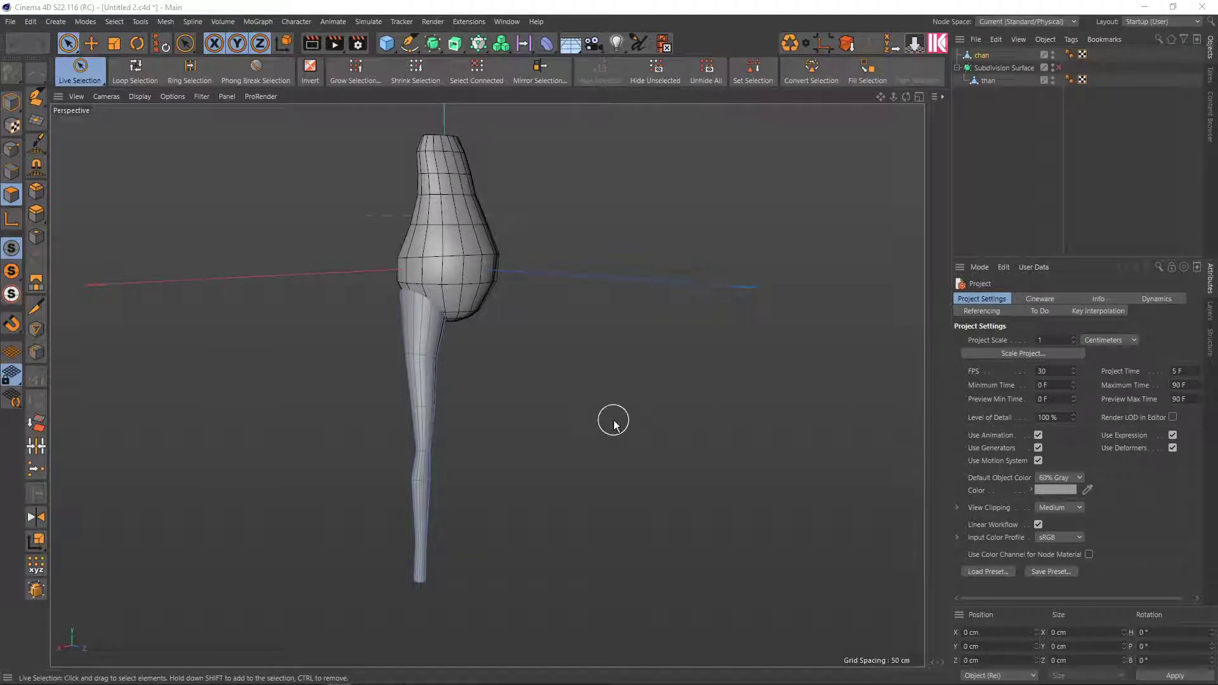
Orbit around the leg model from two angles, then toggle the single/four-view layout
mouse_move(614, 424)
left_mouse_down("alt")
mouse_move(560, 380)
mouse_move(565, 408)
mouse_move(547, 387)
mouse_move(560, 340)
left_mouse_up("alt")
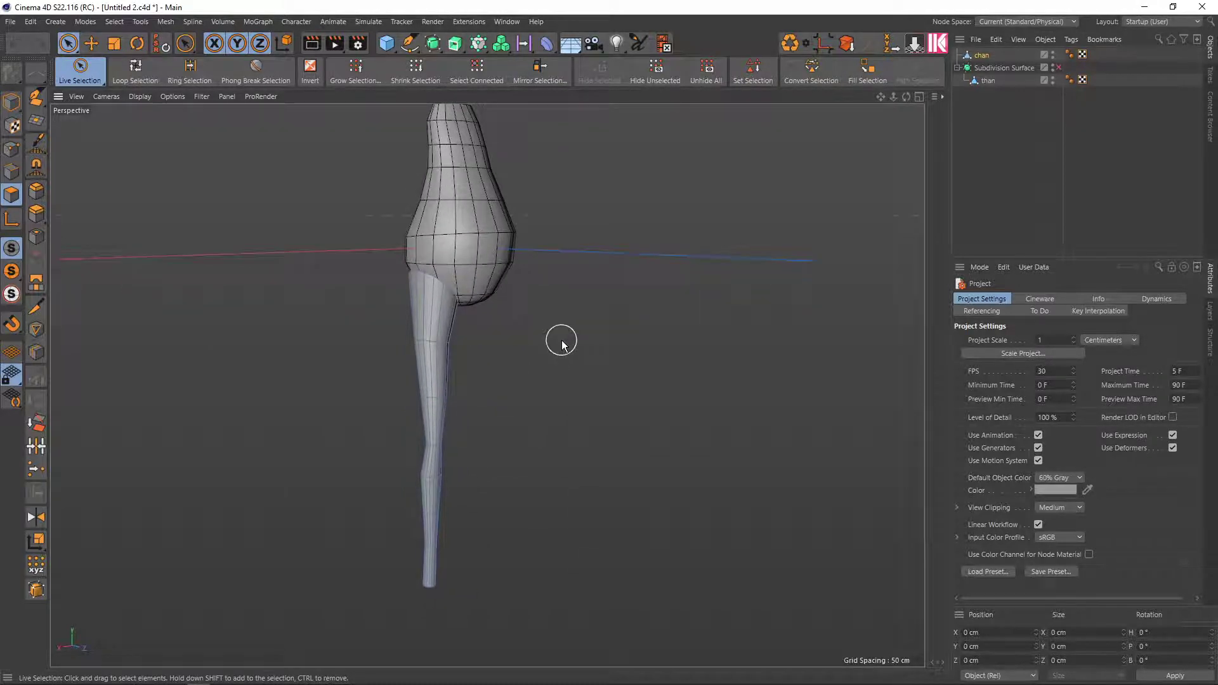
mouse_move(546, 429)
left_mouse_down("alt")
mouse_move(634, 426)
mouse_move(569, 413)
left_mouse_up("alt")
middle_click(568, 414)
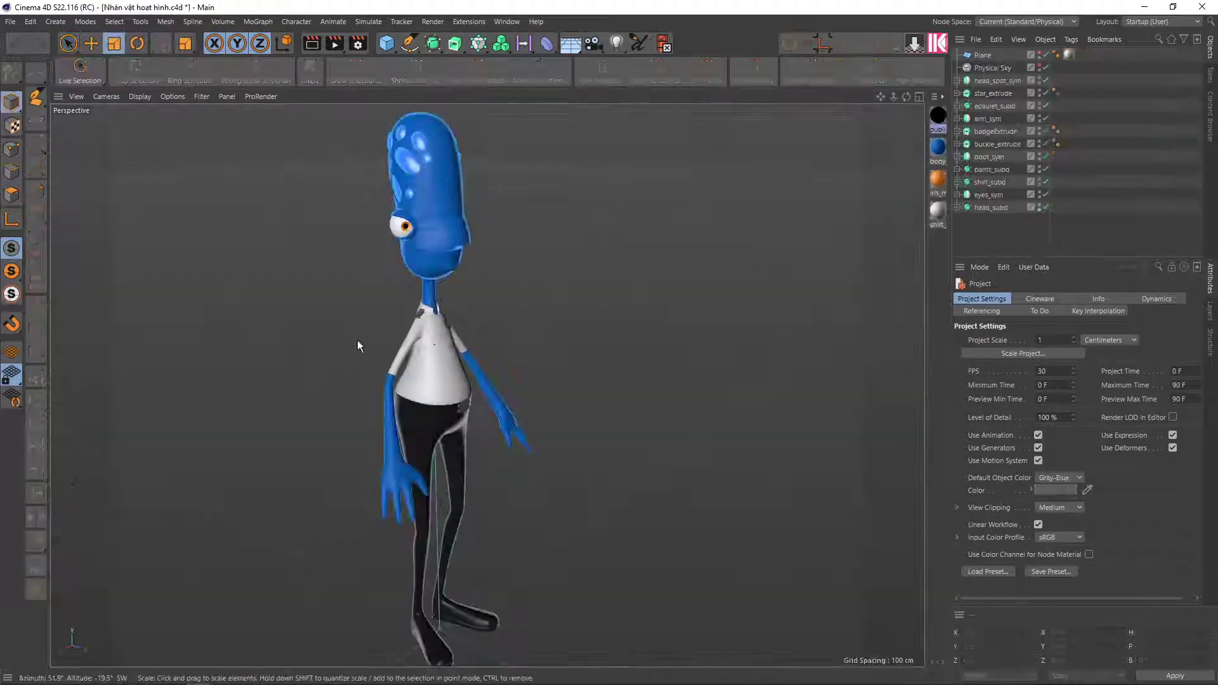
Zoom in on the finished character's boots and orbit to a side view of them
scroll(504, 392, "up", 2)
scroll(482, 444, "up", 3)
scroll(432, 505, "up", 3)
scroll(436, 467, "up", 3)
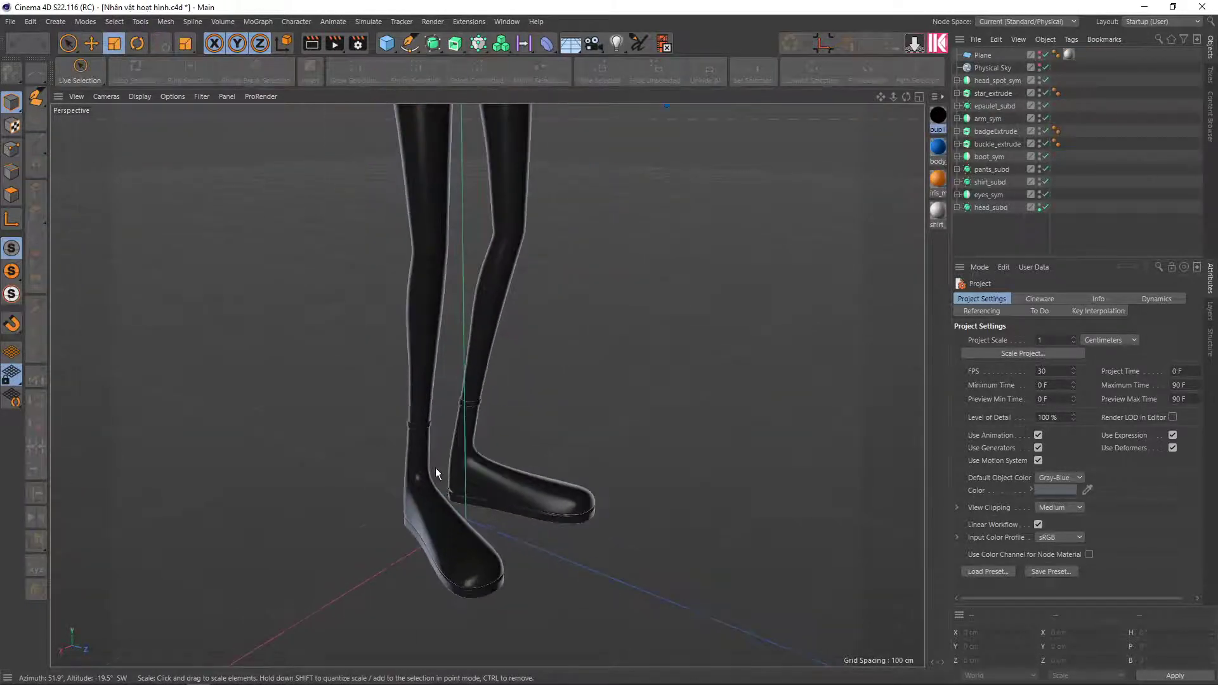
mouse_move(435, 467)
left_mouse_down("alt")
mouse_move(416, 440)
mouse_move(372, 478)
left_mouse_up("alt")
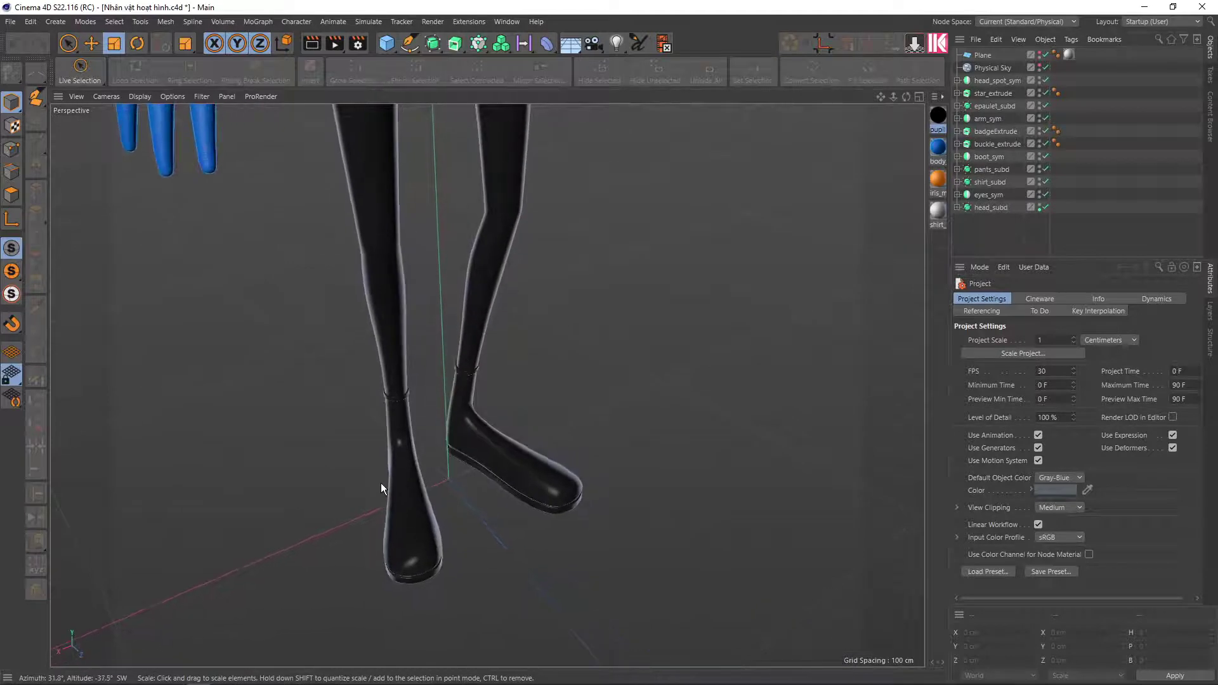
scroll(381, 482, "up", 2)
scroll(475, 515, "up", 3)
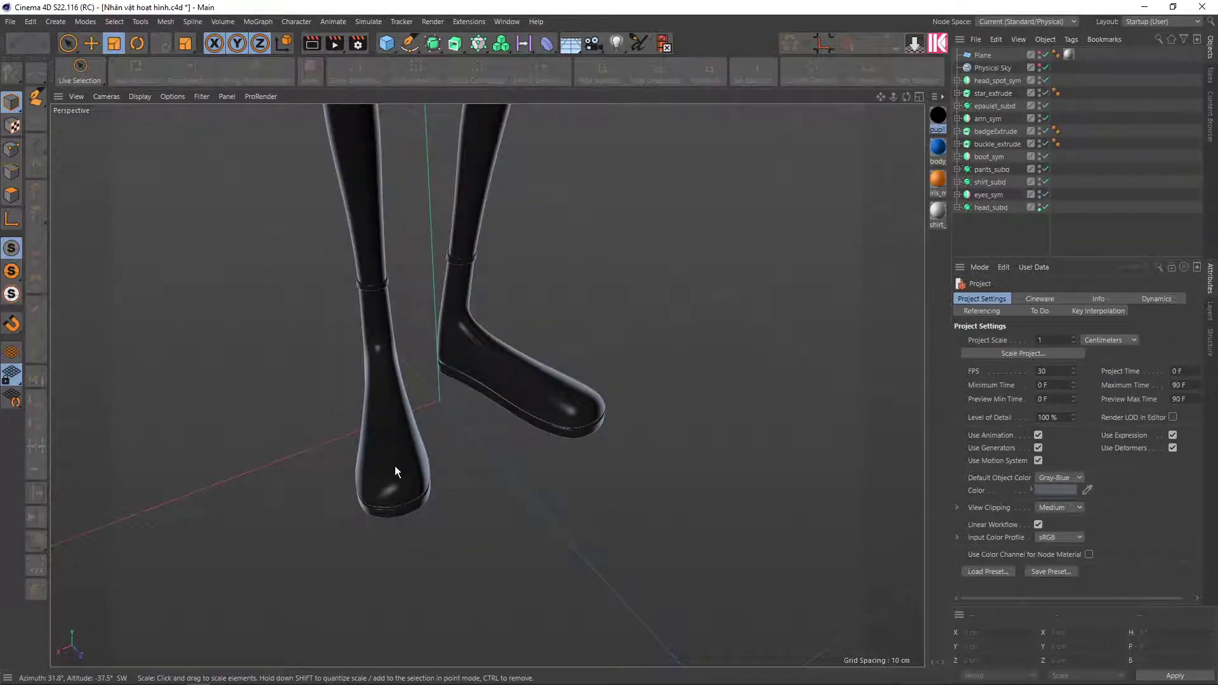
mouse_move(395, 466)
left_mouse_down("alt")
mouse_move(571, 425)
mouse_move(607, 394)
mouse_move(474, 447)
mouse_move(582, 399)
mouse_move(479, 429)
left_mouse_up("alt")
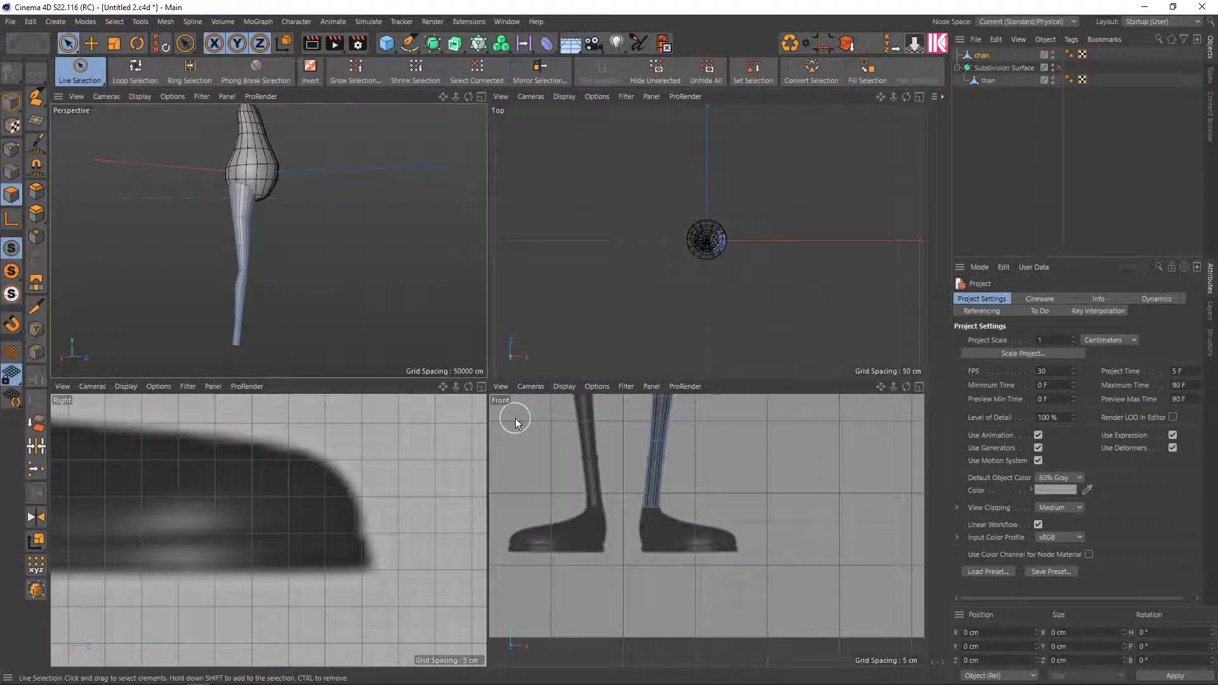
Add a Cube primitive and move it down to the character's feet
left_click(385, 45)
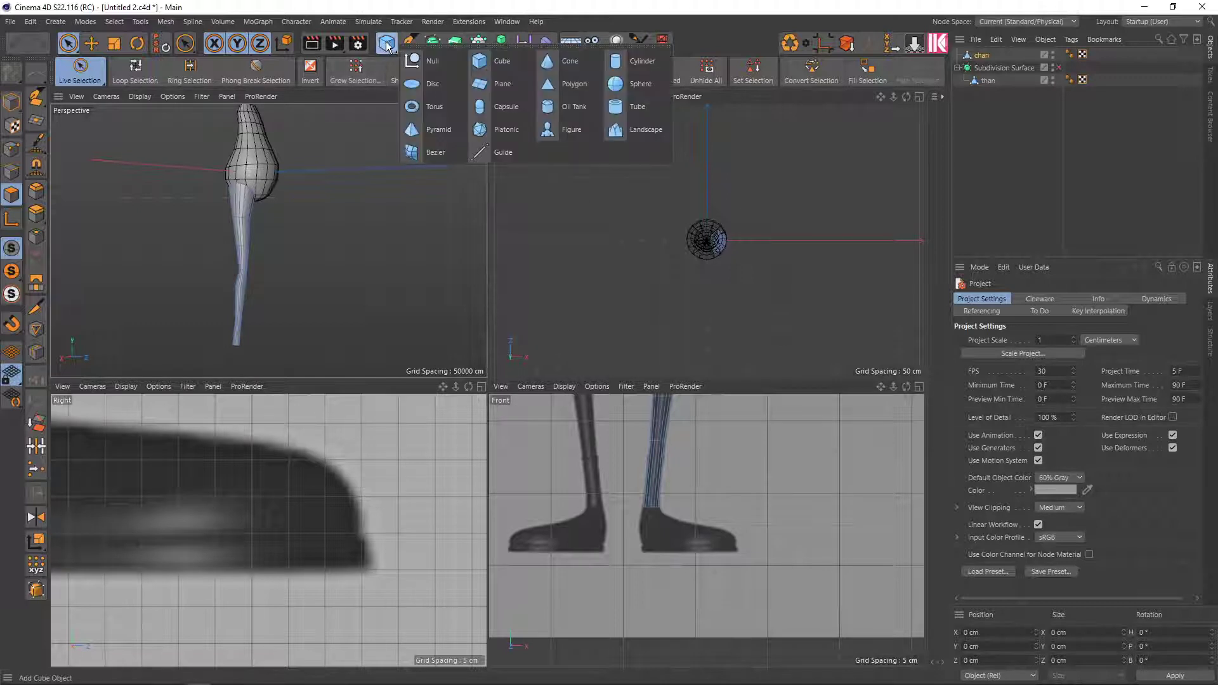
left_click(486, 60)
scroll(733, 426, "down", 2)
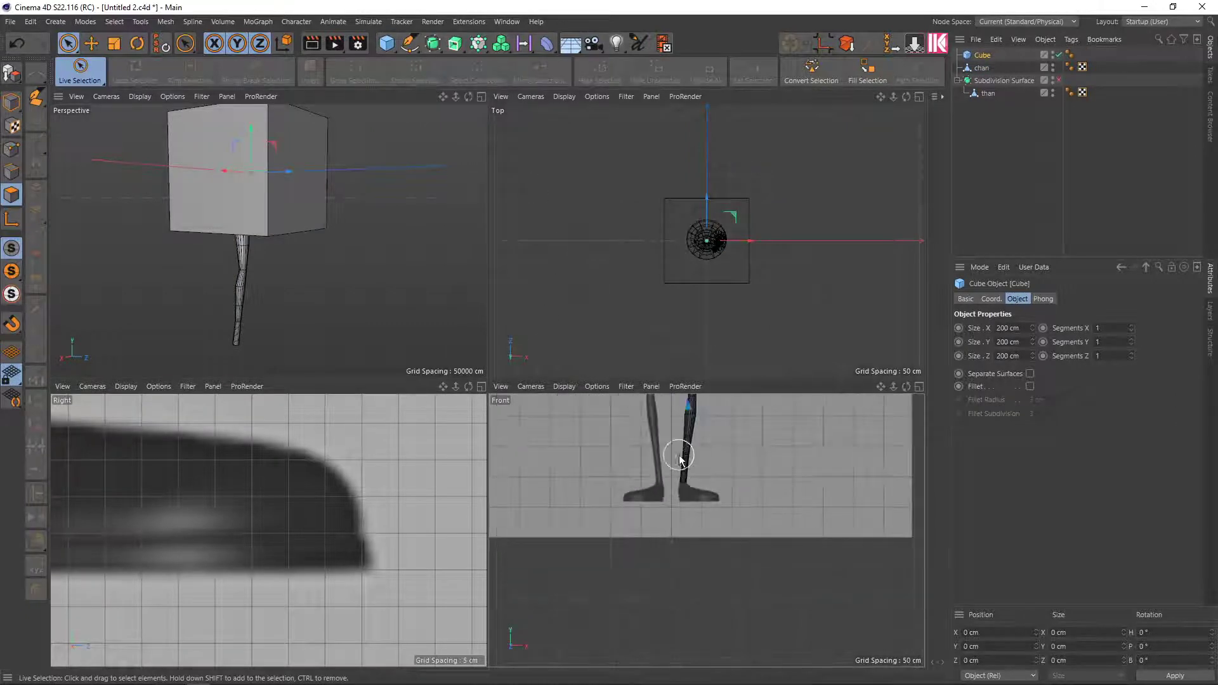
scroll(680, 457, "down", 3)
scroll(680, 497, "down", 3)
scroll(688, 484, "down", 1)
scroll(632, 455, "up", 3)
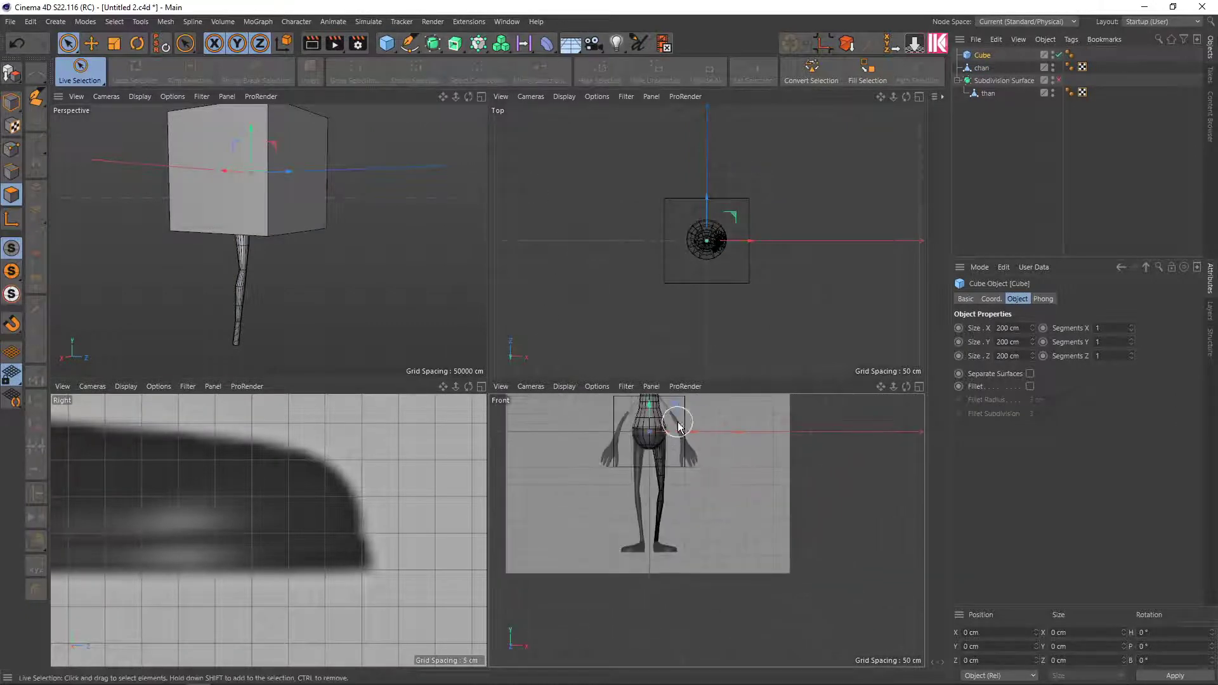
left_click_drag(678, 411, 692, 527)
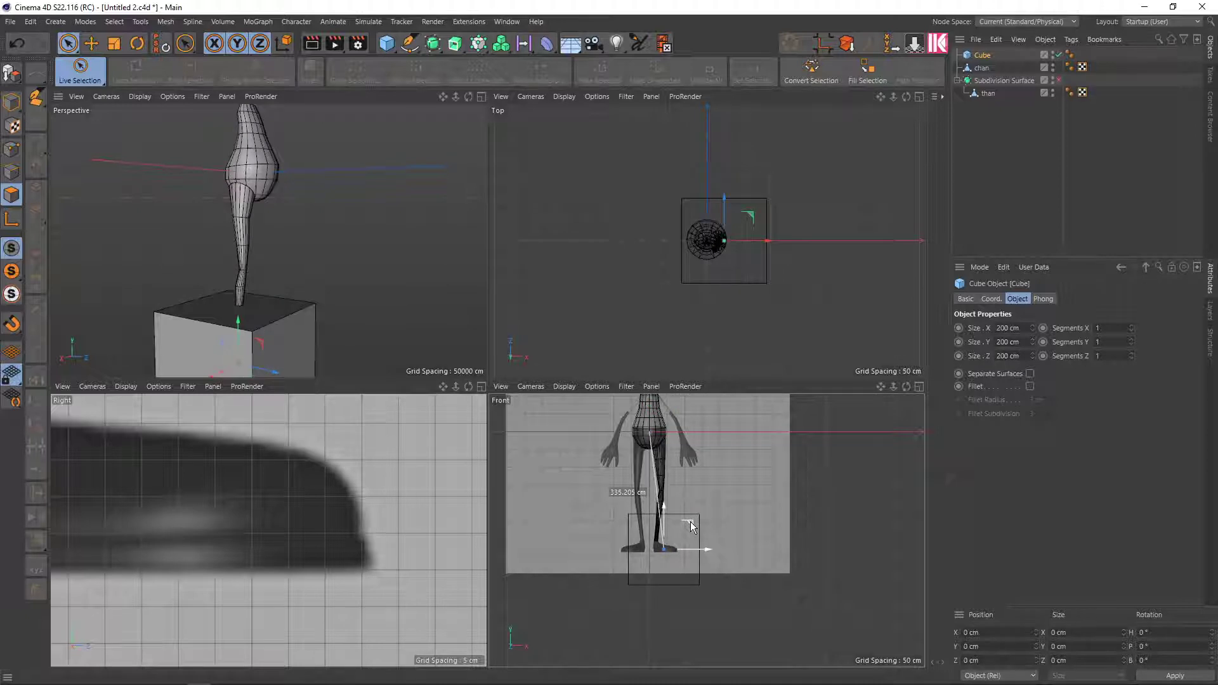
scroll(692, 527, "up", 2)
scroll(685, 525, "up", 2)
In the maximized Front view, scale the cube into a flat box the shoe's length
middle_click(539, 476)
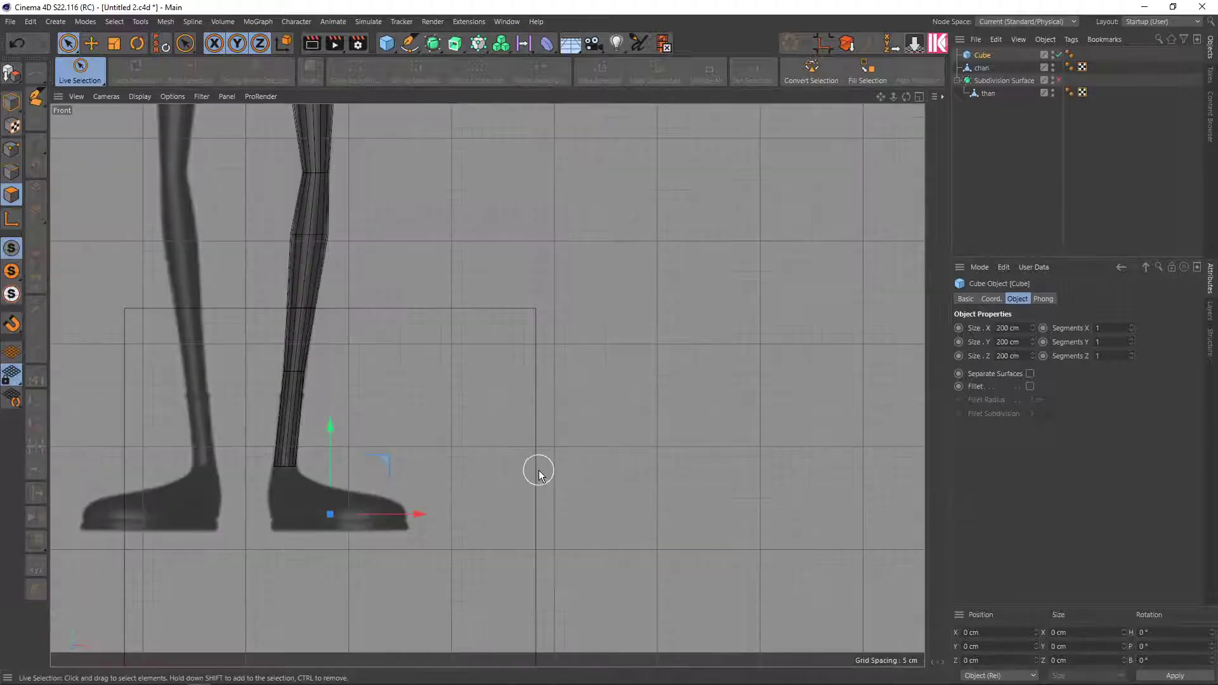
scroll(487, 383, "down", 1)
scroll(489, 383, "up", 1)
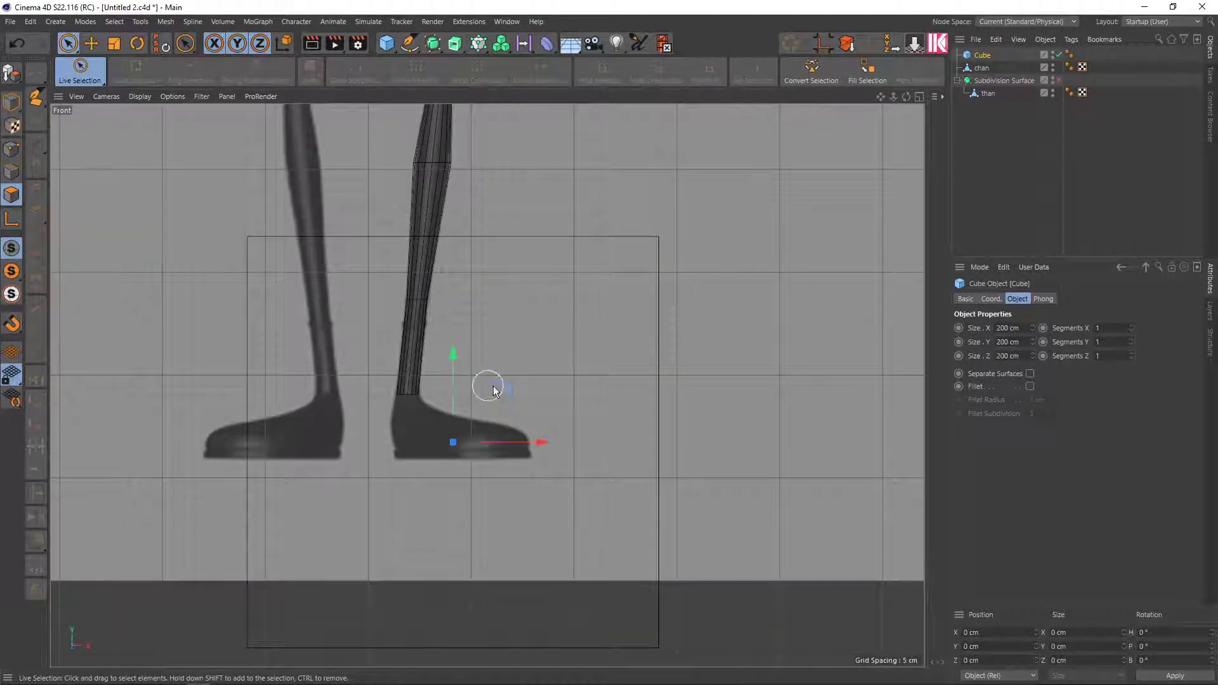
key("t")
left_click_drag(517, 363, 294, 471)
scroll(420, 458, "up", 1)
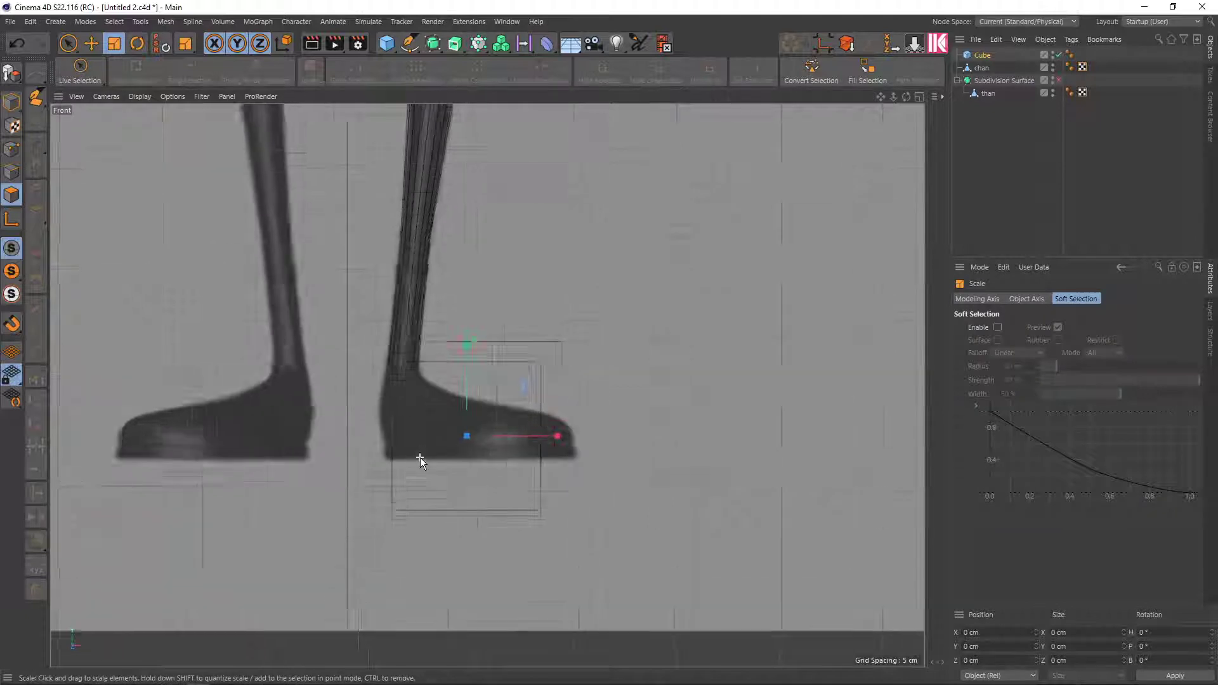
left_click(11, 101)
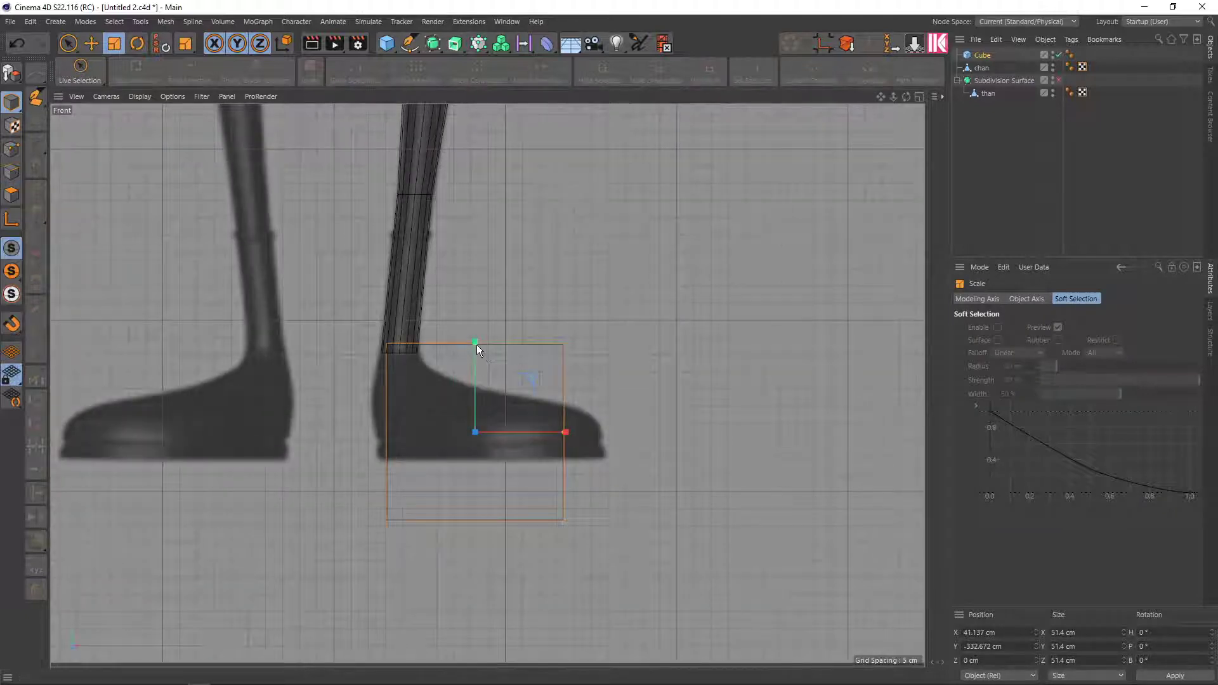
left_click_drag(476, 343, 469, 384)
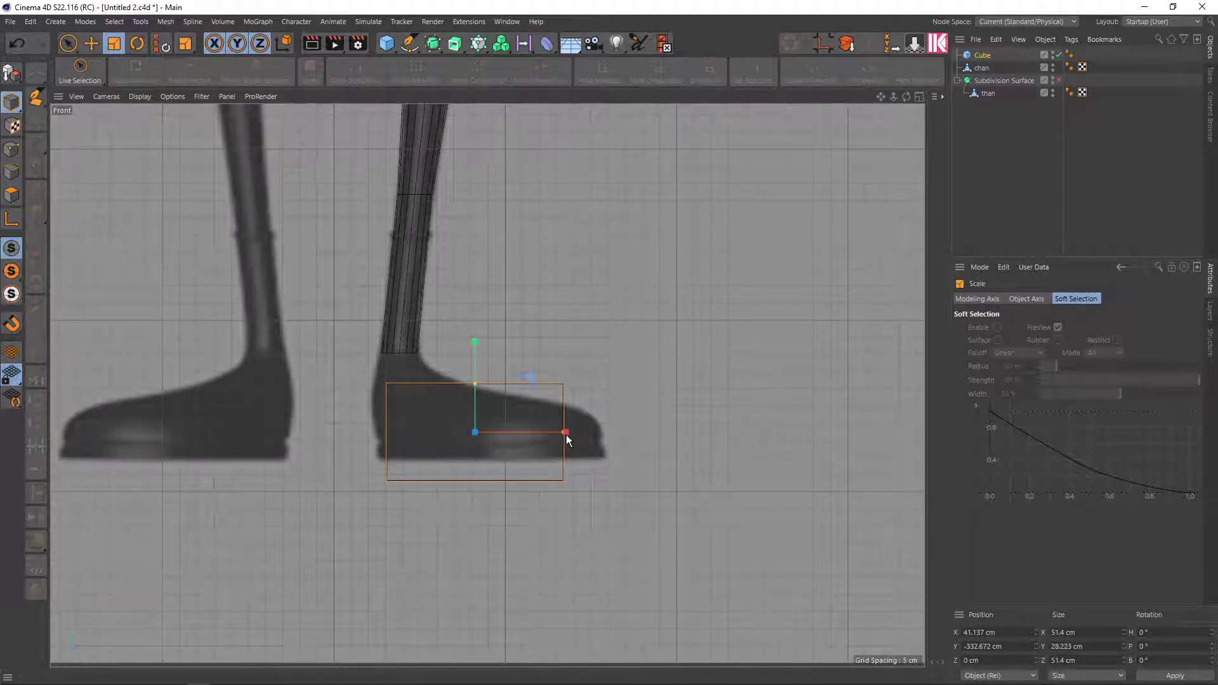
left_click_drag(566, 435, 588, 433)
Move the block over the shoe toward the toe, ending at 66.695 × 18.966 × 51.4 cm
key("e")
mouse_move(477, 361)
left_mouse_down()
mouse_move(477, 340)
mouse_move(489, 356)
left_mouse_up()
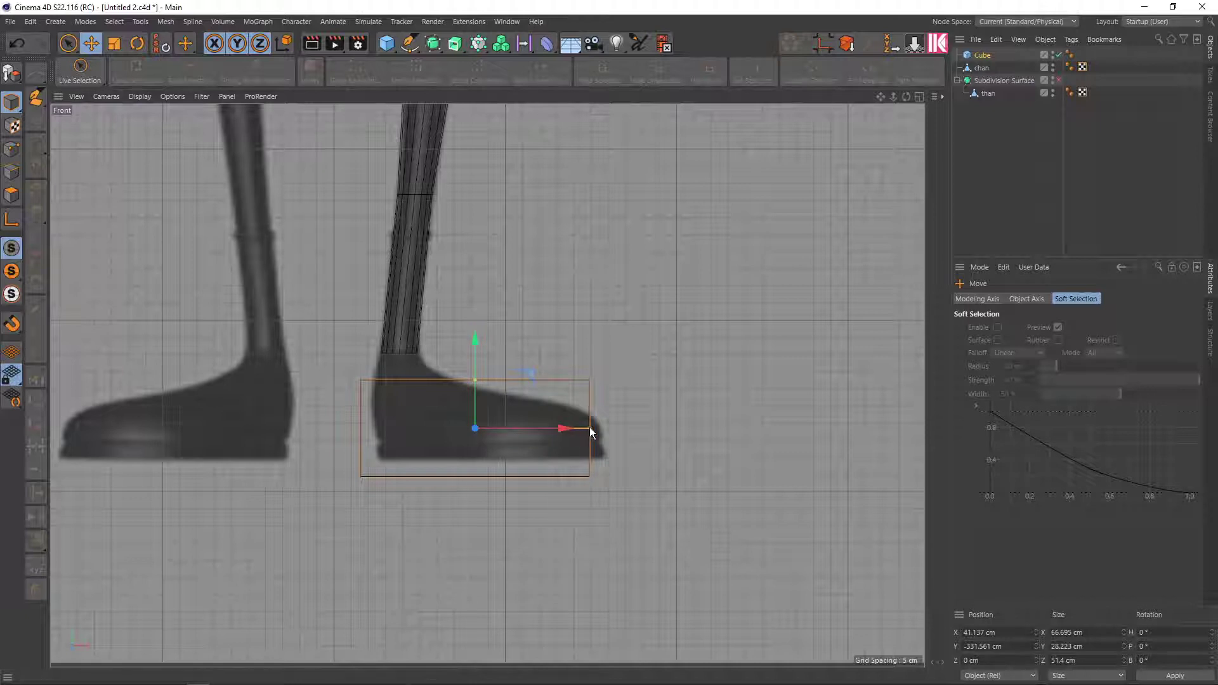
left_click_drag(547, 429, 560, 431)
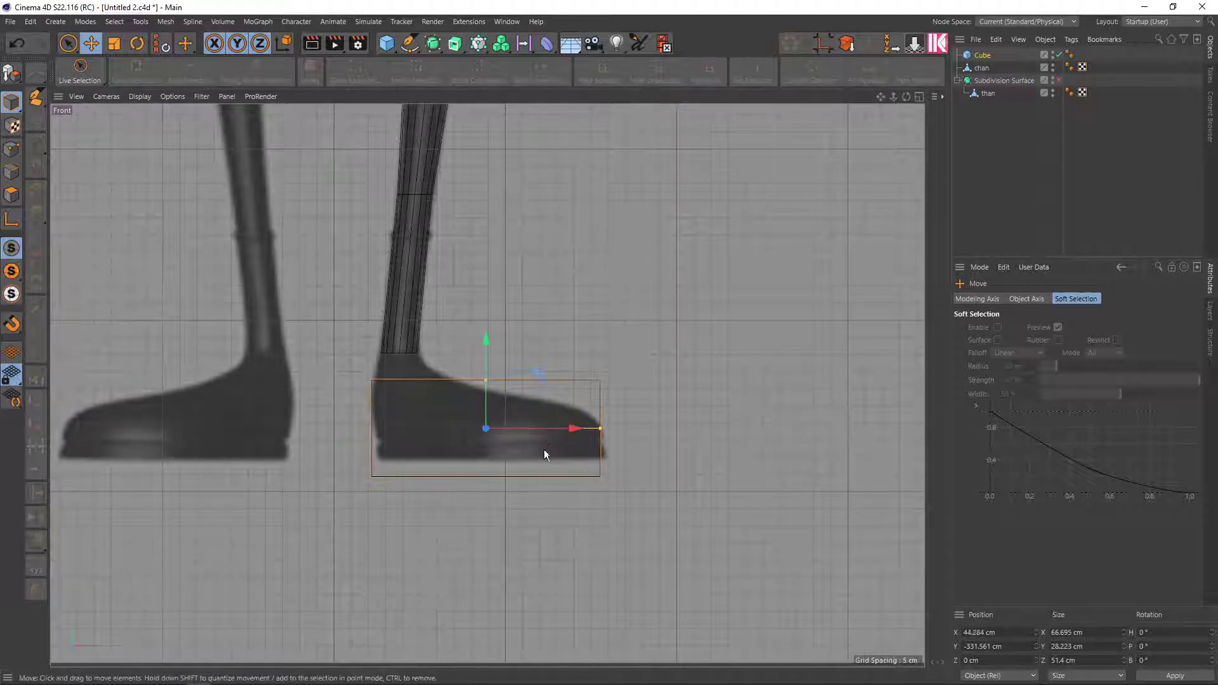
mouse_move(486, 378)
left_mouse_down()
mouse_move(484, 397)
mouse_move(486, 349)
mouse_move(487, 363)
left_mouse_up()
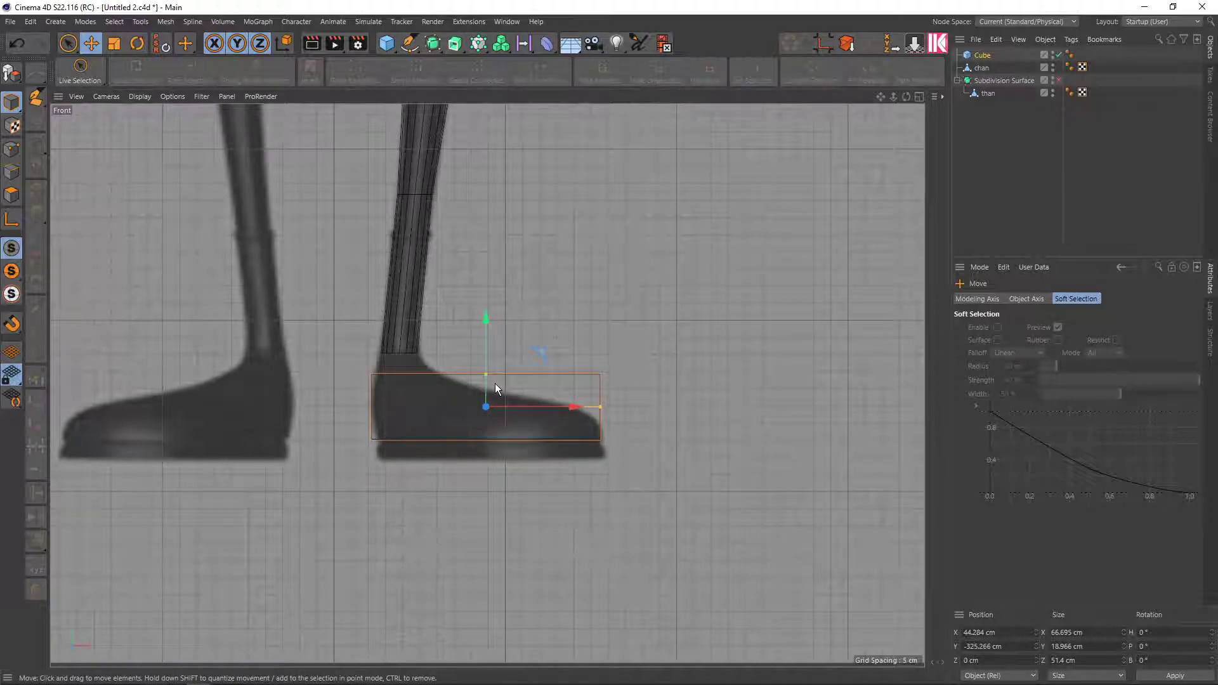
middle_click(494, 383)
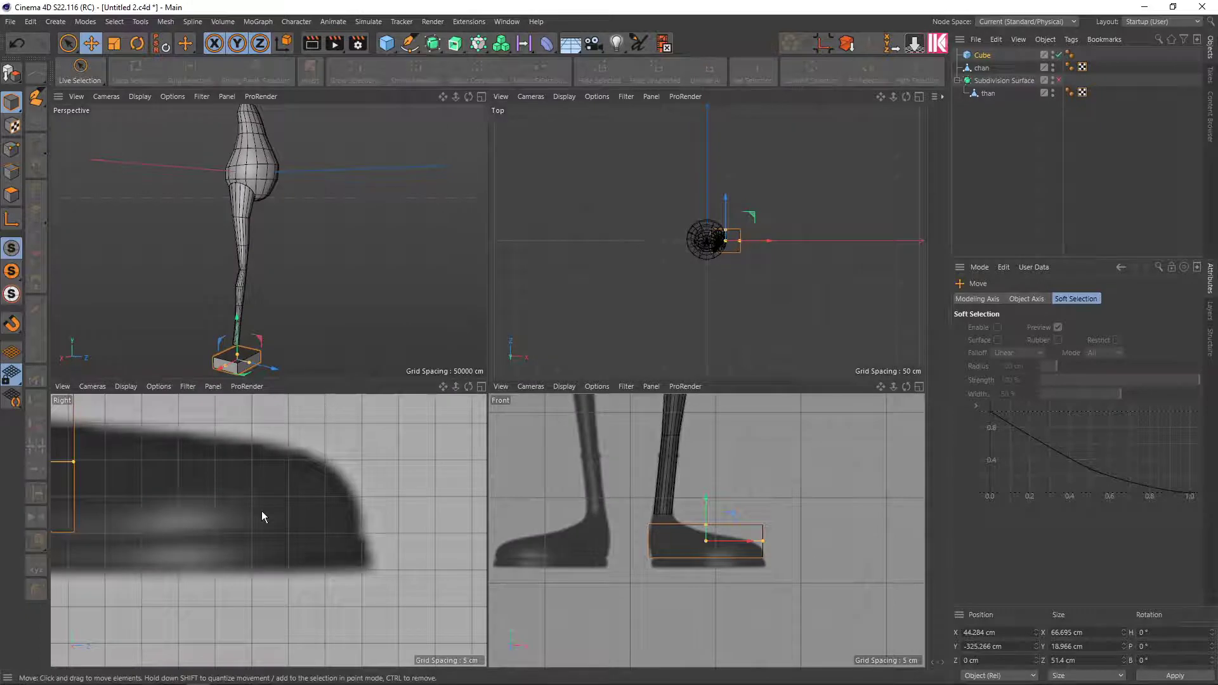
Narrow the block's width in Front view and stretch its length to the side reference
scroll(257, 502, "down", 3)
scroll(253, 494, "down", 3)
scroll(250, 492, "down", 2)
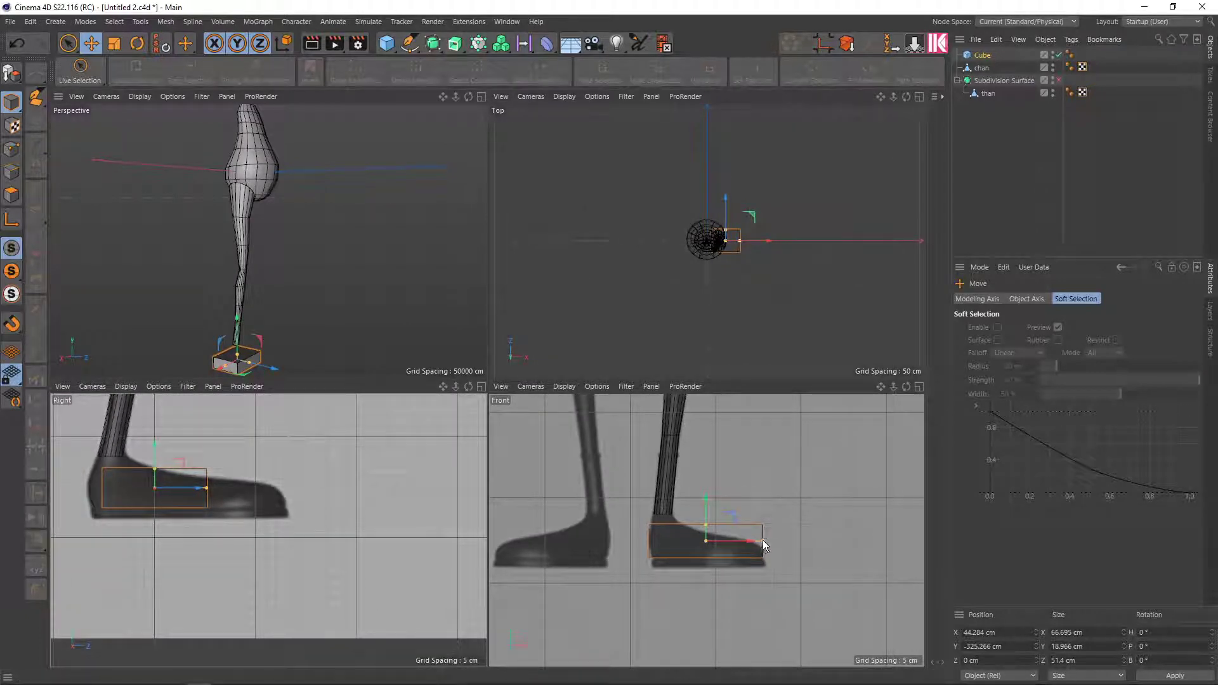
left_click_drag(764, 546, 697, 545)
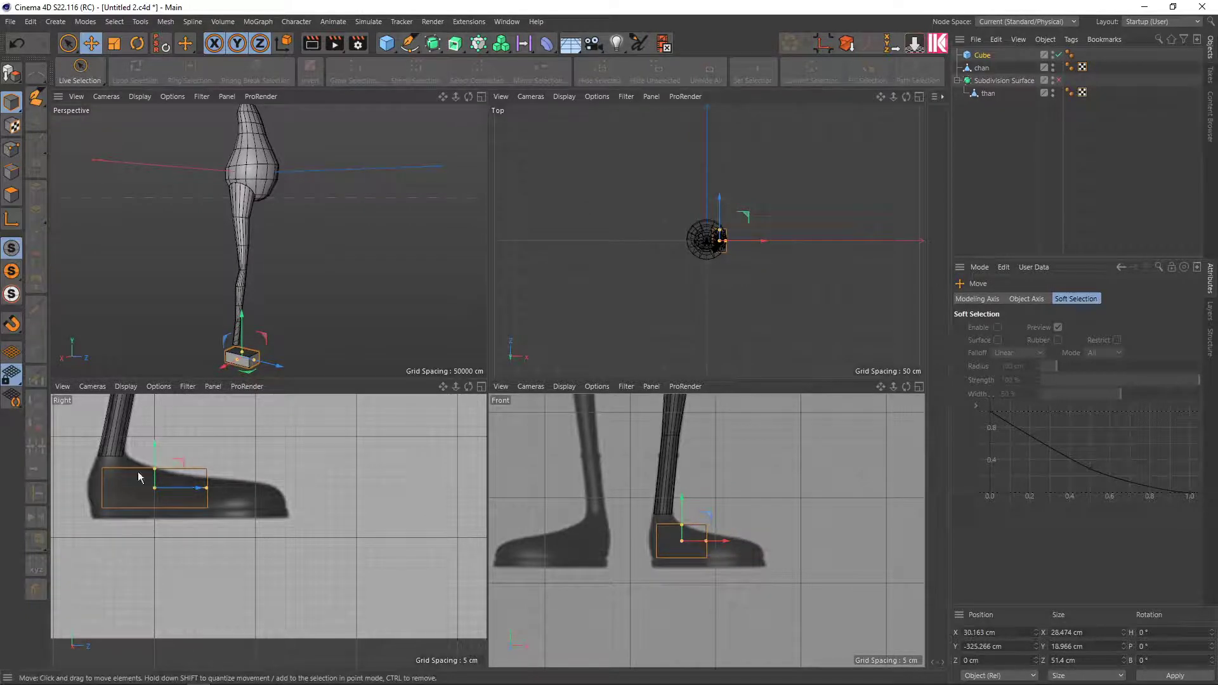
left_click_drag(204, 492, 260, 489)
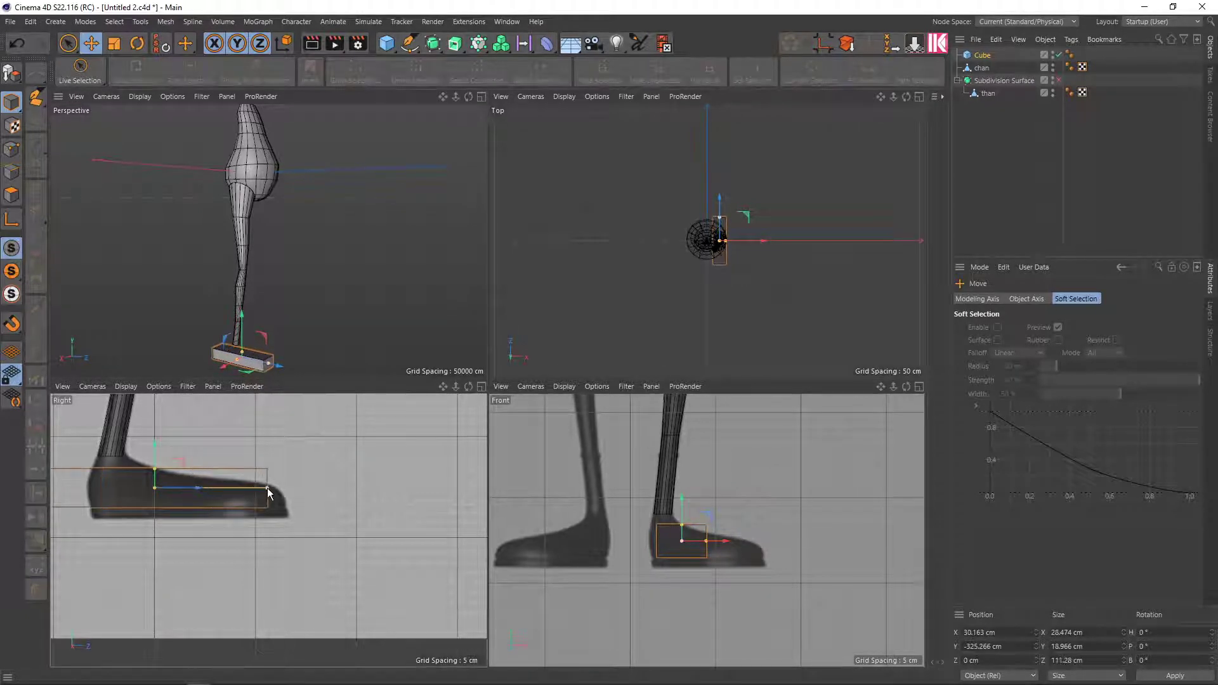
Slide the block along the shoe in side view and centre it under the leg
scroll(193, 494, "down", 2)
middle_click_drag(203, 497, 272, 497, "alt")
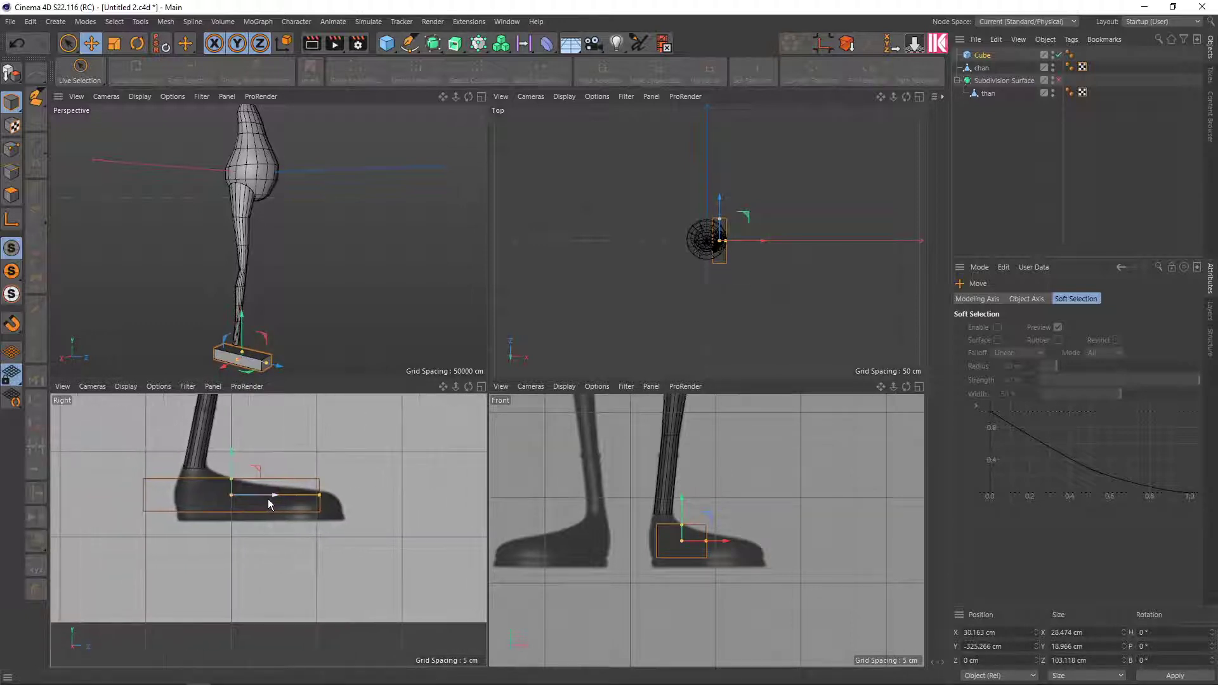
mouse_move(272, 497)
left_mouse_down()
mouse_move(340, 496)
mouse_move(285, 499)
left_mouse_up()
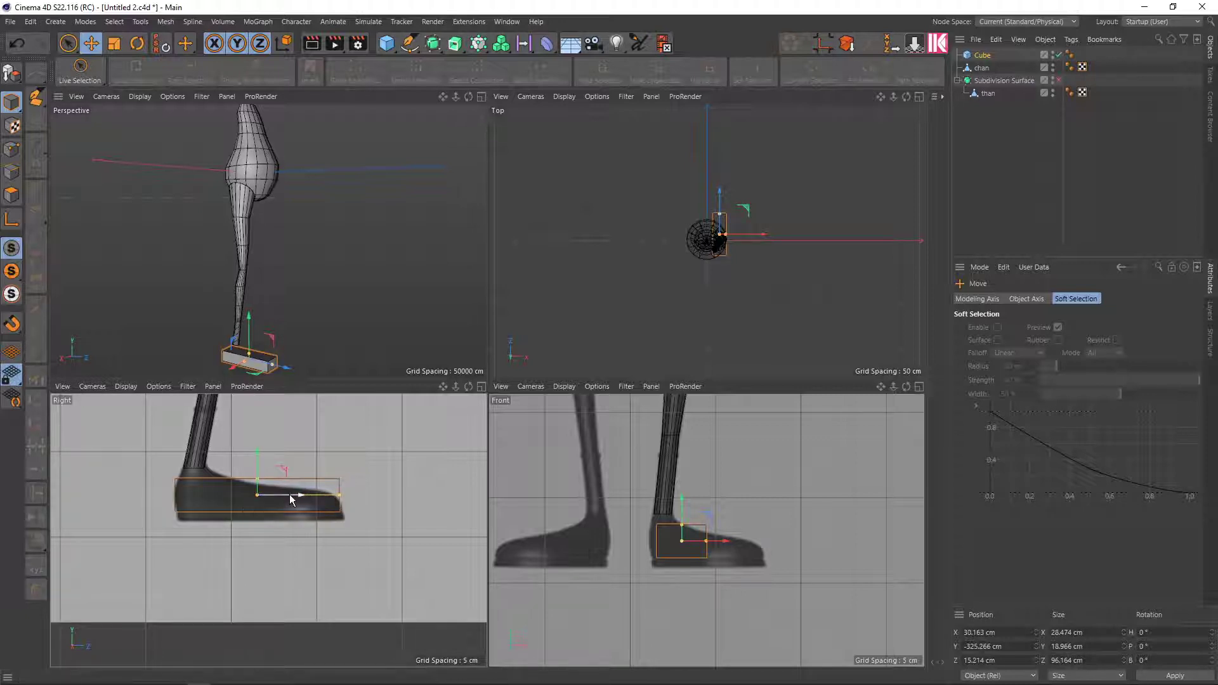
mouse_move(281, 254)
left_mouse_down("alt")
mouse_move(277, 294)
mouse_move(249, 328)
left_mouse_up("alt")
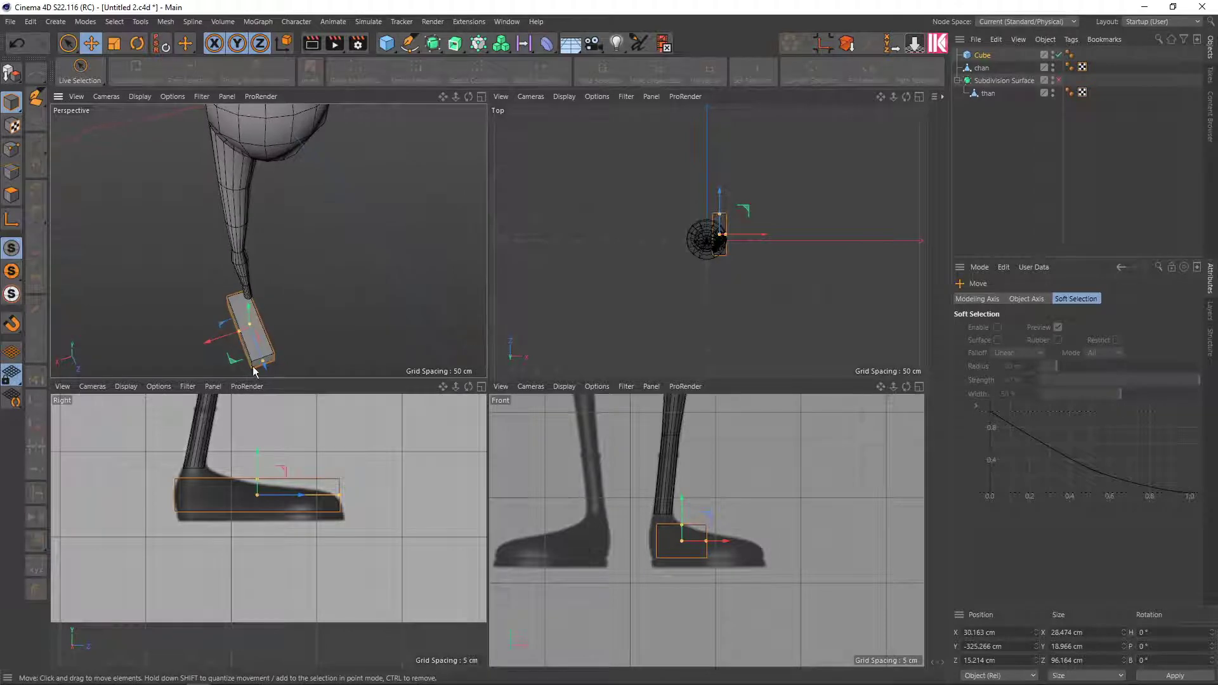
middle_click(255, 371)
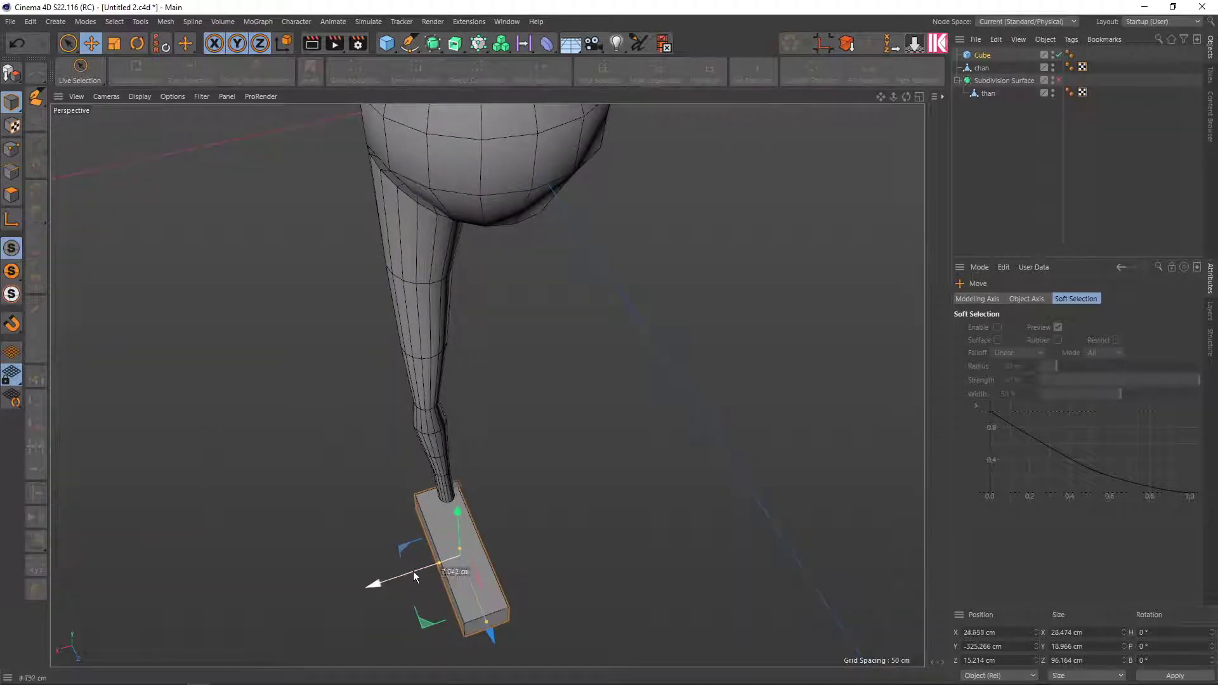
mouse_move(401, 575)
left_mouse_down()
mouse_move(489, 501)
mouse_move(556, 359)
left_mouse_up()
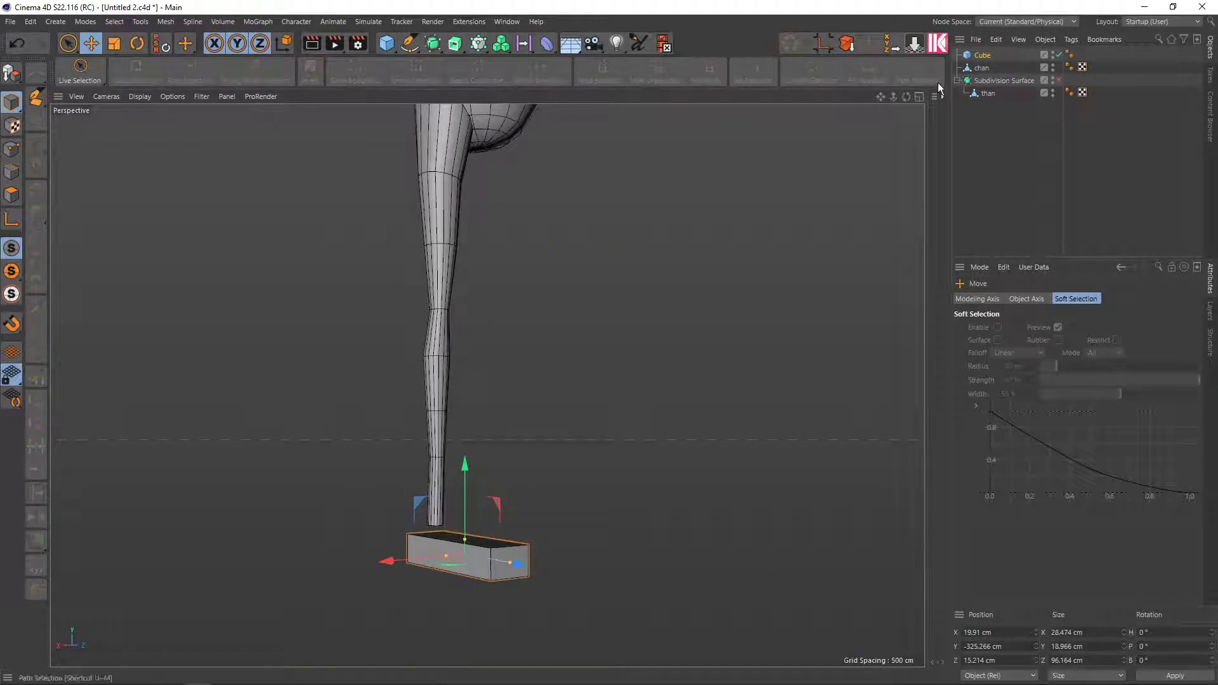
Rename the cube to 'ban chan'
left_click(982, 55)
double_click(982, 55)
type("de chan")
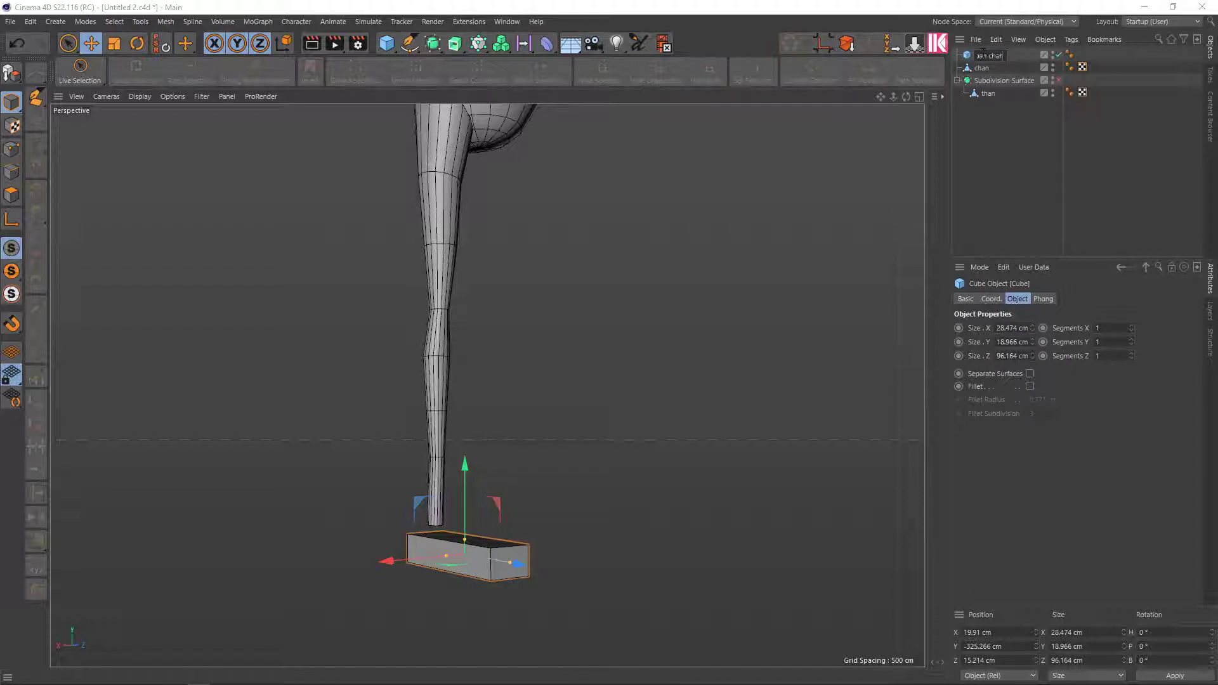
key("Return")
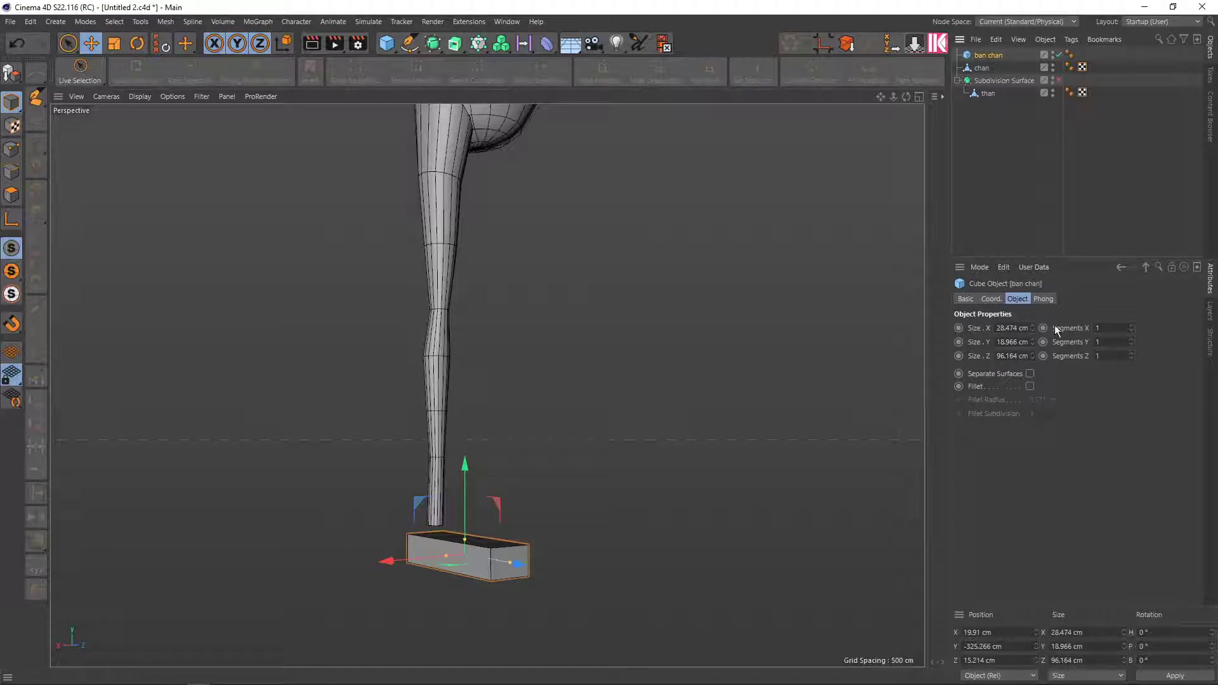
left_click_drag(447, 481, 527, 495, "alt")
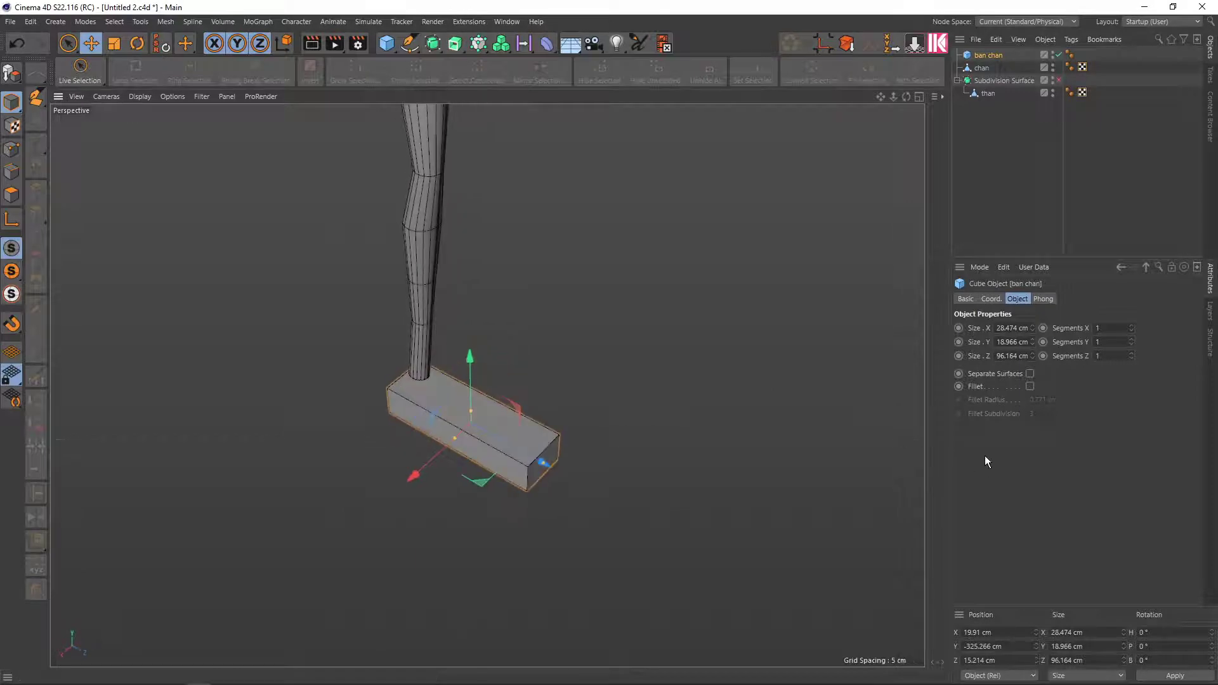
left_click_drag(507, 401, 523, 367, "alt")
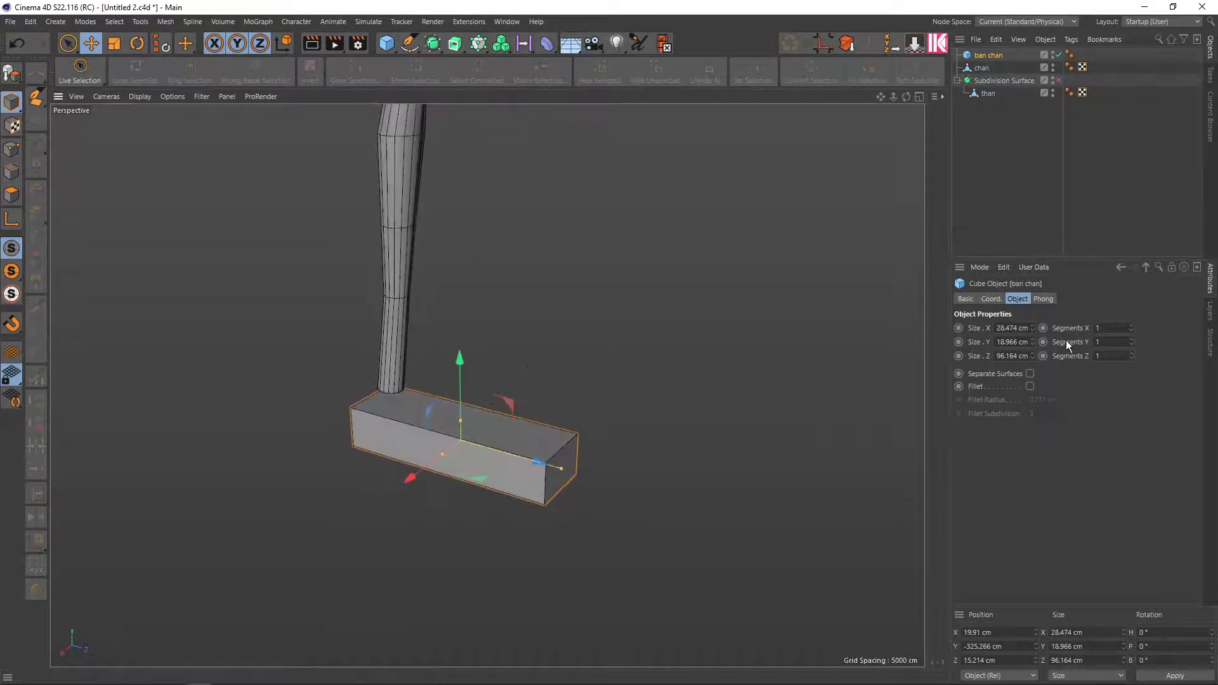
Set the block's segments to X=2, Y=2 and Z=3
left_click(1133, 326)
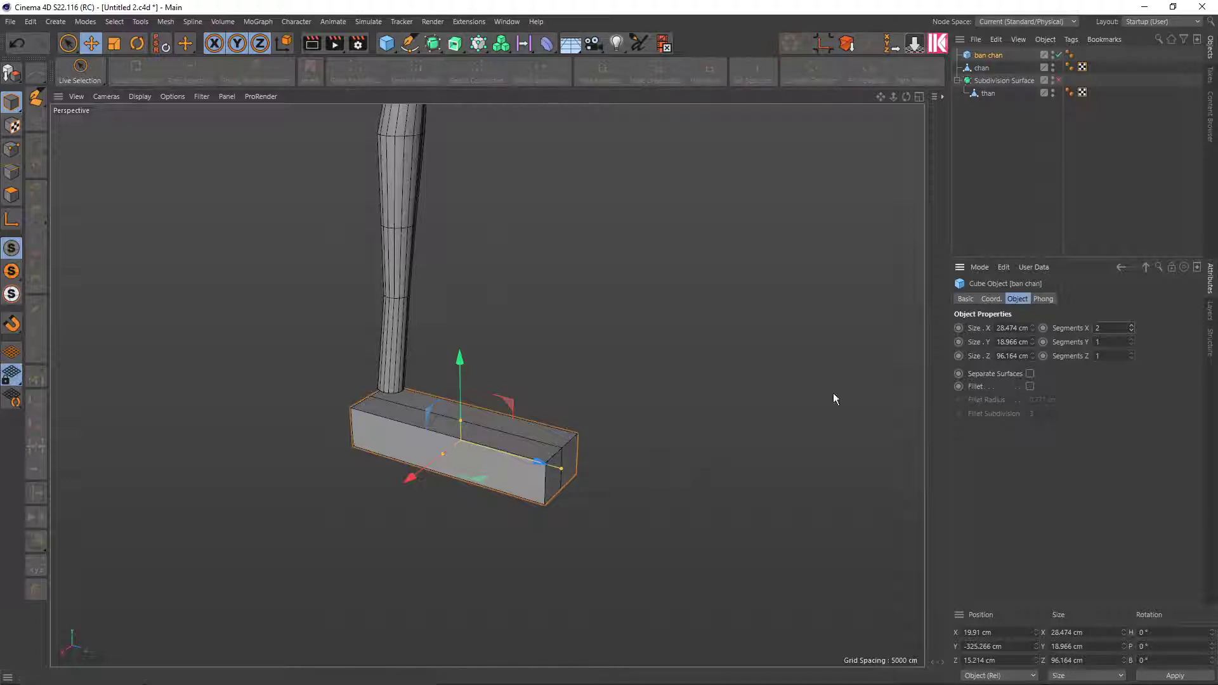
left_click_drag(832, 399, 901, 377, "alt")
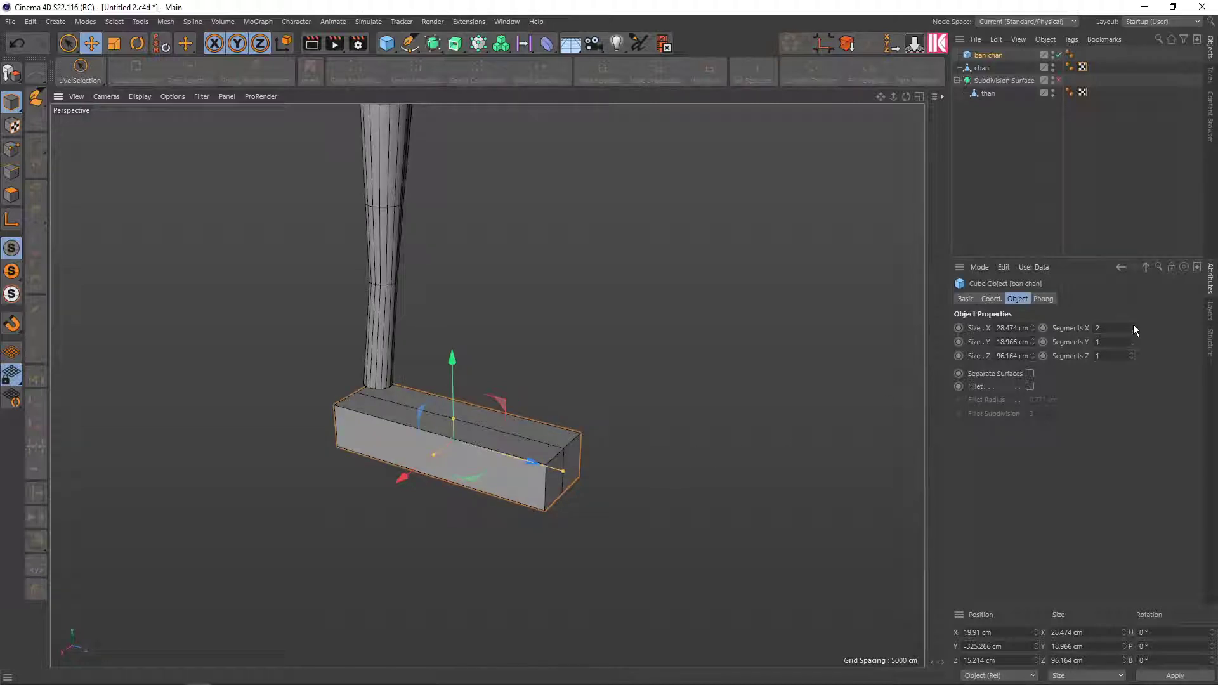
left_click_drag(546, 427, 550, 429, "alt")
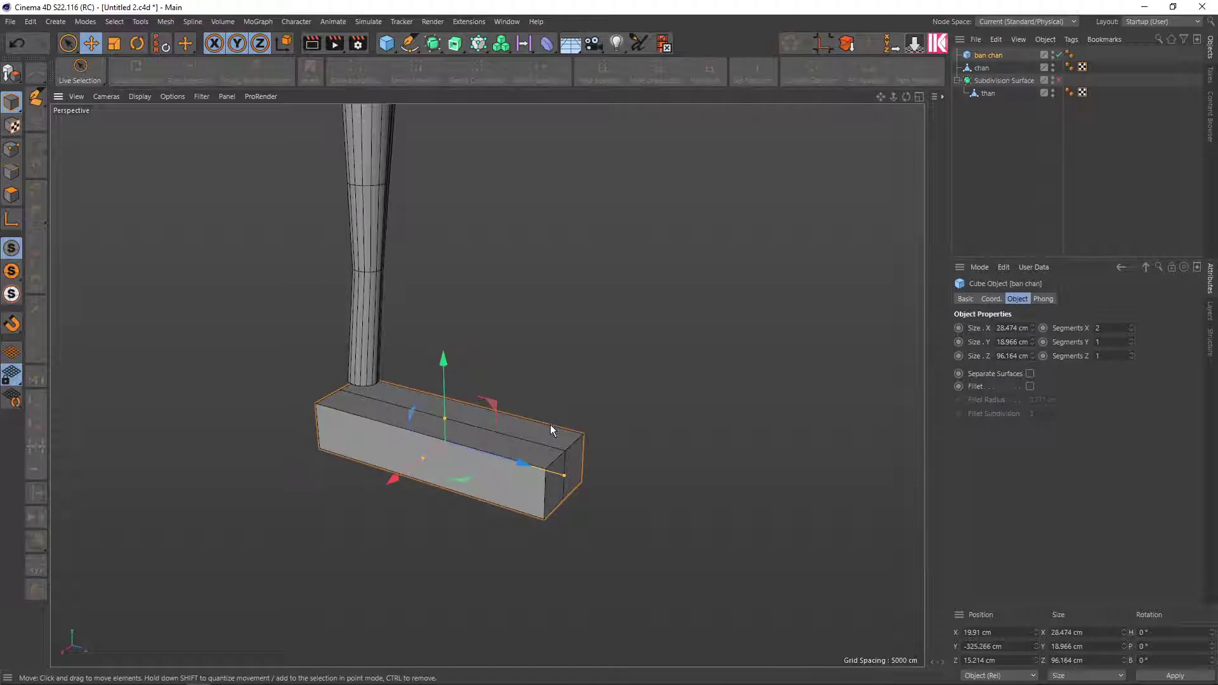
left_click(1132, 340)
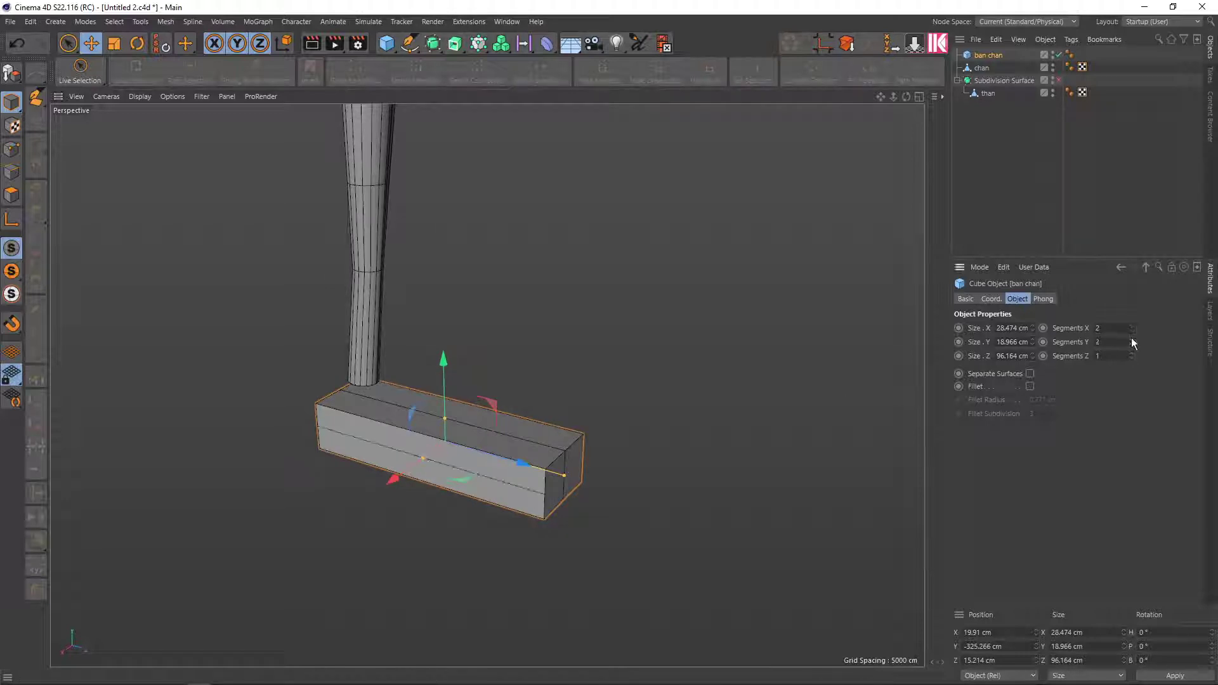
middle_click(587, 414)
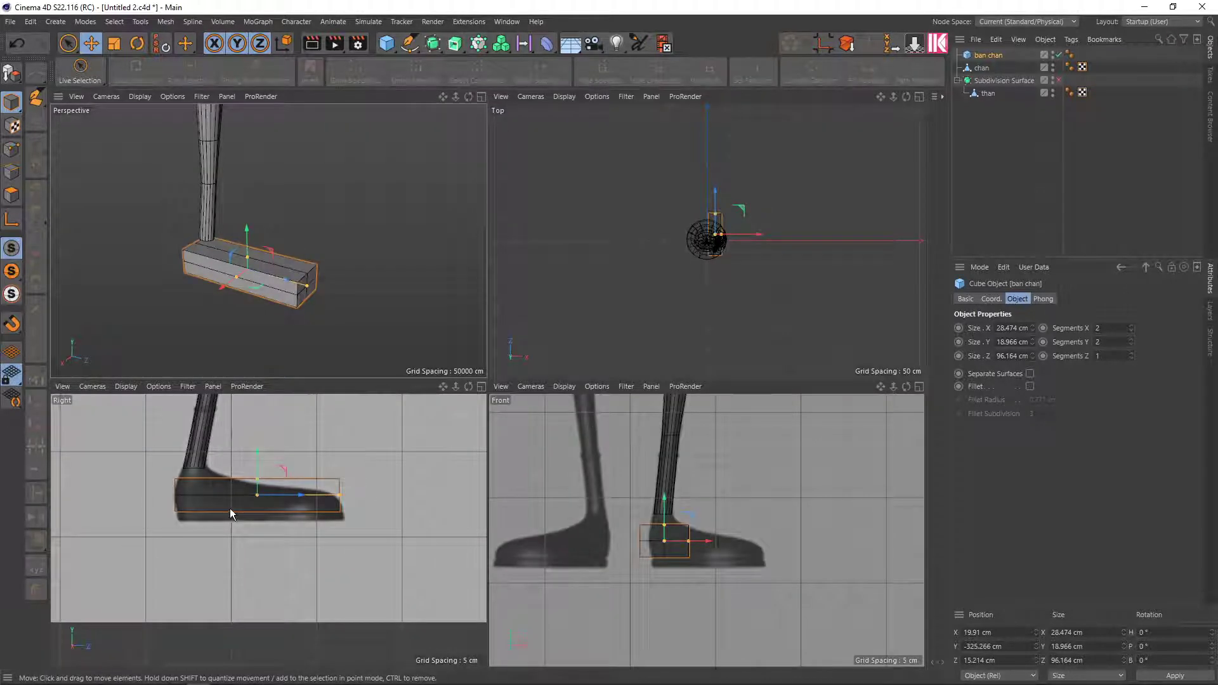
scroll(265, 269, "up", 2)
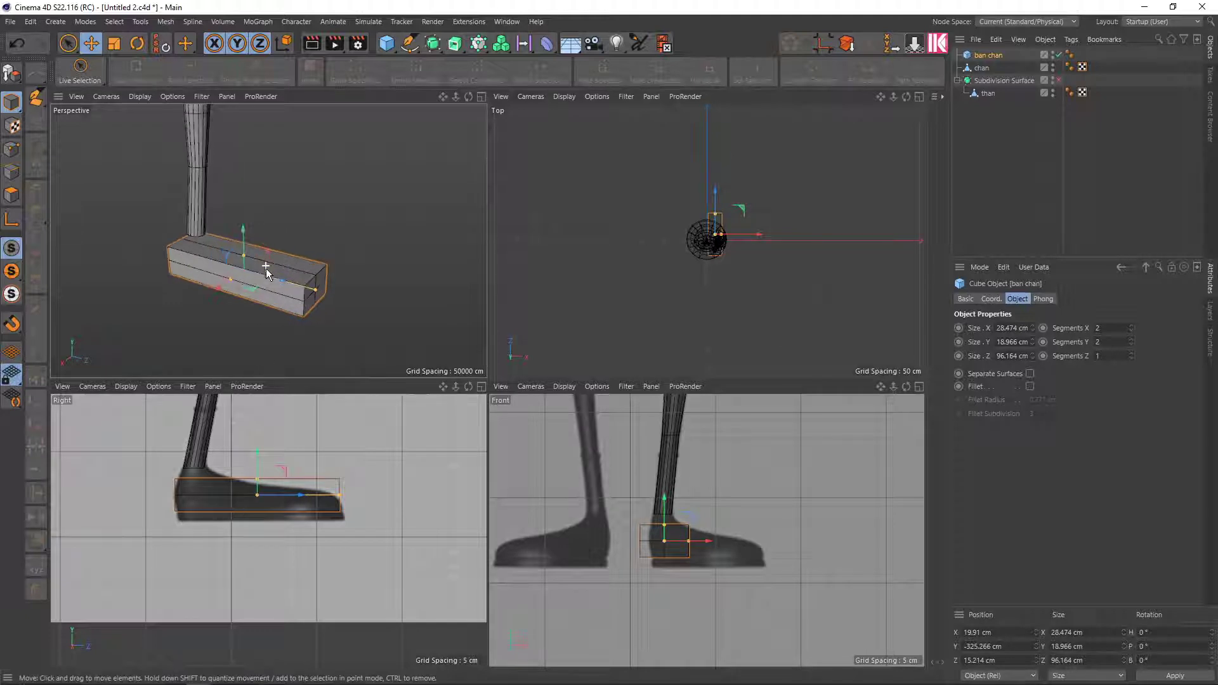
scroll(271, 295, "up", 3)
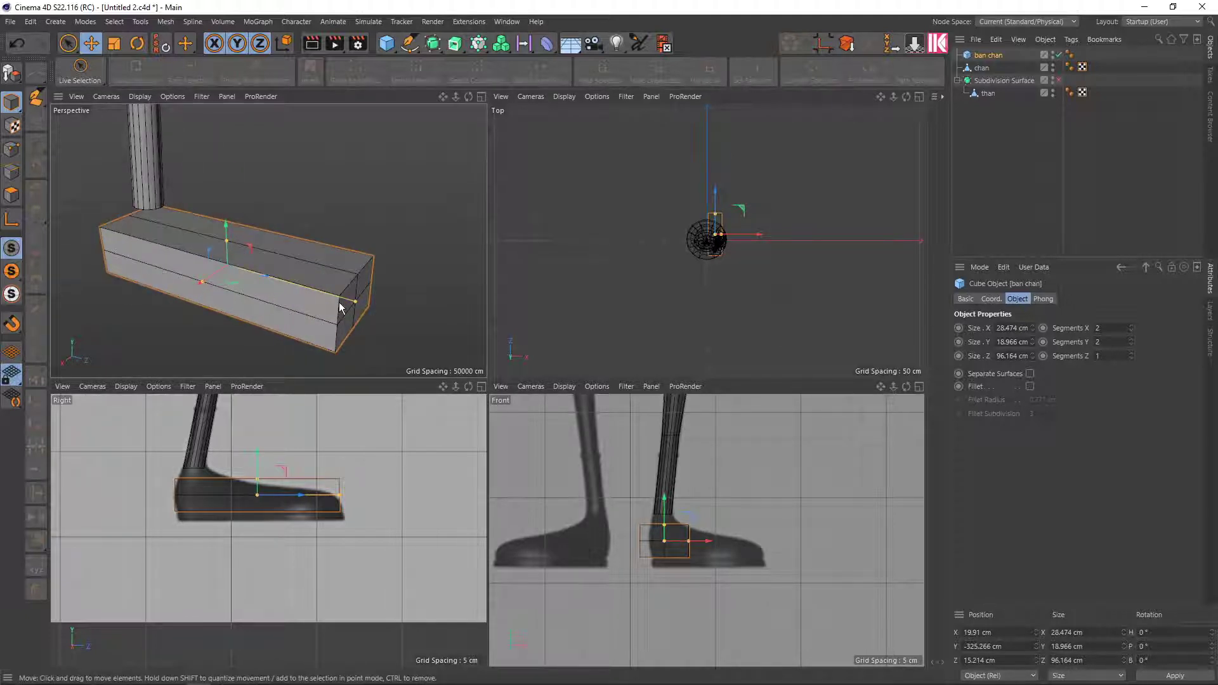
left_click(1132, 354)
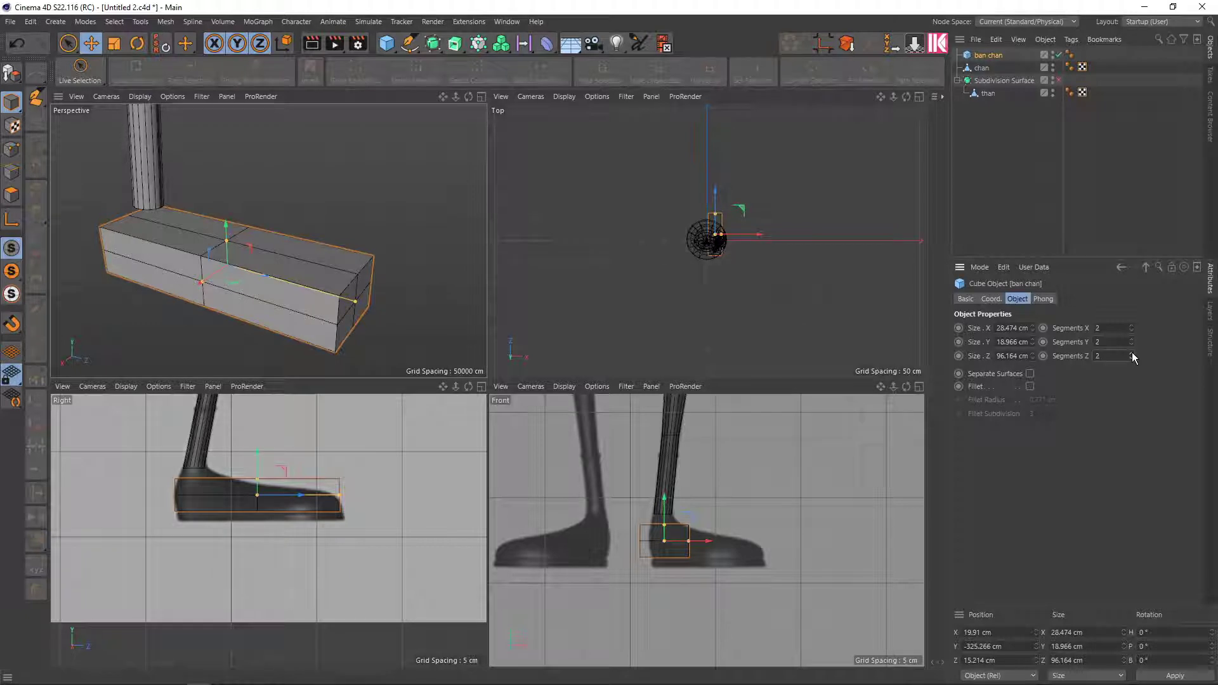
left_click(1132, 352)
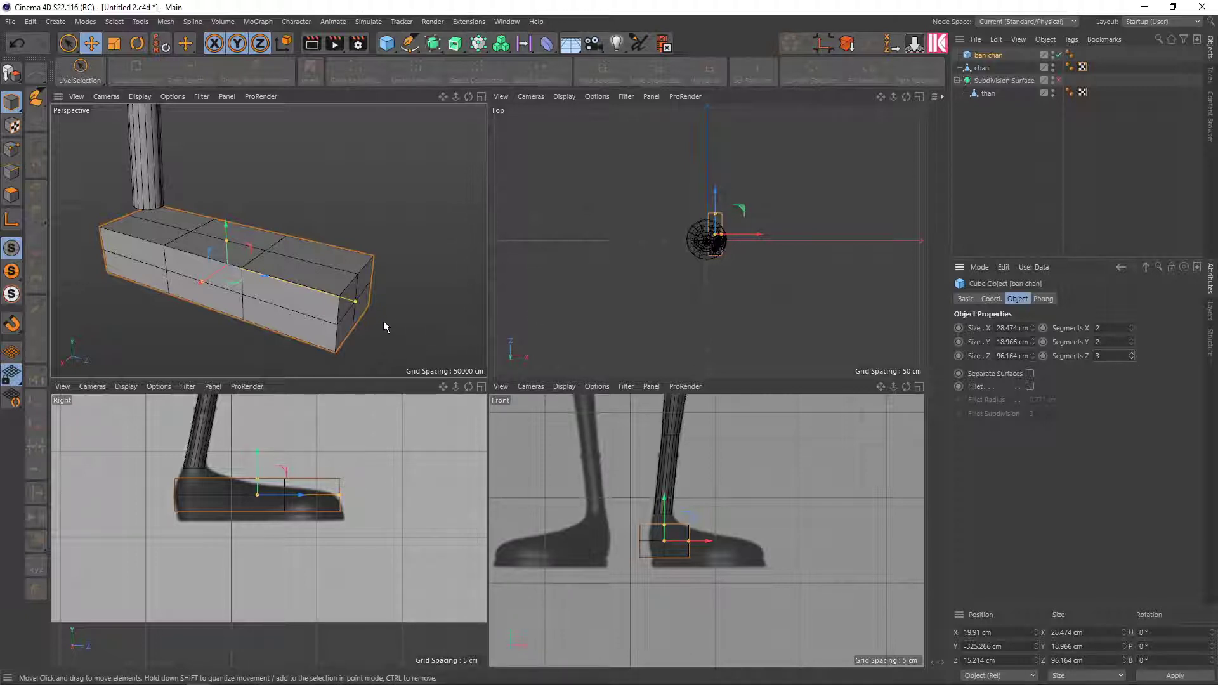
Make 'ban chan' editable and set up point editing in the maximized side view
key("c")
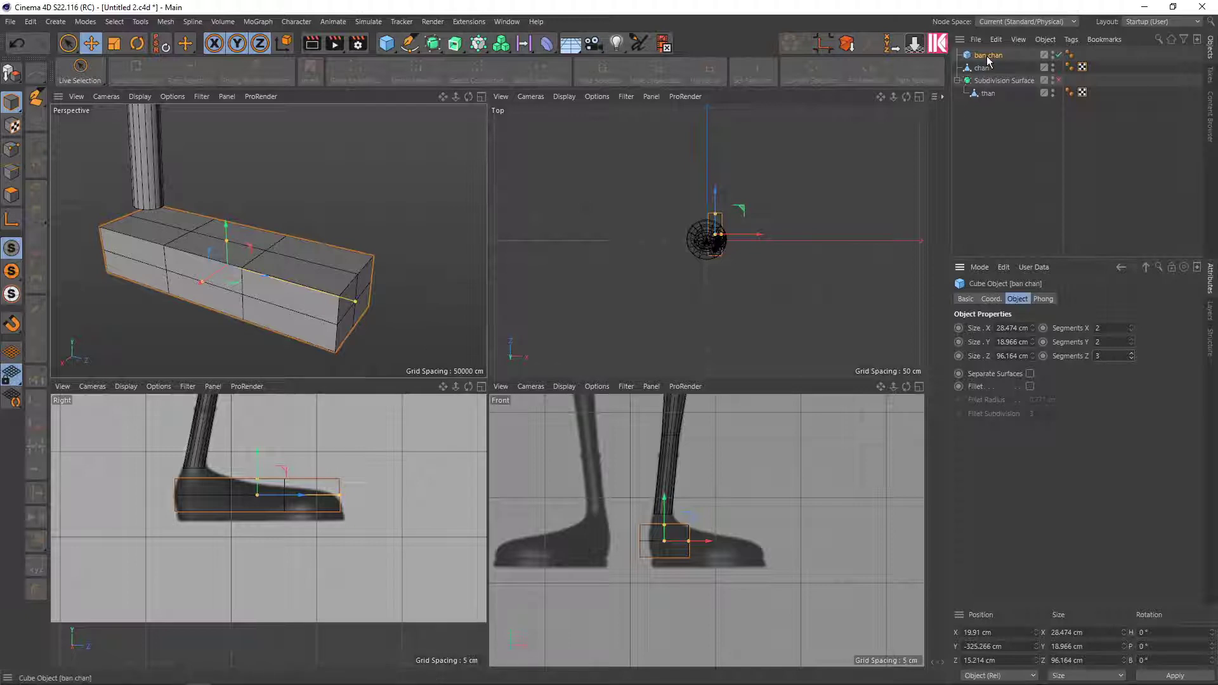
scroll(298, 320, "up", 3)
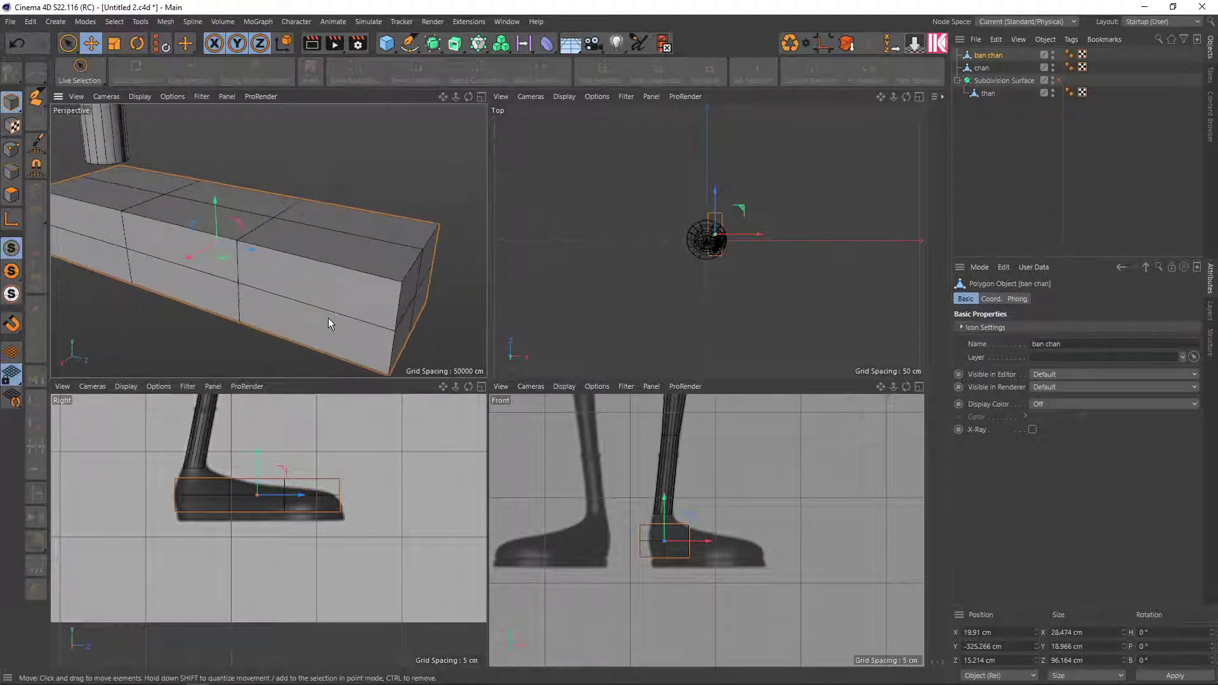
scroll(329, 318, "down", 2)
left_click(12, 149)
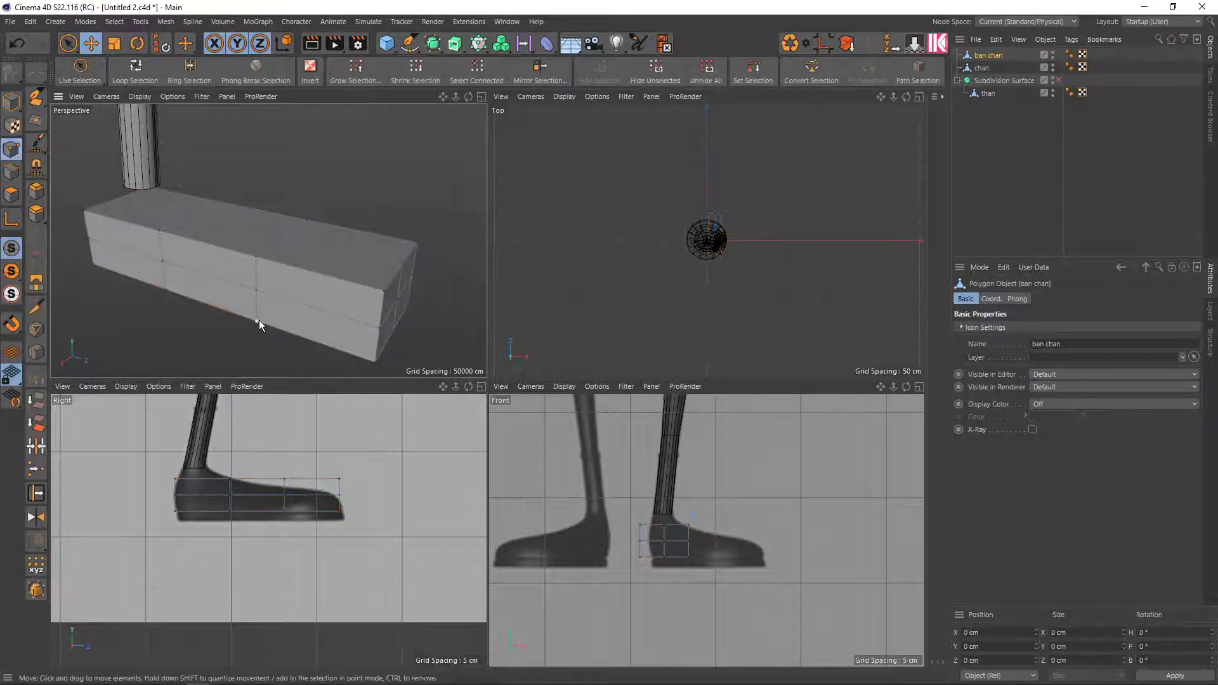
middle_click(245, 546)
scroll(544, 295, "up", 2)
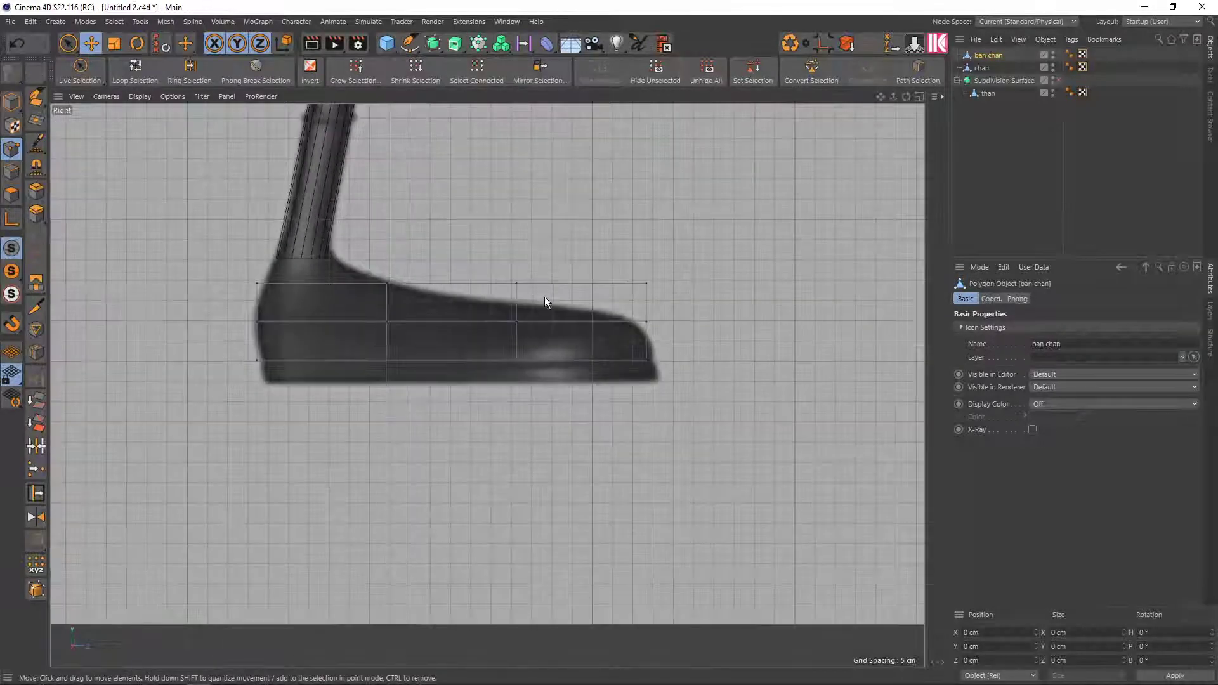
scroll(563, 345, "up", 1)
key("0")
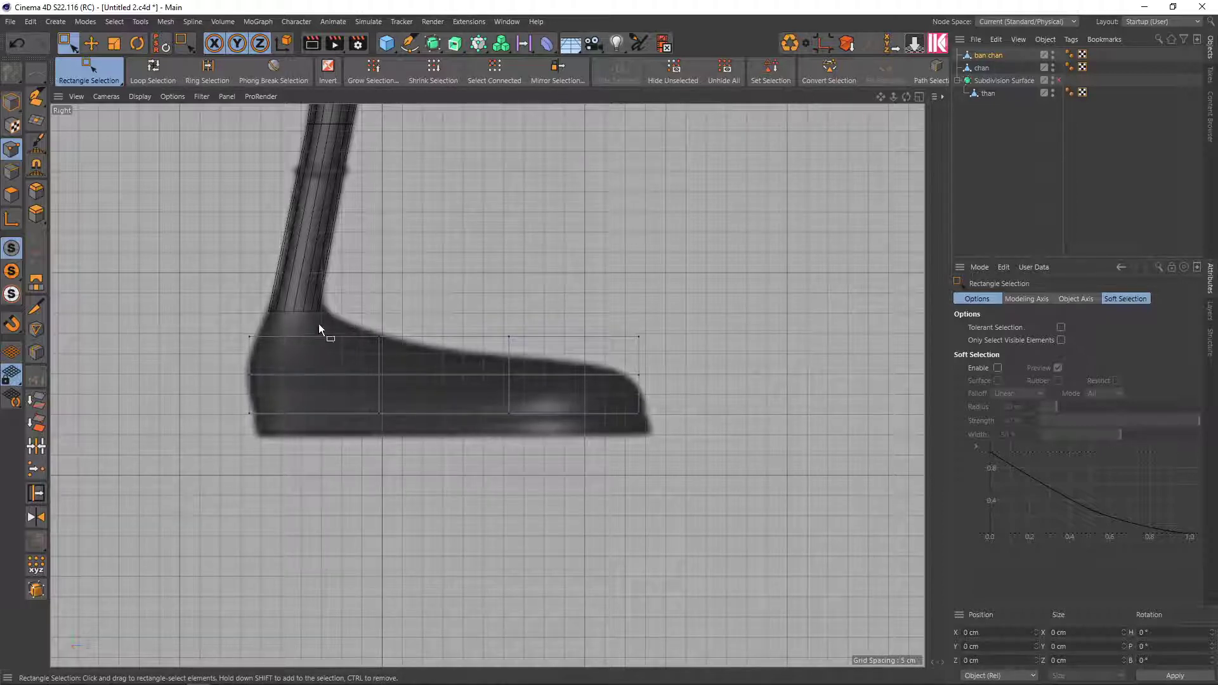
Adjust the heel points, raising the upper heel point slightly
left_click_drag(247, 337, 274, 346)
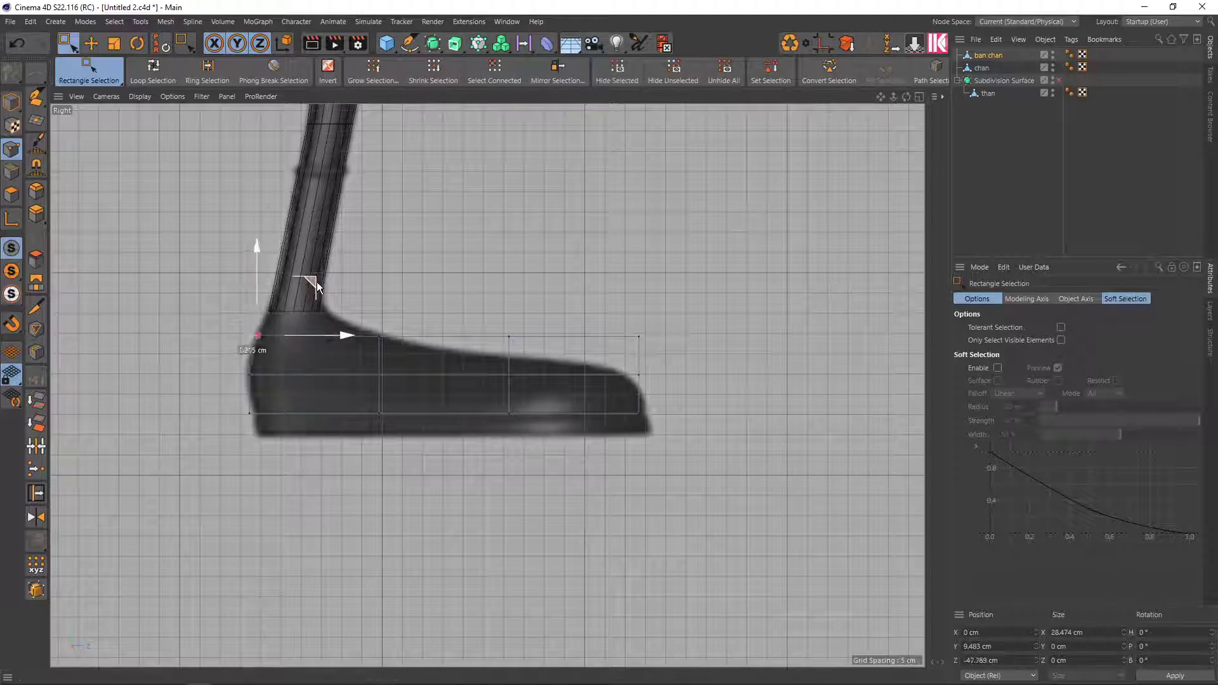
left_click_drag(318, 280, 319, 277)
left_click_drag(229, 396, 297, 441)
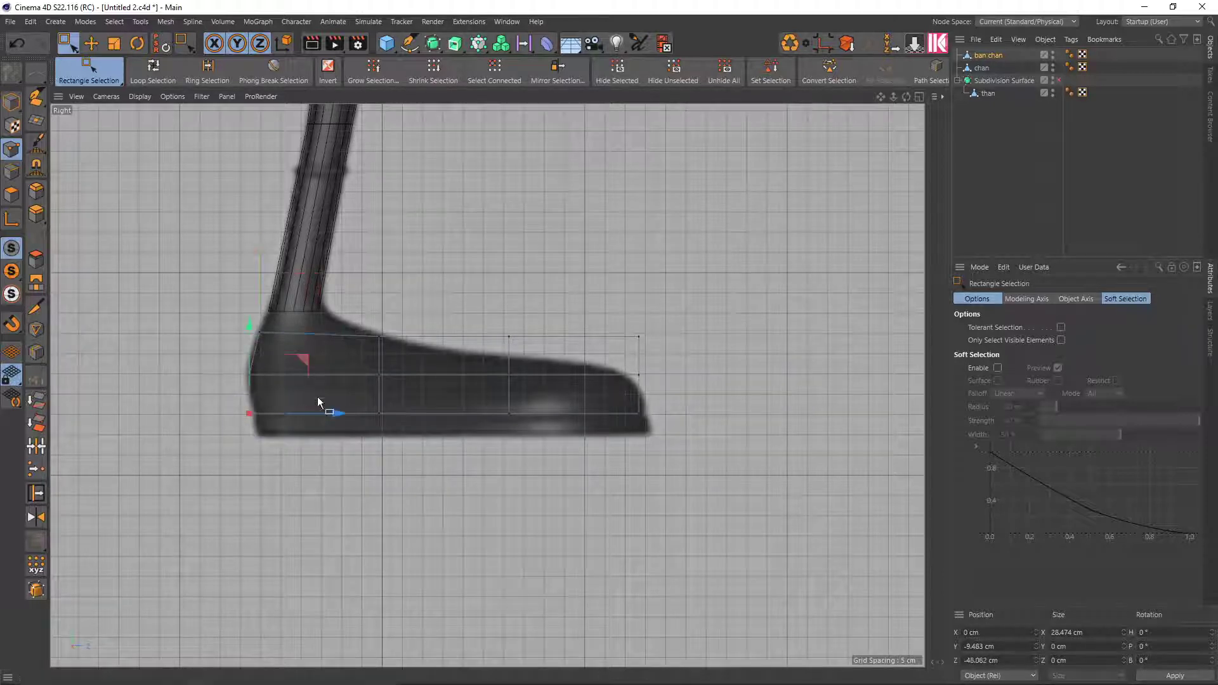
scroll(298, 387, "up", 2)
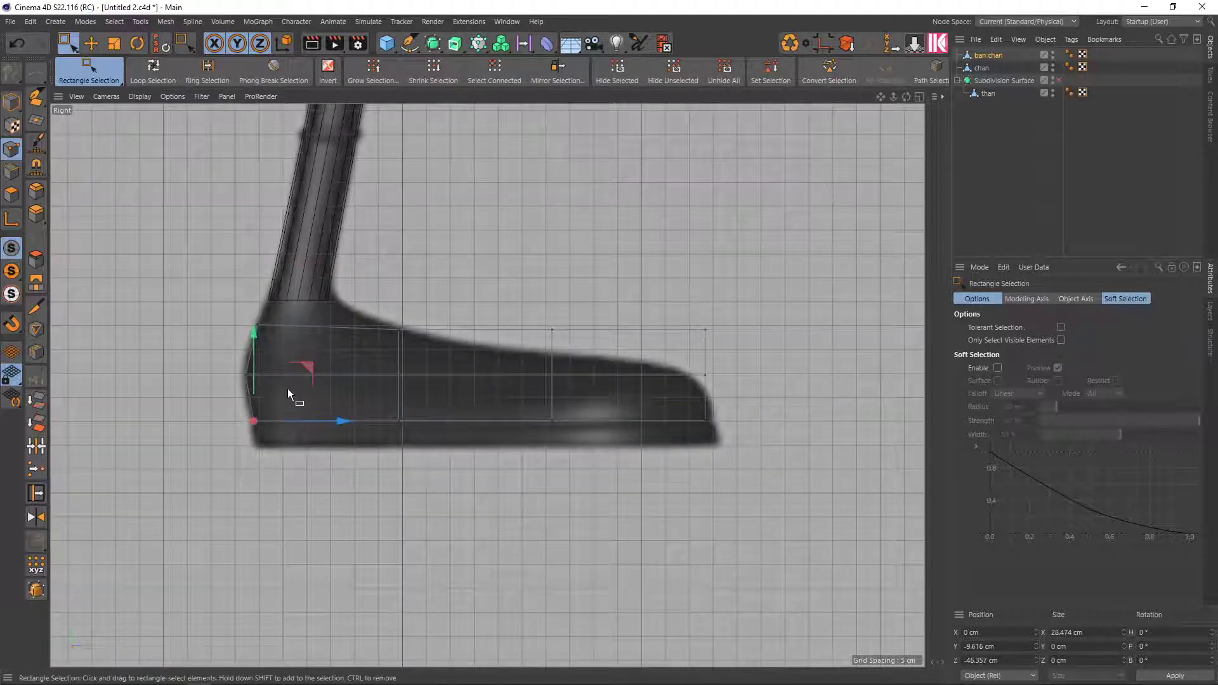
left_click_drag(299, 397, 200, 353)
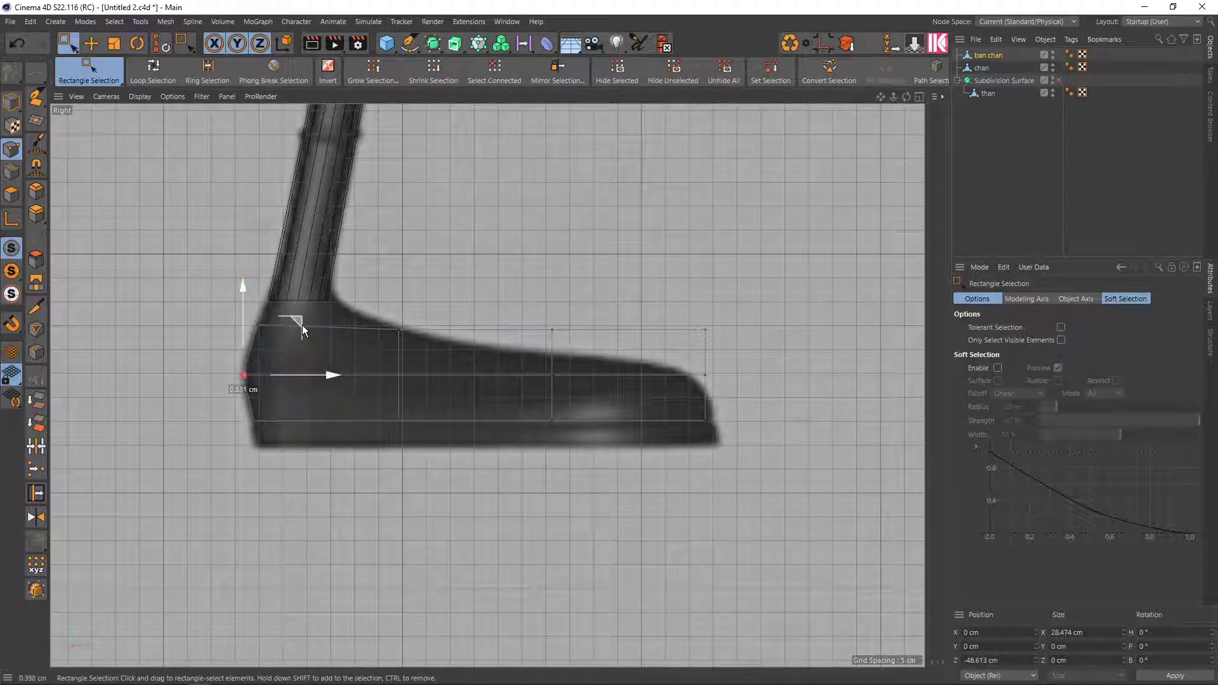
Lower the top middle point onto the shoe outline and drop the toe-end point
middle_click_drag(458, 345, 397, 337, "alt")
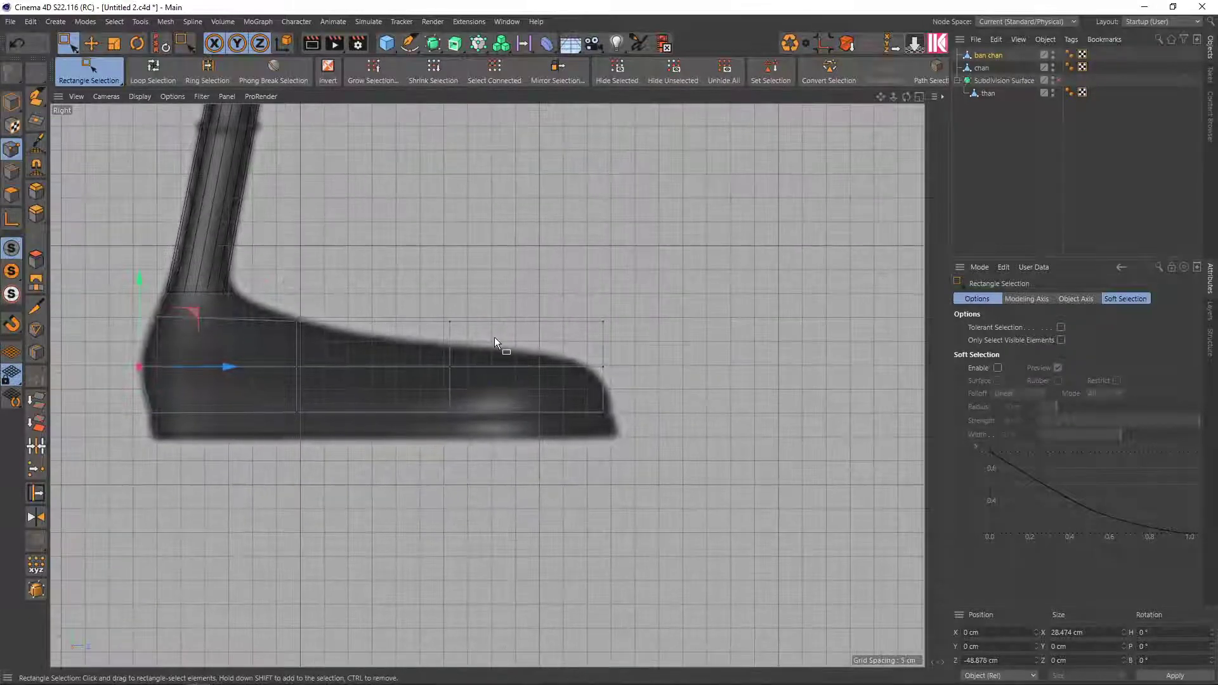
mouse_move(495, 343)
left_mouse_down()
mouse_move(439, 265)
mouse_move(450, 270)
left_mouse_up()
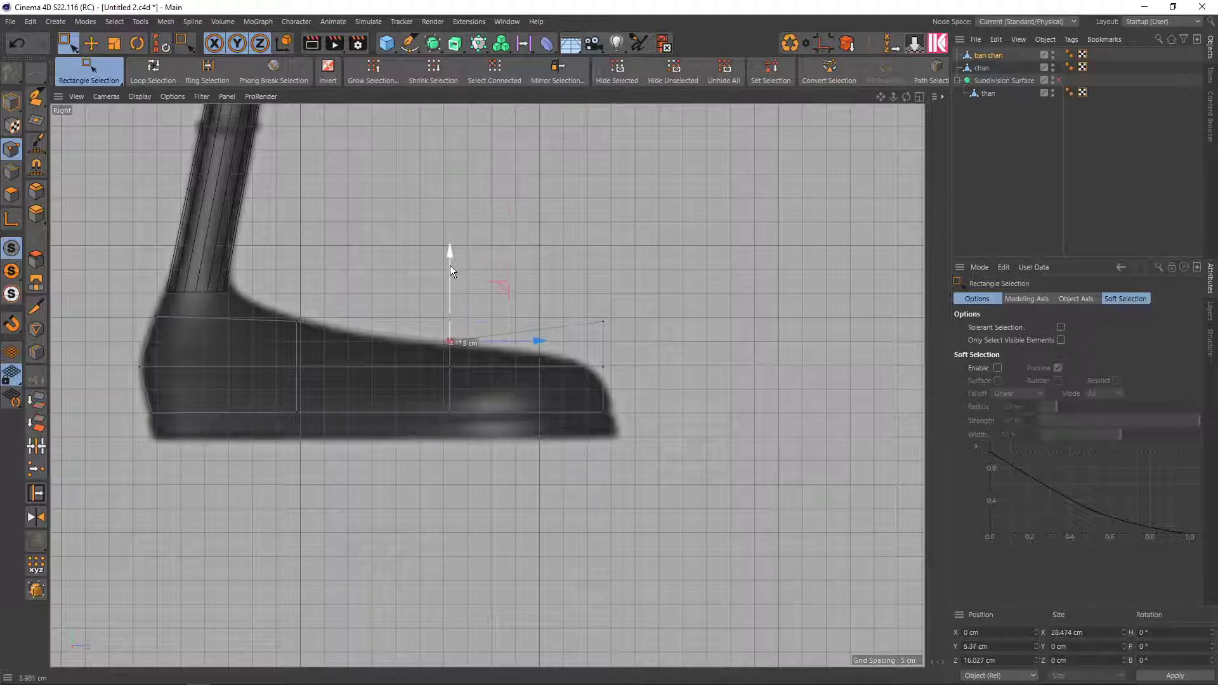
mouse_move(660, 345)
left_mouse_down()
mouse_move(596, 291)
mouse_move(630, 306)
left_mouse_up()
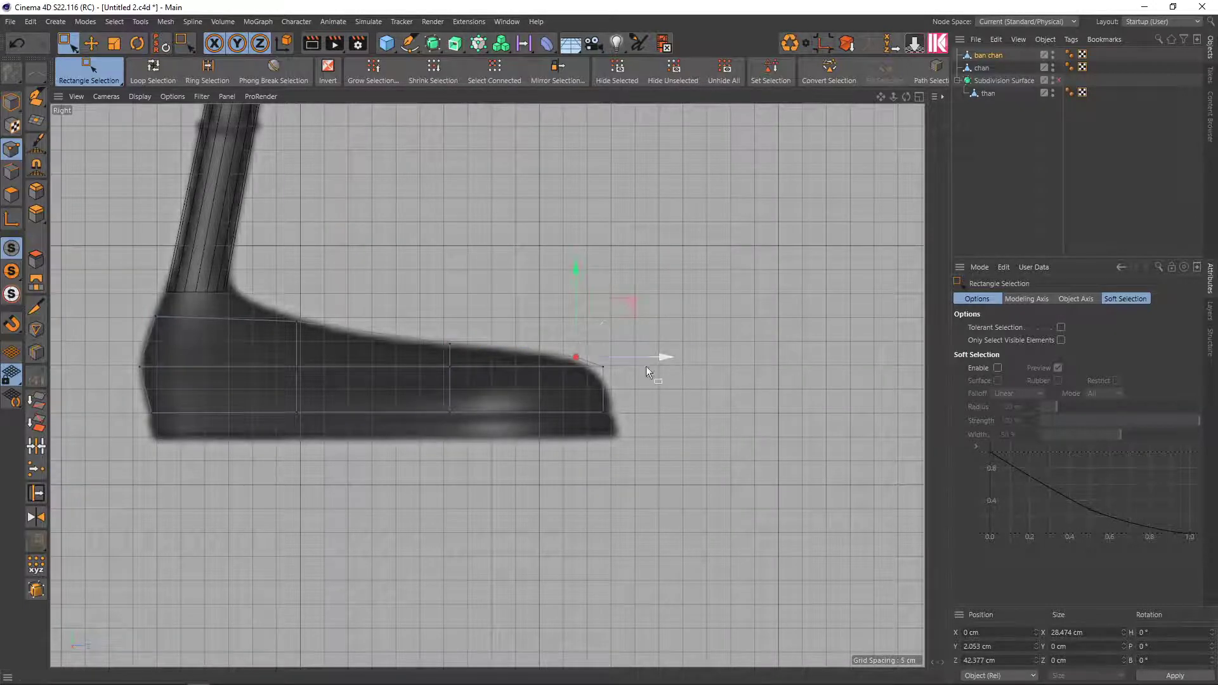
scroll(606, 383, "up", 2)
mouse_move(590, 384)
left_mouse_down()
mouse_move(642, 341)
mouse_move(593, 340)
left_mouse_up()
left_click(659, 316)
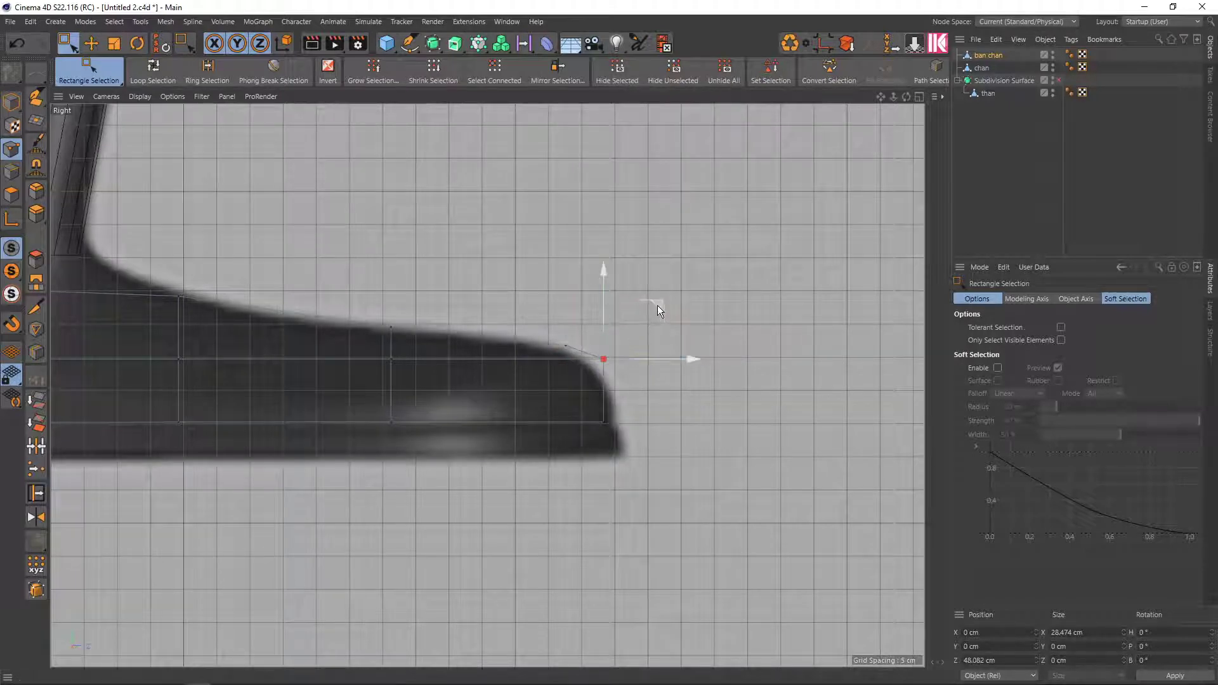
left_click_drag(658, 307, 658, 322)
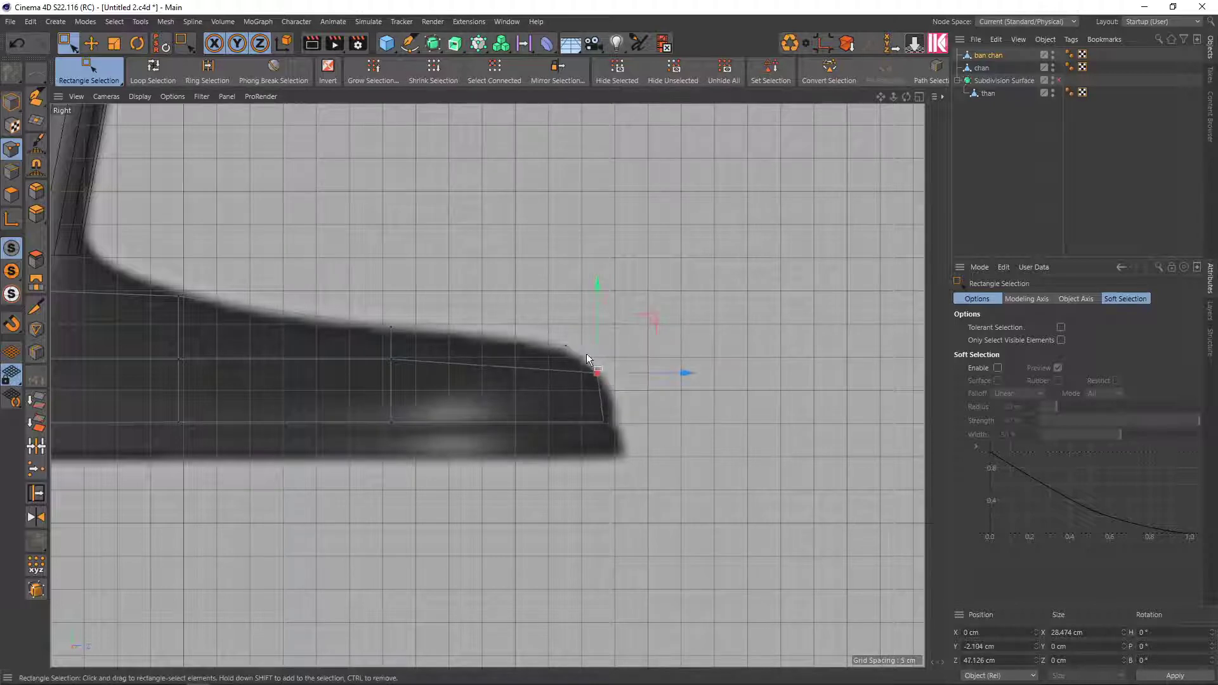
Pull the upper toe points back along the curve to round the toe tip
left_click_drag(586, 352, 522, 326)
left_click_drag(621, 293, 600, 293)
left_click(600, 380)
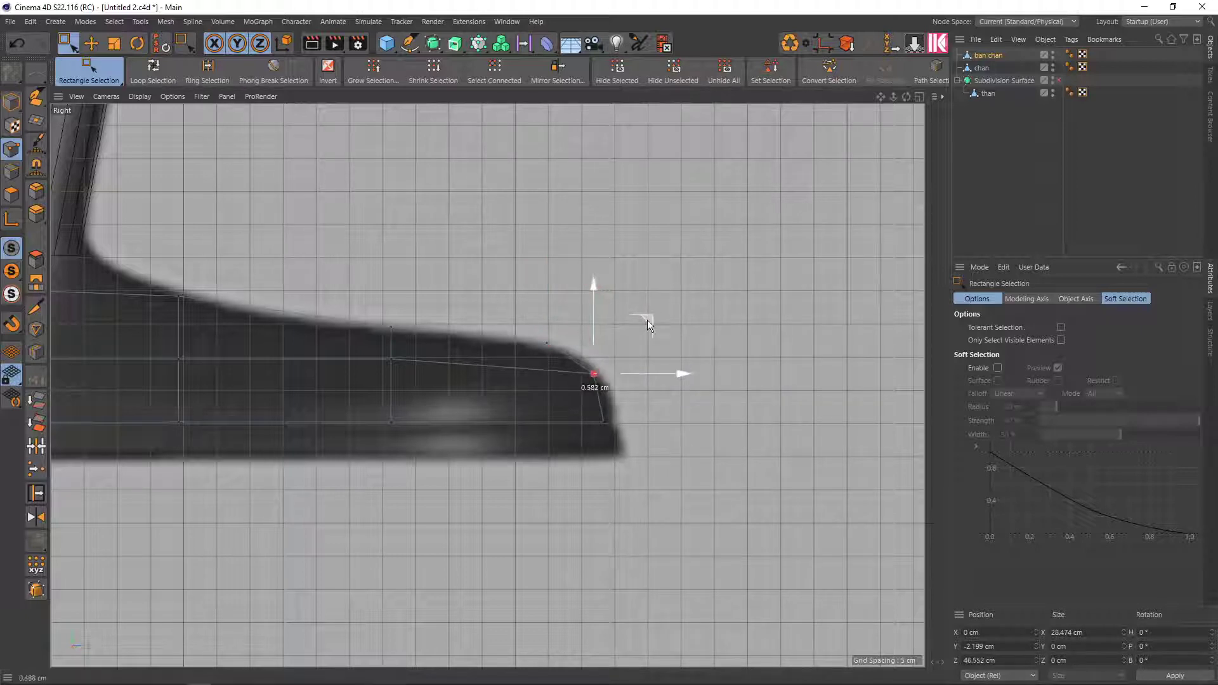
left_click_drag(575, 346, 536, 322)
left_click_drag(596, 292, 585, 291)
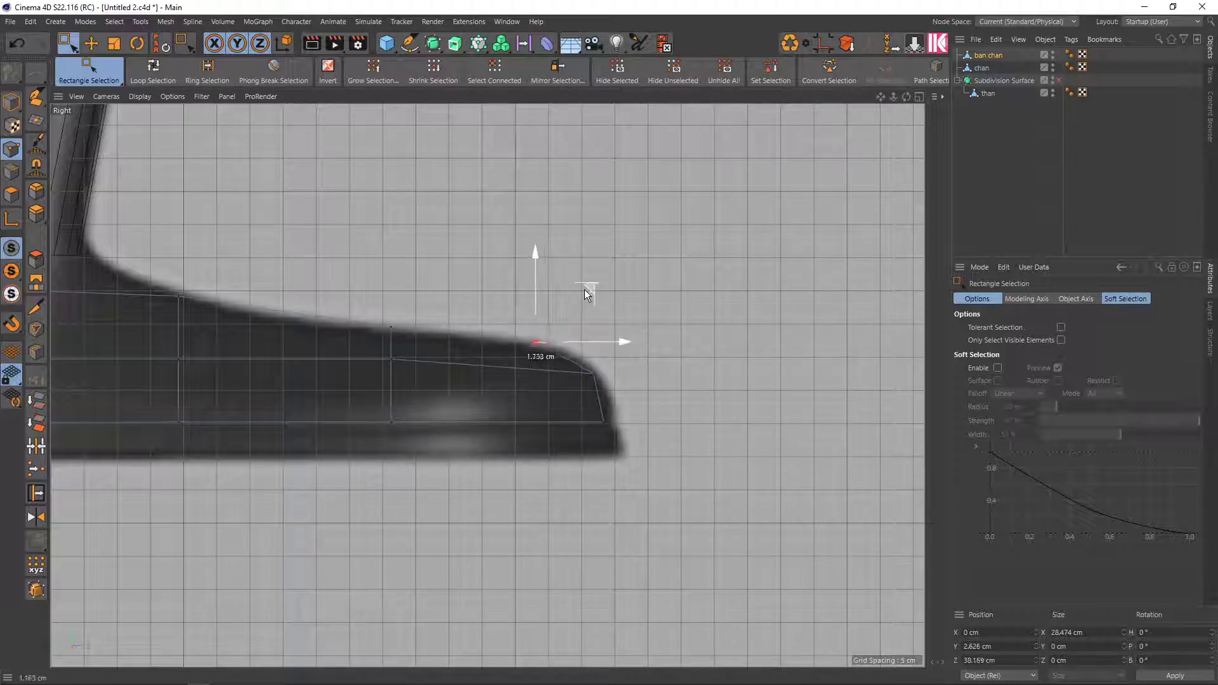
scroll(280, 326, "down", 2)
scroll(273, 317, "down", 2)
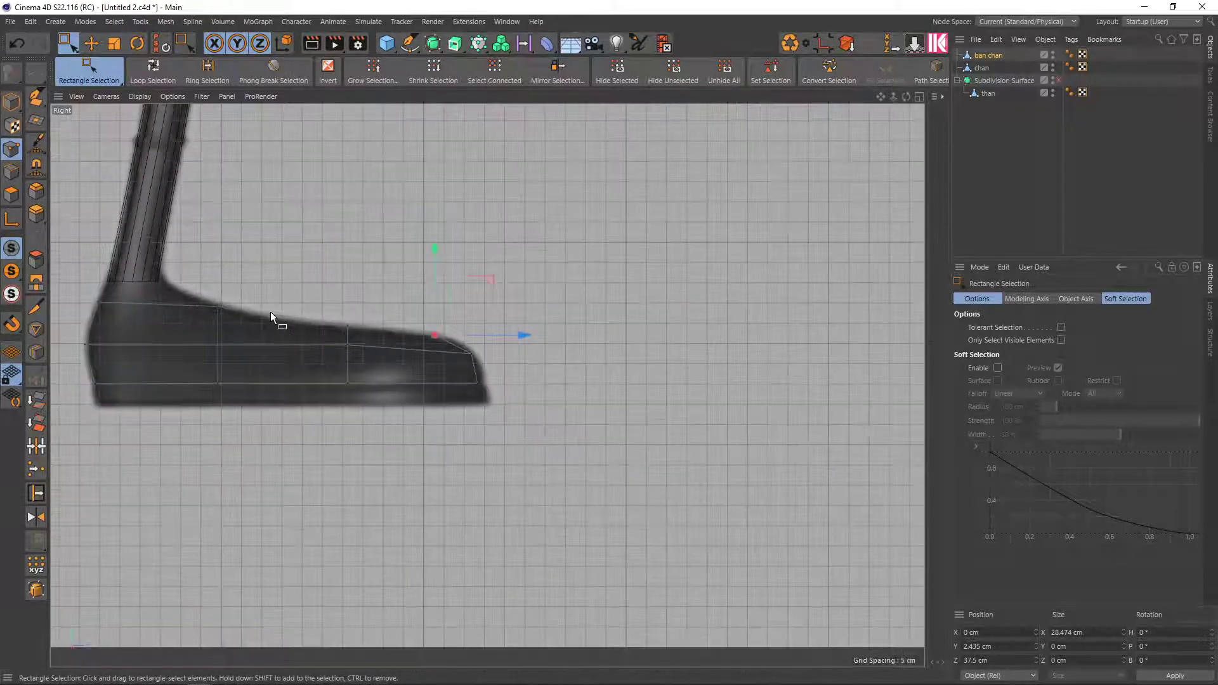
scroll(298, 324, "down", 2)
Return to four views and orbit to inspect the reshaped shoe block
middle_click(337, 335)
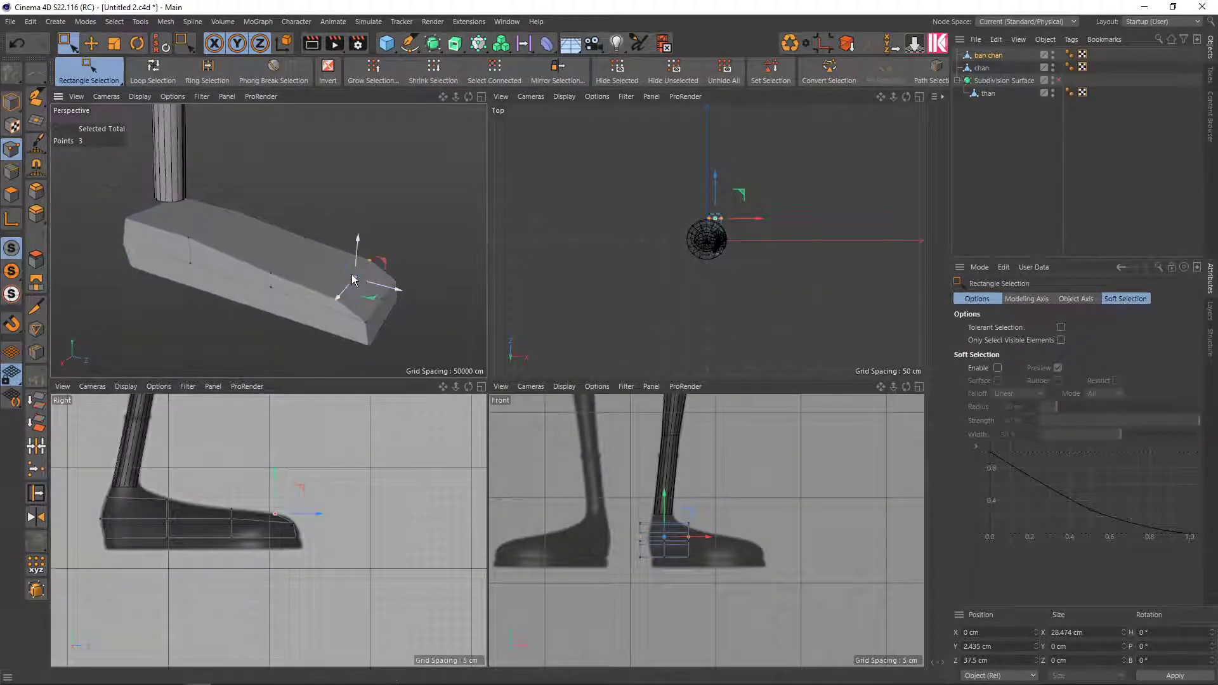
left_click_drag(364, 273, 272, 306, "alt")
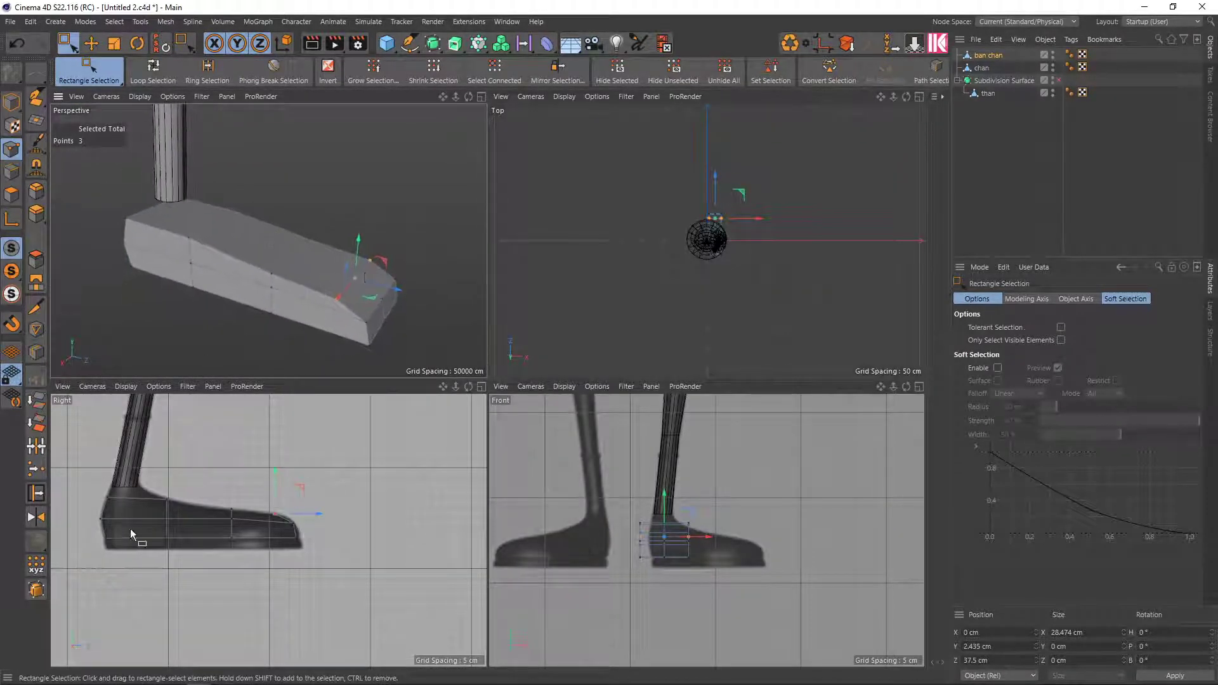
mouse_move(355, 285)
left_mouse_down("alt")
mouse_move(390, 266)
mouse_move(281, 256)
mouse_move(394, 279)
mouse_move(440, 237)
mouse_move(385, 302)
mouse_move(272, 303)
mouse_move(310, 295)
mouse_move(340, 231)
mouse_move(328, 280)
mouse_move(349, 309)
mouse_move(329, 218)
mouse_move(313, 265)
left_mouse_up("alt")
scroll(379, 254, "up", 2)
scroll(382, 258, "down", 2)
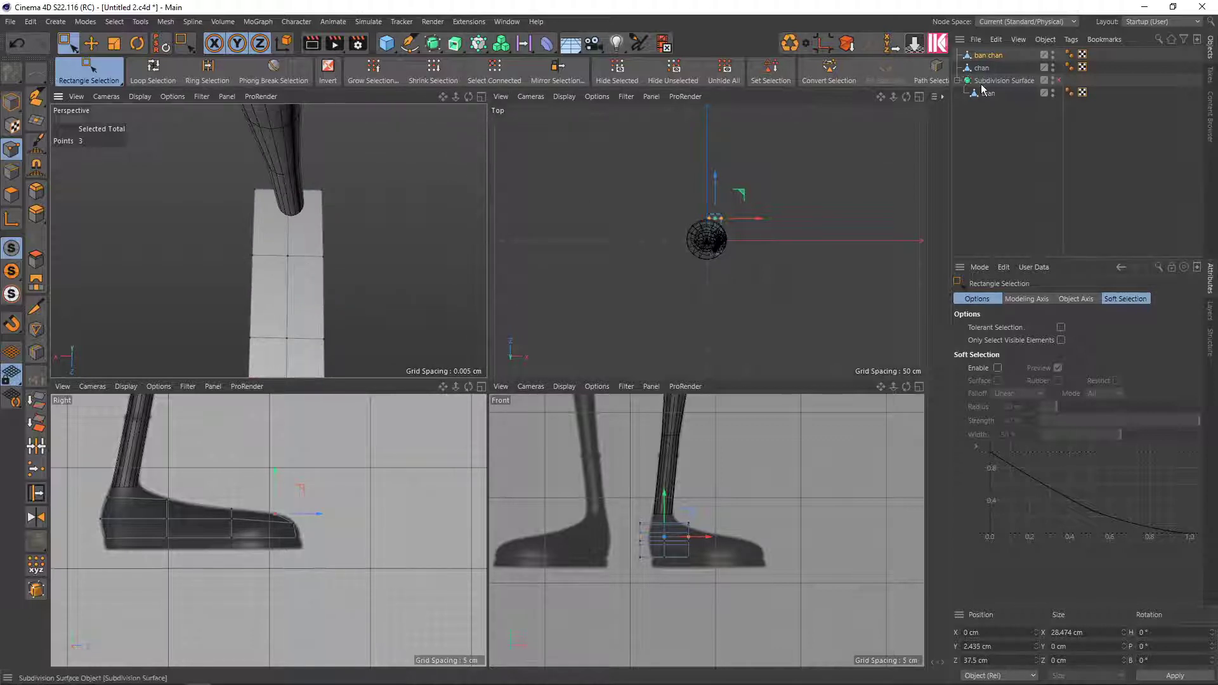
Scale the nine heel-end points to about 94%, narrowing that end to 26.883 cm
mouse_move(449, 156)
left_mouse_down()
mouse_move(163, 218)
mouse_move(267, 190)
mouse_move(337, 195)
left_mouse_up()
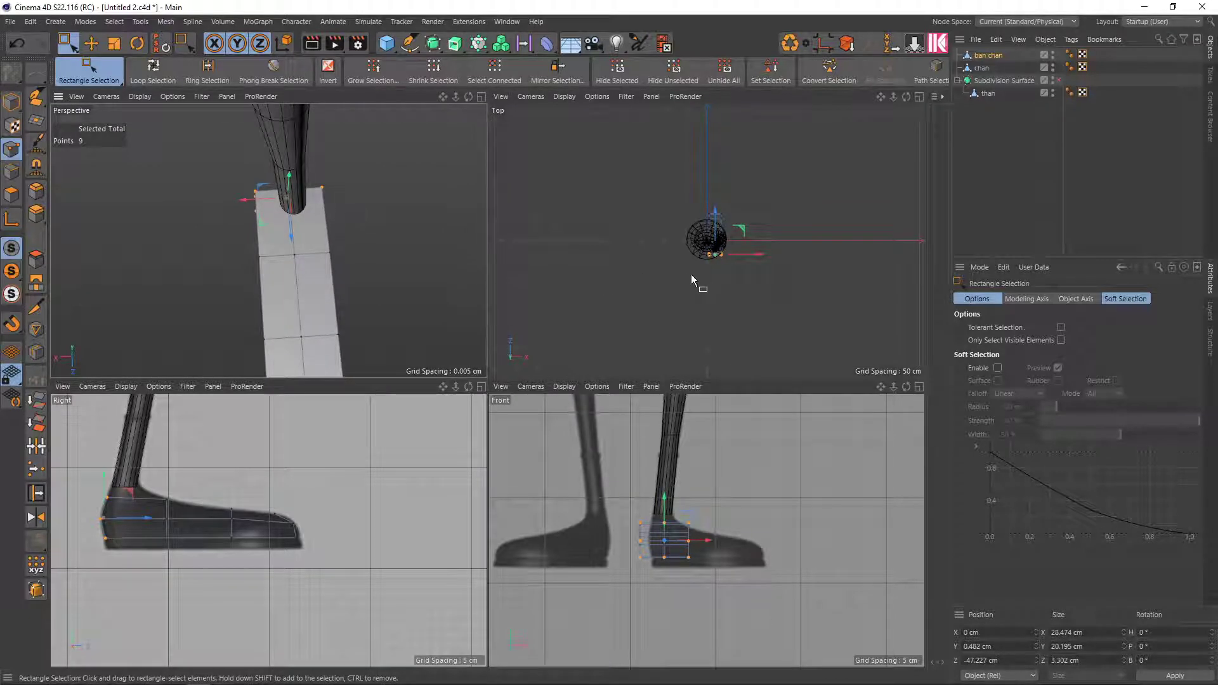
scroll(692, 279, "up", 1)
scroll(689, 279, "up", 3)
scroll(684, 280, "up", 2)
scroll(679, 281, "up", 2)
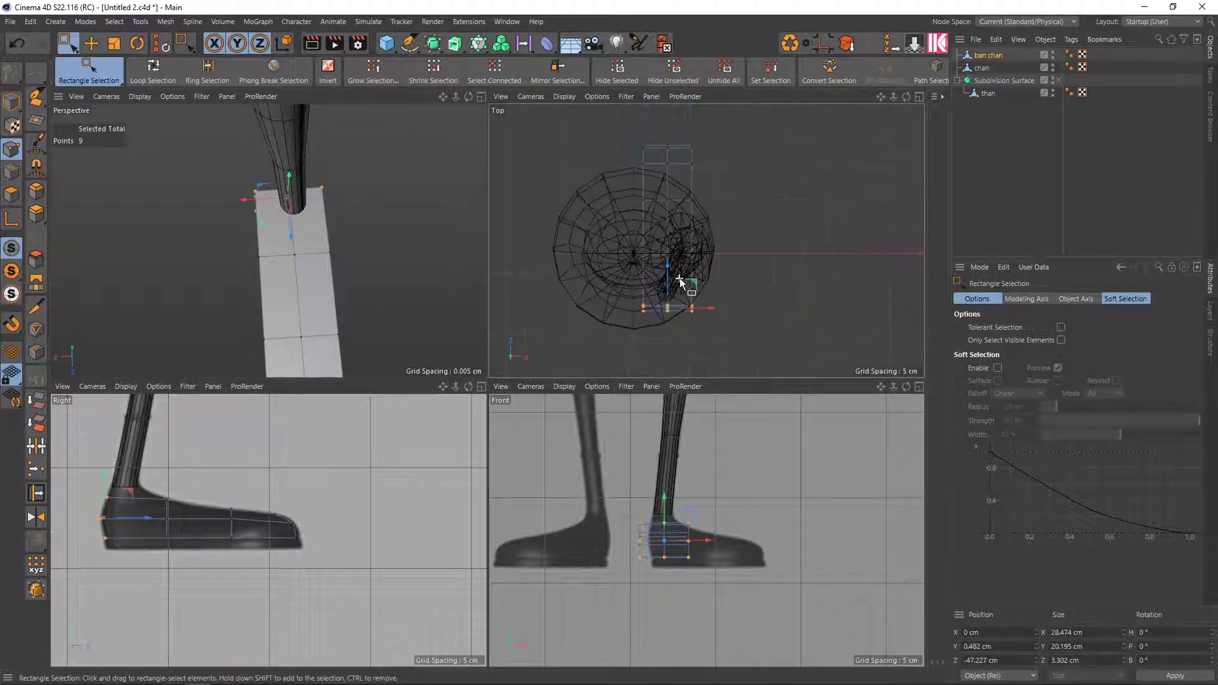
middle_click_drag(679, 281, 667, 292, "alt")
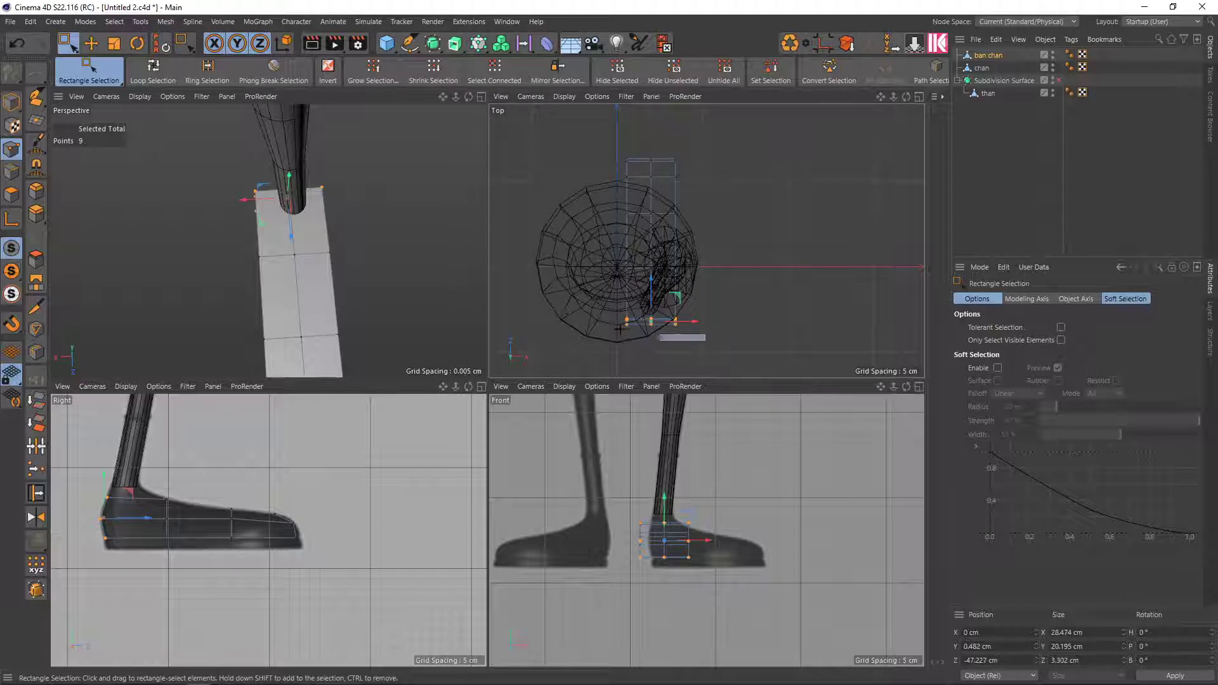
left_click_drag(704, 343, 590, 302)
key("t")
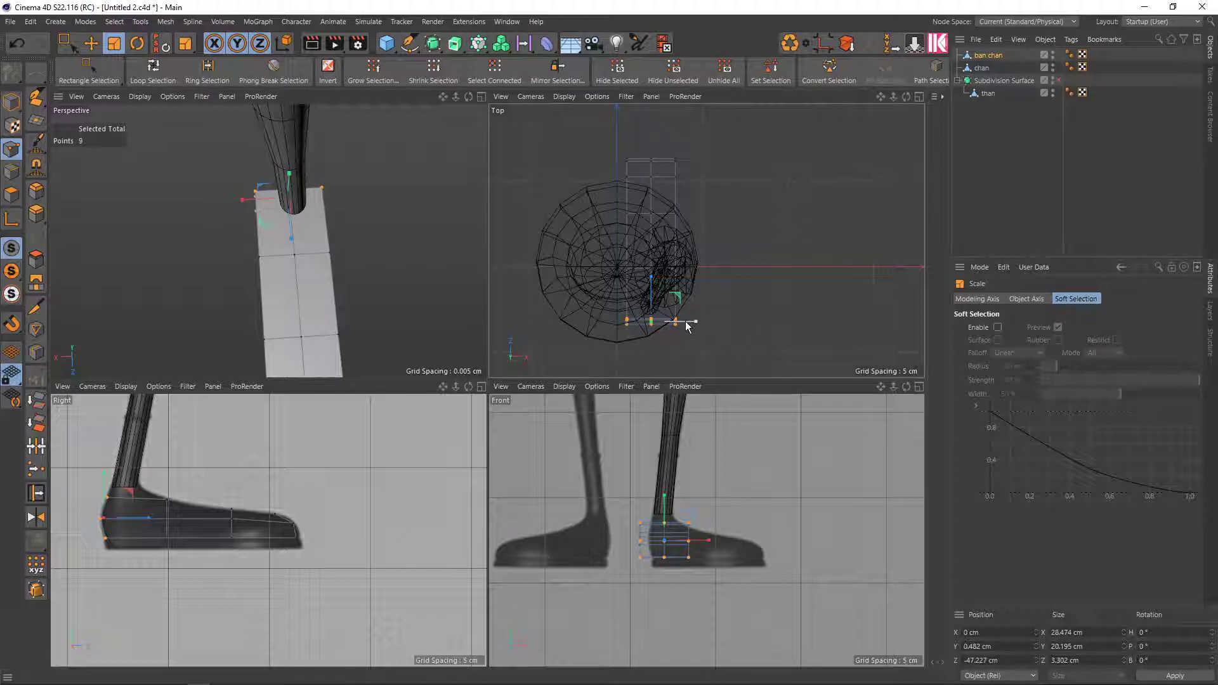
left_click_drag(688, 326, 685, 326)
mouse_move(260, 191)
left_mouse_down("alt")
mouse_move(435, 163)
mouse_move(392, 189)
mouse_move(420, 177)
left_mouse_up("alt")
Scale three corner points of the shoe block inward to 83.4%
key("space")
left_click(325, 208)
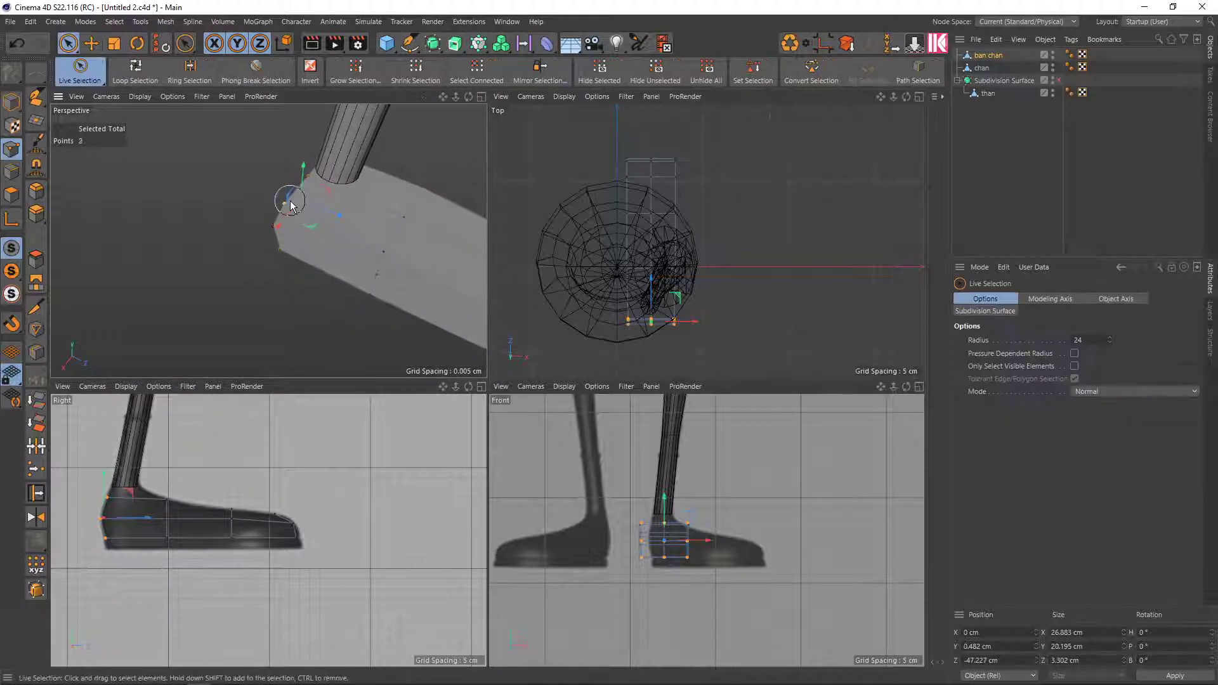
mouse_move(290, 201)
left_mouse_down("alt")
mouse_move(485, 199)
mouse_move(315, 198)
left_mouse_up("alt")
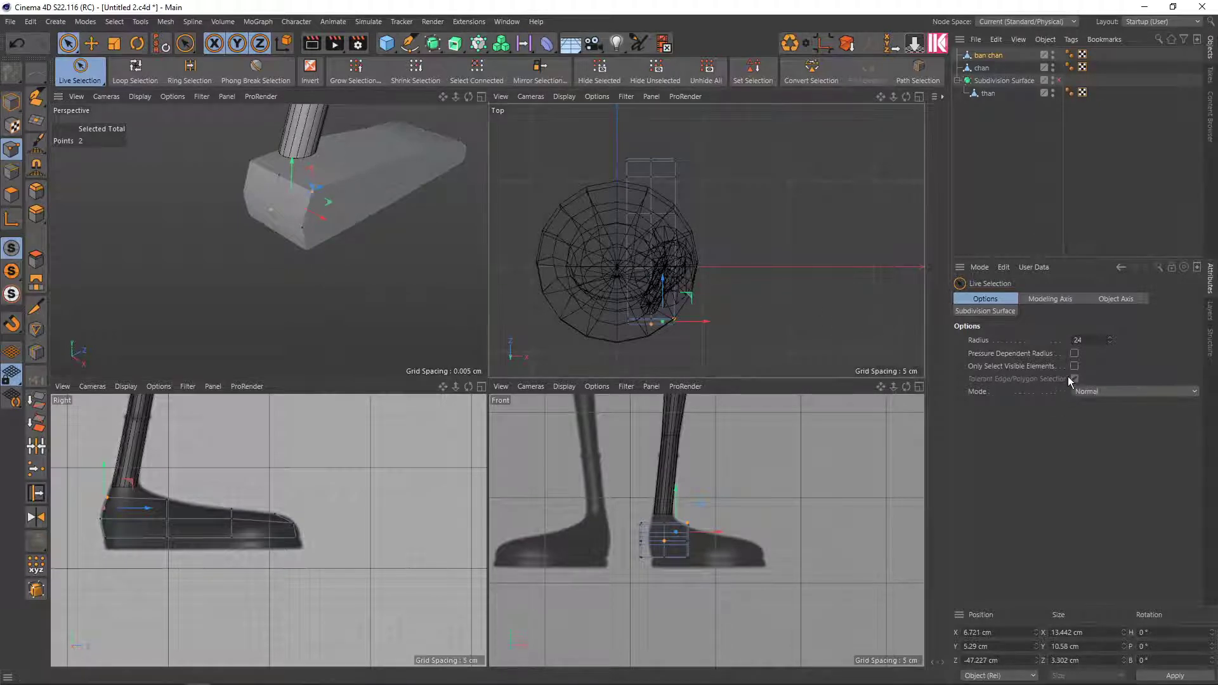
left_click(319, 197)
mouse_move(319, 197)
left_mouse_down("alt")
mouse_move(292, 177)
mouse_move(357, 201)
mouse_move(303, 177)
left_mouse_up("alt")
key("t")
scroll(304, 177, "up", 3)
mouse_move(276, 259)
left_mouse_down()
mouse_move(333, 256)
mouse_move(288, 279)
mouse_move(123, 304)
mouse_move(268, 226)
left_mouse_up()
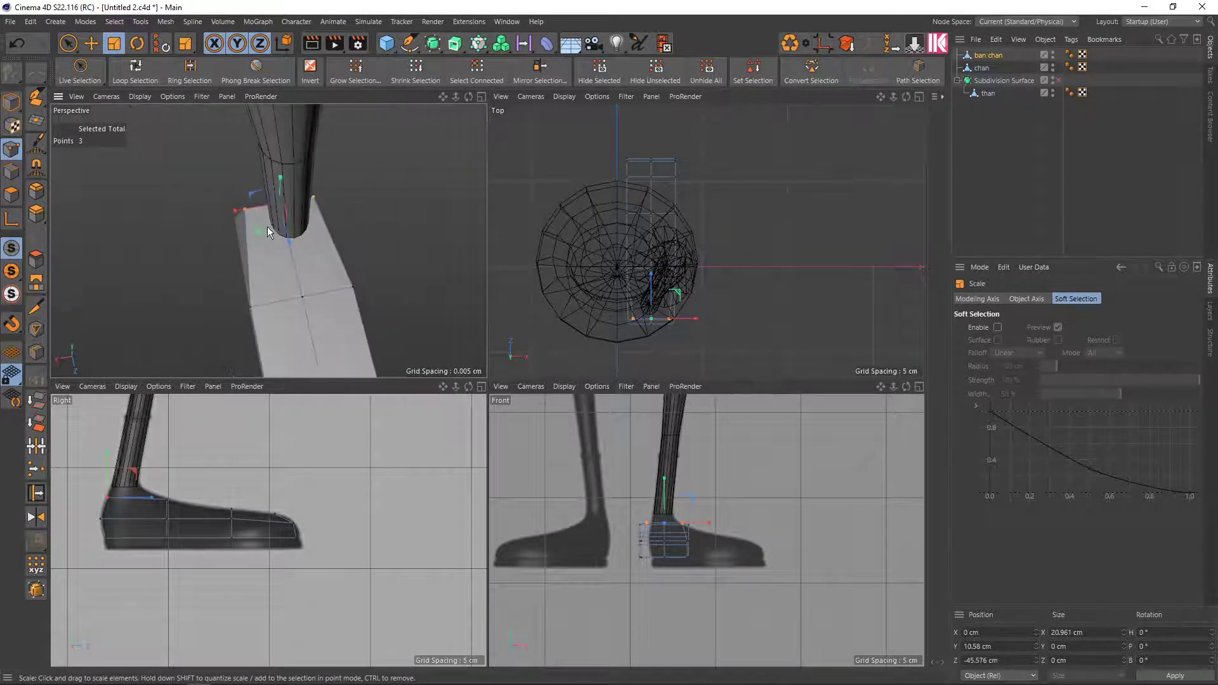
In the maximized Perspective view, pull a pair of edge points inward
middle_click(268, 227)
mouse_move(537, 347)
left_mouse_down("alt")
mouse_move(467, 178)
mouse_move(456, 271)
mouse_move(484, 260)
mouse_move(490, 271)
left_mouse_up("alt")
key("9")
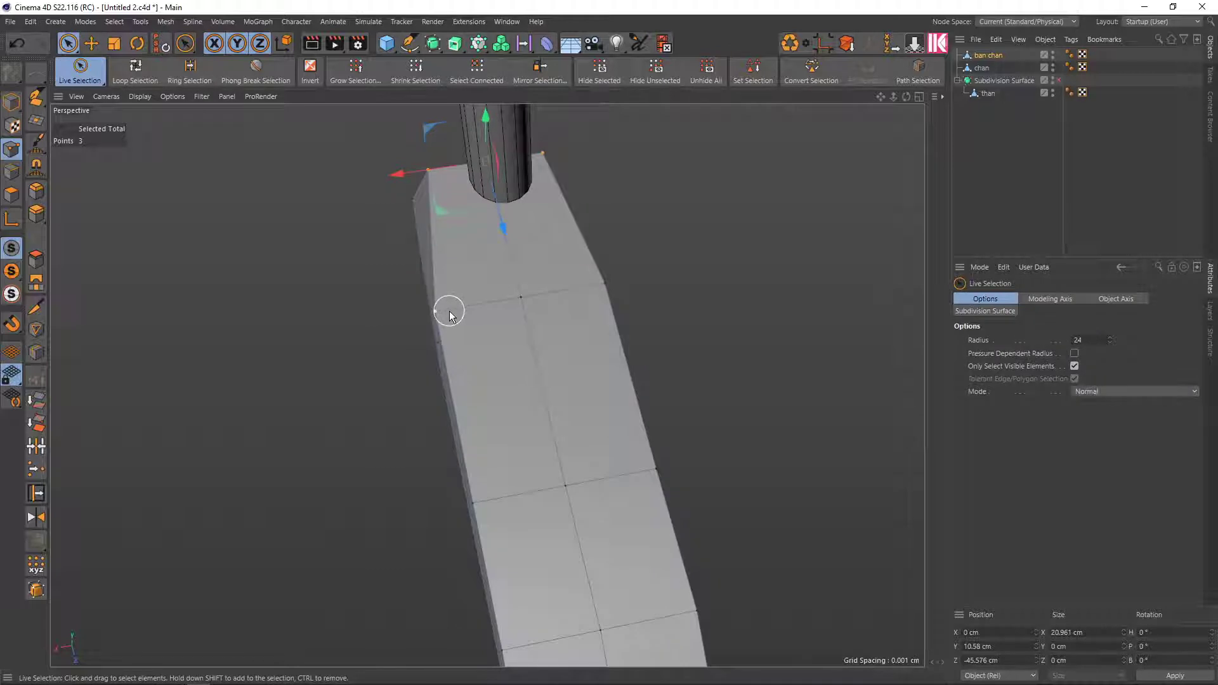
left_click(451, 320)
mouse_move(451, 319)
left_mouse_down("alt")
mouse_move(536, 293)
mouse_move(410, 305)
mouse_move(523, 344)
left_mouse_up("alt")
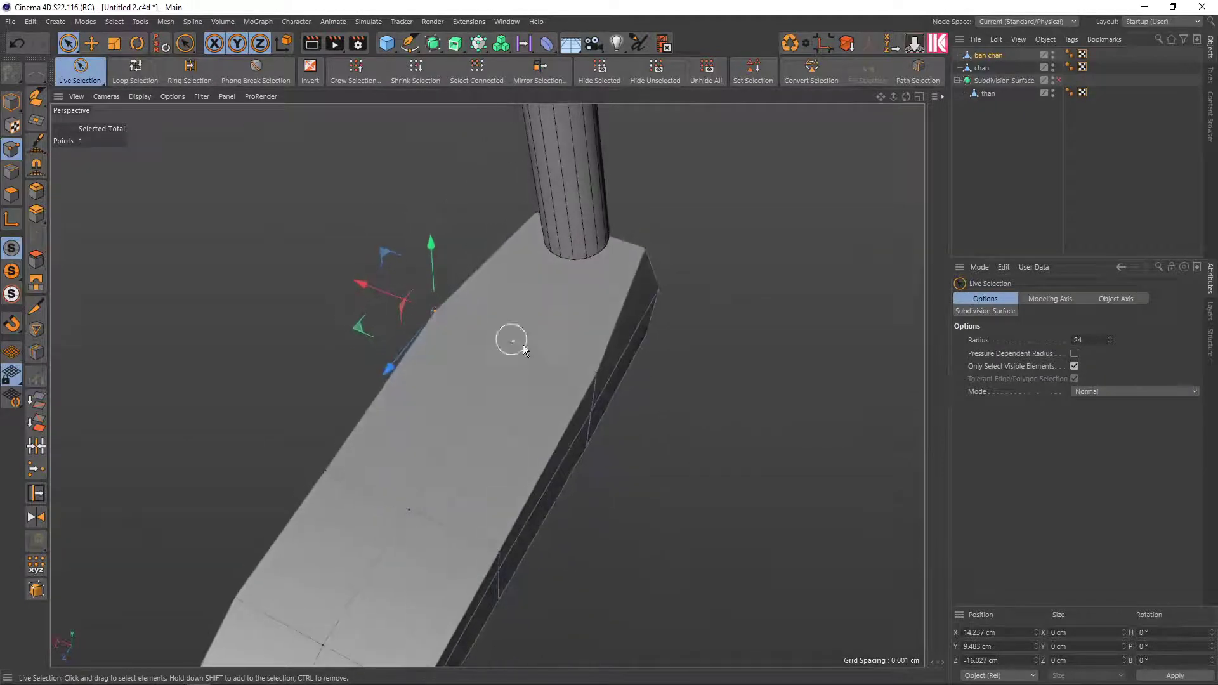
left_click(588, 367, "shift")
mouse_move(588, 368)
left_mouse_down("alt")
mouse_move(610, 402)
mouse_move(630, 397)
left_mouse_up("alt")
key("t")
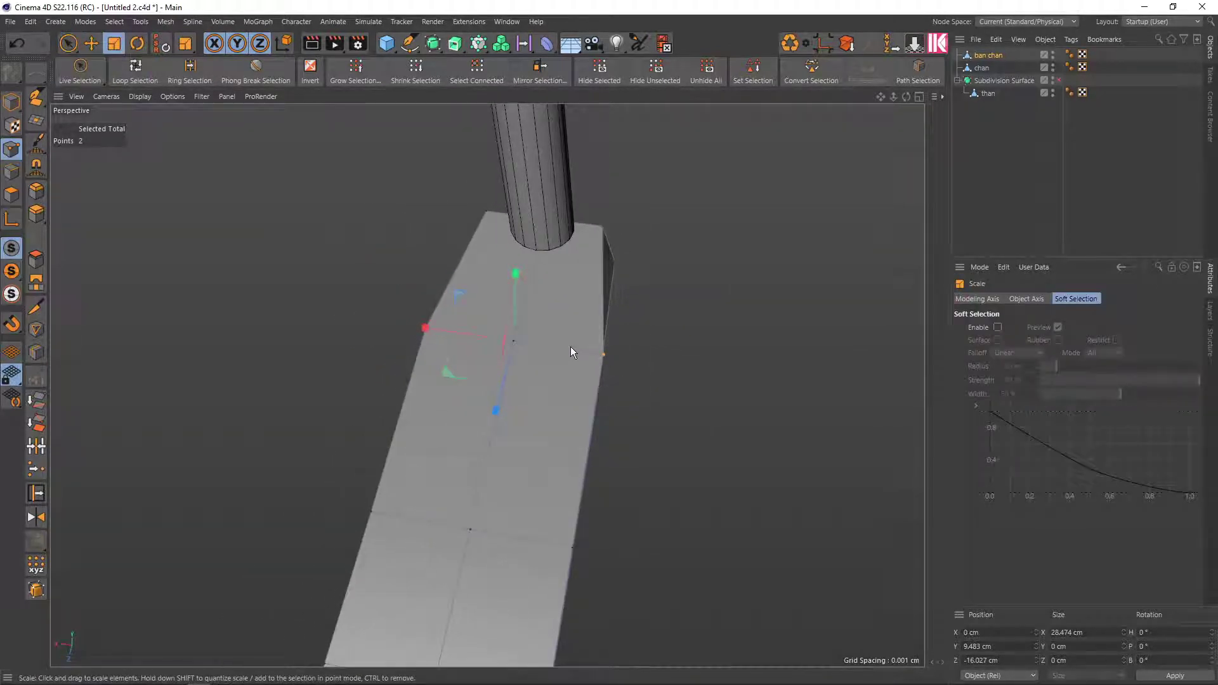
mouse_move(485, 336)
left_mouse_down()
mouse_move(510, 358)
mouse_move(517, 337)
mouse_move(555, 329)
mouse_move(493, 260)
left_mouse_up()
Pinch another pair of side points inward to about 91%
key("9")
left_click(432, 322)
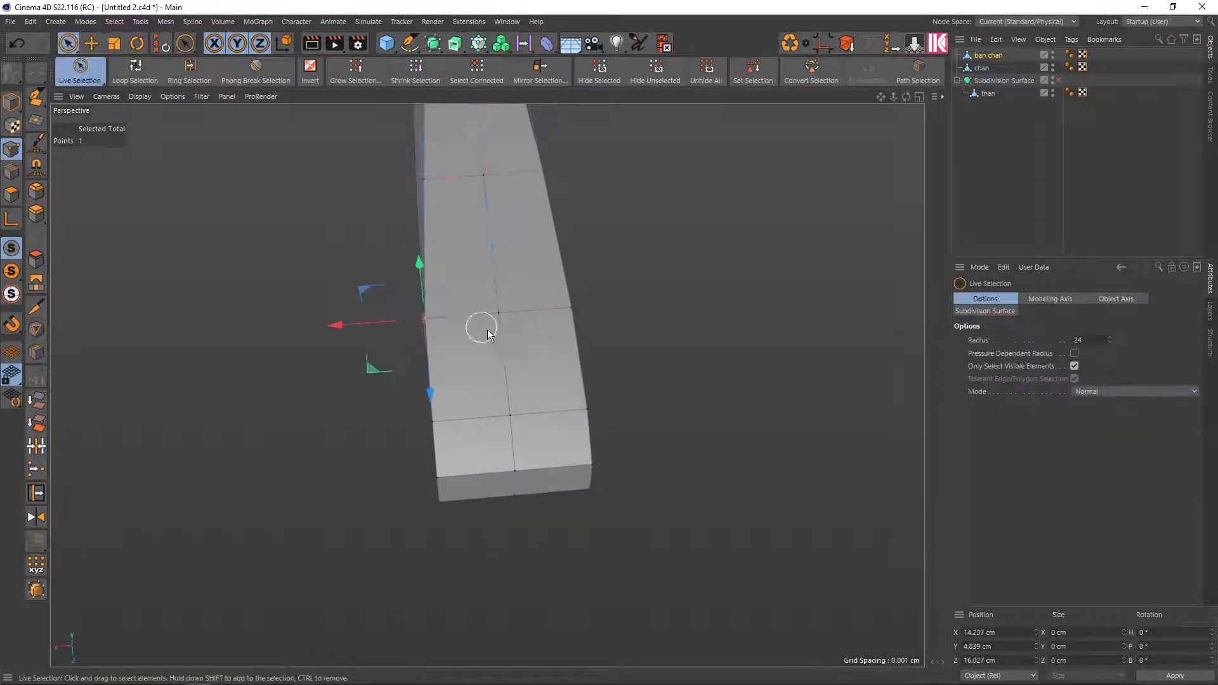
mouse_move(488, 329)
left_mouse_down("alt")
mouse_move(580, 303)
mouse_move(498, 288)
mouse_move(535, 340)
left_mouse_up("alt")
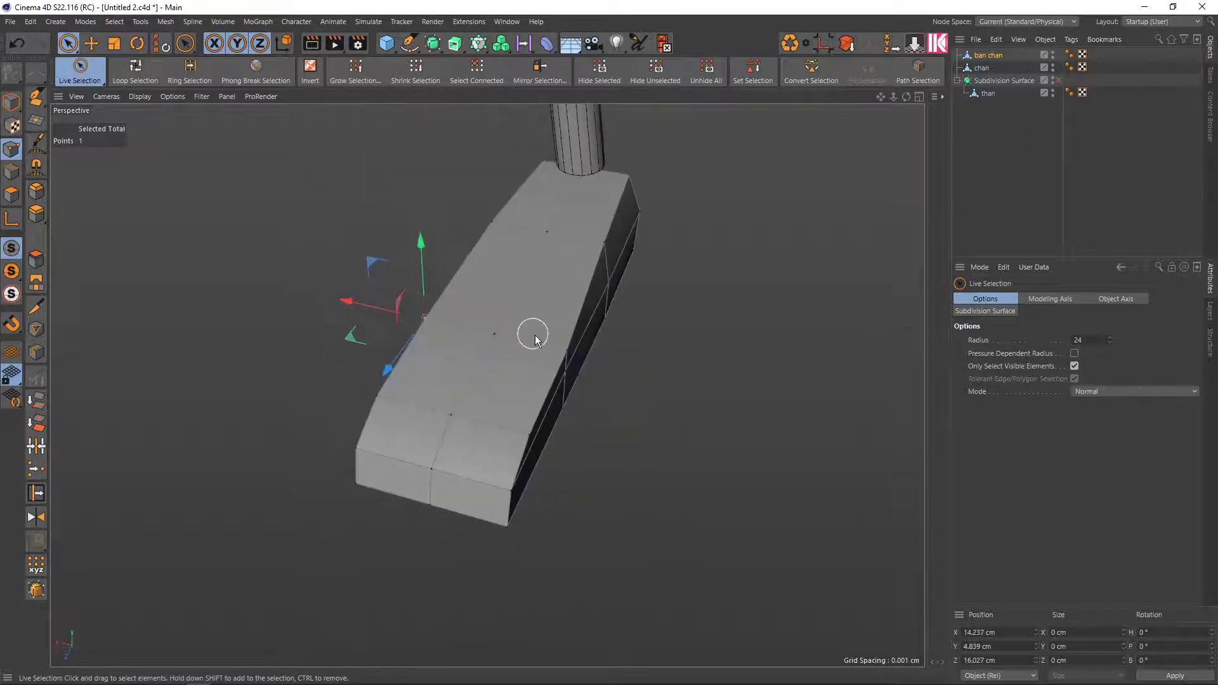
left_click(565, 351, "shift")
left_click_drag(593, 373, 612, 380, "alt")
key("t")
left_click_drag(487, 350, 466, 332)
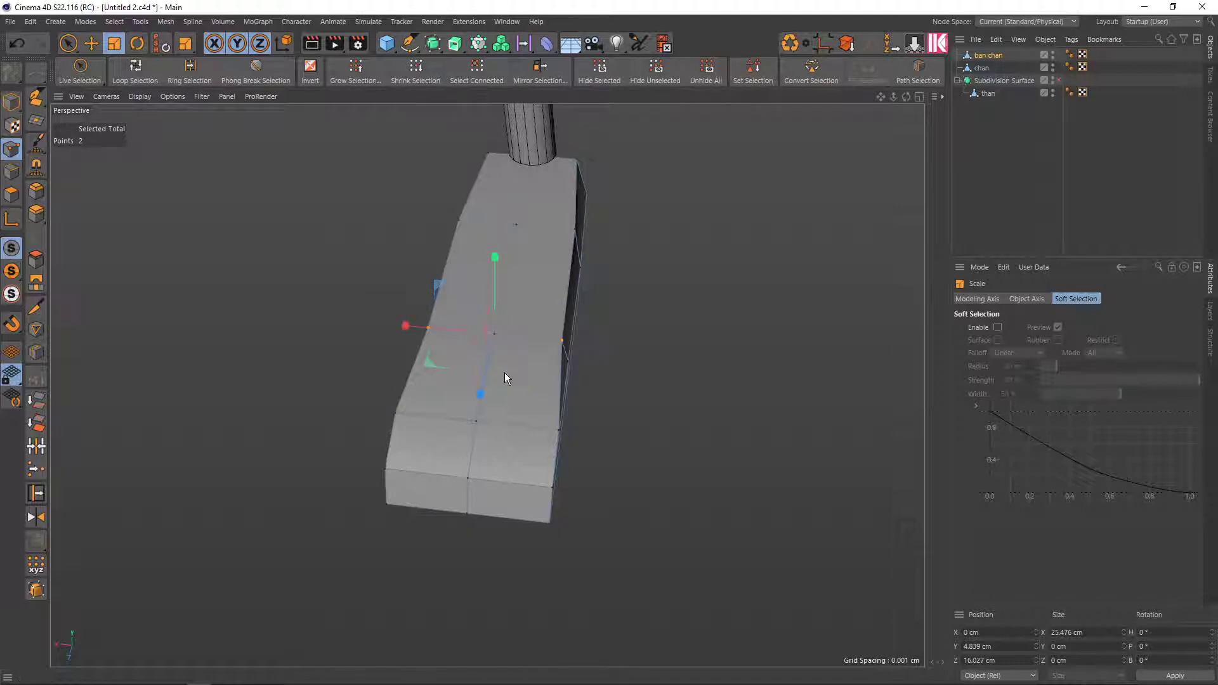
mouse_move(504, 372)
left_mouse_down("alt")
mouse_move(504, 295)
mouse_move(585, 287)
mouse_move(551, 284)
mouse_move(509, 303)
left_mouse_up("alt")
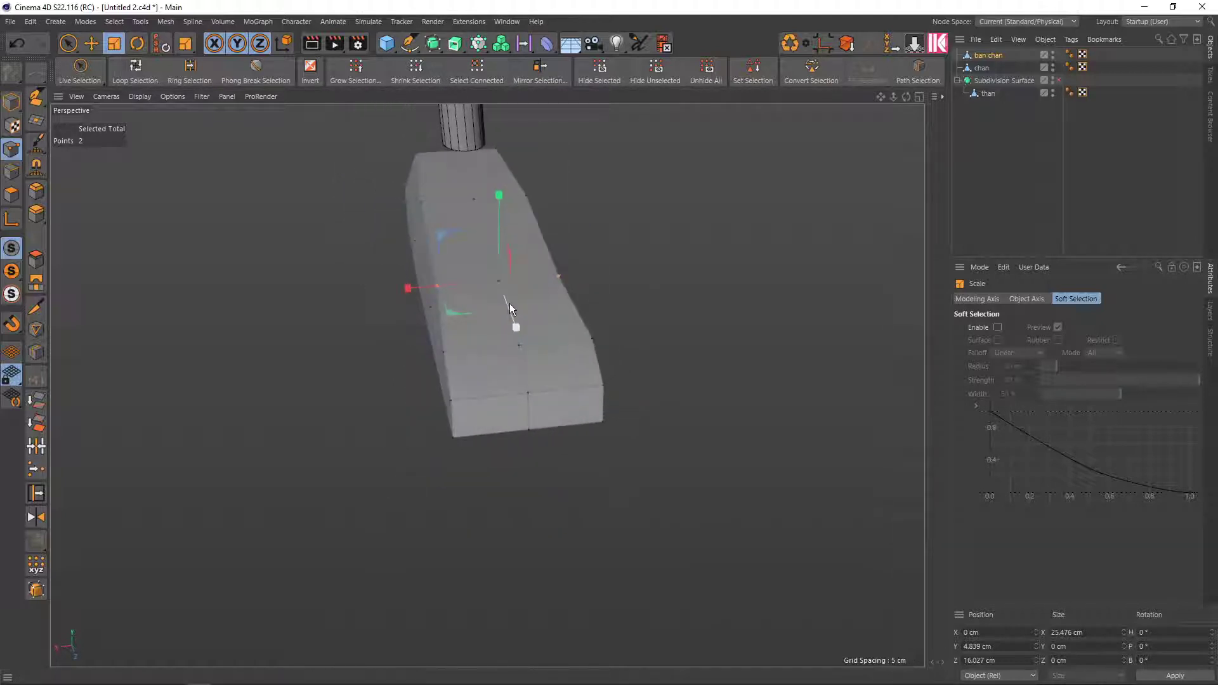
Narrow the two toe-end points along X to 26.157 cm apart
key("9")
left_click(454, 354)
left_click_drag(528, 360, 443, 346, "alt")
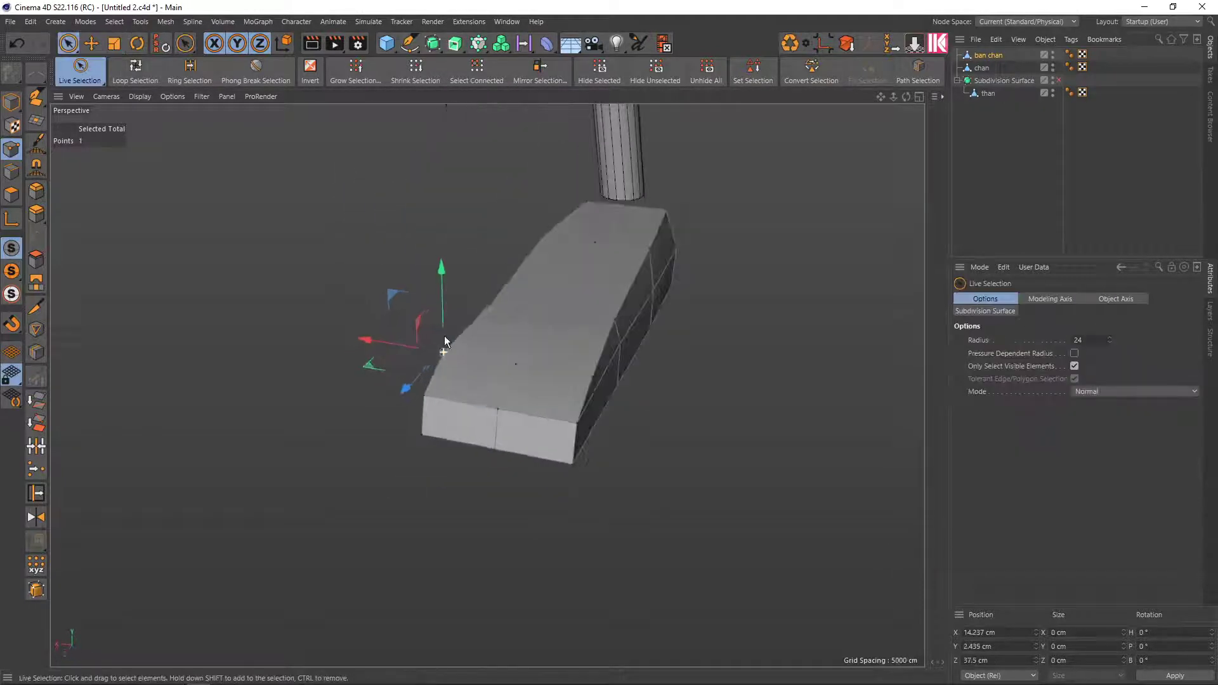
left_click(582, 378, "shift")
left_click_drag(582, 378, 638, 416, "alt")
key("t")
left_click_drag(469, 365, 474, 365)
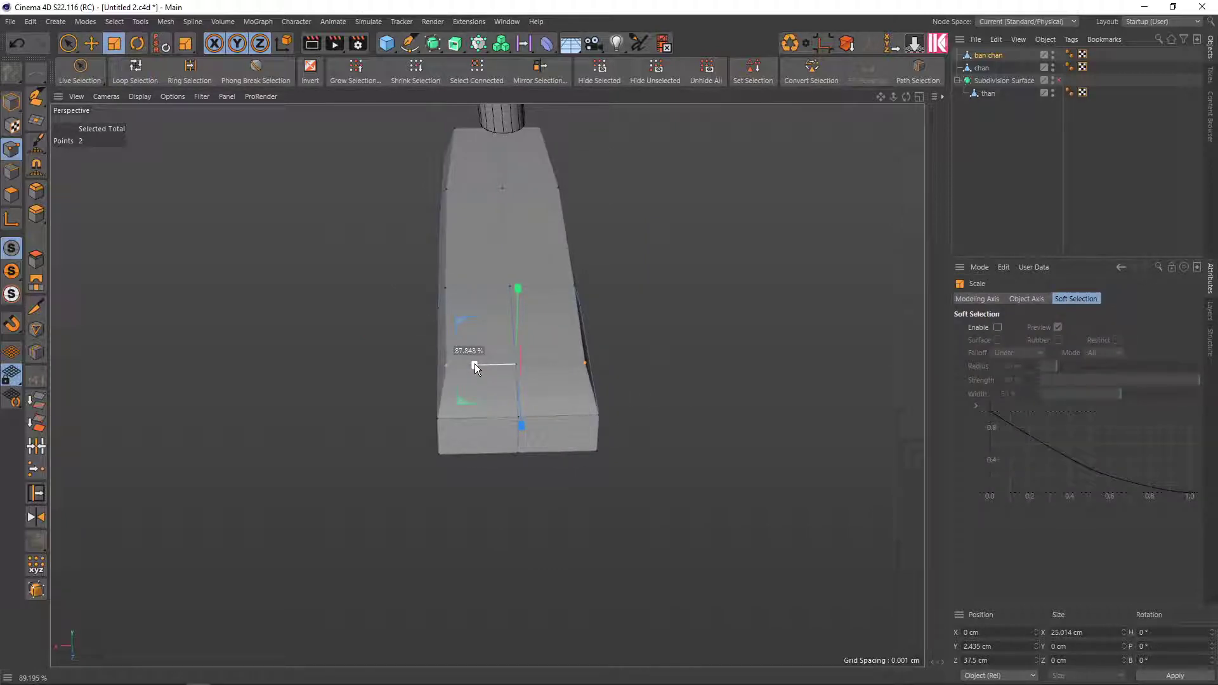
left_click_drag(474, 364, 473, 363)
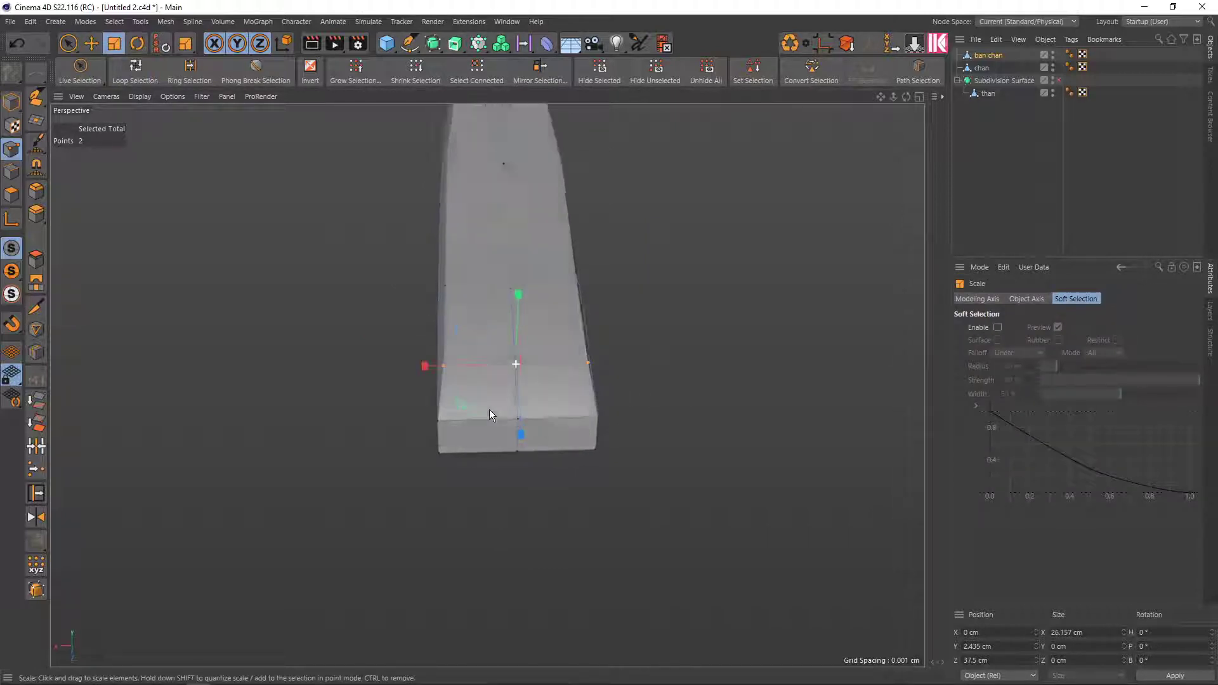
mouse_move(489, 409)
left_mouse_down("alt")
mouse_move(600, 332)
mouse_move(644, 340)
mouse_move(672, 396)
mouse_move(599, 394)
mouse_move(622, 369)
mouse_move(491, 386)
mouse_move(664, 414)
mouse_move(647, 395)
mouse_move(639, 413)
left_mouse_up("alt")
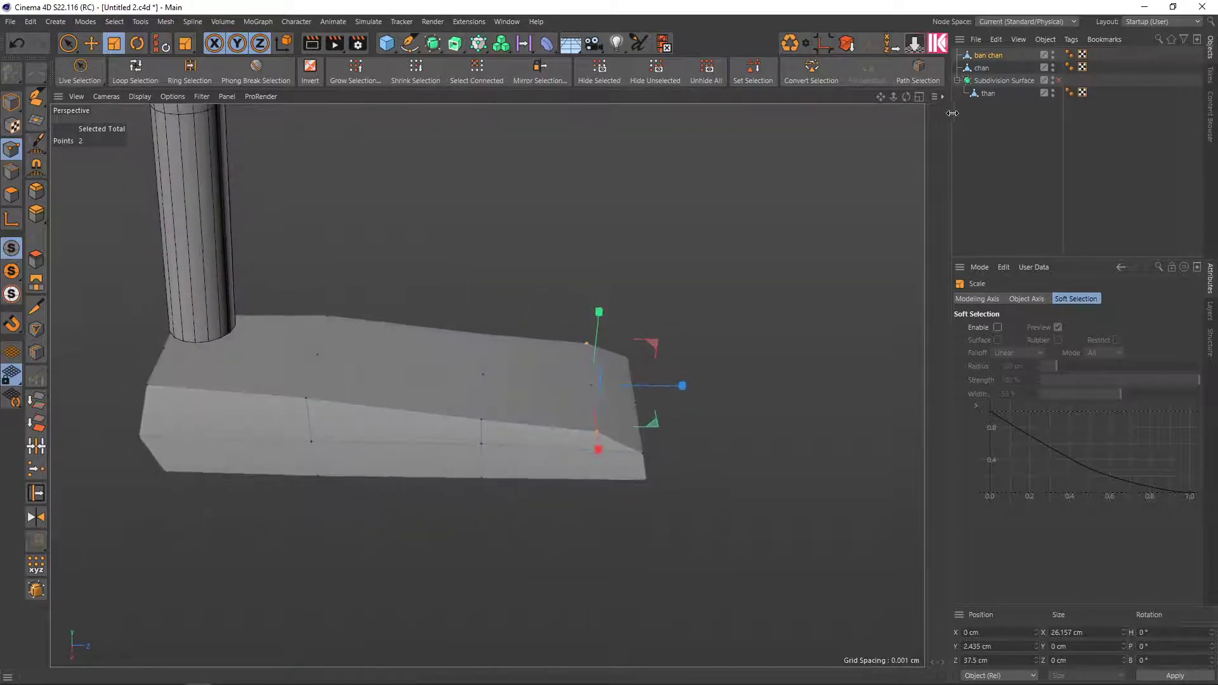
Wrap the ban chan shoe block in its own new Subdivision Surface
left_click(433, 43, "alt")
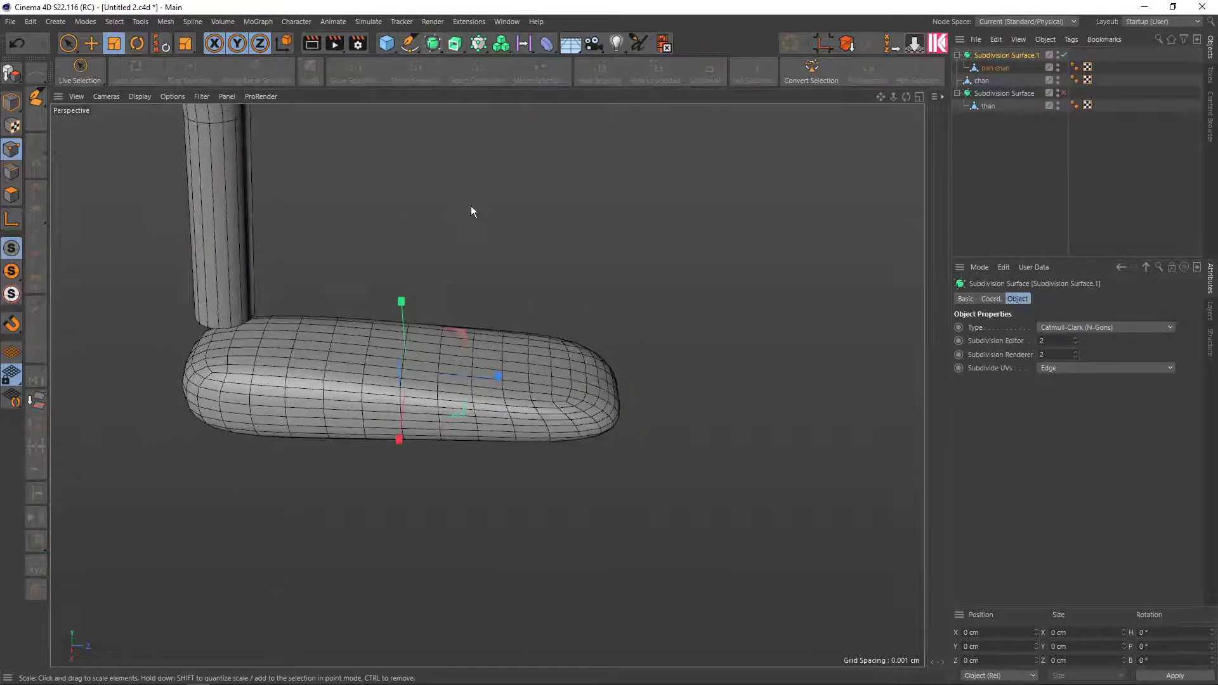
left_click(994, 67)
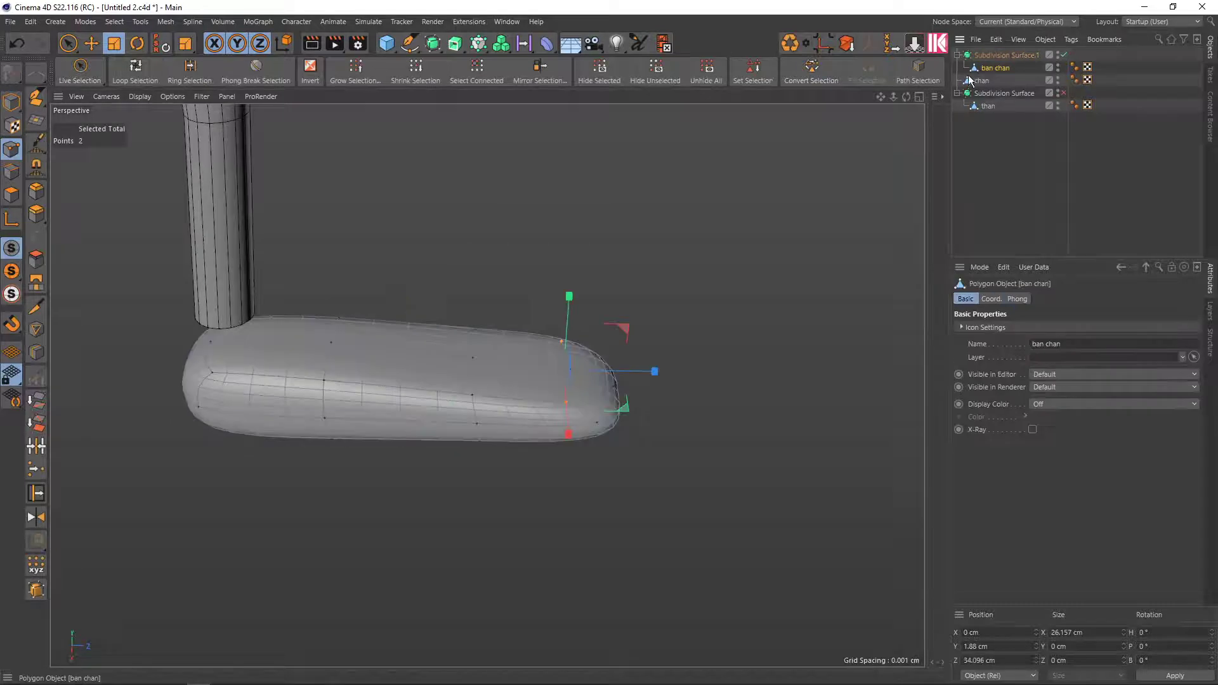
right_click(908, 116)
left_click(667, 240)
mouse_move(667, 240)
left_mouse_down("alt")
mouse_move(538, 295)
mouse_move(511, 235)
mouse_move(442, 236)
mouse_move(497, 253)
mouse_move(457, 258)
mouse_move(604, 189)
mouse_move(497, 247)
mouse_move(476, 226)
mouse_move(571, 203)
left_mouse_up("alt")
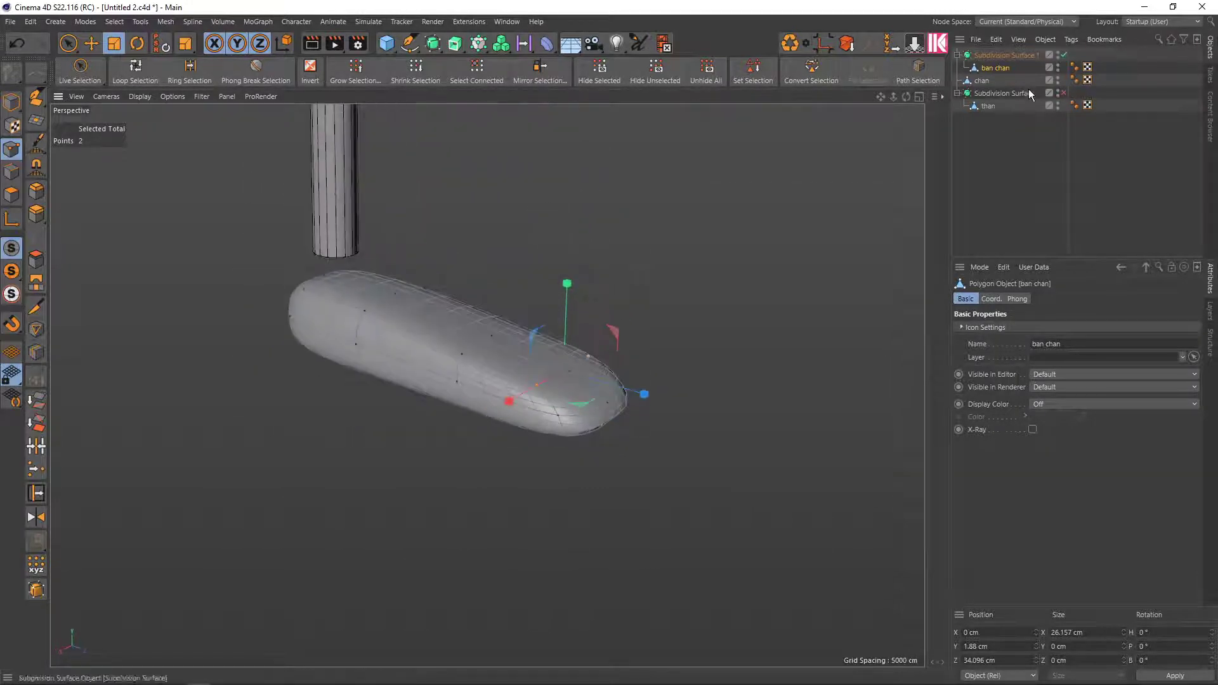
Disable Subdivision Surface.1 smoothing to show the raw cage, working in Edge mode
left_click(1007, 56)
key("q")
left_click(12, 171)
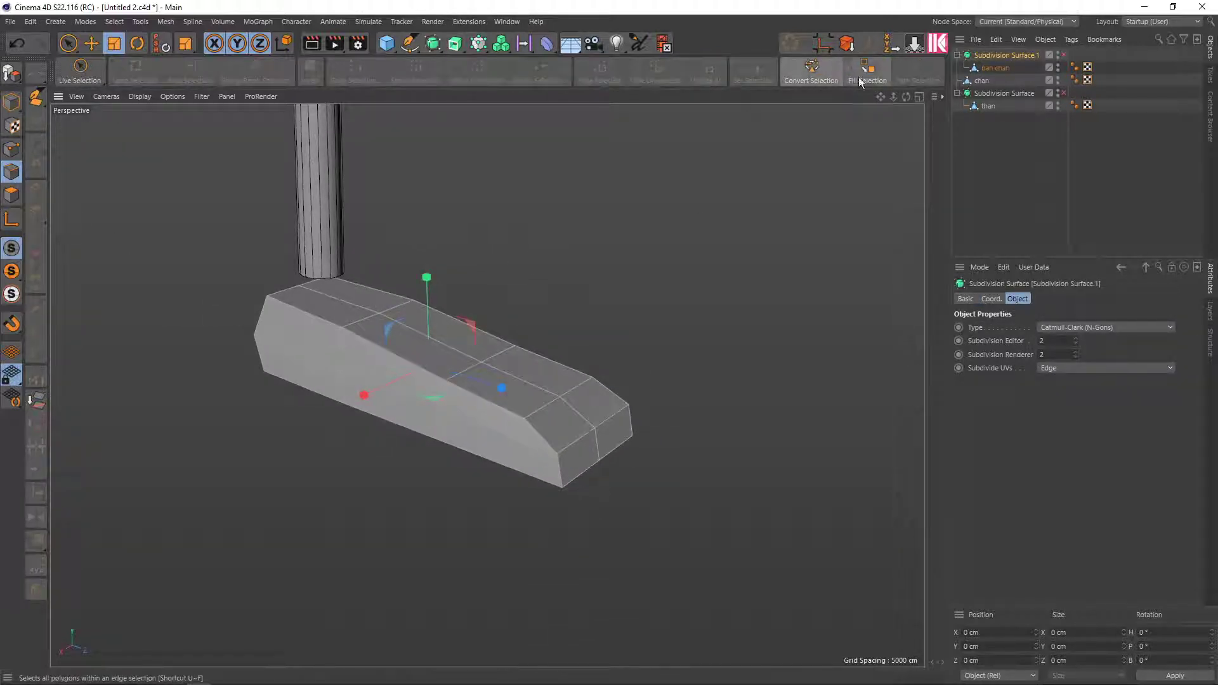
Path-select both top ridge edge lines and bevel them with a 2.4 cm chamfer
left_click(917, 73)
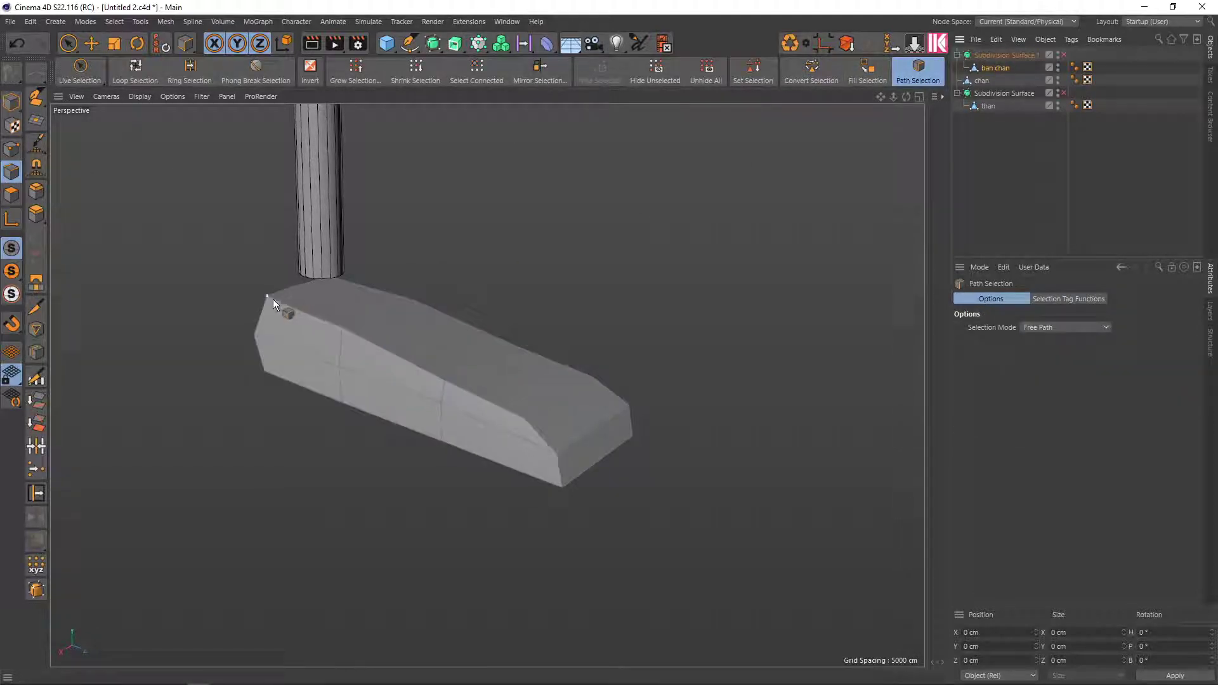
mouse_move(516, 422)
left_mouse_down()
mouse_move(550, 443)
mouse_move(565, 319)
left_mouse_up()
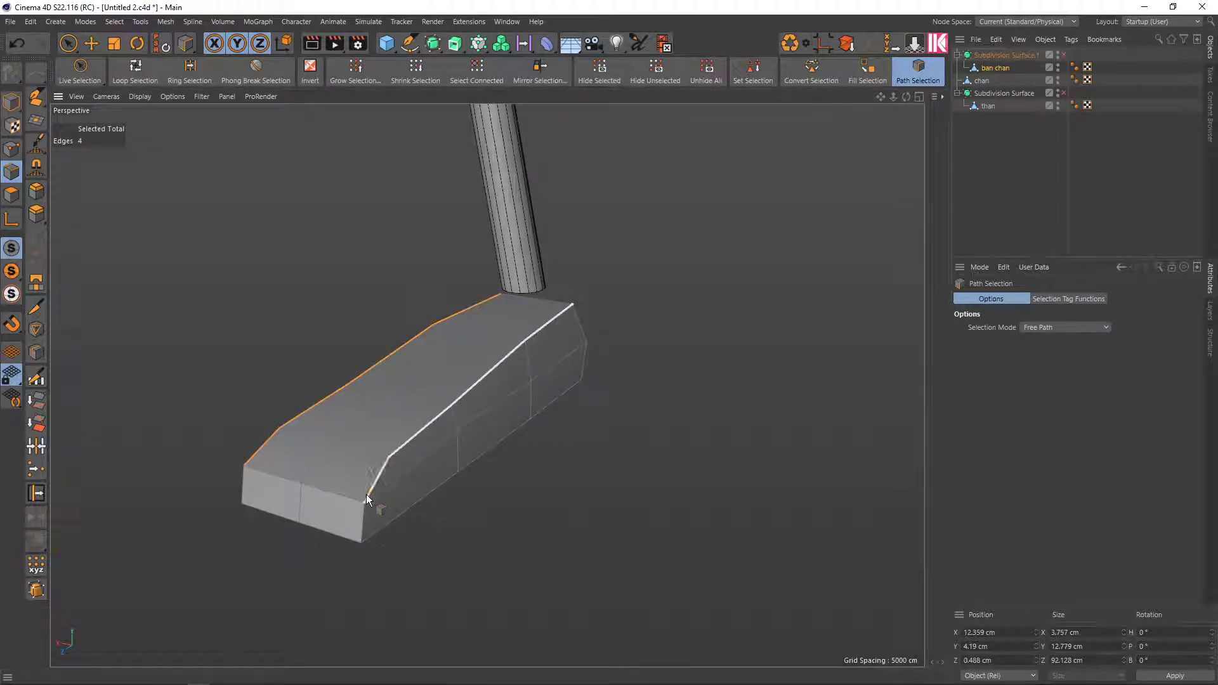
left_click_drag(366, 494, 641, 346)
mouse_move(760, 253)
left_mouse_down("alt")
mouse_move(830, 276)
mouse_move(809, 282)
left_mouse_up("alt")
left_click(40, 191)
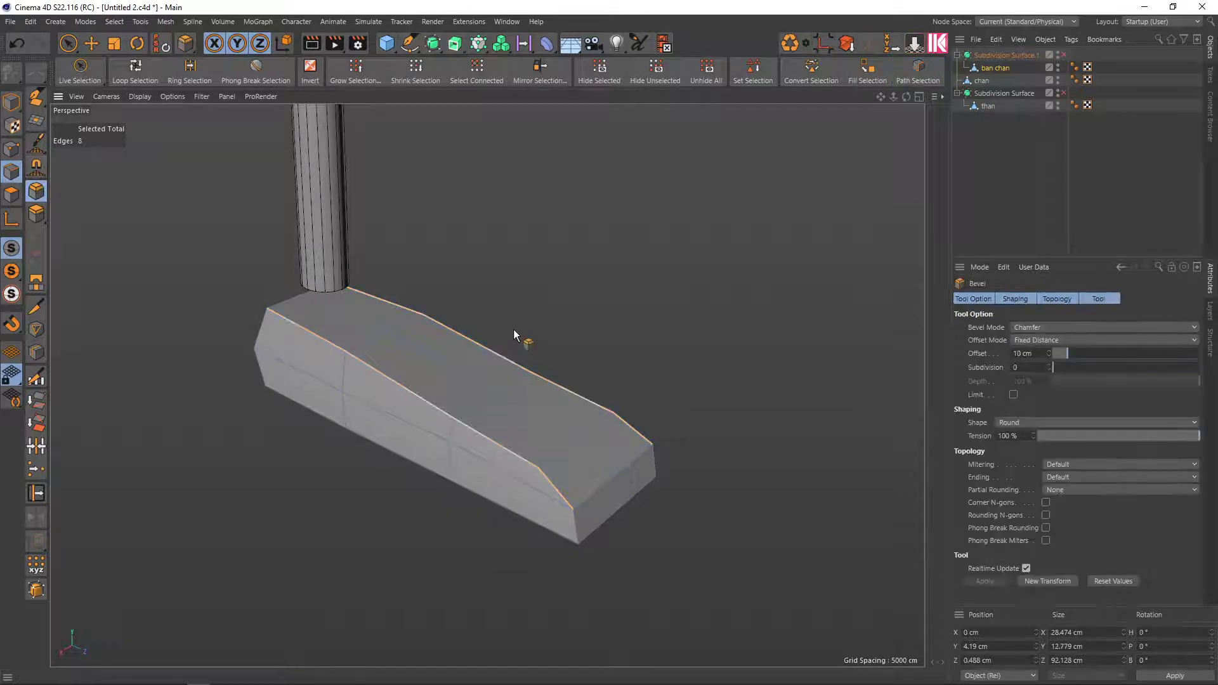
mouse_move(516, 340)
left_mouse_down()
mouse_move(533, 343)
mouse_move(507, 343)
mouse_move(533, 343)
mouse_move(506, 280)
mouse_move(562, 313)
left_mouse_up()
Re-enable Subdivision Surface.1 smoothing and inspect the smoothed shoe
left_click(1006, 55)
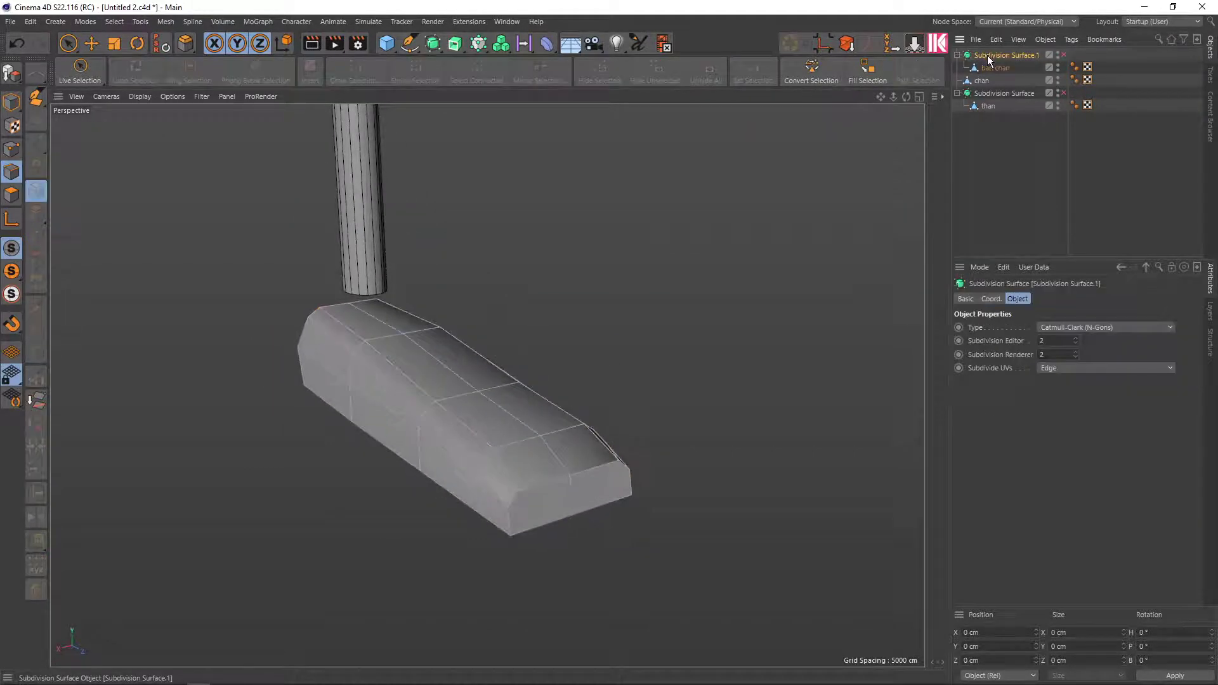
key("q")
mouse_move(624, 280)
left_mouse_down("alt")
mouse_move(693, 400)
mouse_move(592, 405)
mouse_move(571, 348)
mouse_move(658, 238)
mouse_move(679, 253)
mouse_move(563, 285)
mouse_move(431, 280)
mouse_move(394, 262)
mouse_move(454, 306)
mouse_move(596, 317)
left_mouse_up("alt")
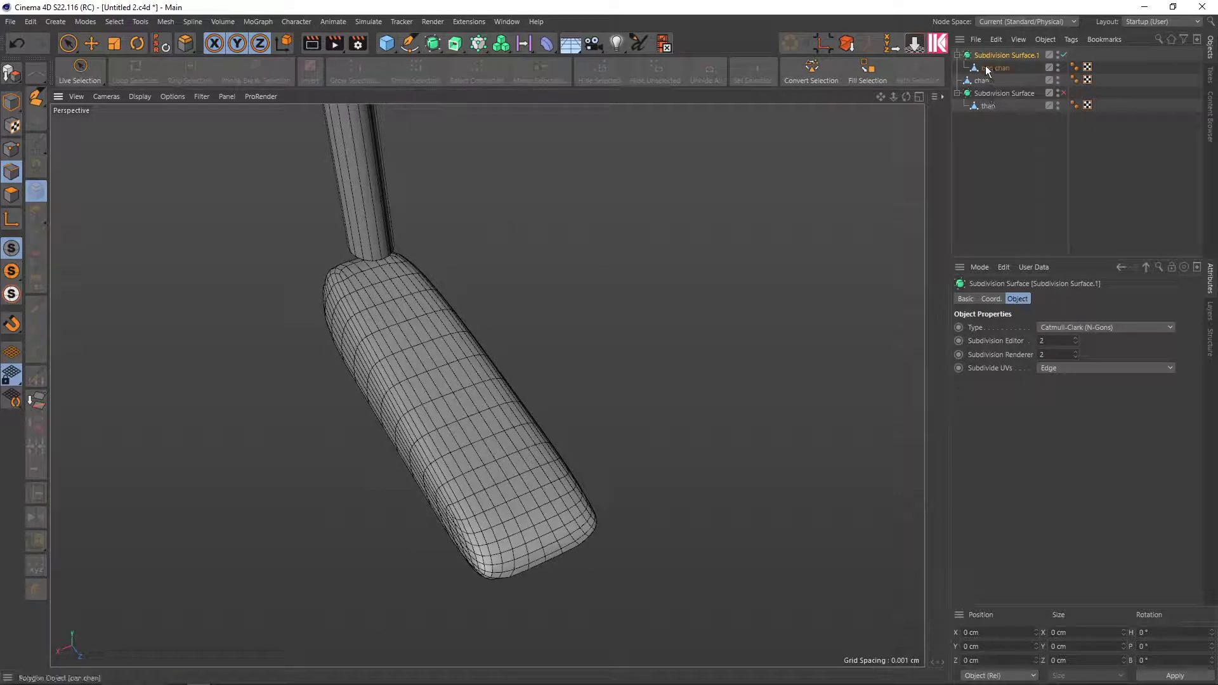
Turn smoothing off and restore the ban chan edge selection for editing
key("q")
key("q")
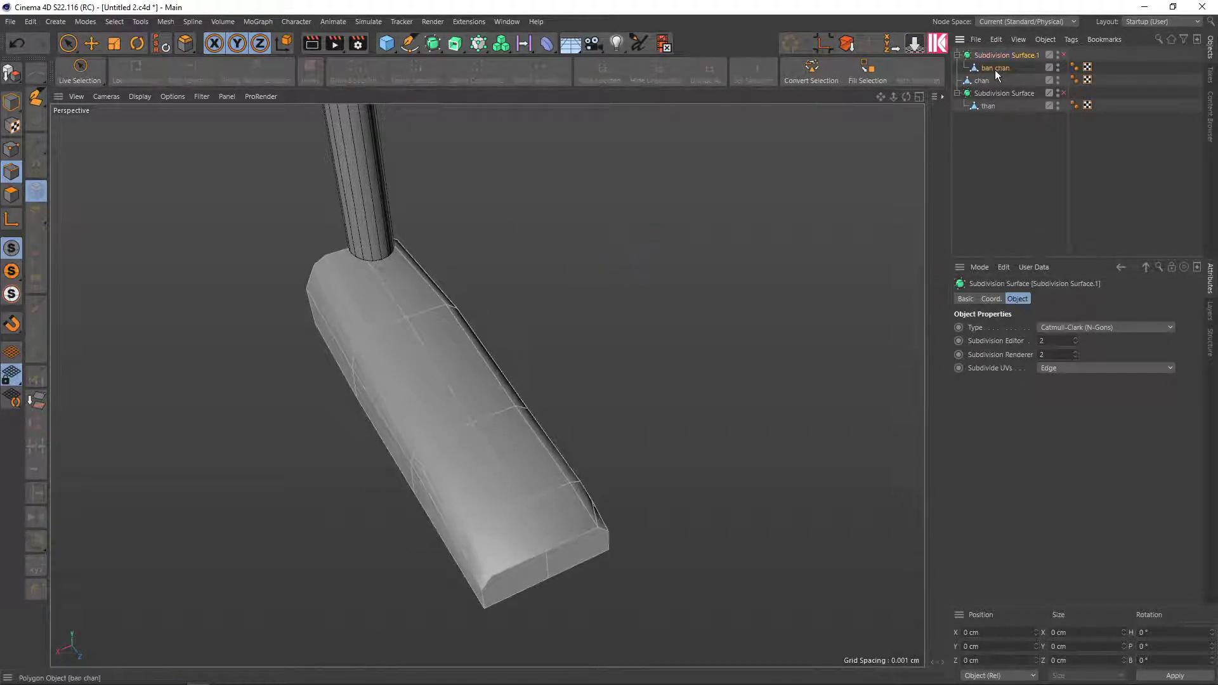
left_click(995, 69)
key("ctrl+z")
key("ctrl+z")
key("ctrl+y")
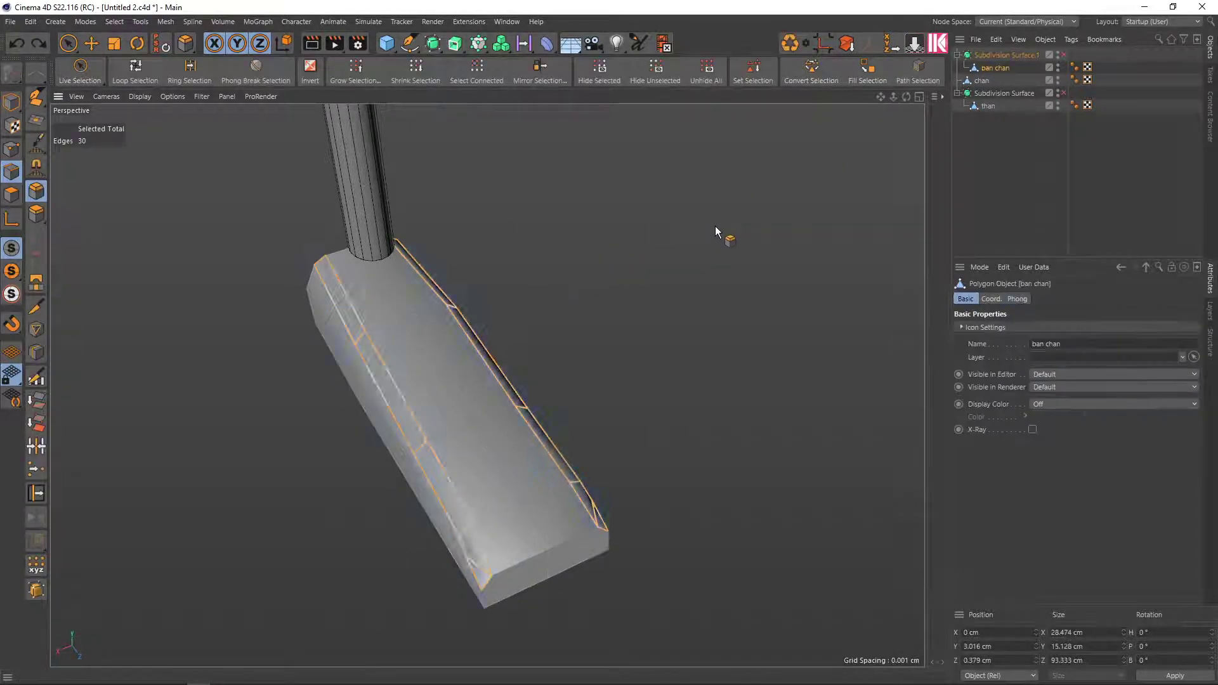
key("9")
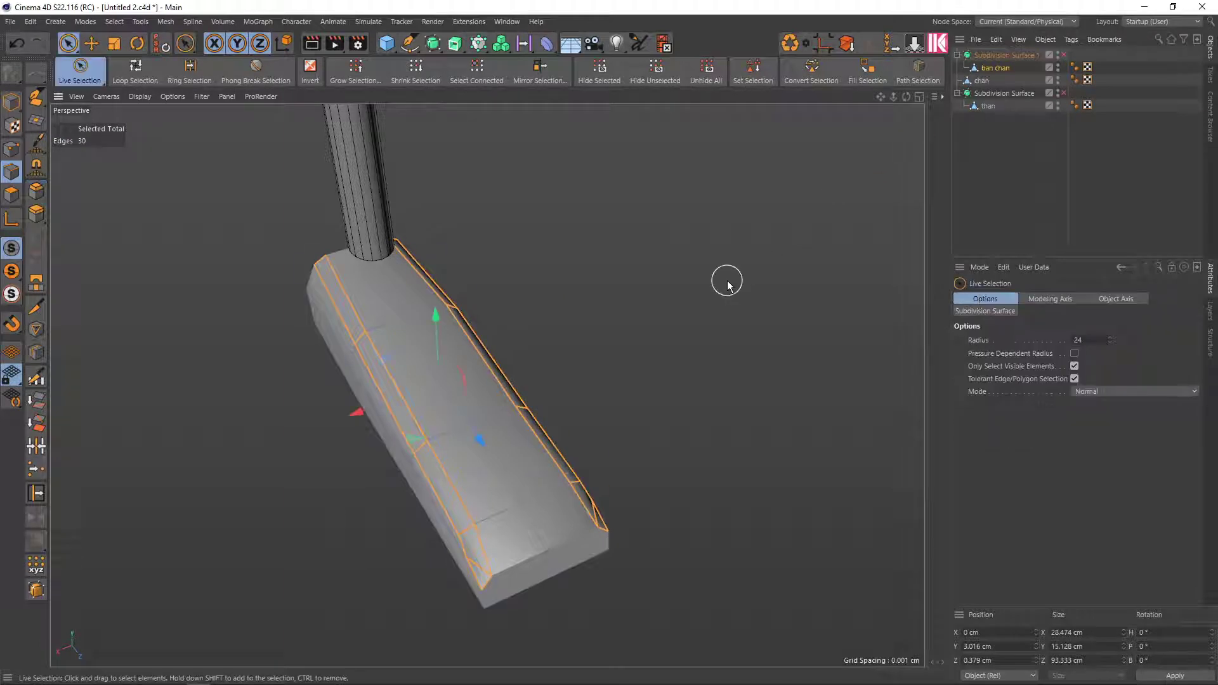
mouse_move(652, 291)
left_mouse_down("alt")
mouse_move(617, 304)
mouse_move(668, 291)
mouse_move(540, 327)
left_mouse_up("alt")
Scale the selected edge loop narrower and preview the shoe with smoothing on
key("t")
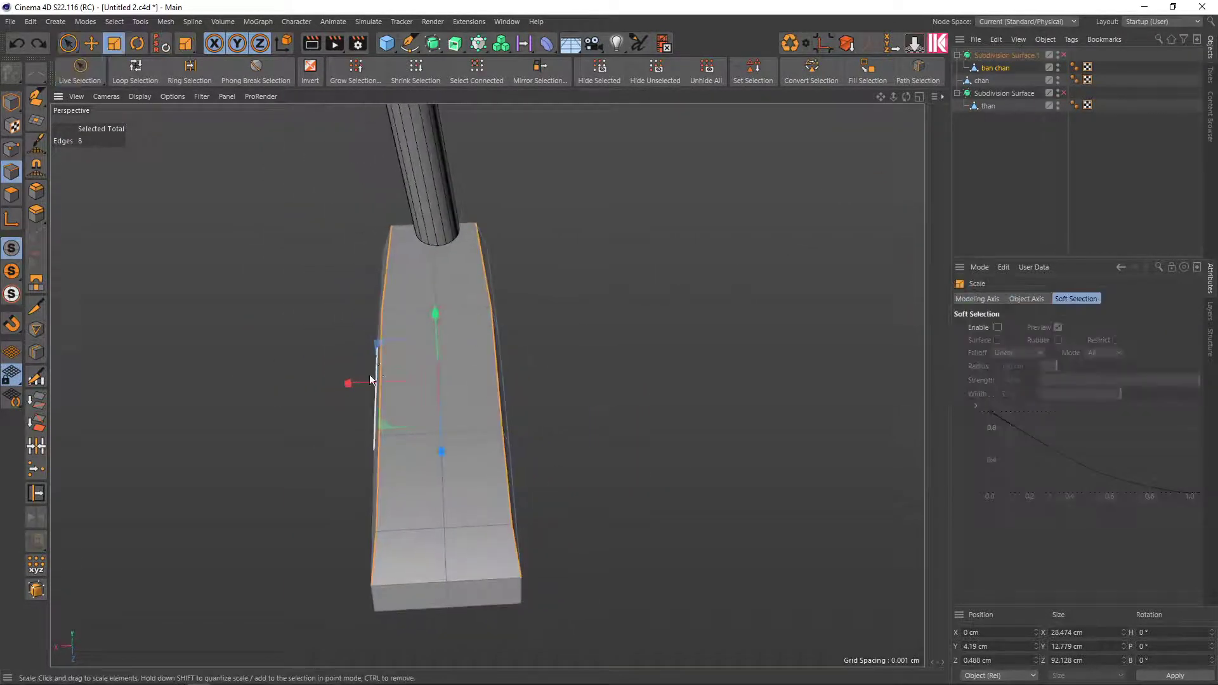
mouse_move(367, 383)
left_mouse_down()
mouse_move(646, 350)
mouse_move(714, 318)
mouse_move(657, 387)
left_mouse_up()
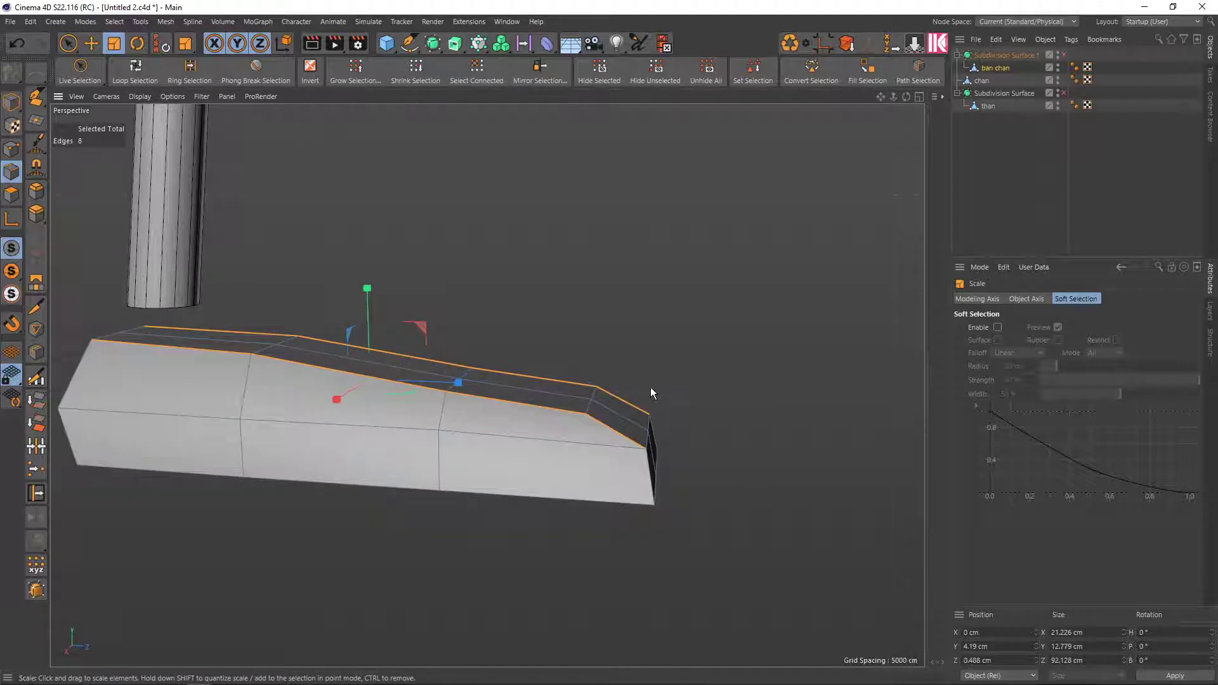
left_click(995, 57)
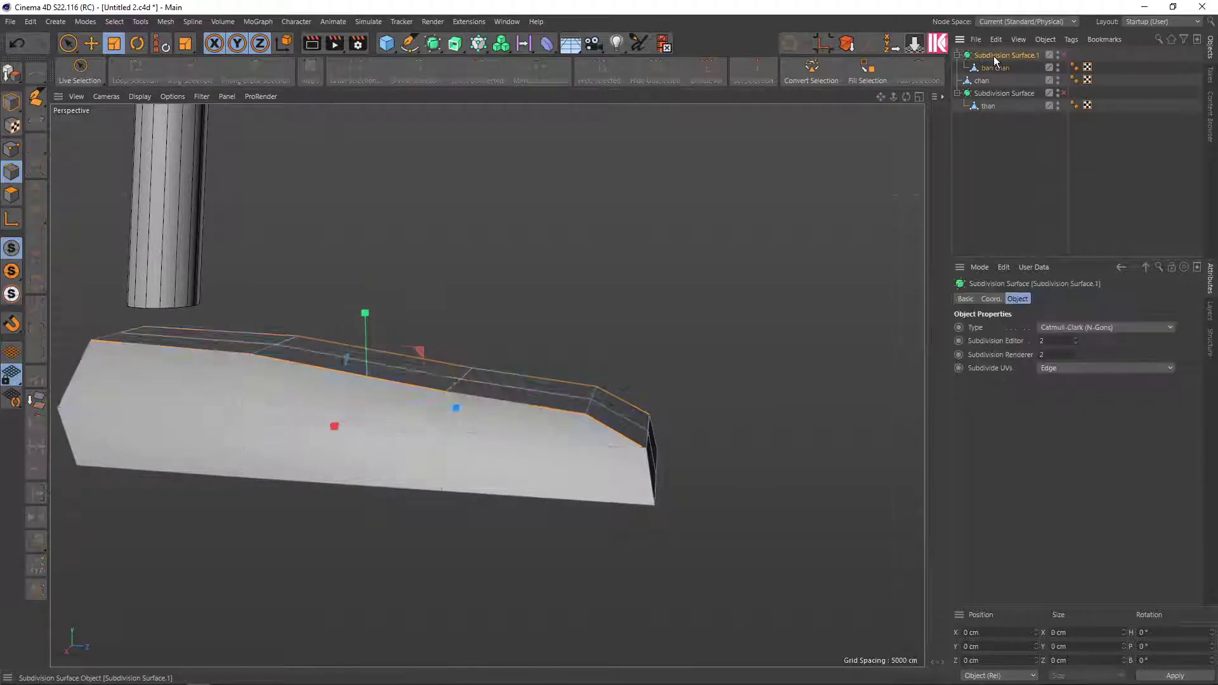
key("q")
mouse_move(583, 292)
left_mouse_down("alt")
mouse_move(429, 393)
mouse_move(545, 267)
mouse_move(590, 299)
mouse_move(577, 317)
left_mouse_up("alt")
mouse_move(454, 266)
left_mouse_down("alt")
mouse_move(275, 256)
mouse_move(326, 288)
mouse_move(409, 299)
mouse_move(254, 367)
mouse_move(215, 286)
left_mouse_up("alt")
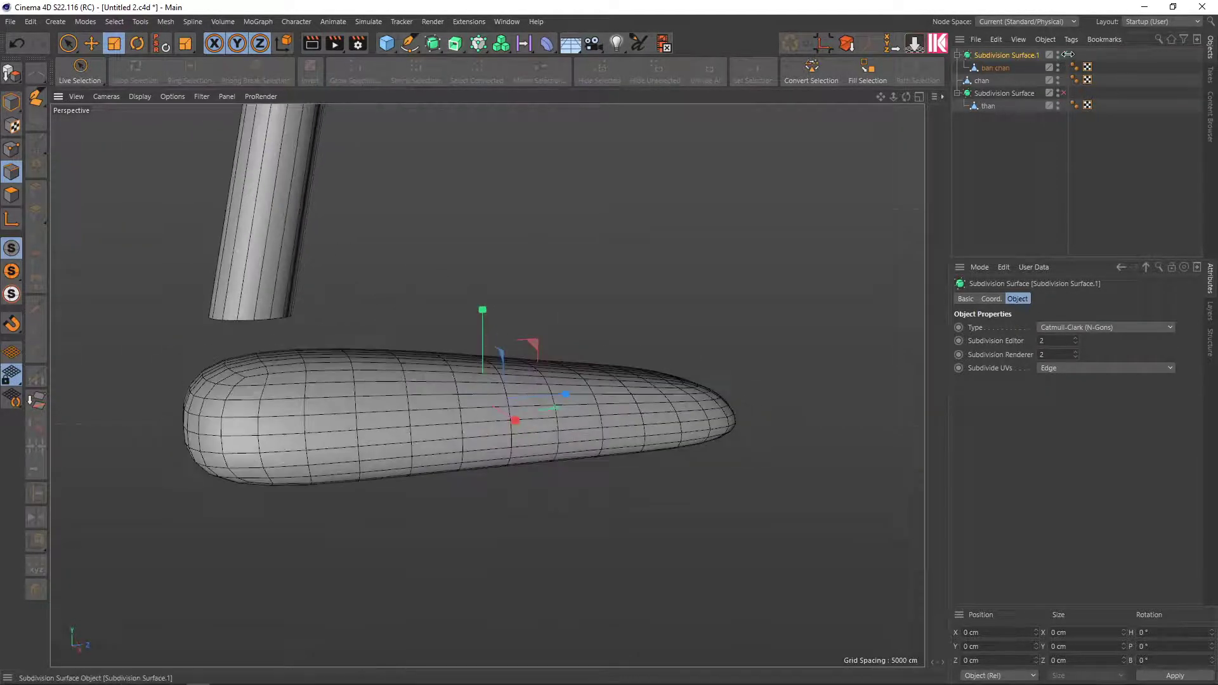
Switch smoothing off again and reframe the perspective view on the whole leg
key("q")
mouse_move(326, 316)
left_mouse_down("alt")
mouse_move(300, 363)
mouse_move(287, 449)
mouse_move(275, 342)
left_mouse_up("alt")
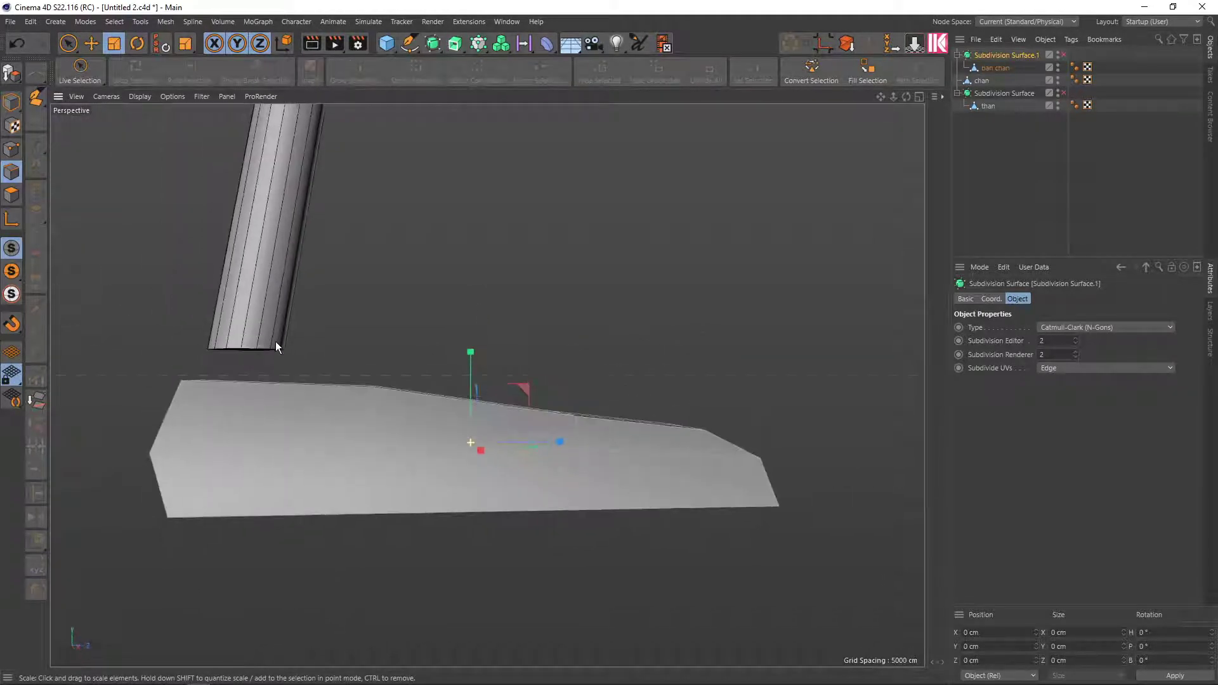
middle_click(466, 296)
scroll(422, 291, "down", 2)
middle_click(422, 295)
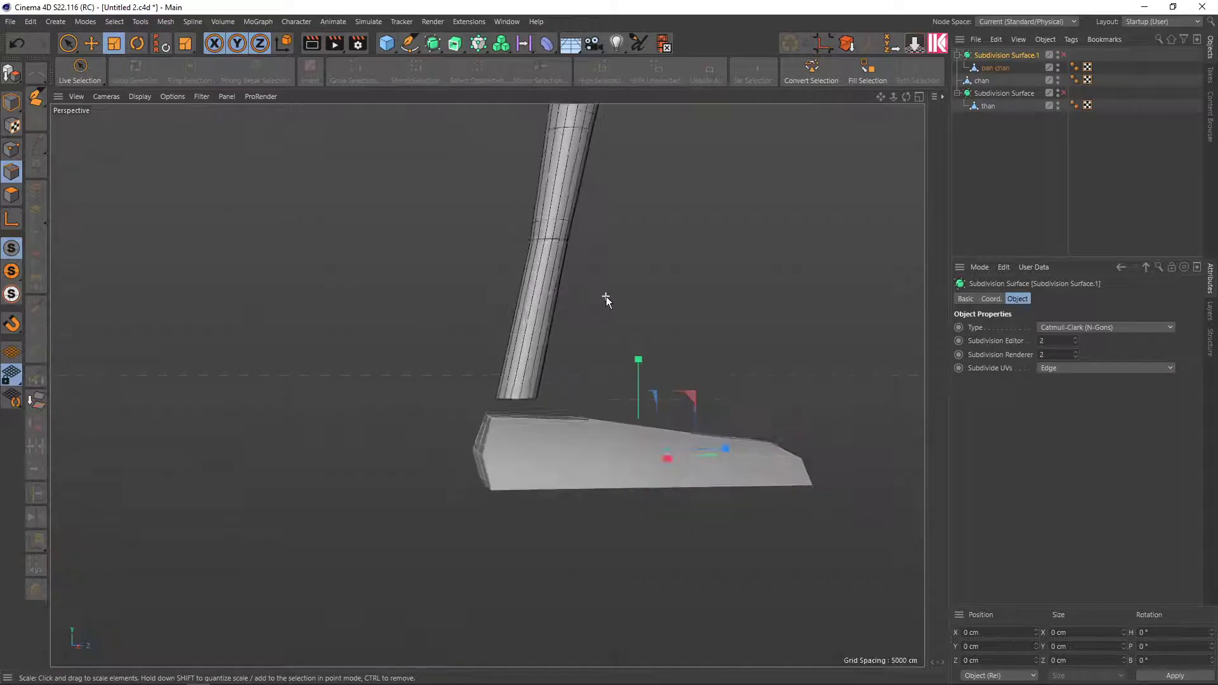
key("space")
mouse_move(620, 311)
left_mouse_down("alt")
mouse_move(631, 264)
mouse_move(558, 465)
mouse_move(484, 467)
mouse_move(429, 285)
mouse_move(408, 413)
mouse_move(495, 327)
mouse_move(447, 317)
mouse_move(530, 302)
mouse_move(508, 318)
mouse_move(508, 278)
mouse_move(476, 264)
mouse_move(495, 264)
mouse_move(490, 309)
left_mouse_up("alt")
Maximise the front view and rename the shoe's Subdivision Surface to 'ban chan'
middle_click(491, 309)
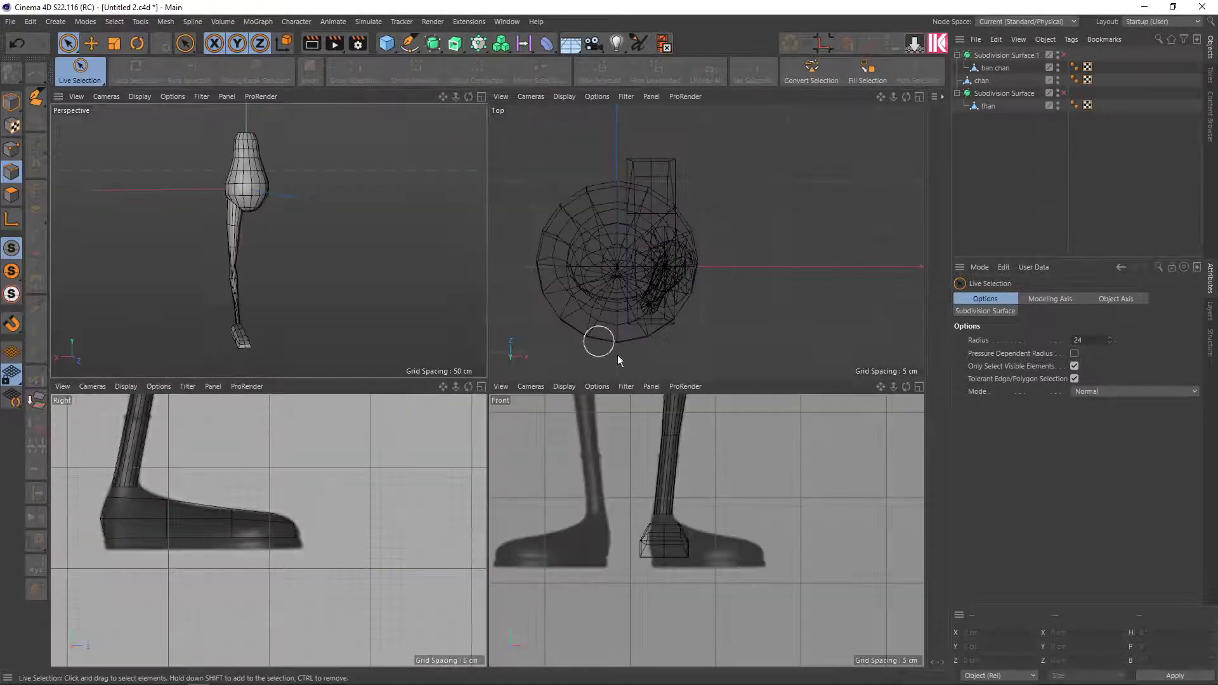
scroll(620, 307, "up", 2)
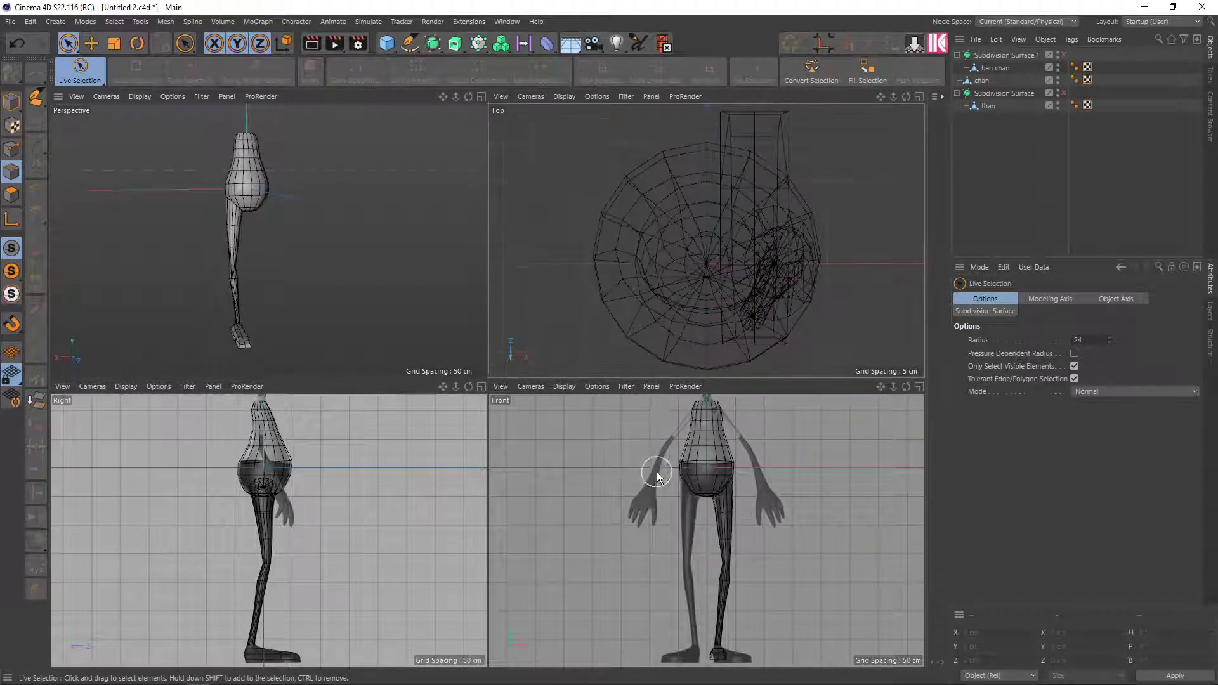
scroll(698, 447, "up", 3)
scroll(679, 462, "up", 1)
scroll(647, 467, "up", 2)
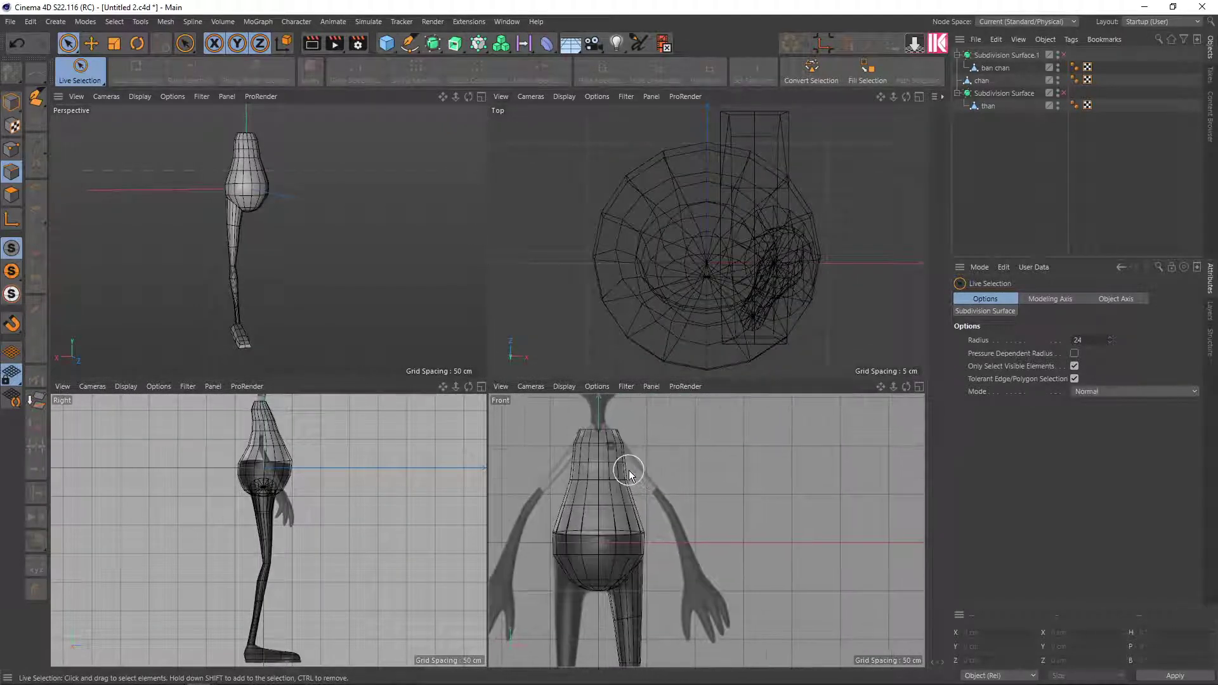
scroll(628, 473, "up", 1)
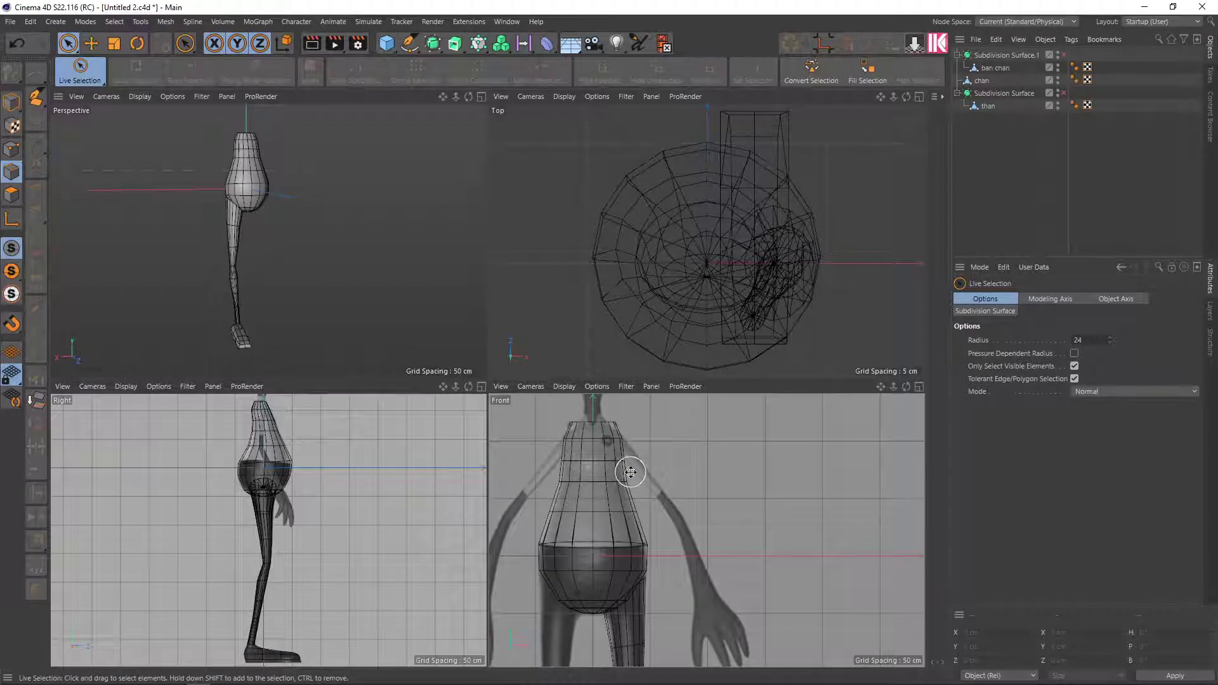
middle_click(630, 471)
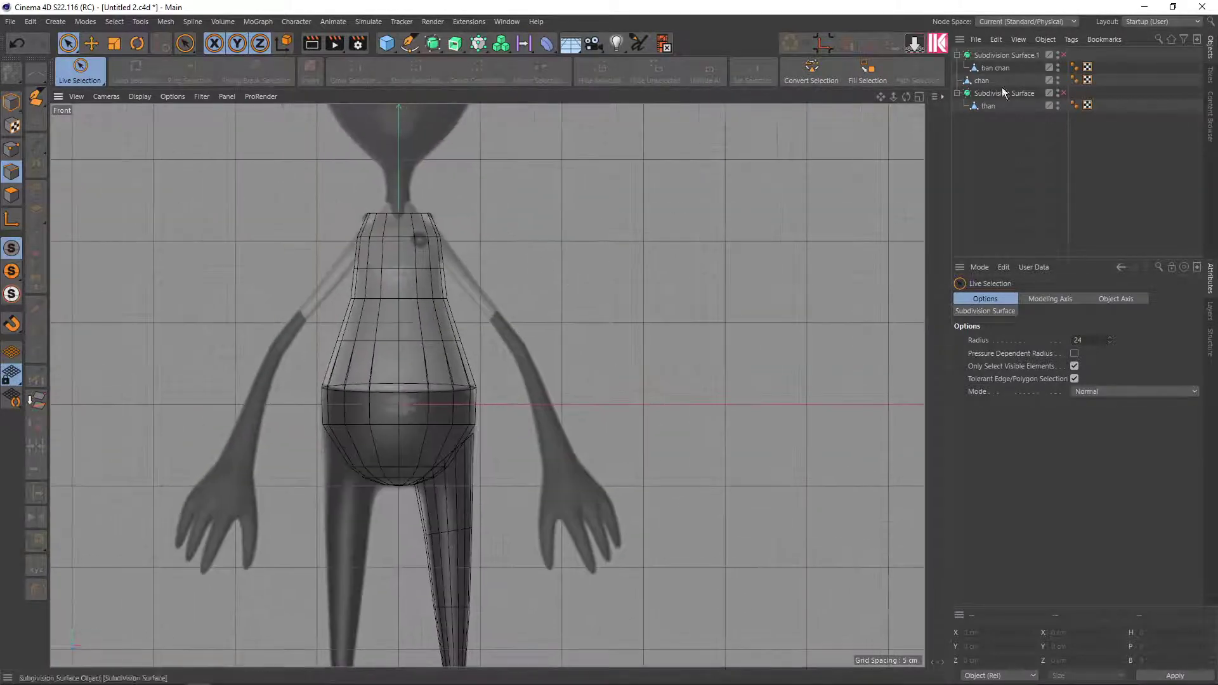
double_click(991, 55)
type("ban chan")
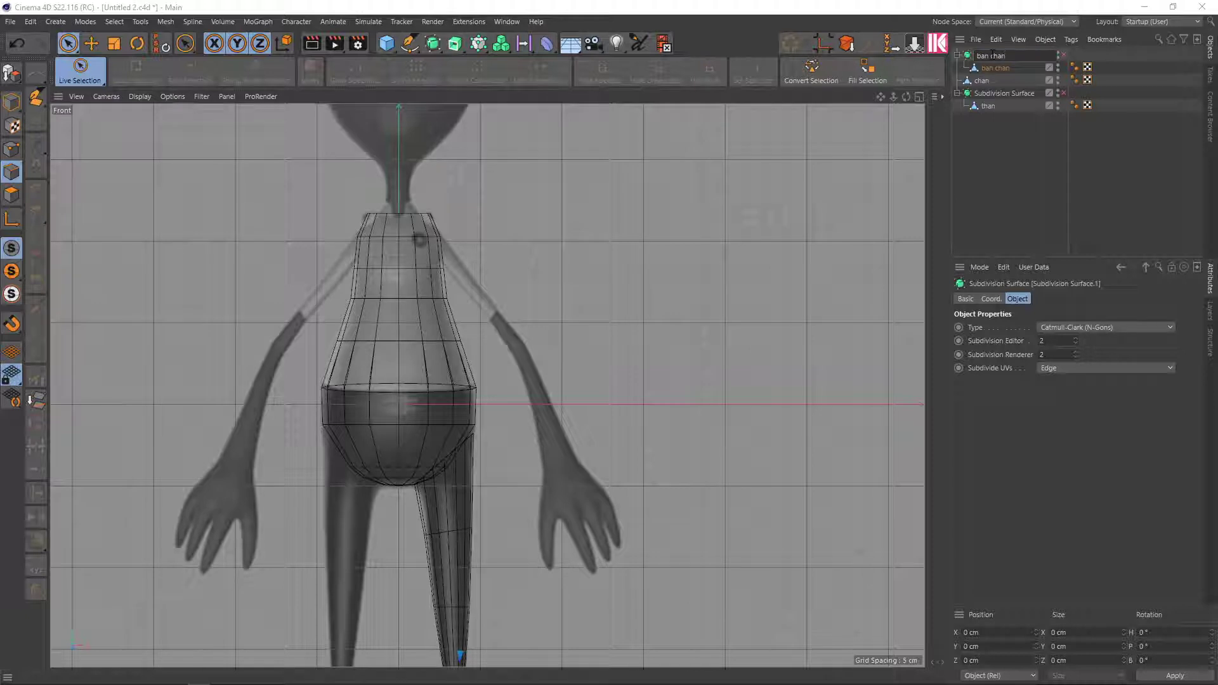
key("Return")
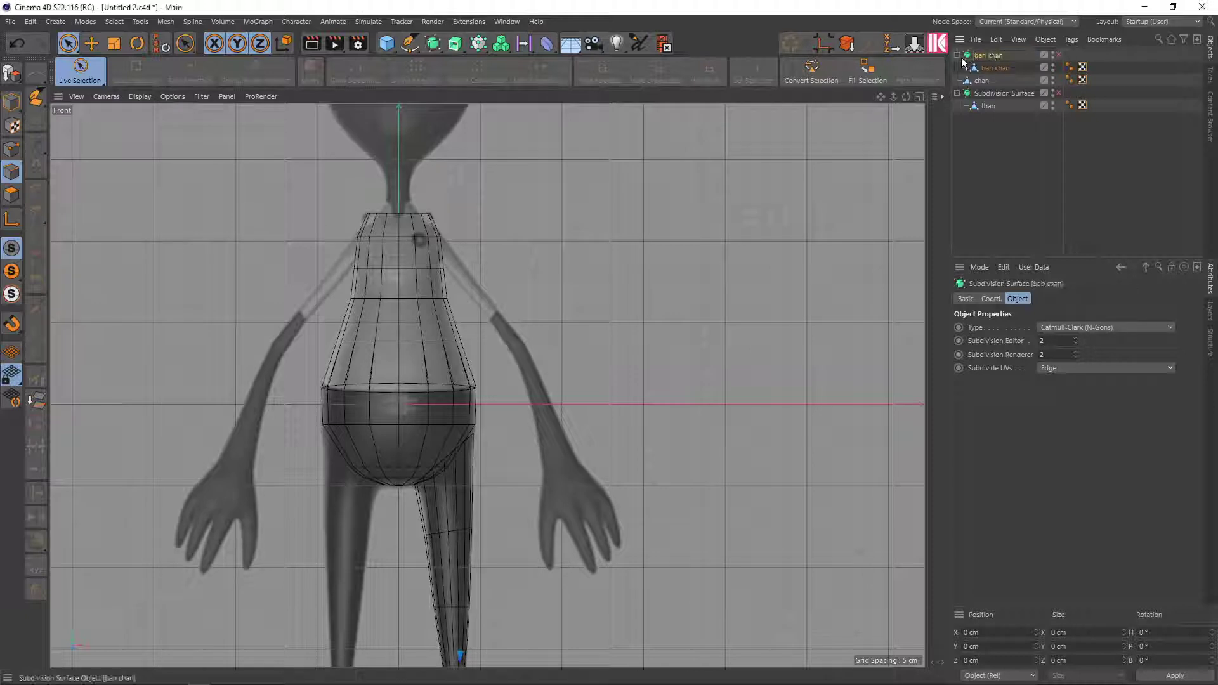
Rename the body's Subdivision Surface to 'than'
left_click(962, 56)
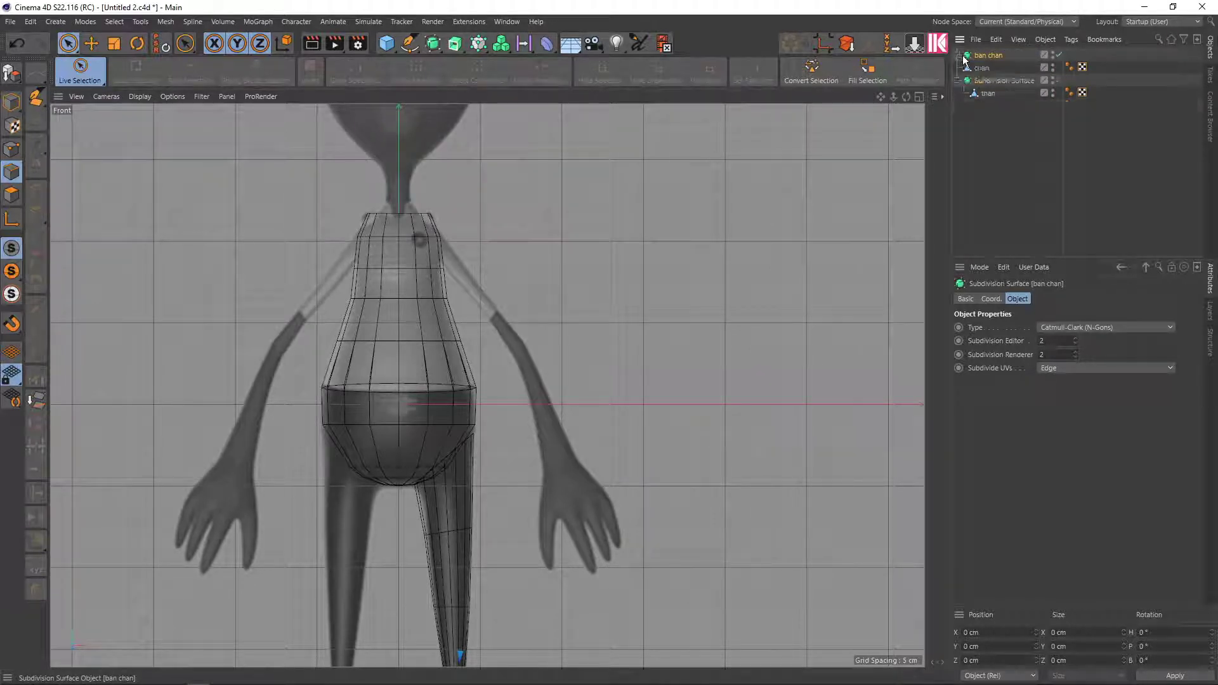
double_click(992, 80)
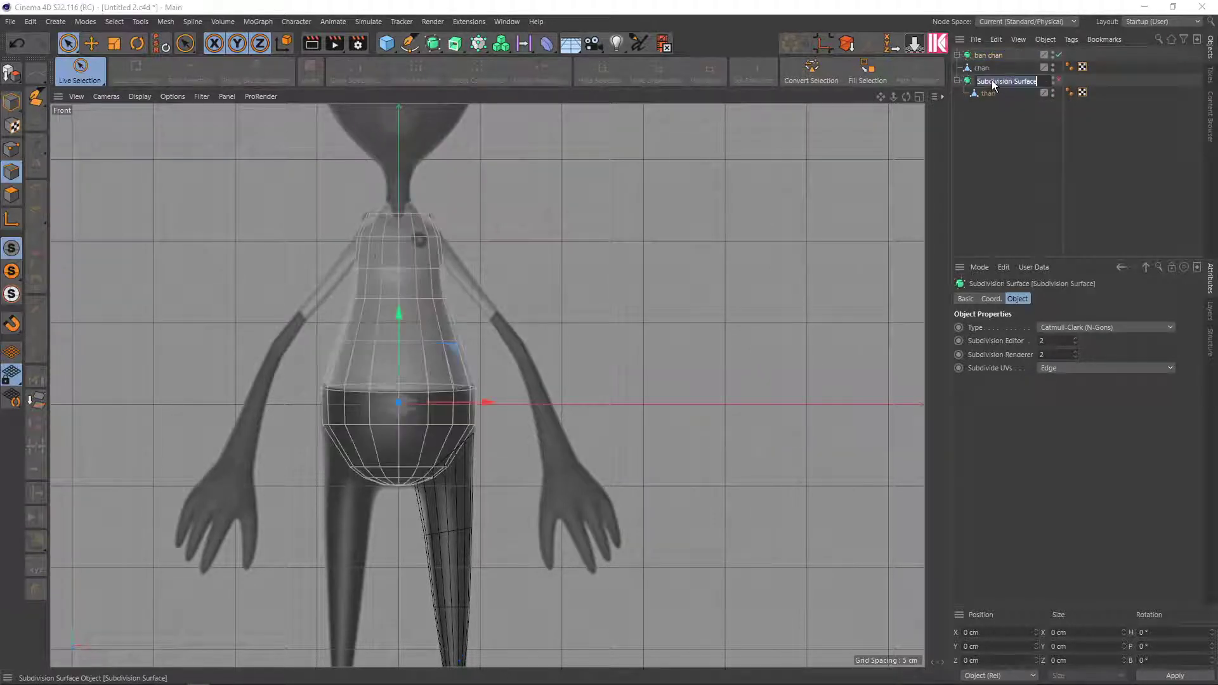
type("than")
key("Return")
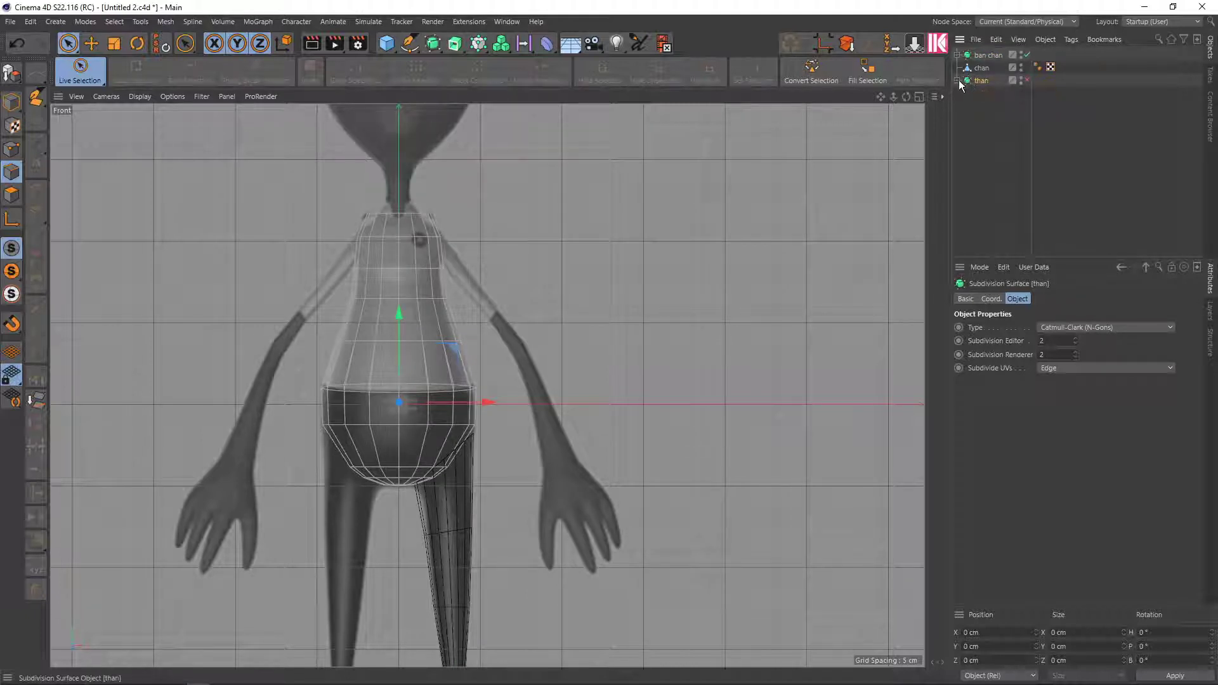
scroll(552, 266, "down", 3)
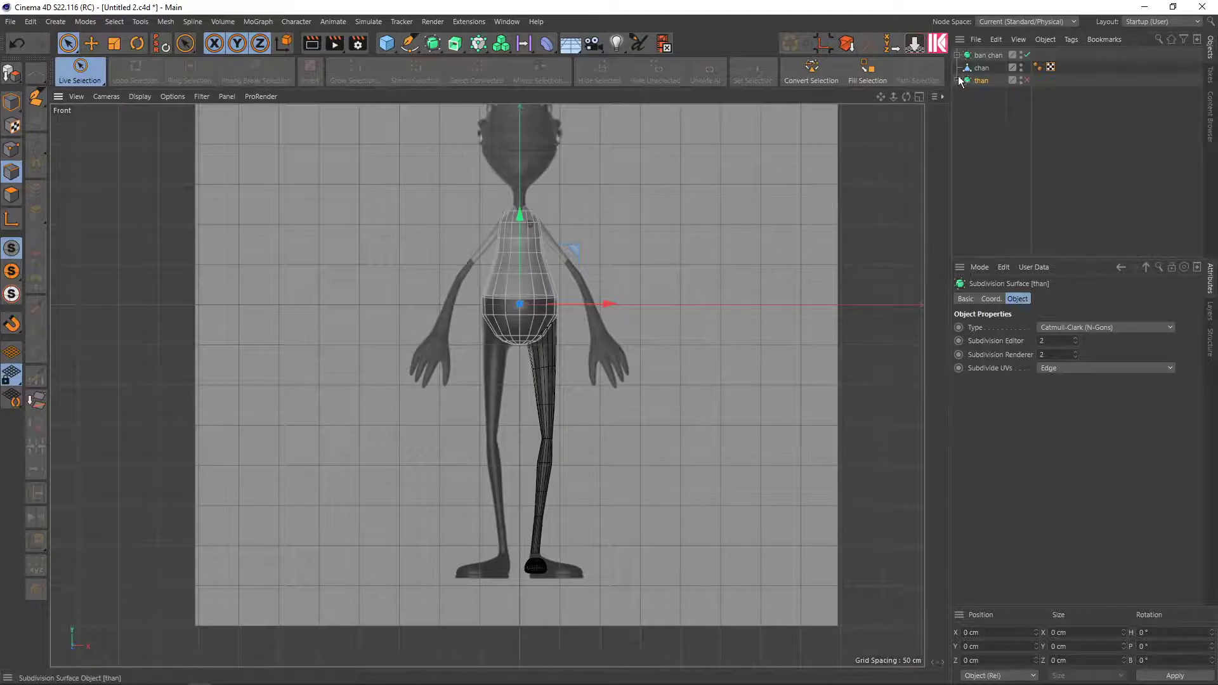
left_click(958, 80)
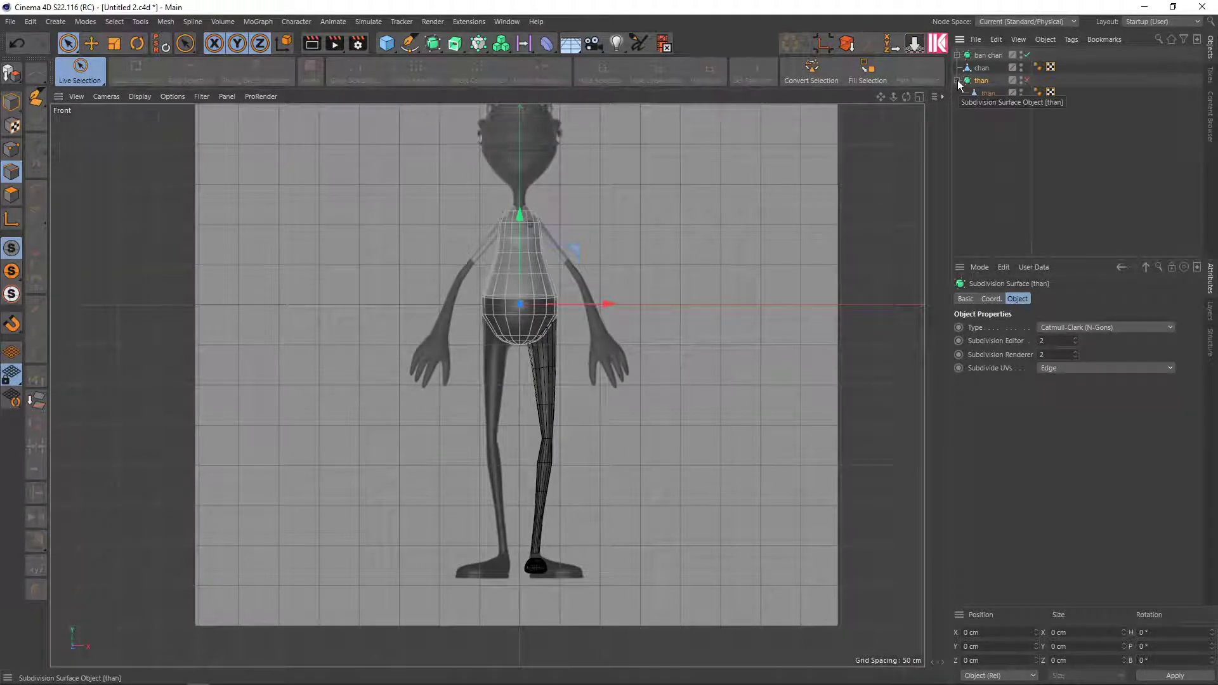
left_click(957, 81)
Enable smoothing on 'than' and return to the maximised perspective view
key("q")
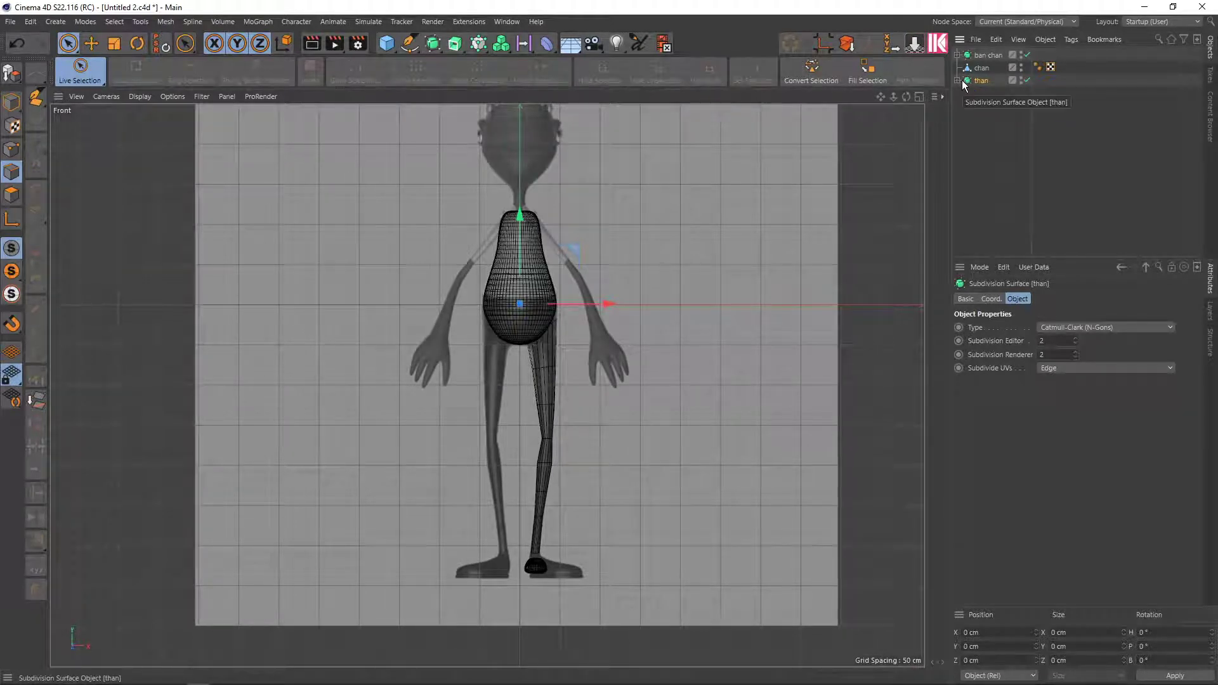
scroll(558, 241, "up", 3)
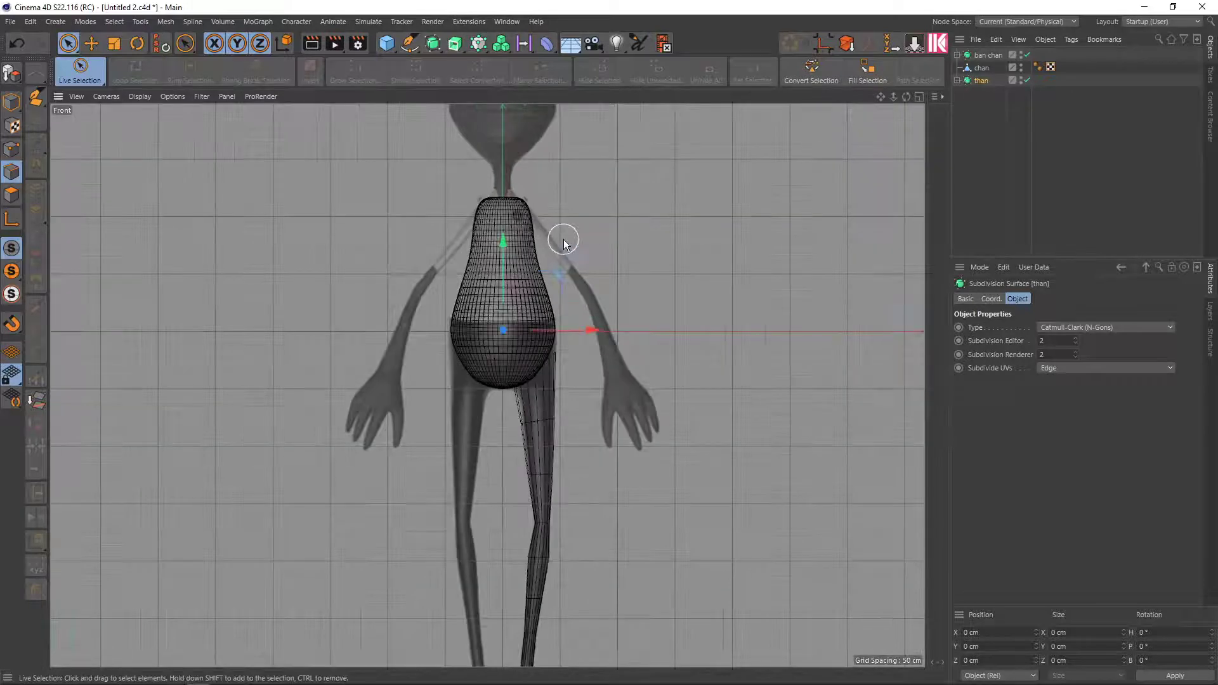
scroll(534, 253, "up", 3)
middle_click(546, 248)
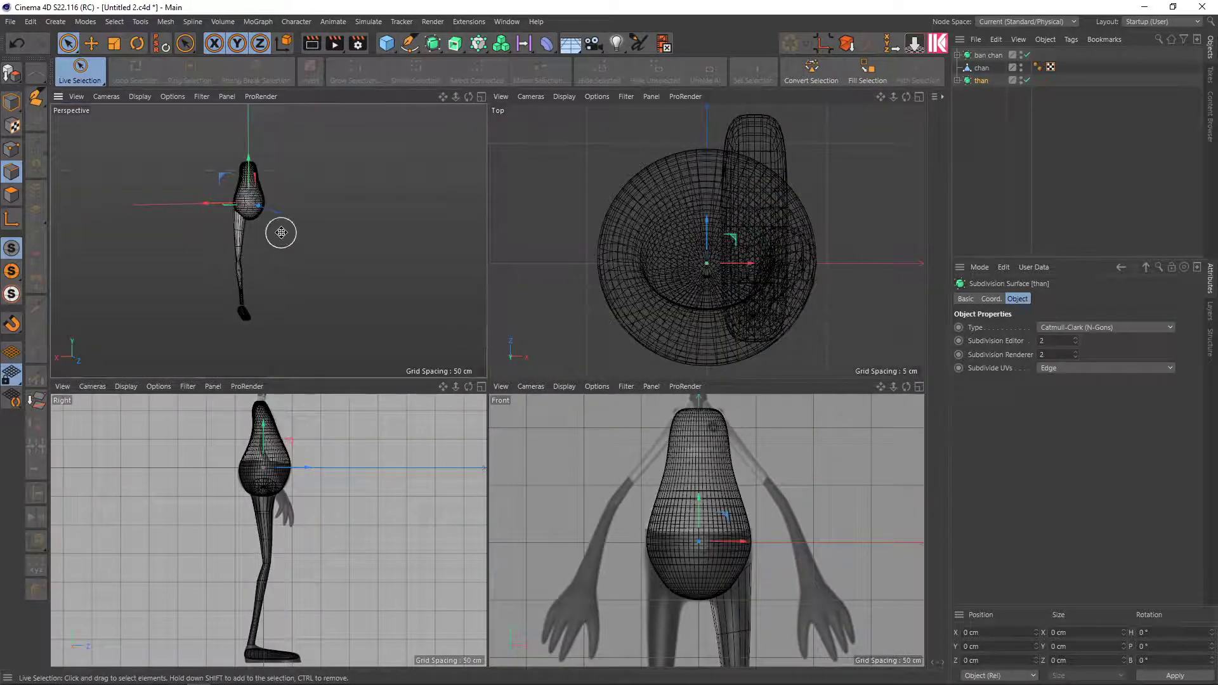
middle_click(285, 233)
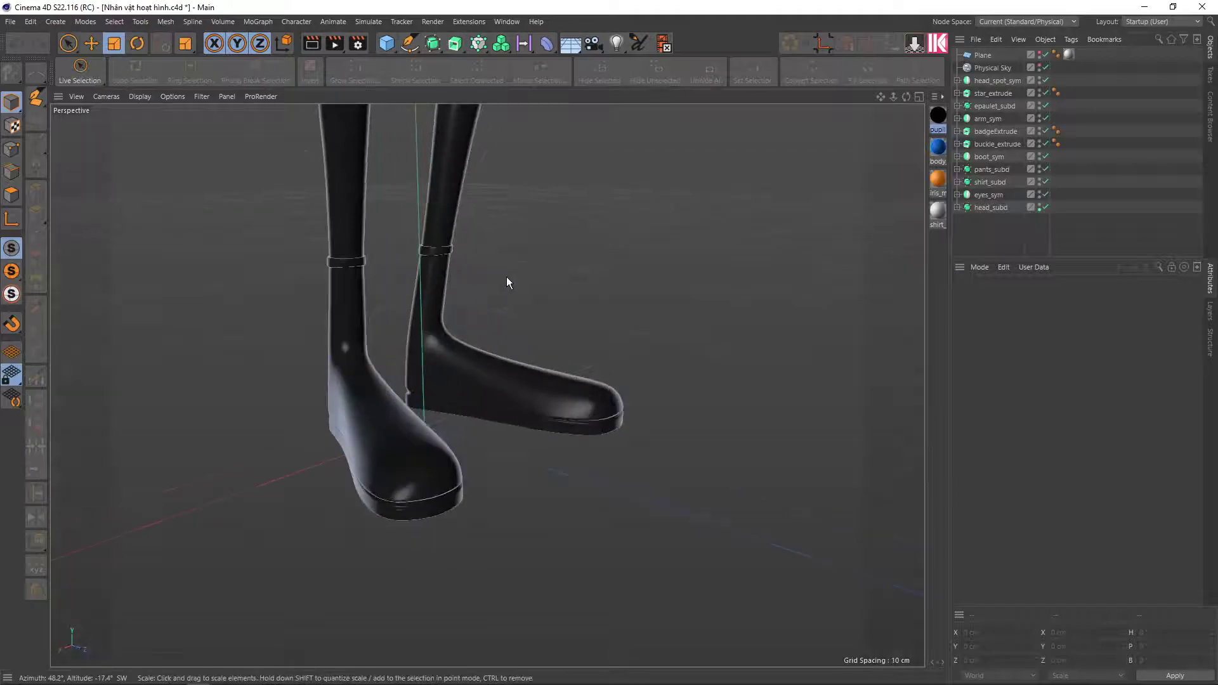
Orbit around the finished reference character to study its torso from the side
scroll(507, 277, "down", 5)
scroll(506, 277, "down", 2)
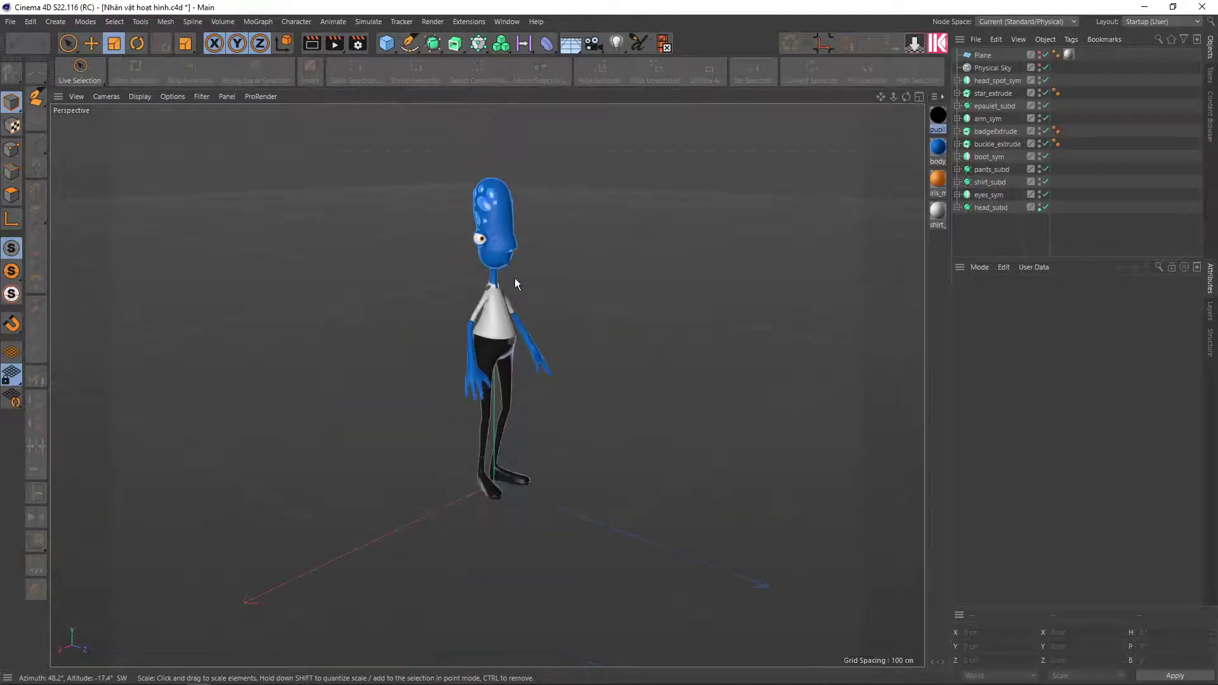
scroll(515, 277, "up", 3)
mouse_move(512, 321)
left_mouse_down("alt")
mouse_move(685, 329)
mouse_move(691, 290)
mouse_move(524, 336)
left_mouse_up("alt")
scroll(504, 311, "up", 4)
mouse_move(486, 288)
left_mouse_down("alt")
mouse_move(488, 270)
mouse_move(446, 346)
mouse_move(357, 286)
mouse_move(416, 336)
left_mouse_up("alt")
Switch to Untitled 2 and then back to the finished character project
key("v")
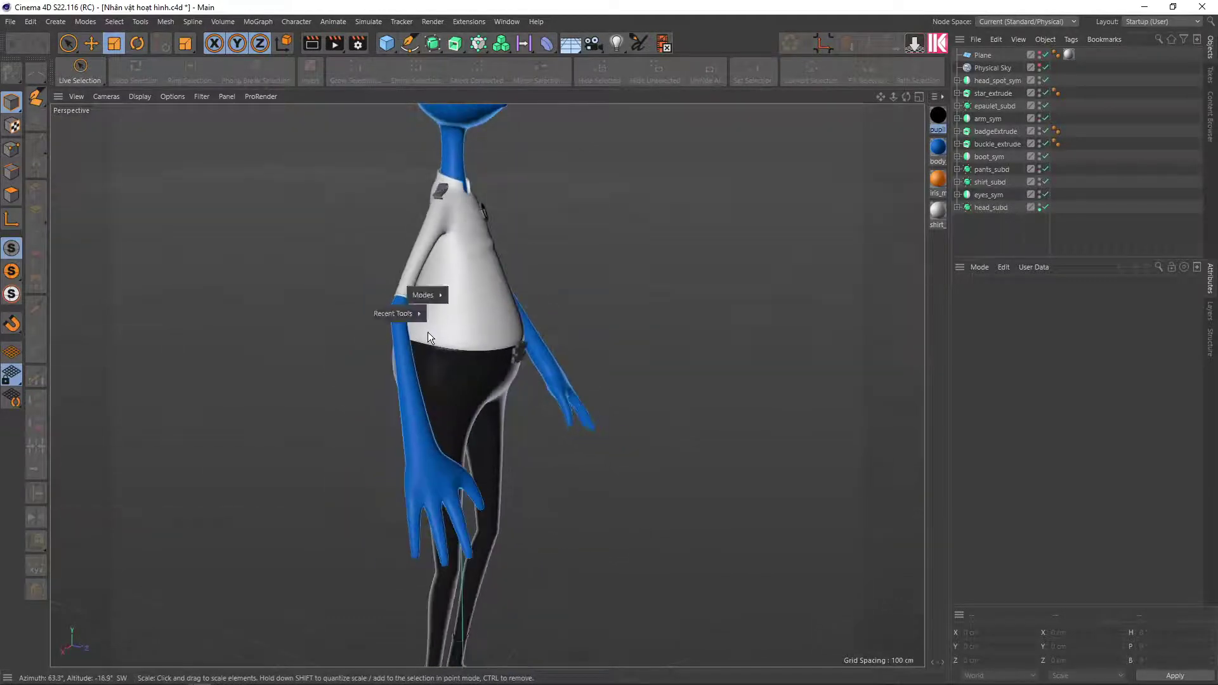
left_click(430, 395)
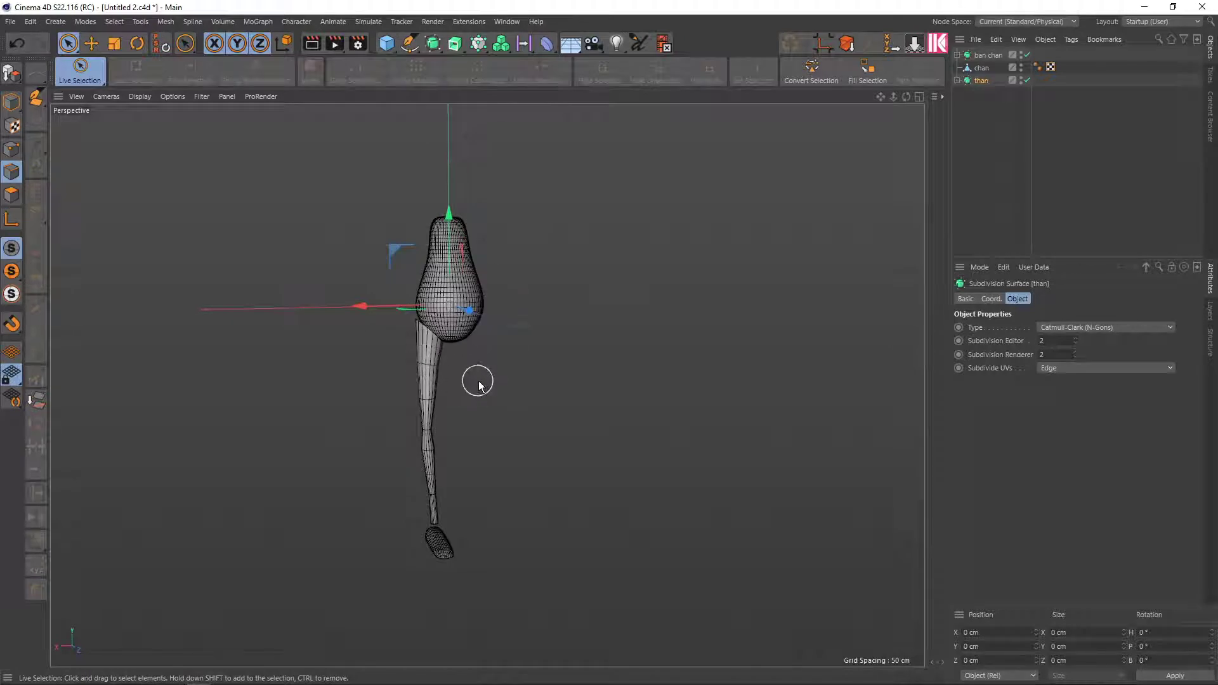
key("v")
left_click(480, 440)
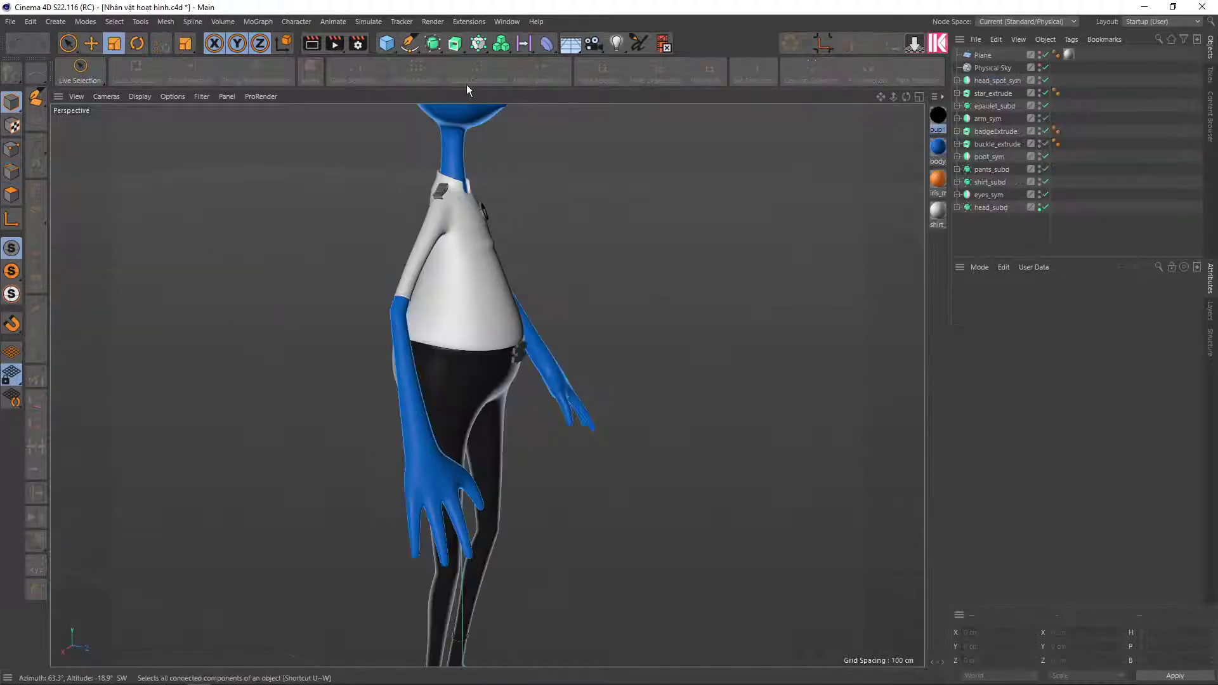
Undo an accidentally added cylinder and return to the Untitled 2 scene
left_click(386, 43)
left_click(610, 68)
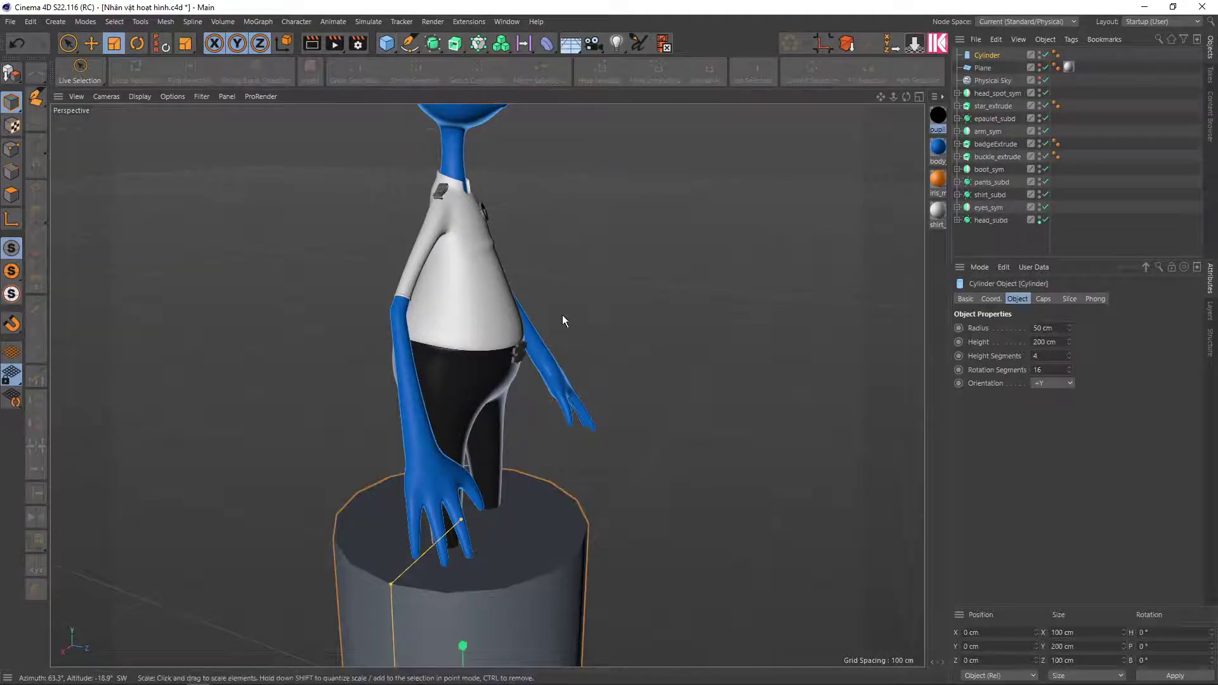
key("ctrl+z")
key("v")
mouse_move(560, 341)
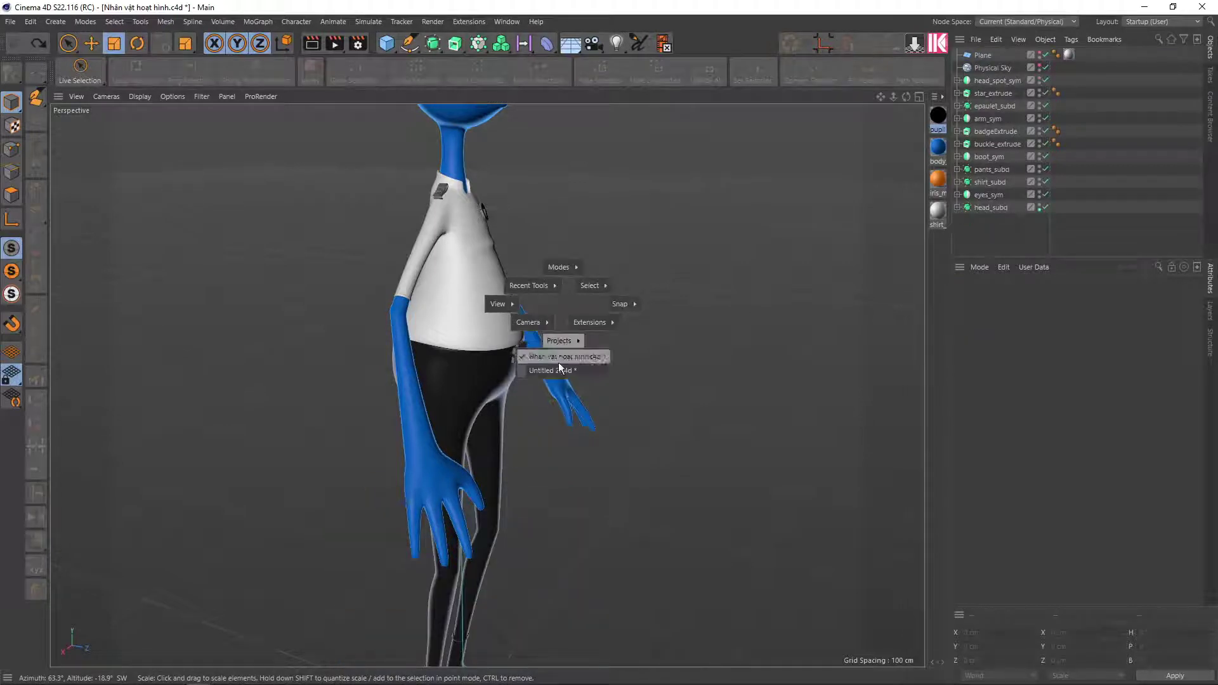
left_click(558, 365)
Add a cylinder, raise it toward the shoulder, and maximise the Front view
left_click(387, 44)
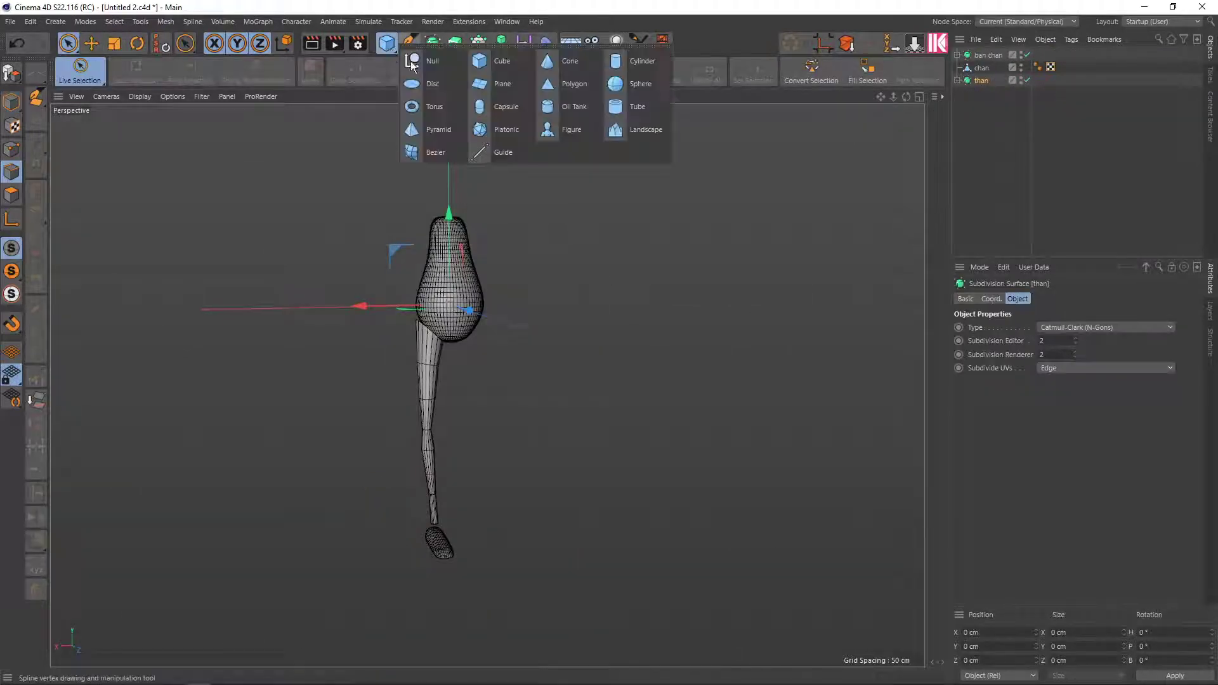
left_click(637, 65)
middle_click(543, 223)
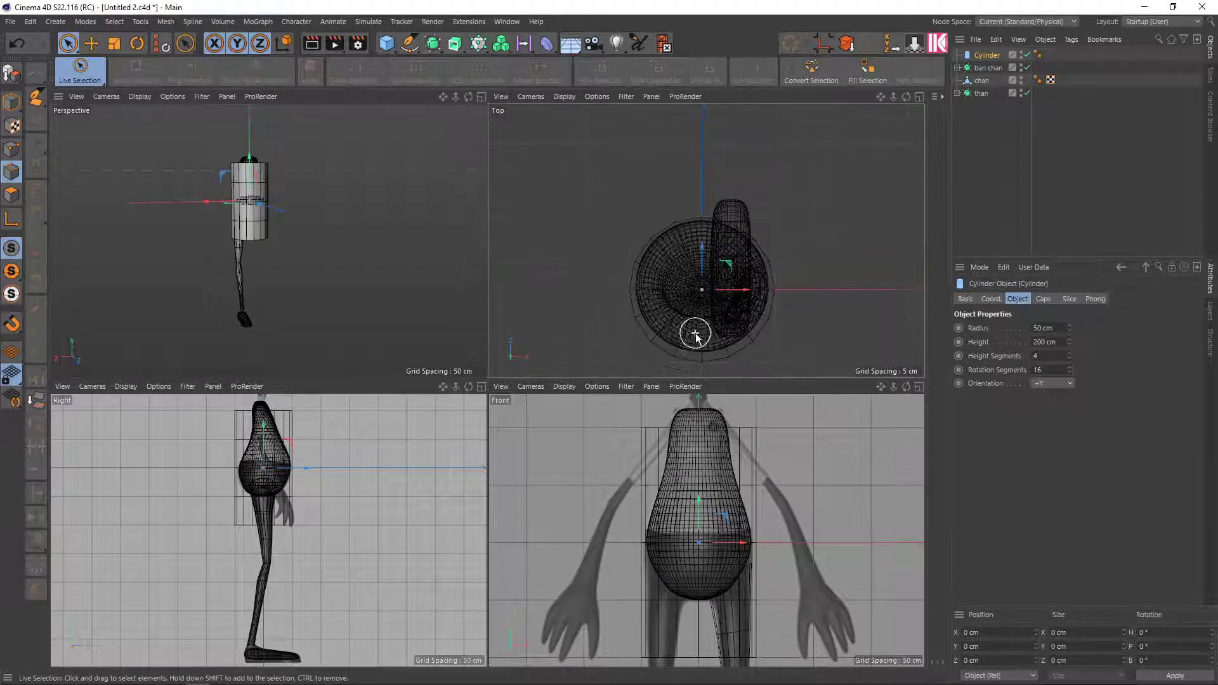
scroll(718, 488, "down", 2)
middle_click_drag(719, 488, 654, 526, "alt")
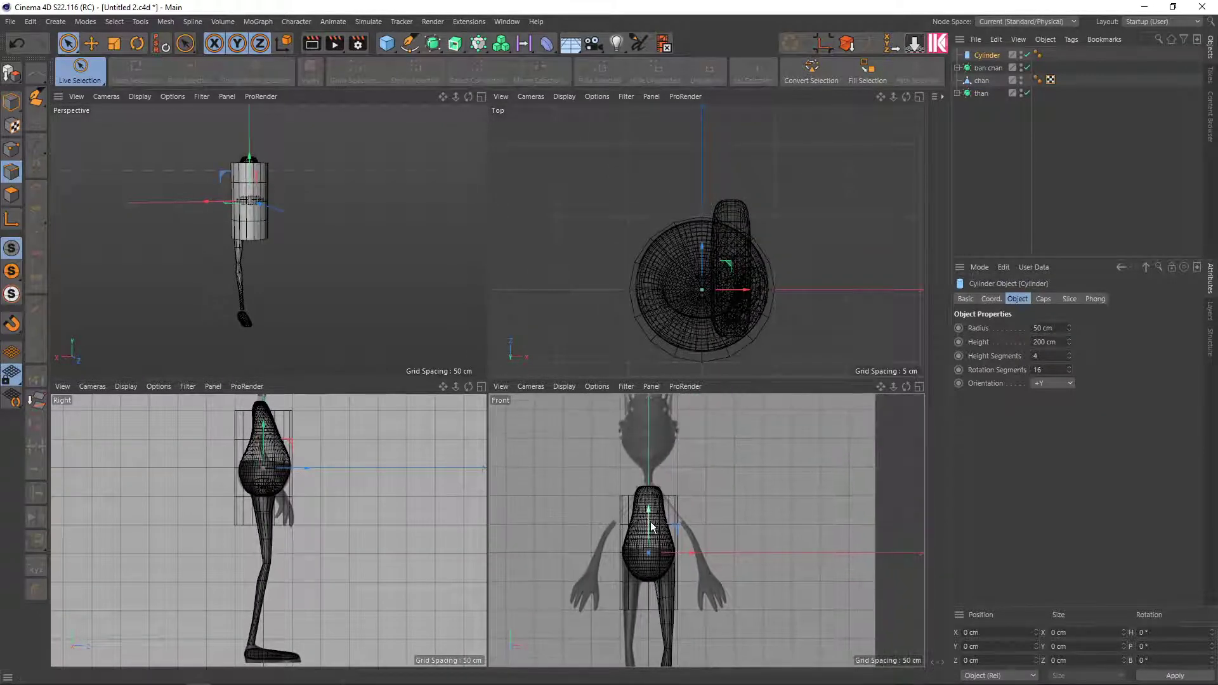
left_click_drag(650, 527, 652, 511)
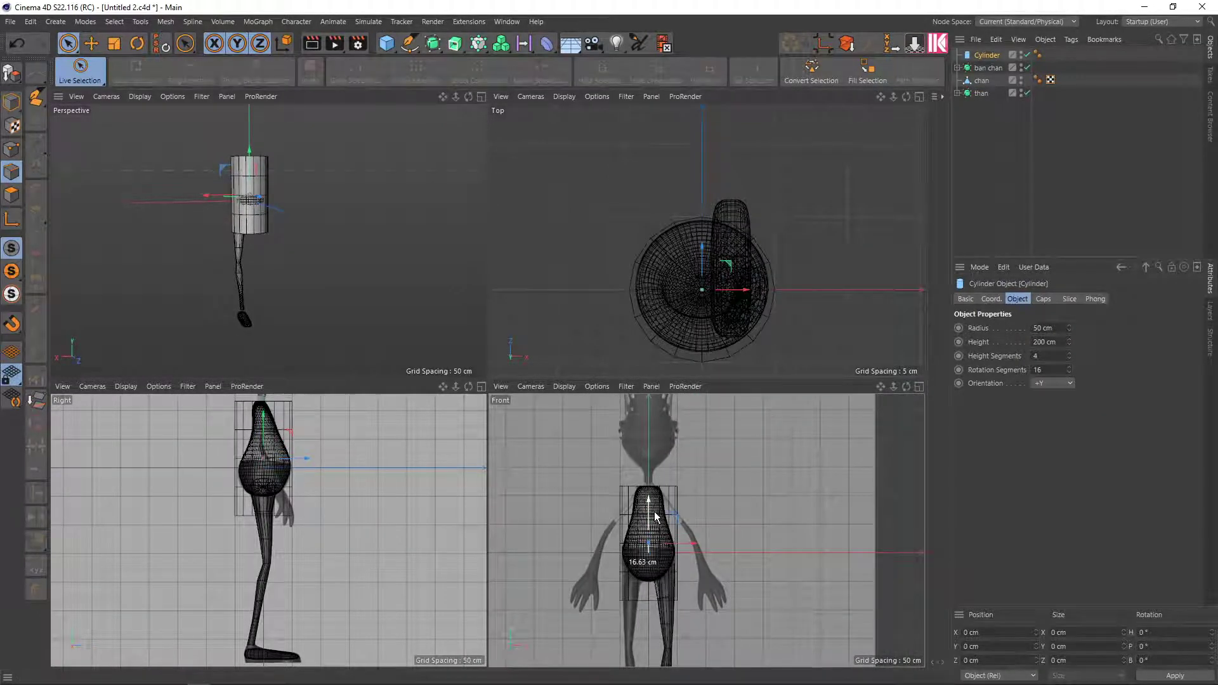
scroll(691, 505, "up", 2)
middle_click(688, 503)
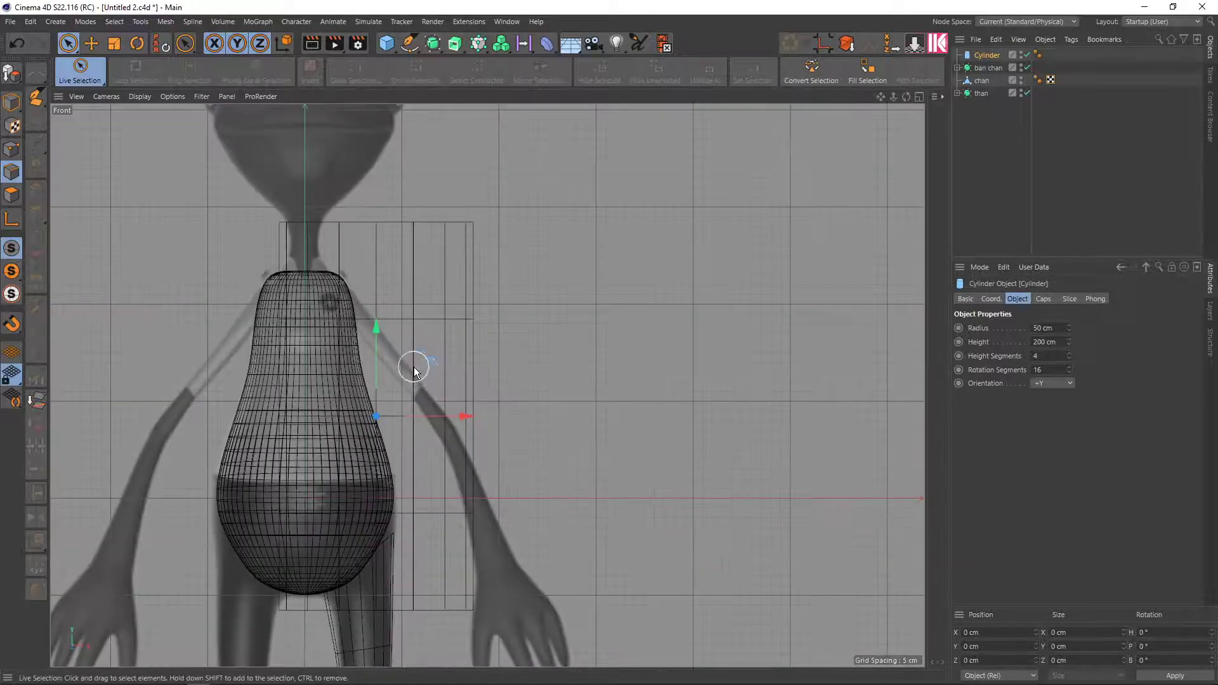
Shorten and narrow the cylinder with Scale in Model mode
key("t")
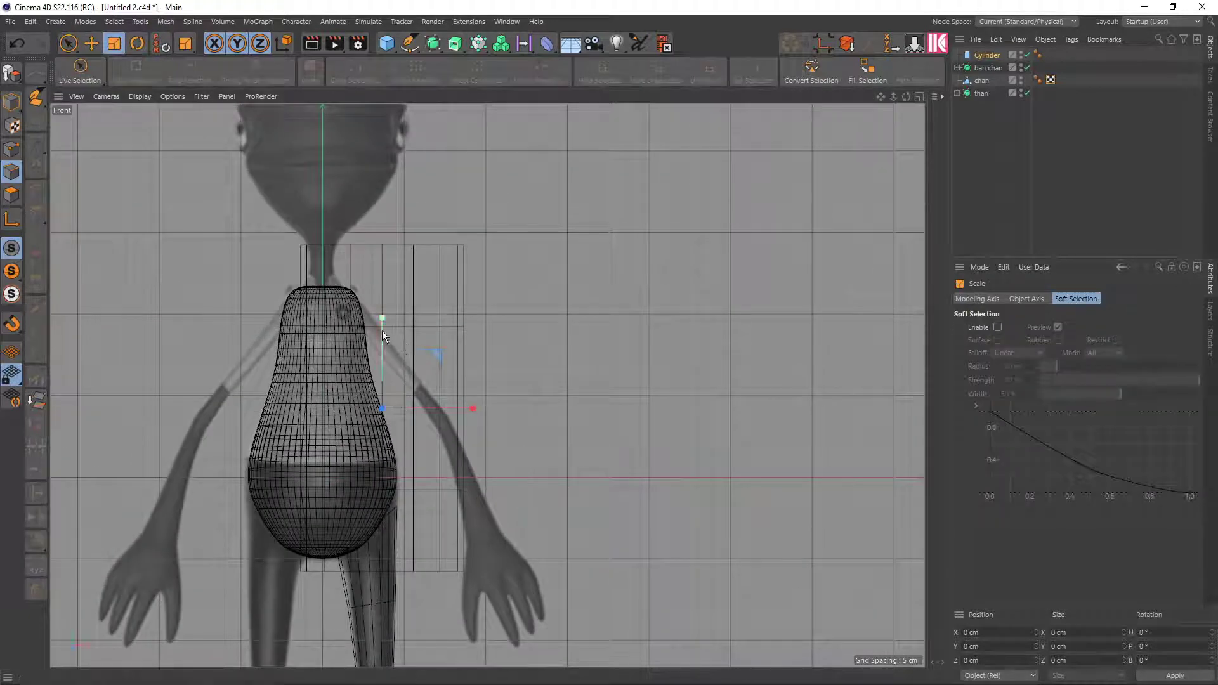
left_click(10, 109)
left_click_drag(383, 245, 397, 288)
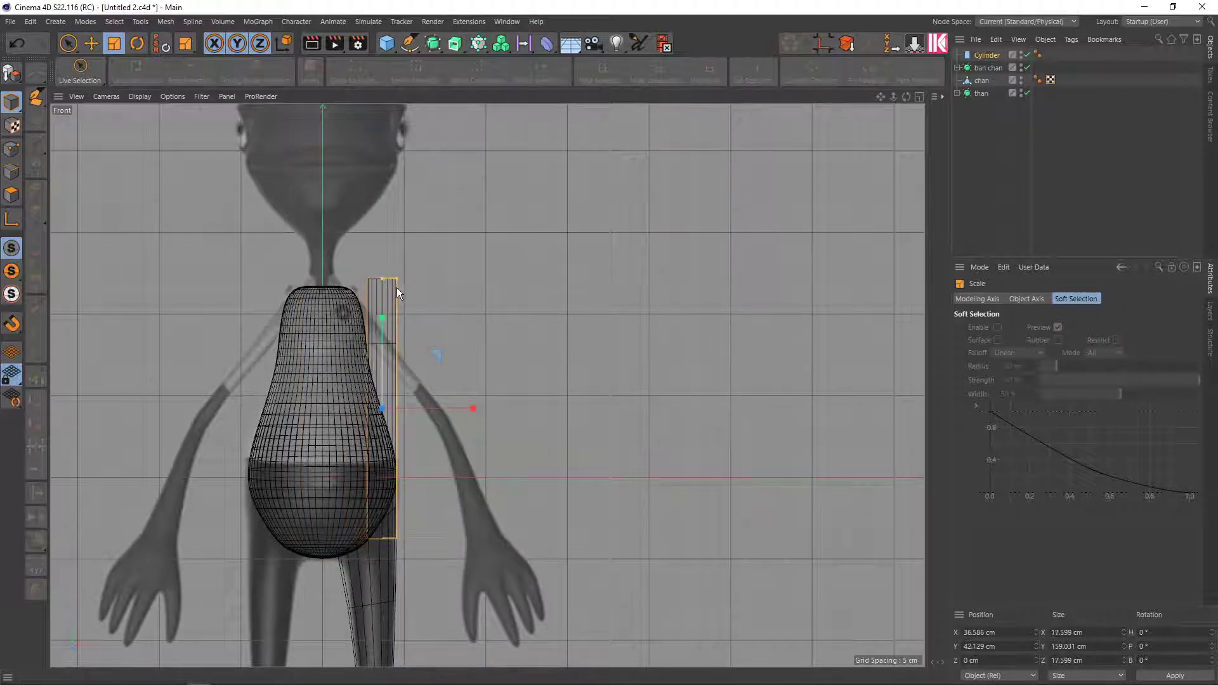
scroll(371, 322, "up", 1)
Tilt the cylinder to -38.5° on B and move it up to the shoulder
key("r")
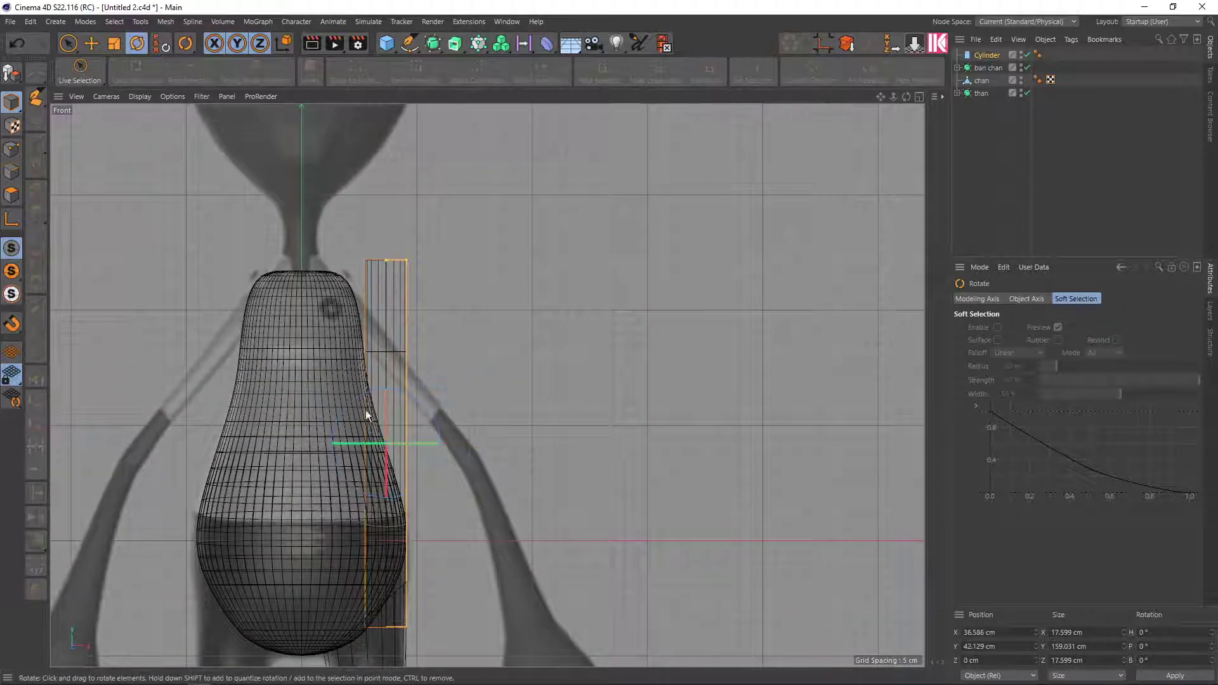
left_click_drag(402, 391, 368, 387)
scroll(382, 400, "up", 1)
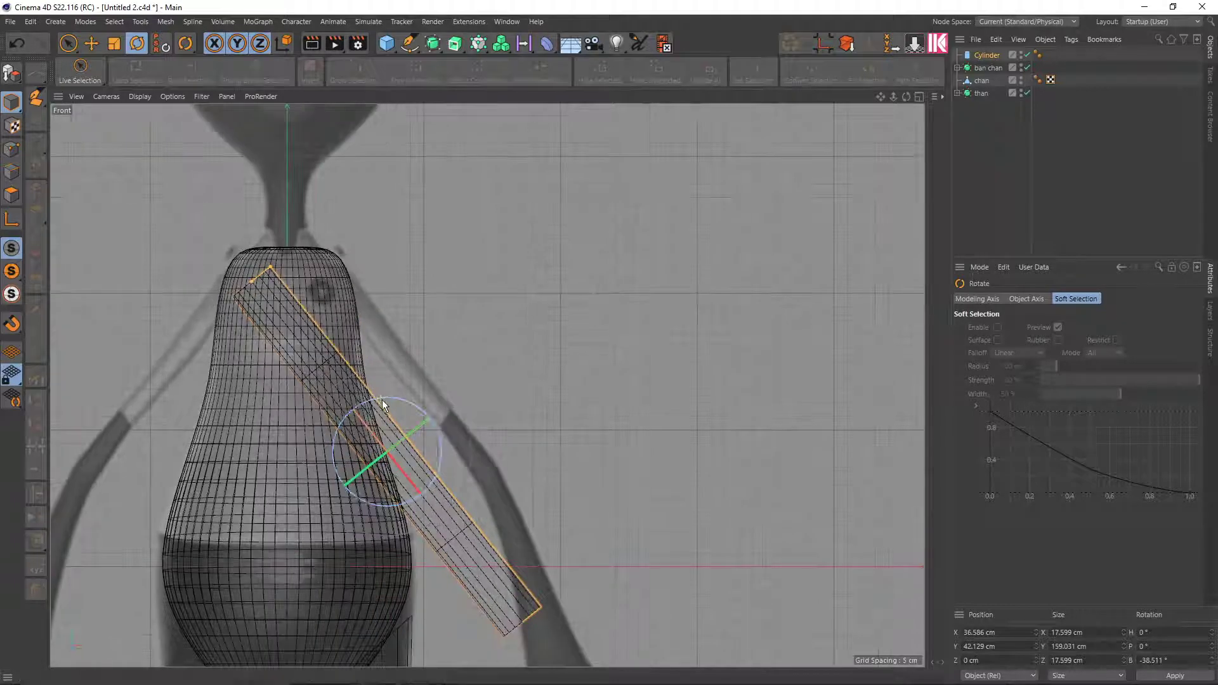
key("e")
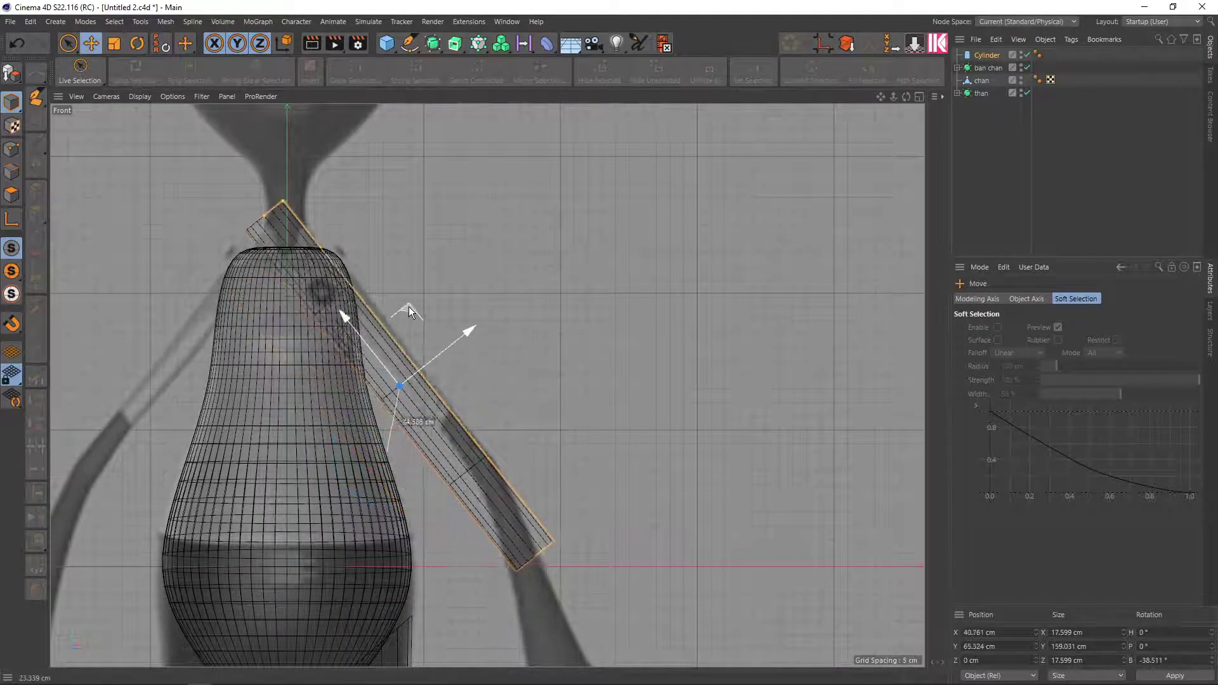
left_click_drag(398, 387, 428, 316)
scroll(446, 337, "down", 2)
scroll(486, 337, "down", 1)
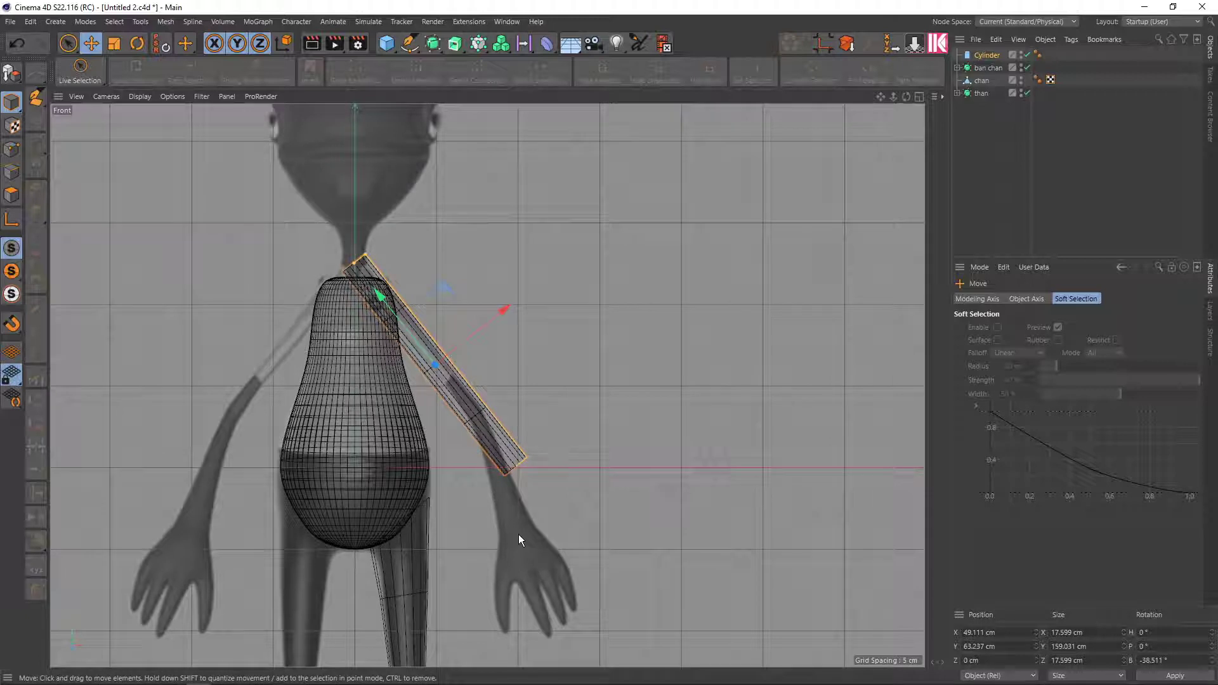
Slide the cylinder down-right along the reference arm
middle_click_drag(379, 321, 413, 288, "alt")
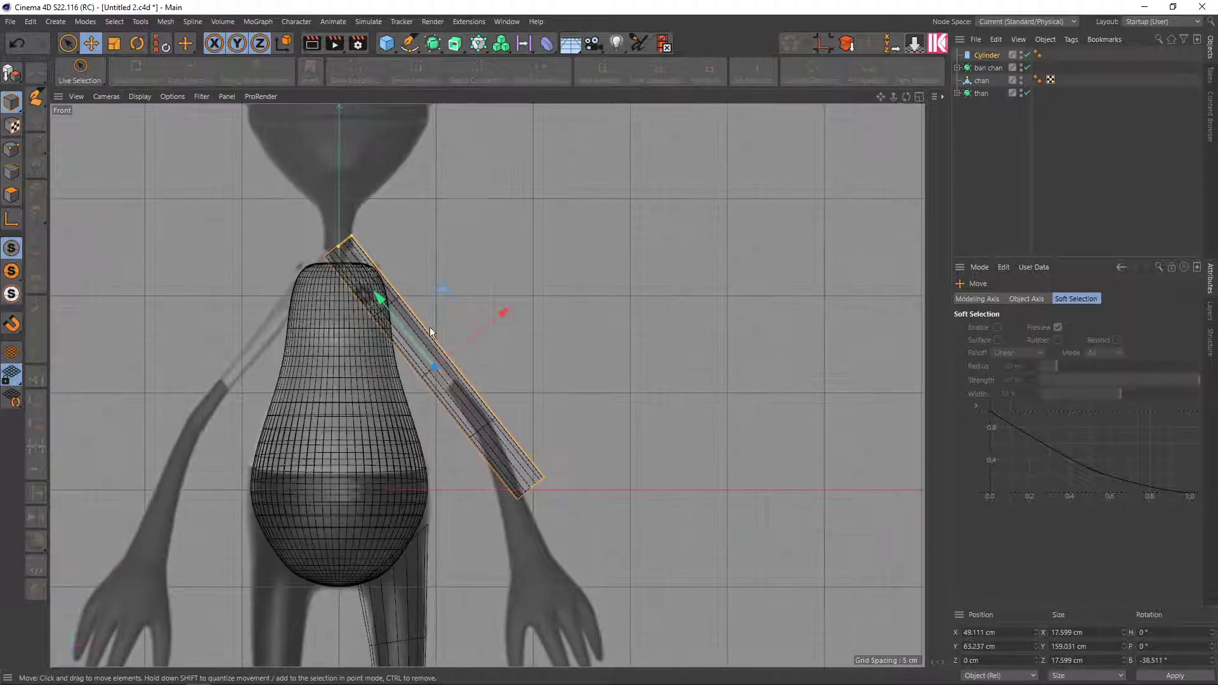
scroll(444, 231, "up", 2)
middle_click_drag(409, 226, 413, 251)
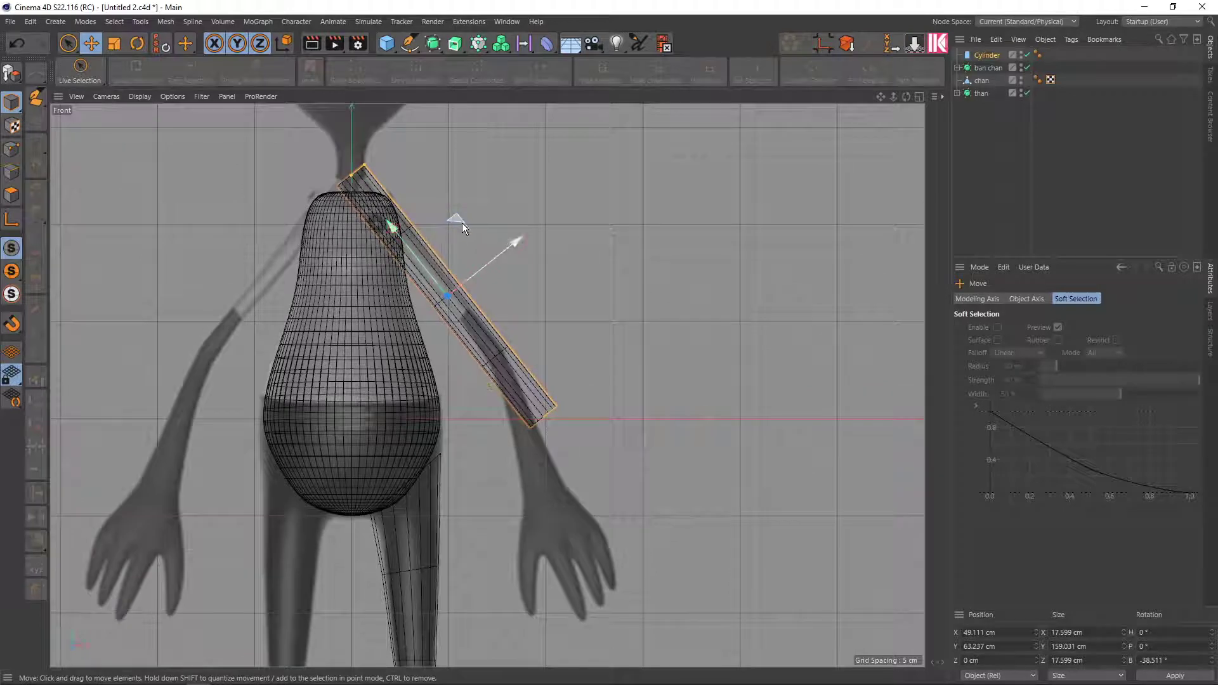
mouse_move(462, 223)
left_mouse_down()
mouse_move(485, 234)
mouse_move(477, 242)
left_mouse_up()
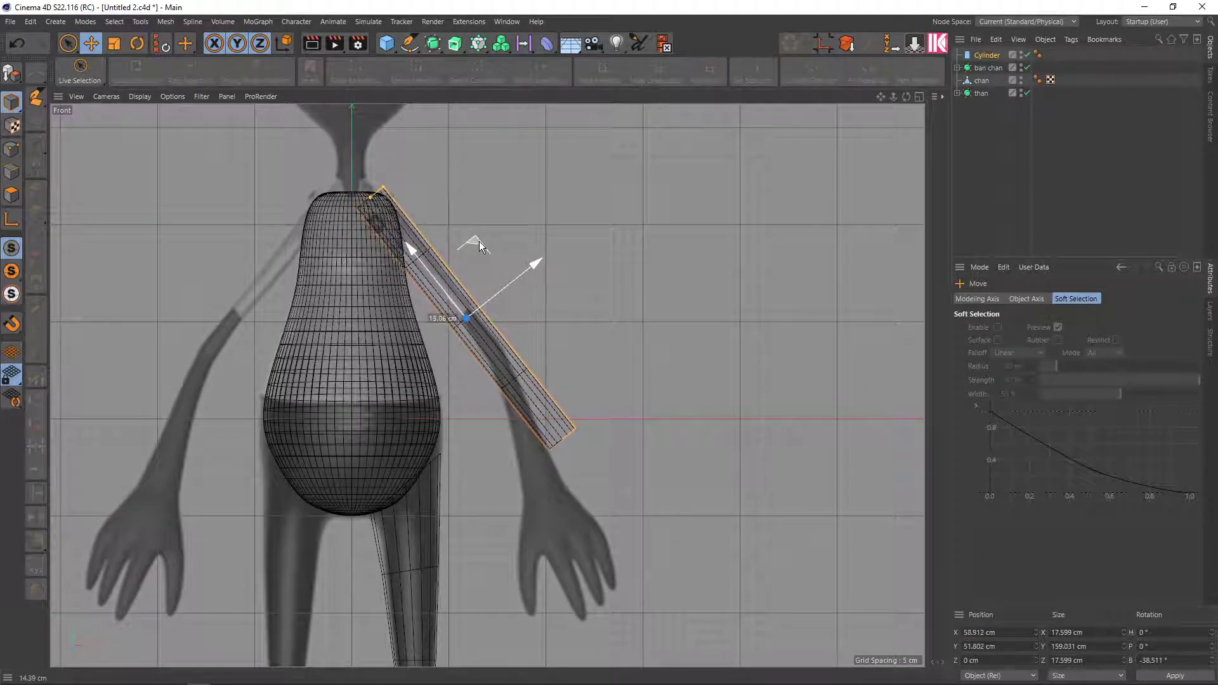
mouse_move(477, 242)
left_mouse_down()
mouse_move(558, 281)
mouse_move(494, 260)
left_mouse_up()
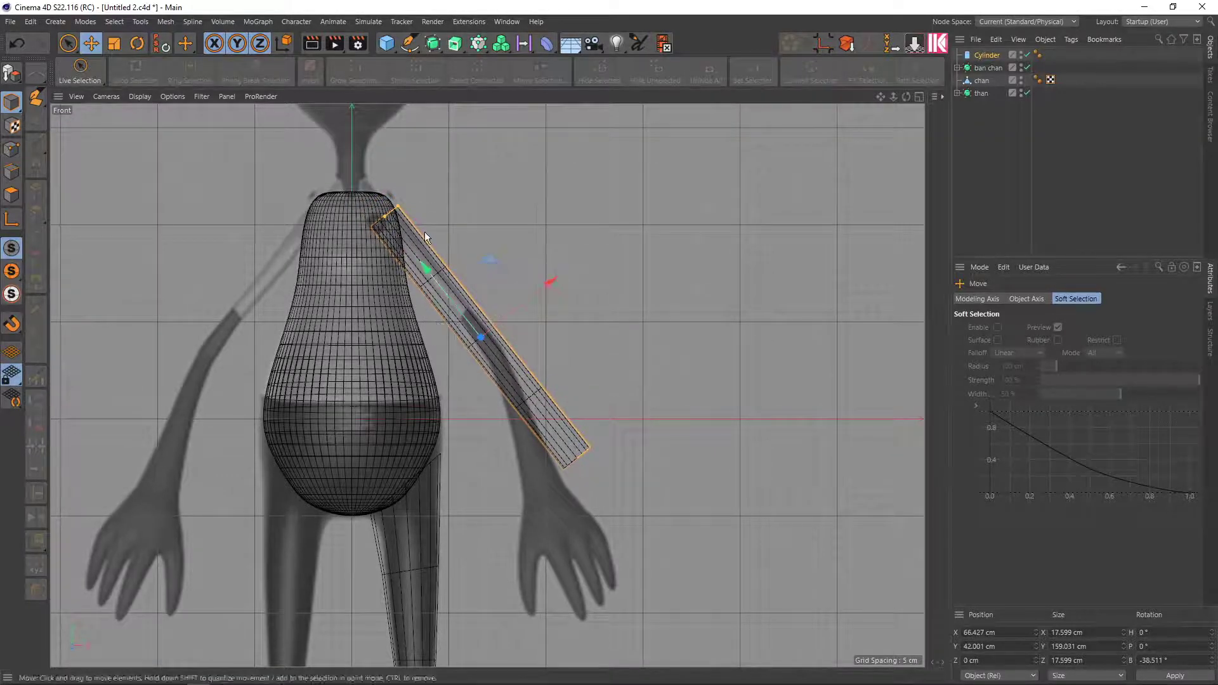
scroll(412, 219, "up", 1)
scroll(400, 209, "up", 3)
Set the cylinder radius to 13.689 cm and height to 196.101 cm, repositioning it along the arm
left_click_drag(396, 206, 393, 212)
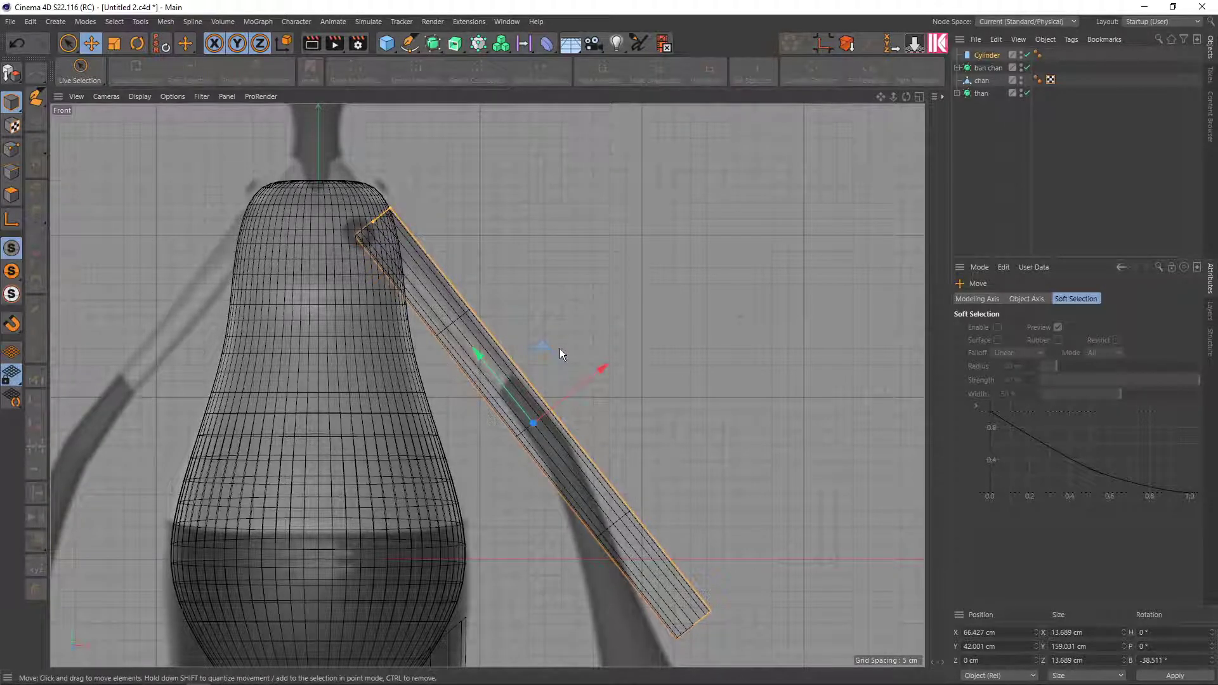
middle_click_drag(600, 390, 609, 330)
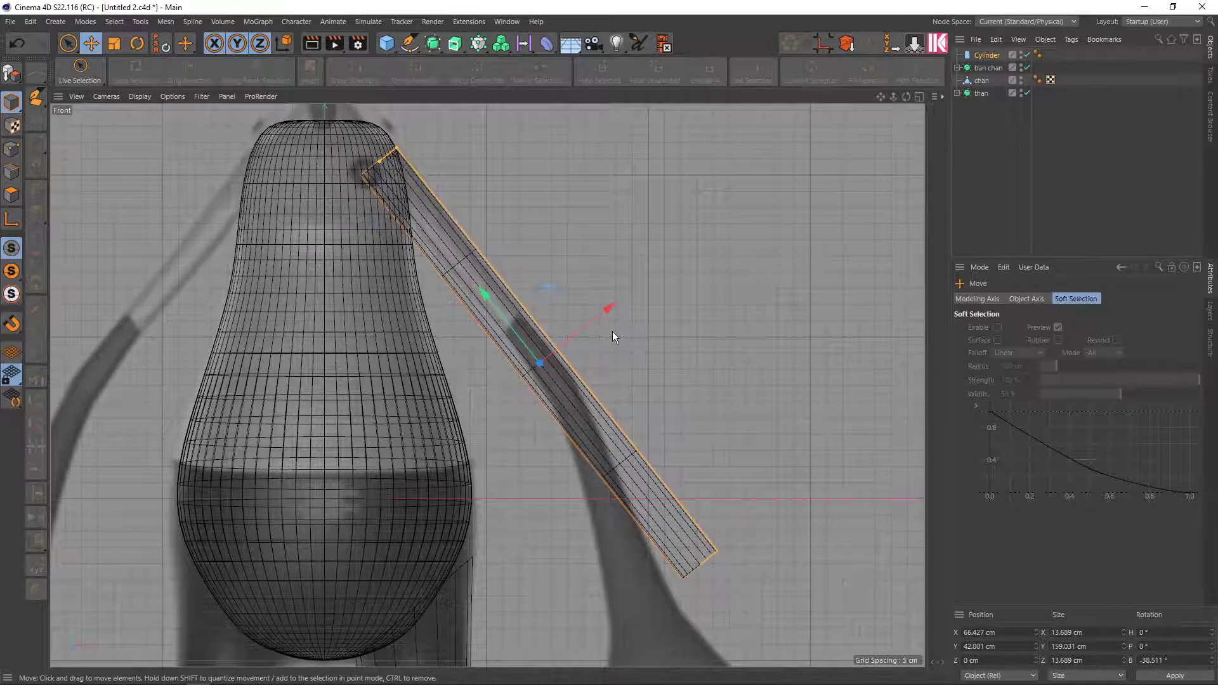
scroll(615, 336, "down", 3)
scroll(635, 340, "up", 1)
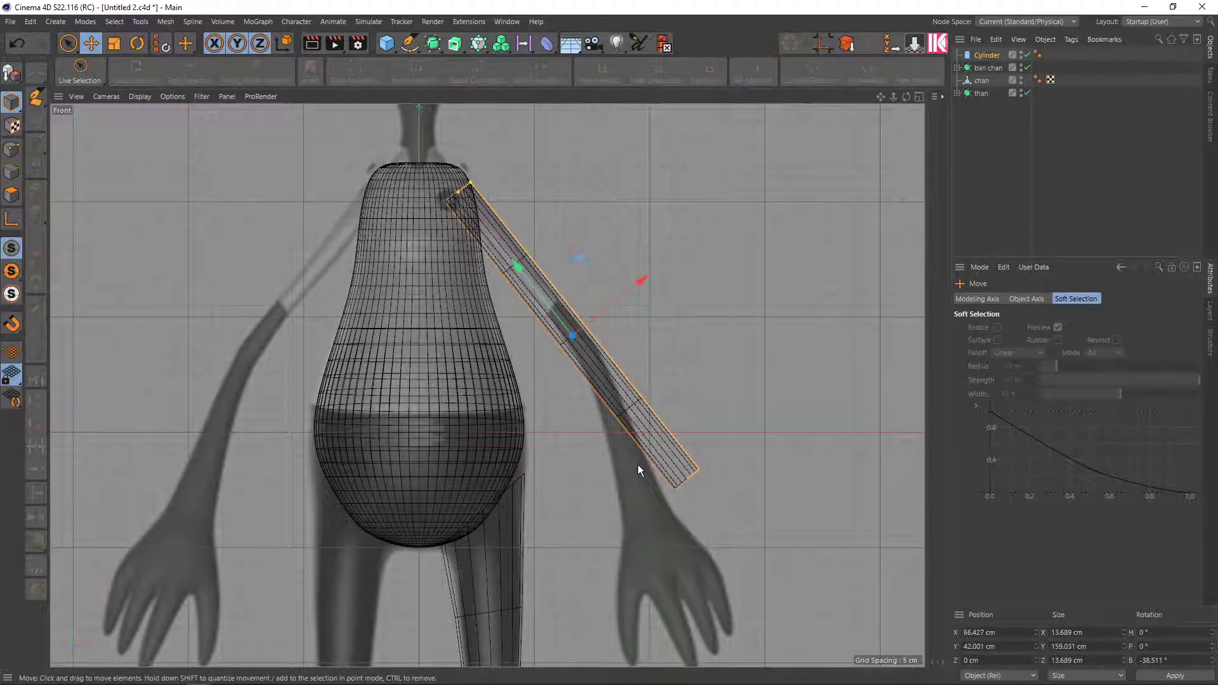
left_click_drag(458, 200, 434, 166)
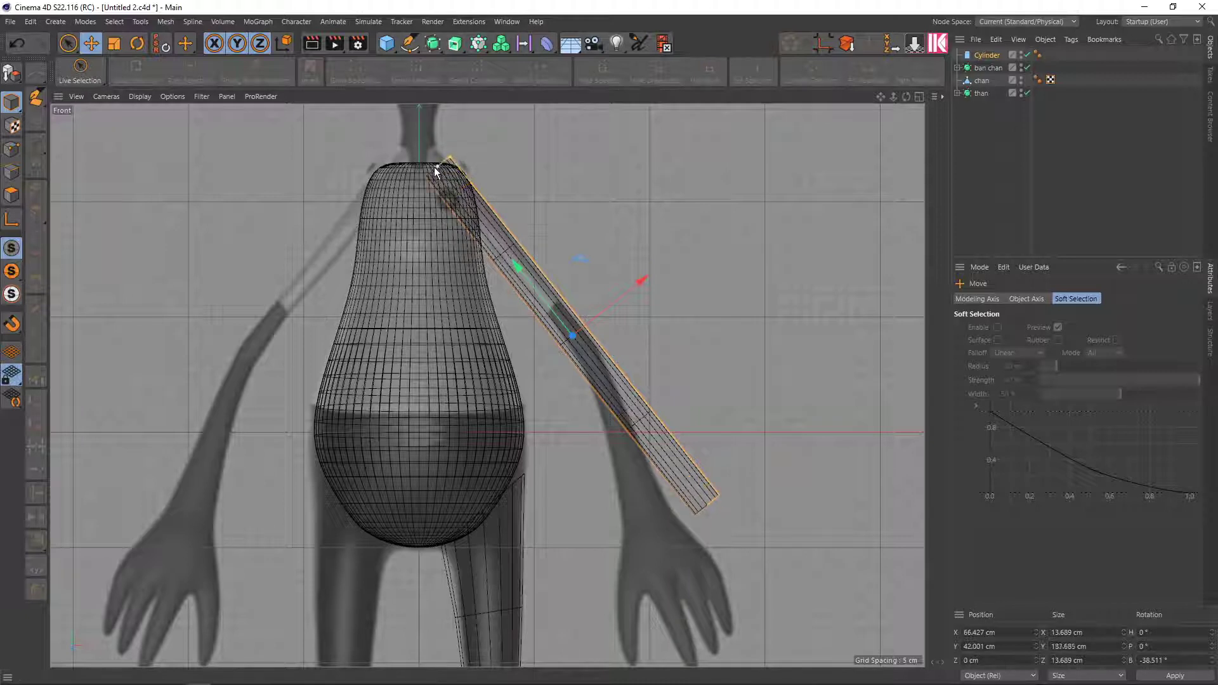
left_click_drag(520, 267, 543, 292)
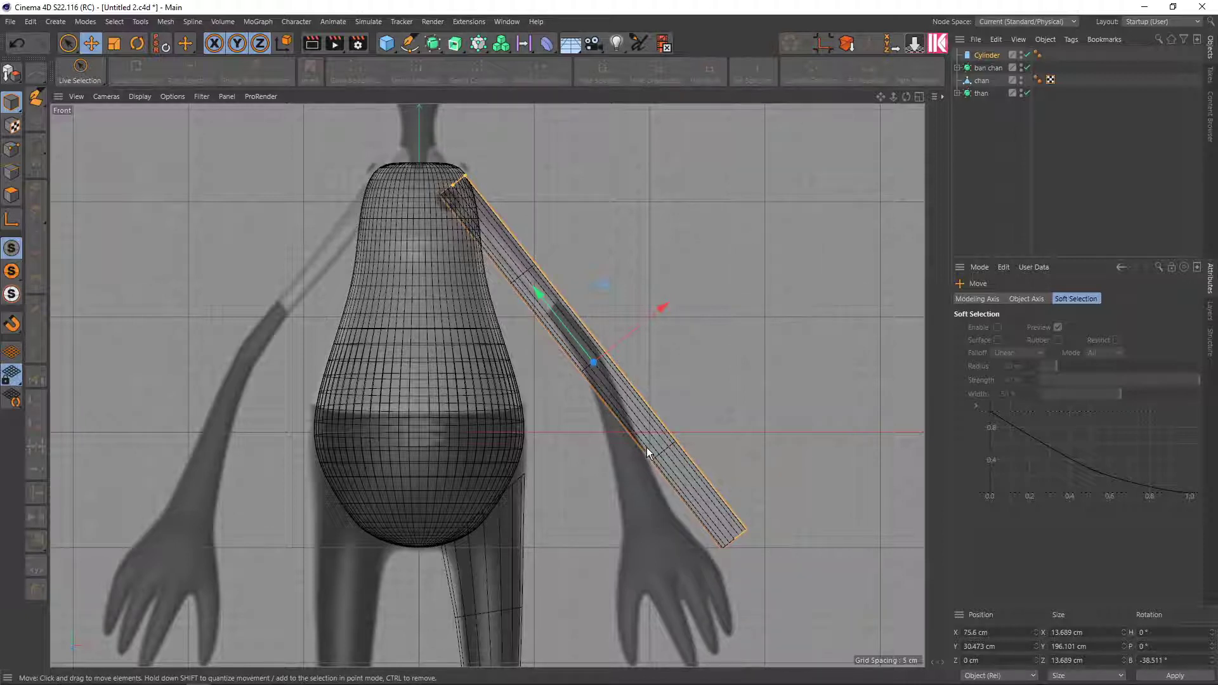
In the finished character project, browse the Spline, Subdivision and Extrude palettes and orbit the arms
key("v")
left_click(628, 469)
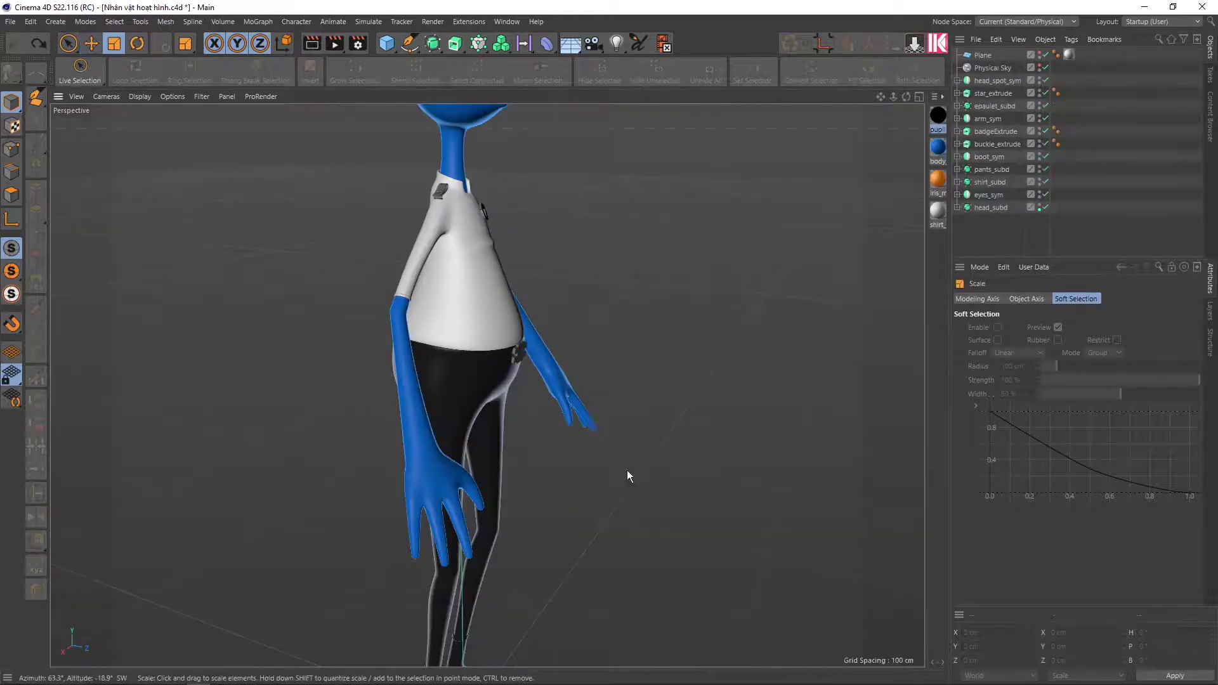
scroll(398, 333, "up", 2)
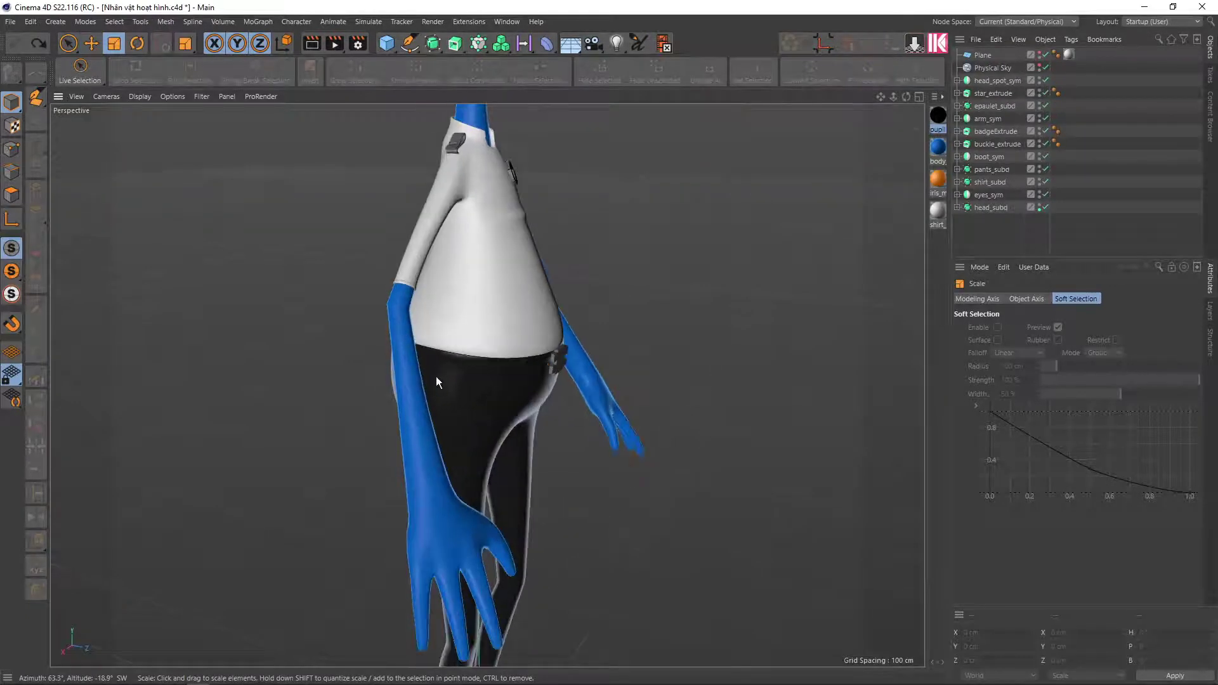
left_click(410, 43)
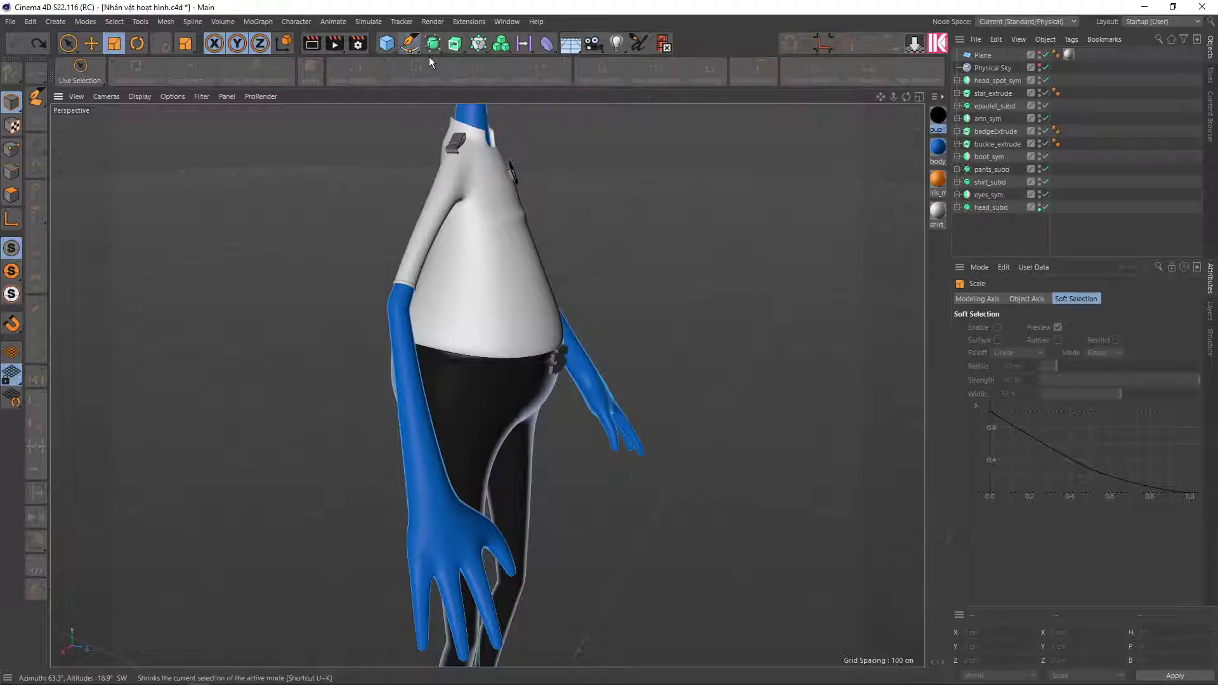
left_click_drag(435, 47, 718, 31)
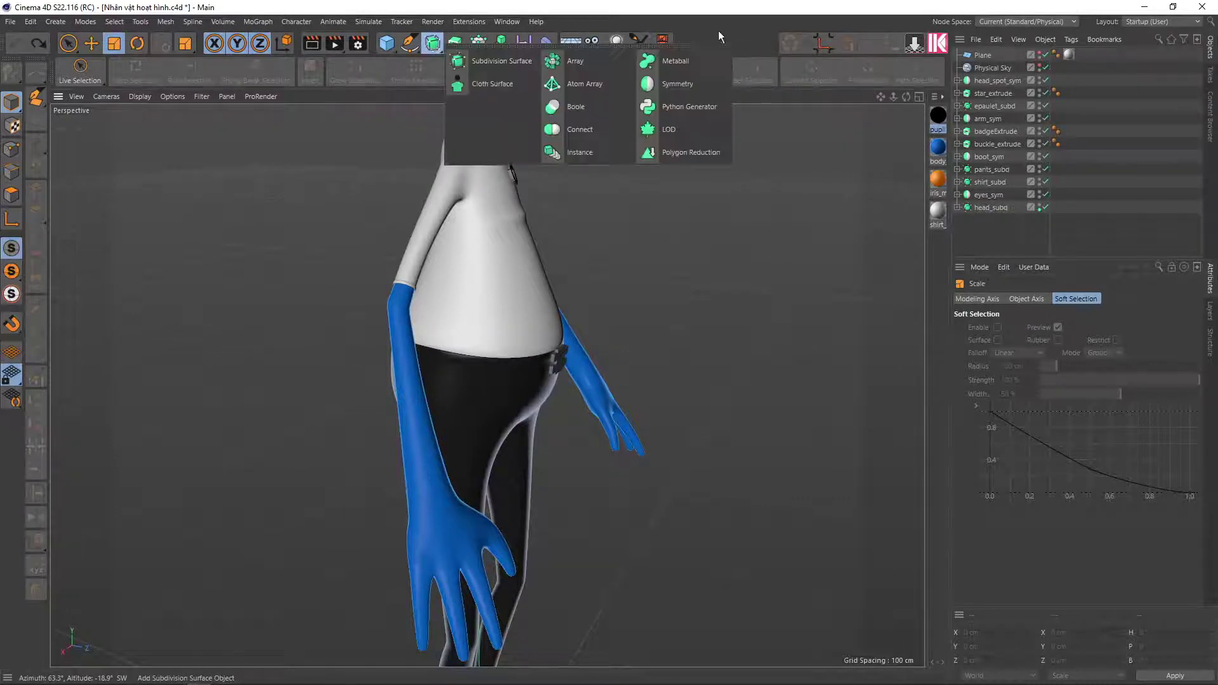
left_click(456, 45)
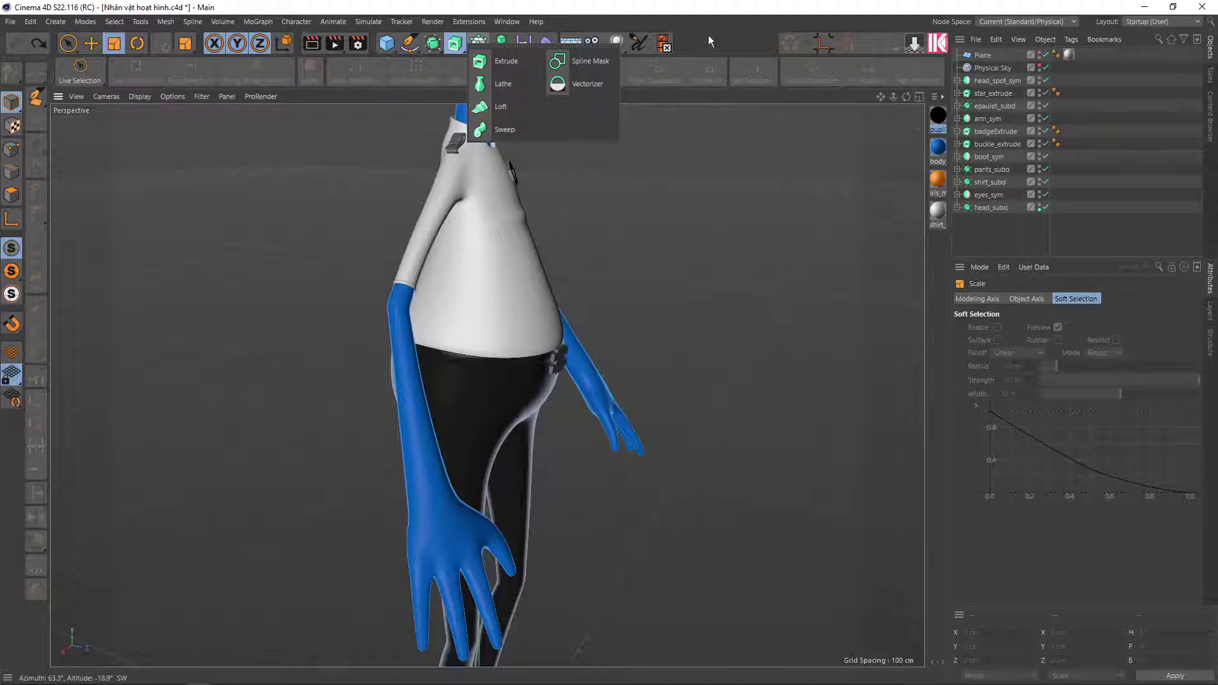
scroll(420, 283, "up", 2)
mouse_move(420, 283)
left_mouse_down("alt")
mouse_move(439, 416)
mouse_move(387, 360)
mouse_move(189, 343)
mouse_move(397, 344)
left_mouse_up("alt")
Back in Untitled 2, make the arm cylinder editable and switch to Points mode
key("v")
left_click(410, 412)
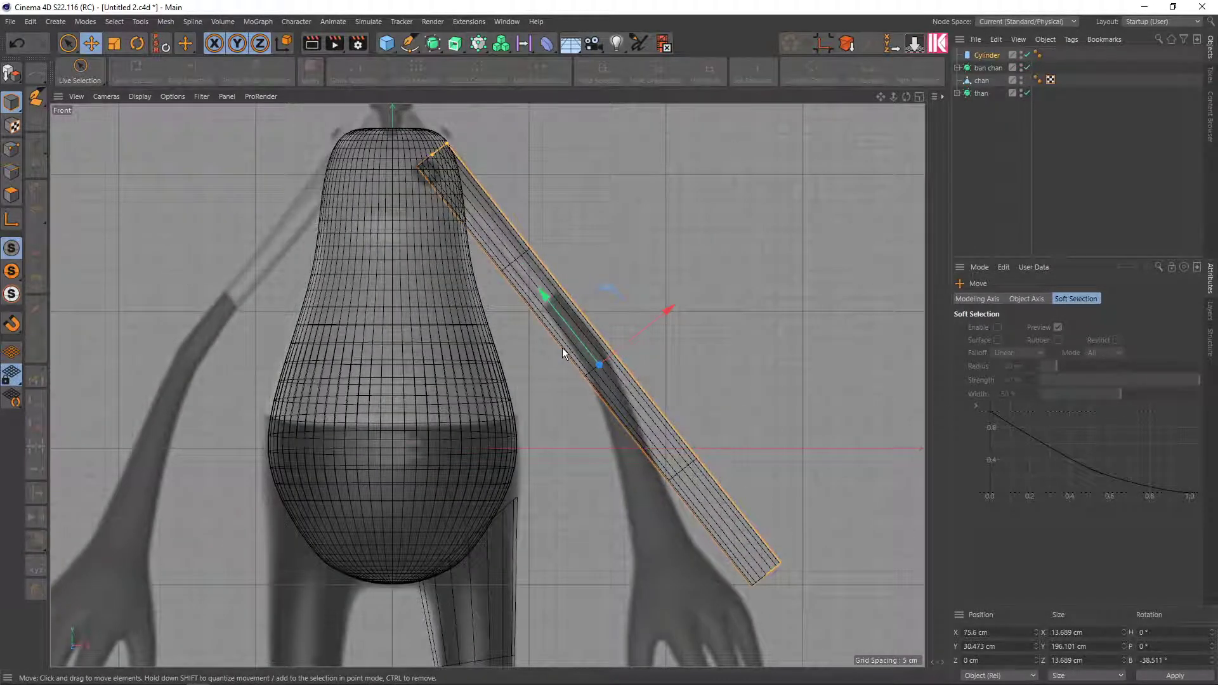
middle_click_drag(503, 238, 492, 269, "alt")
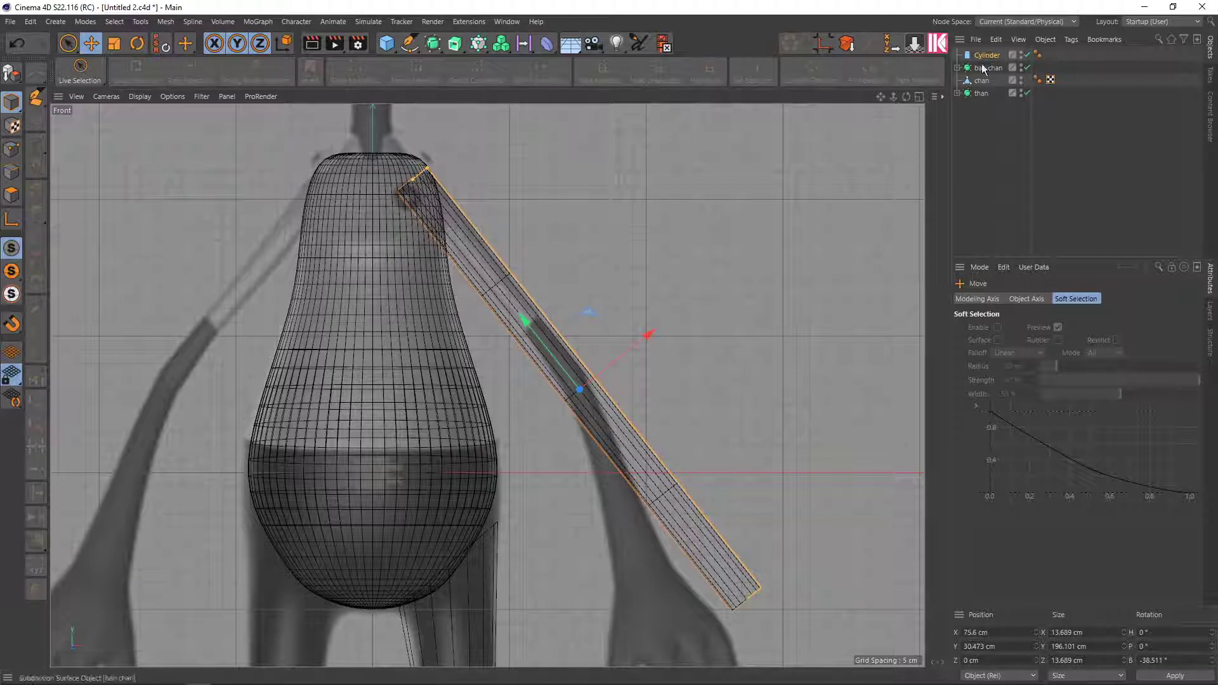
key("c")
scroll(448, 209, "up", 2)
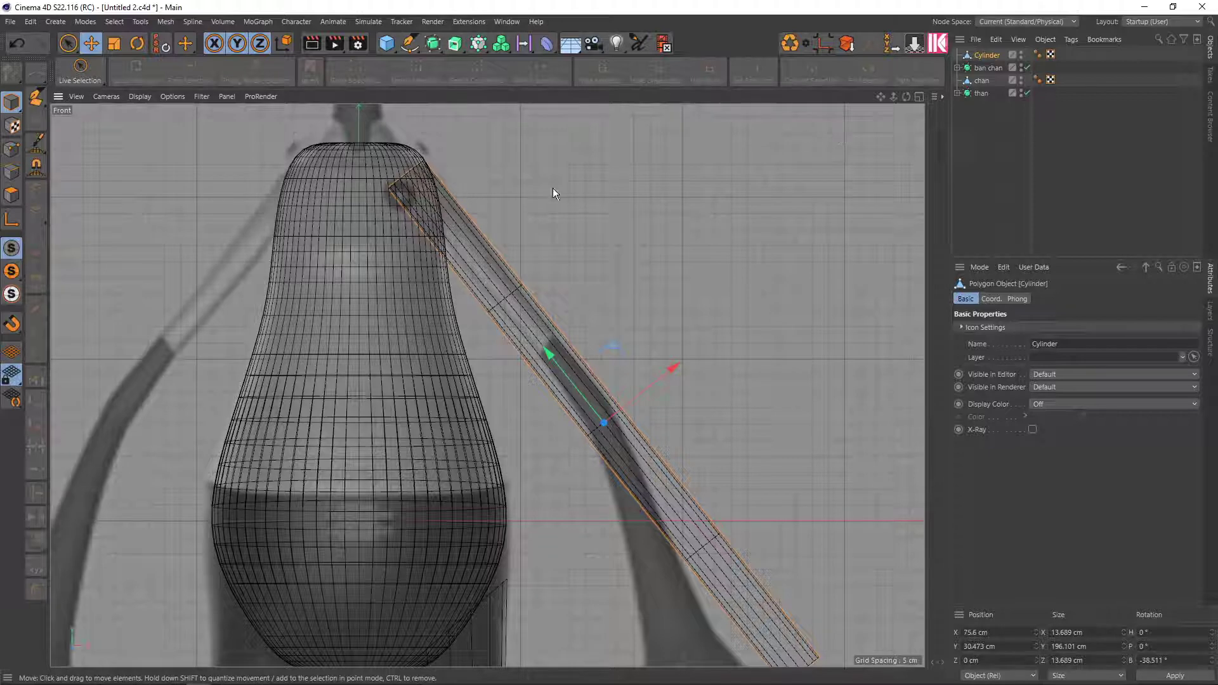
left_click(12, 149)
scroll(414, 268, "up", 2)
scroll(424, 250, "up", 2)
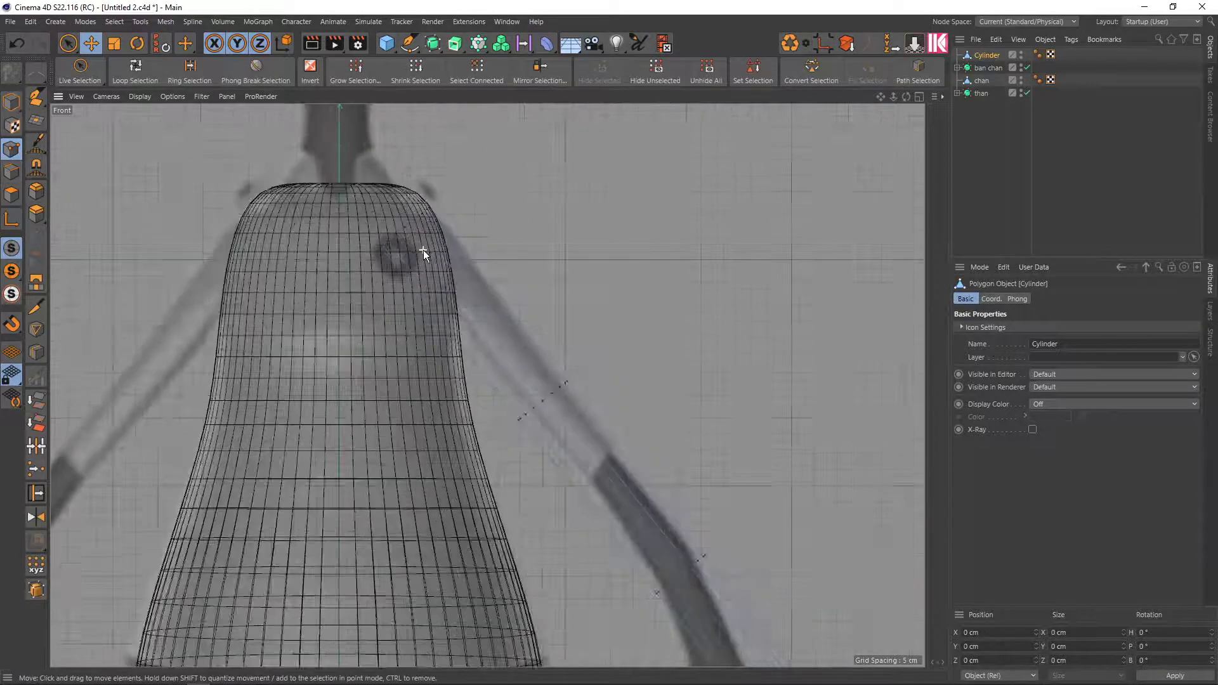
scroll(462, 257, "up", 1)
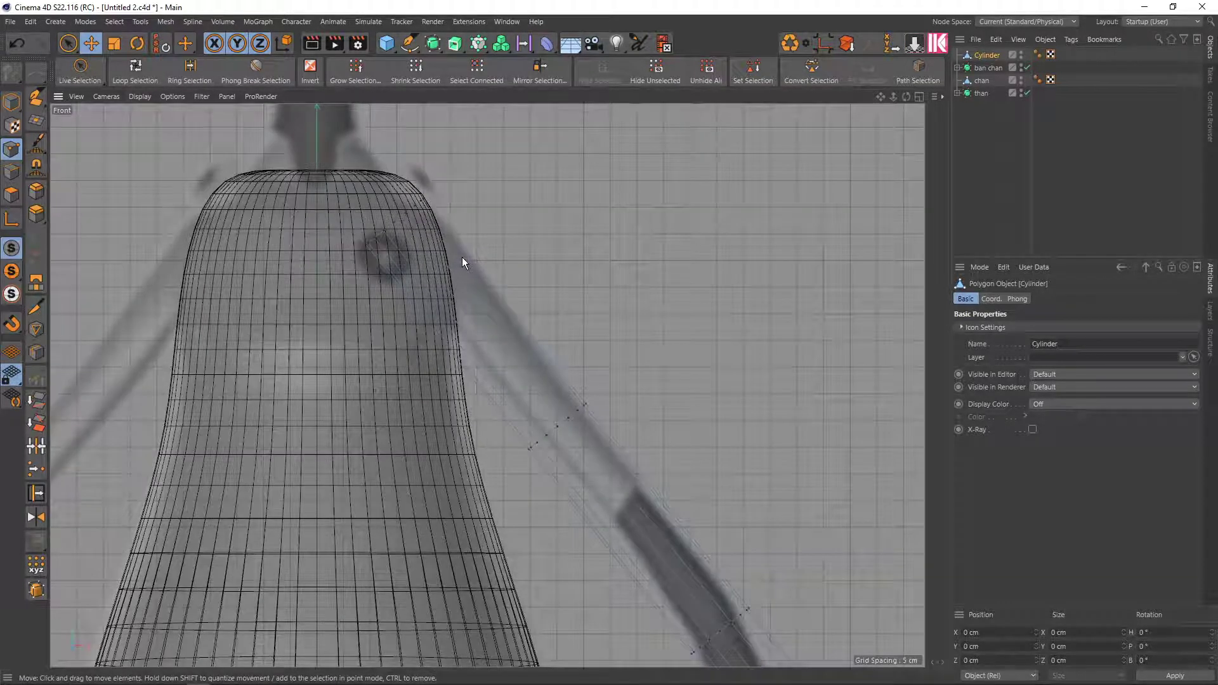
Box-select the cylinder's shoulder-end points and rotate them to angle the cap
key("0")
left_click_drag(326, 168, 513, 302)
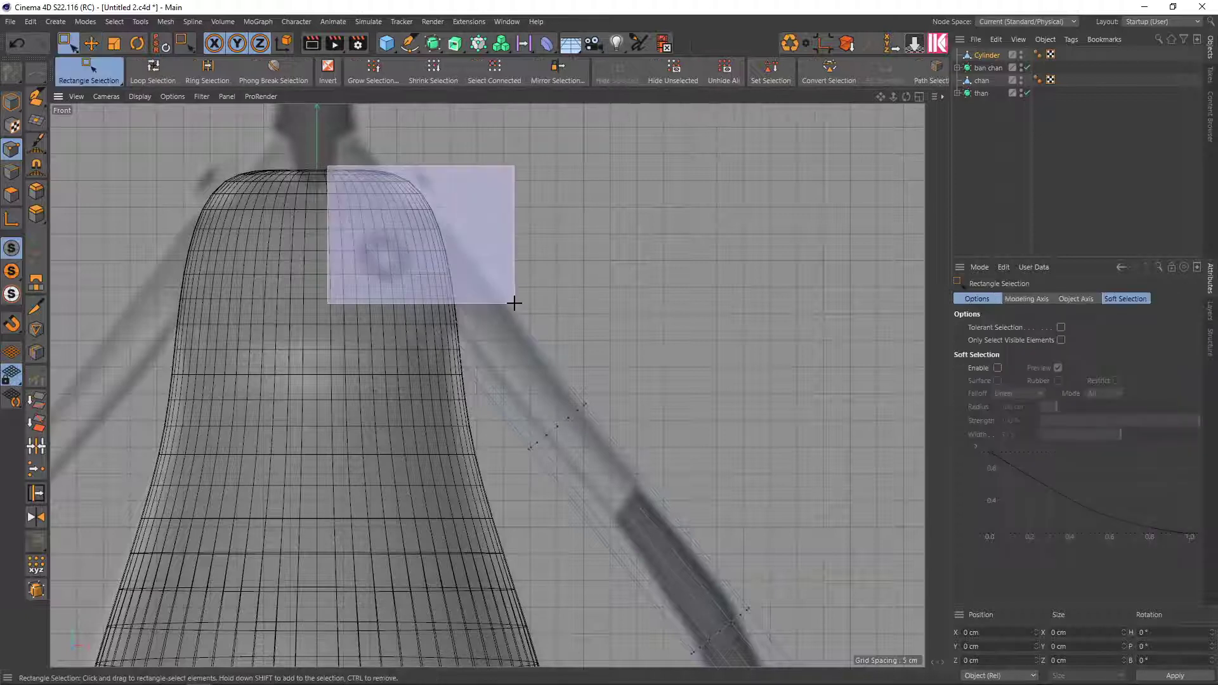
key("r")
left_click_drag(425, 177, 394, 168)
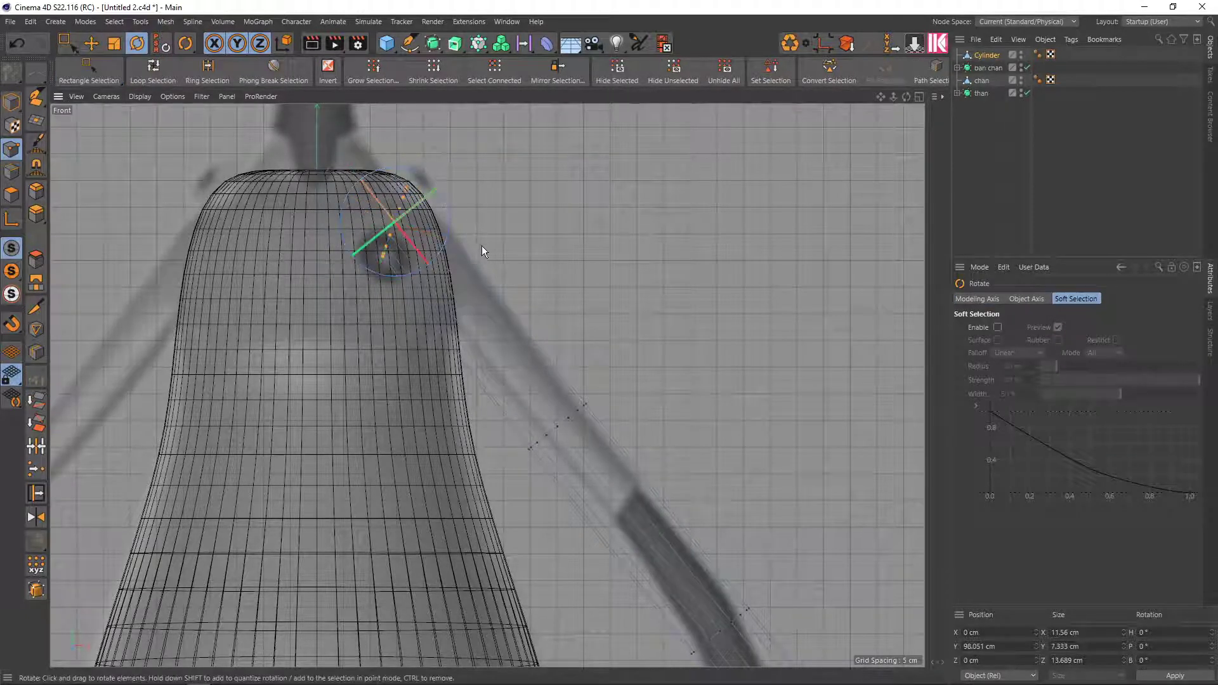
middle_click_drag(485, 270, 482, 256)
scroll(462, 253, "up", 2)
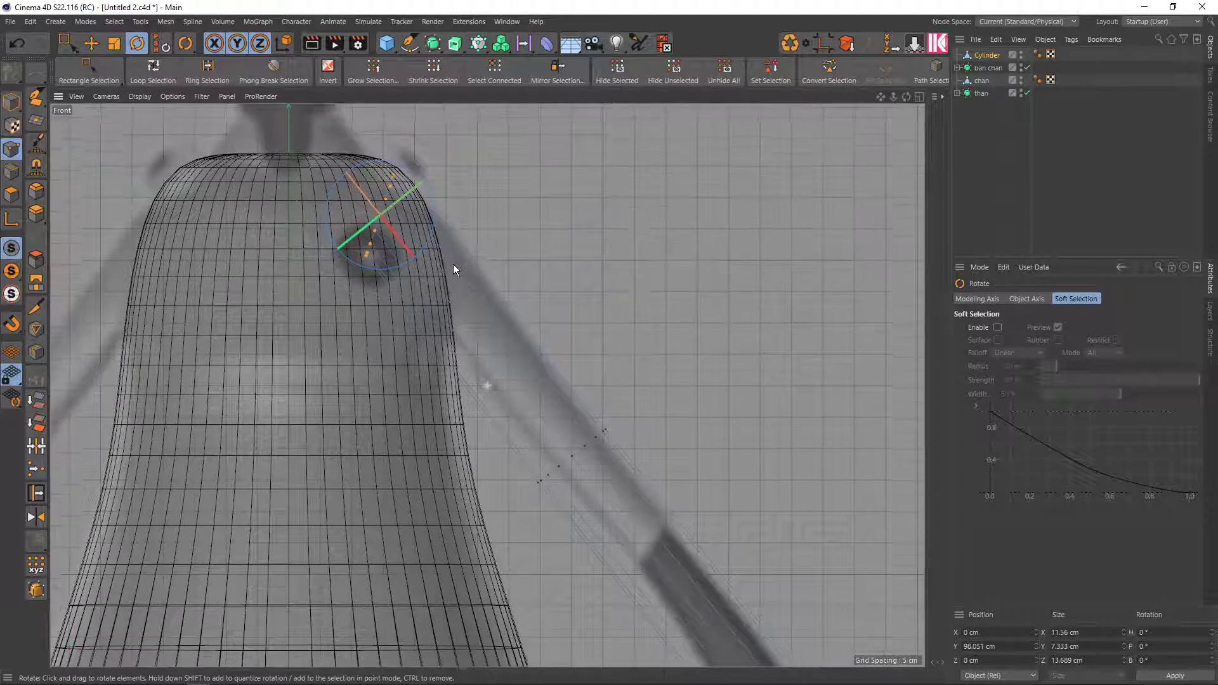
Select the shoulder-end ring points and scale them along X to about 114%
key("k")
key("l")
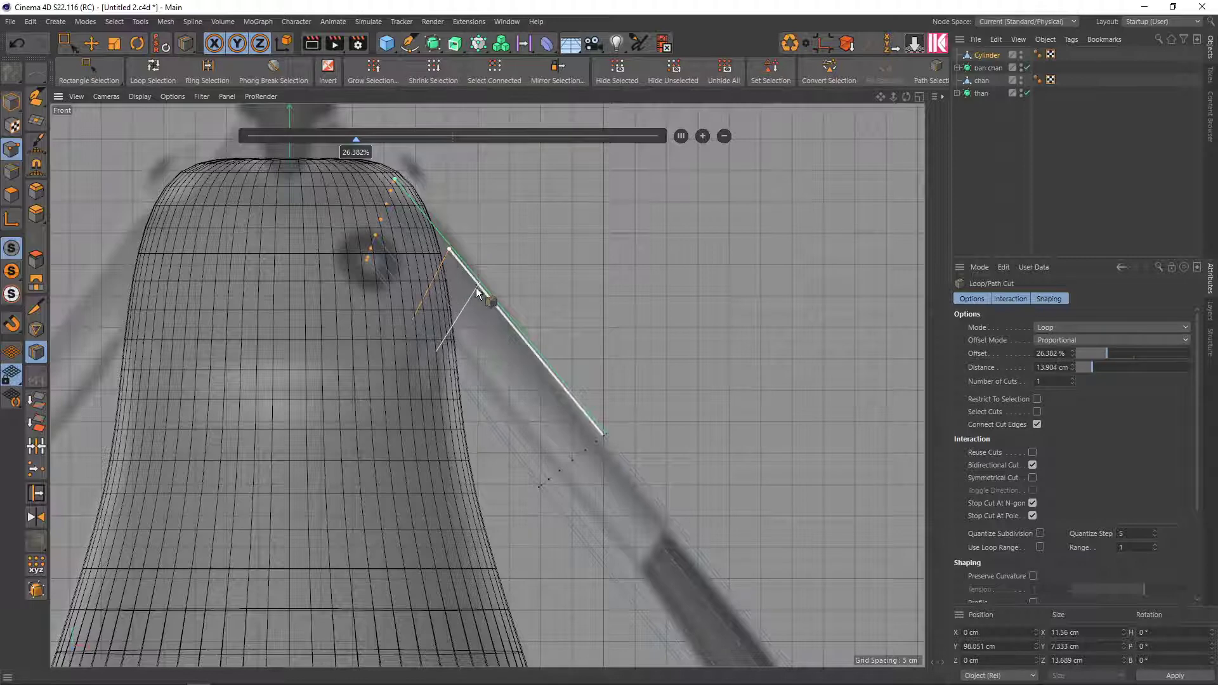
key("0")
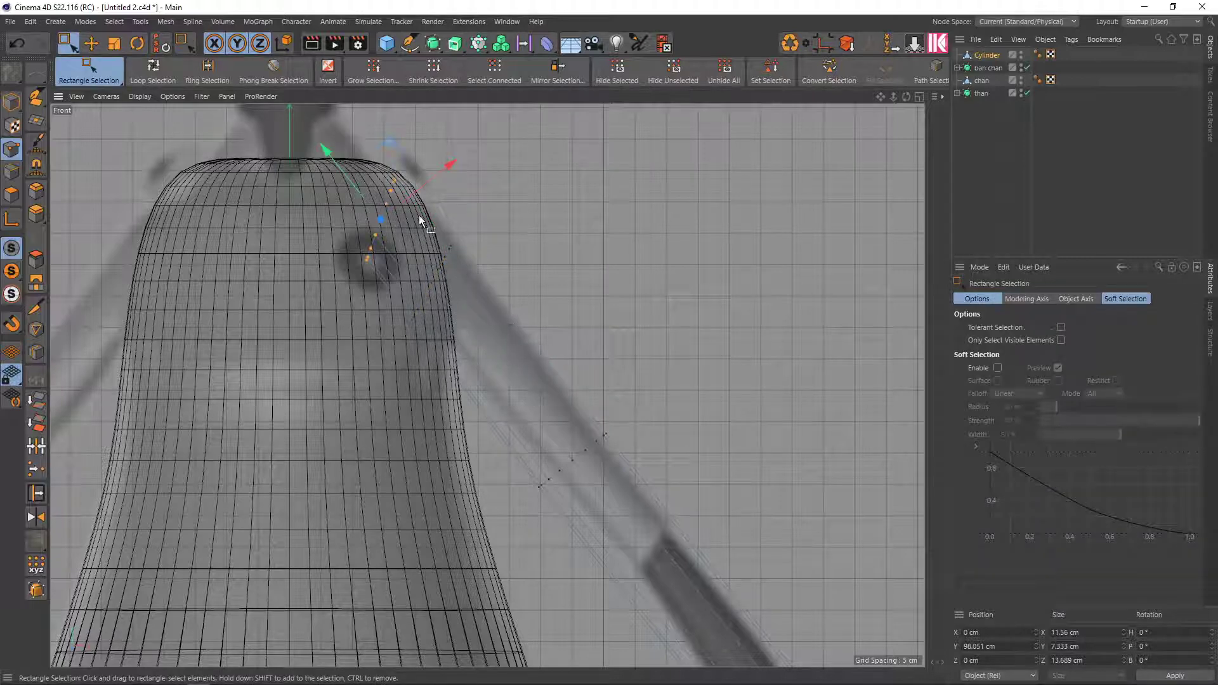
left_click_drag(419, 220, 492, 298)
left_click_drag(449, 371, 394, 271, "shift")
key("t")
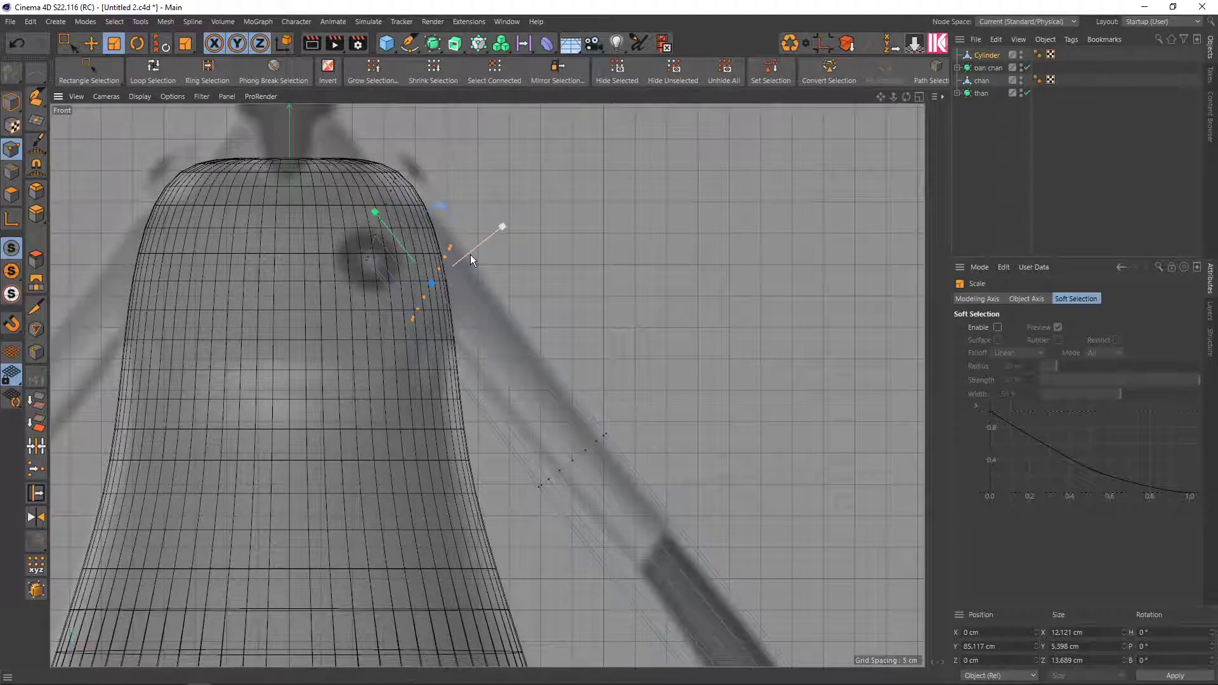
left_click_drag(470, 254, 477, 253)
mouse_move(477, 253)
middle_mouse_down("alt")
mouse_move(546, 354)
mouse_move(461, 277)
middle_mouse_up("alt")
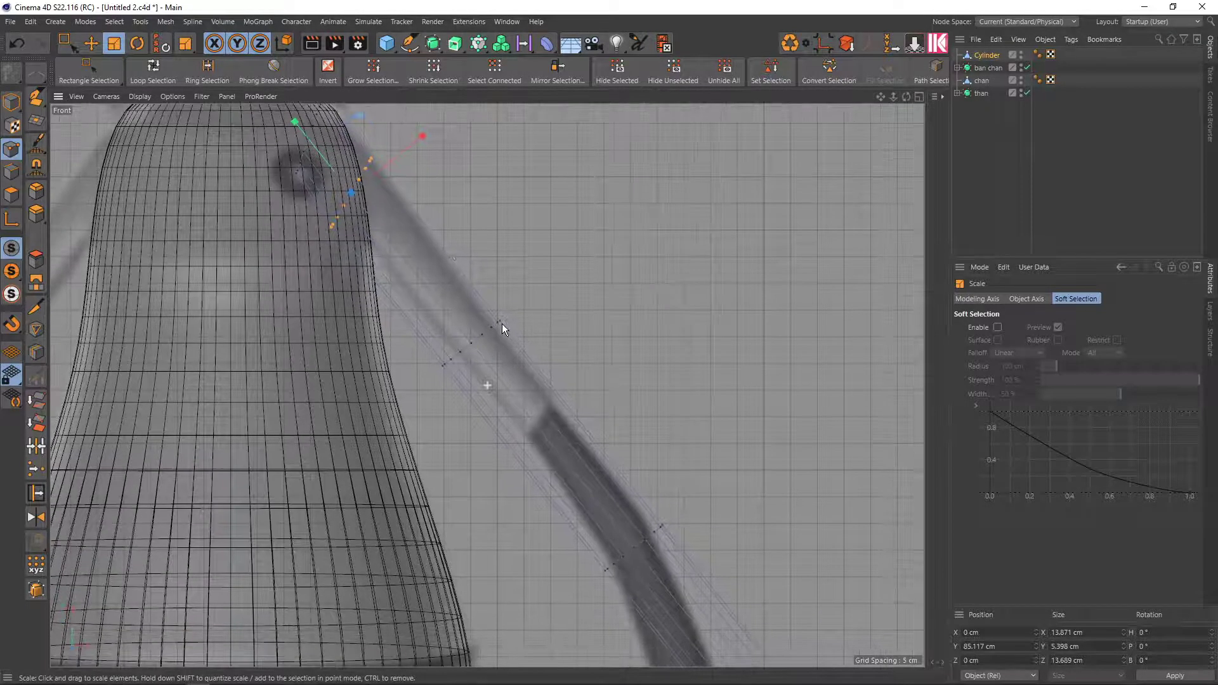
middle_click_drag(501, 324, 510, 349, "alt")
Box-select the next ring of arm points and scale it down to about 86%
key("0")
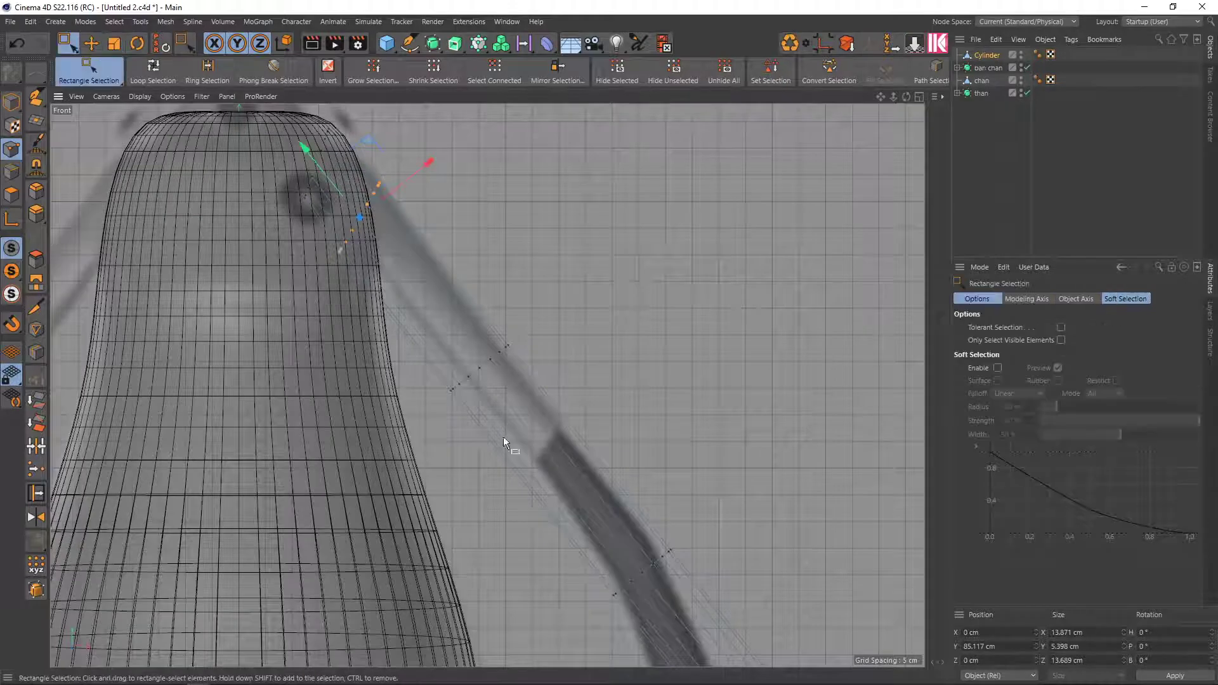
left_click_drag(421, 312, 632, 436)
key("t")
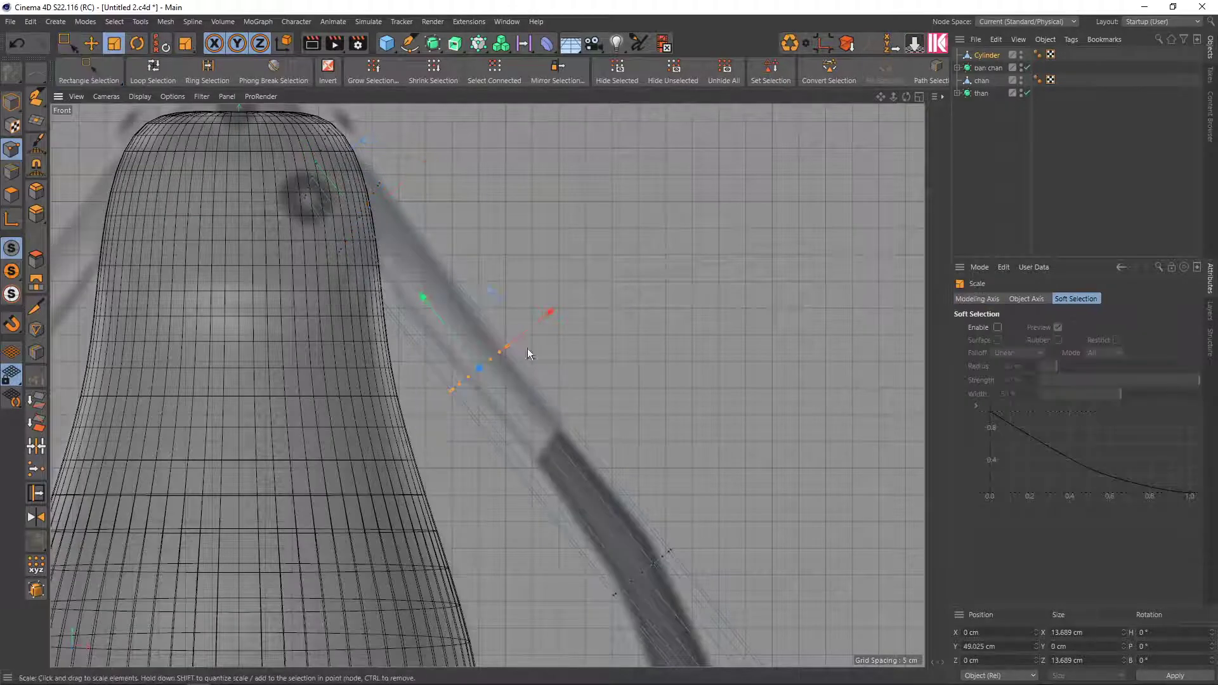
left_click_drag(536, 322, 523, 345)
Narrow the arm ring near the elbow to about 71%
middle_click_drag(525, 406, 477, 304)
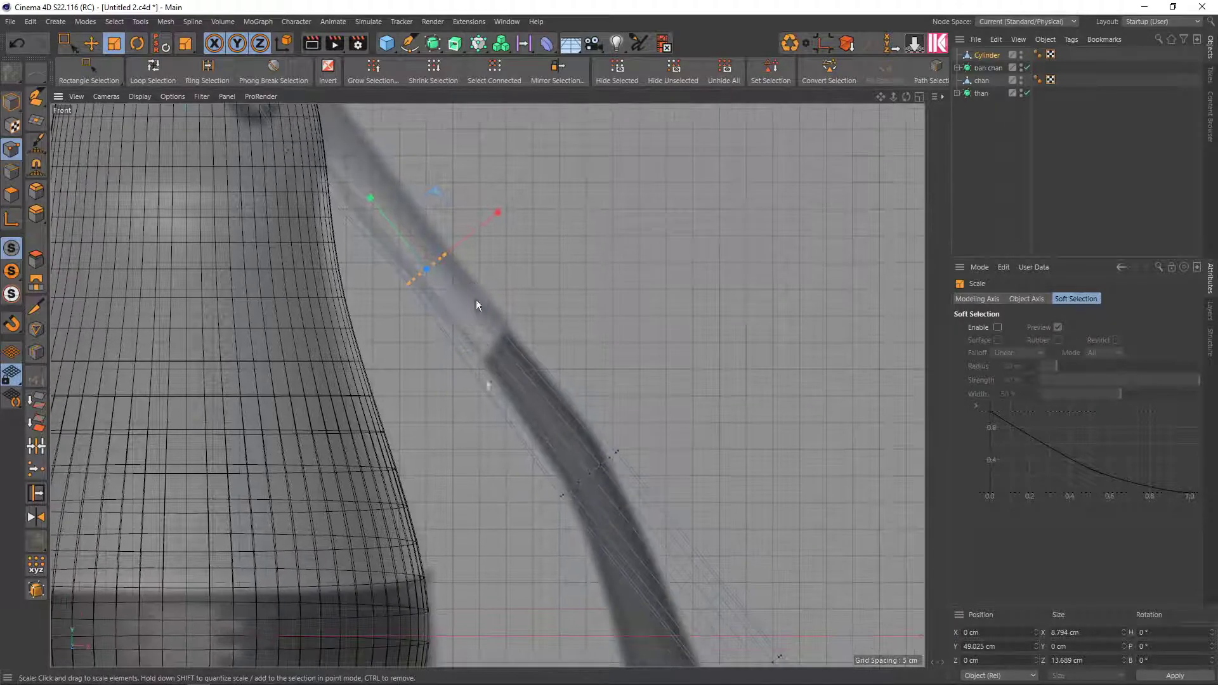
mouse_move(565, 402)
middle_mouse_down()
mouse_move(534, 294)
mouse_move(593, 425)
middle_mouse_up()
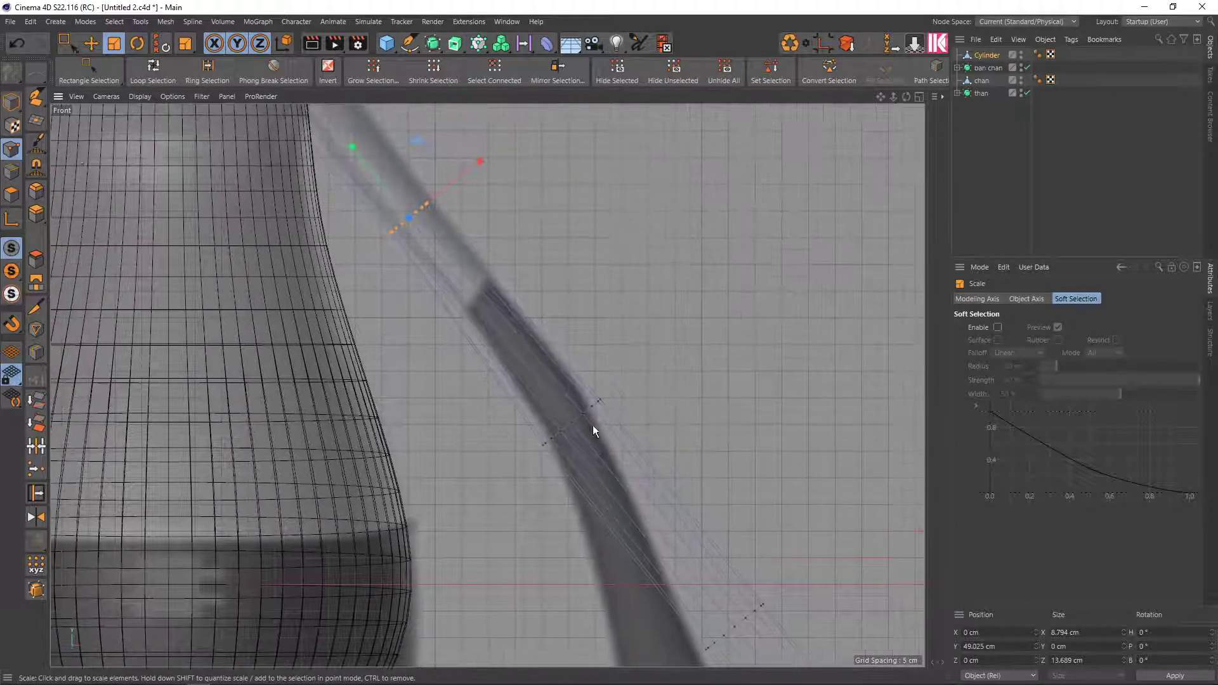
key("0")
left_click_drag(508, 363, 646, 501)
key("t")
left_click_drag(636, 409, 612, 387)
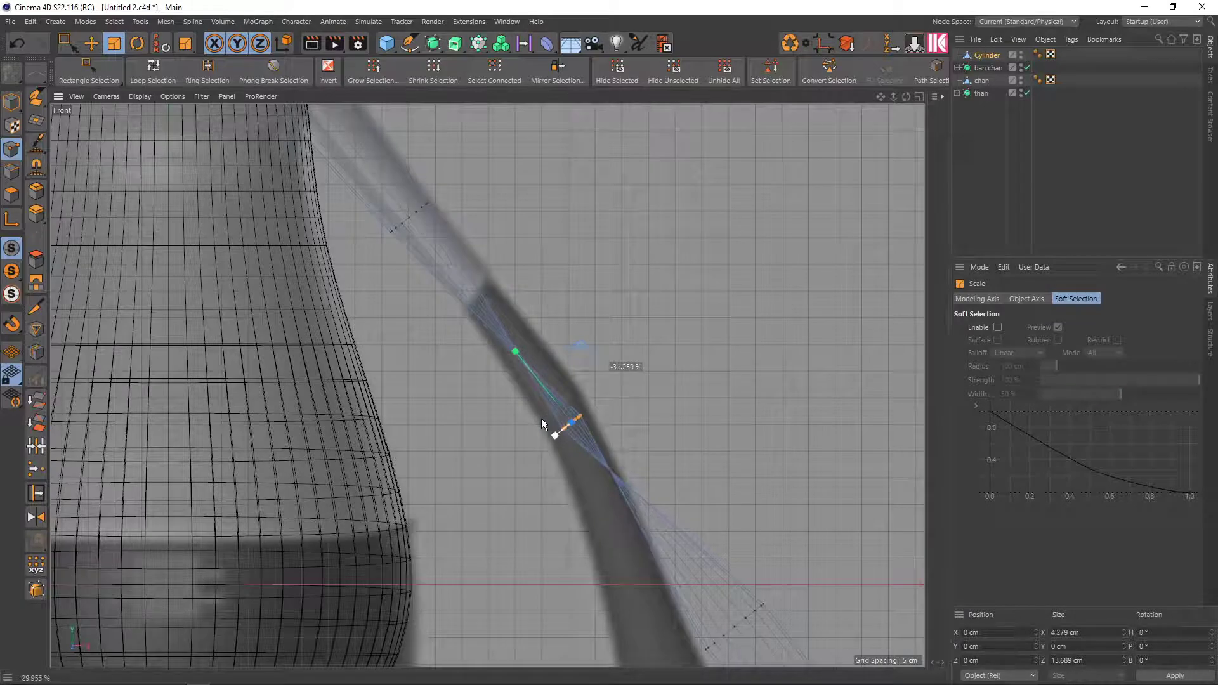
left_click_drag(612, 387, 595, 372)
middle_click_drag(604, 382, 604, 308, "alt")
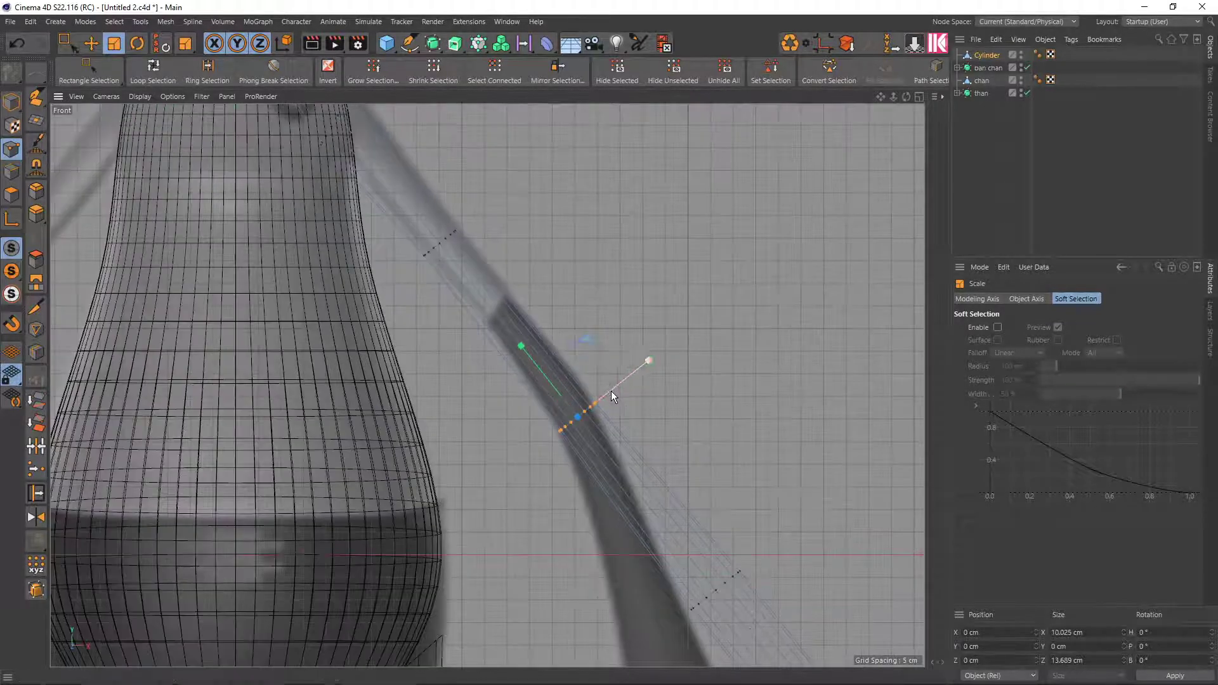
Move the arm's lower end down-left, tilt it about 22°, and widen it to 110%
middle_click_drag(663, 413, 590, 288, "alt")
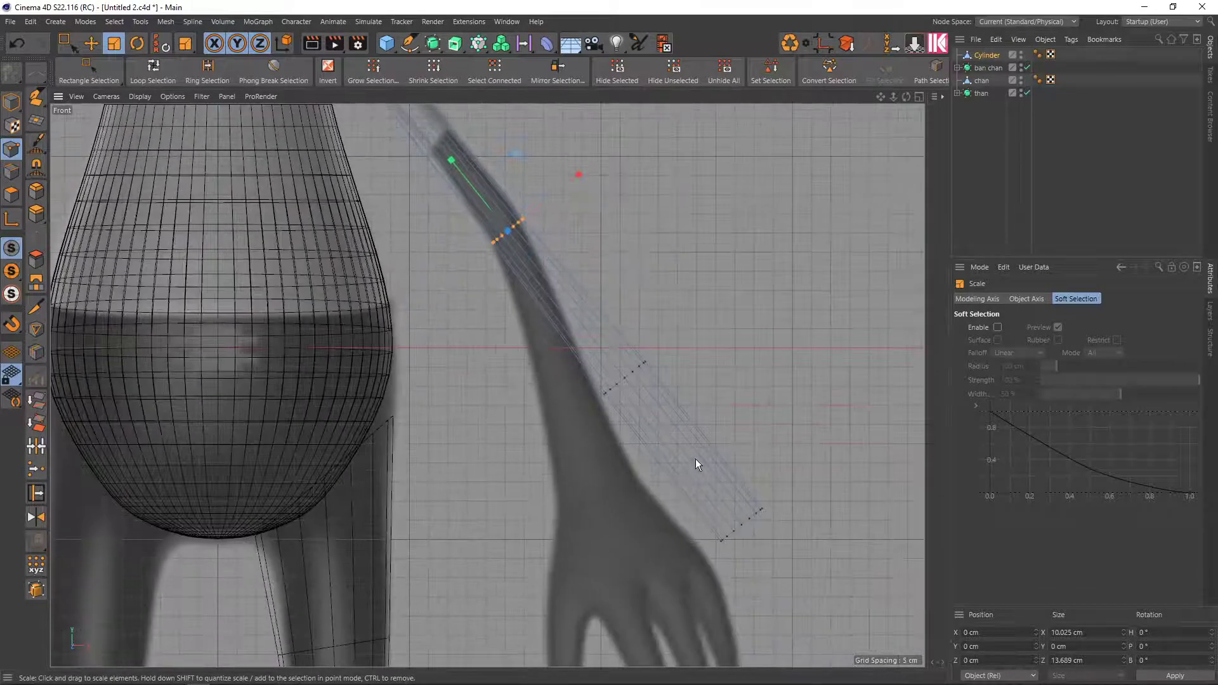
key("0")
left_click_drag(686, 425, 695, 431)
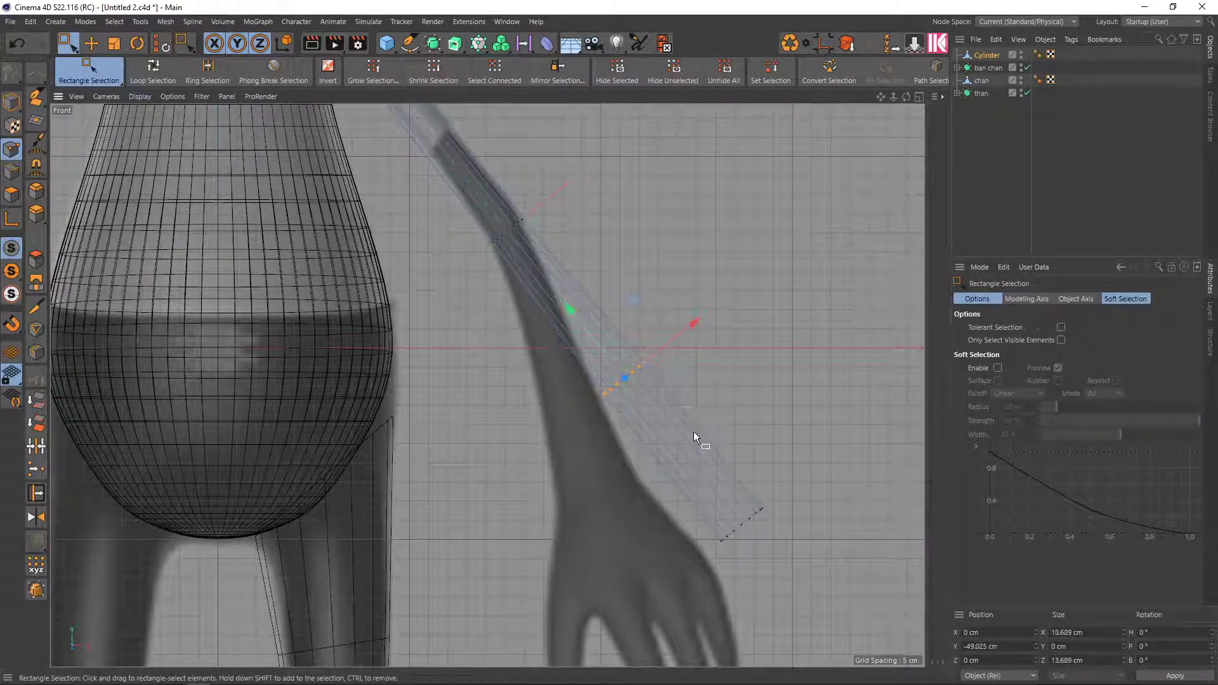
left_click_drag(640, 306, 588, 331)
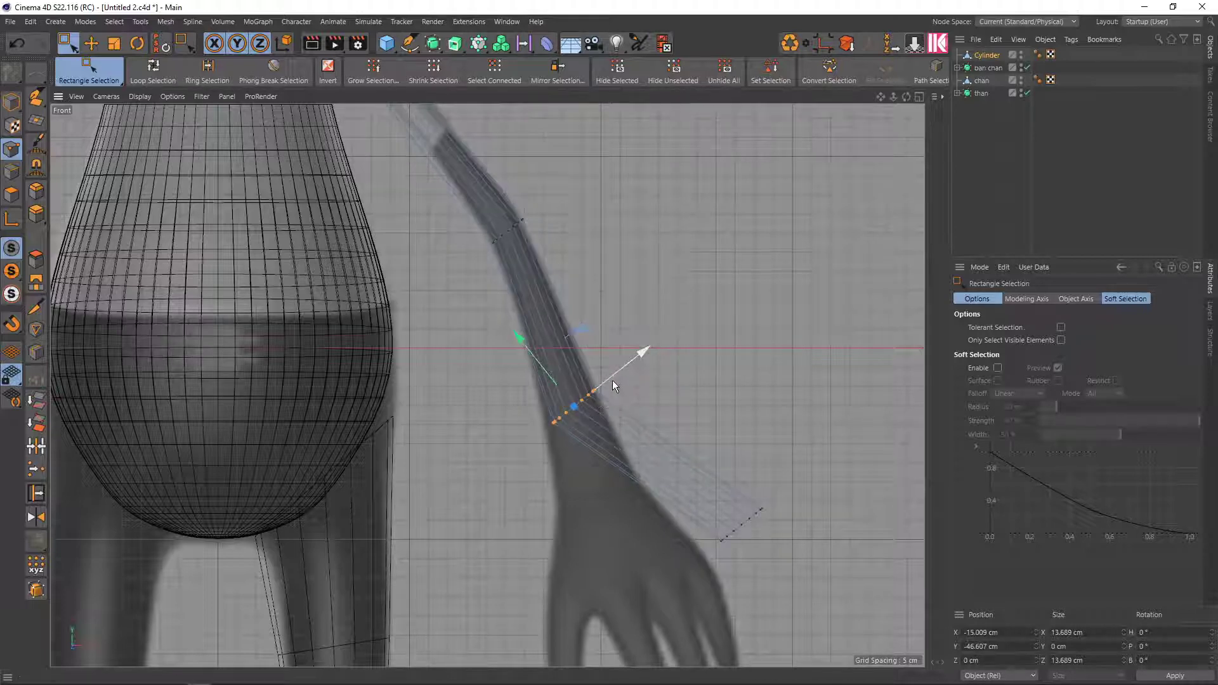
key("r")
left_click_drag(622, 383, 626, 402)
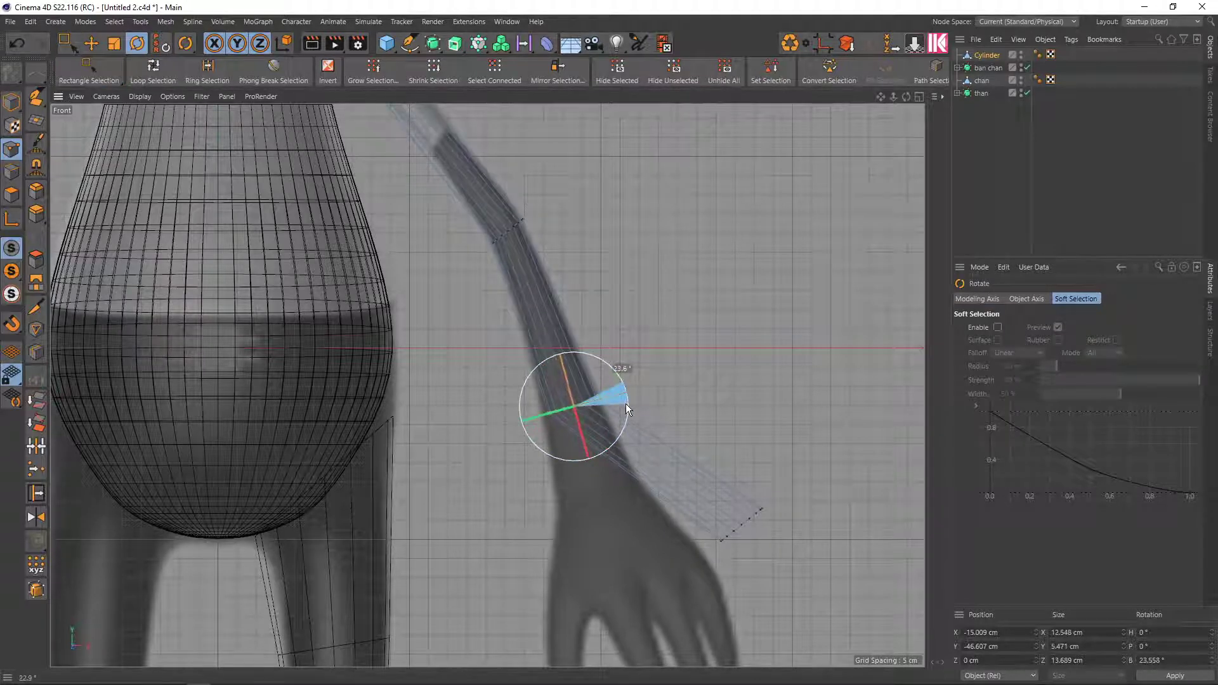
scroll(613, 405, "up", 1)
key("t")
mouse_move(608, 402)
left_mouse_down()
mouse_move(621, 370)
mouse_move(700, 352)
left_mouse_up()
scroll(597, 333, "up", 1)
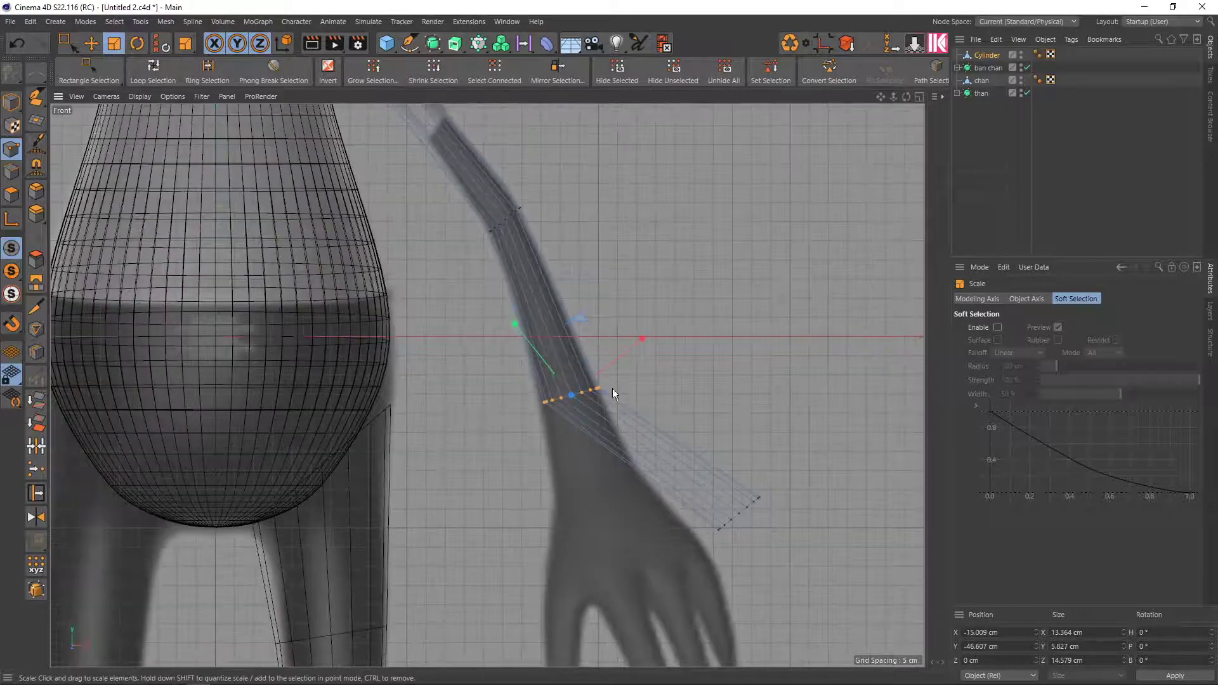
middle_click_drag(613, 390, 623, 302, "alt")
Pull the arm's end points down to the wrist and rotate them to match it
key("0")
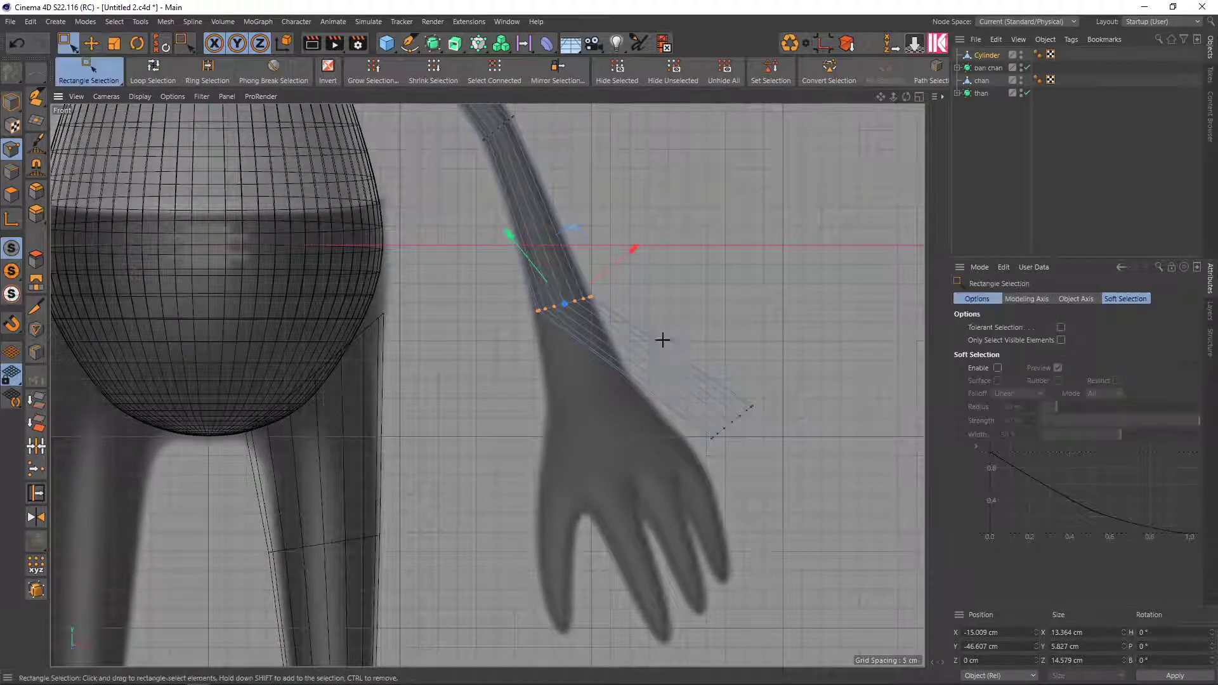
left_click_drag(663, 340, 793, 494)
key("e")
mouse_move(732, 363)
left_mouse_down()
mouse_move(620, 397)
mouse_move(632, 397)
left_mouse_up()
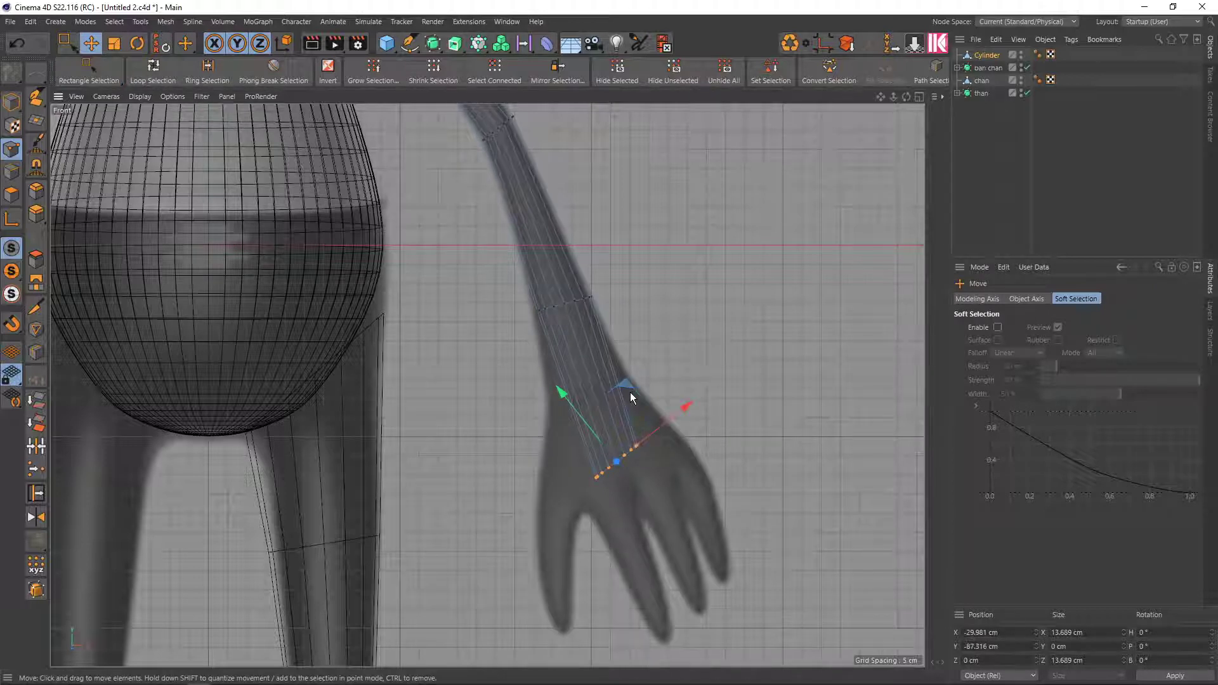
key("r")
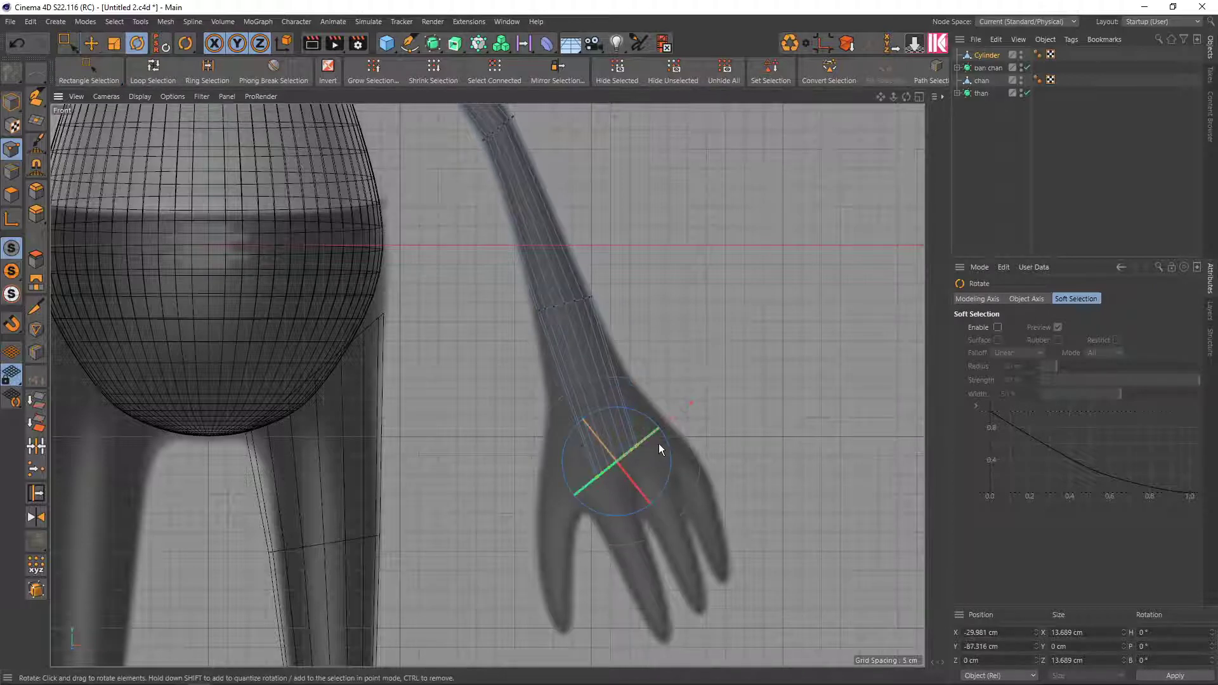
mouse_move(659, 440)
left_mouse_down()
mouse_move(666, 461)
mouse_move(750, 351)
left_mouse_up()
Refine the wrist end's angle and nudge it up so it spans 33.813 cm over the hand
key("t")
key("r")
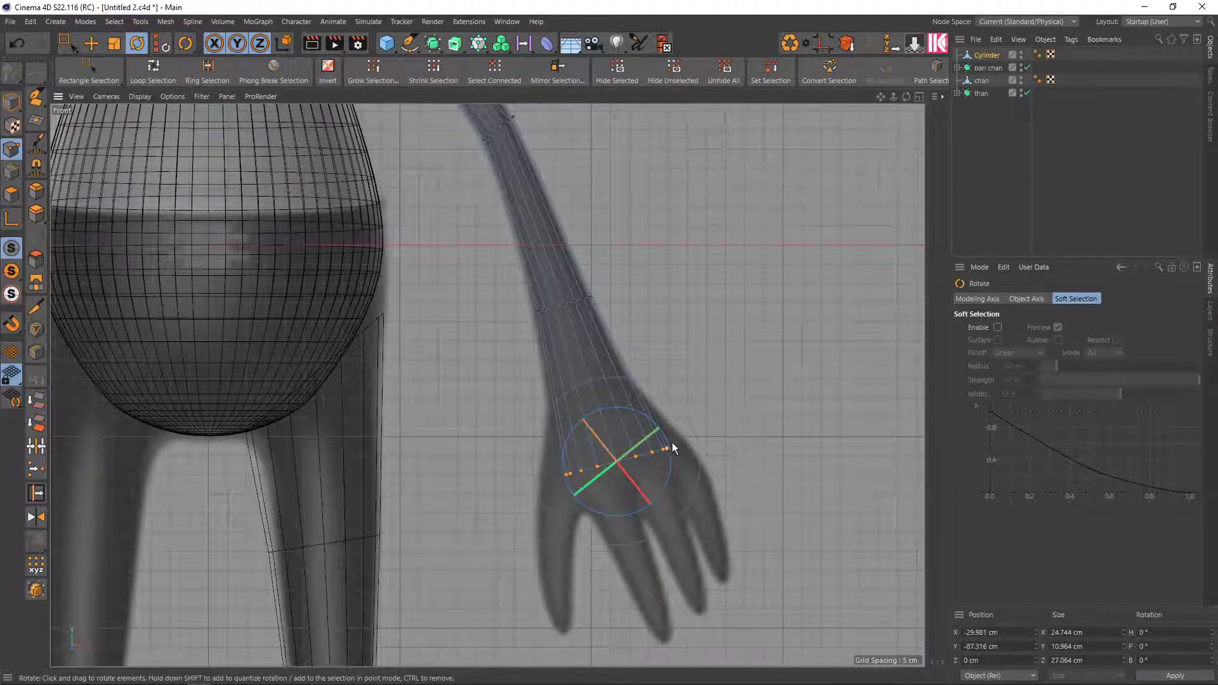
left_click_drag(672, 443, 895, 369)
key("e")
key("t")
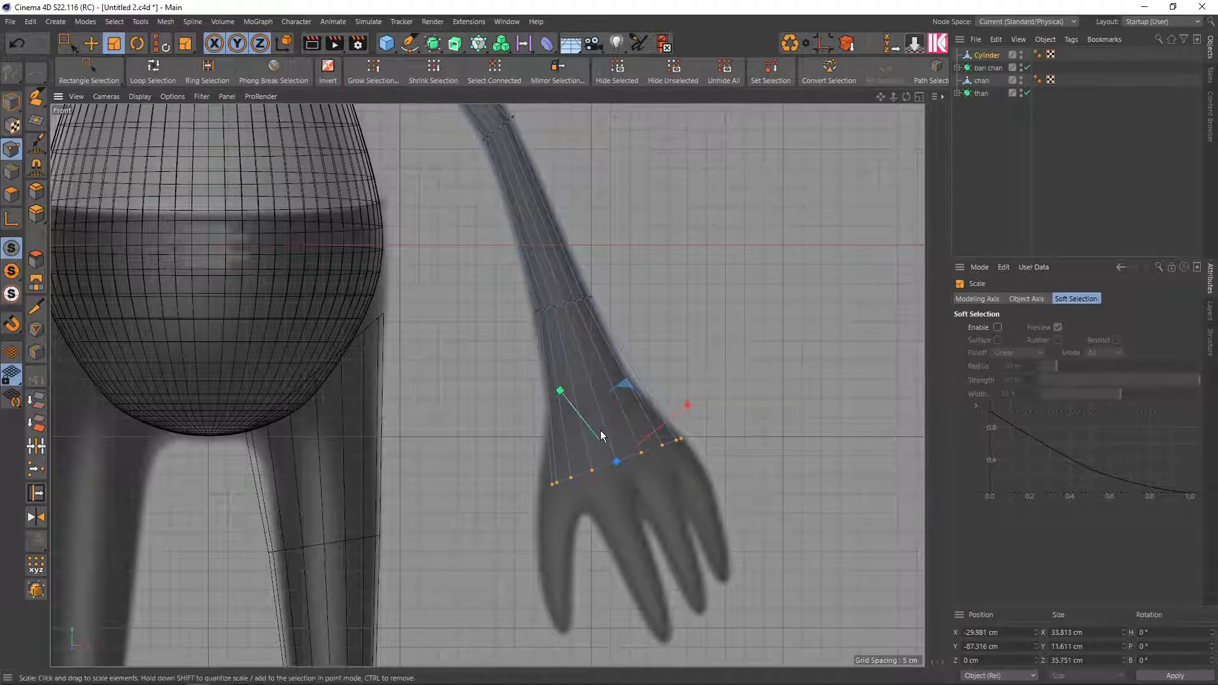
key("e")
left_click_drag(600, 430, 622, 371)
scroll(578, 391, "up", 2)
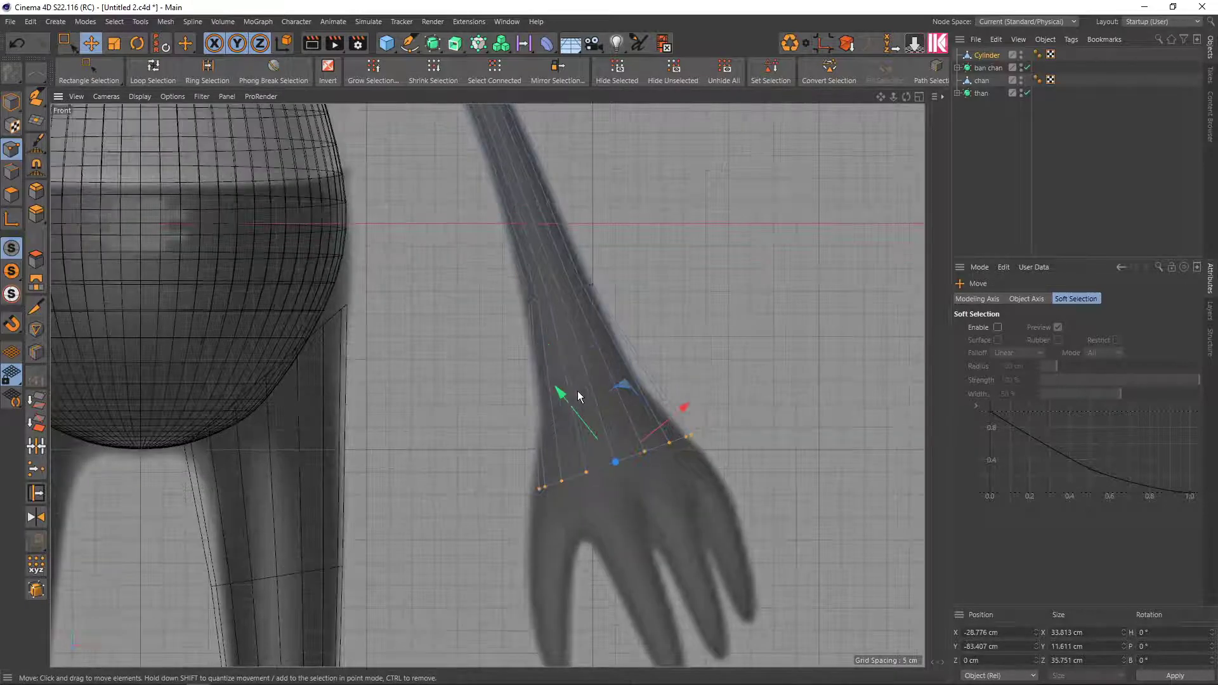
key("k")
key("l")
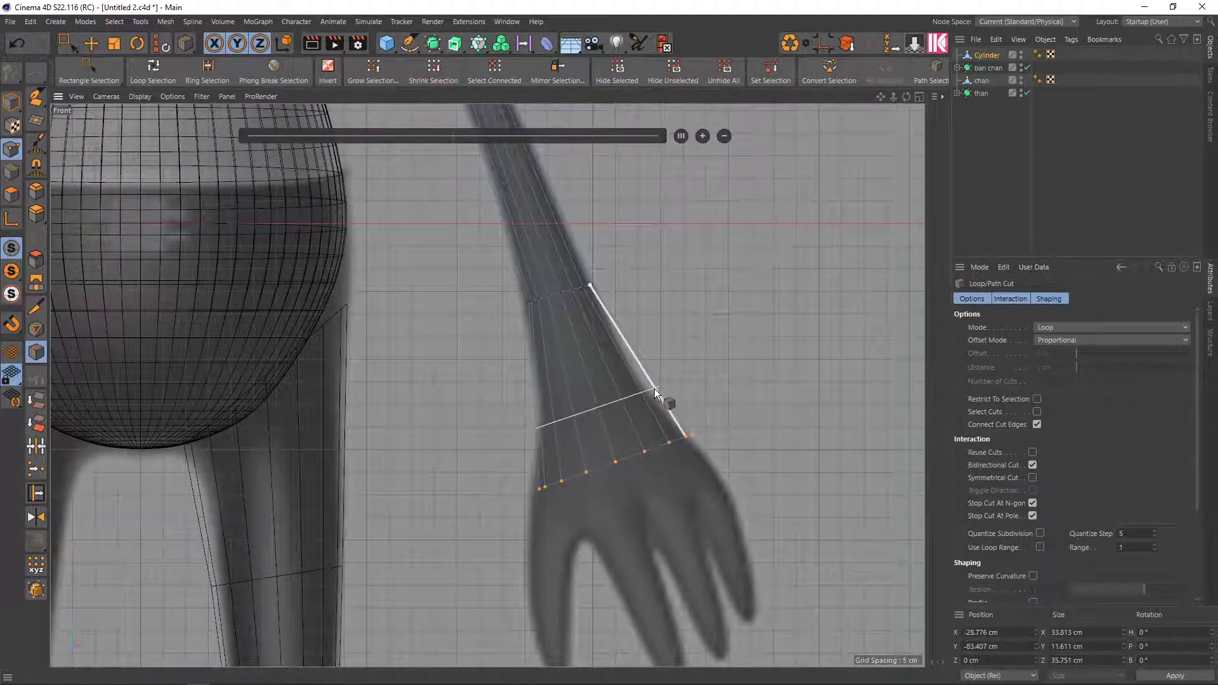
Add an edge loop near the wrist and shrink its points slightly
left_click(649, 379)
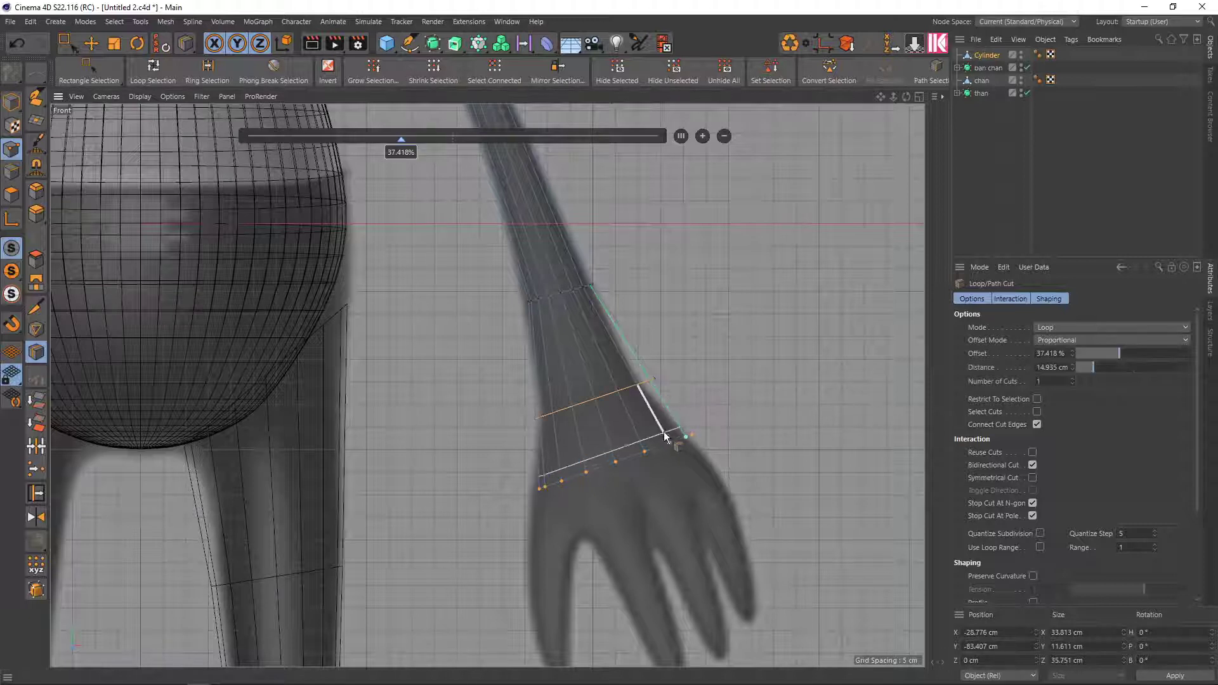
key("0")
left_click_drag(490, 362, 680, 403)
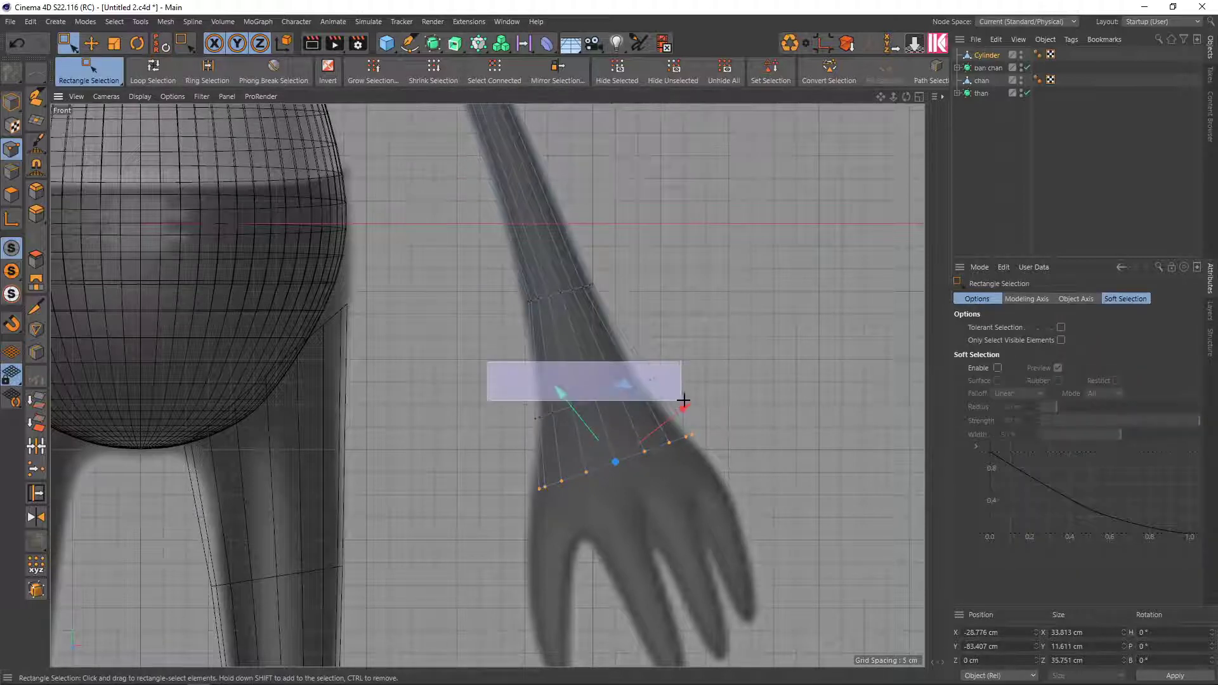
left_click_drag(492, 373, 576, 428, "shift")
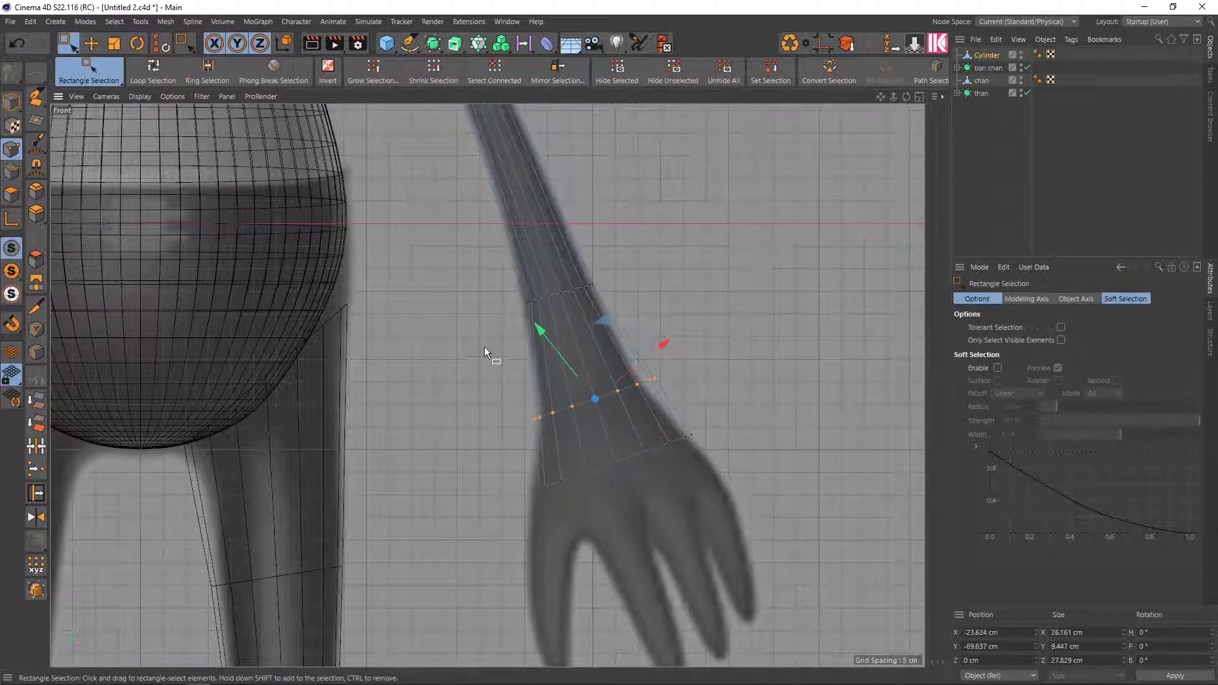
left_click_drag(484, 346, 758, 424)
left_click_drag(483, 372, 610, 439, "shift")
key("t")
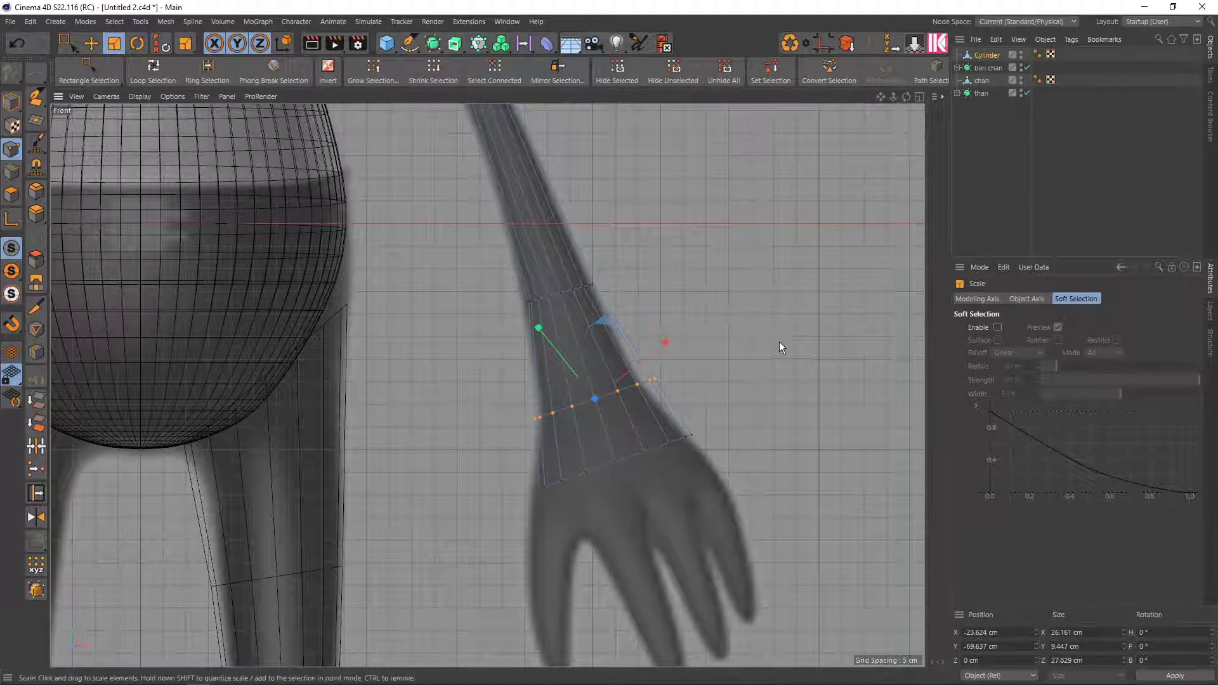
left_click_drag(779, 341, 695, 372)
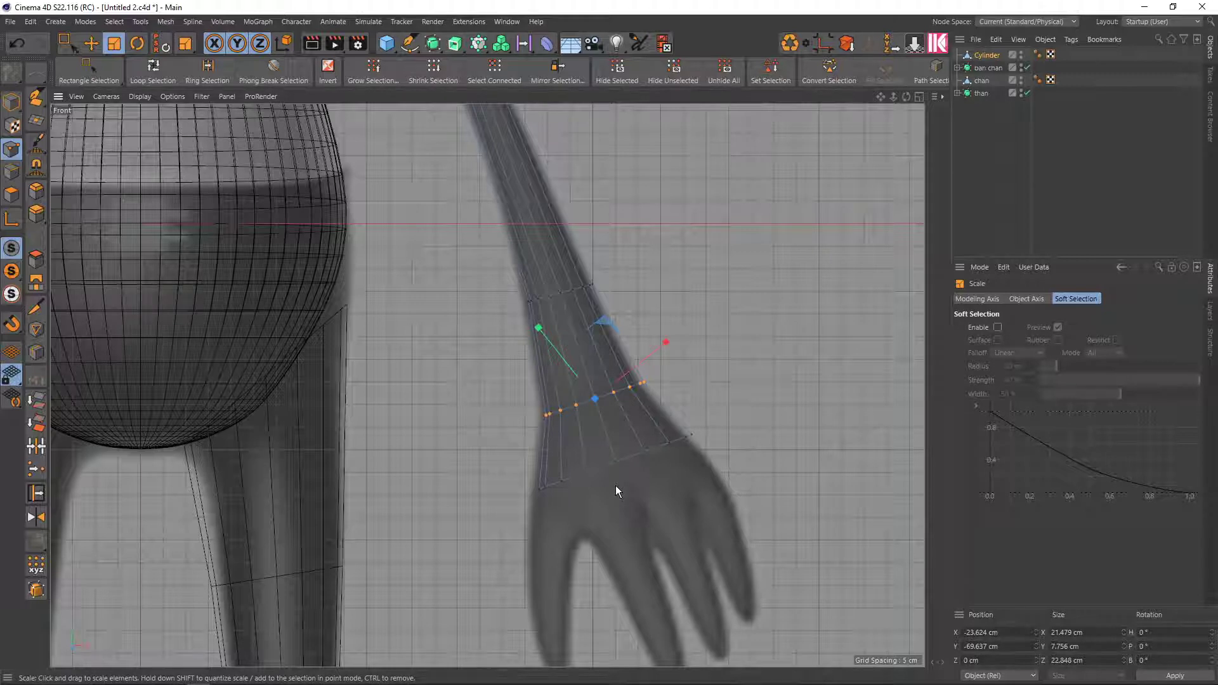
Cut another wrist loop, then lasso-select the wrist ring and widen it
key("k")
key("l")
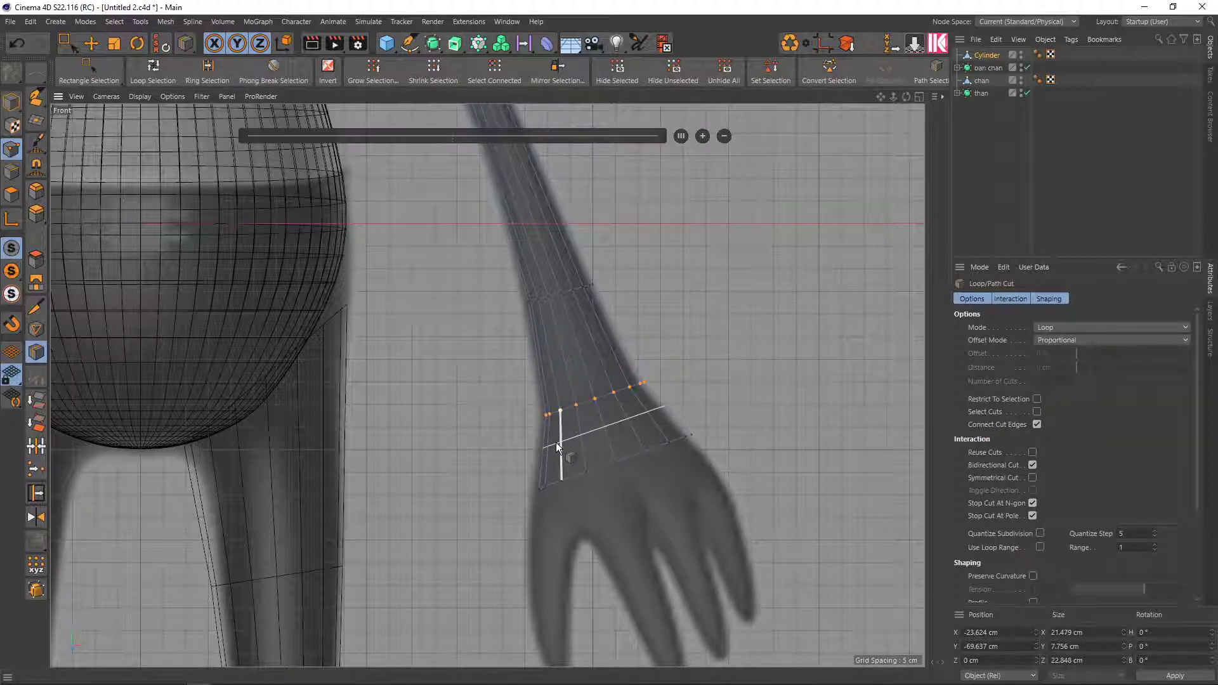
key("0")
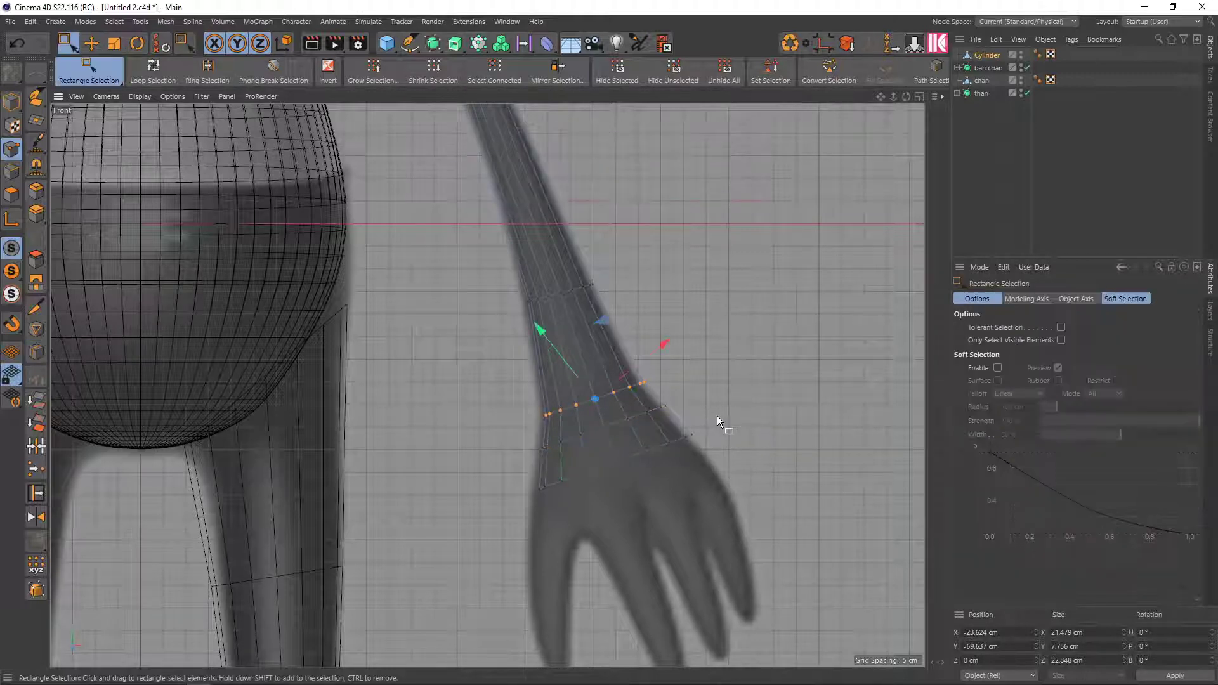
mouse_move(721, 413)
left_mouse_down()
mouse_move(640, 393)
mouse_move(494, 458)
left_mouse_up()
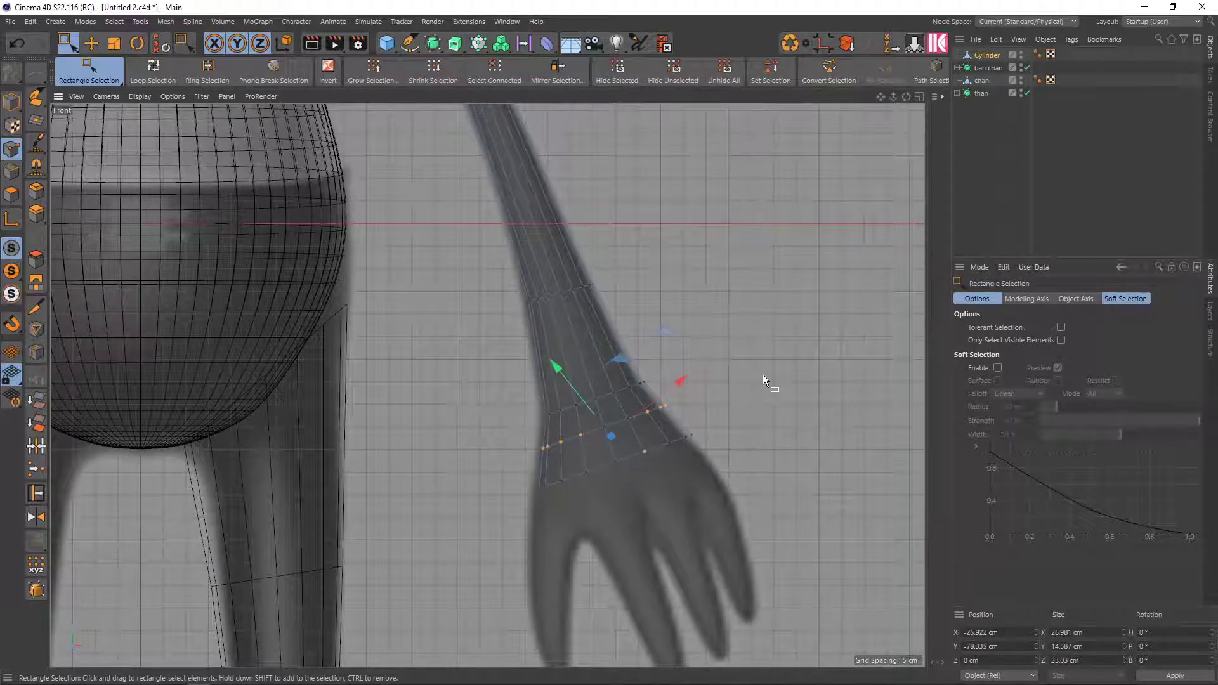
left_click(119, 81)
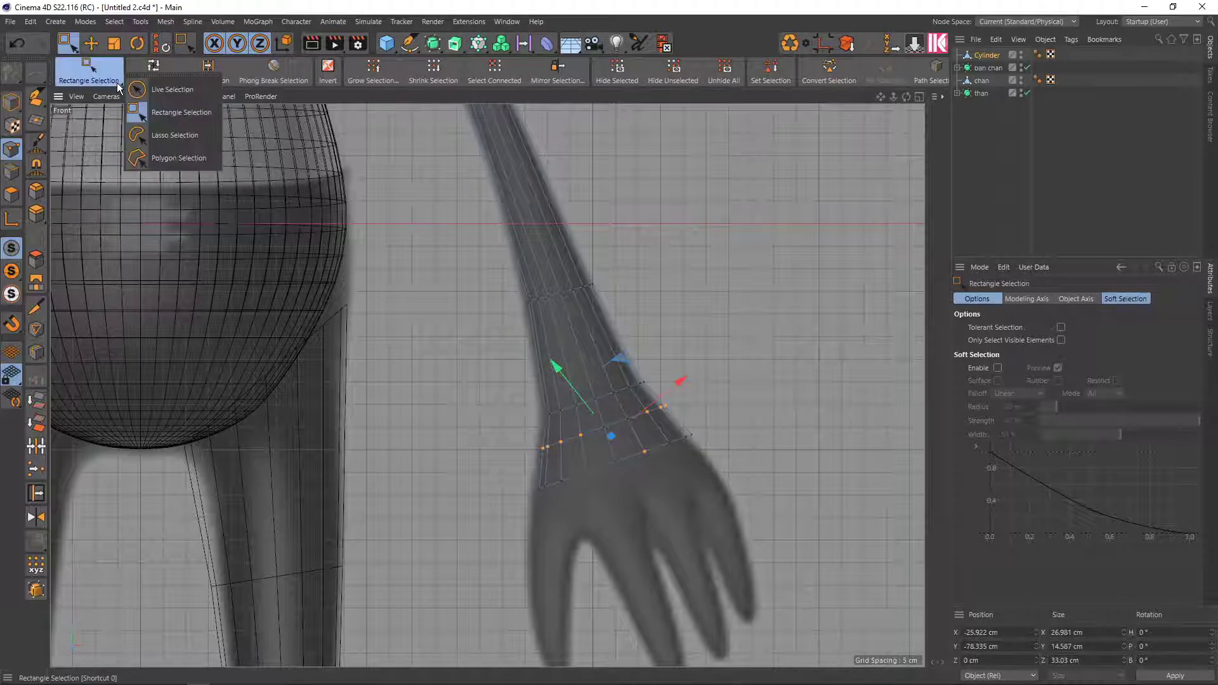
left_click(170, 135)
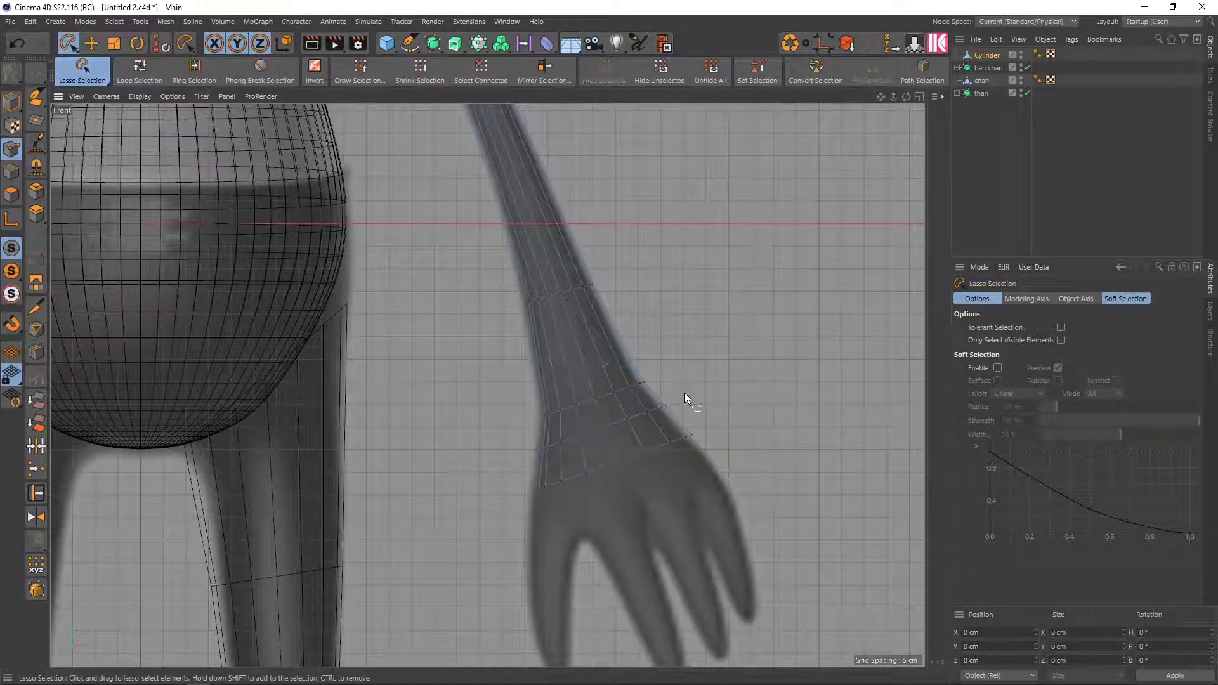
mouse_move(651, 403)
left_mouse_down()
mouse_move(712, 381)
mouse_move(693, 406)
mouse_move(653, 384)
left_mouse_up()
key("t")
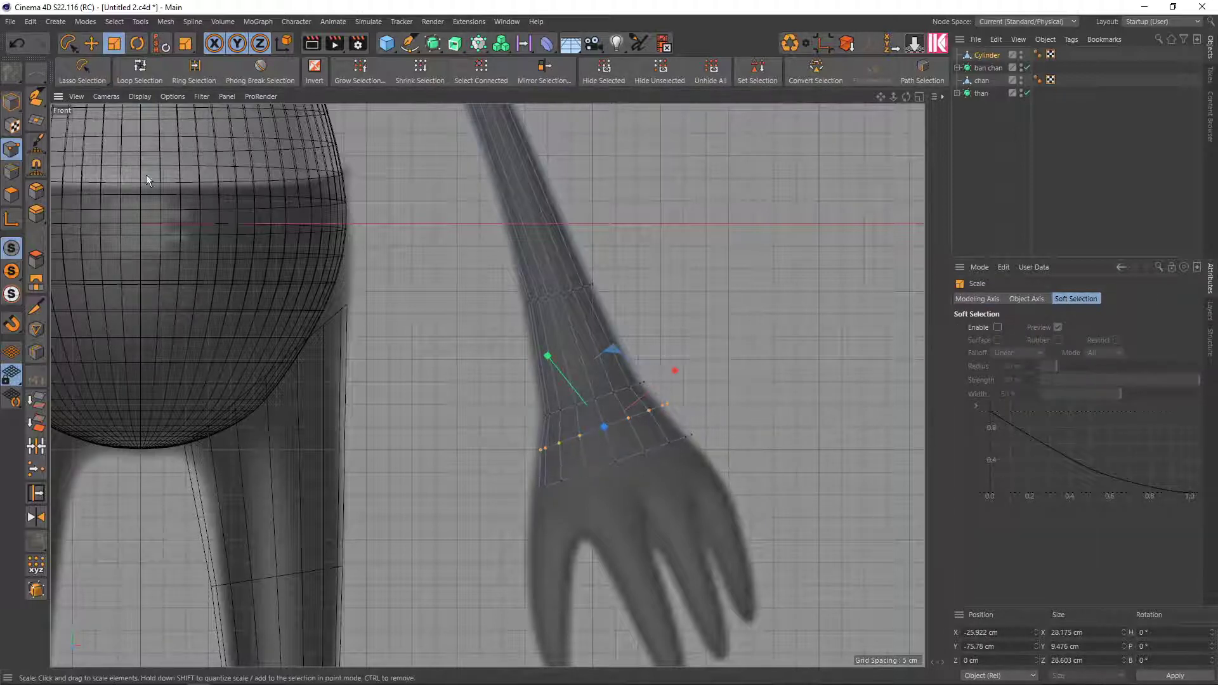
left_click(86, 81)
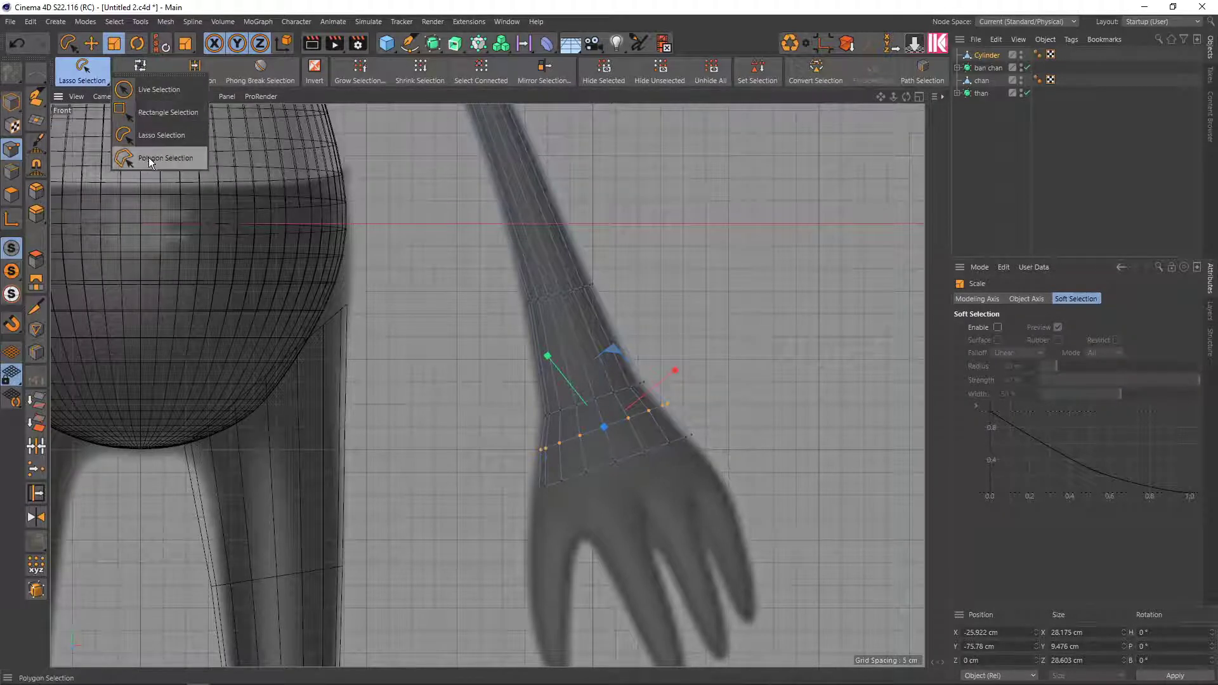
left_click(829, 338)
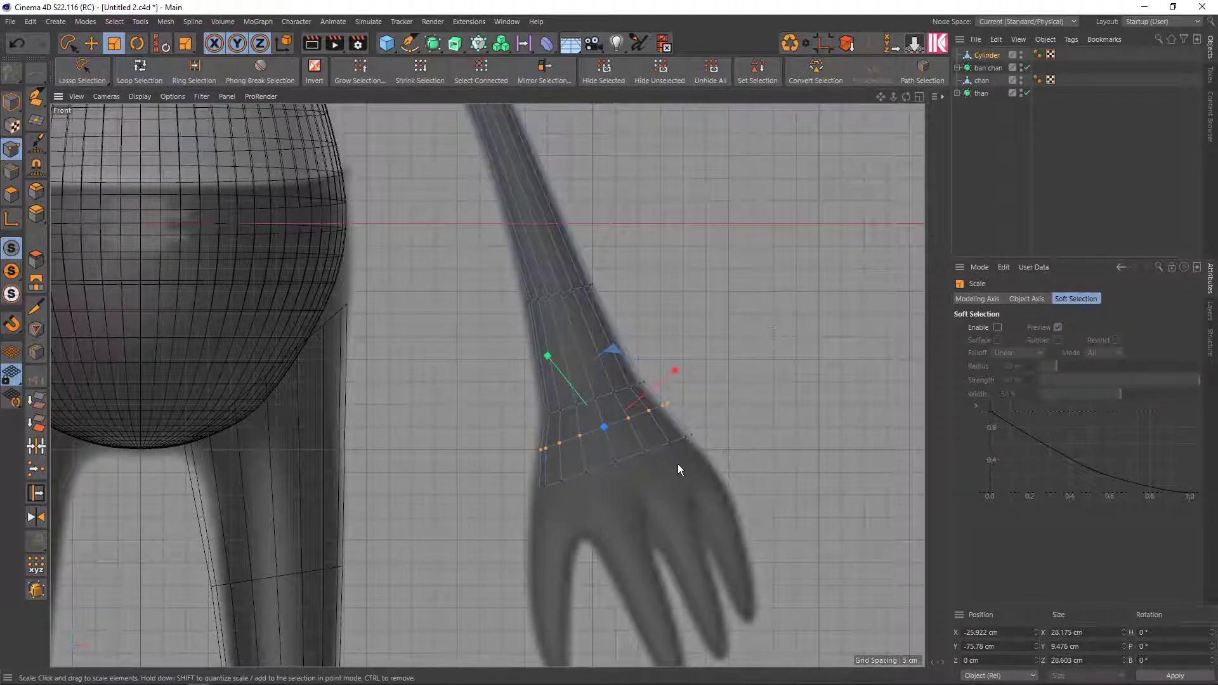
Enlarge the ring nearest the hand to 105%, shift it toward the hand, then undo the shift
key("0")
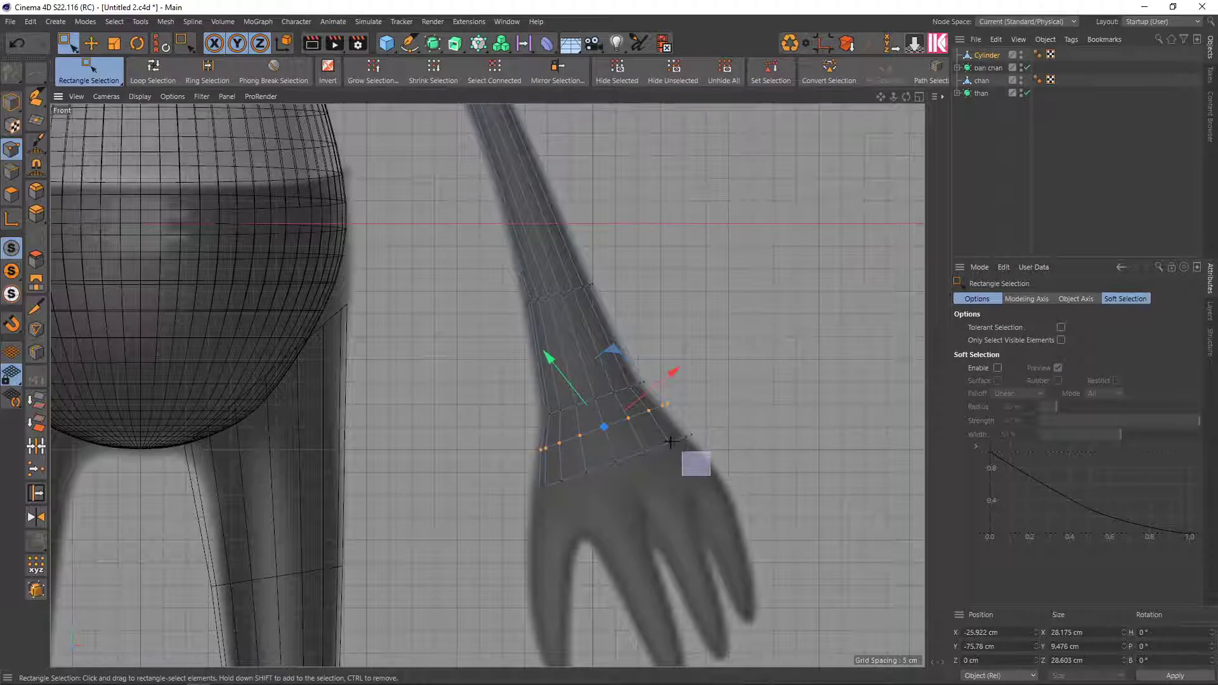
mouse_move(712, 477)
left_mouse_down()
mouse_move(649, 420)
mouse_move(590, 479)
mouse_move(488, 458)
left_mouse_up()
key("t")
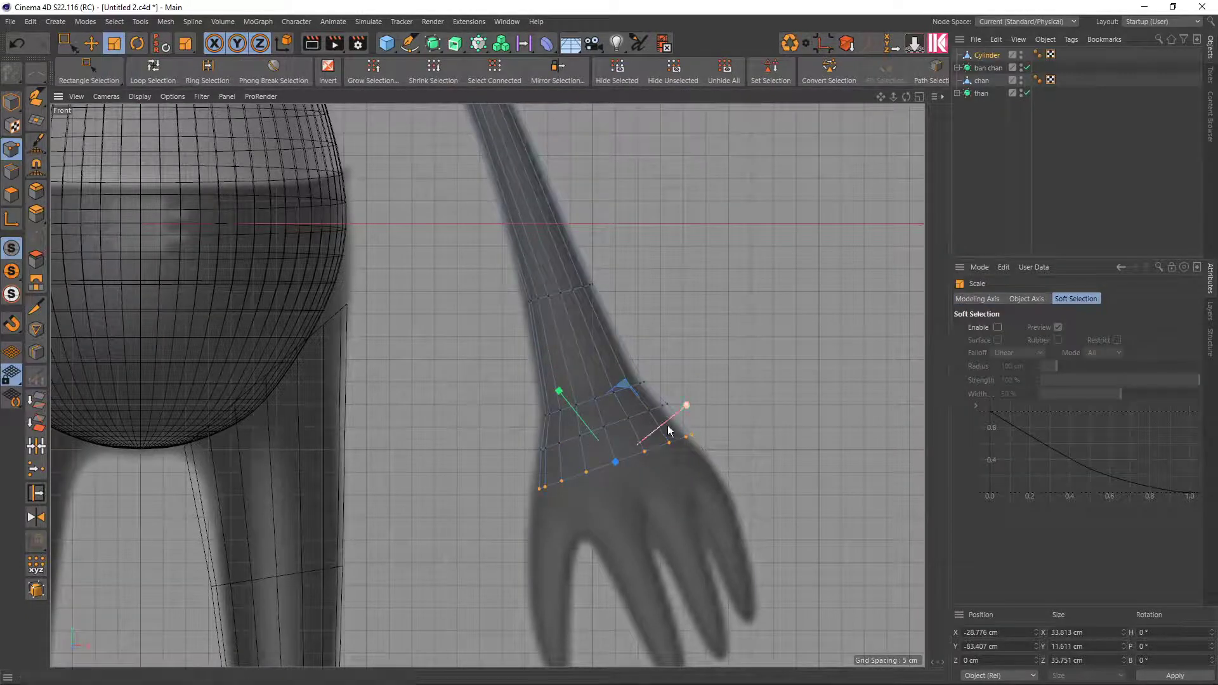
left_click_drag(699, 436, 759, 404)
key("e")
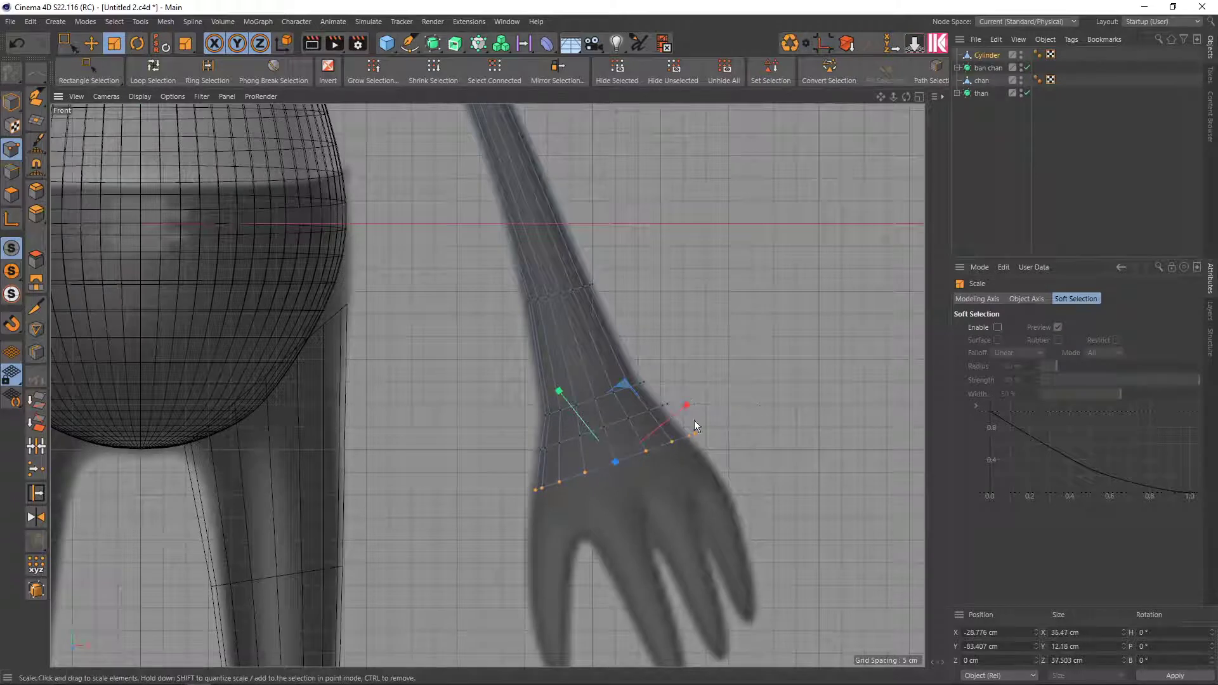
left_click_drag(683, 417, 651, 413)
key("0")
key("ctrl+z")
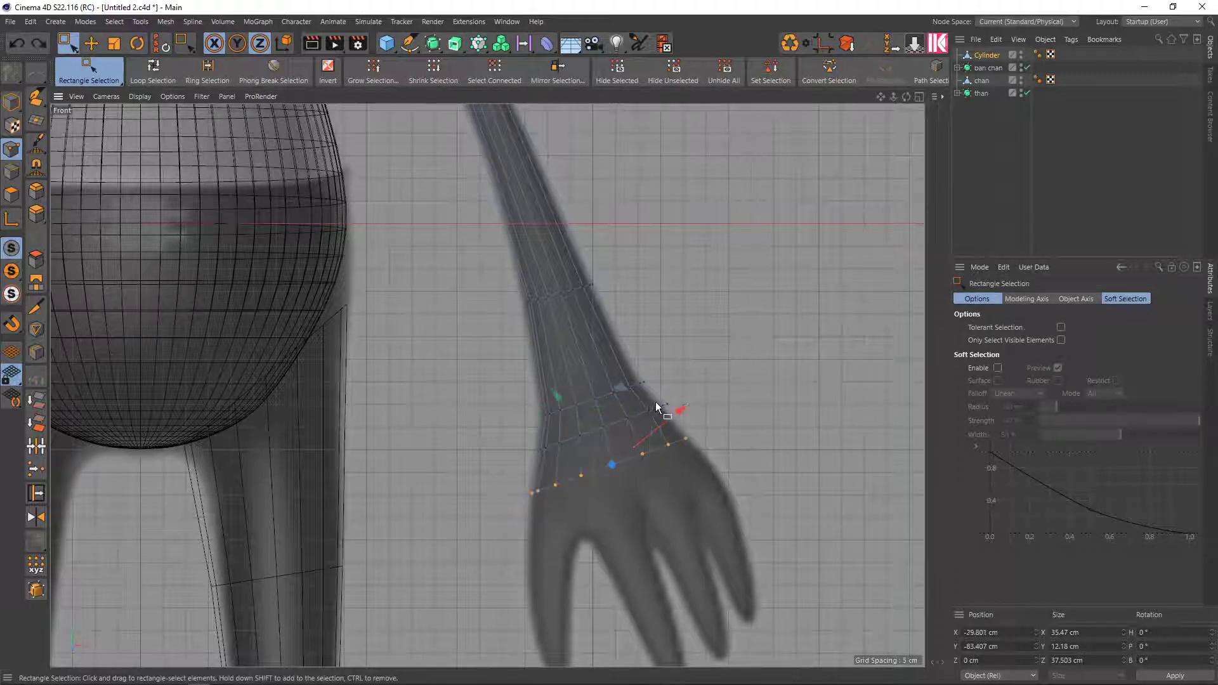
Select a higher wrist ring with Live Selection, including hidden points, and nudge it down-left
key("9")
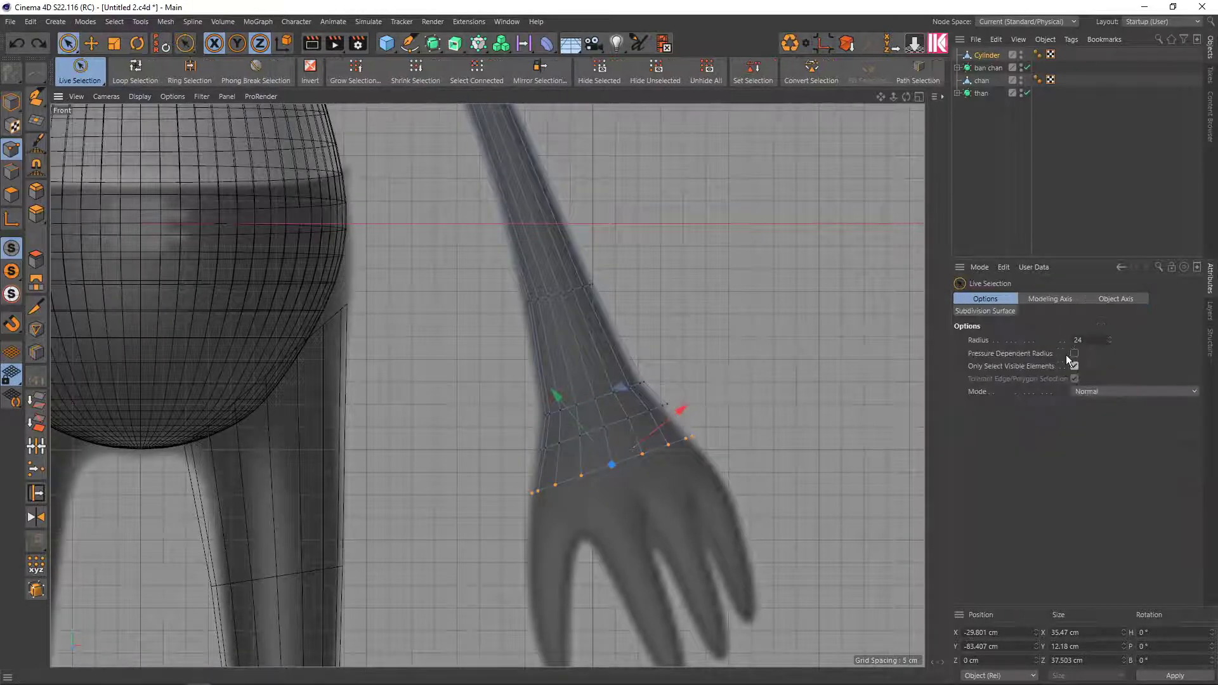
left_click(1074, 366)
left_click_drag(708, 402, 524, 453)
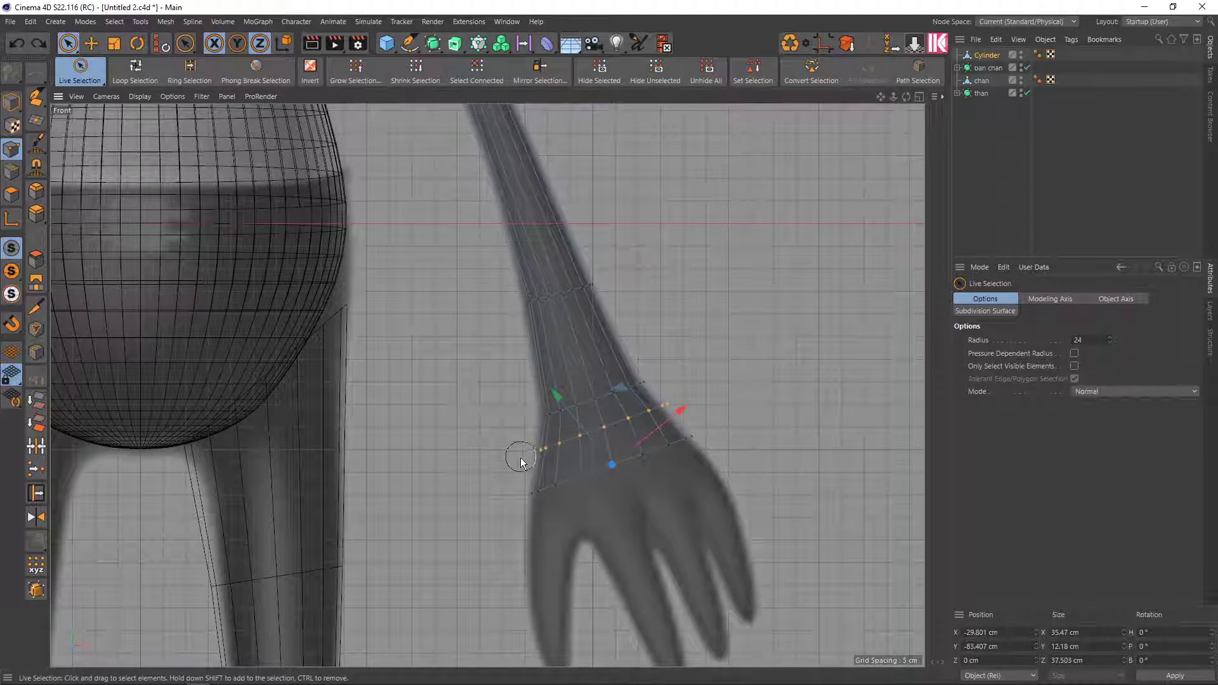
left_click_drag(649, 404, 631, 399)
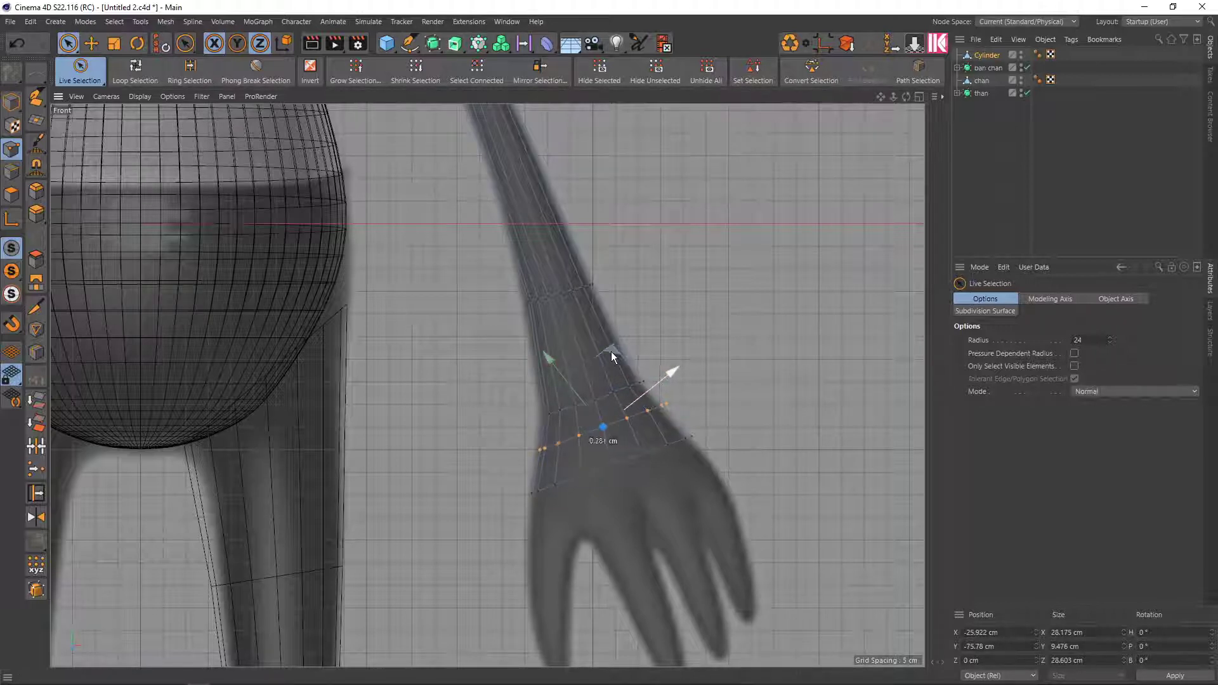
scroll(631, 397, "down", 3)
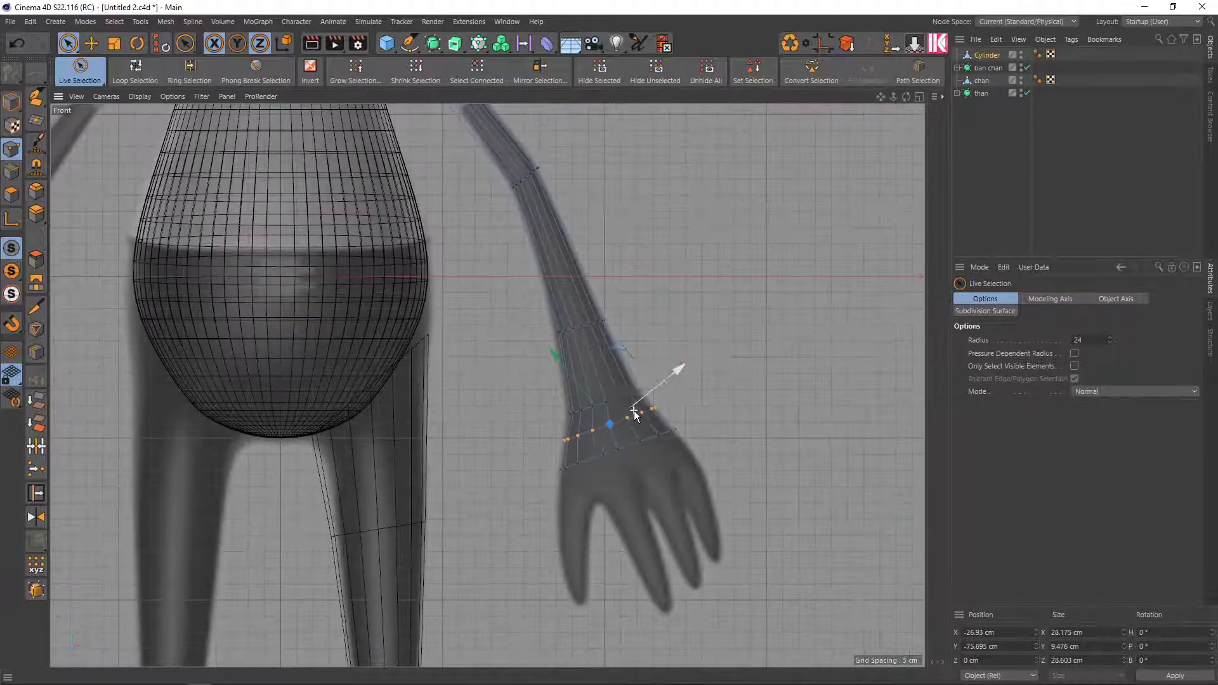
scroll(631, 406, "down", 2)
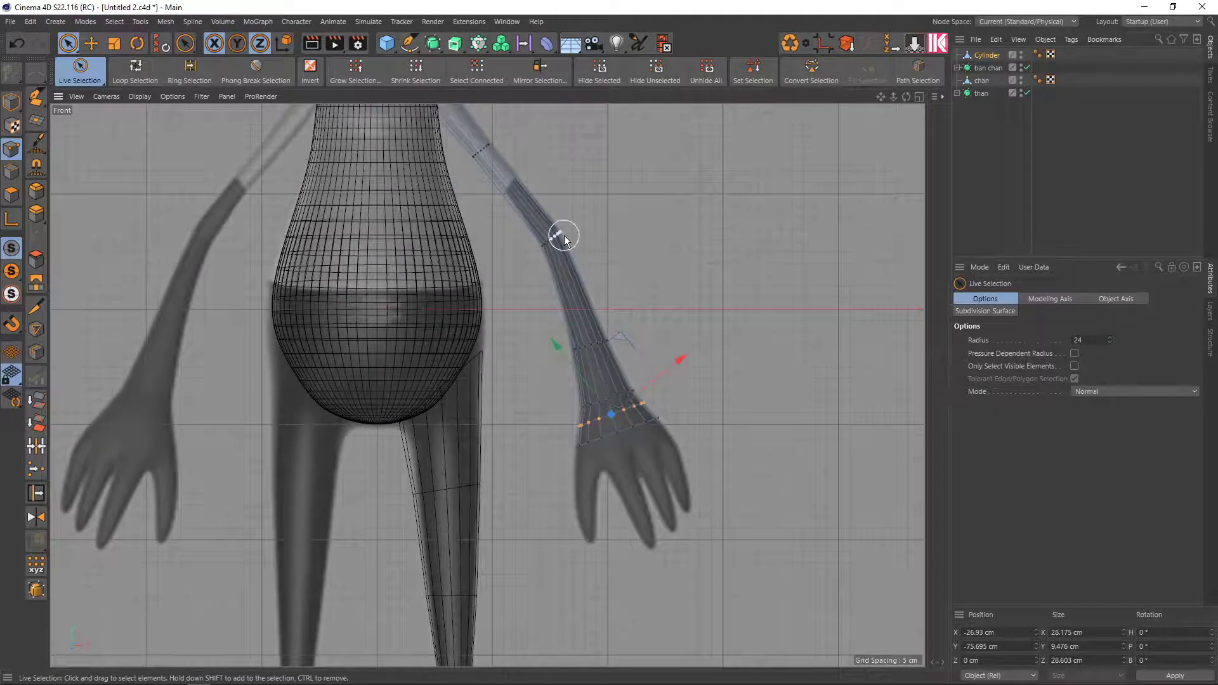
middle_click_drag(546, 217, 584, 347, "alt")
scroll(544, 280, "up", 3)
scroll(543, 280, "up", 2)
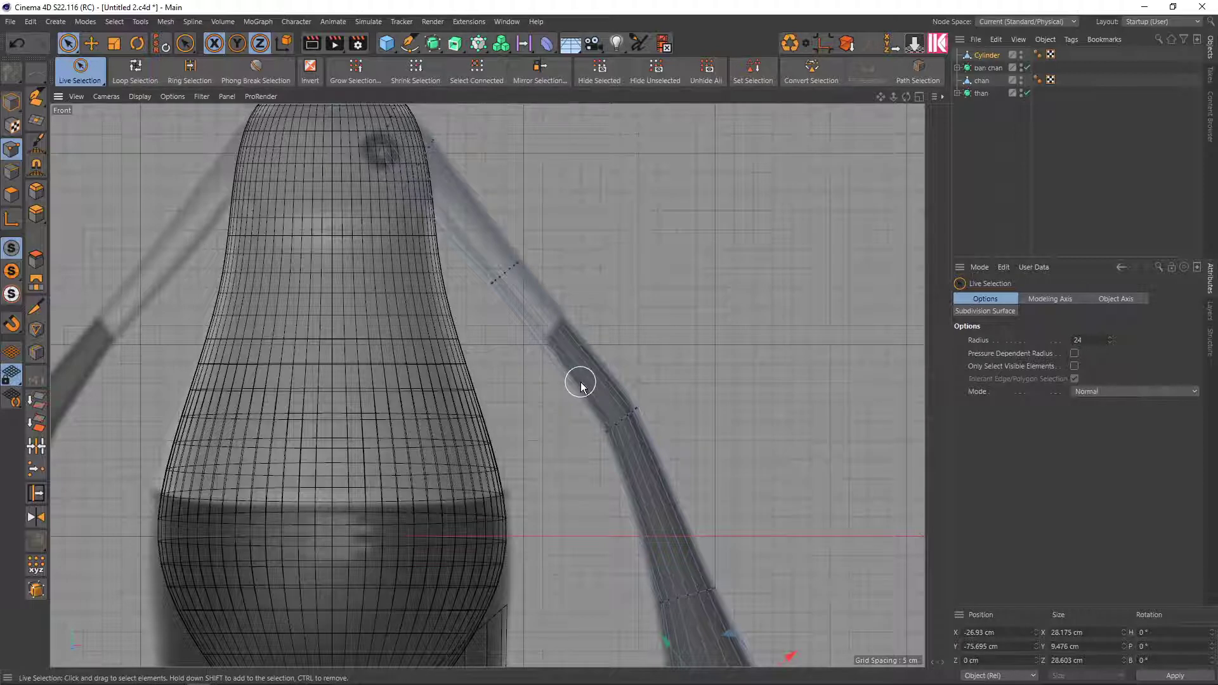
middle_click(579, 323)
In the enlarged side view, shift the shoulder ring and the next ring backward in depth
middle_click(291, 476)
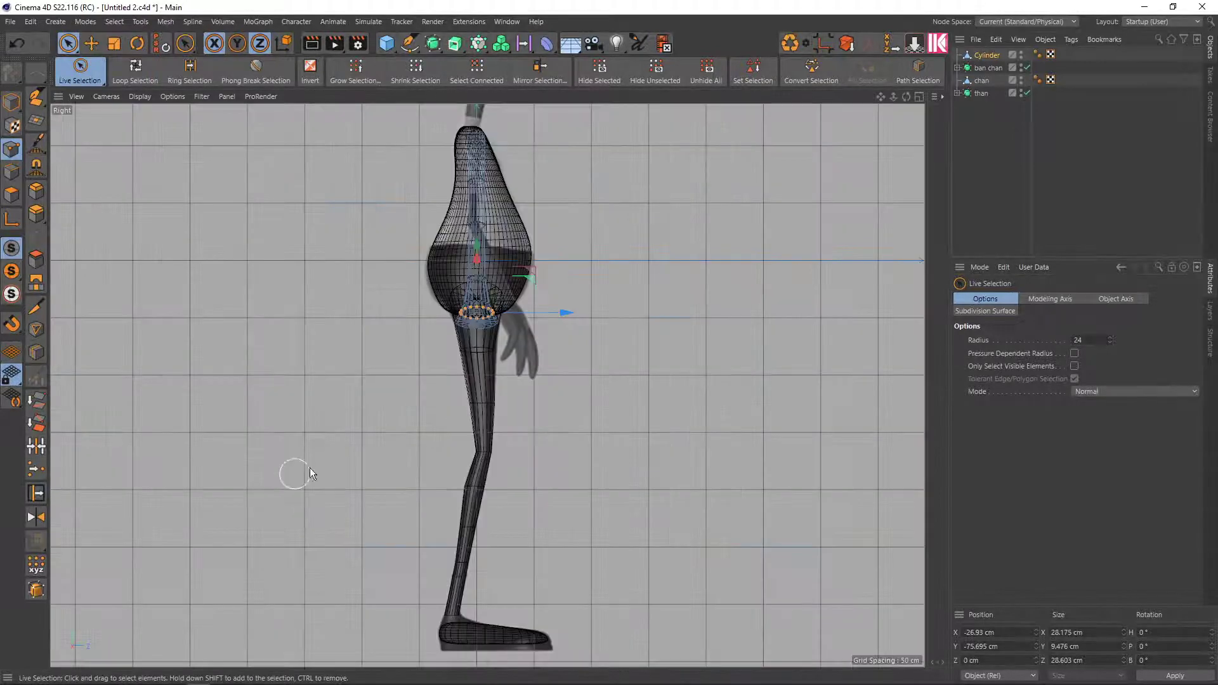
scroll(470, 269, "up", 1)
scroll(470, 270, "up", 1)
scroll(470, 270, "up", 1)
scroll(470, 270, "up", 1)
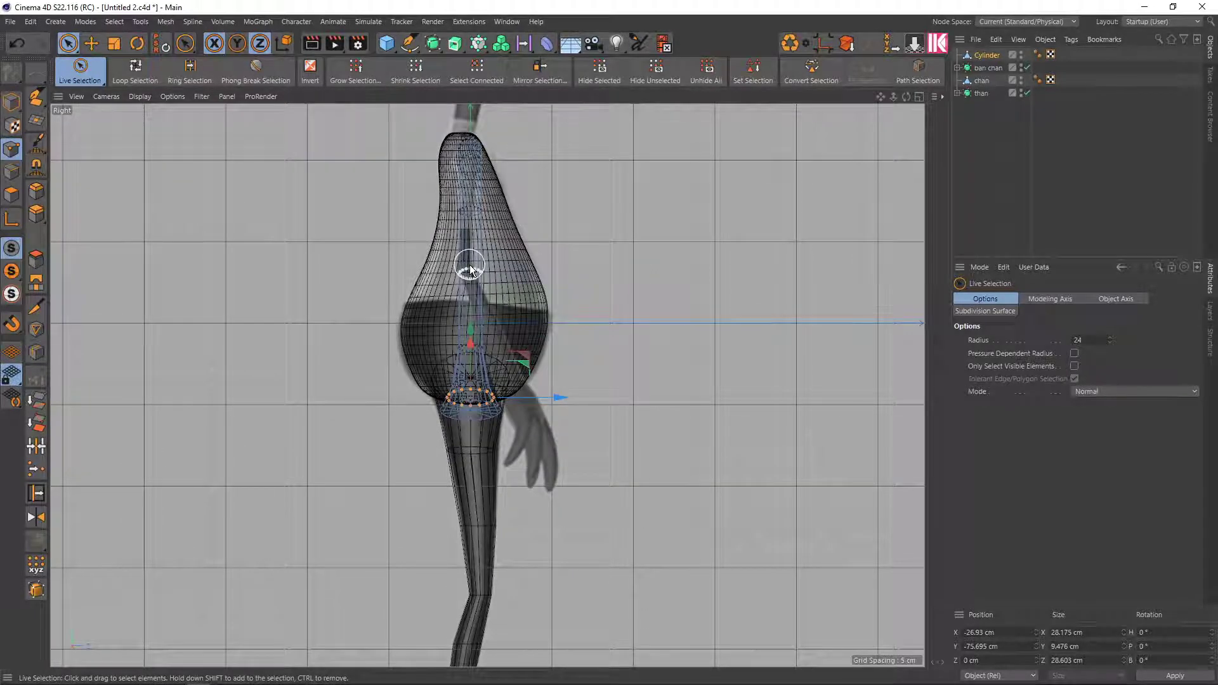
scroll(475, 269, "up", 1)
key("0")
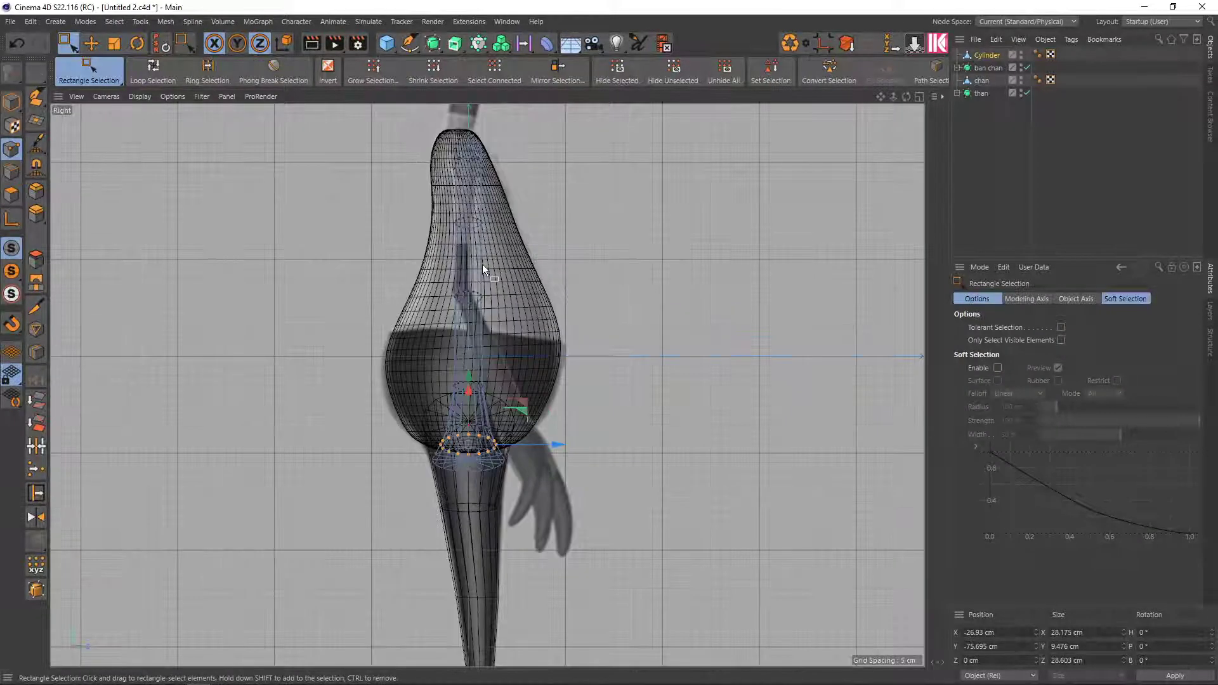
scroll(473, 243, "up", 1)
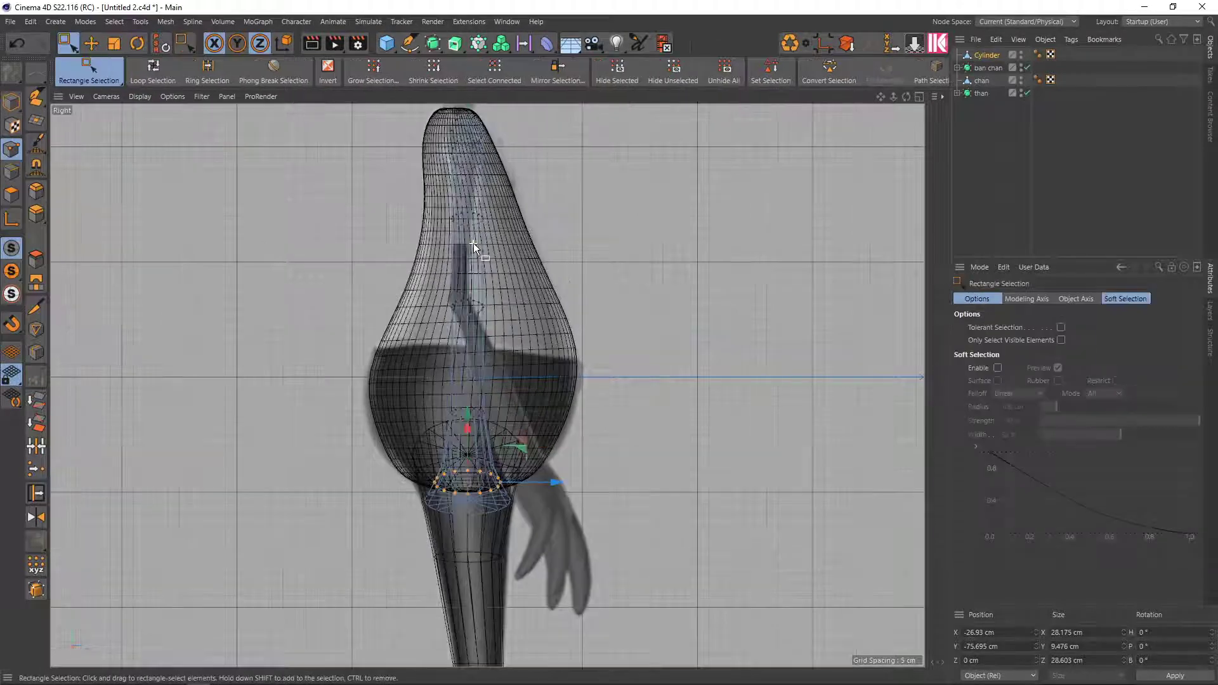
scroll(473, 260, "up", 1)
scroll(465, 209, "up", 1)
scroll(470, 216, "up", 1)
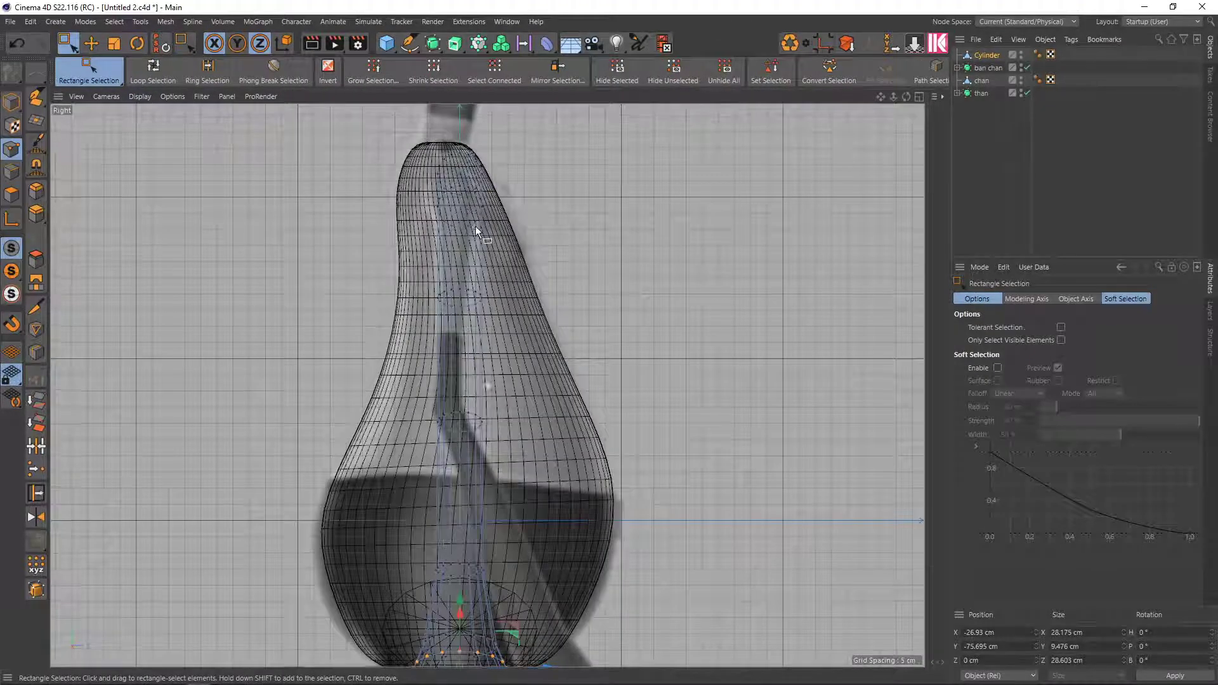
left_click_drag(405, 259, 529, 340)
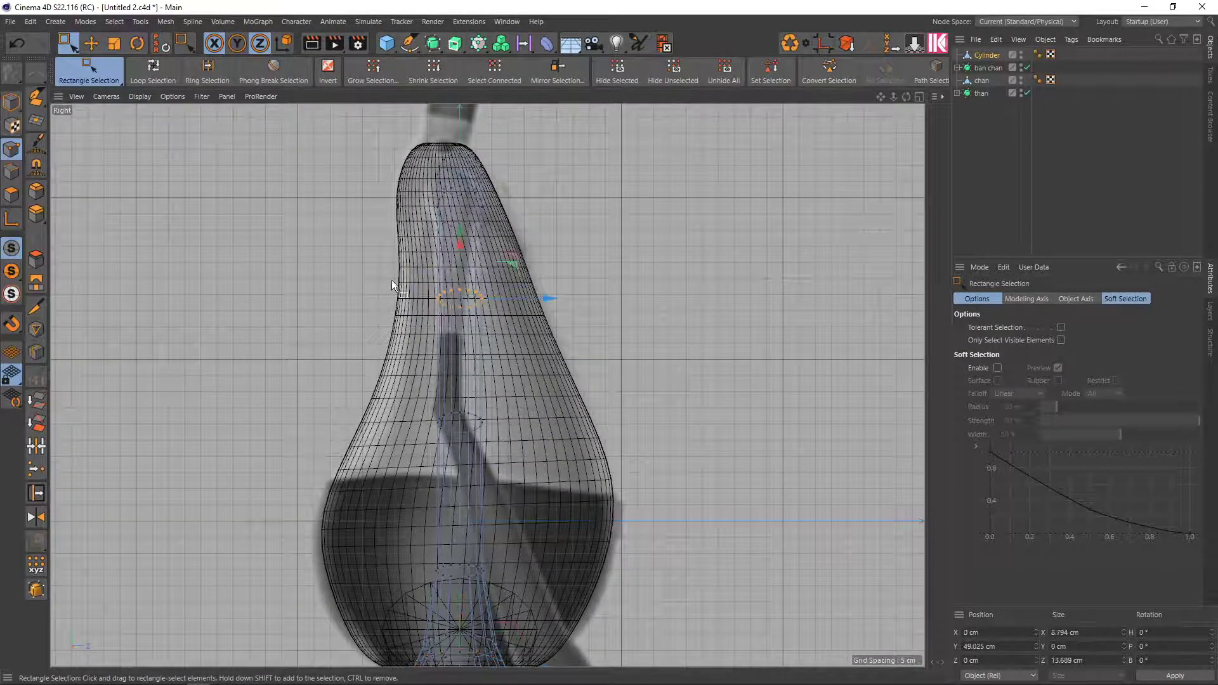
left_click_drag(520, 295, 514, 302)
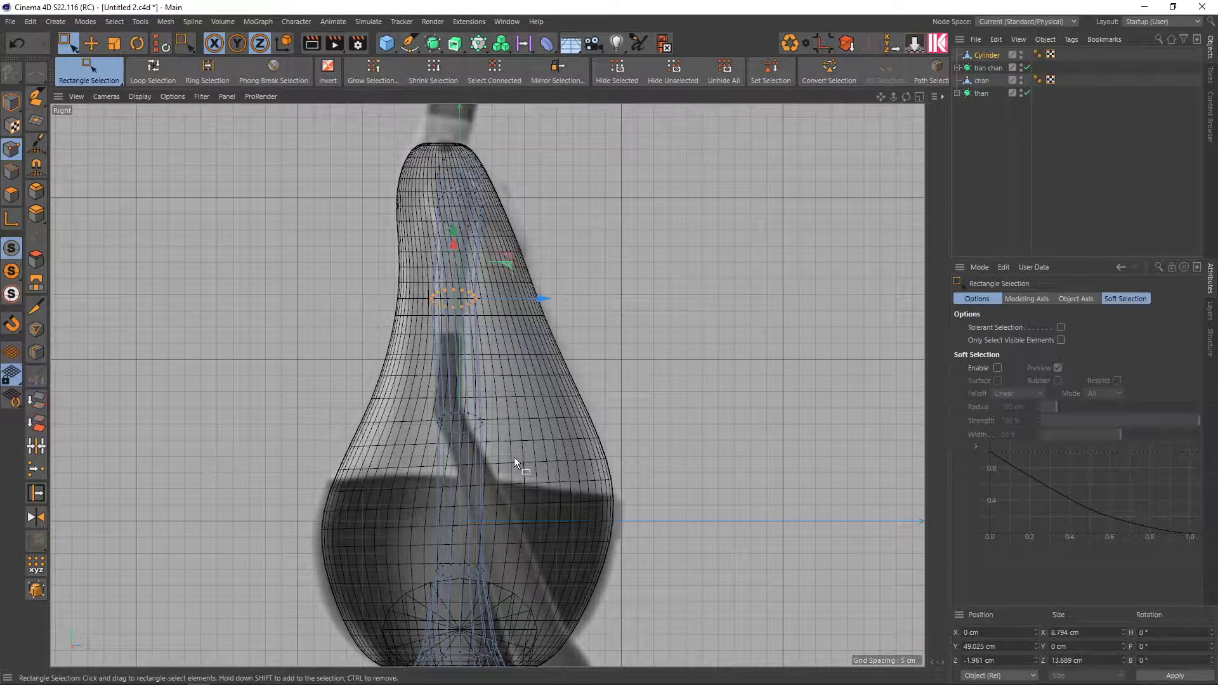
left_click_drag(515, 458, 425, 380)
left_click_drag(539, 424, 526, 424)
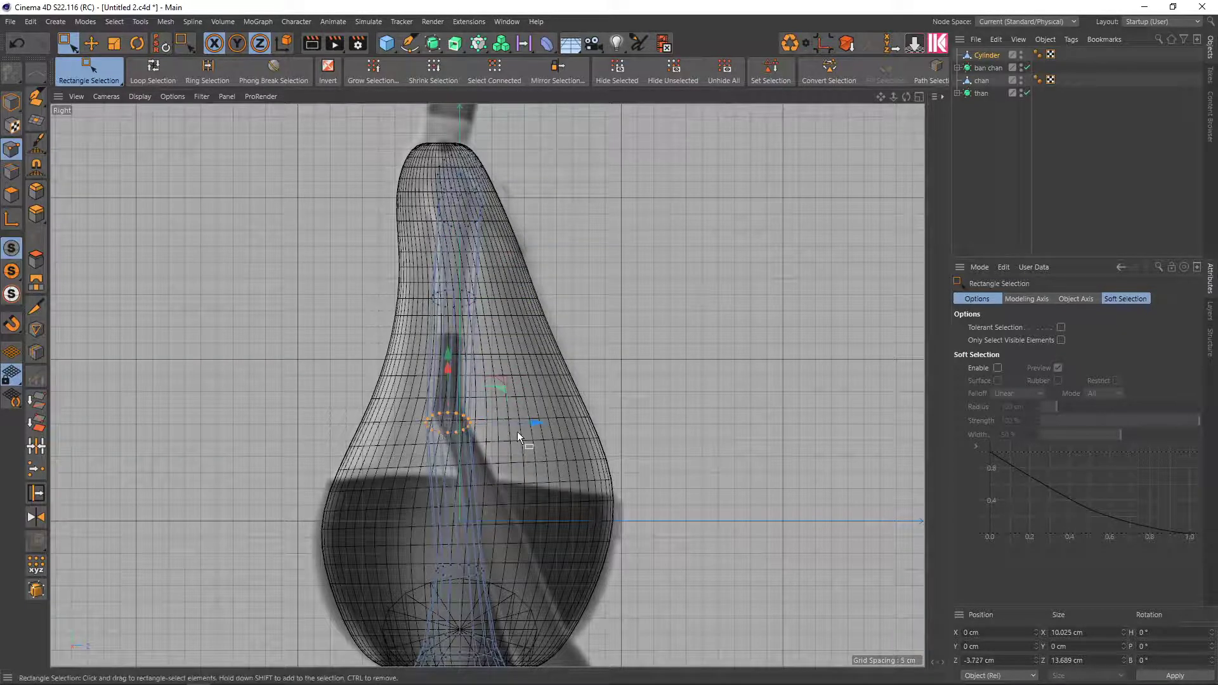
Move the lower arm ring and wrist ring forward onto the reference hand, to about 24.91 cm
middle_click_drag(516, 432, 471, 298, "alt")
left_click_drag(495, 464, 394, 417)
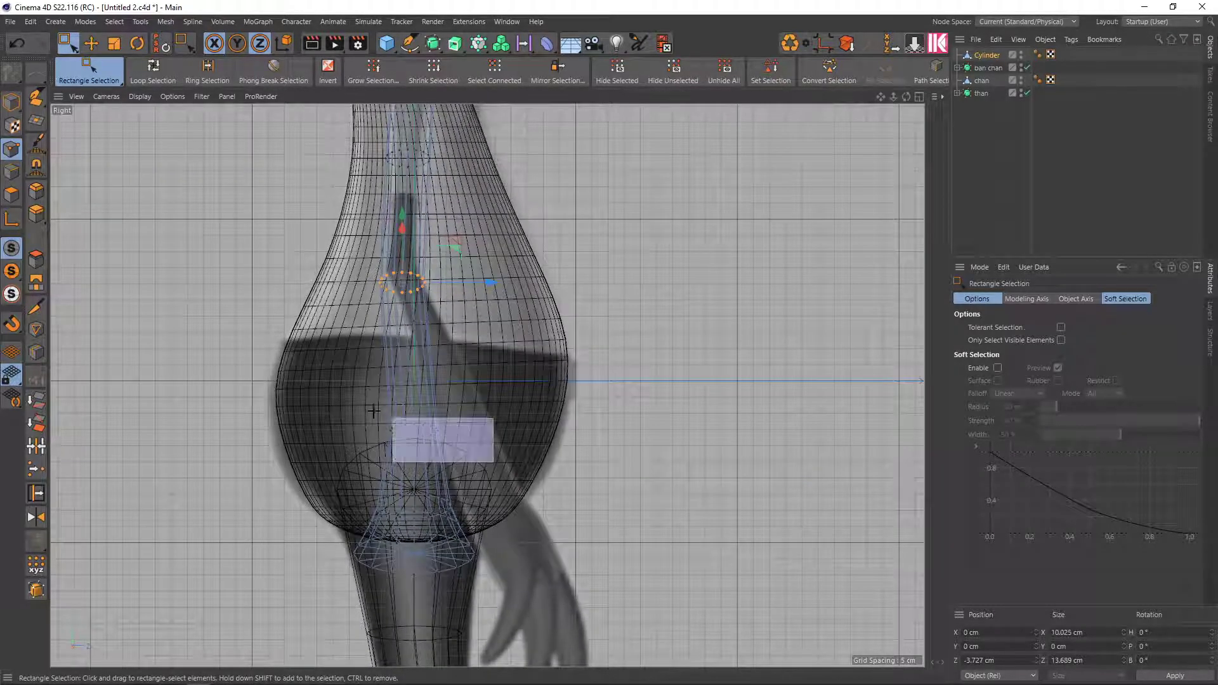
left_click_drag(488, 433, 550, 432)
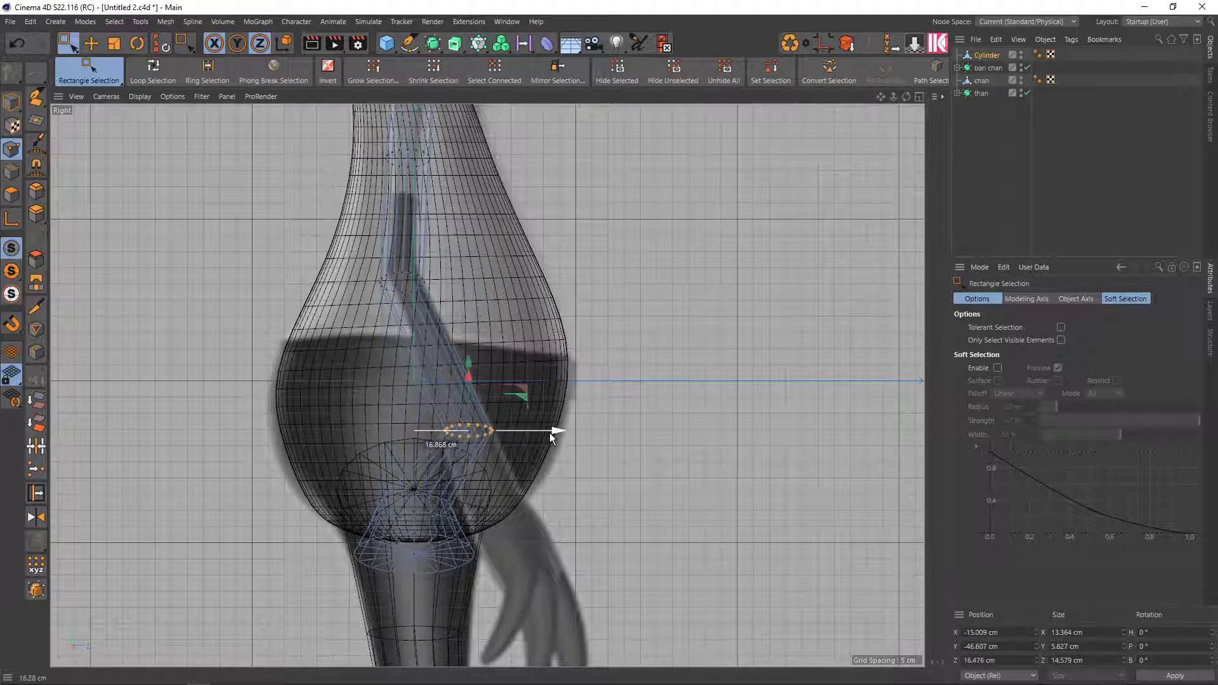
middle_click_drag(503, 476, 498, 442, "alt")
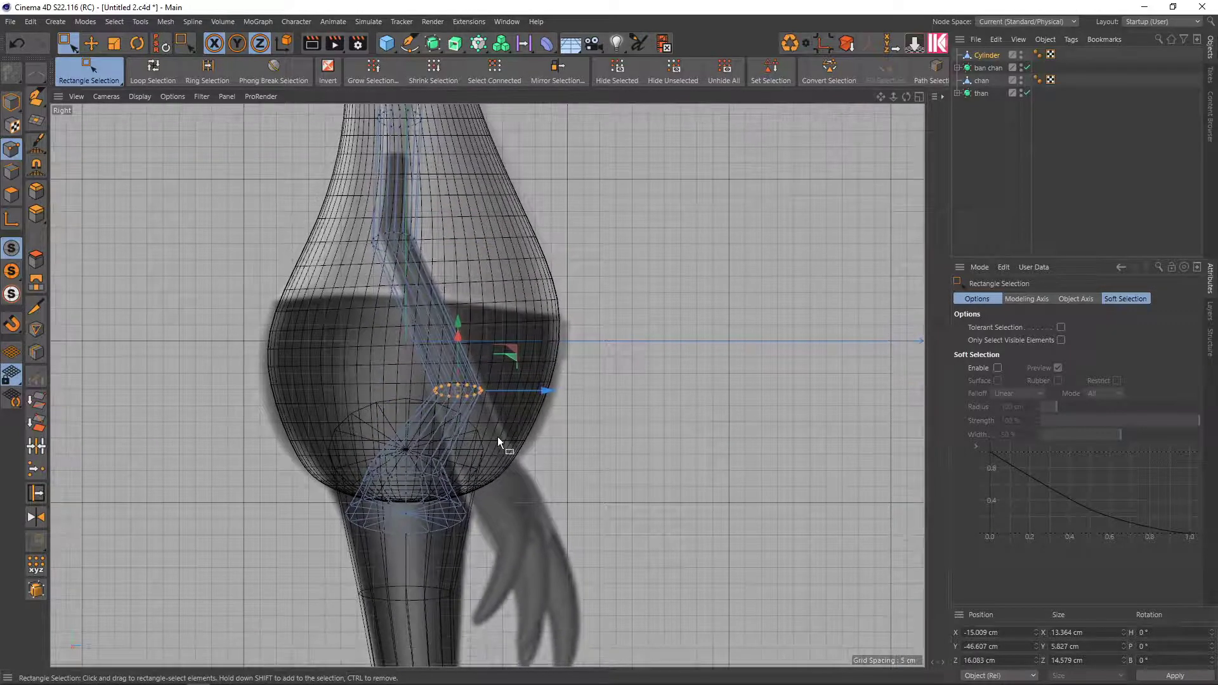
left_click_drag(543, 574, 285, 416)
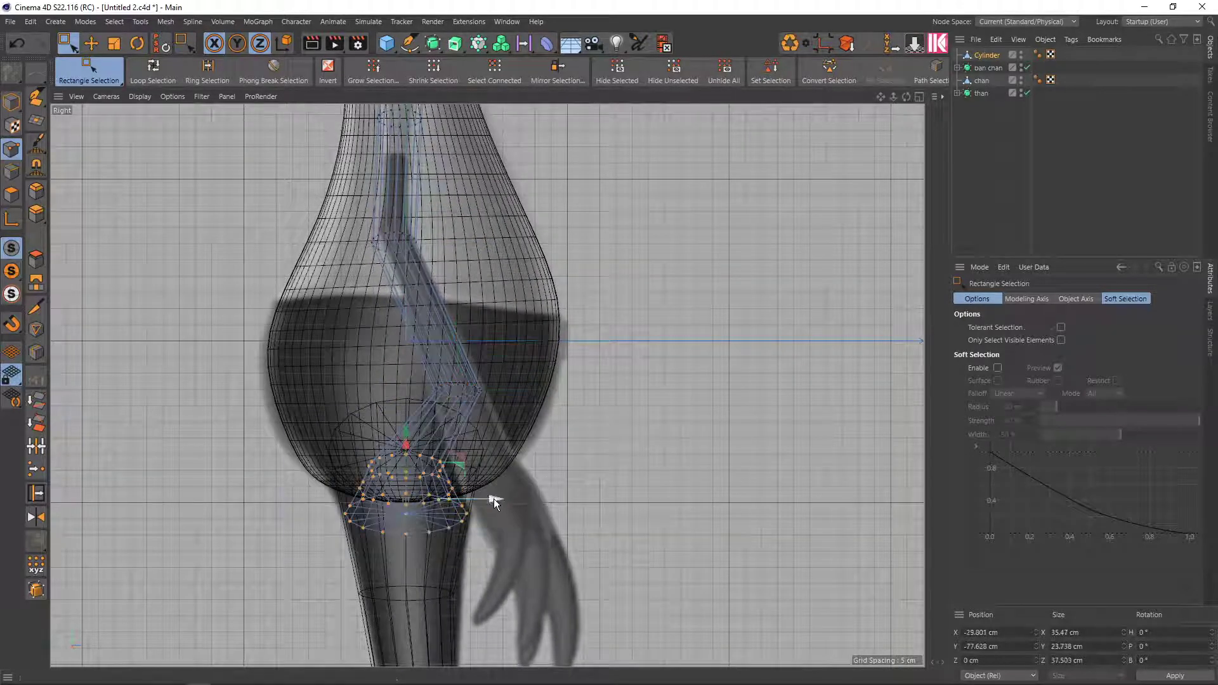
left_click_drag(493, 499, 574, 495)
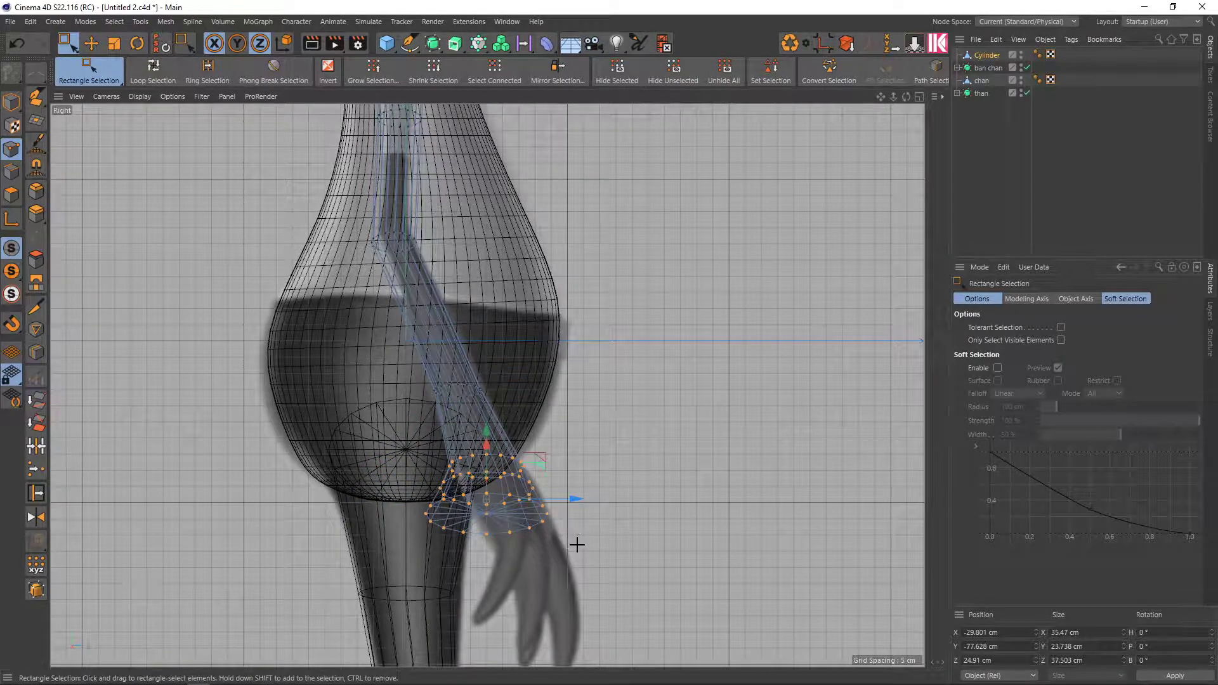
middle_click_drag(554, 470, 520, 450, "alt")
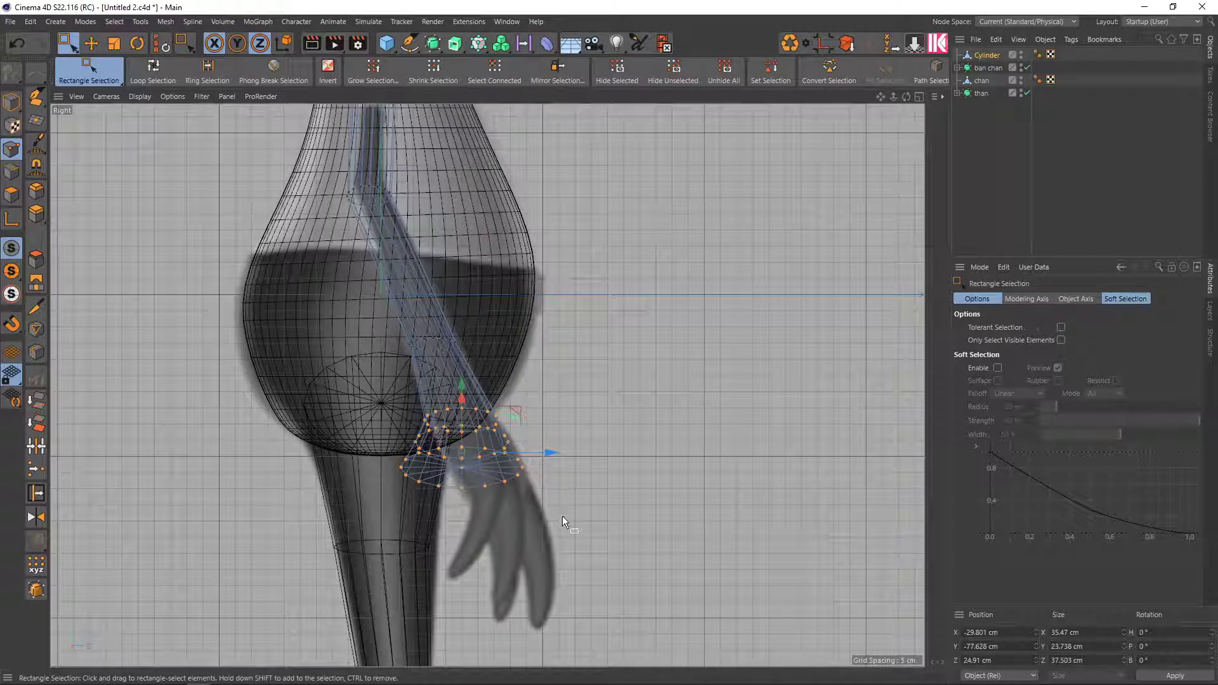
left_click_drag(558, 516, 487, 483)
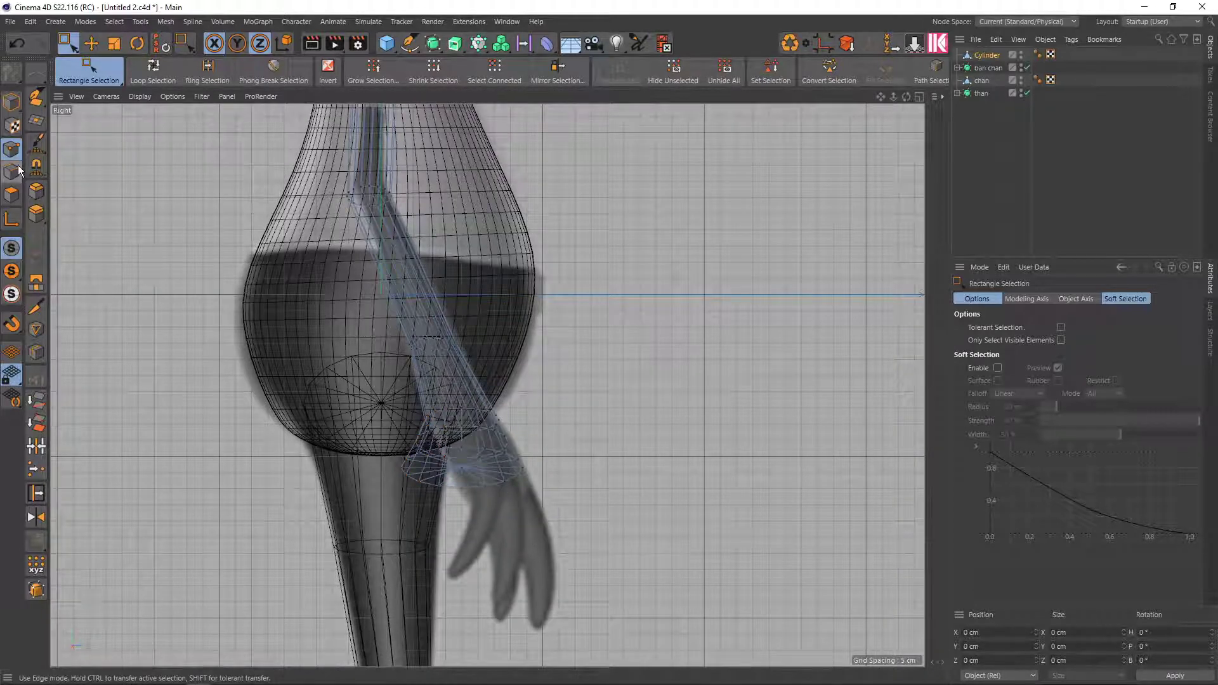
middle_click(475, 432)
Lasso the wrist ring in the Front view and move it along Z toward the hand in the Right view
scroll(716, 444, "down", 2)
scroll(799, 574, "up", 1)
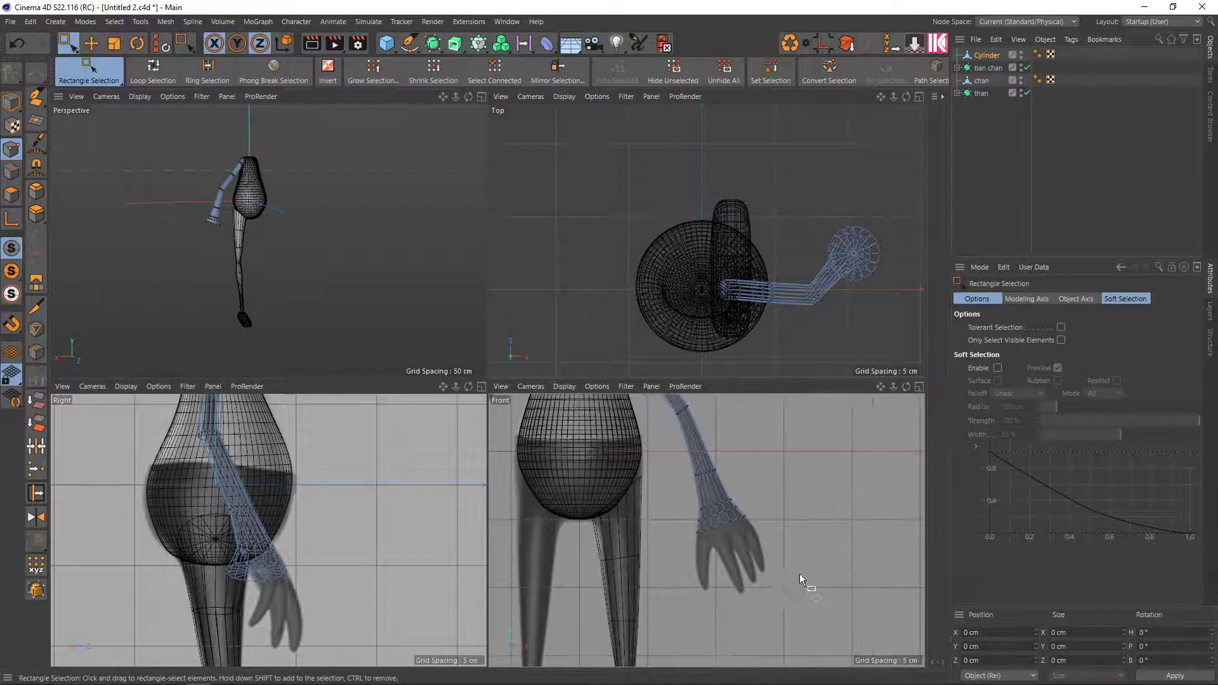
scroll(705, 505, "up", 3)
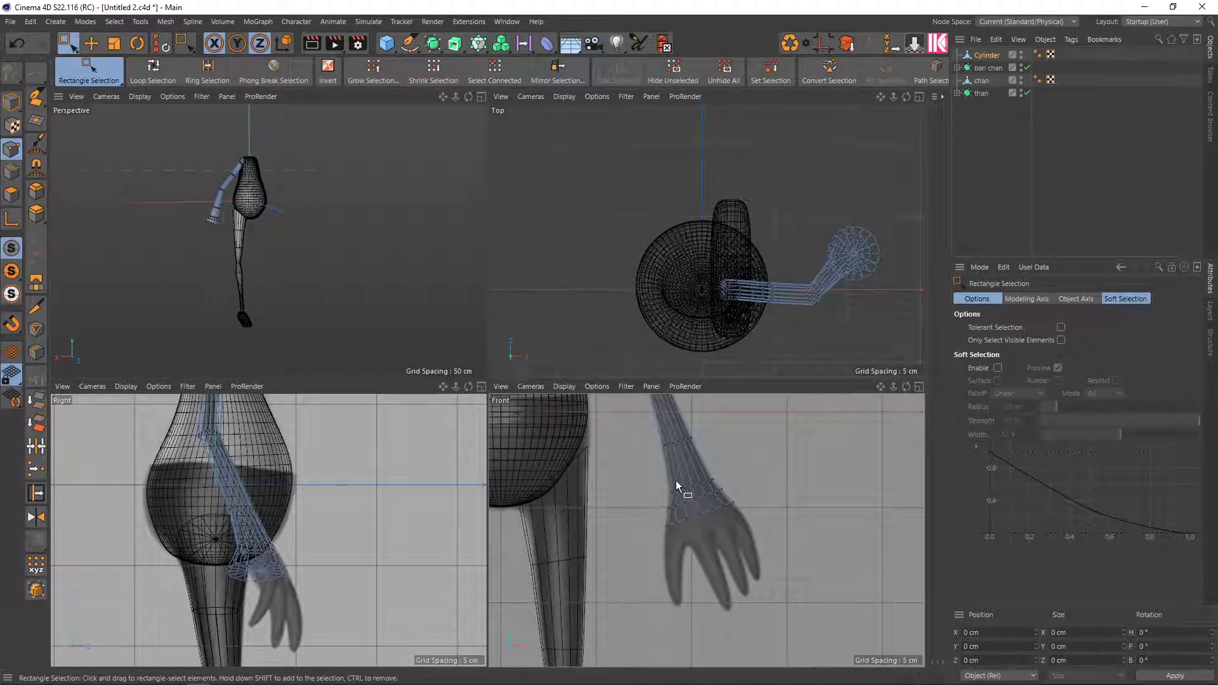
scroll(676, 481, "up", 1)
scroll(692, 489, "up", 2)
scroll(660, 474, "up", 1)
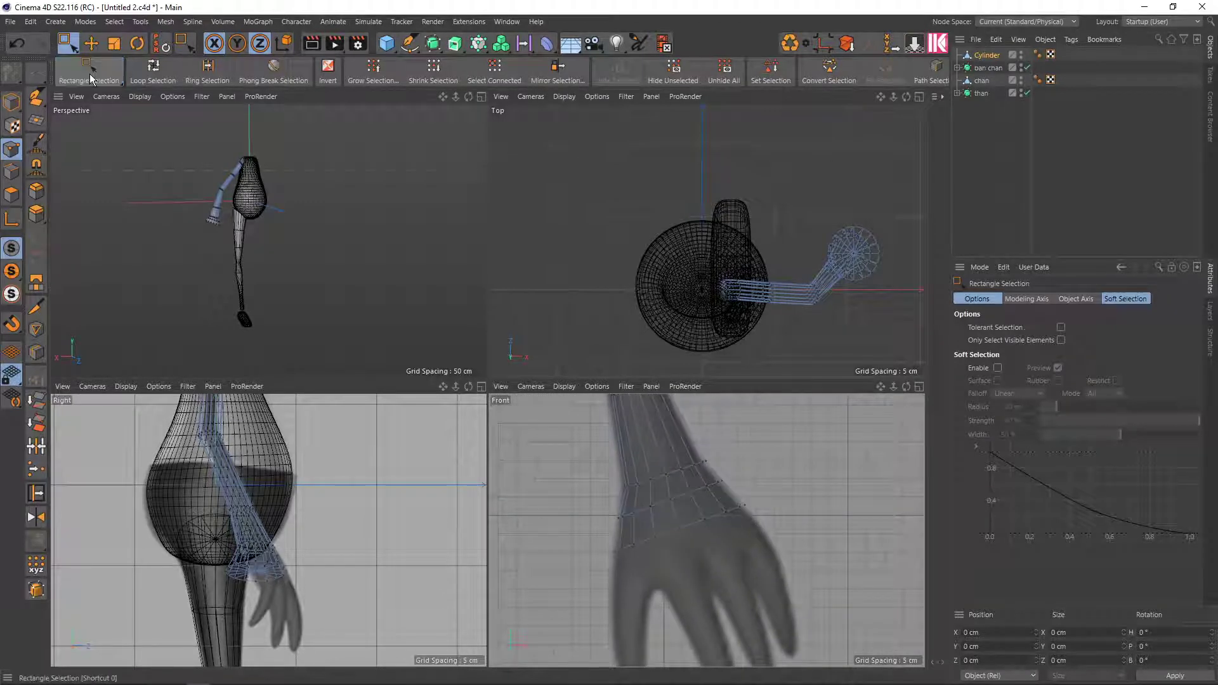
left_click_drag(89, 69, 168, 150)
left_click_drag(687, 448, 705, 453)
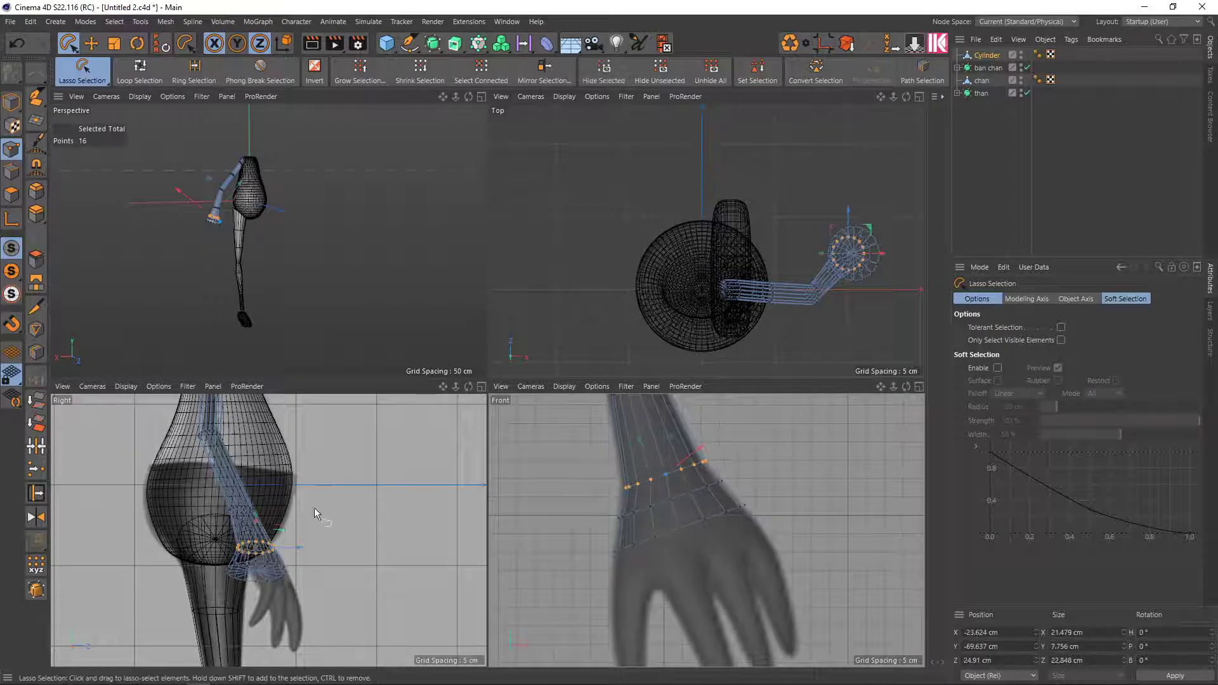
scroll(288, 531, "up", 2)
middle_click_drag(287, 537, 286, 480)
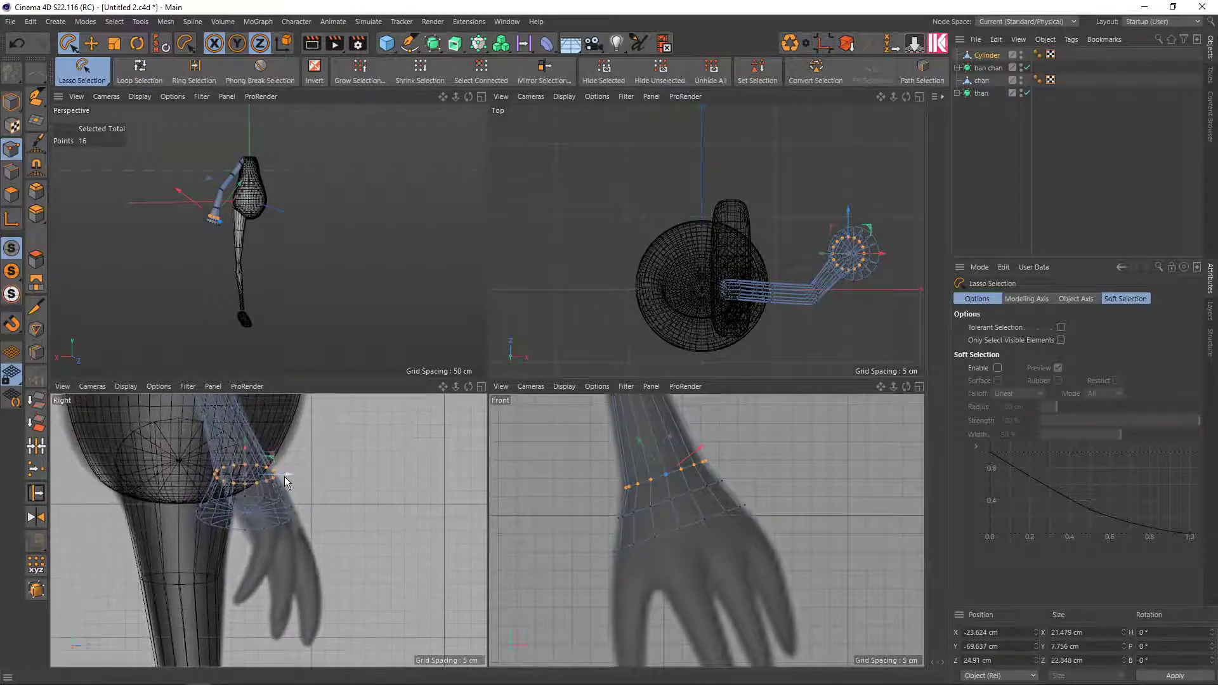
left_click_drag(283, 475, 288, 474)
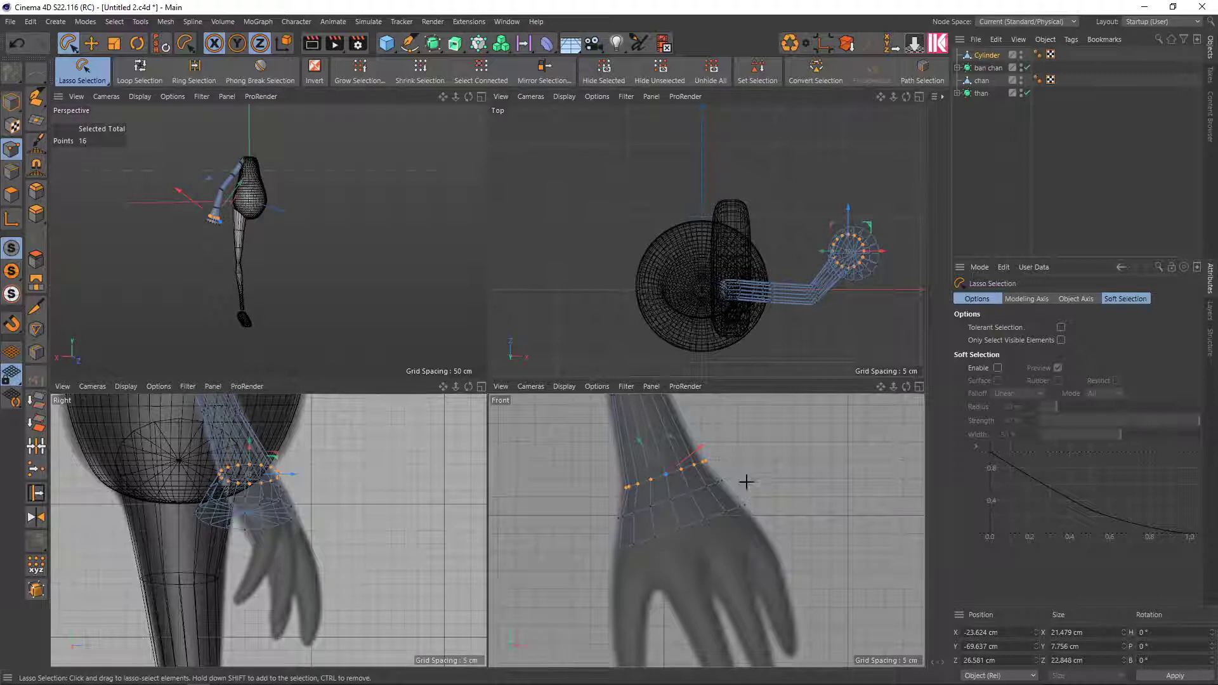
Reselect the 17-point wrist ring and push it further onto the hand, to 32.814 cm
mouse_move(747, 483)
left_mouse_down()
mouse_move(625, 522)
mouse_move(736, 486)
left_mouse_up()
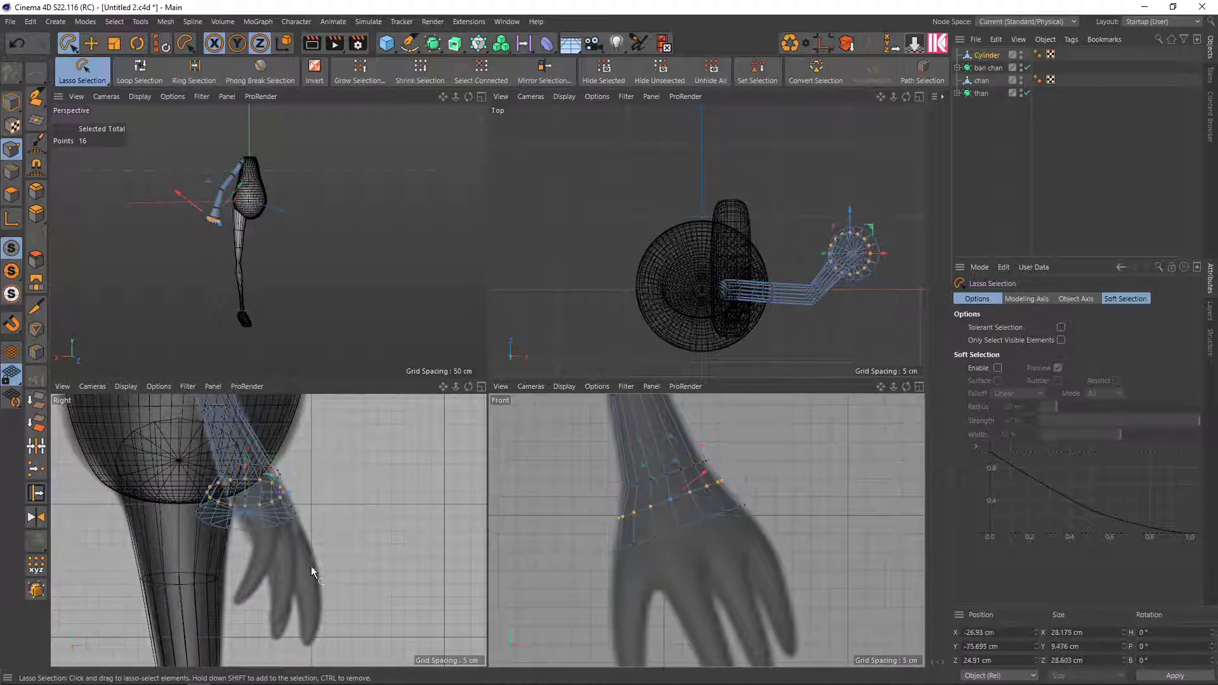
left_click_drag(287, 491, 305, 490)
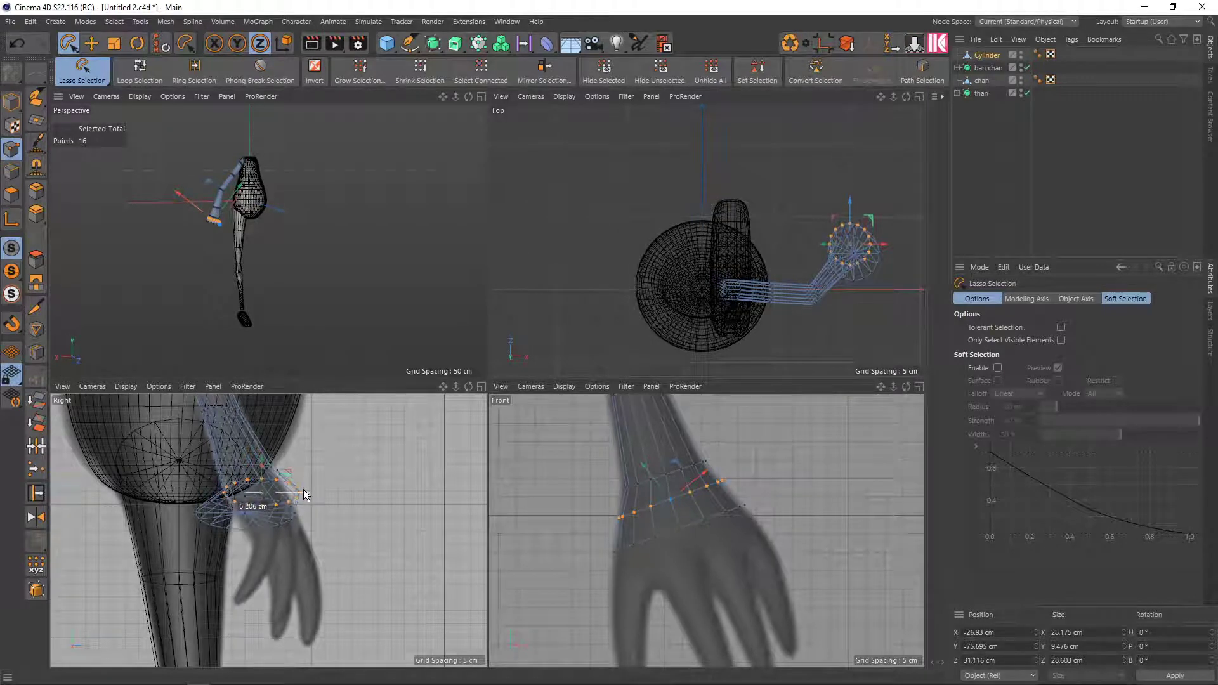
left_click_drag(304, 489, 303, 489)
left_click_drag(791, 504, 774, 503)
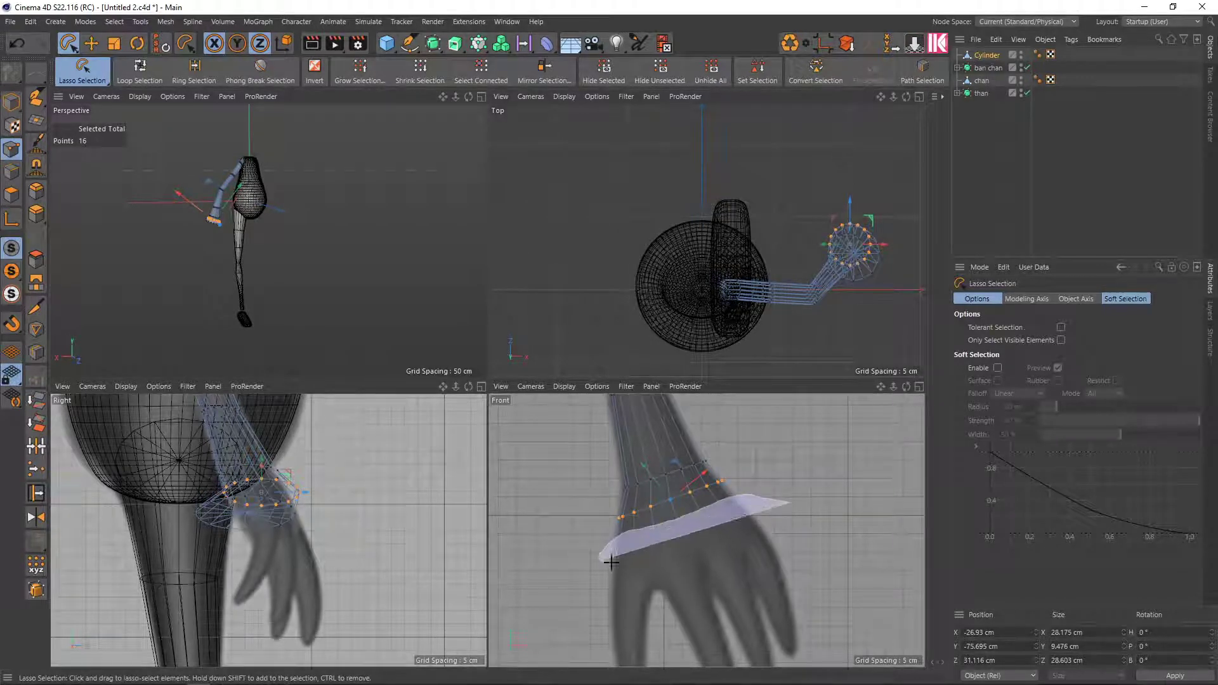
scroll(299, 550, "up", 1)
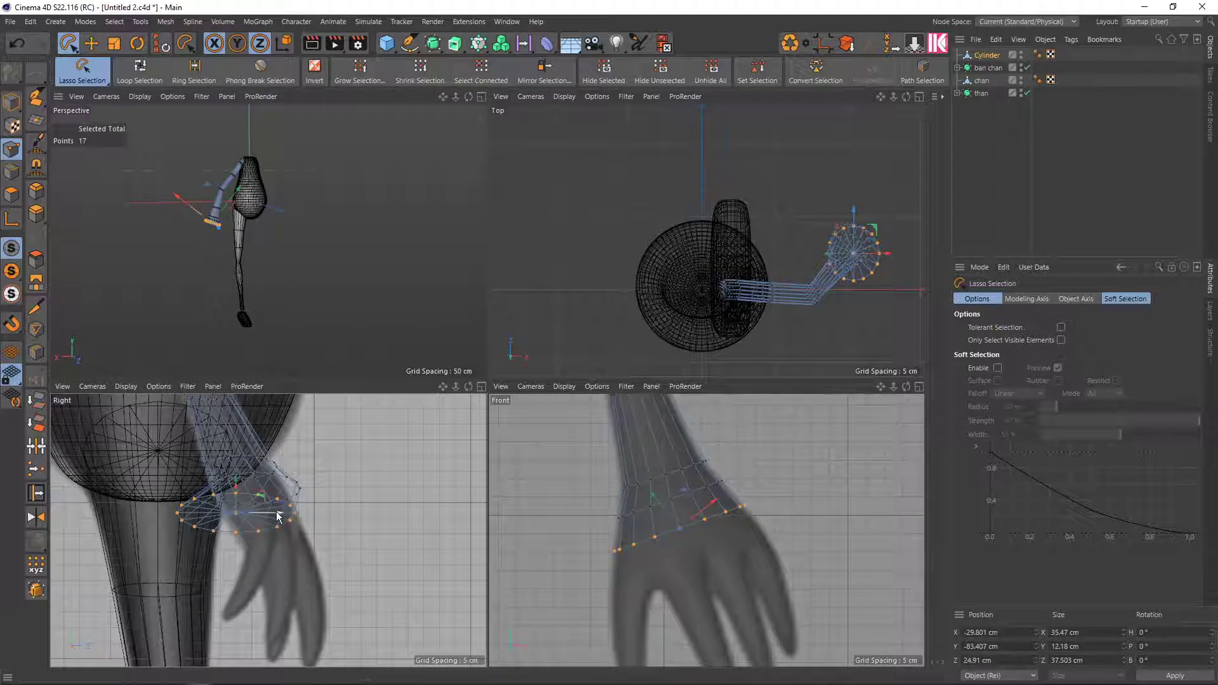
mouse_move(235, 513)
left_mouse_down()
mouse_move(302, 517)
mouse_move(289, 501)
left_mouse_up()
scroll(289, 499, "down", 1)
scroll(289, 500, "up", 1)
scroll(271, 333, "up", 1)
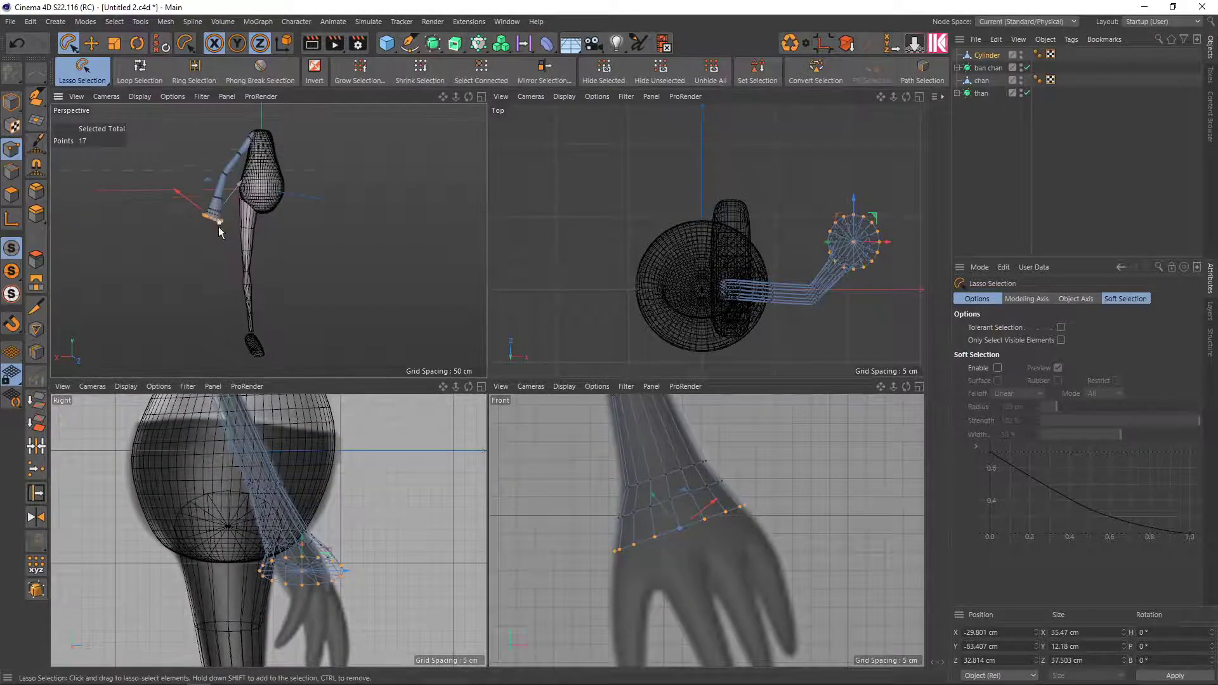
scroll(228, 261, "up", 2)
scroll(334, 280, "up", 2)
scroll(214, 238, "up", 2)
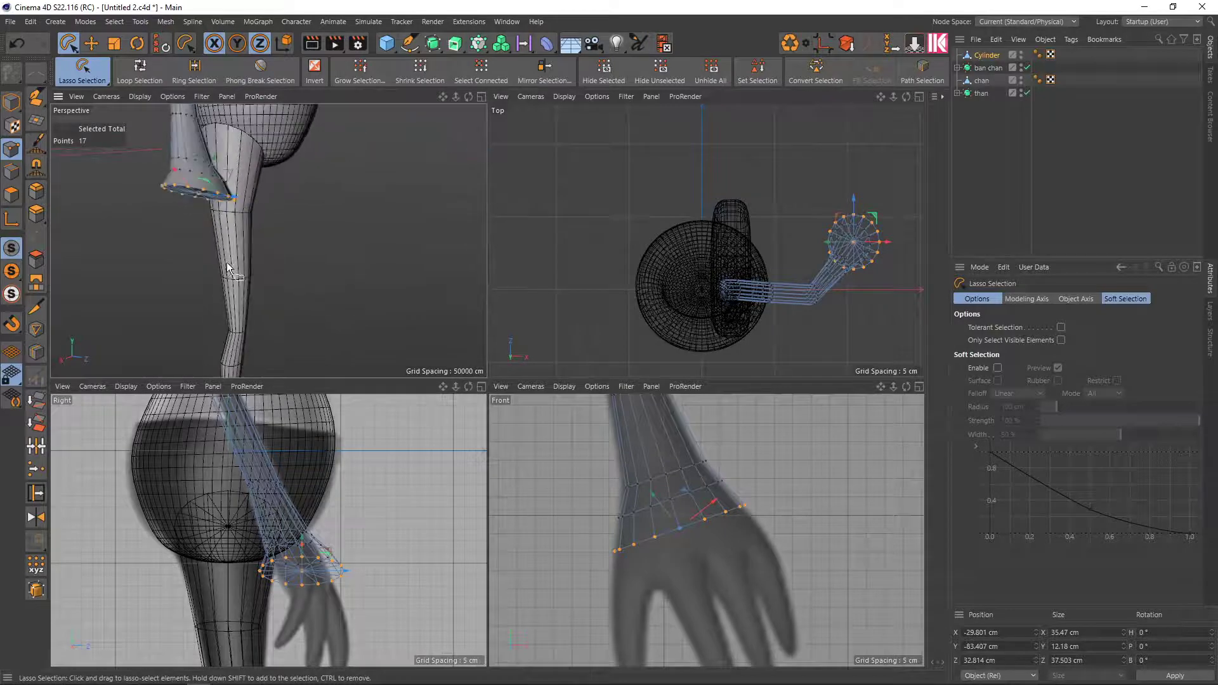
scroll(228, 262, "up", 1)
scroll(236, 265, "down", 1)
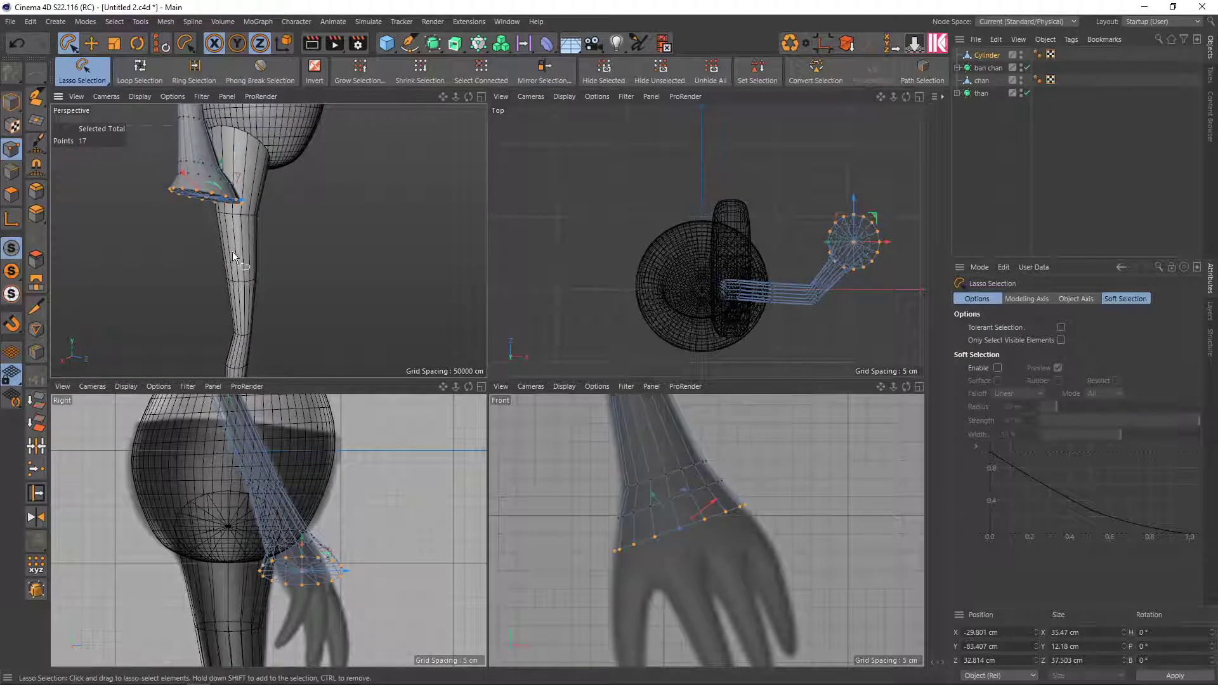
middle_click_drag(233, 251, 239, 295, "alt")
key("0")
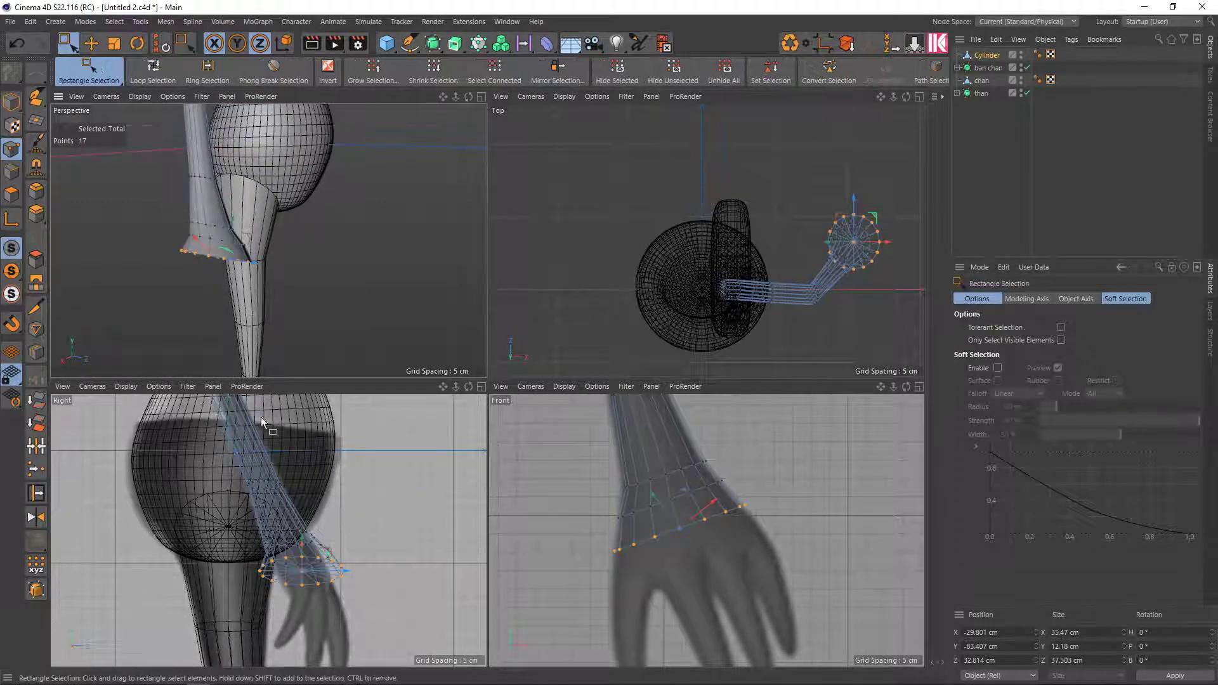
left_click_drag(240, 524, 392, 607)
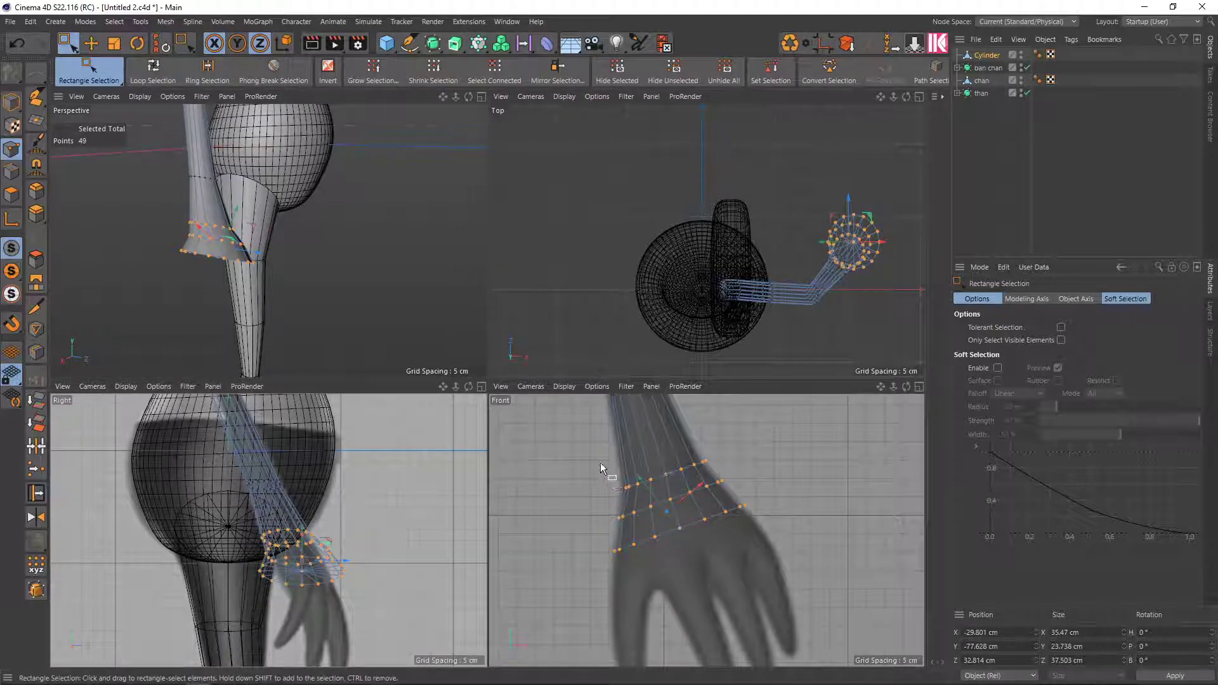
left_click_drag(588, 448, 787, 571)
key("r")
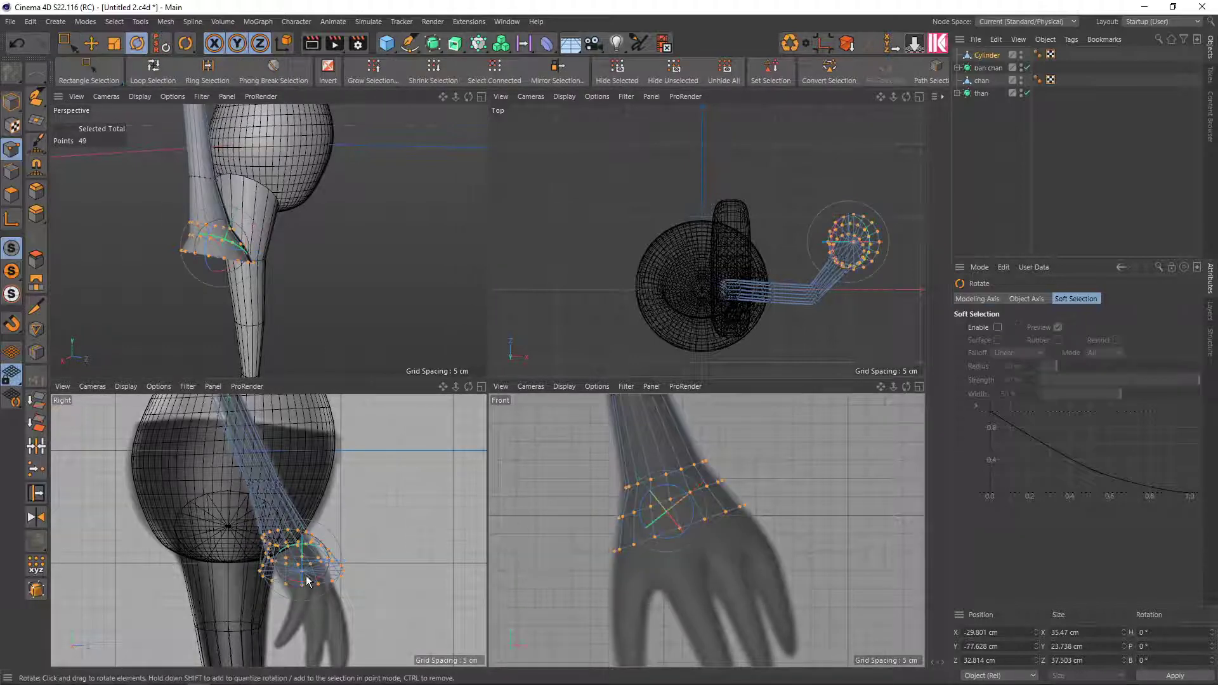
scroll(317, 574, "up", 2)
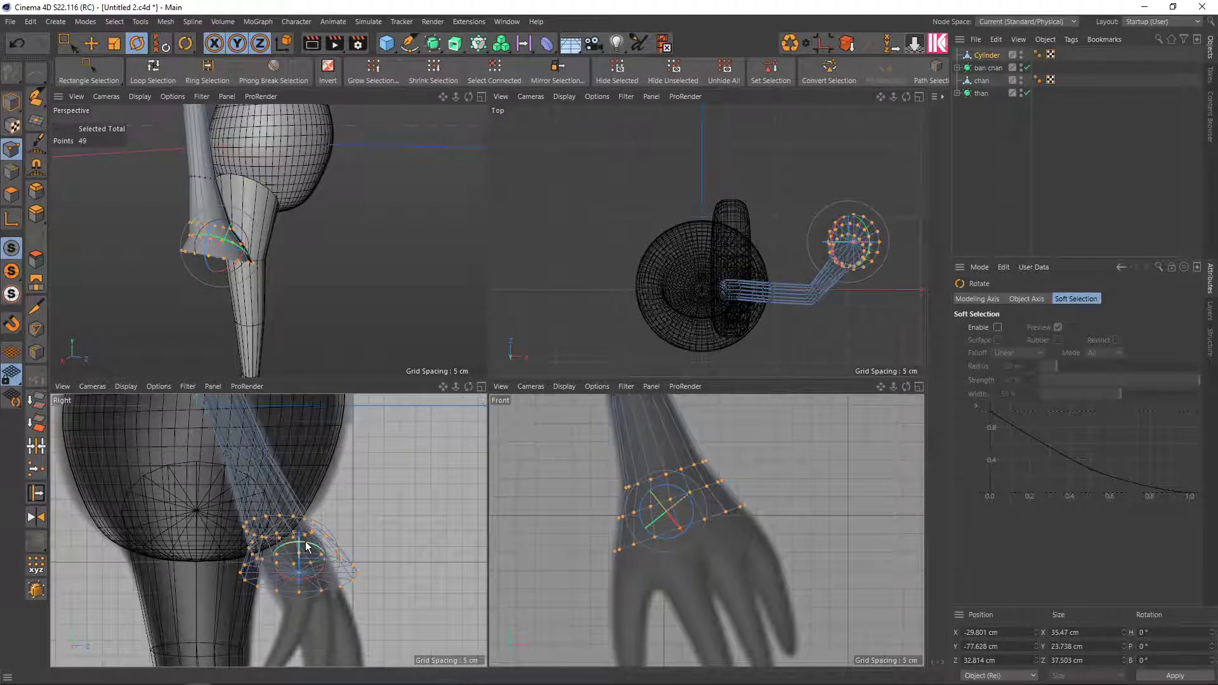
left_click_drag(315, 582, 329, 573)
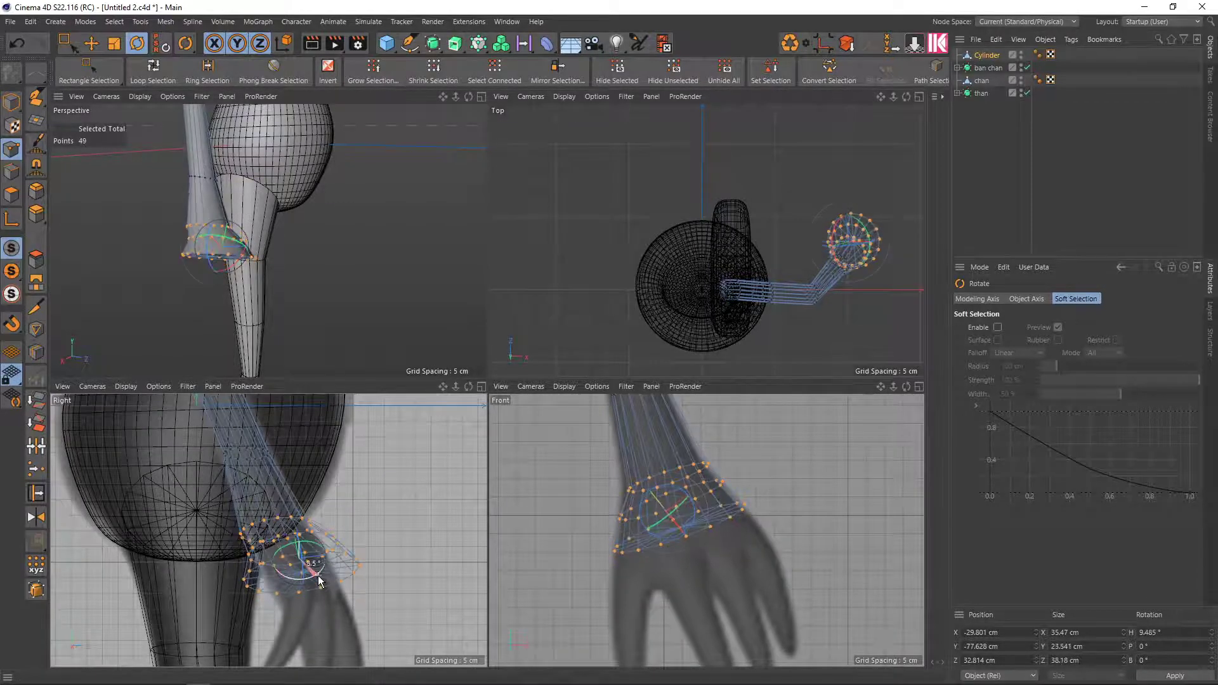
scroll(226, 290, "up", 1)
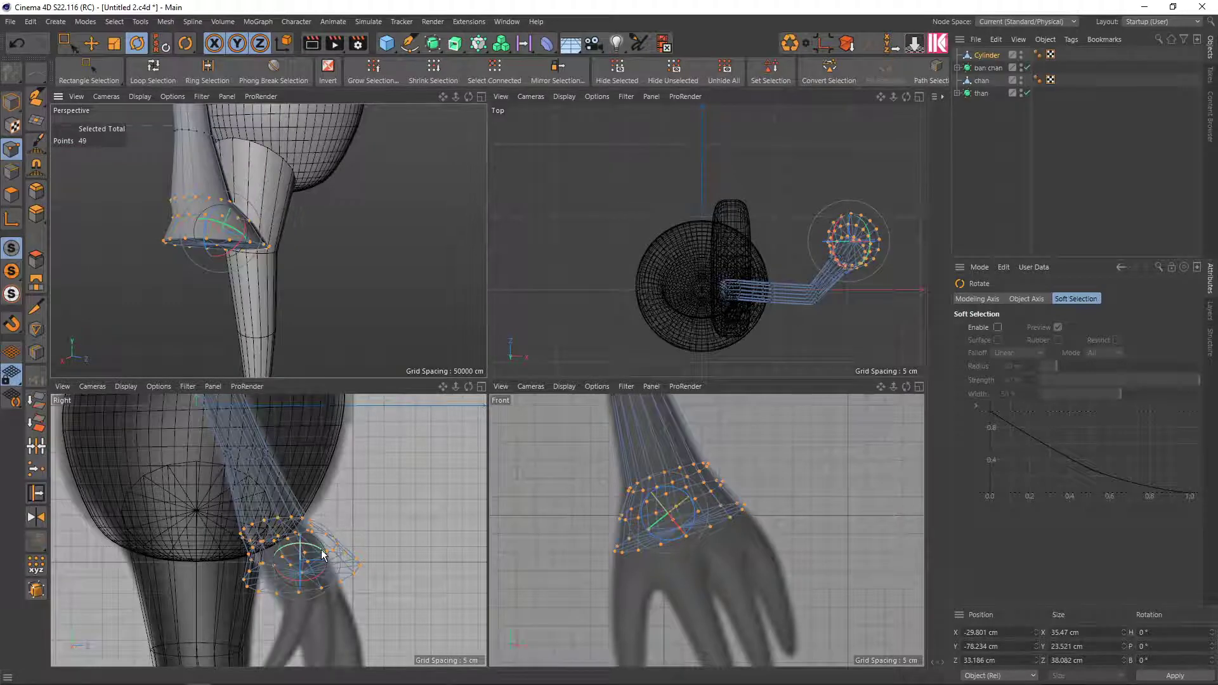
key("ctrl+z")
scroll(200, 223, "up", 1)
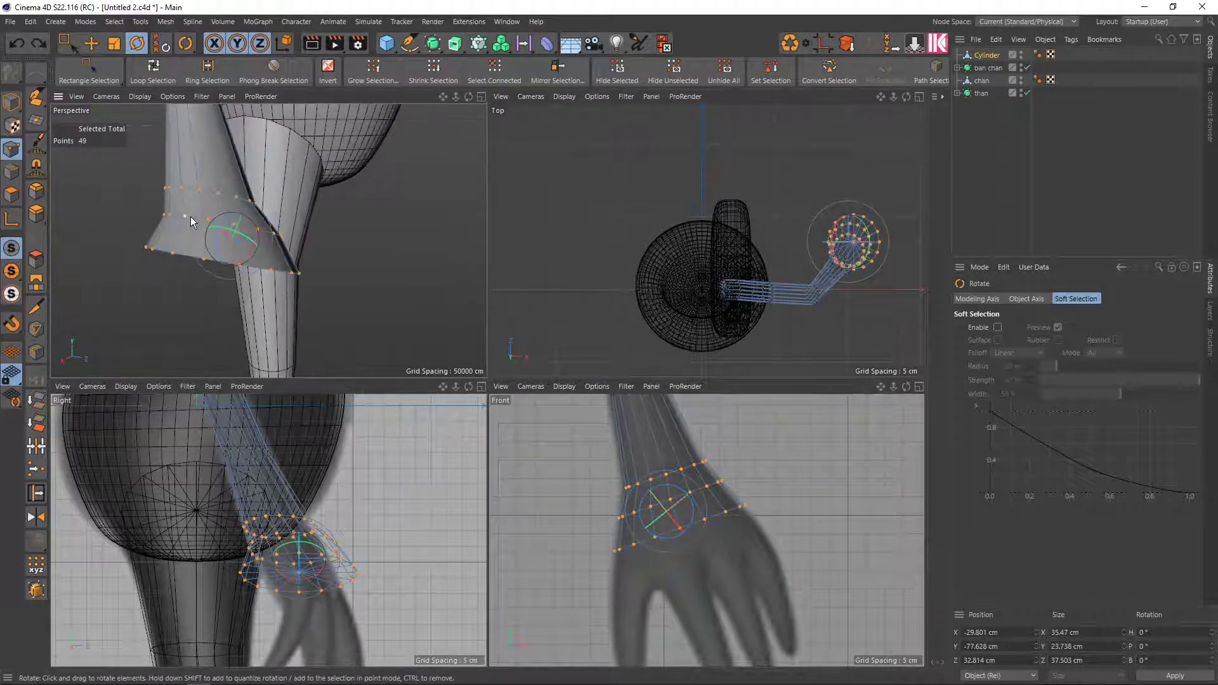
scroll(203, 229, "up", 1)
scroll(203, 229, "down", 1)
scroll(219, 260, "down", 1)
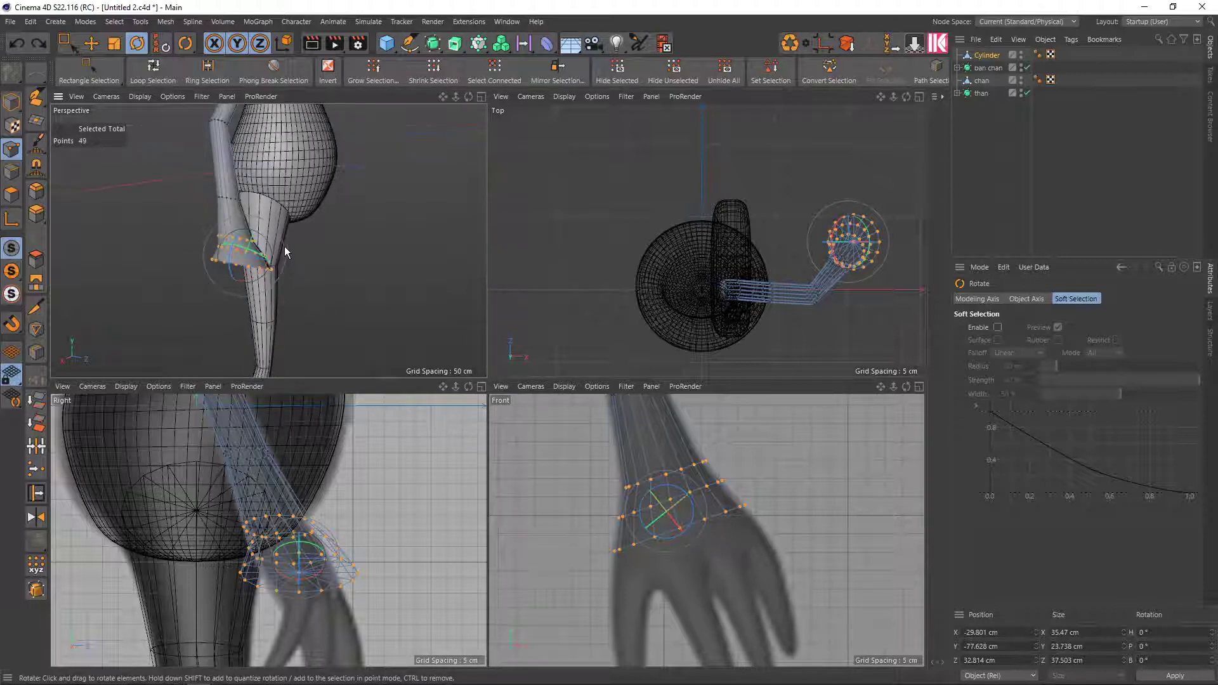
mouse_move(284, 246)
left_mouse_down("alt")
mouse_move(203, 233)
mouse_move(303, 243)
left_mouse_up("alt")
scroll(313, 263, "down", 5)
scroll(312, 263, "up", 2)
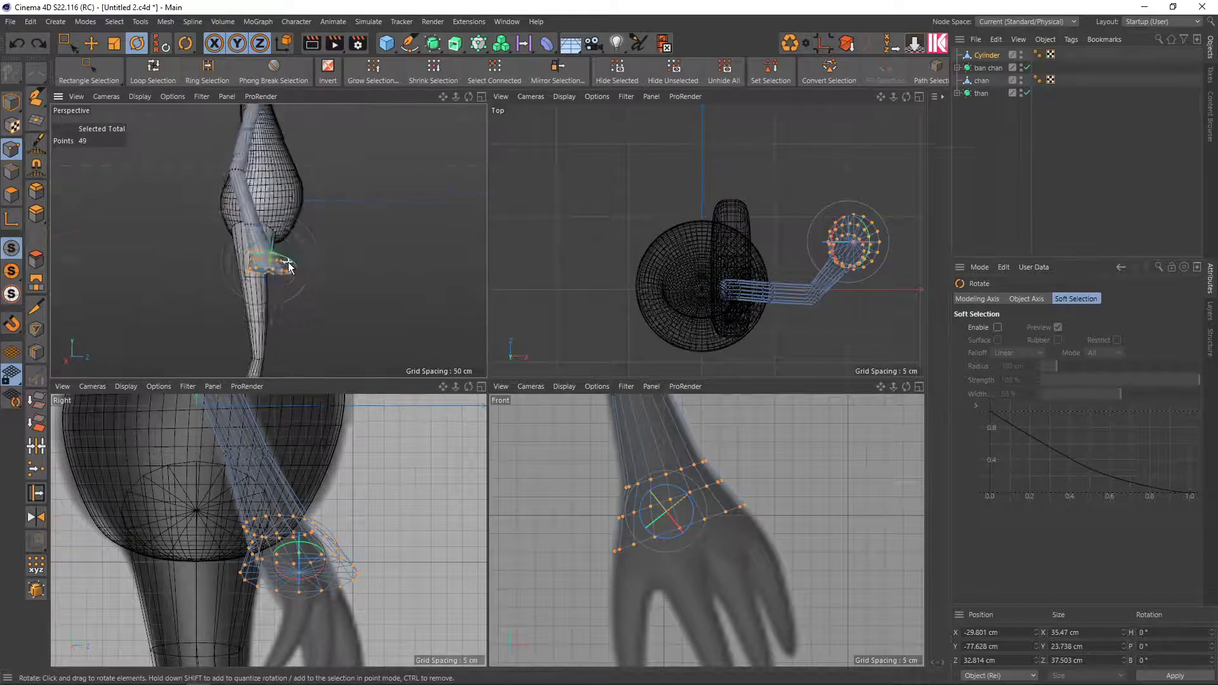
scroll(308, 261, "up", 2)
scroll(299, 257, "up", 2)
scroll(290, 262, "up", 2)
mouse_move(289, 262)
left_mouse_down("alt")
mouse_move(86, 270)
mouse_move(89, 302)
mouse_move(152, 322)
mouse_move(208, 307)
mouse_move(232, 283)
mouse_move(57, 266)
mouse_move(120, 224)
mouse_move(295, 291)
mouse_move(275, 298)
mouse_move(364, 305)
mouse_move(568, 363)
mouse_move(589, 397)
mouse_move(407, 449)
mouse_move(321, 391)
mouse_move(477, 325)
mouse_move(594, 350)
mouse_move(477, 369)
mouse_move(501, 352)
mouse_move(378, 329)
left_mouse_up("alt")
middle_click(276, 262)
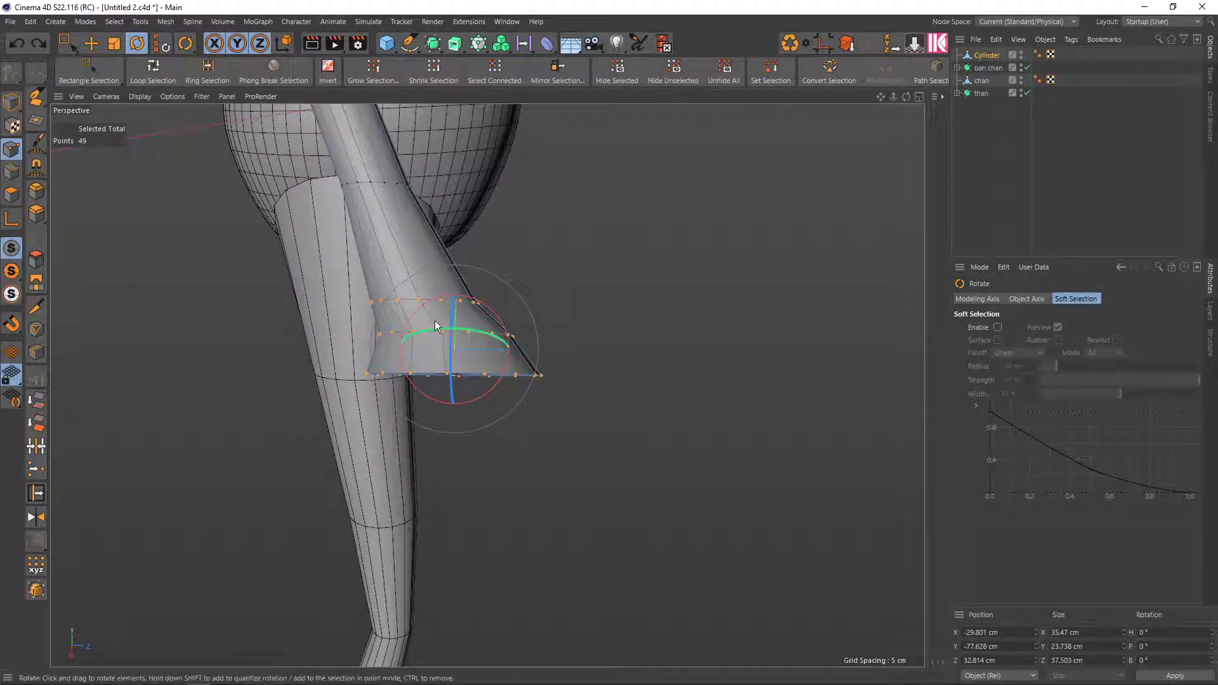
middle_click(415, 336)
scroll(273, 561, "up", 1)
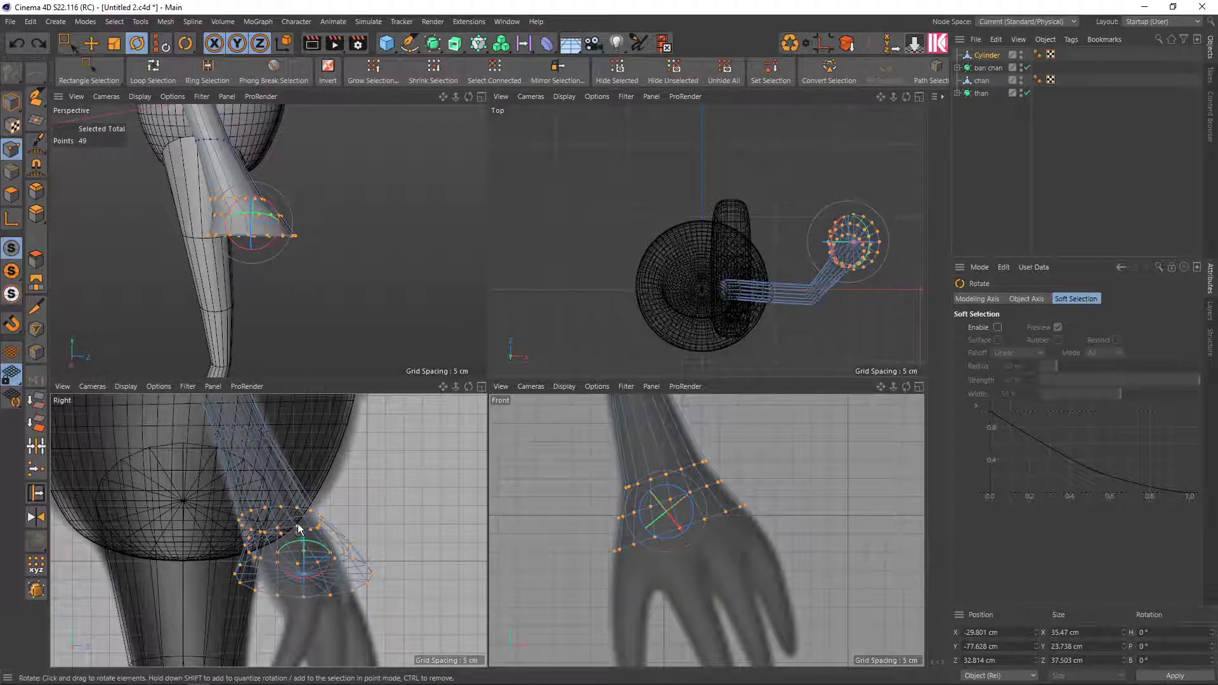
Rotate the 49 selected wrist points about -18.4° on two axes so the arm end flares outward
scroll(297, 528, "down", 1)
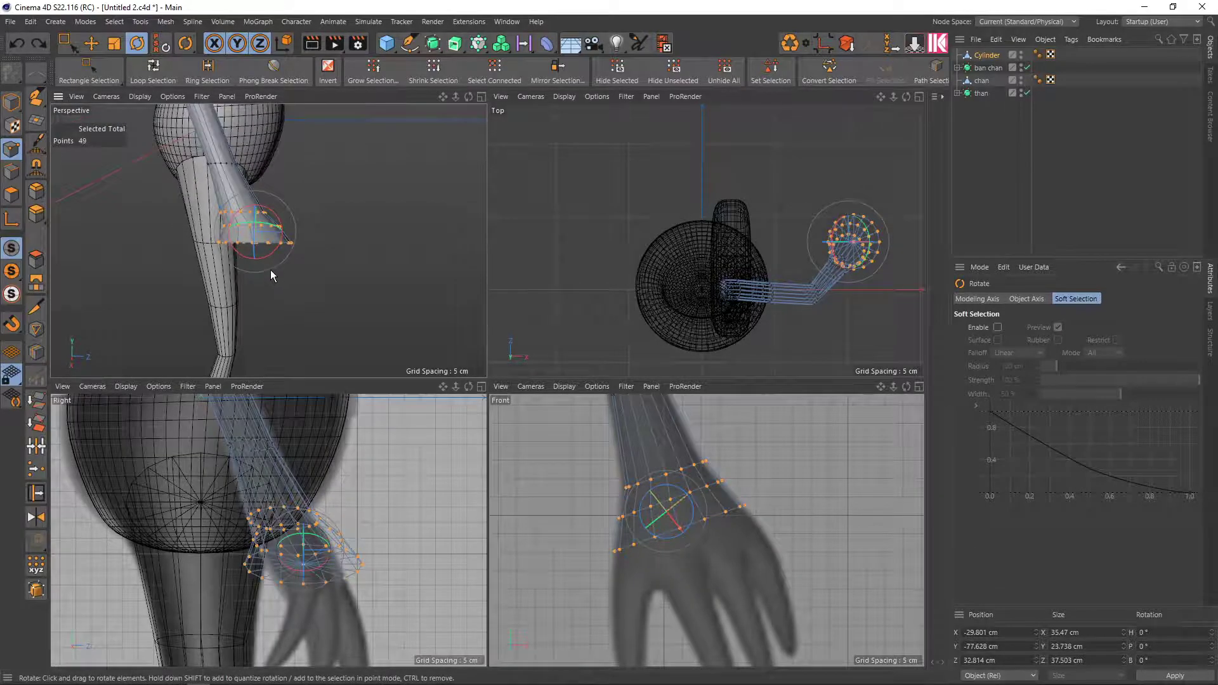
middle_click(271, 269)
mouse_move(271, 269)
left_mouse_down("alt")
mouse_move(329, 354)
mouse_move(299, 311)
mouse_move(357, 345)
mouse_move(379, 381)
mouse_move(424, 386)
left_mouse_up("alt")
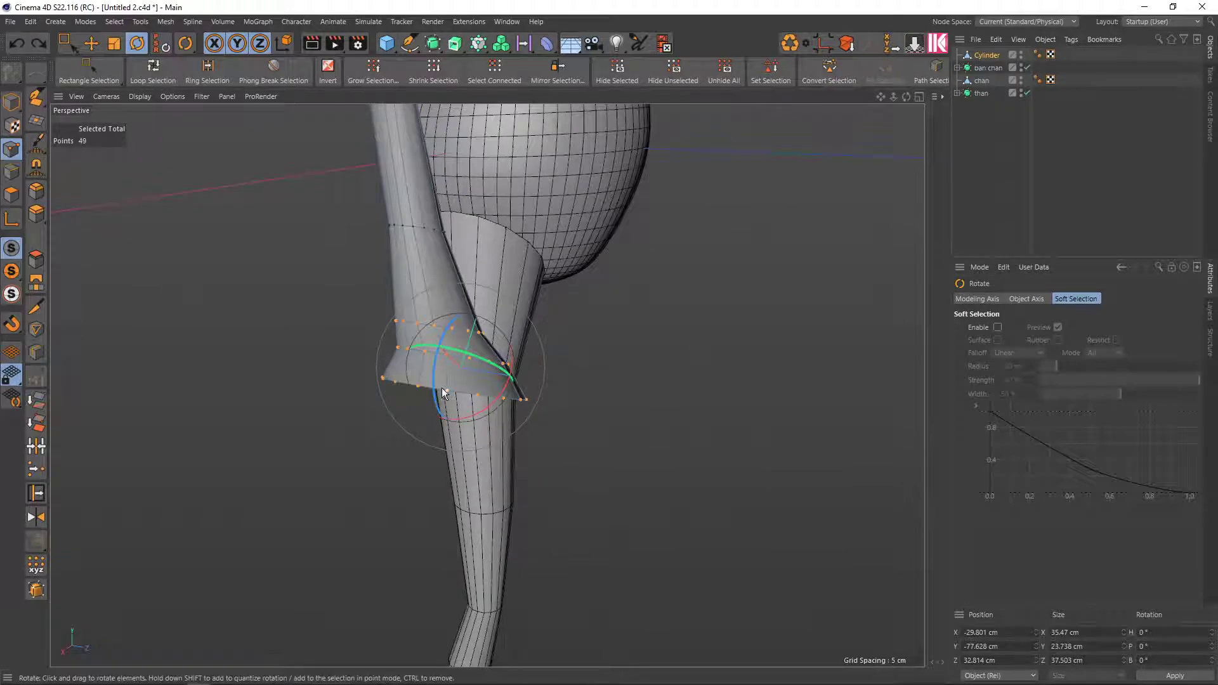
middle_click(443, 389)
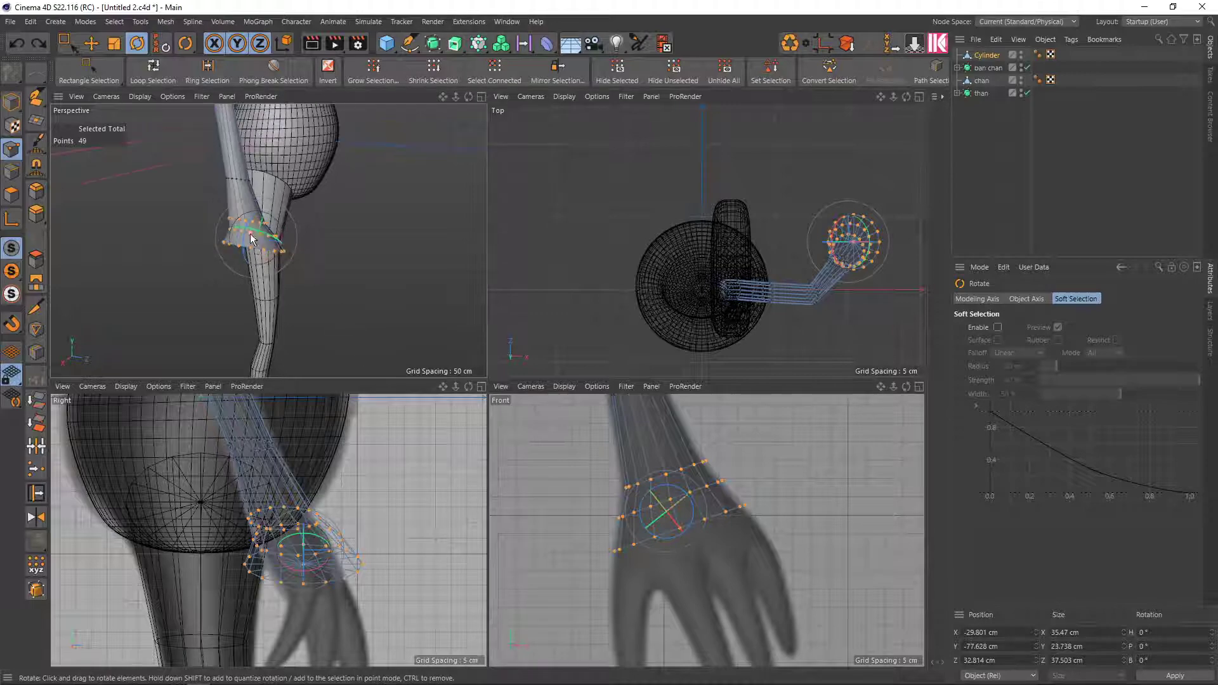
middle_click(325, 280)
mouse_move(326, 279)
left_mouse_down("alt")
mouse_move(392, 319)
mouse_move(342, 293)
mouse_move(218, 336)
mouse_move(224, 374)
mouse_move(373, 374)
mouse_move(430, 332)
mouse_move(453, 295)
mouse_move(441, 356)
left_mouse_up("alt")
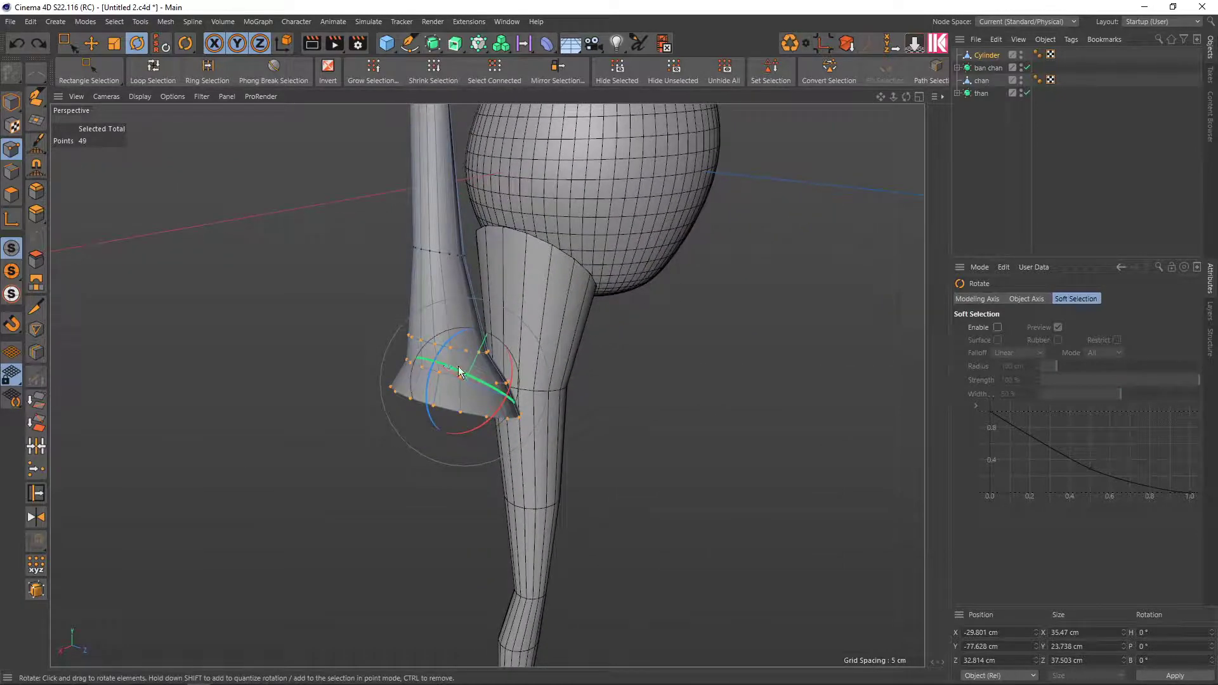
mouse_move(473, 300)
left_mouse_down()
mouse_move(452, 216)
mouse_move(475, 264)
left_mouse_up()
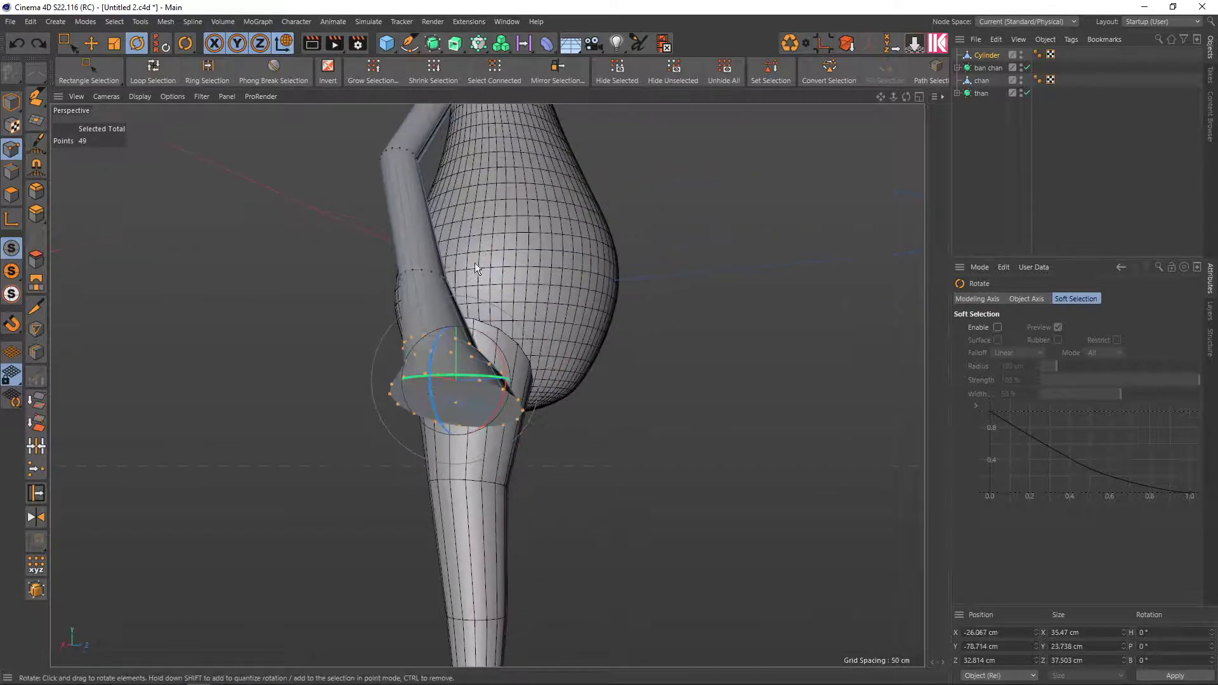
left_click_drag(486, 385, 453, 394)
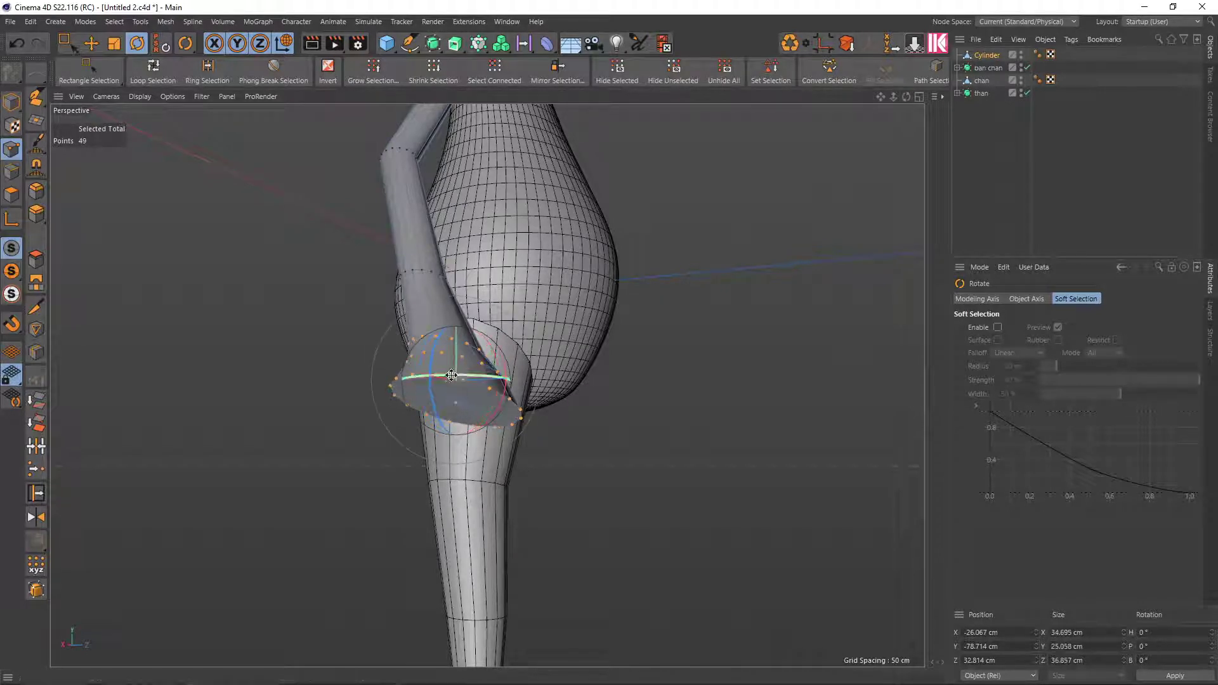
mouse_move(455, 393)
left_mouse_down("alt")
mouse_move(442, 364)
mouse_move(425, 399)
mouse_move(363, 437)
mouse_move(263, 454)
mouse_move(324, 468)
mouse_move(305, 441)
mouse_move(264, 422)
mouse_move(350, 447)
mouse_move(380, 443)
mouse_move(400, 420)
left_mouse_up("alt")
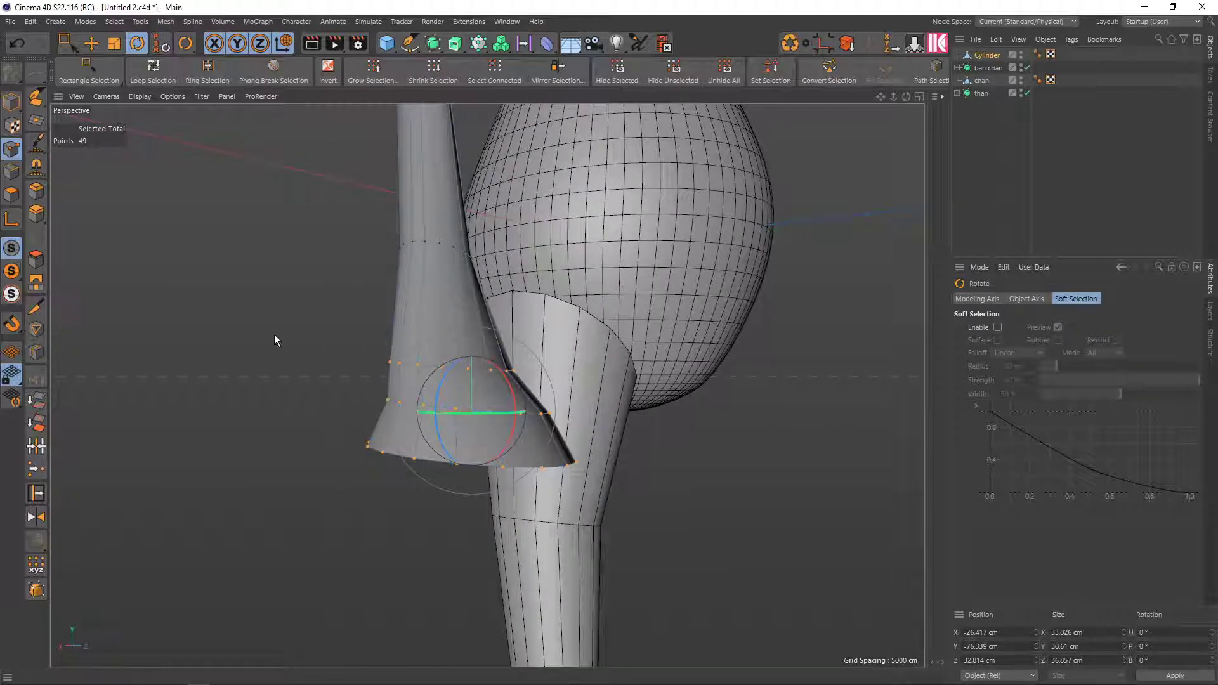
Loop-select the edge ring just above the wrist rim and scale it down slightly
left_click(12, 171)
key("u")
key("l")
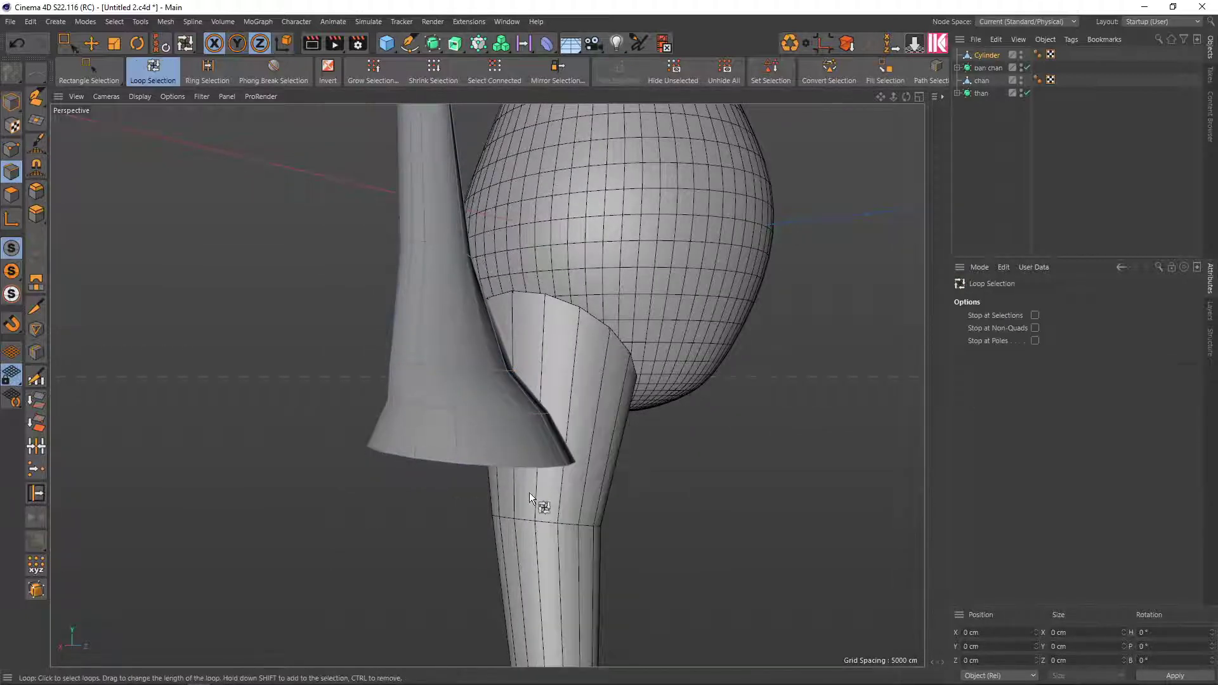
left_click(494, 463)
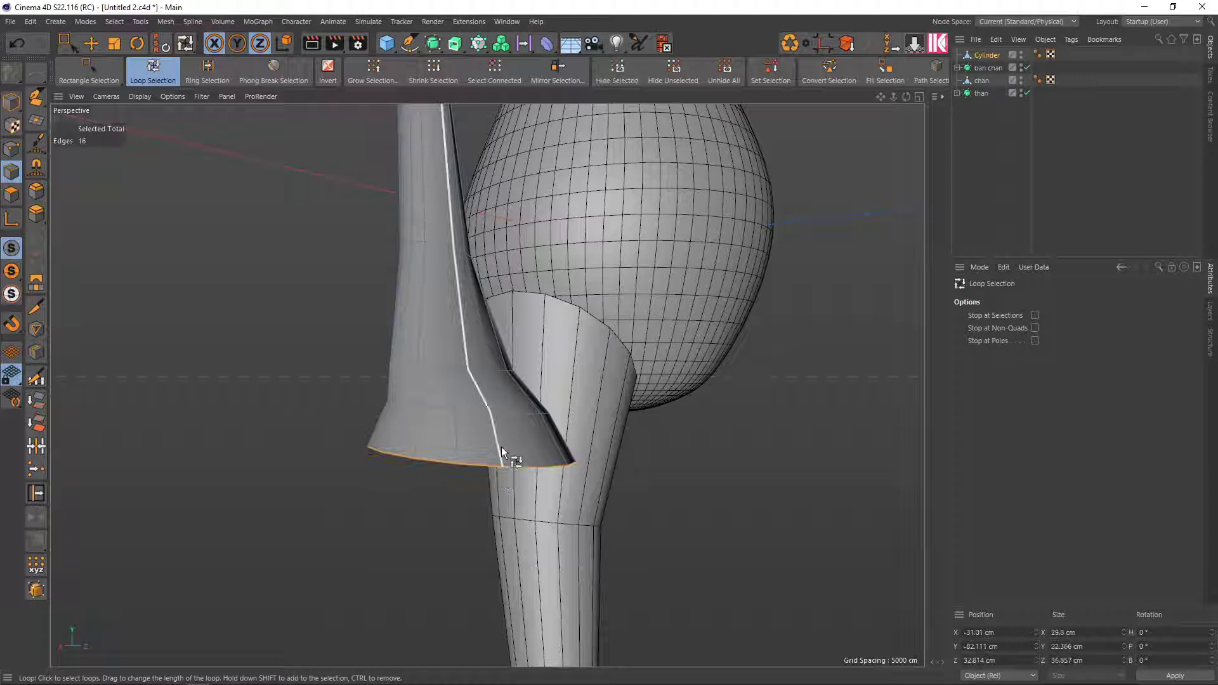
left_click(506, 412)
left_click_drag(581, 406, 481, 426, "alt")
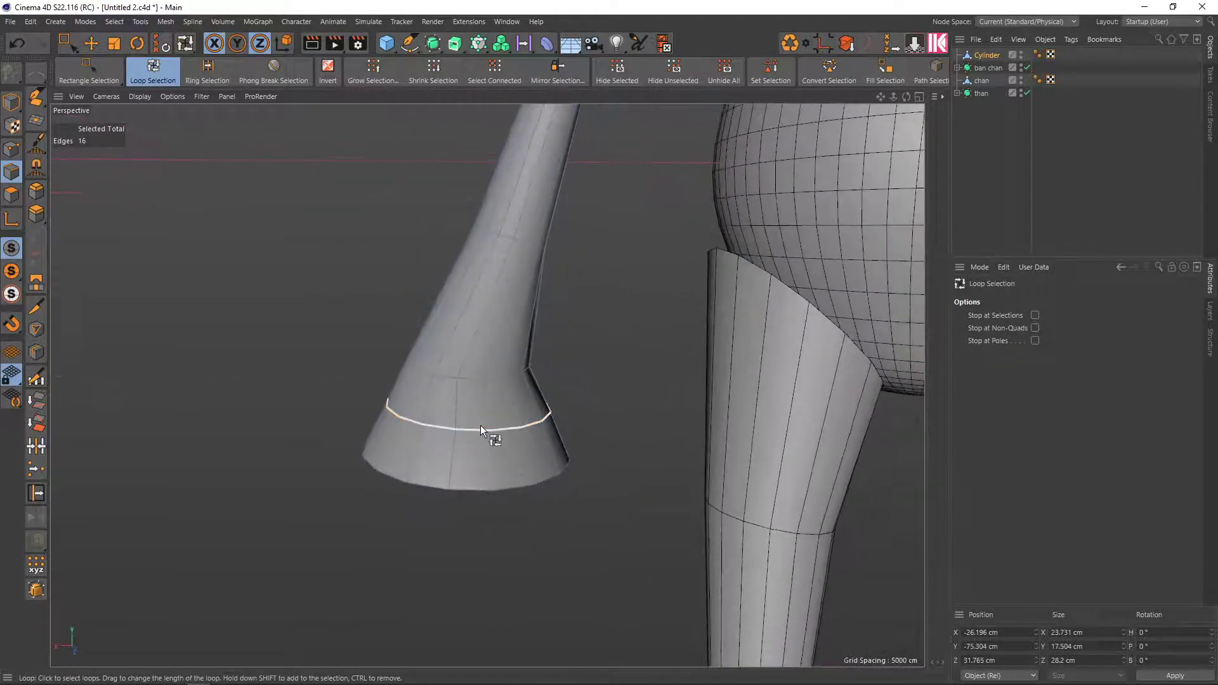
key("t")
mouse_move(627, 405)
left_mouse_down()
mouse_move(564, 416)
mouse_move(651, 384)
mouse_move(631, 406)
left_mouse_up()
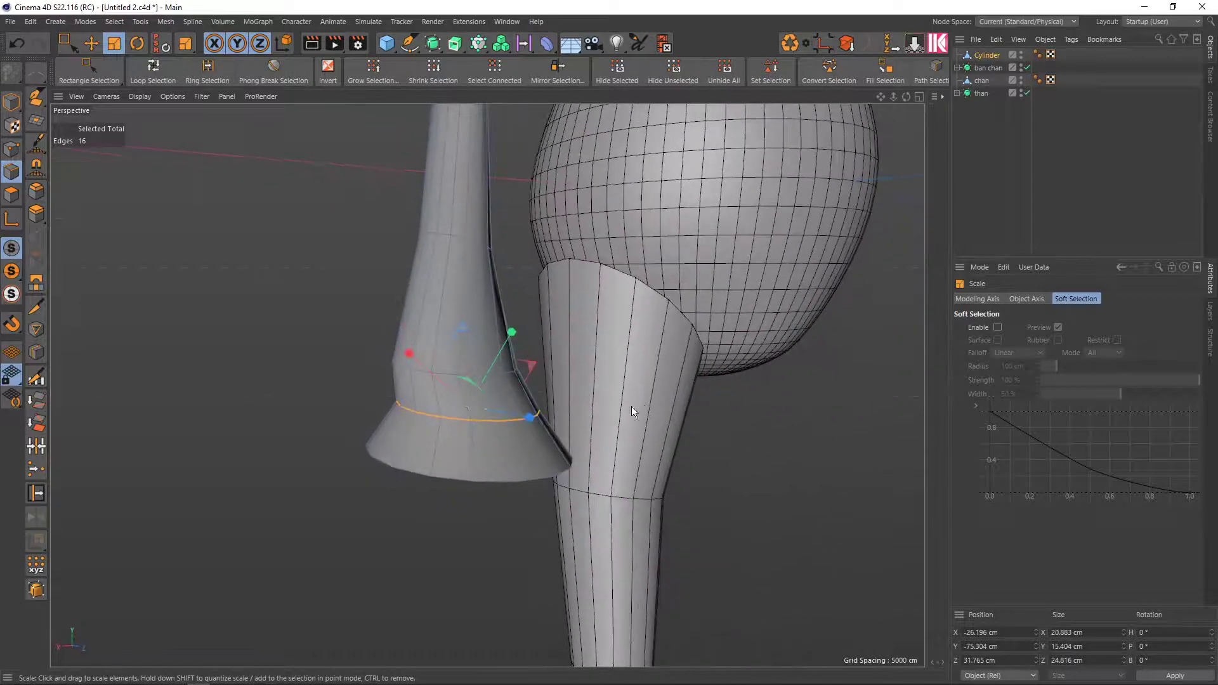
Move the loop in world axes, about 3.8 cm down and 2.8 cm over the hand
key("e")
left_click(286, 43)
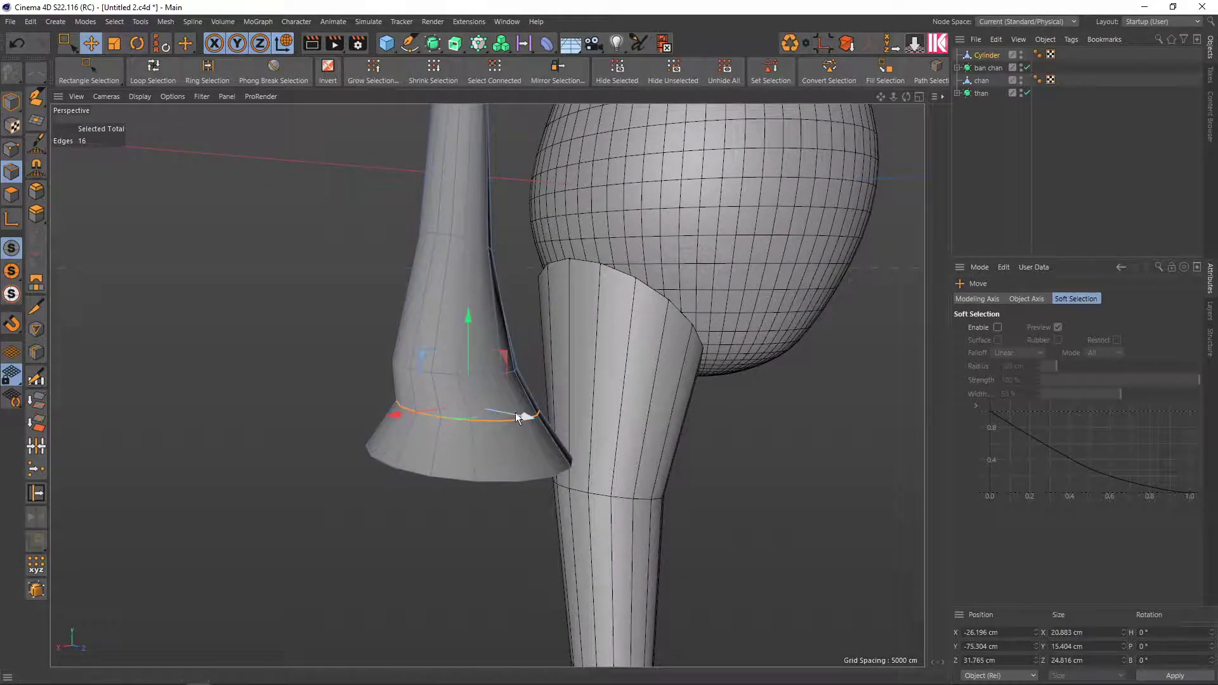
mouse_move(515, 412)
left_mouse_down()
mouse_move(494, 421)
mouse_move(655, 471)
mouse_move(612, 462)
mouse_move(610, 486)
left_mouse_up()
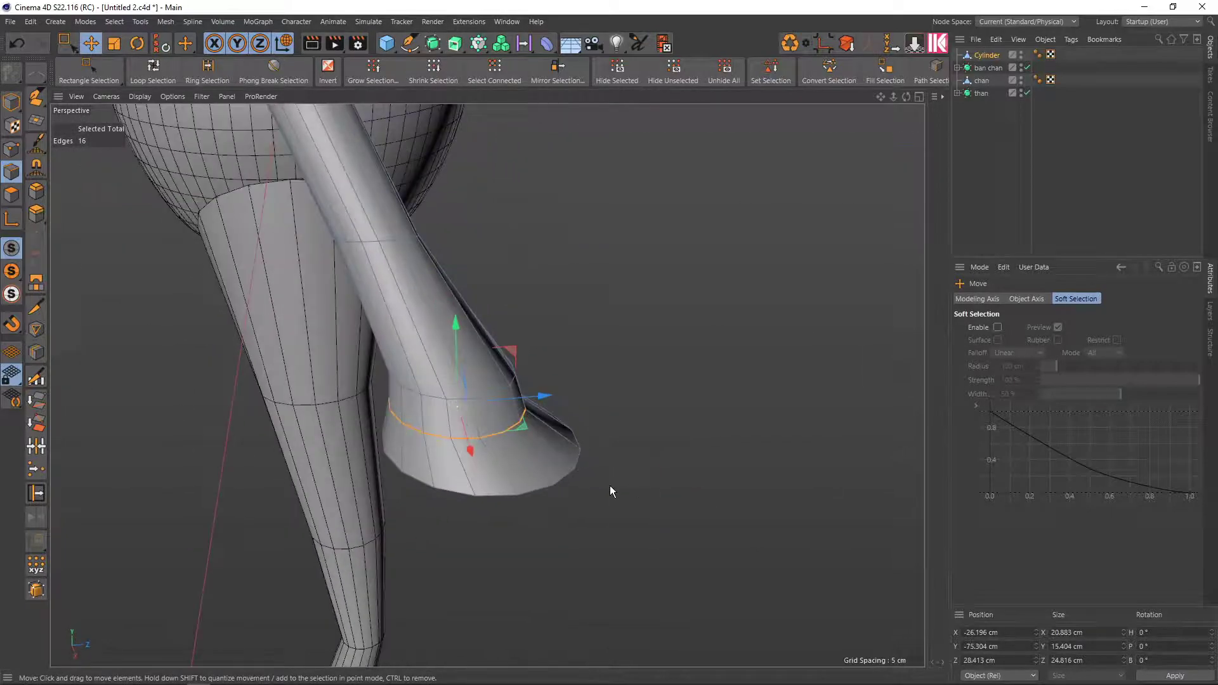
middle_click(579, 476)
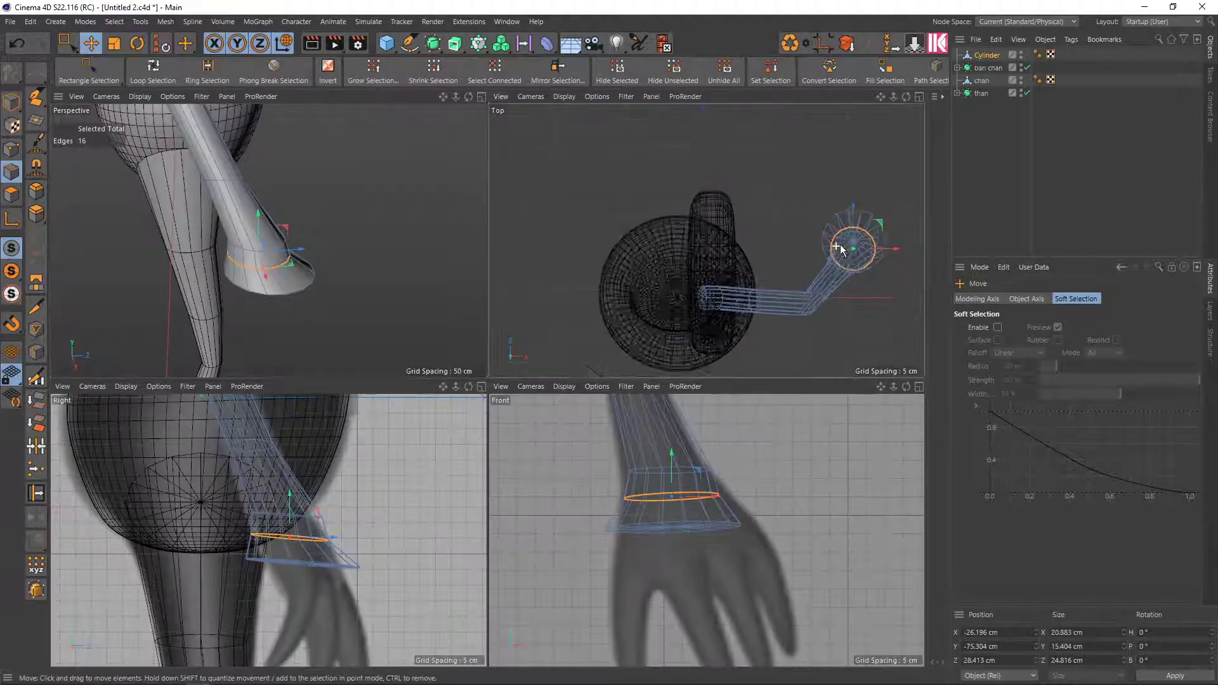
scroll(813, 227, "up", 2)
middle_click_drag(813, 228, 668, 283, "alt")
scroll(756, 266, "up", 3)
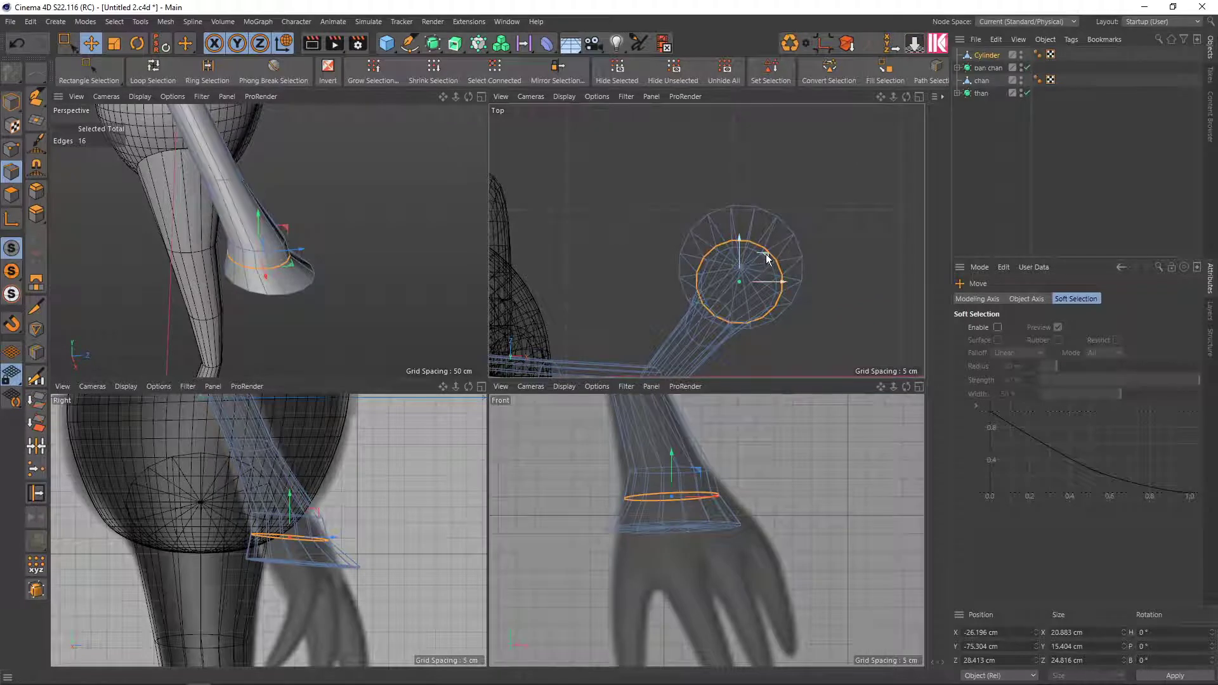
left_click_drag(758, 265, 769, 251)
scroll(243, 243, "up", 1)
mouse_move(272, 262)
left_mouse_down("alt")
mouse_move(316, 275)
mouse_move(282, 191)
left_mouse_up("alt")
Loop-select the arm's bottom rim and move it about 7.7 cm toward the hand
key("u")
key("l")
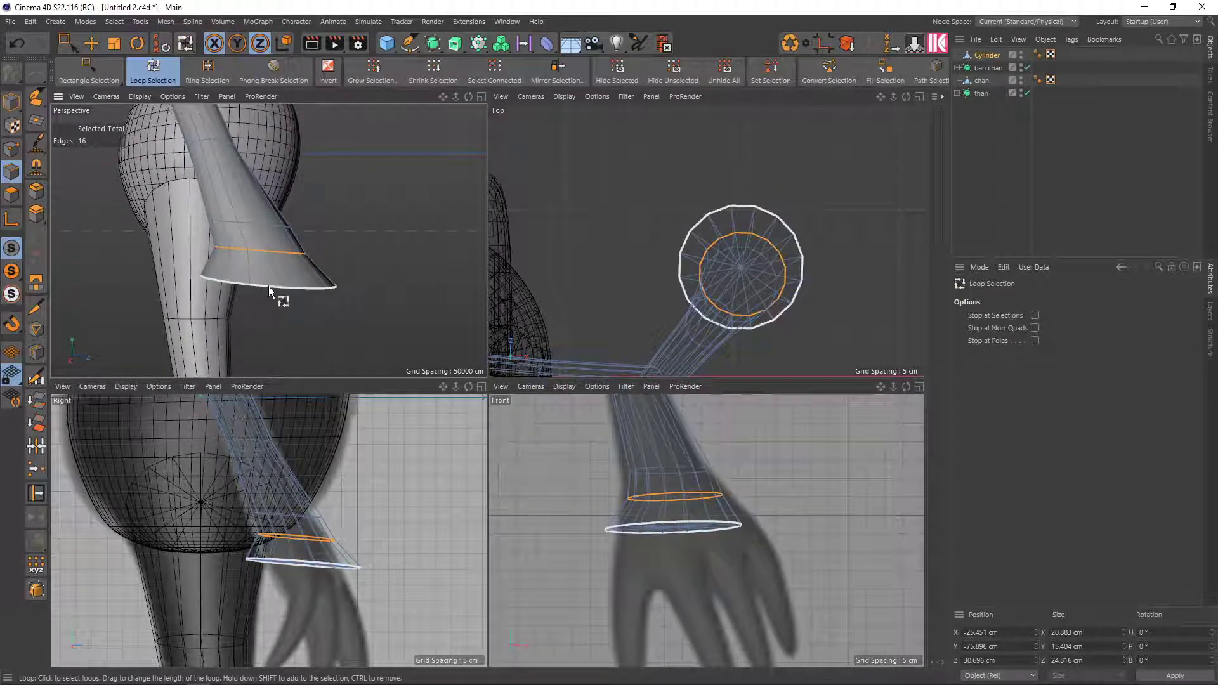
left_click(270, 286)
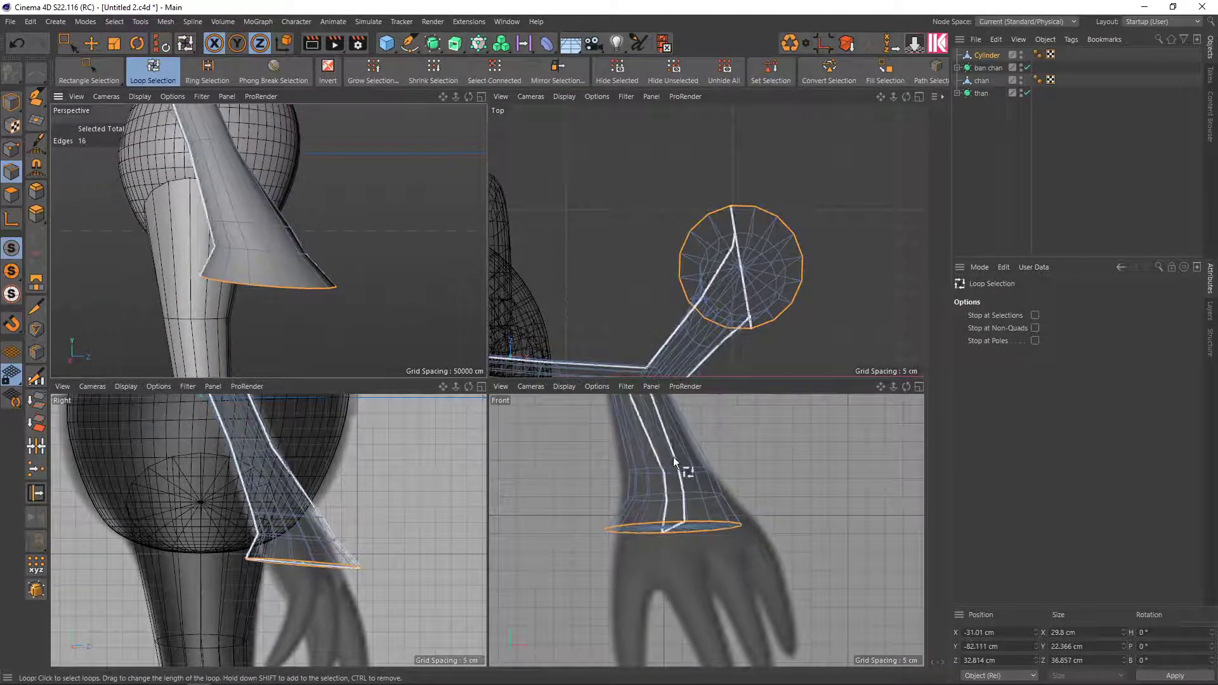
key("e")
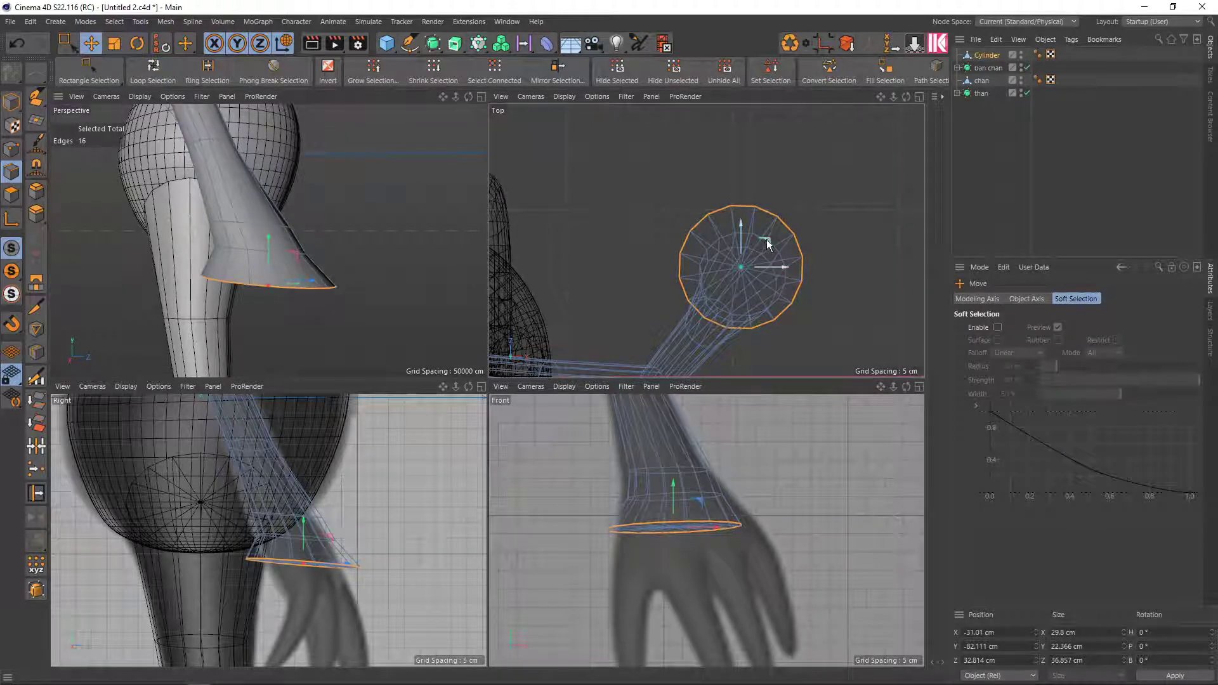
left_click_drag(769, 268, 788, 223)
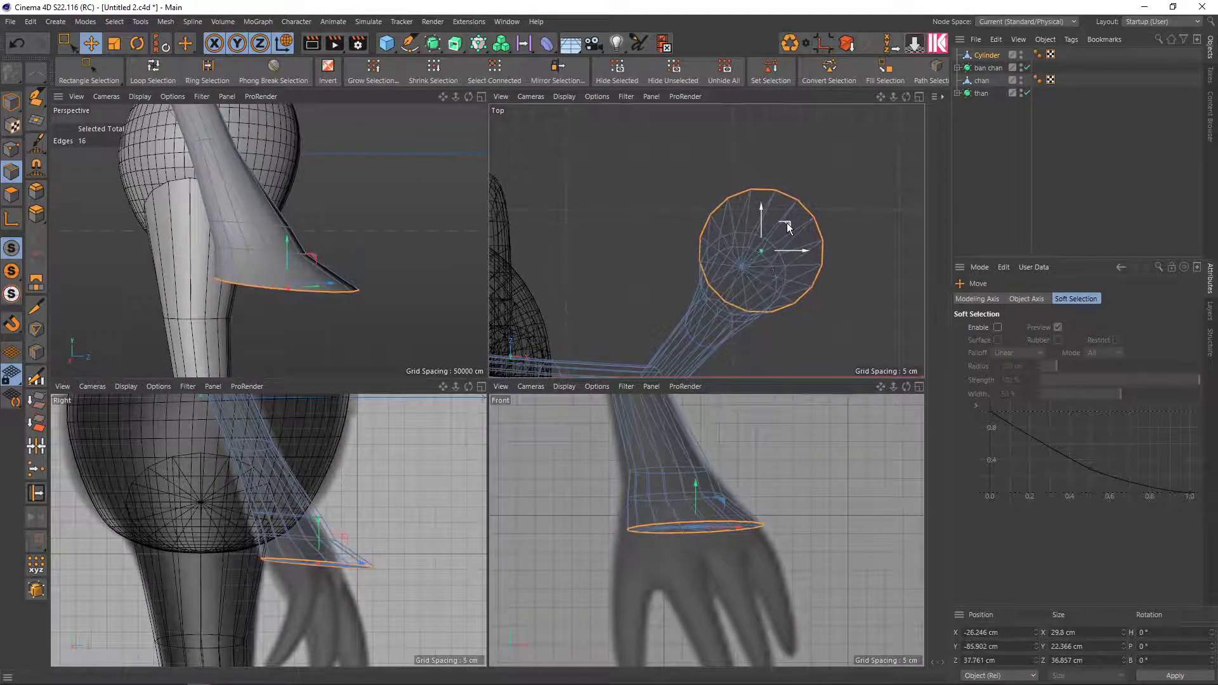
left_click_drag(368, 305, 353, 295, "alt")
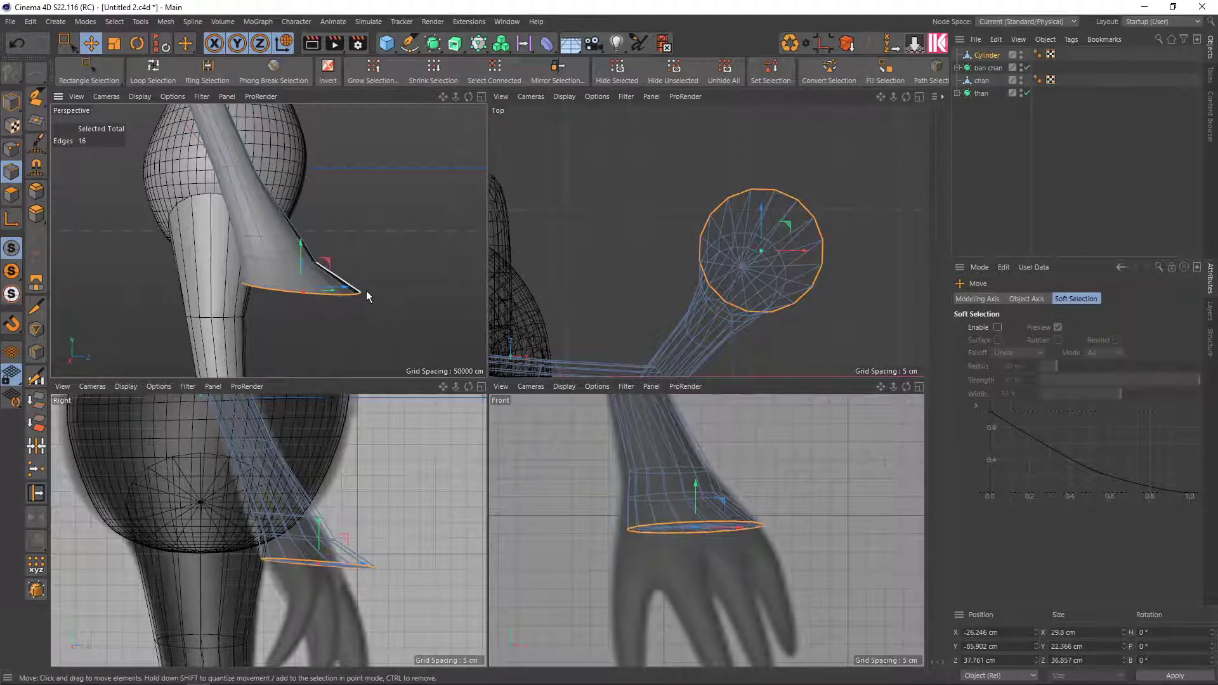
middle_click(367, 295)
Scale the rim loop to about 85% and lower it 3.75 cm
key("t")
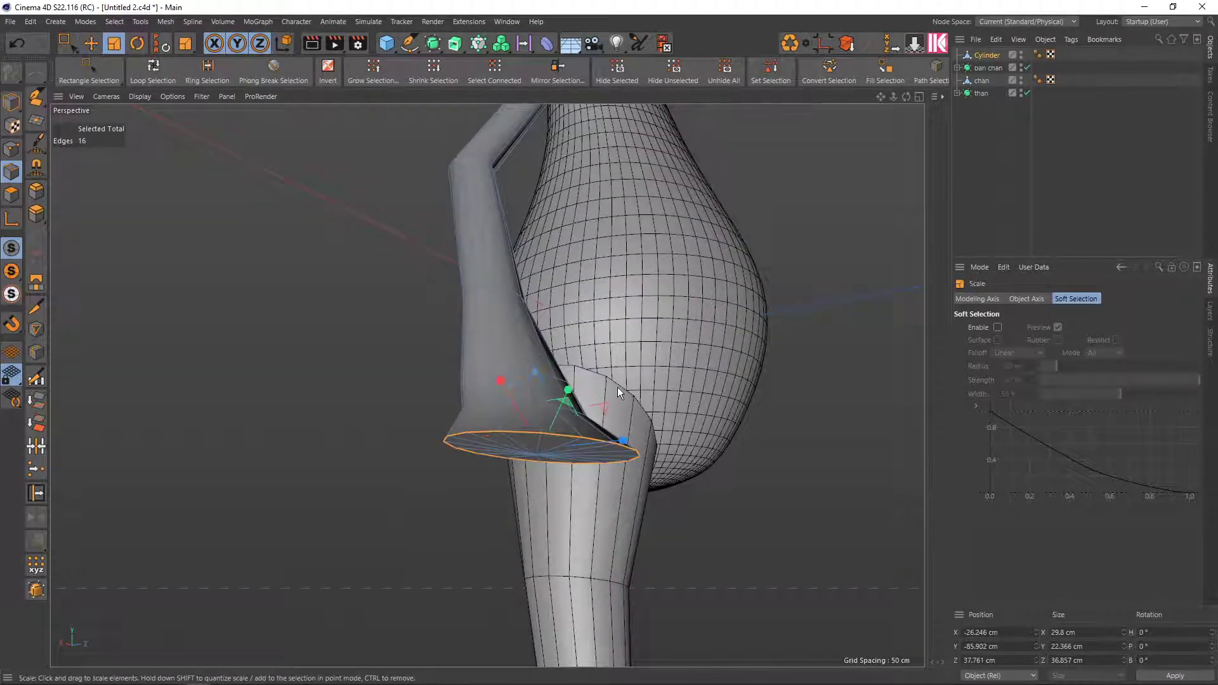
mouse_move(618, 388)
left_mouse_down()
mouse_move(502, 423)
mouse_move(576, 447)
mouse_move(629, 508)
mouse_move(543, 470)
mouse_move(470, 531)
left_mouse_up()
key("e")
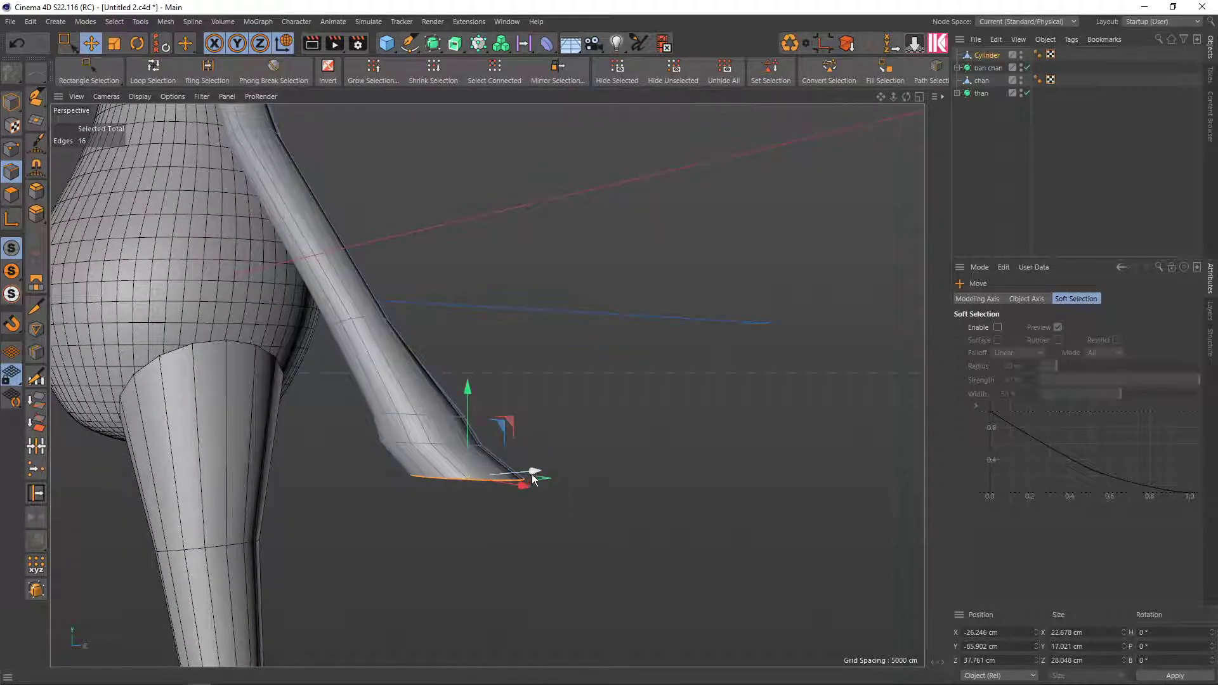
mouse_move(531, 477)
left_mouse_down()
mouse_move(453, 442)
mouse_move(359, 448)
left_mouse_up()
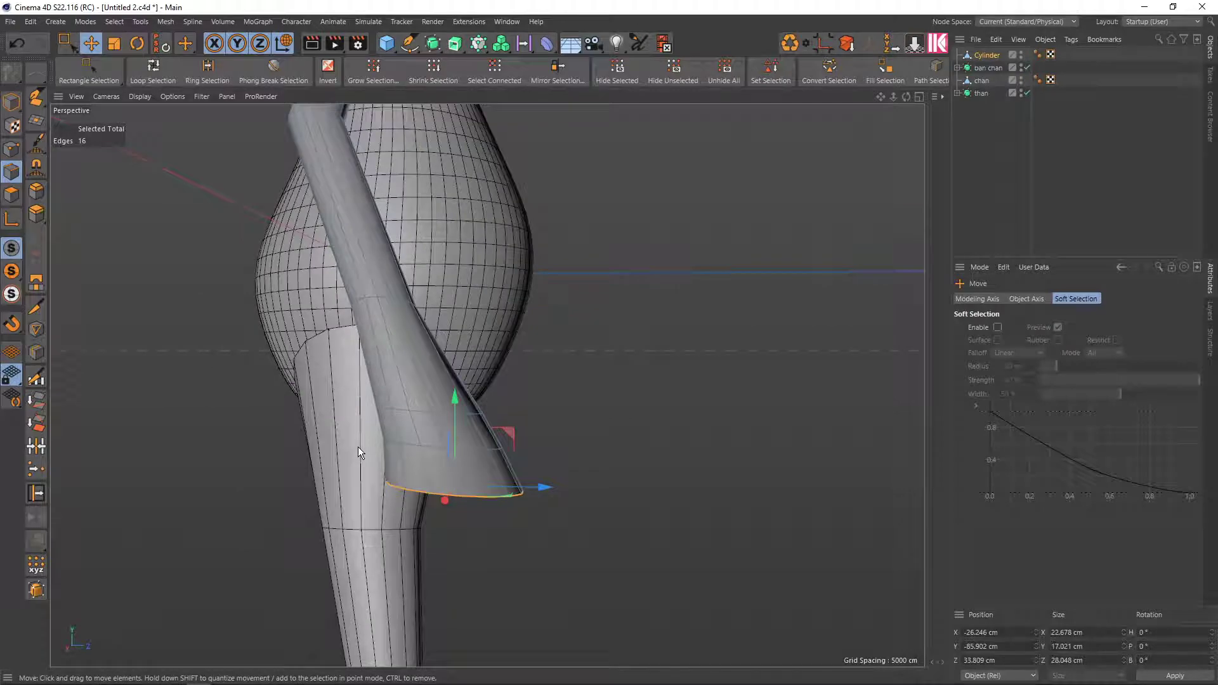
mouse_move(554, 418)
left_mouse_down("alt")
mouse_move(506, 441)
mouse_move(445, 404)
mouse_move(373, 404)
mouse_move(378, 373)
mouse_move(482, 444)
left_mouse_up("alt")
middle_click(493, 446)
middle_click(278, 297)
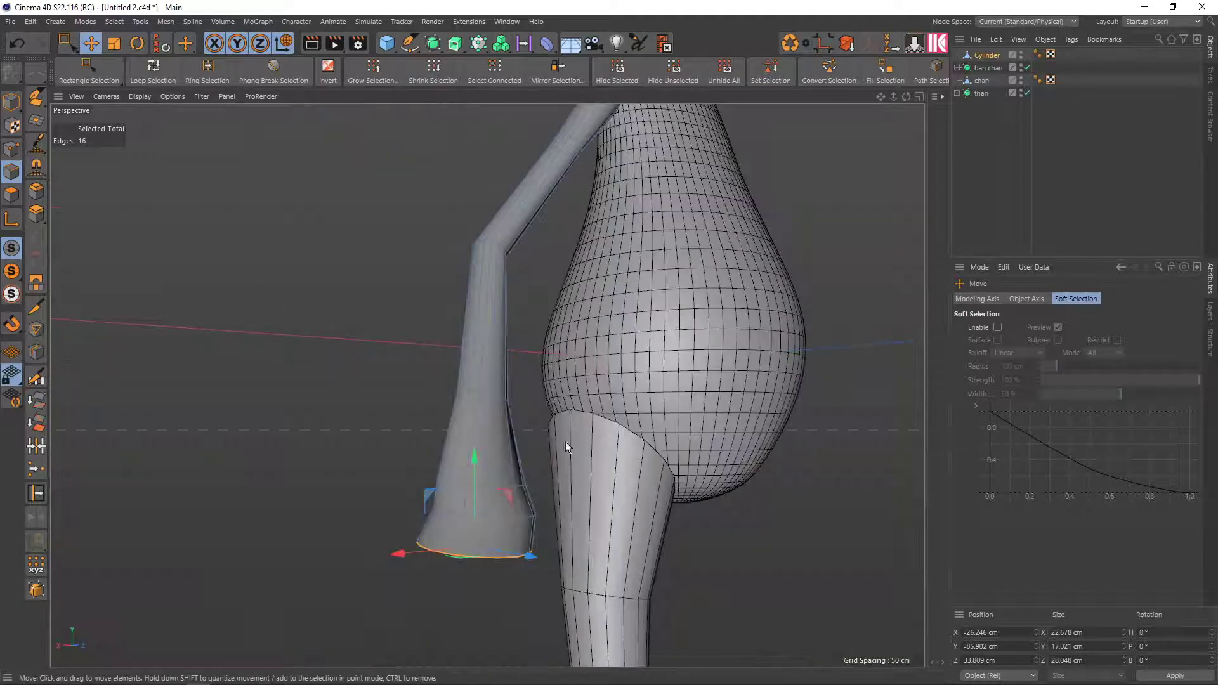
mouse_move(565, 442)
left_mouse_down("alt")
mouse_move(371, 437)
mouse_move(446, 487)
mouse_move(477, 492)
left_mouse_up("alt")
key("u")
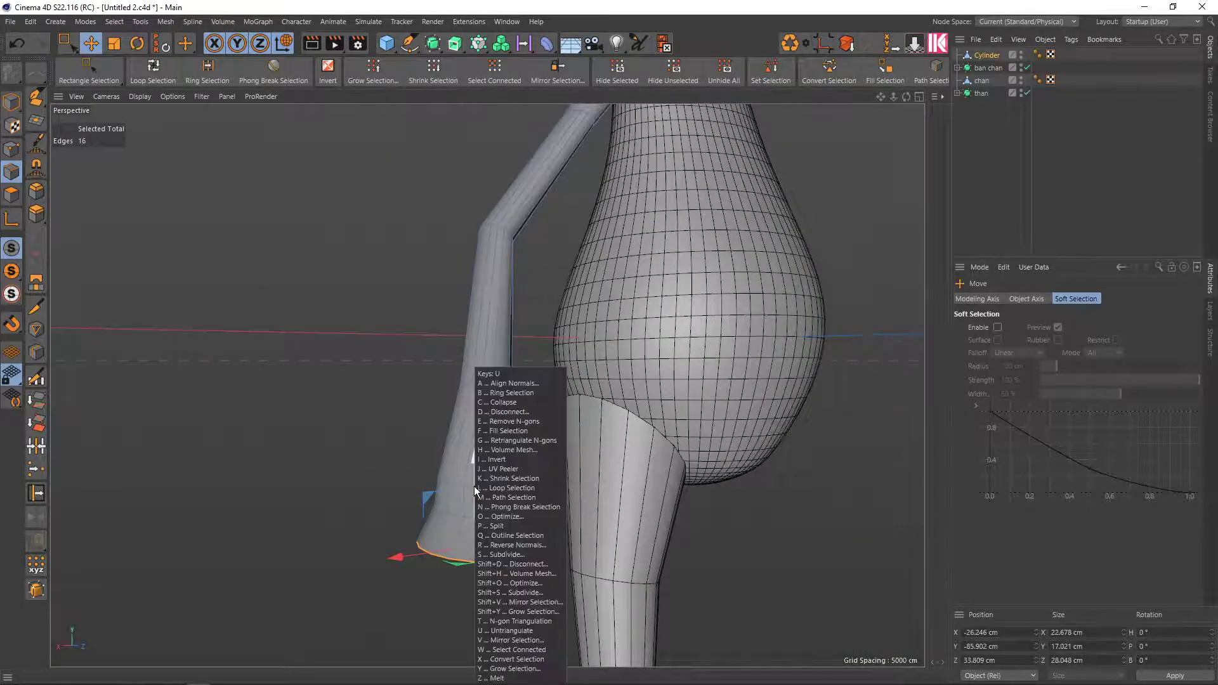
key("l")
left_click(489, 519)
key("e")
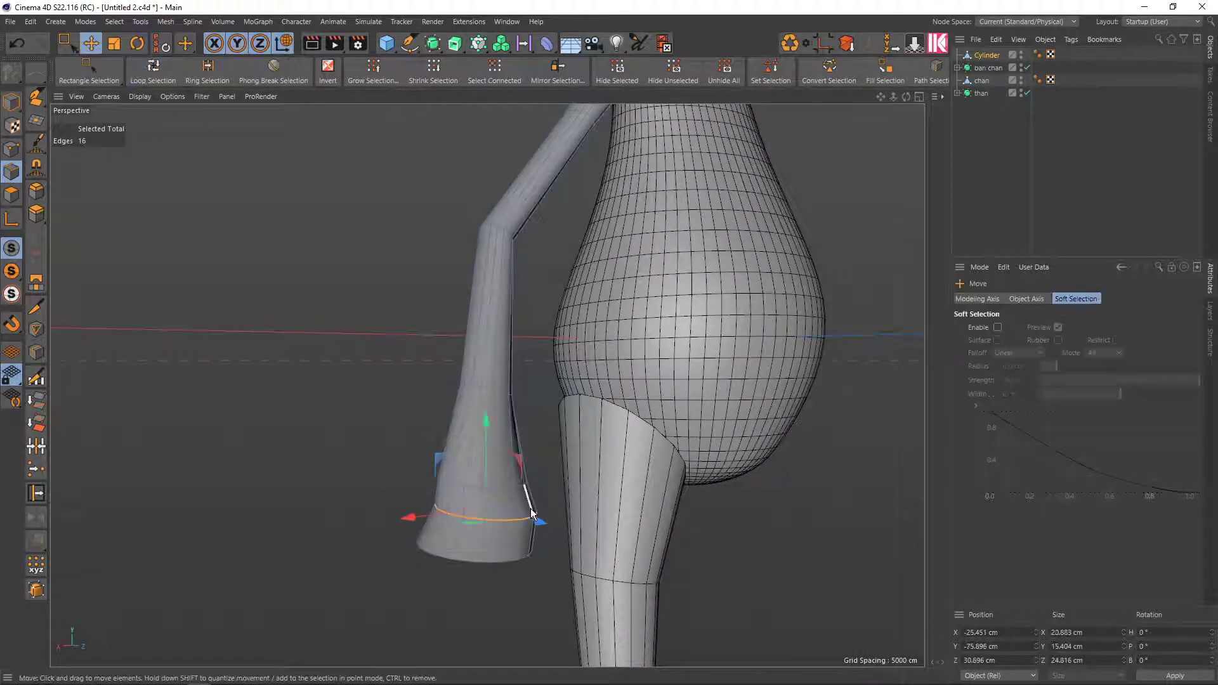
middle_click(508, 501)
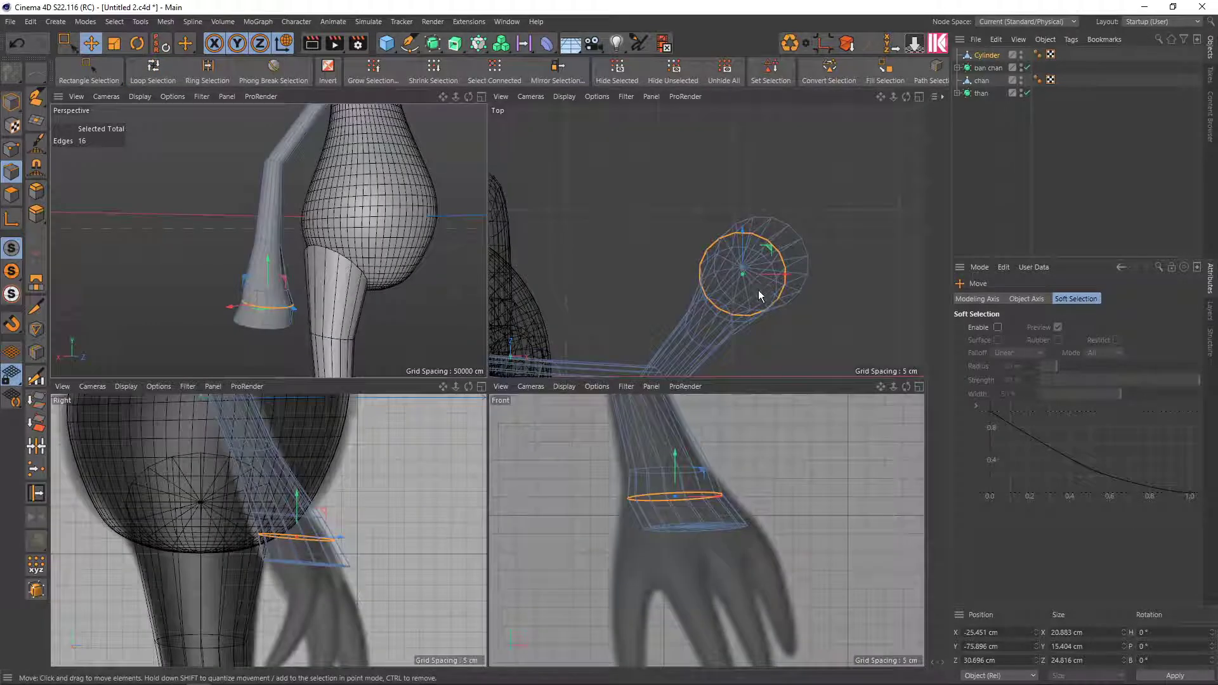
scroll(280, 309, "up", 5)
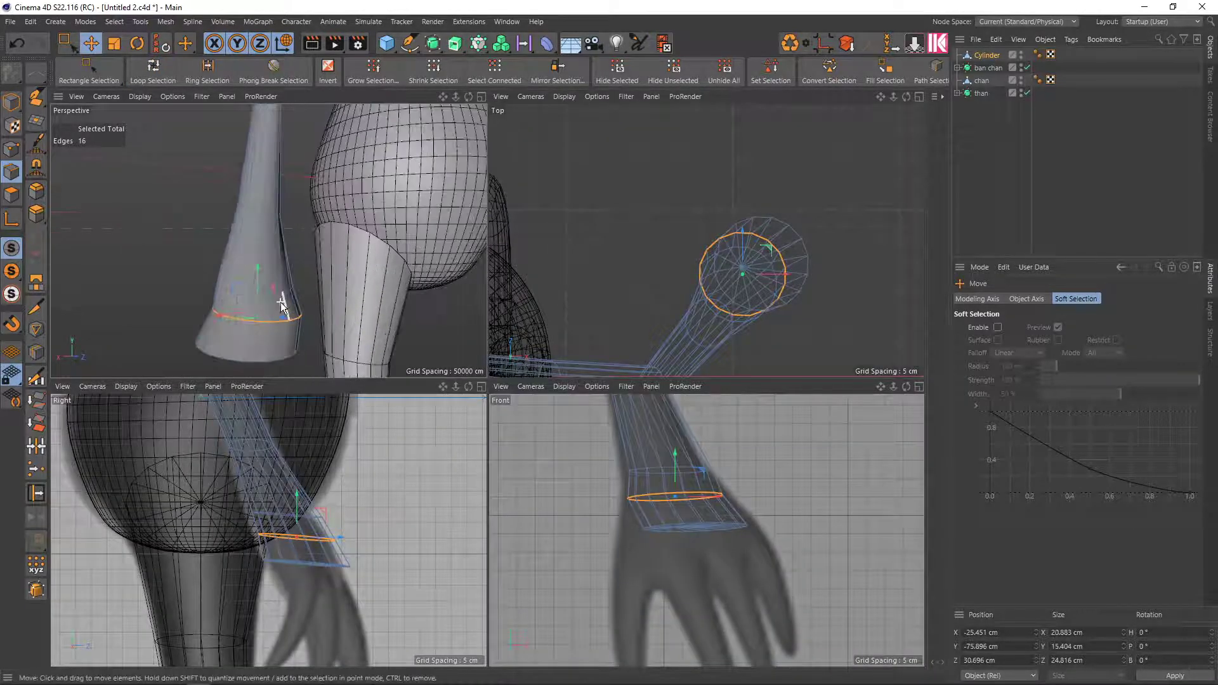
mouse_move(332, 343)
left_mouse_down("alt")
mouse_move(262, 267)
mouse_move(252, 305)
left_mouse_up("alt")
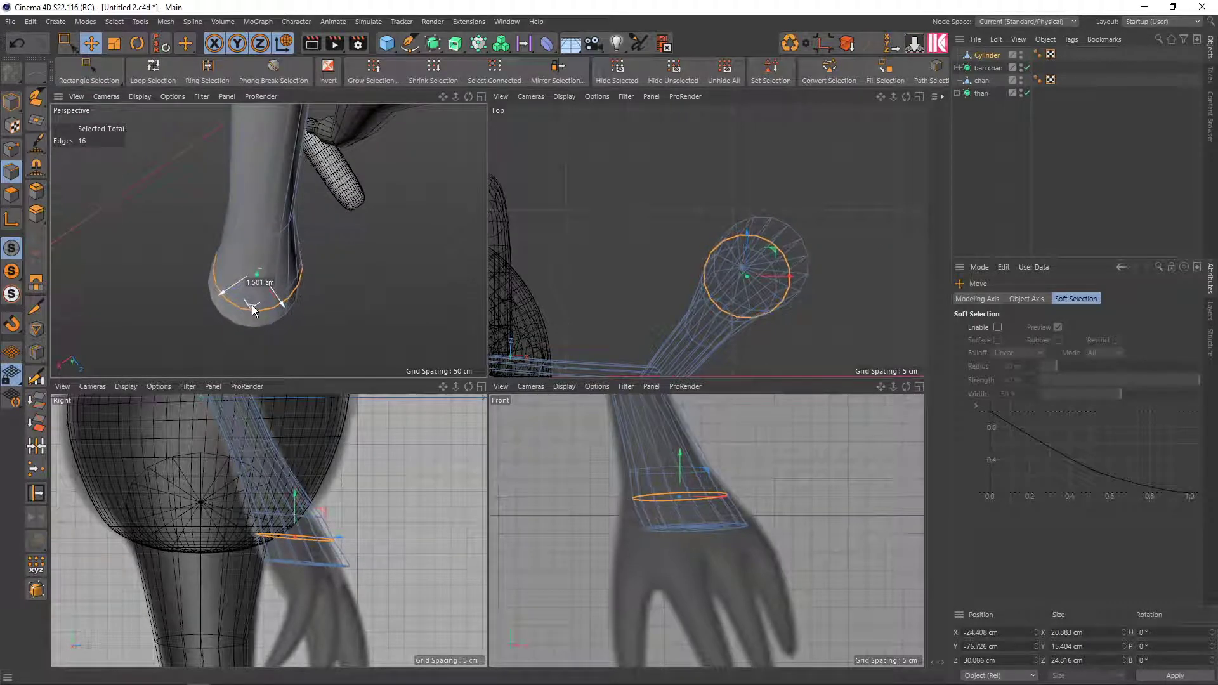
middle_click(252, 305)
mouse_move(372, 306)
left_mouse_down("alt")
mouse_move(571, 189)
mouse_move(620, 187)
mouse_move(578, 190)
left_mouse_up("alt")
key("ctrl+s")
scroll(577, 241, "down", 3)
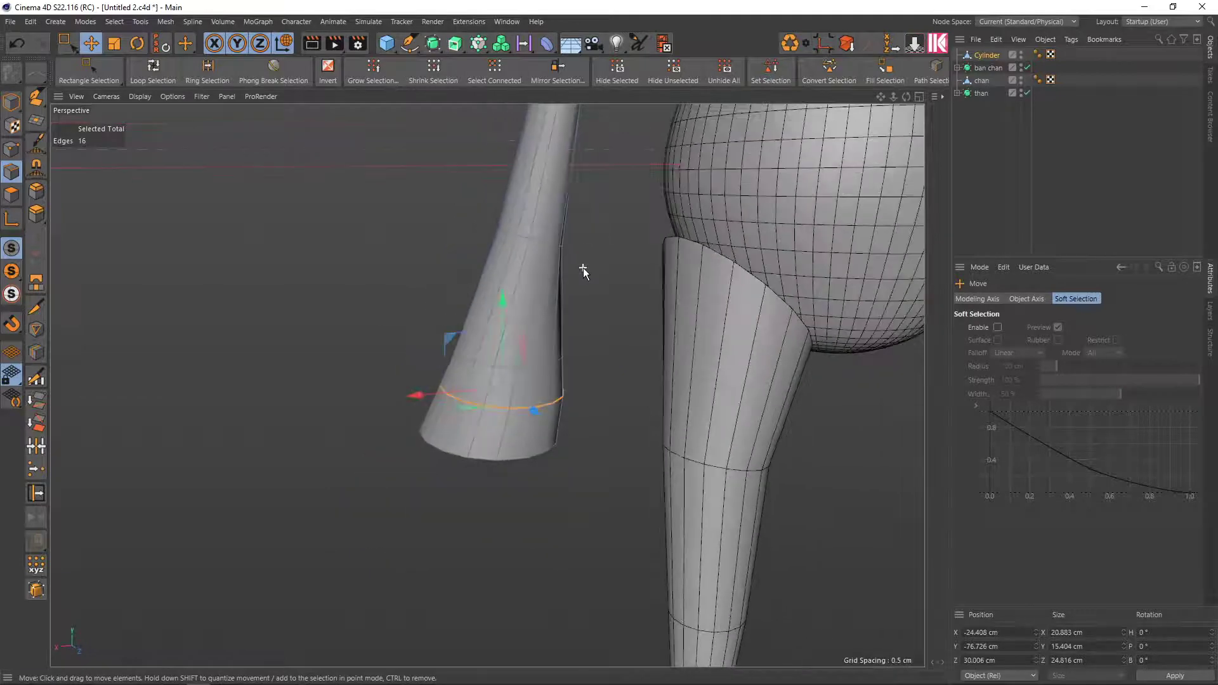
middle_click(579, 279)
scroll(630, 483, "down", 3)
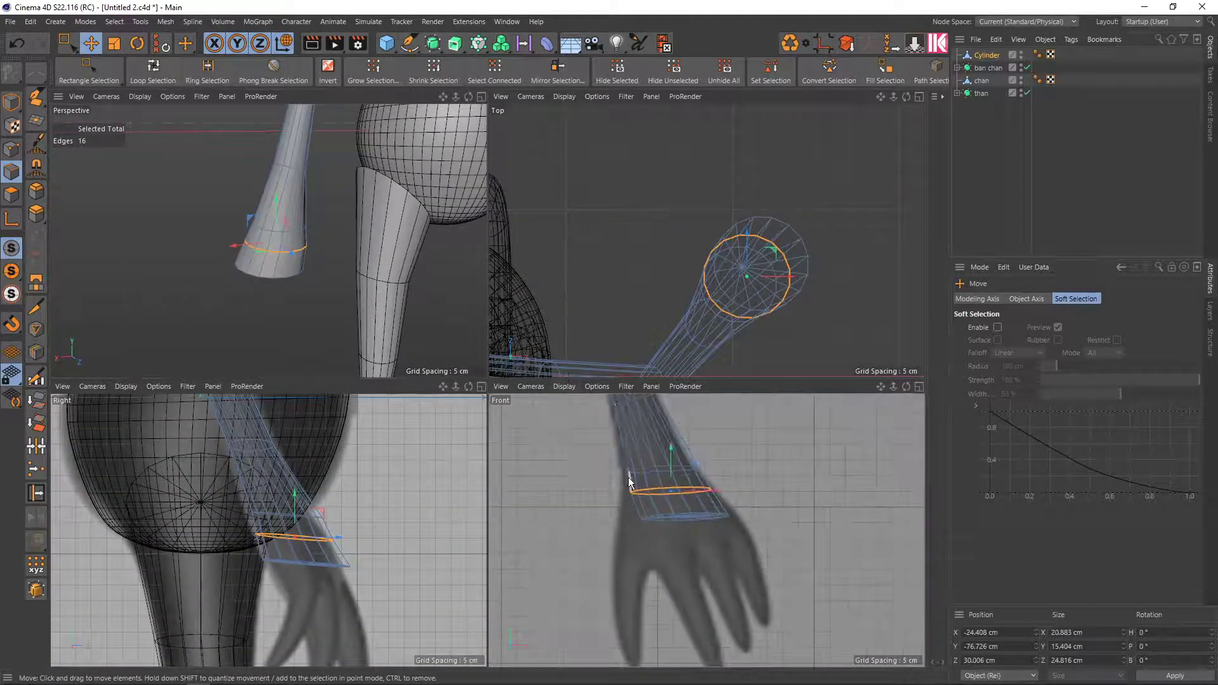
scroll(313, 279, "down", 3)
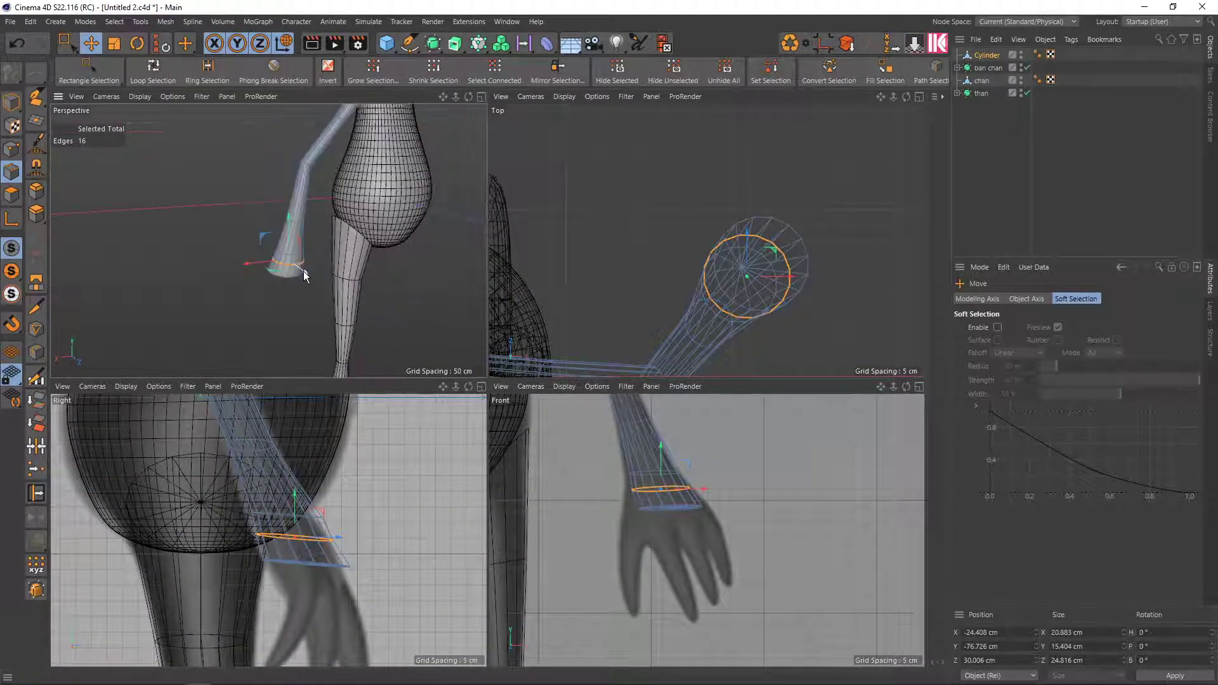
scroll(303, 272, "down", 2)
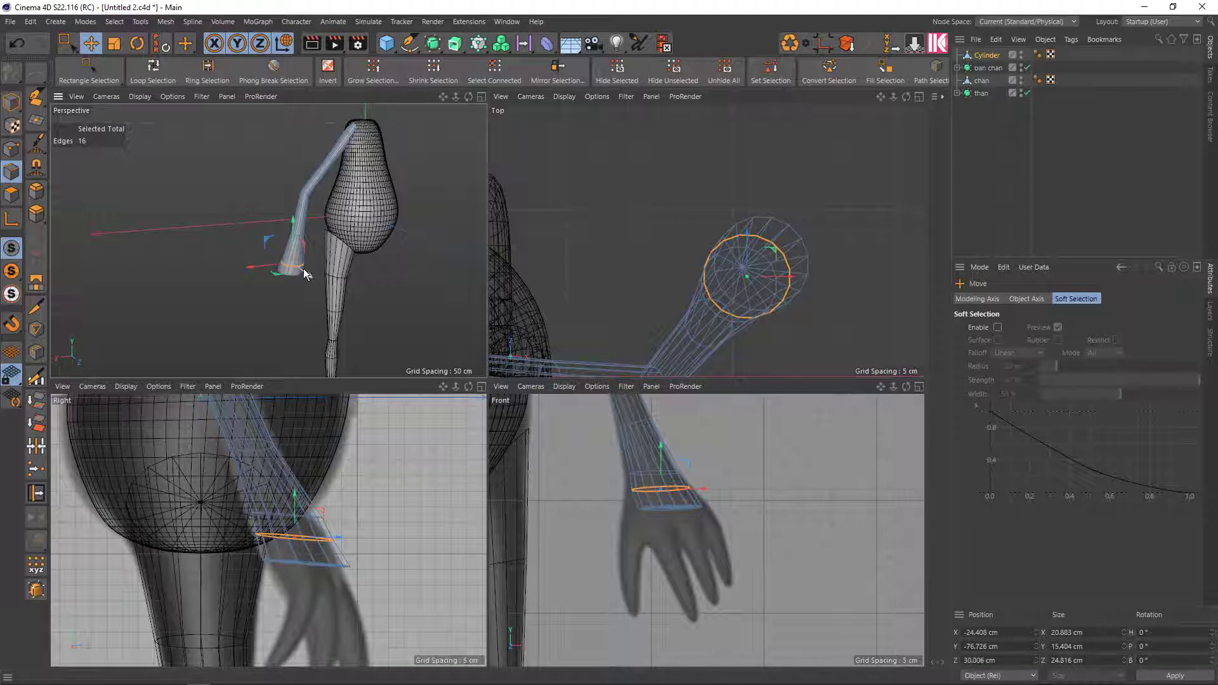
Create a new project holding a default cylinder oriented along +Z
left_click(10, 24)
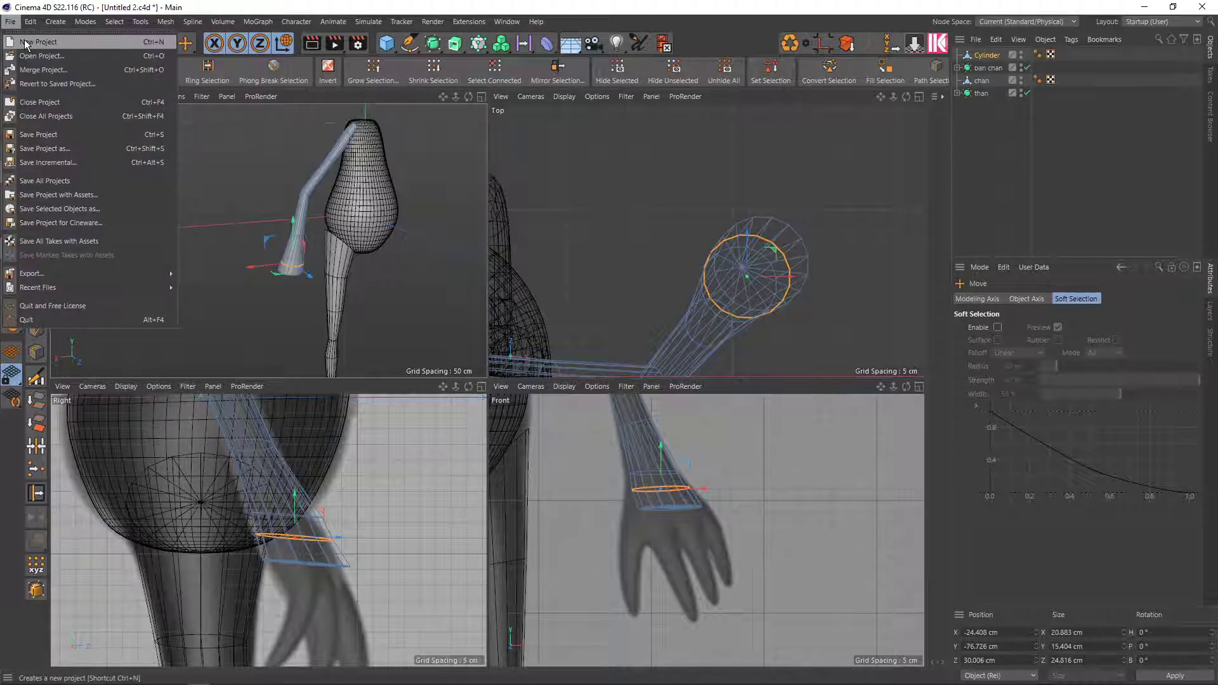
left_click(25, 42)
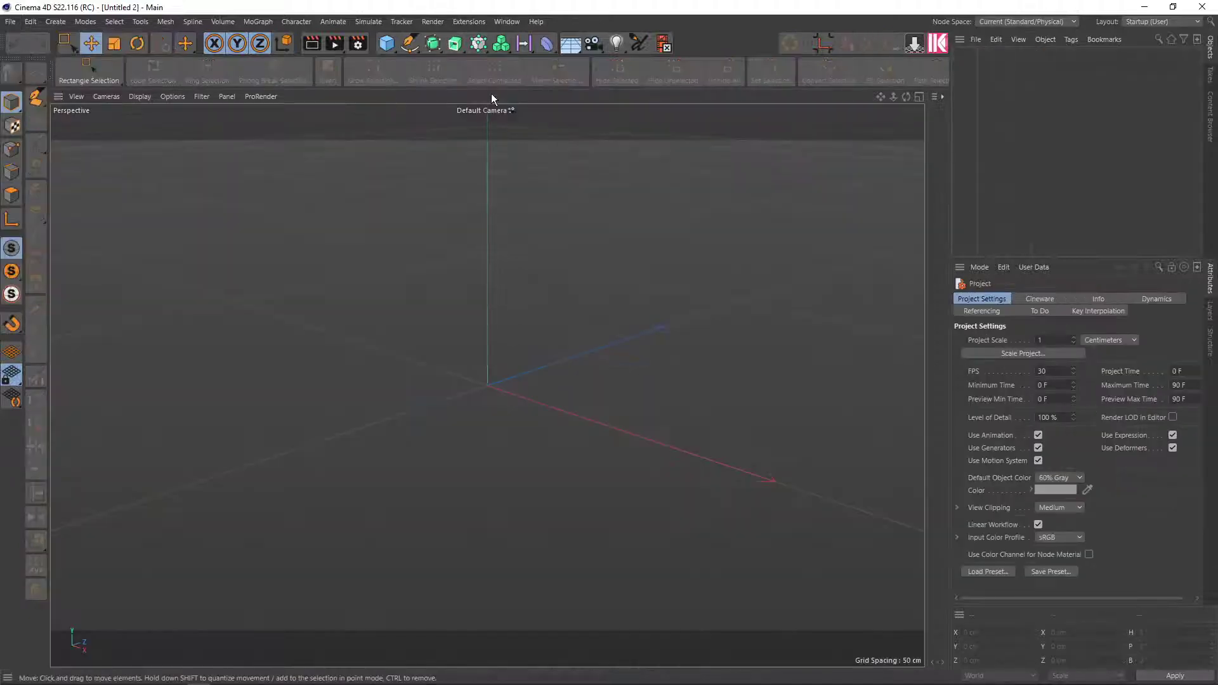
left_click(393, 43)
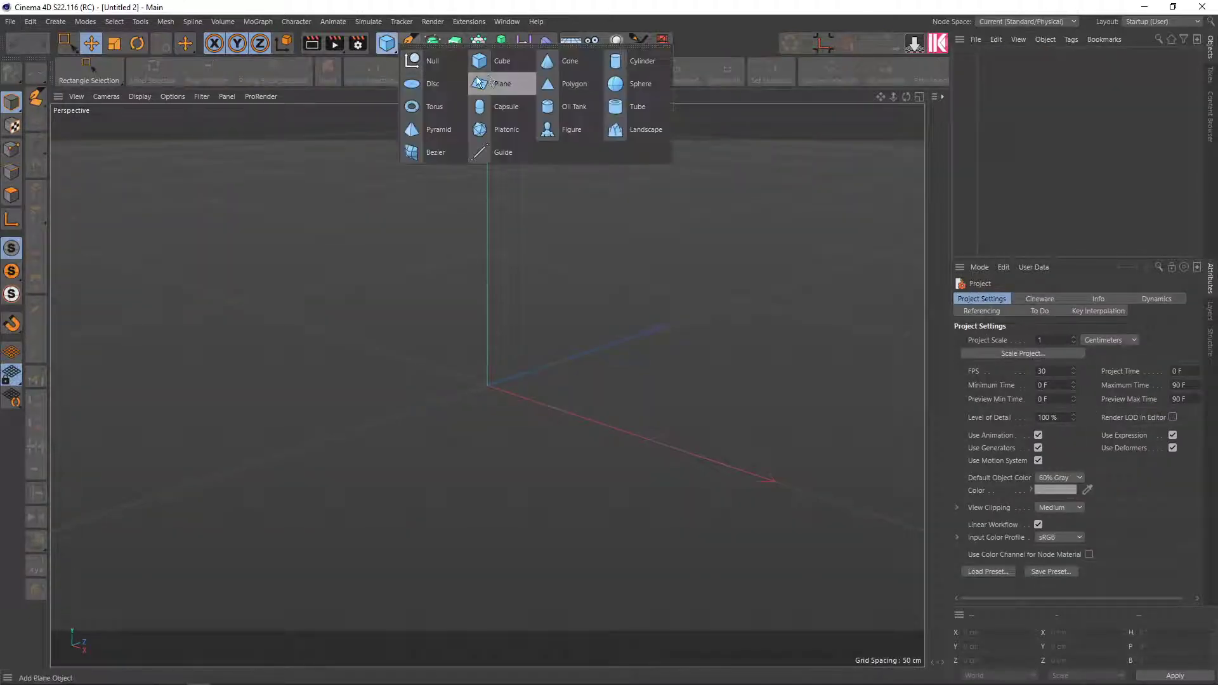
left_click(629, 64)
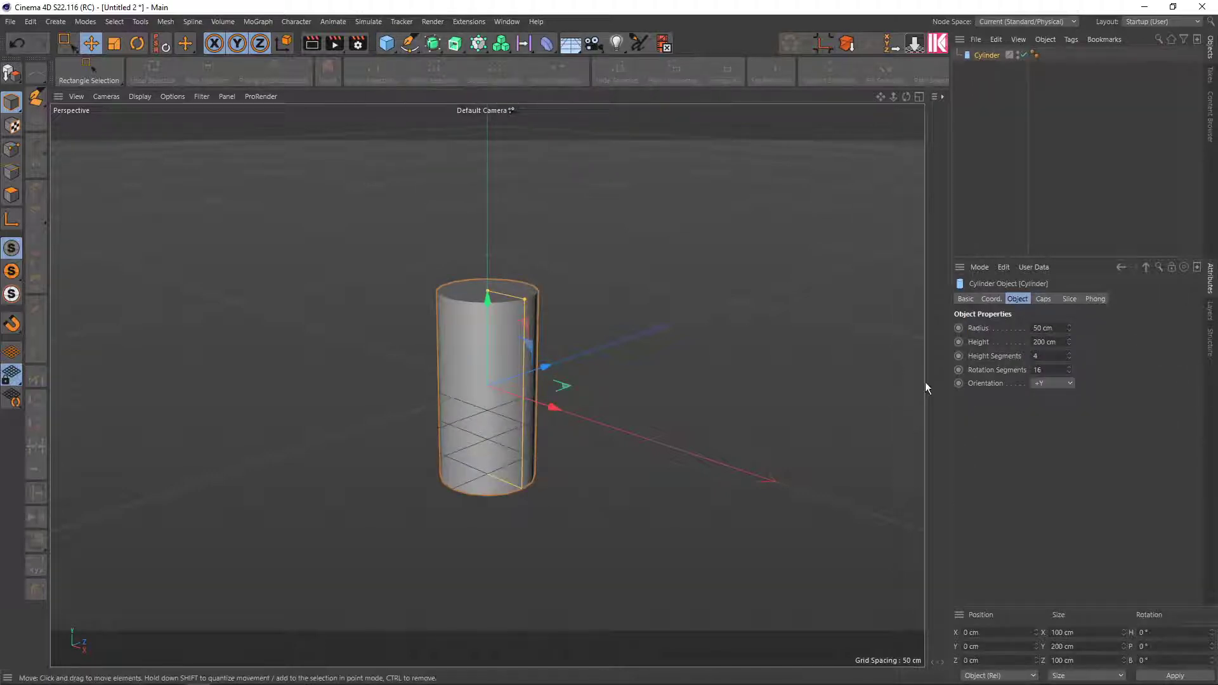
left_click(1052, 385)
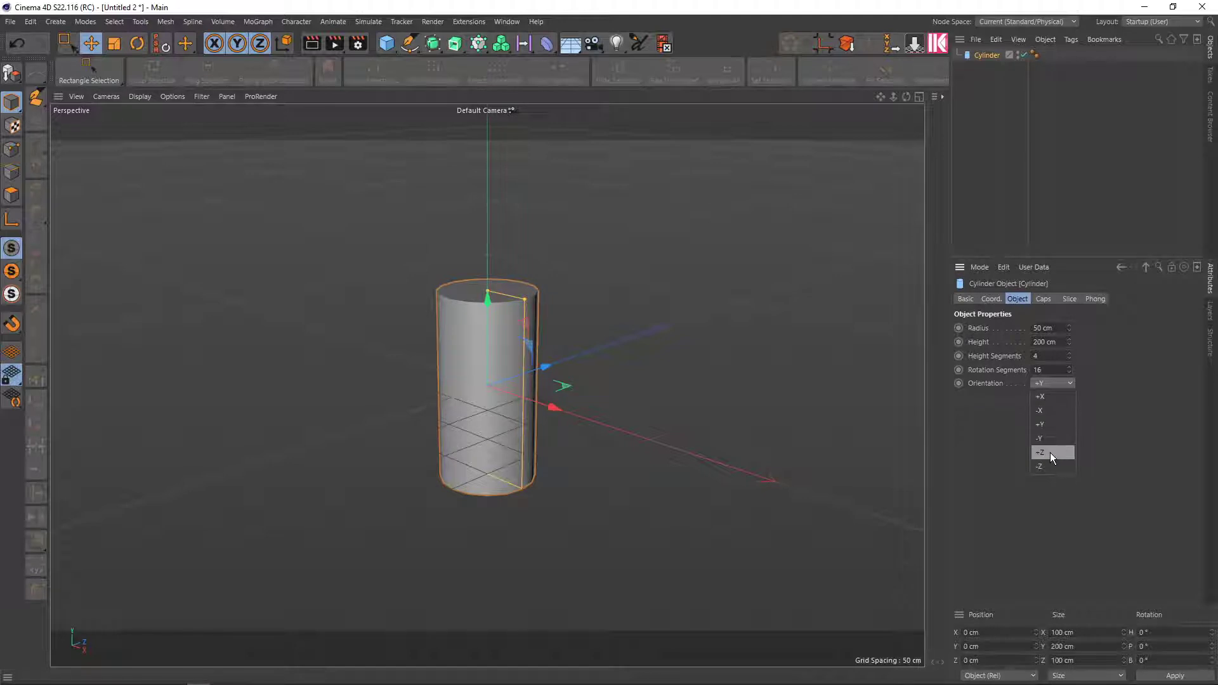
left_click(1050, 452)
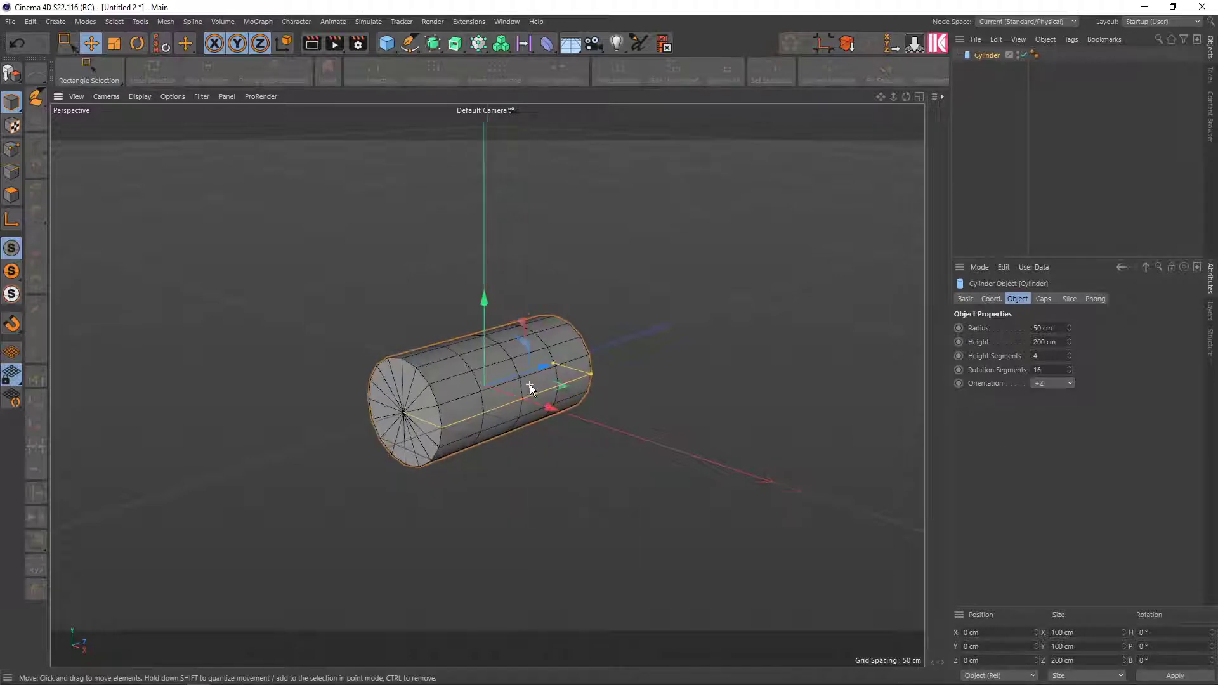
left_click_drag(563, 395, 448, 430, "alt")
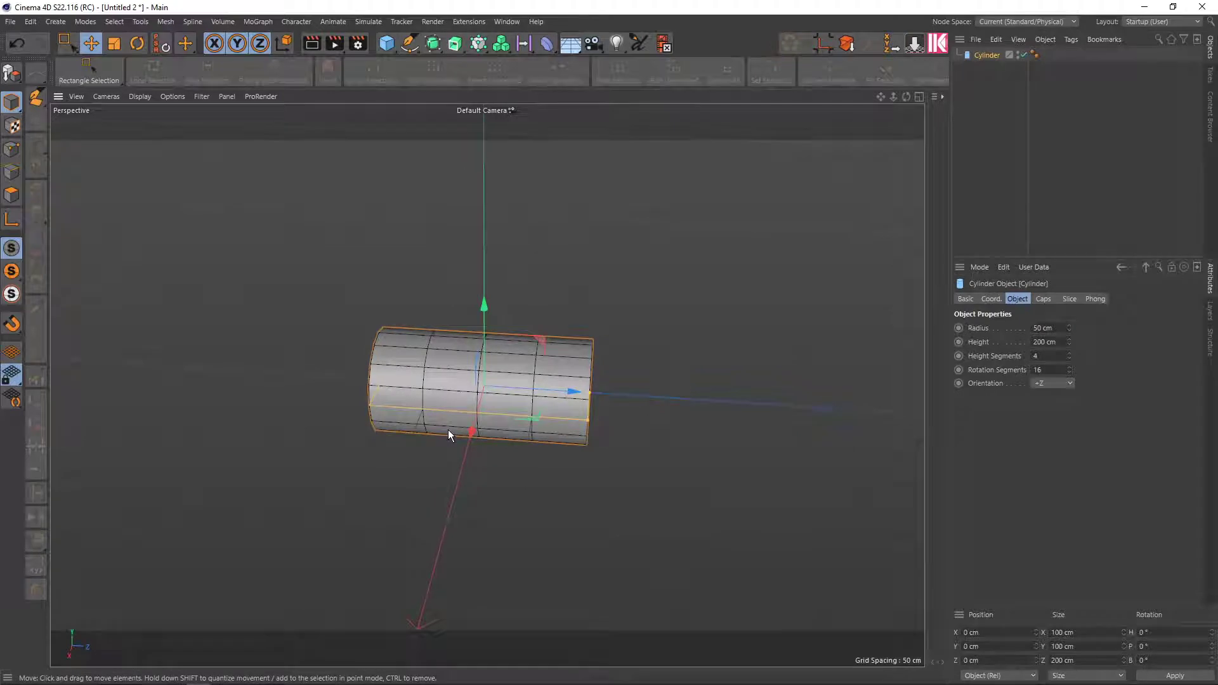
key("v")
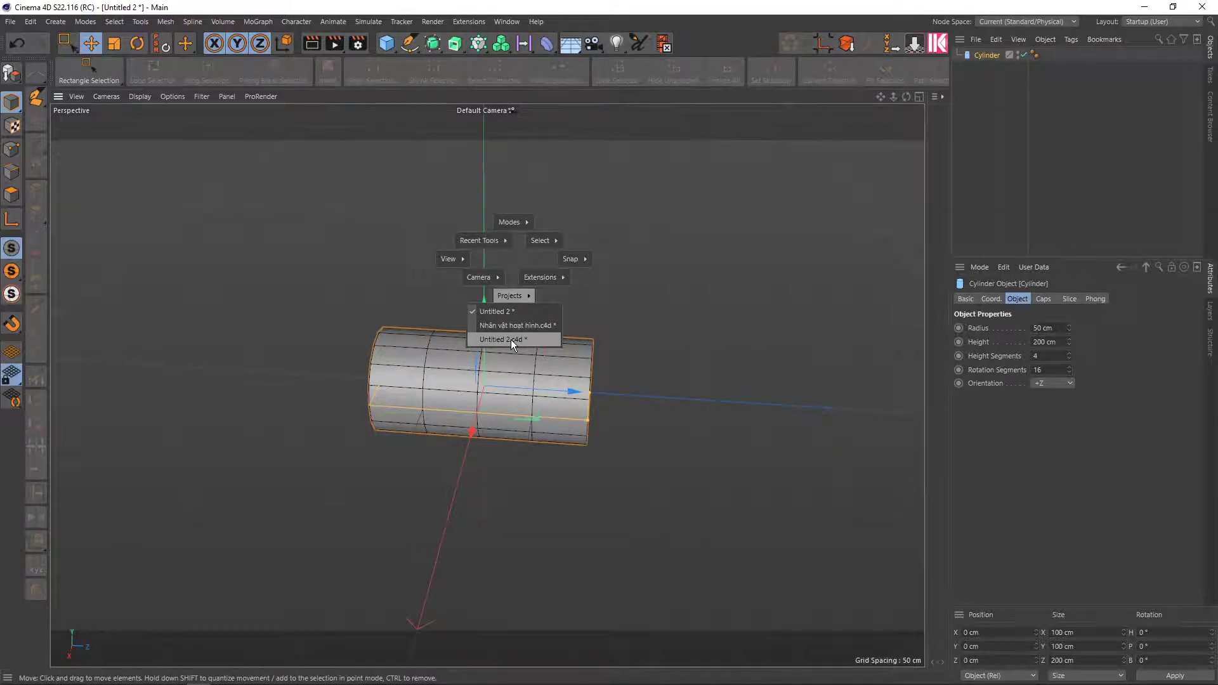
Check the character project for reference, then return to the cylinder project
left_click(511, 340)
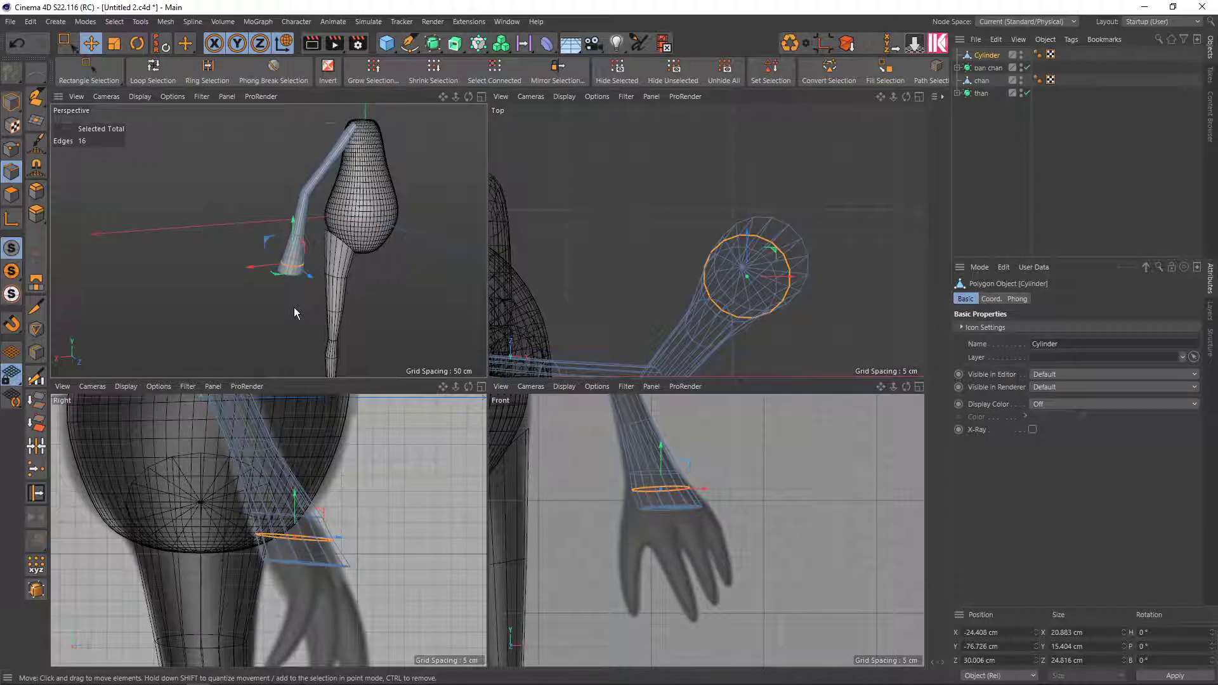
key("v")
left_click(328, 354)
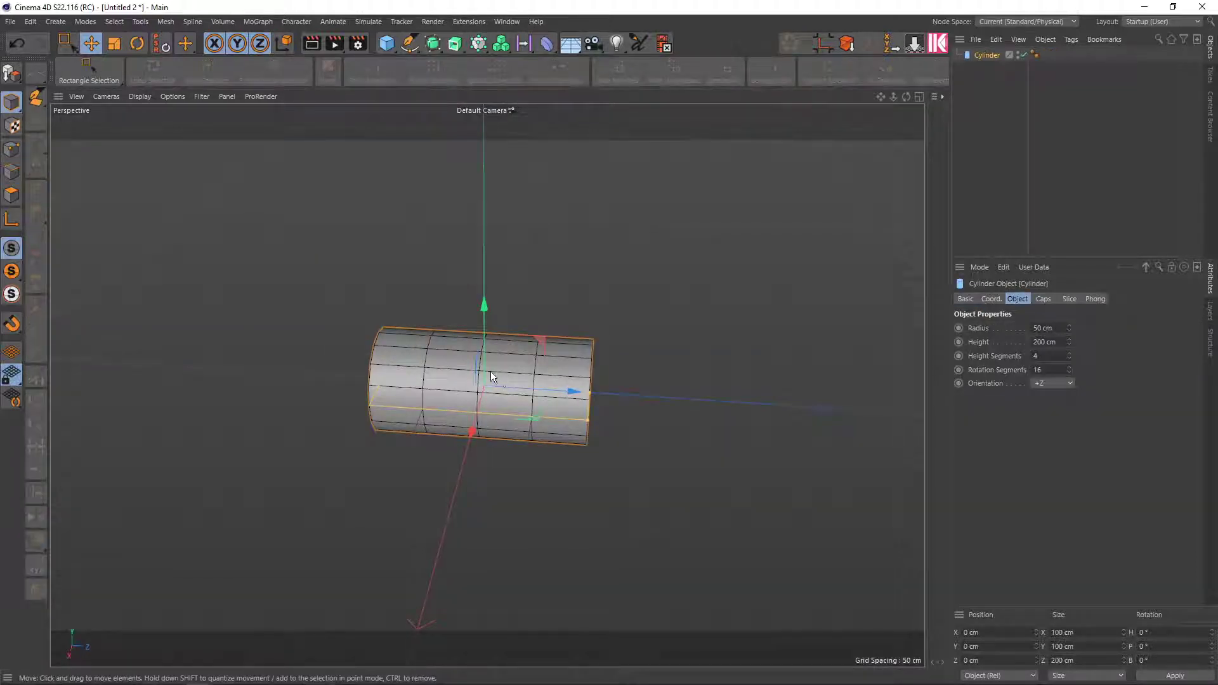
mouse_move(490, 371)
left_mouse_down("alt")
mouse_move(559, 397)
mouse_move(495, 395)
mouse_move(578, 425)
left_mouse_up("alt")
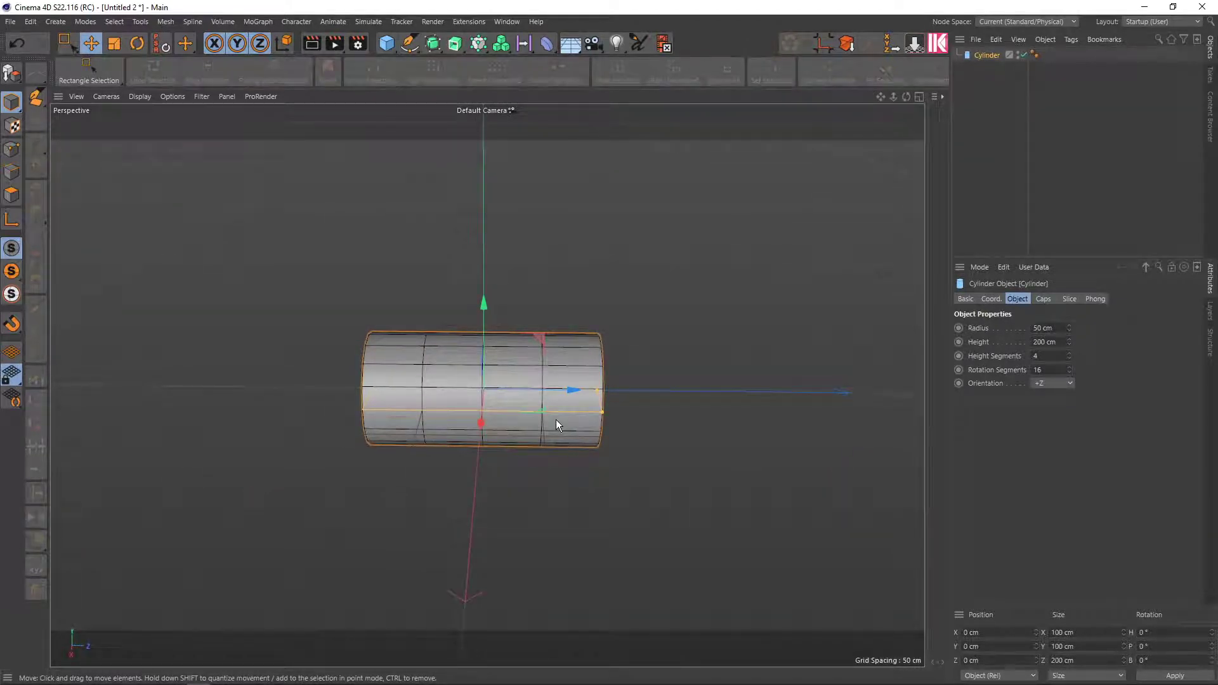
Stretch the cylinder along Z to a height of 610.725 cm
left_click_drag(598, 392, 789, 392)
scroll(701, 404, "down", 2)
scroll(614, 375, "down", 2)
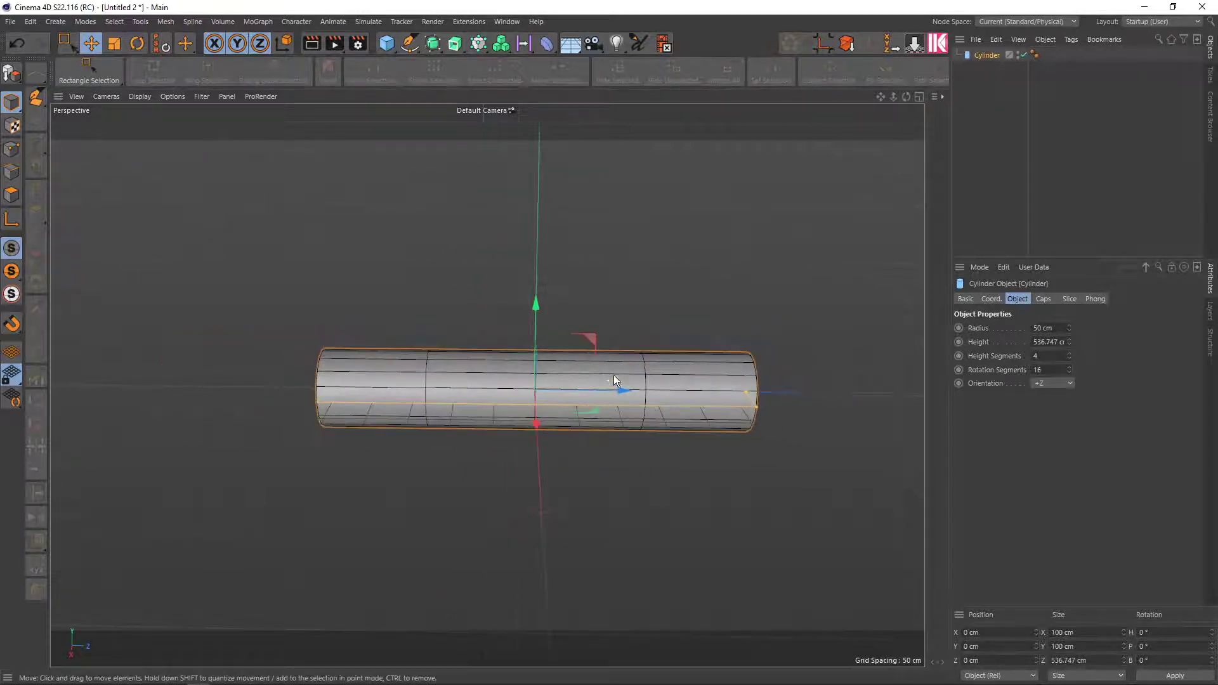
mouse_move(568, 391)
left_mouse_down("alt")
mouse_move(674, 401)
mouse_move(604, 380)
mouse_move(562, 426)
left_mouse_up("alt")
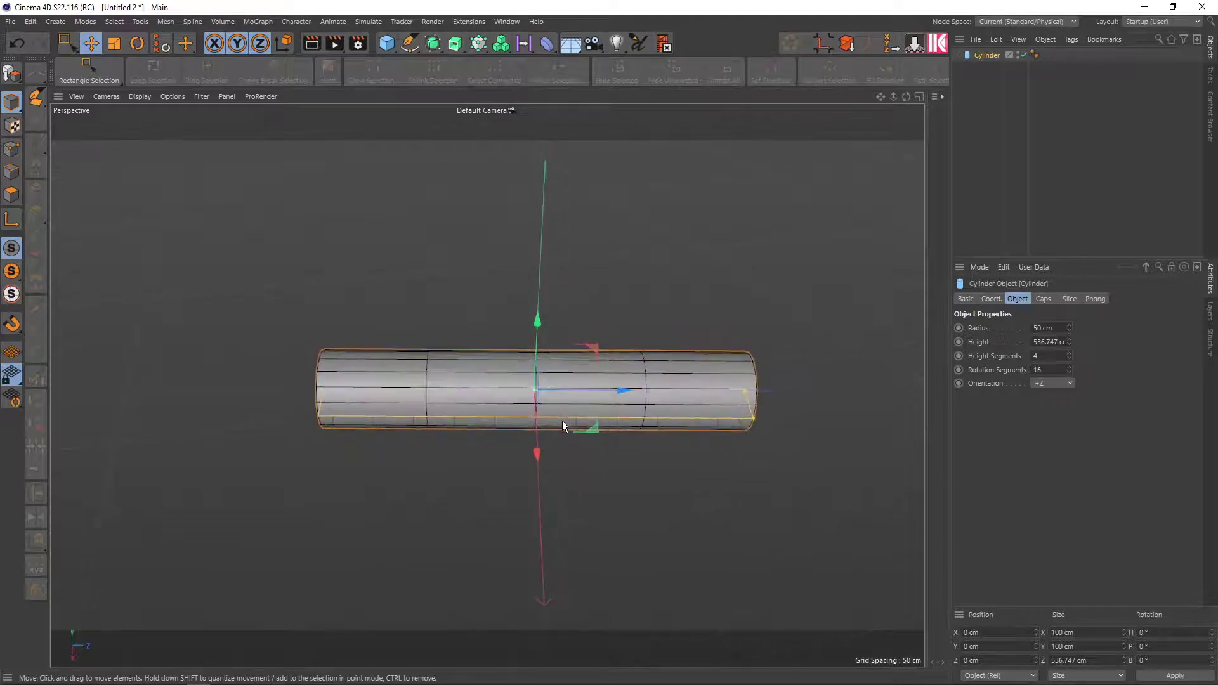
left_click_drag(752, 396, 776, 395)
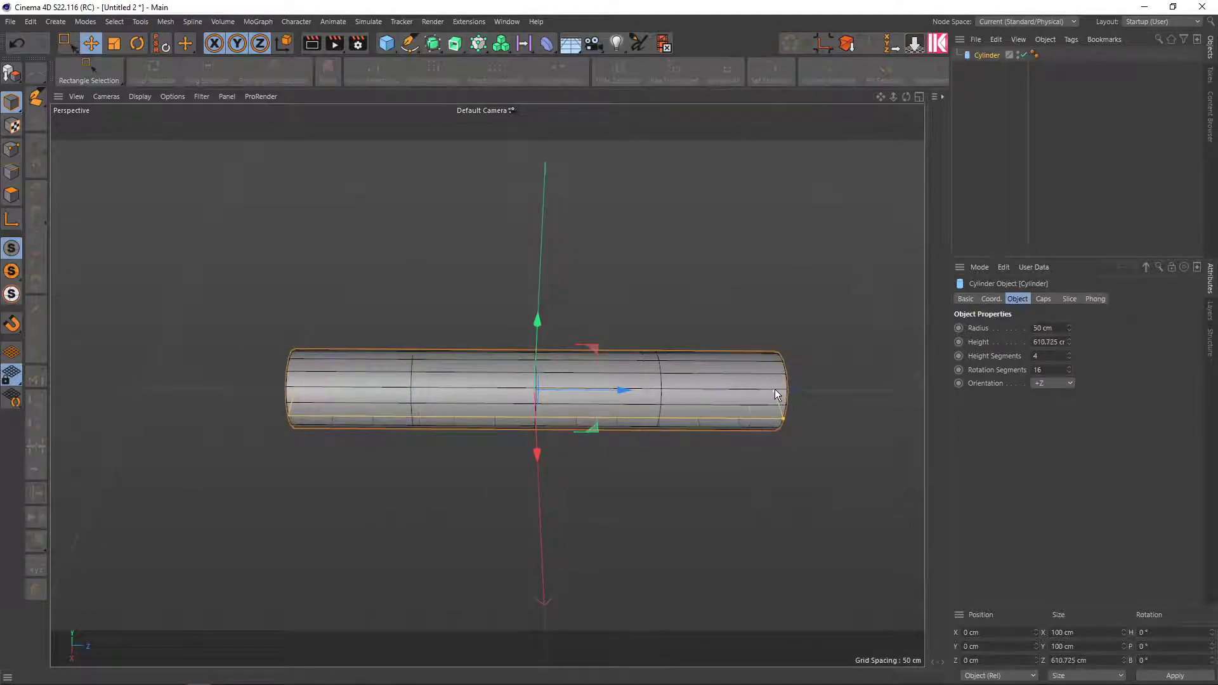
scroll(774, 390, "up", 1)
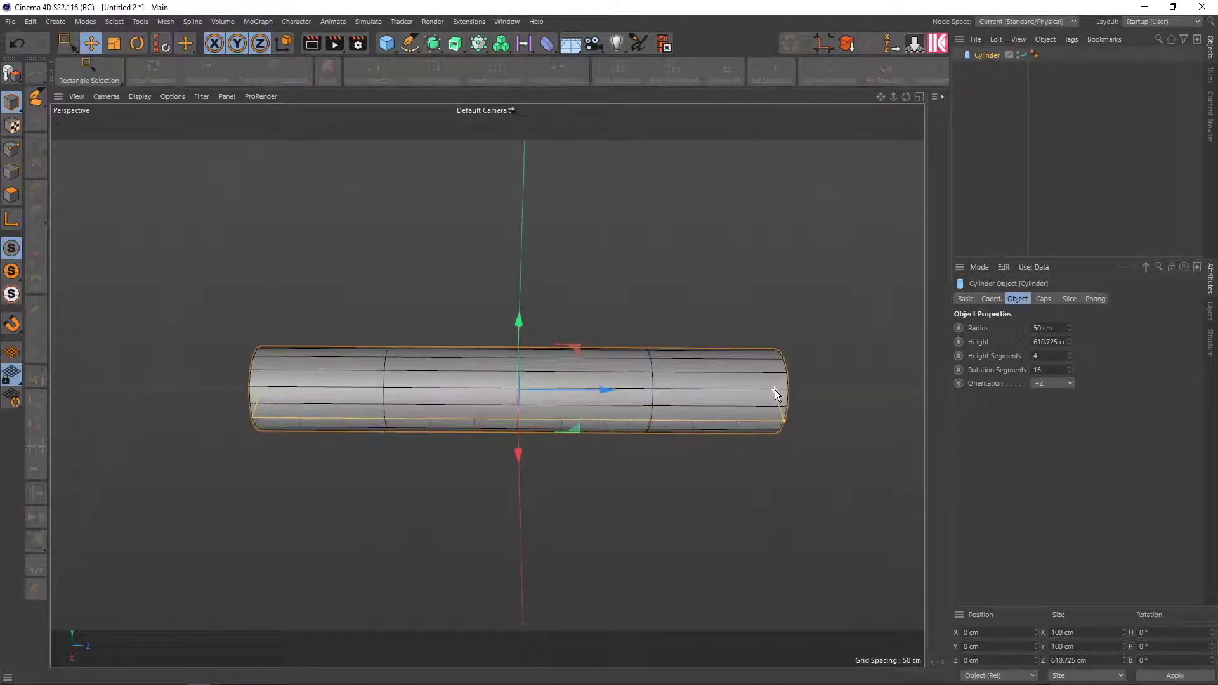
middle_click_drag(776, 390, 624, 416, "alt")
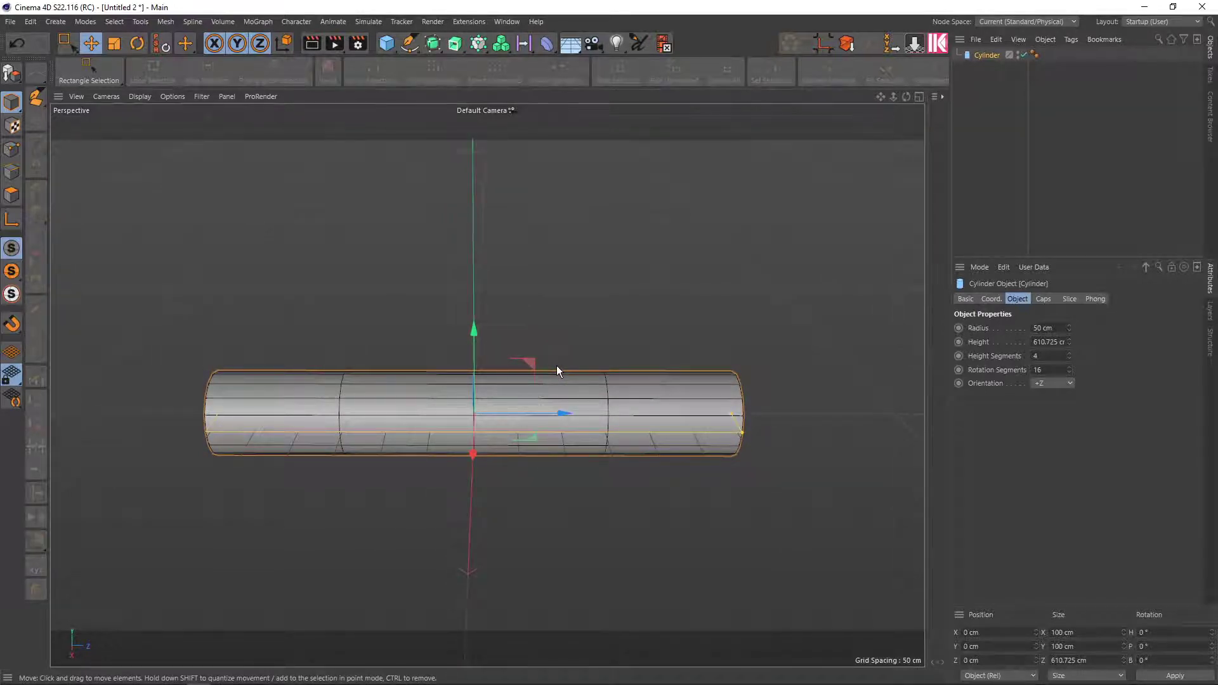
scroll(557, 366, "up", 1)
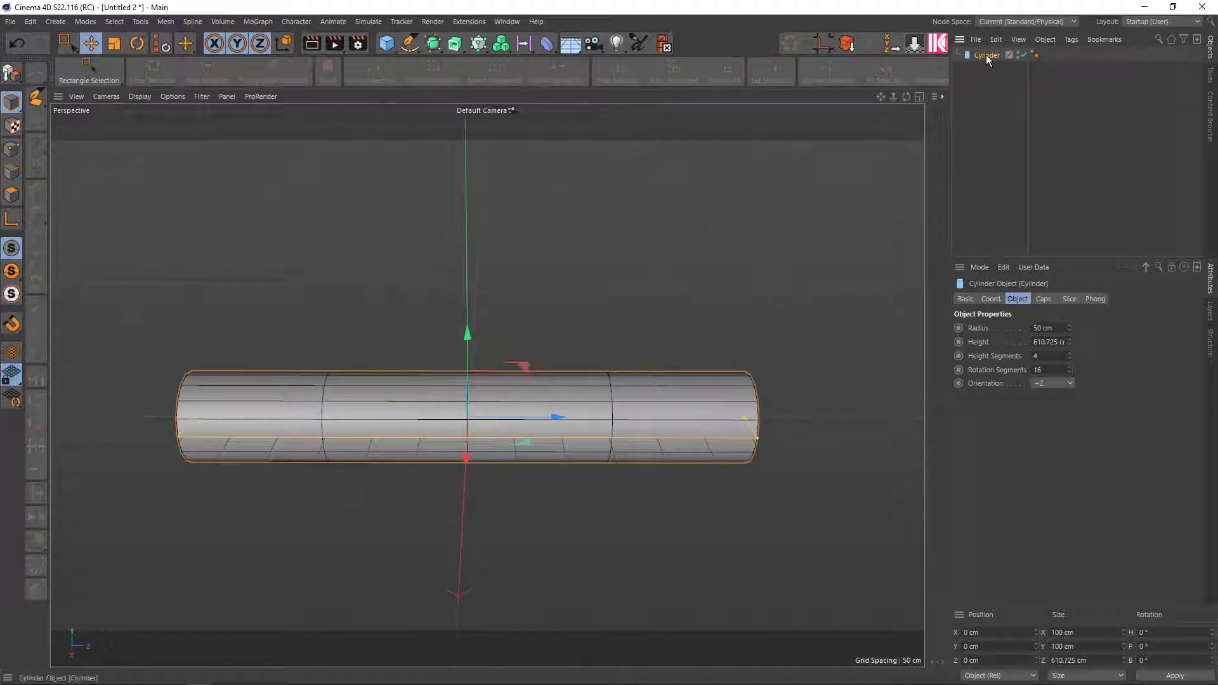
Reduce the cylinder to 3 height segments and view its end cap
left_click(1070, 359)
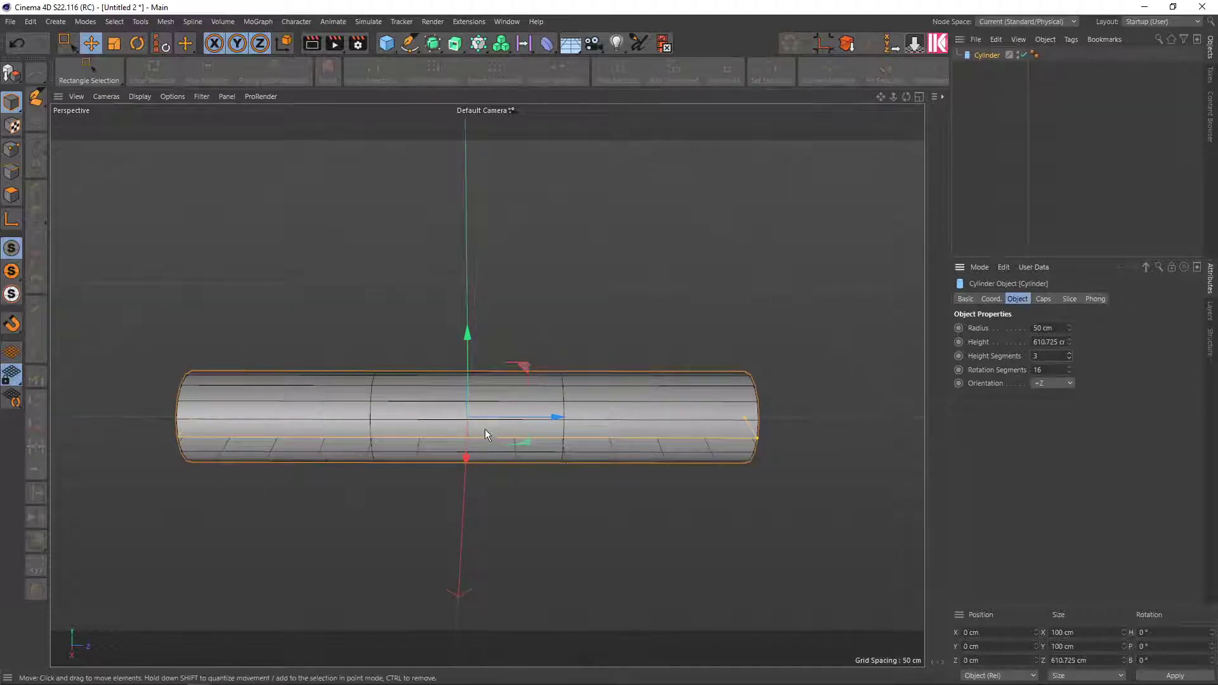
middle_click_drag(484, 429, 506, 401, "alt")
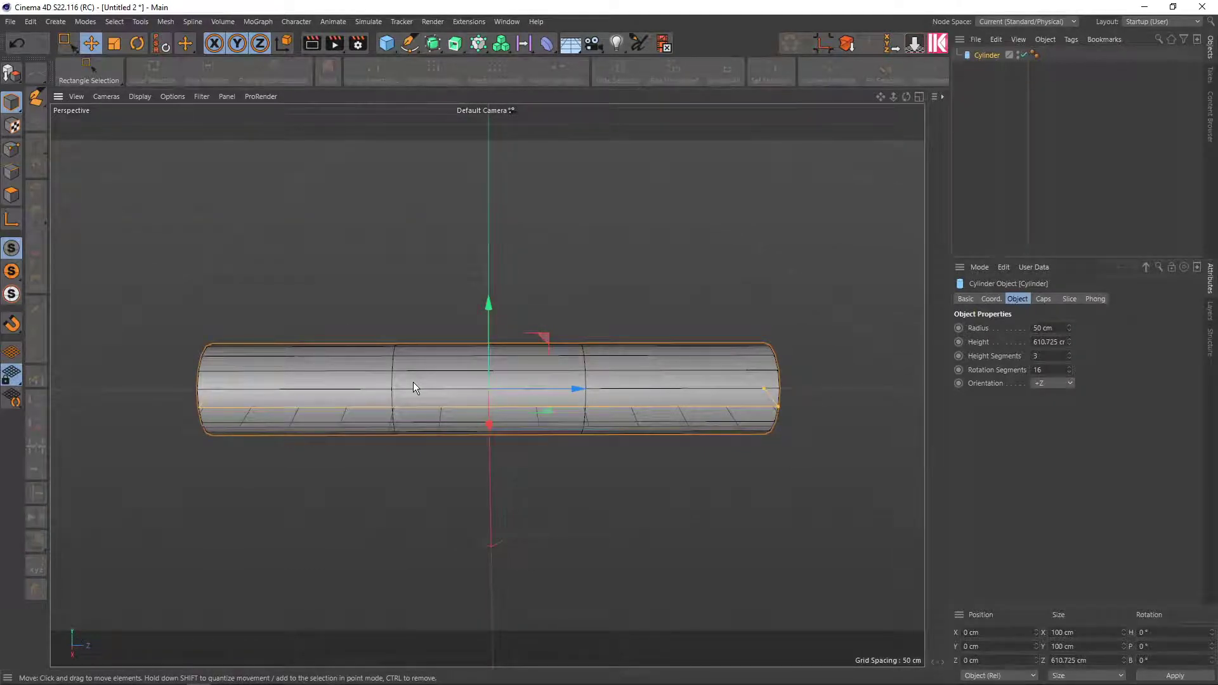
mouse_move(413, 382)
left_mouse_down("alt")
mouse_move(672, 346)
mouse_move(660, 333)
left_mouse_up("alt")
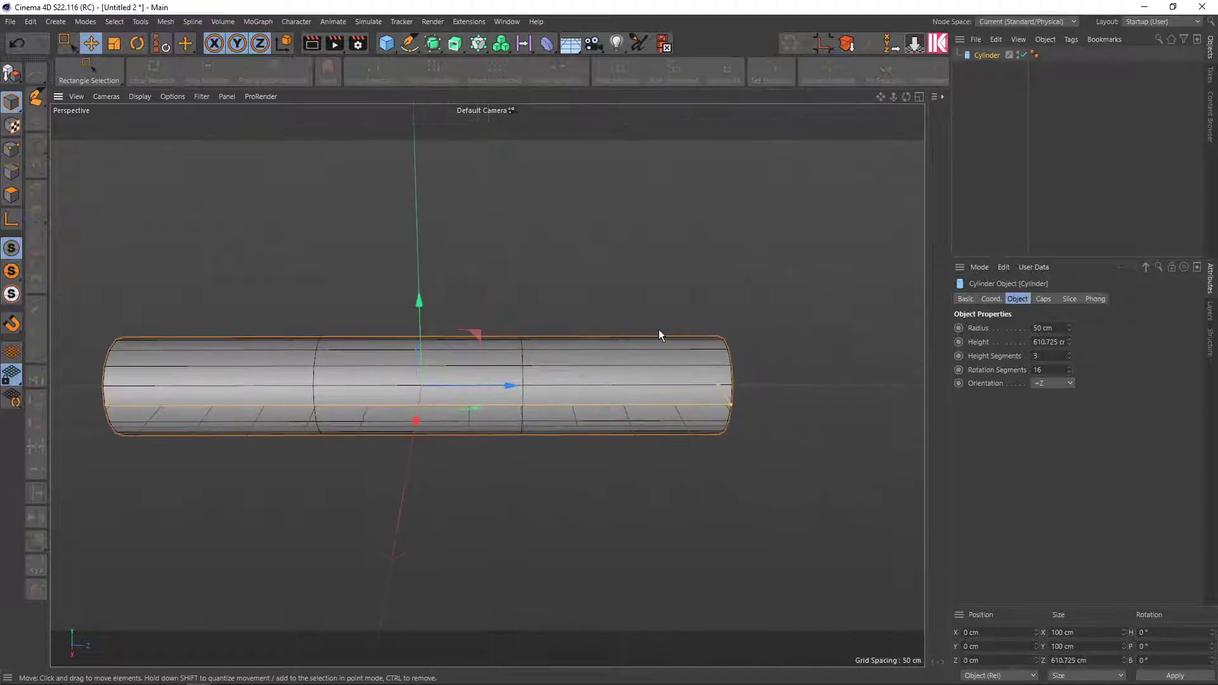
mouse_move(720, 376)
left_mouse_down("alt")
mouse_move(585, 337)
mouse_move(612, 364)
mouse_move(599, 403)
mouse_move(559, 421)
mouse_move(656, 438)
mouse_move(536, 431)
mouse_move(506, 480)
mouse_move(556, 499)
left_mouse_up("alt")
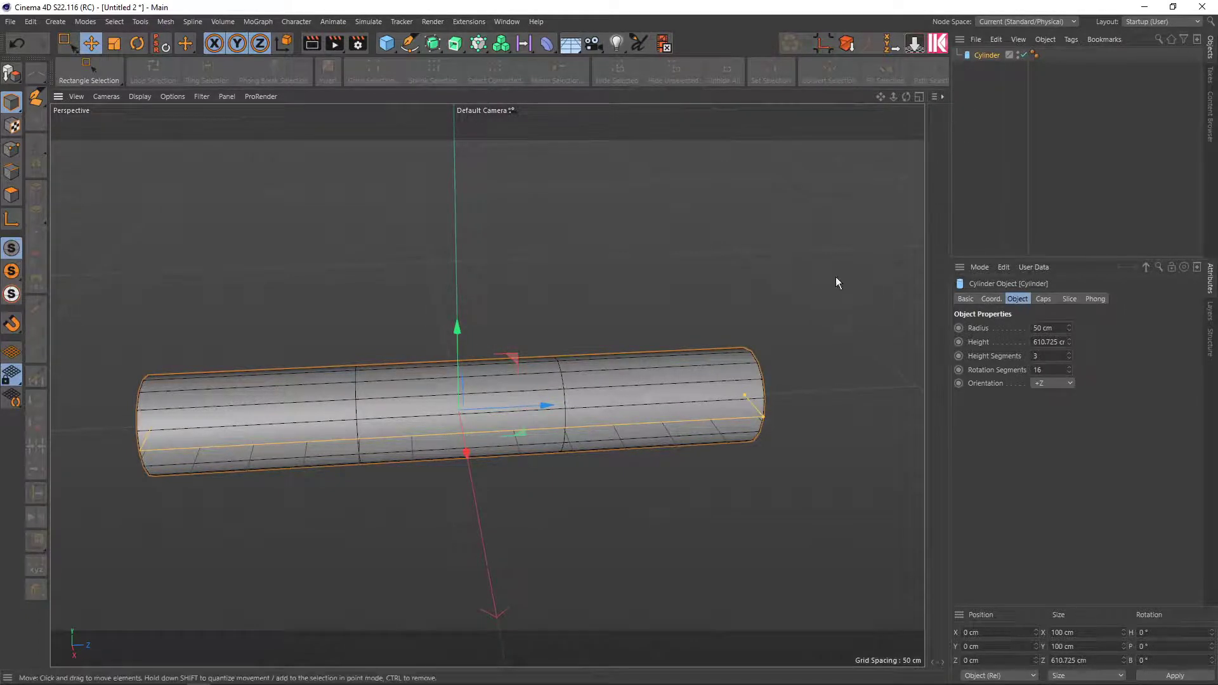
left_click_drag(836, 278, 732, 222, "alt")
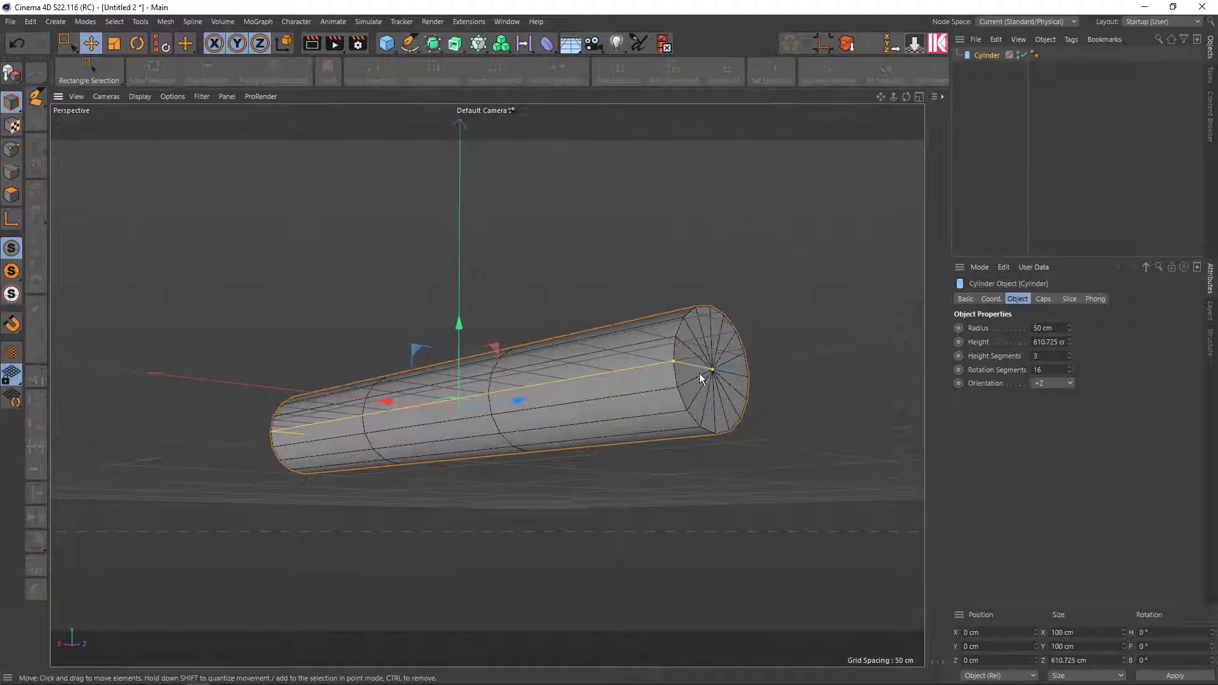
Step the cylinder's rotation segments down from 16 to 8 for an octagonal cross-section
key("ctrl+a")
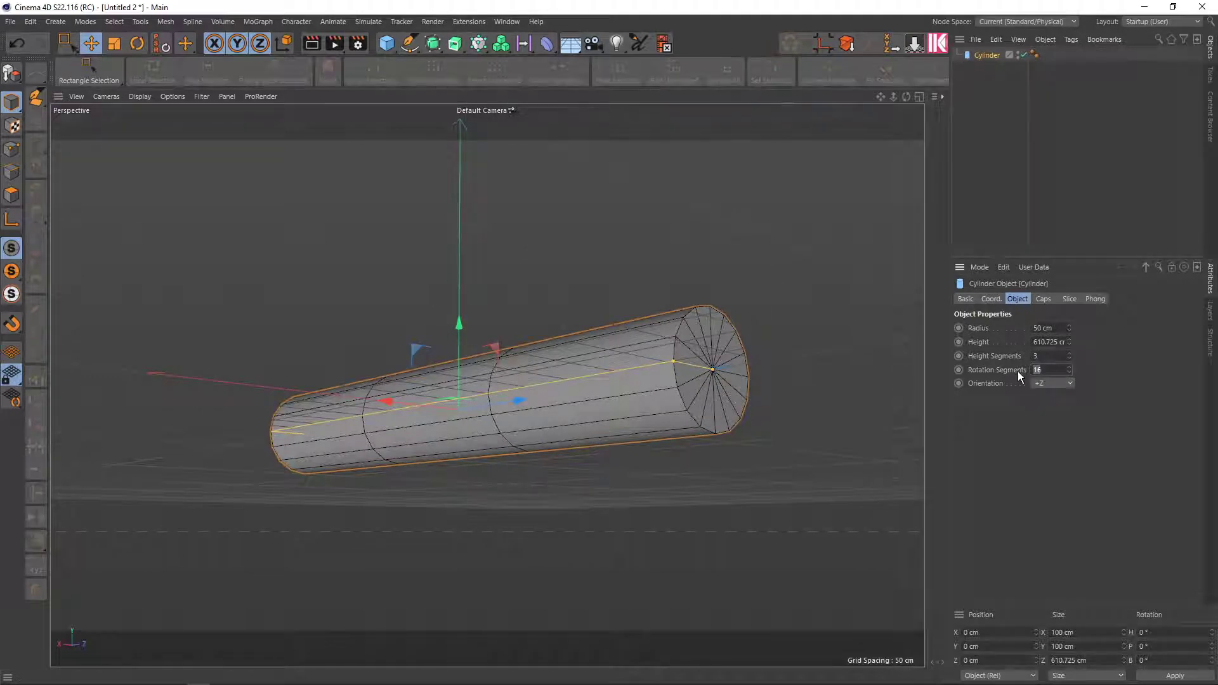
mouse_move(837, 269)
left_mouse_down("alt")
mouse_move(835, 302)
mouse_move(798, 281)
left_mouse_up("alt")
left_click(1070, 373)
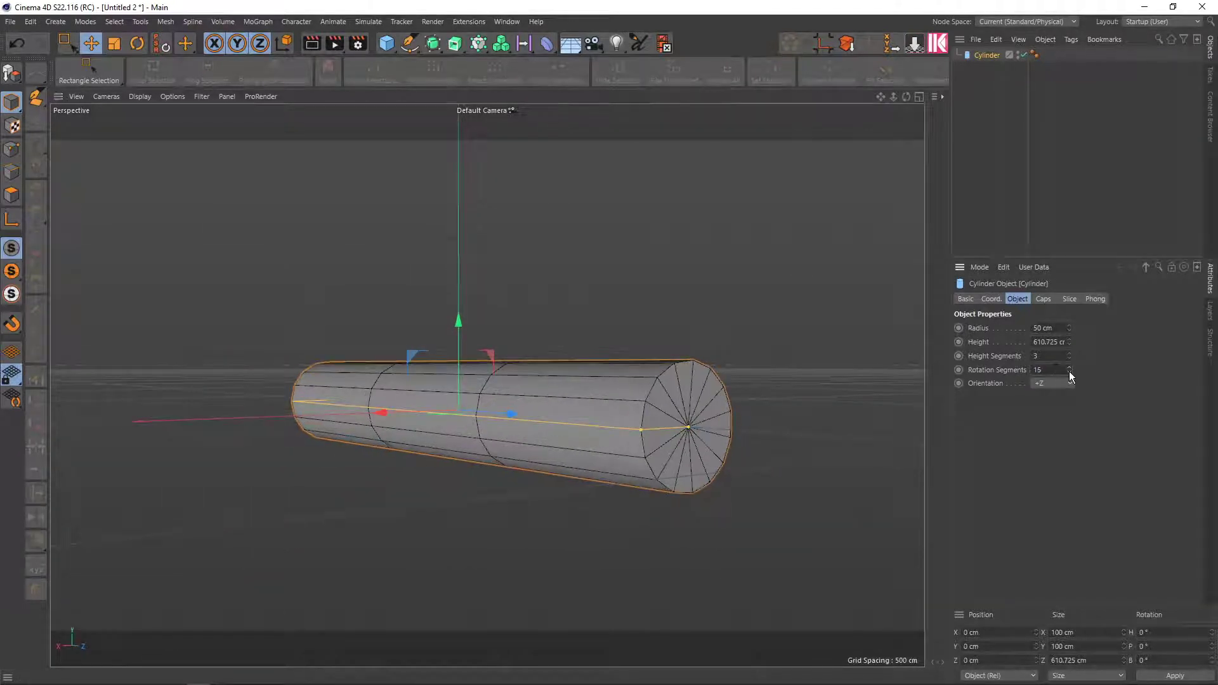
left_click(1070, 373)
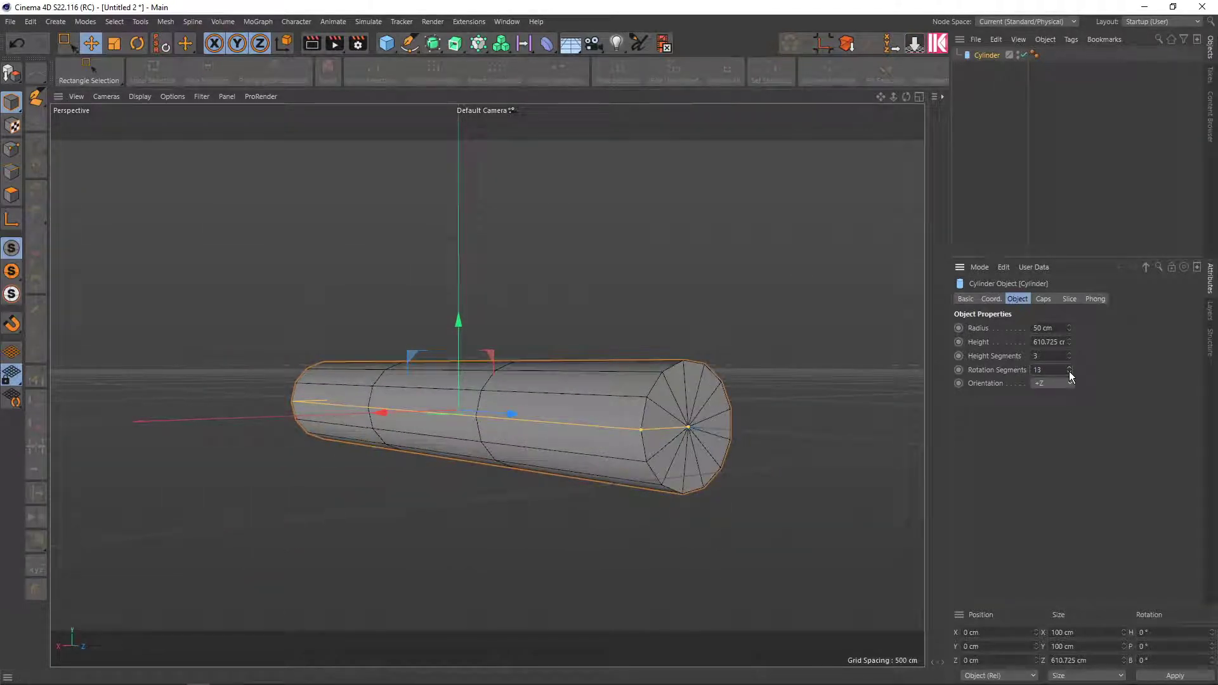
left_click(1070, 373)
left_click(1070, 373)
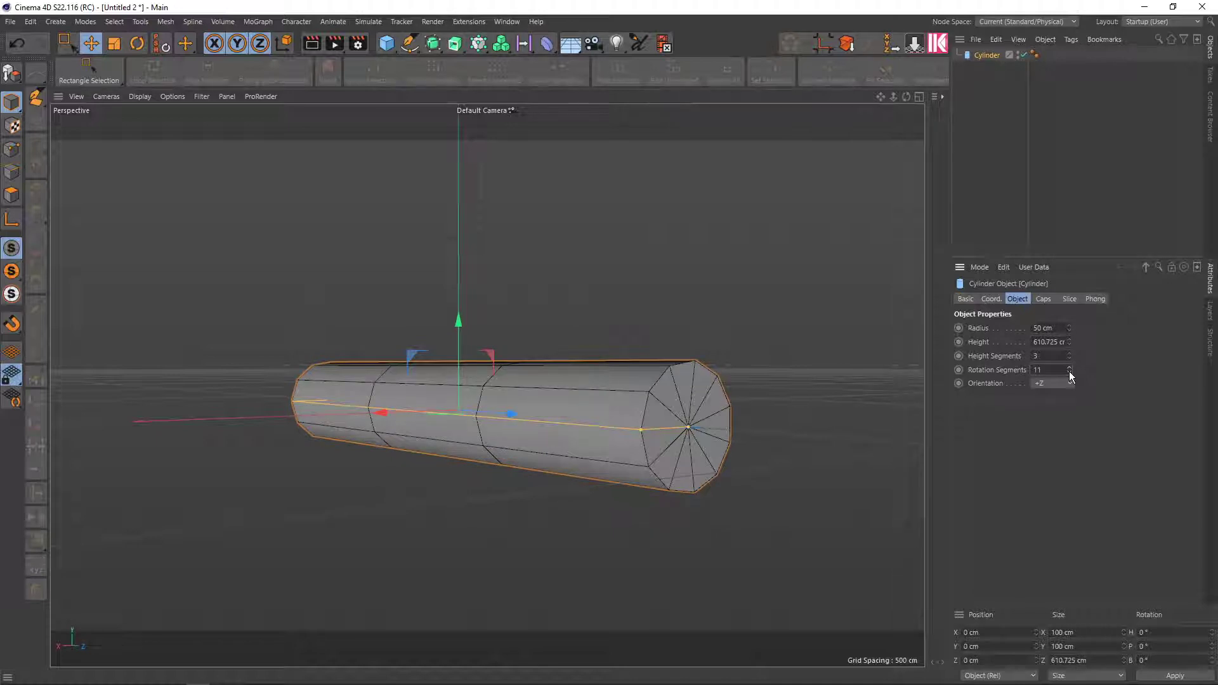
left_click_drag(650, 353, 719, 437, "alt")
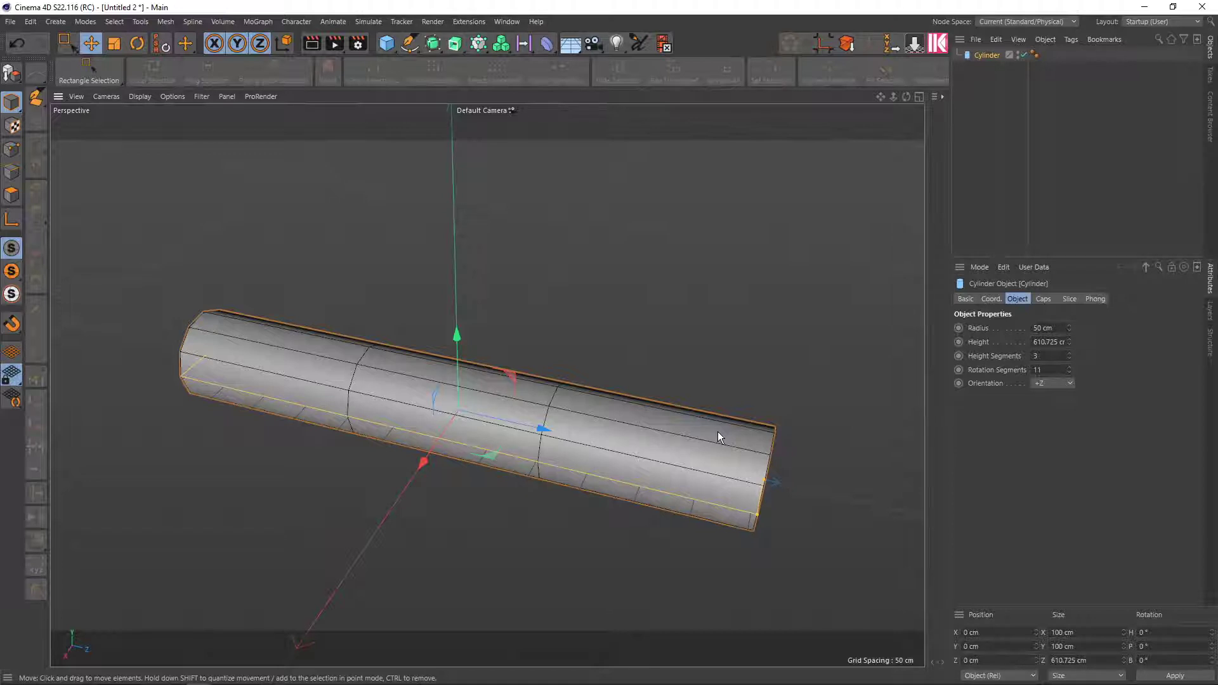
mouse_move(718, 431)
left_mouse_down("alt")
mouse_move(762, 432)
mouse_move(671, 388)
mouse_move(686, 408)
mouse_move(876, 393)
left_mouse_up("alt")
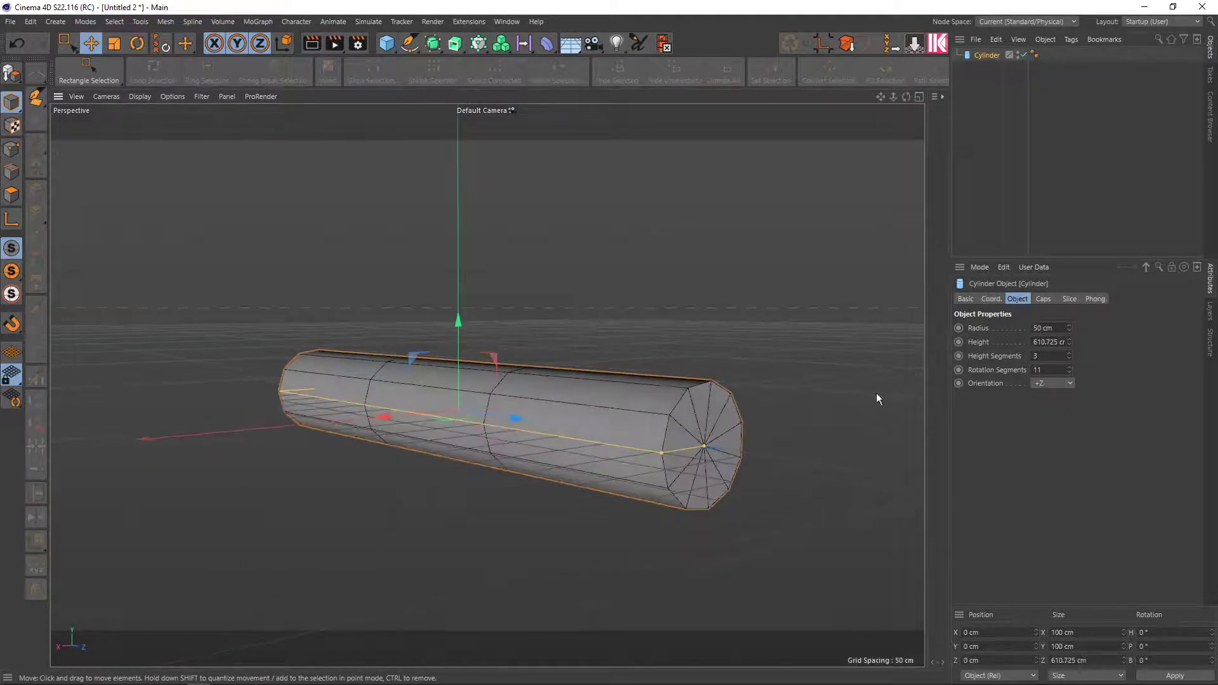
left_click(1072, 371)
left_click(1071, 370)
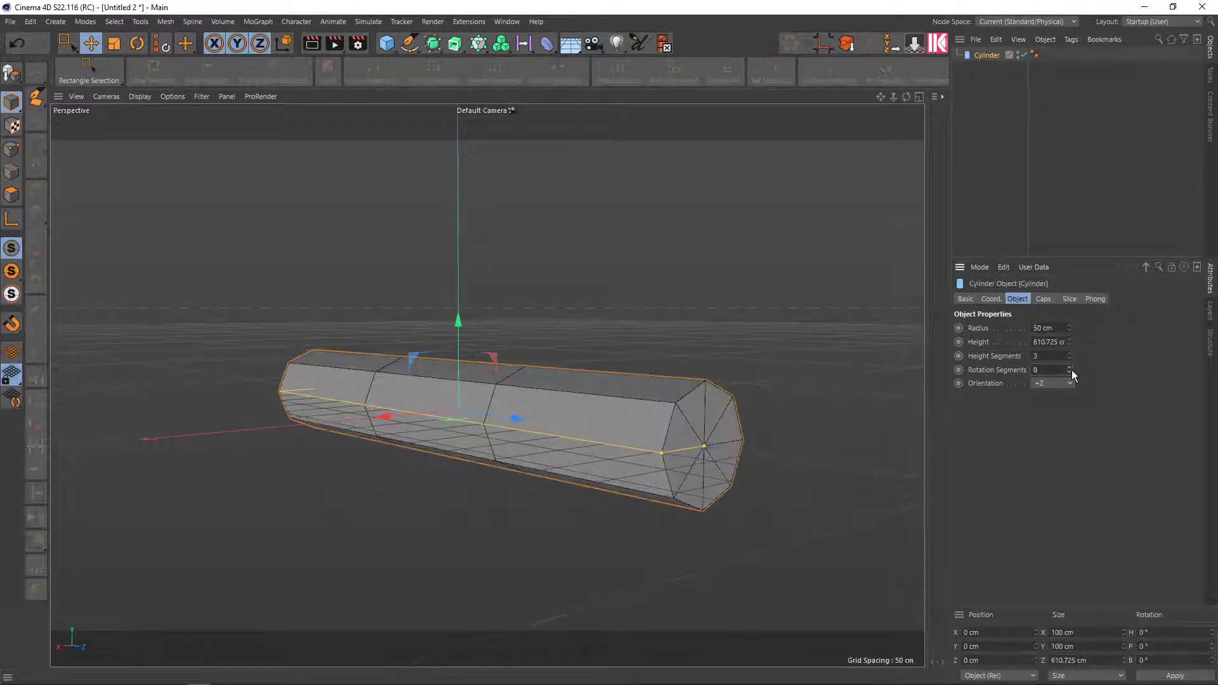
mouse_move(825, 336)
left_mouse_down("alt")
mouse_move(733, 390)
mouse_move(670, 375)
mouse_move(812, 371)
left_mouse_up("alt")
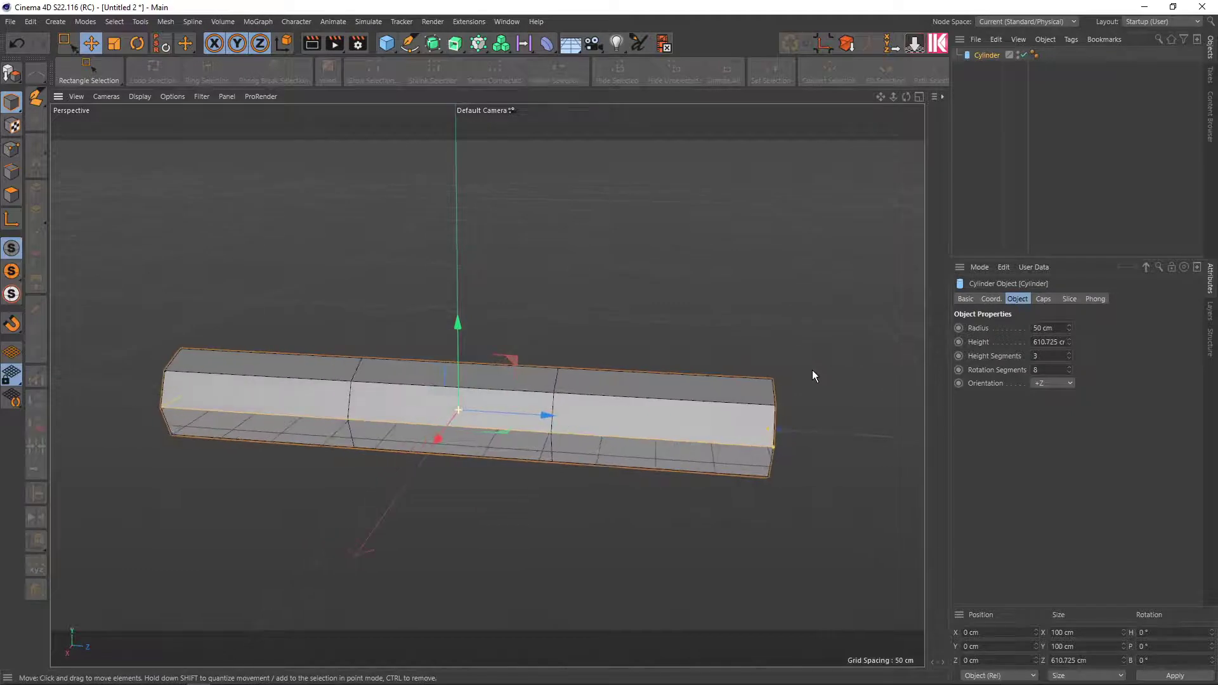
Make the cylinder editable and orbit until its octagonal end faces the camera
key("c")
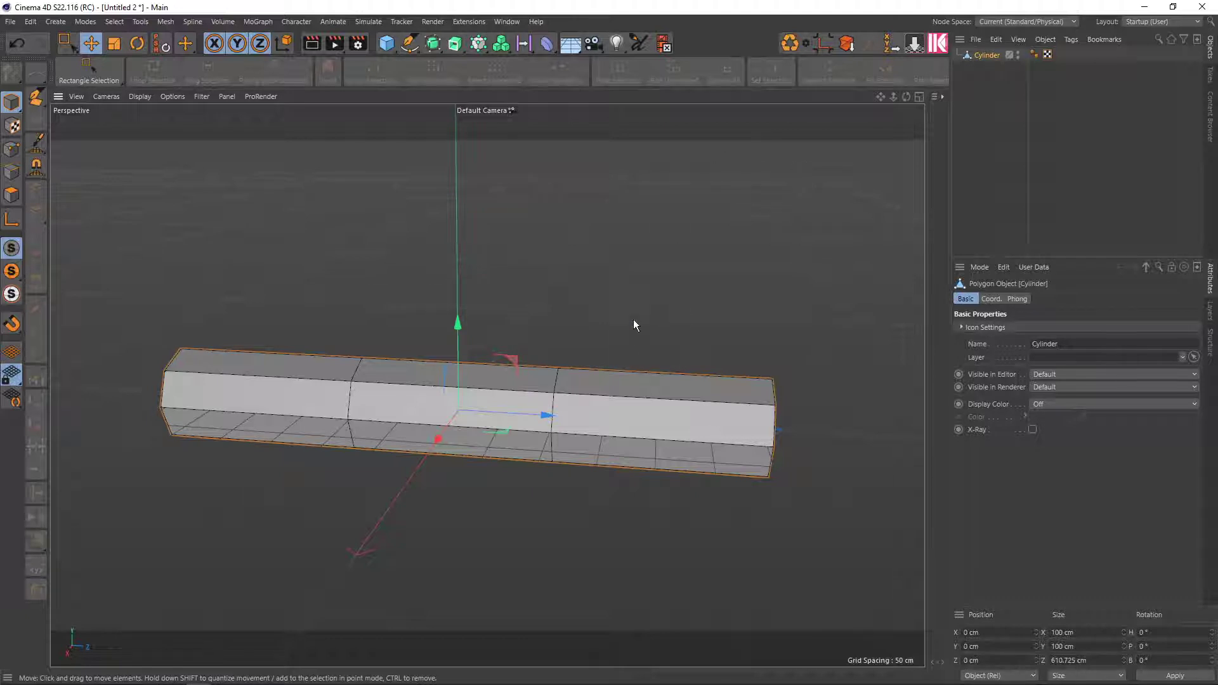
left_click_drag(633, 325, 593, 379, "alt")
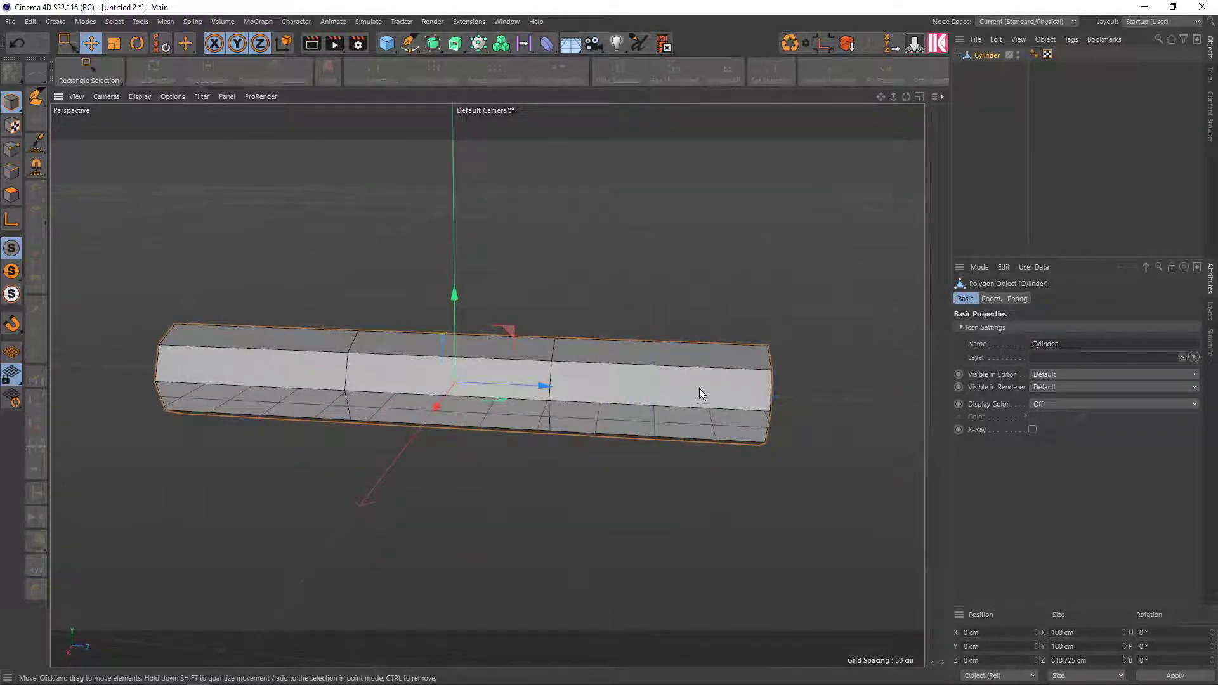
left_click_drag(700, 394, 800, 374, "alt")
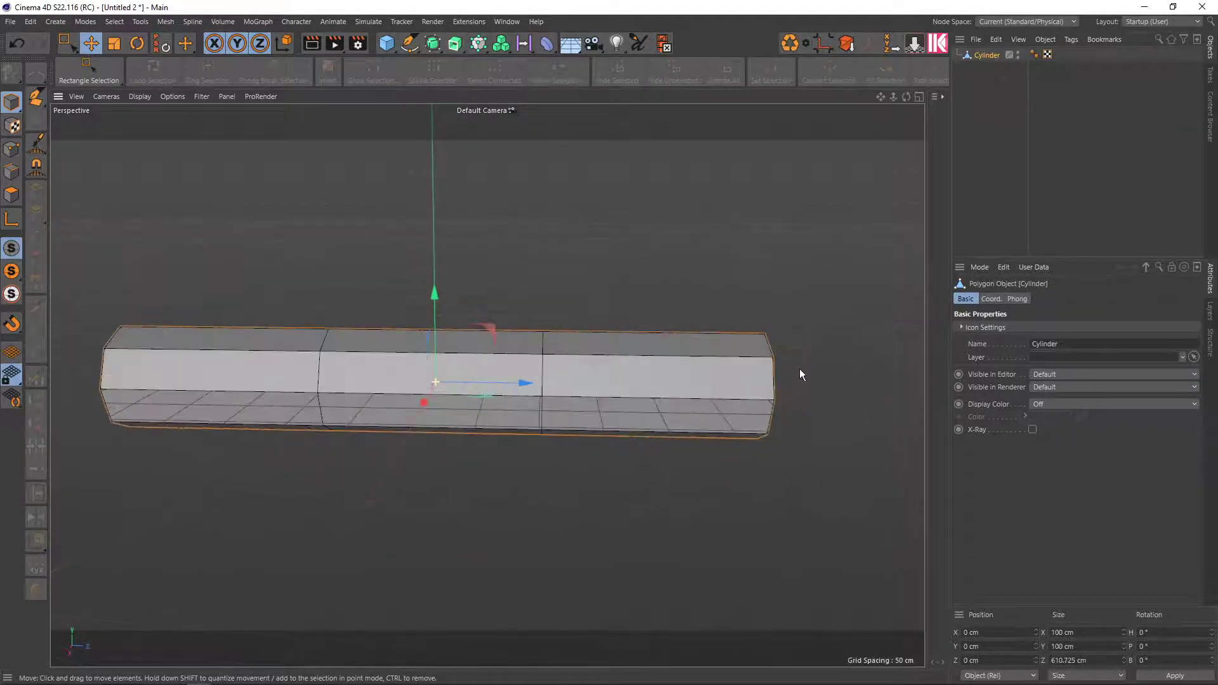
mouse_move(519, 404)
left_mouse_down("alt")
mouse_move(542, 407)
mouse_move(538, 444)
mouse_move(534, 410)
left_mouse_up("alt")
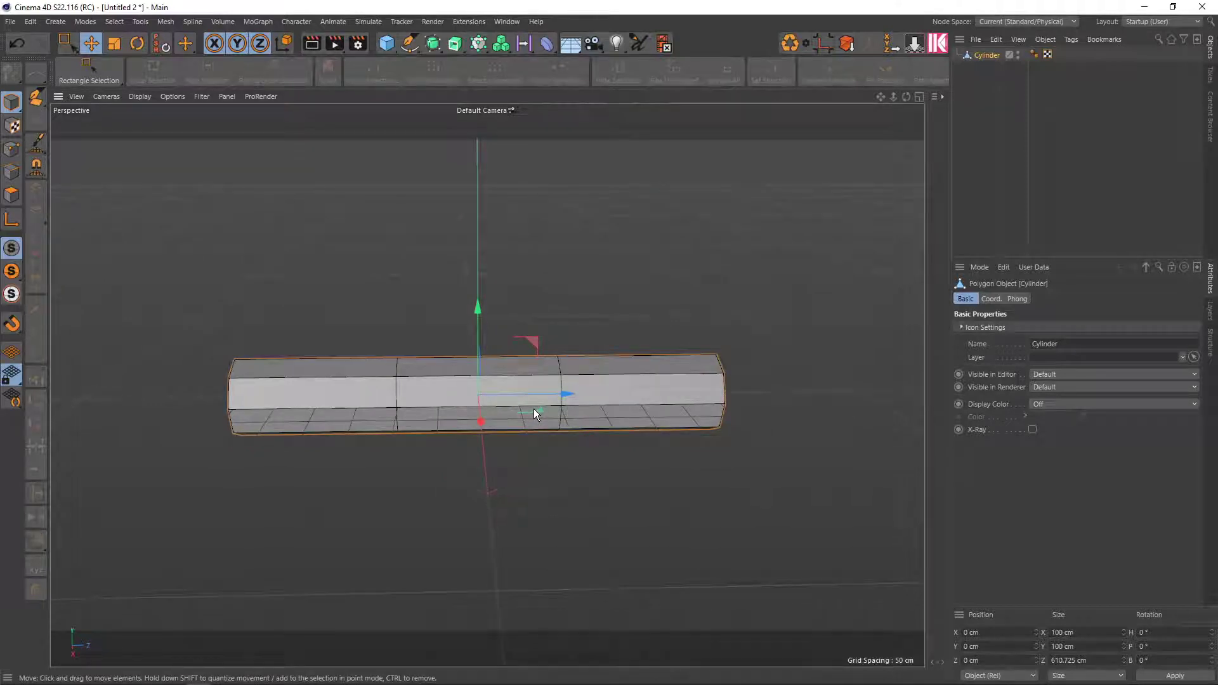
mouse_move(535, 408)
left_mouse_down("alt")
mouse_move(610, 408)
mouse_move(593, 397)
mouse_move(569, 433)
mouse_move(447, 378)
mouse_move(551, 416)
mouse_move(592, 408)
left_mouse_up("alt")
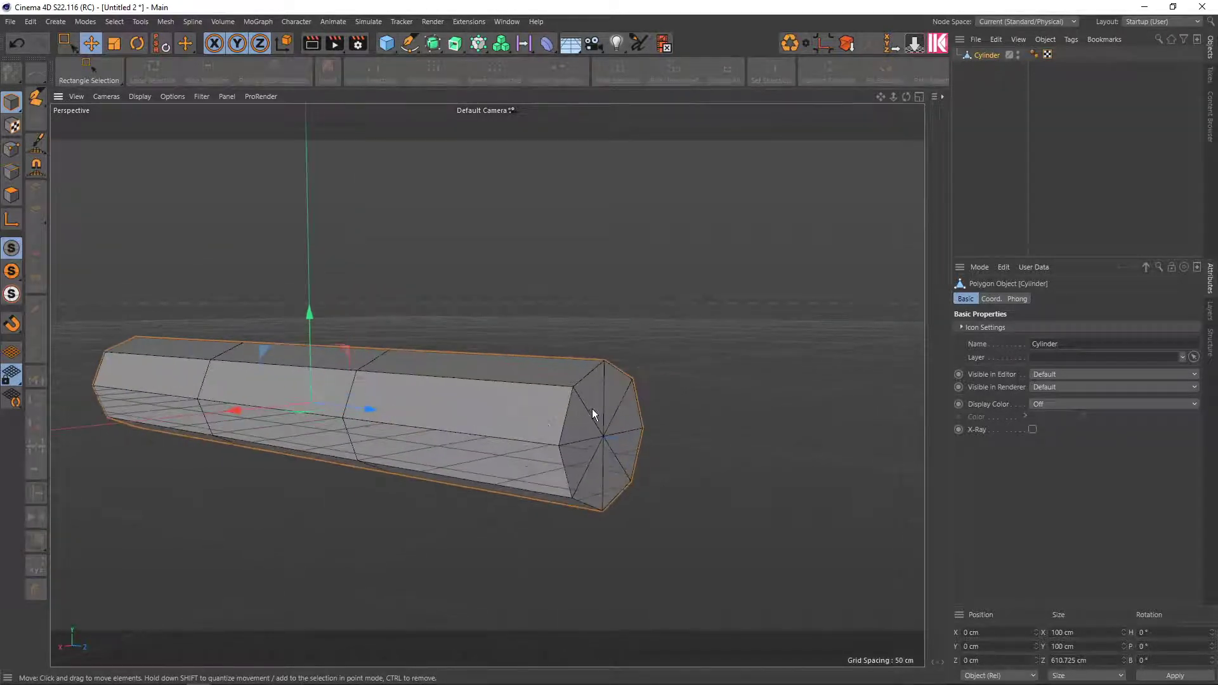
Select the eight end-cap polygons and inset them once
key("9")
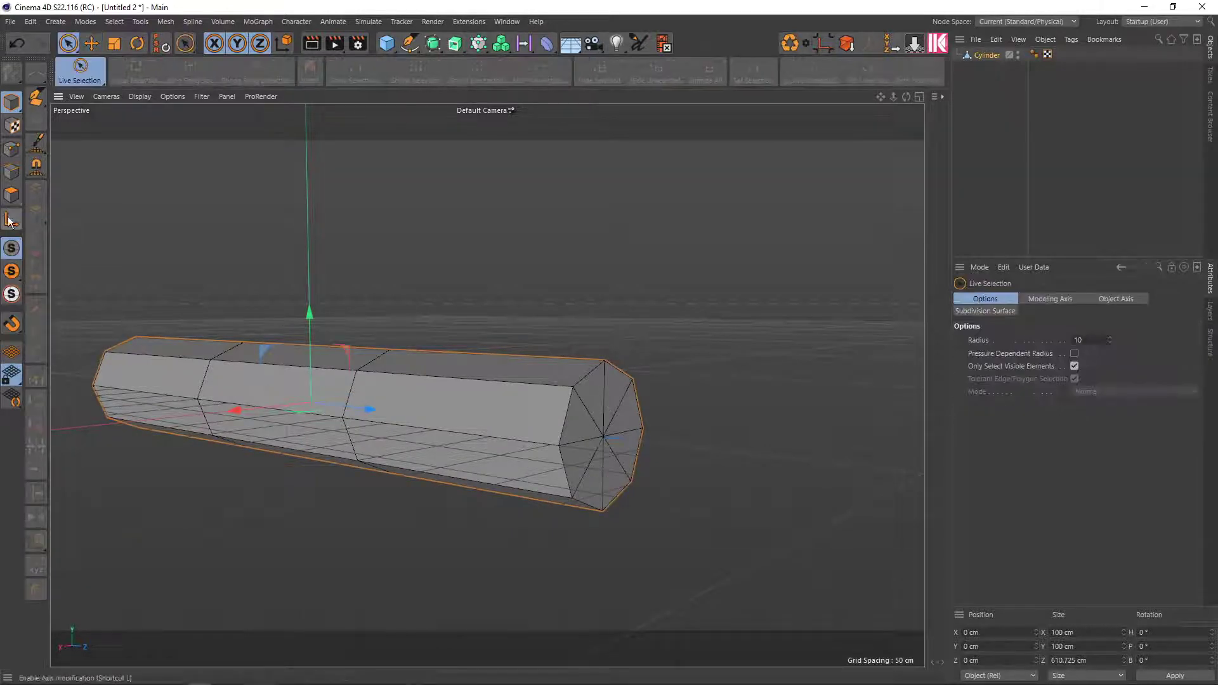
left_click(11, 195)
left_click(595, 429)
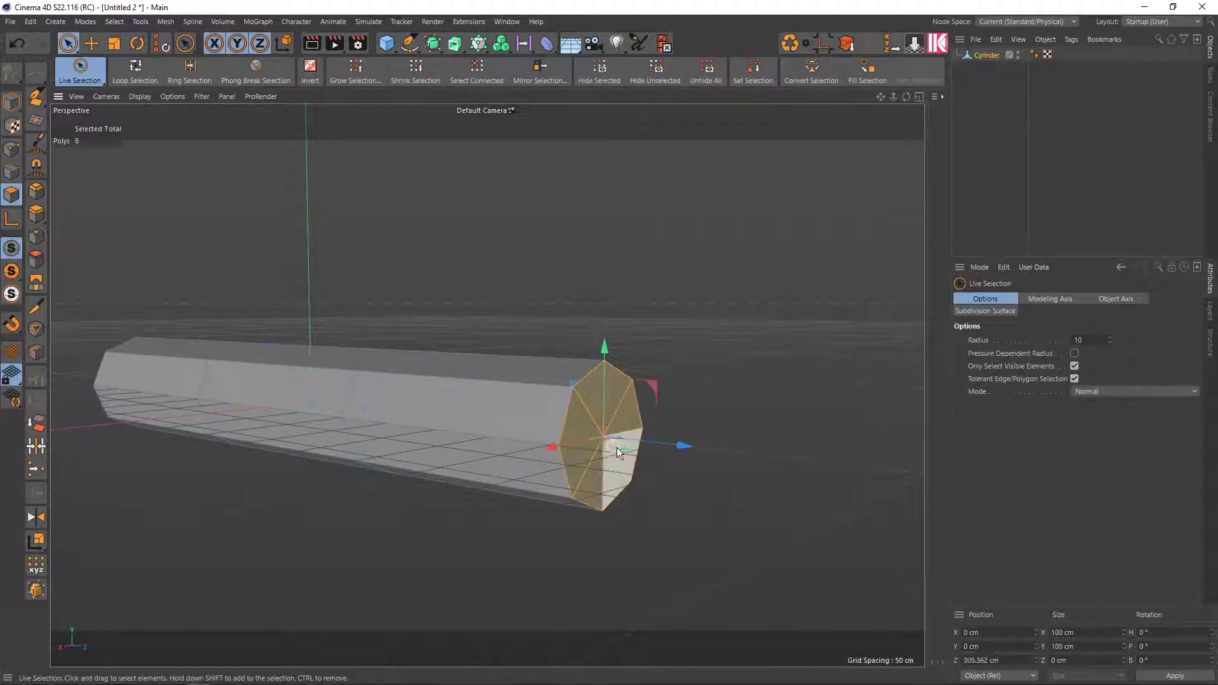
mouse_move(617, 447)
left_mouse_down("alt")
mouse_move(609, 458)
mouse_move(680, 449)
mouse_move(684, 460)
mouse_move(618, 418)
mouse_move(662, 477)
mouse_move(670, 464)
mouse_move(584, 421)
left_mouse_up("alt")
key("i")
key("e")
Inset the end cap again by 12.7 cm and raise it about 5 cm
key("i")
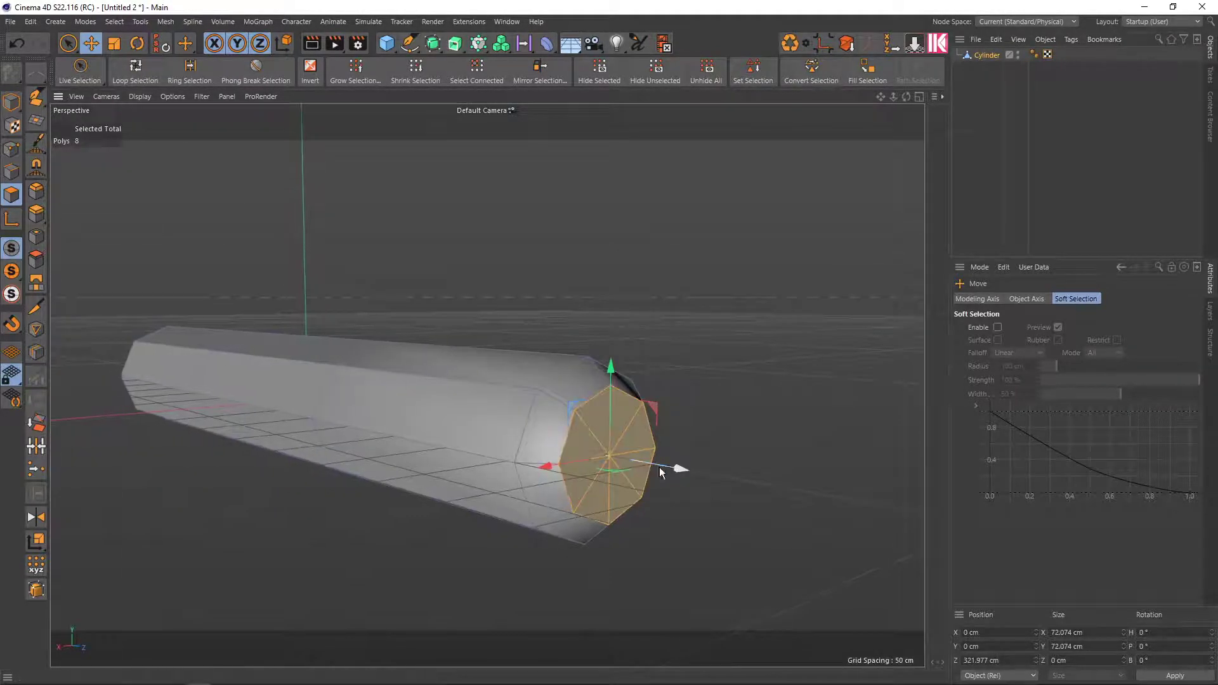
mouse_move(660, 467)
left_mouse_down()
mouse_move(701, 473)
mouse_move(764, 512)
left_mouse_up()
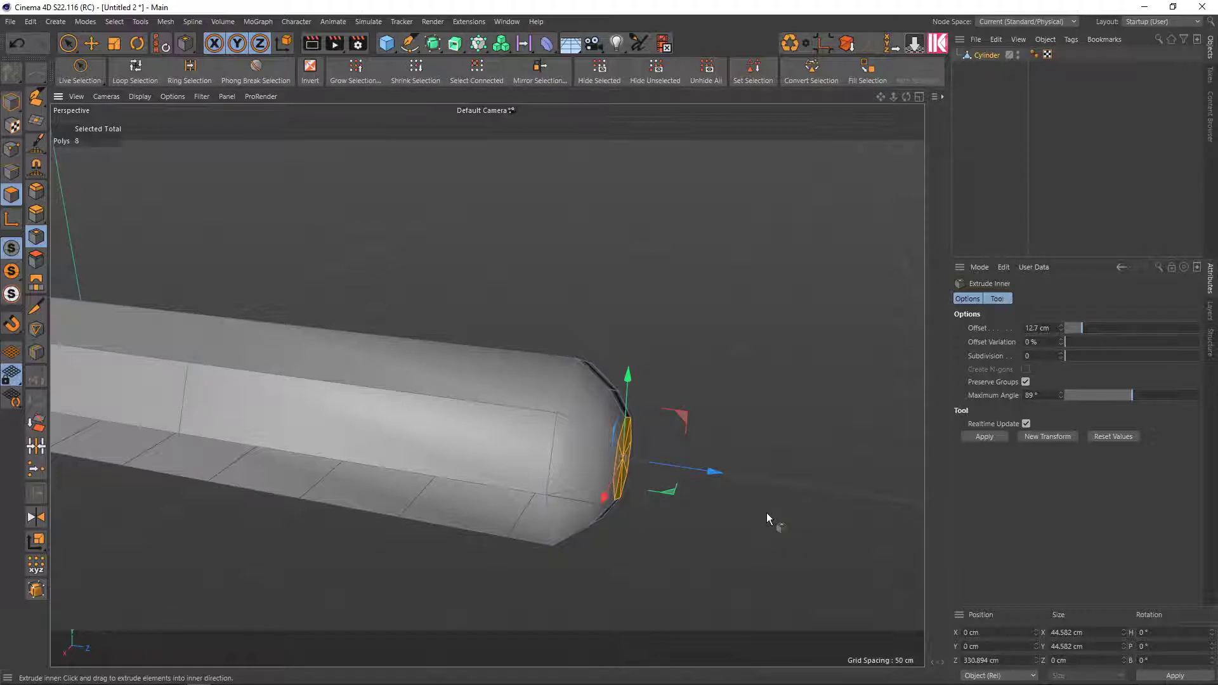
mouse_move(764, 479)
left_mouse_down("alt")
mouse_move(782, 406)
mouse_move(743, 453)
mouse_move(774, 465)
left_mouse_up("alt")
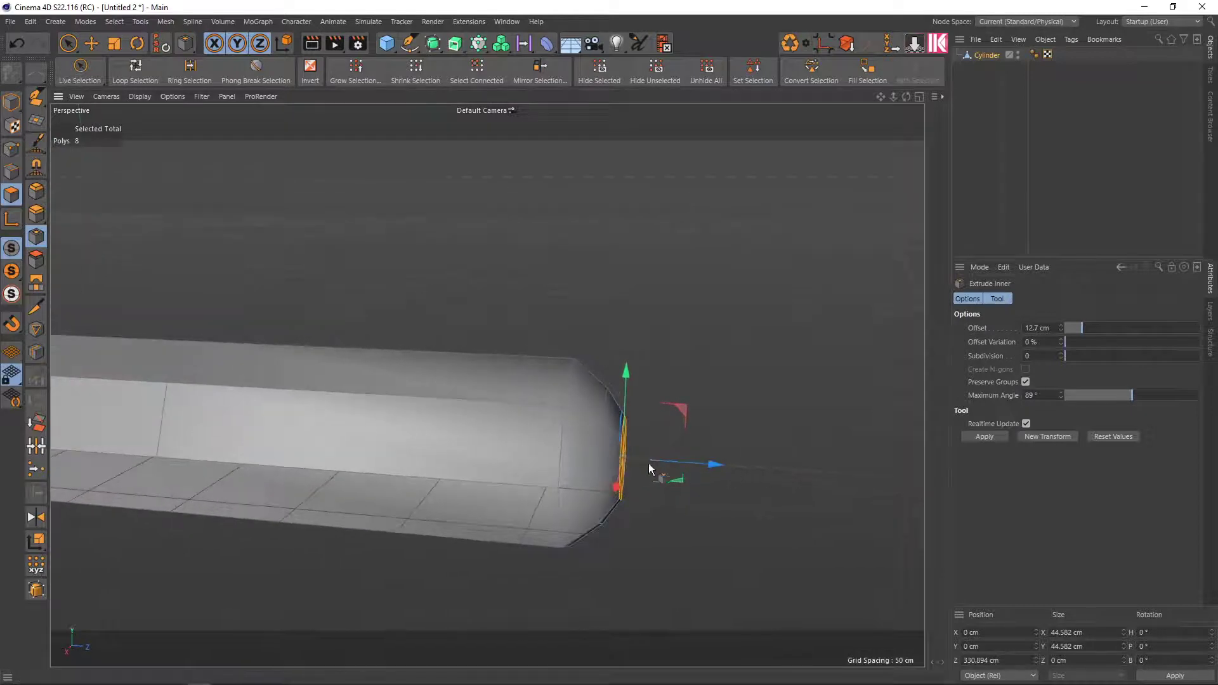
left_click_drag(647, 464, 638, 473, "alt")
mouse_move(622, 395)
left_mouse_down()
mouse_move(627, 378)
mouse_move(493, 419)
mouse_move(538, 471)
mouse_move(629, 473)
mouse_move(562, 444)
mouse_move(380, 460)
mouse_move(553, 464)
mouse_move(530, 493)
mouse_move(537, 516)
mouse_move(554, 420)
mouse_move(534, 437)
left_mouse_up()
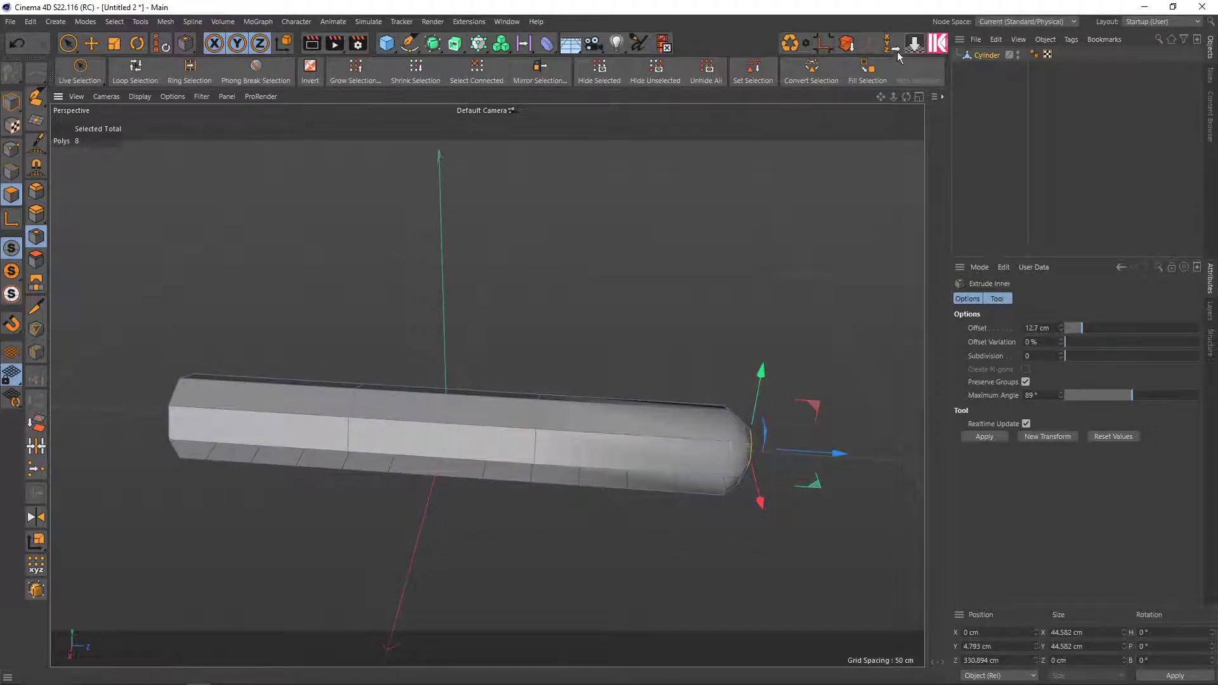
Path-select the row of edges along the cylinder's top and lower it about 6 cm
left_click(12, 171)
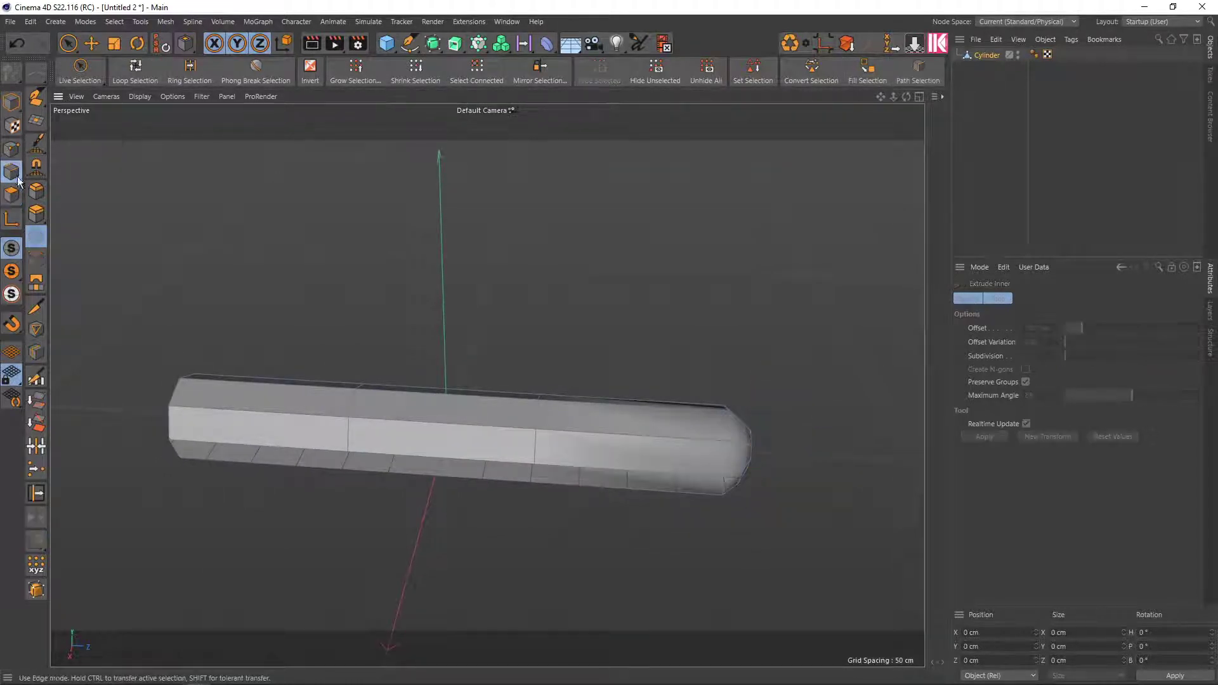
left_click(919, 69)
mouse_move(370, 374)
left_mouse_down("alt")
mouse_move(321, 440)
mouse_move(199, 391)
mouse_move(685, 412)
mouse_move(723, 432)
mouse_move(693, 260)
mouse_move(669, 237)
mouse_move(683, 243)
left_mouse_up("alt")
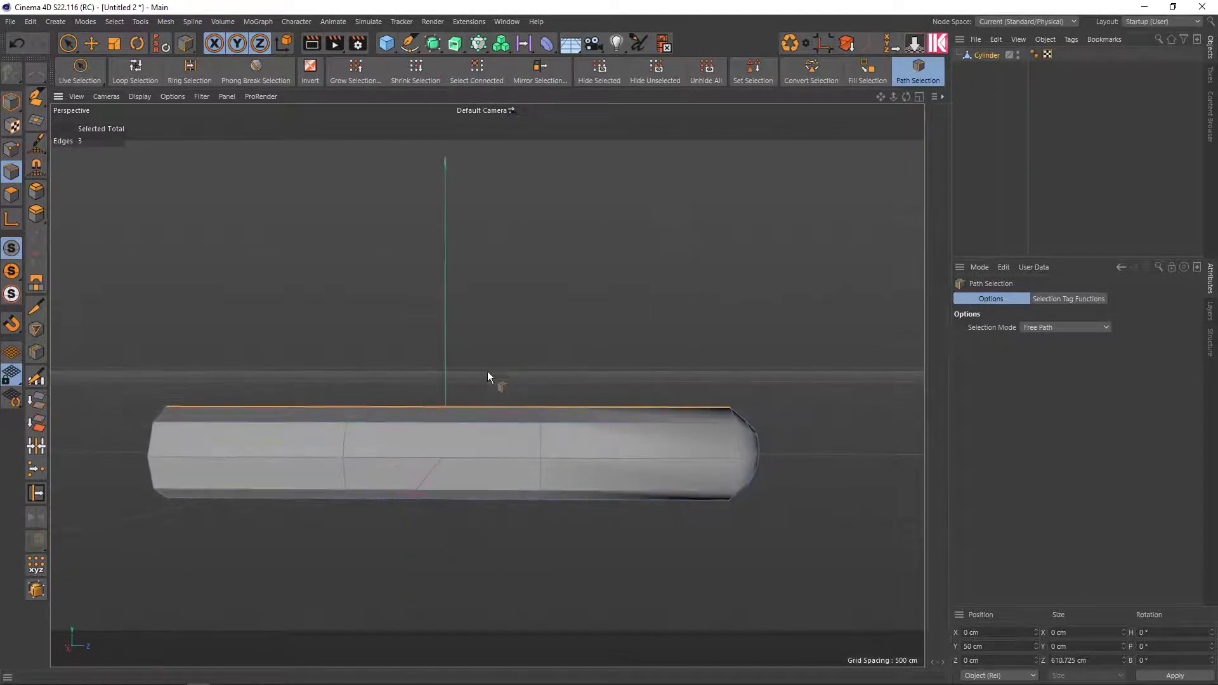
key("e")
mouse_move(447, 321)
left_mouse_down()
mouse_move(372, 427)
mouse_move(325, 427)
mouse_move(387, 428)
mouse_move(414, 461)
mouse_move(314, 422)
mouse_move(451, 441)
mouse_move(440, 408)
mouse_move(447, 426)
mouse_move(460, 378)
mouse_move(530, 440)
left_mouse_up()
scroll(446, 327, "up", 3)
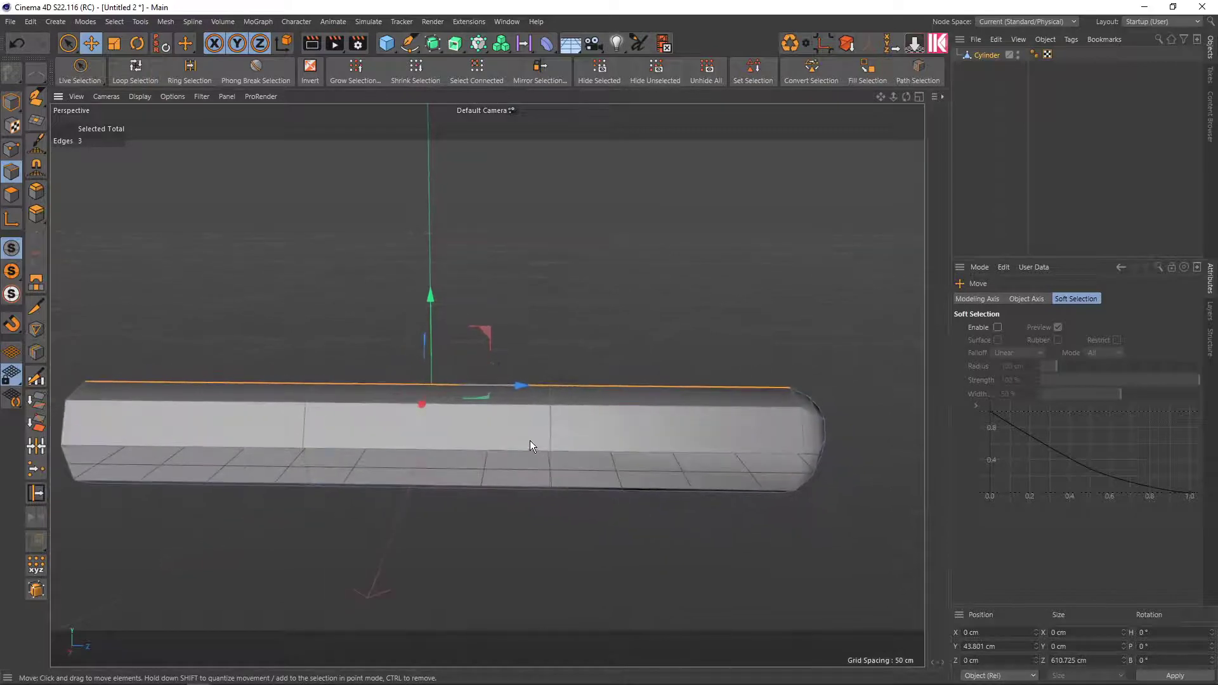
mouse_move(678, 420)
left_mouse_down("alt")
mouse_move(667, 420)
mouse_move(665, 525)
mouse_move(646, 417)
mouse_move(650, 436)
left_mouse_up("alt")
Switch to Polygon mode with loop selection active
key("u")
key("l")
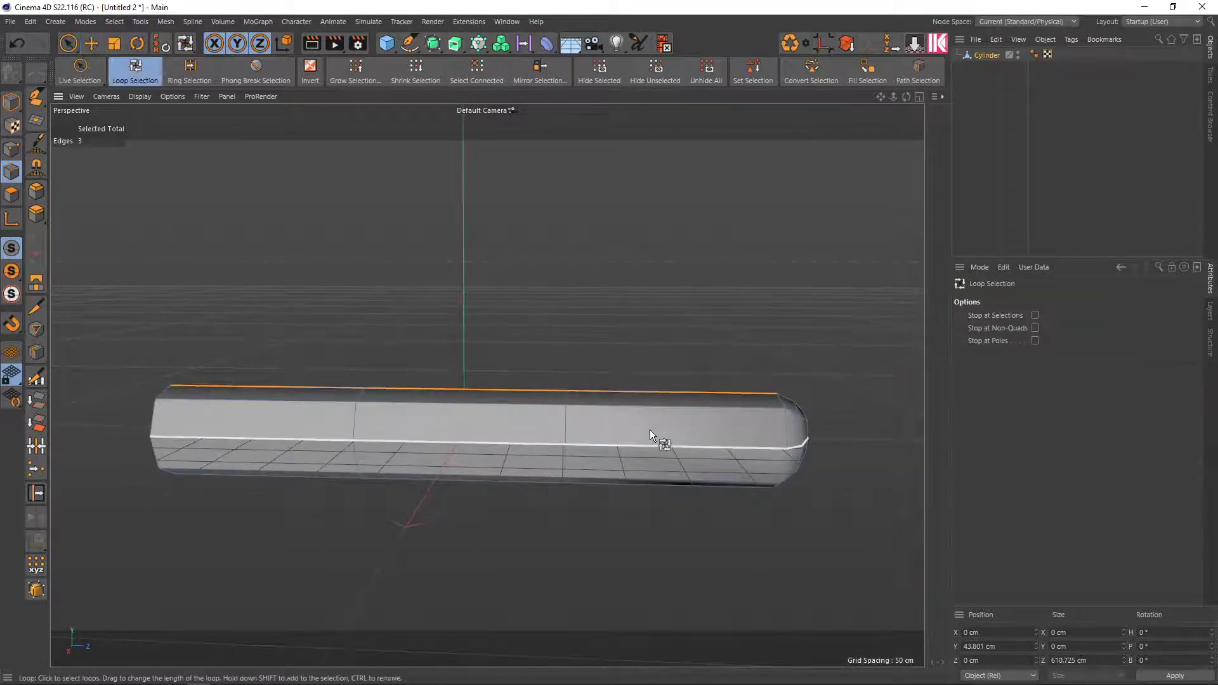
left_click(12, 194)
left_click(523, 397)
Scale the cylinder's middle polygon ring up to about 105%
mouse_move(522, 394)
left_mouse_down("alt")
mouse_move(543, 430)
mouse_move(503, 405)
mouse_move(425, 528)
mouse_move(549, 424)
mouse_move(443, 505)
mouse_move(396, 500)
mouse_move(496, 477)
left_mouse_up("alt")
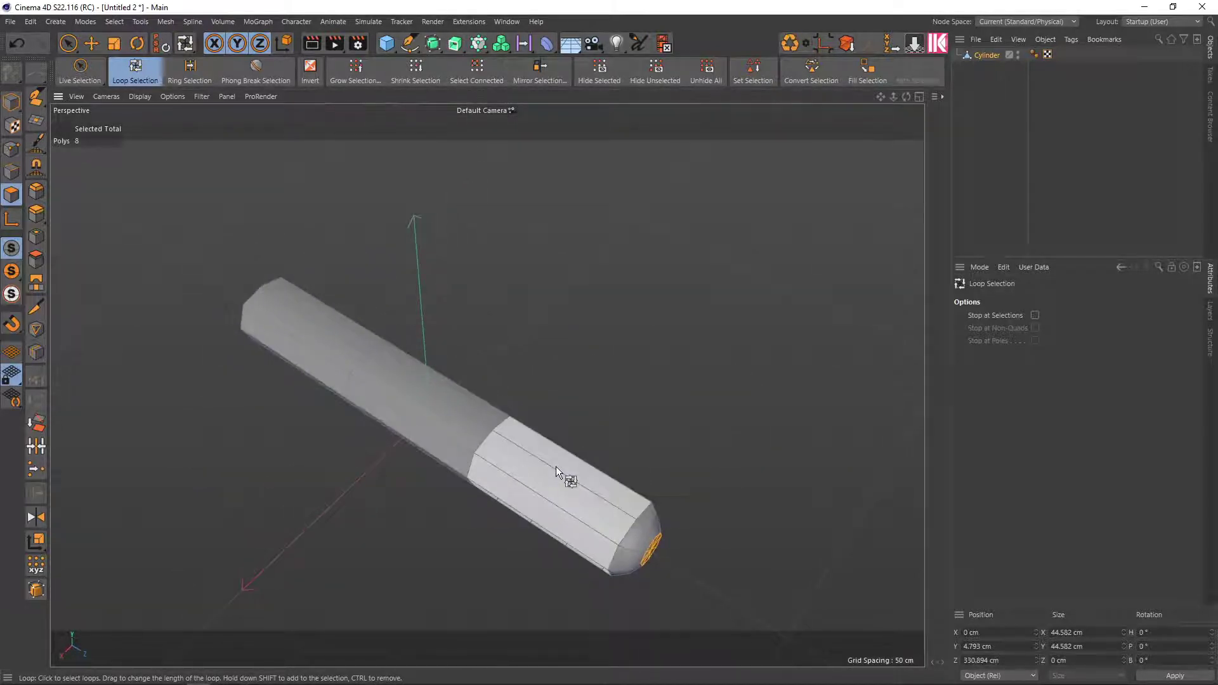
left_click(443, 416)
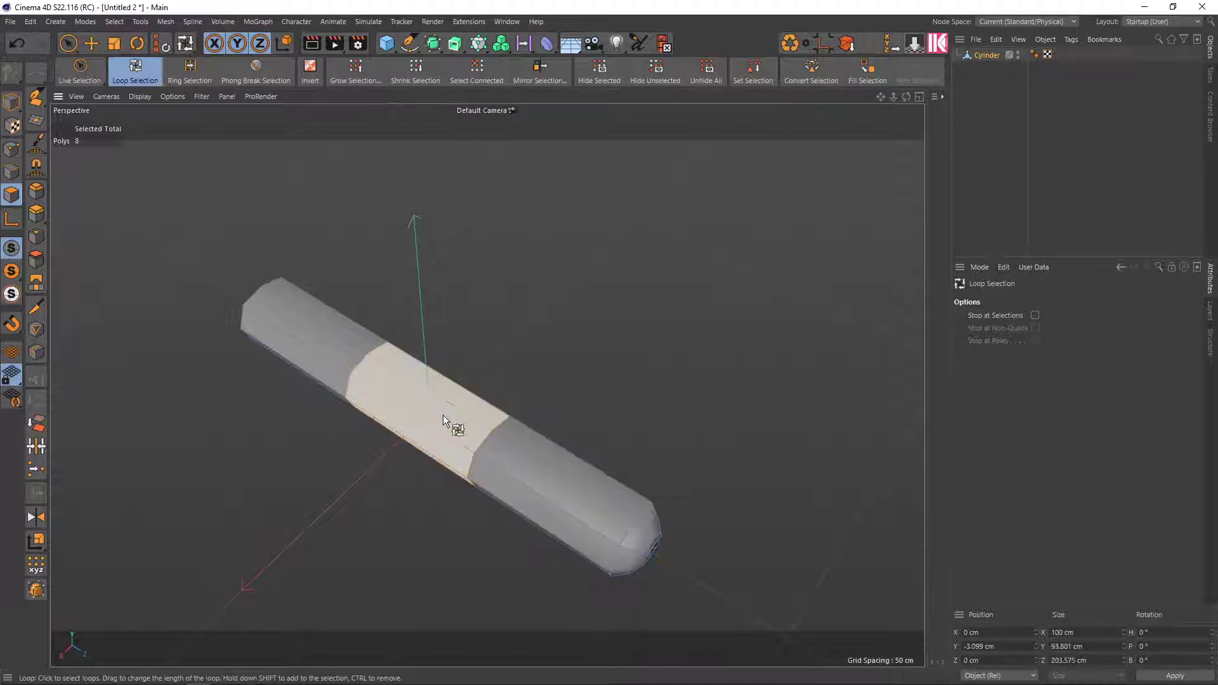
mouse_move(443, 415)
left_mouse_down("alt")
mouse_move(447, 462)
mouse_move(406, 480)
left_mouse_up("alt")
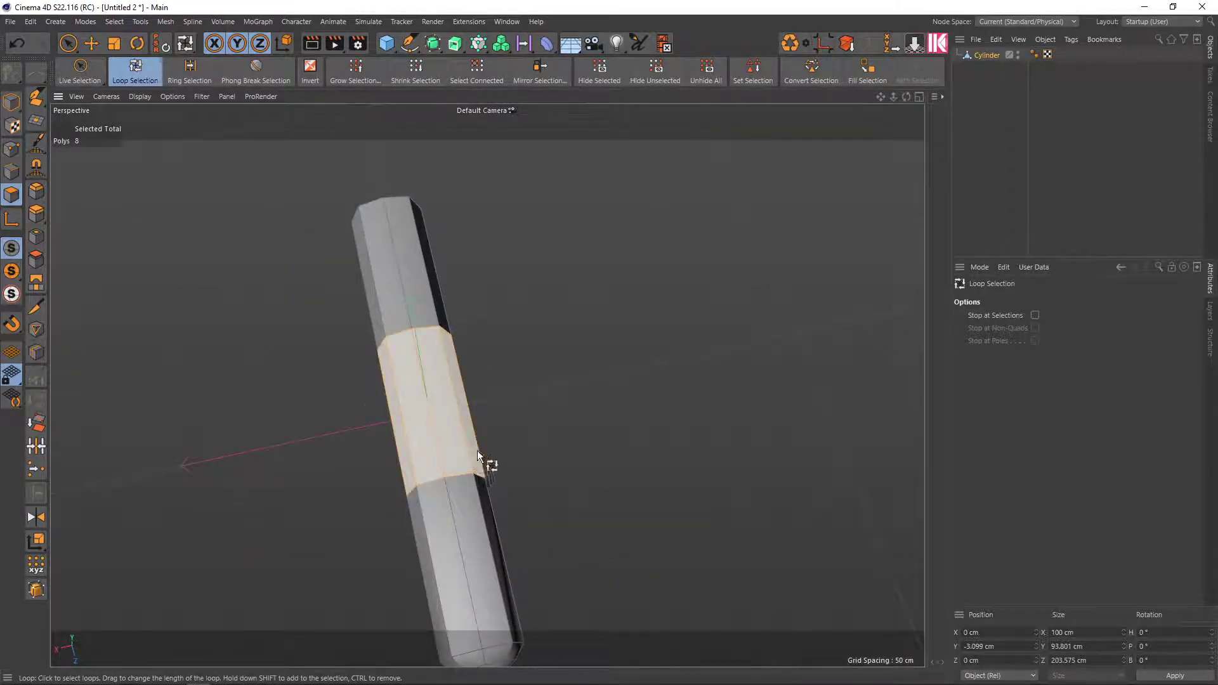
key("t")
left_click_drag(563, 401, 591, 396)
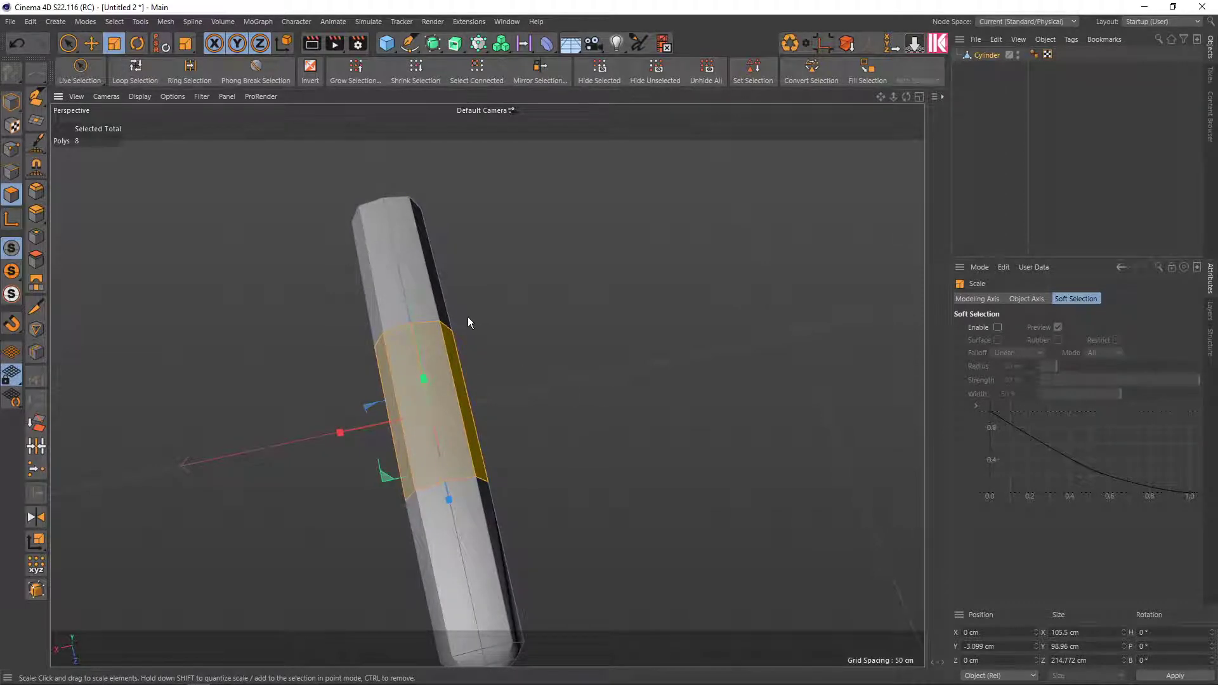
Loop-select the polygon ring at the cylinder's end and scale it to about 103%
key("u")
key("l")
left_click(413, 284)
key("t")
mouse_move(545, 304)
left_mouse_down()
mouse_move(608, 283)
mouse_move(672, 295)
mouse_move(740, 268)
mouse_move(721, 299)
mouse_move(740, 256)
mouse_move(720, 283)
left_mouse_up()
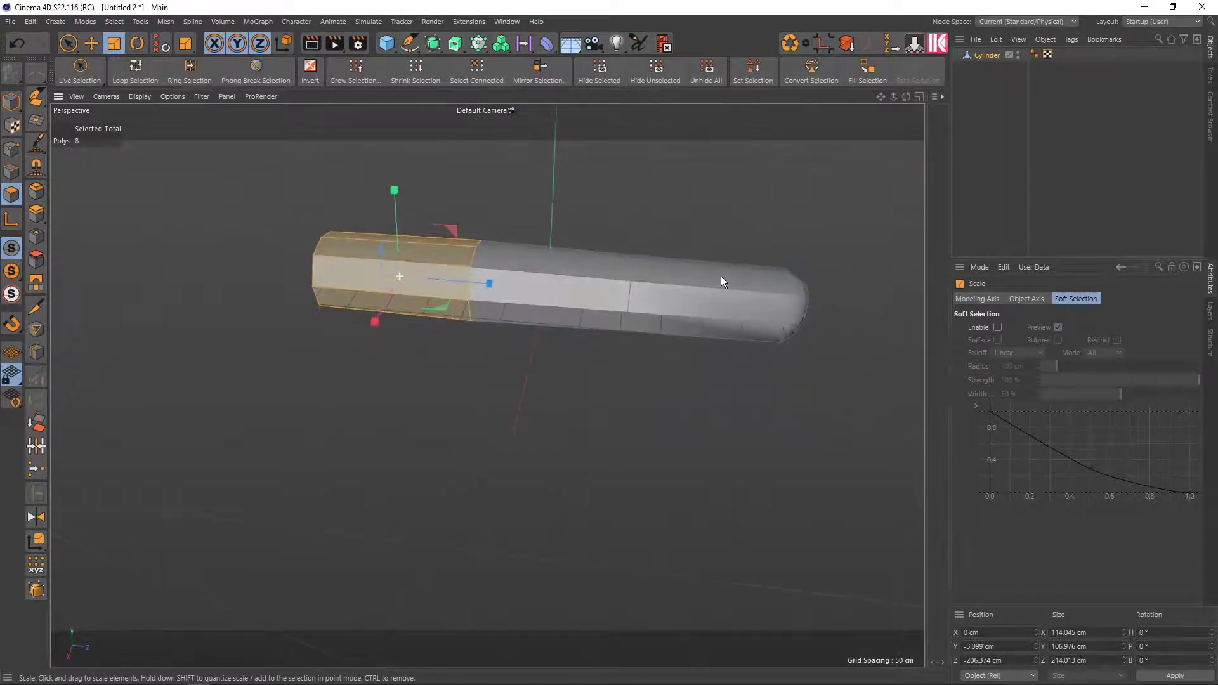
mouse_move(686, 242)
left_mouse_down("alt")
mouse_move(566, 289)
mouse_move(674, 237)
left_mouse_up("alt")
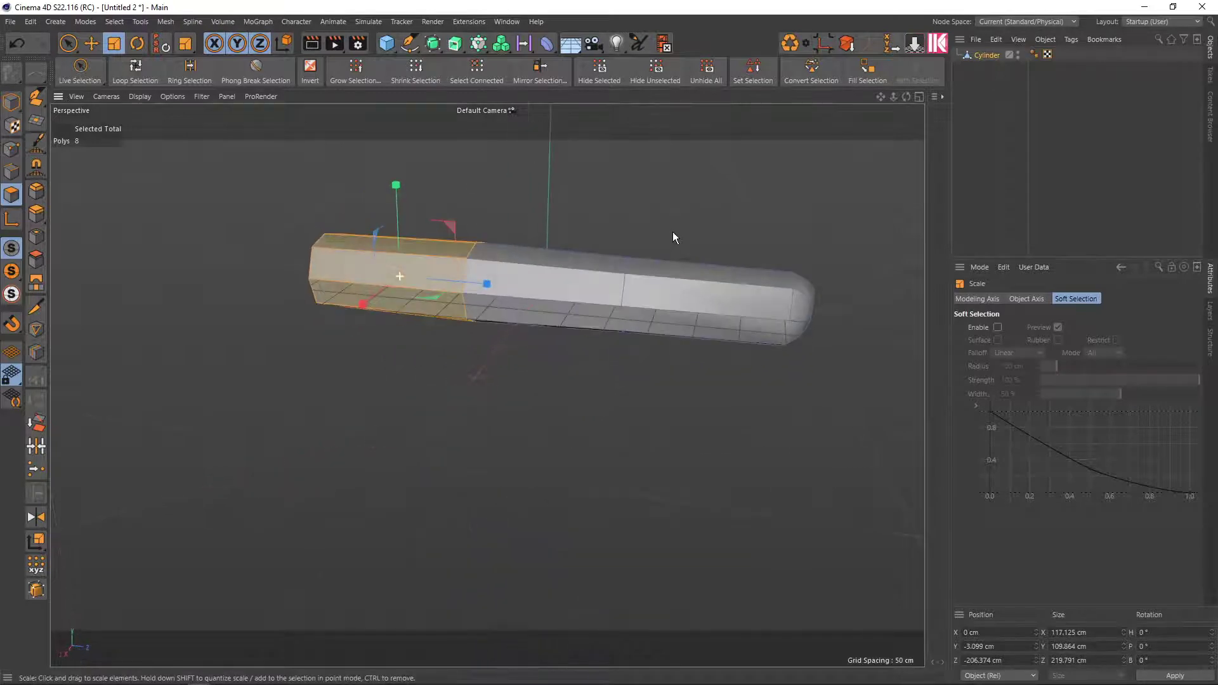
Reselect the middle polygon ring and widen it slightly more
key("u")
key("l")
left_click(567, 272)
mouse_move(566, 272)
left_mouse_down("alt")
mouse_move(609, 258)
mouse_move(657, 203)
mouse_move(579, 302)
mouse_move(514, 343)
left_mouse_up("alt")
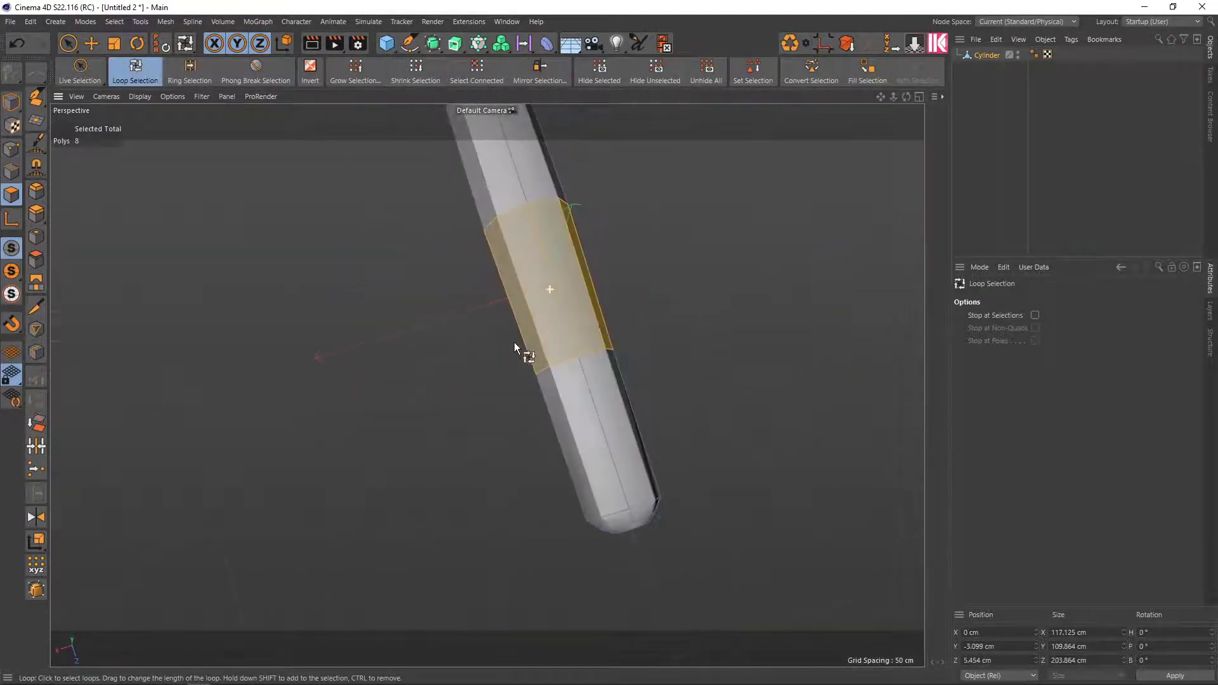
key("t")
mouse_move(645, 293)
left_mouse_down("alt")
mouse_move(727, 201)
mouse_move(697, 248)
left_mouse_up("alt")
Clear the polygon selection and orbit to a level side view
left_click_drag(471, 384, 684, 299, "alt")
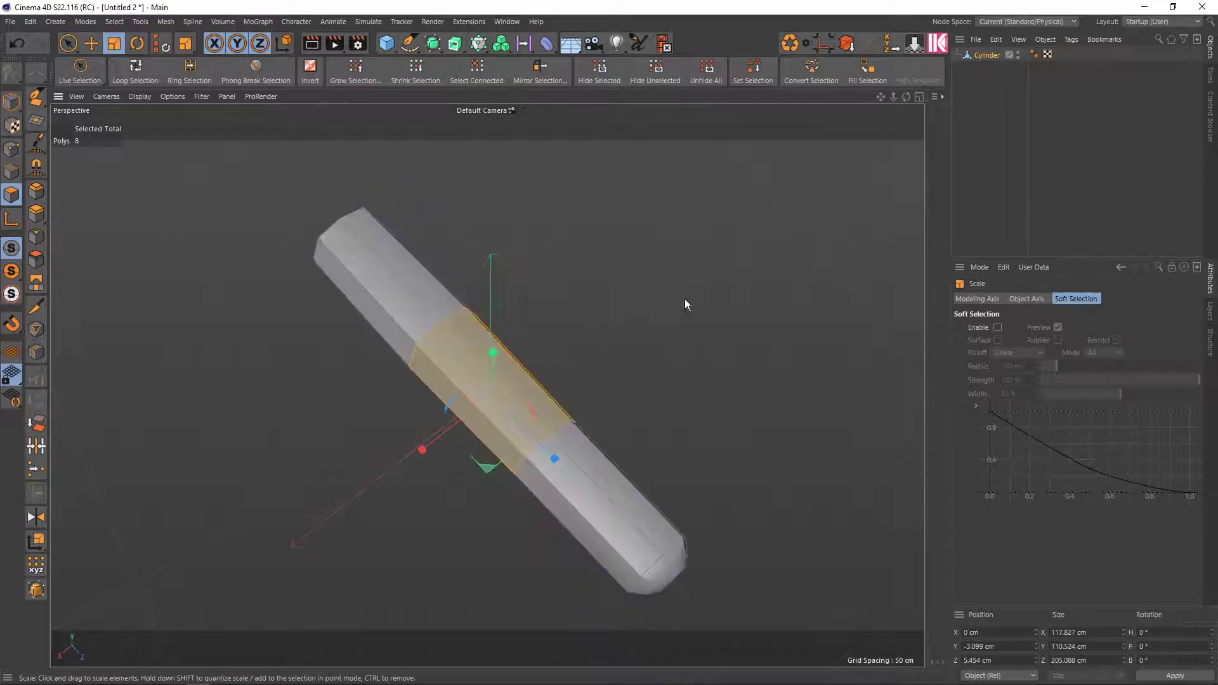
key("space")
left_click(631, 378)
mouse_move(631, 377)
left_mouse_down("alt")
mouse_move(598, 413)
mouse_move(700, 276)
left_mouse_up("alt")
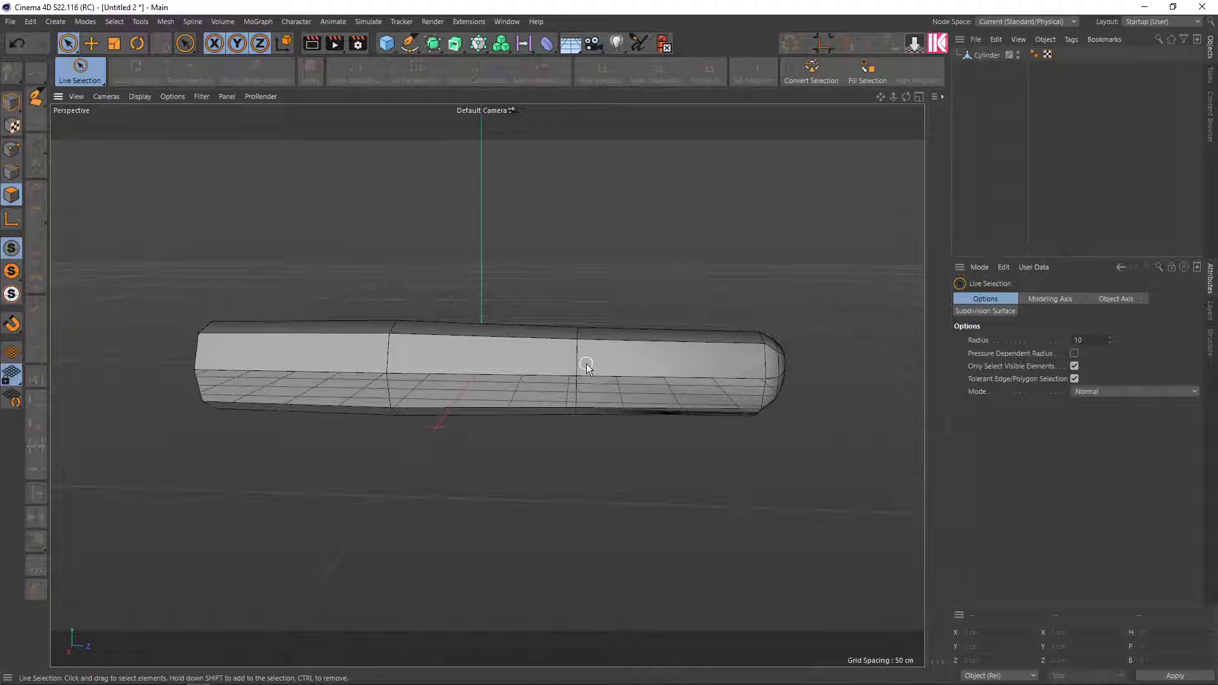
Loop-select the middle edge loop and slide it toward the rounded end
key("u")
key("l")
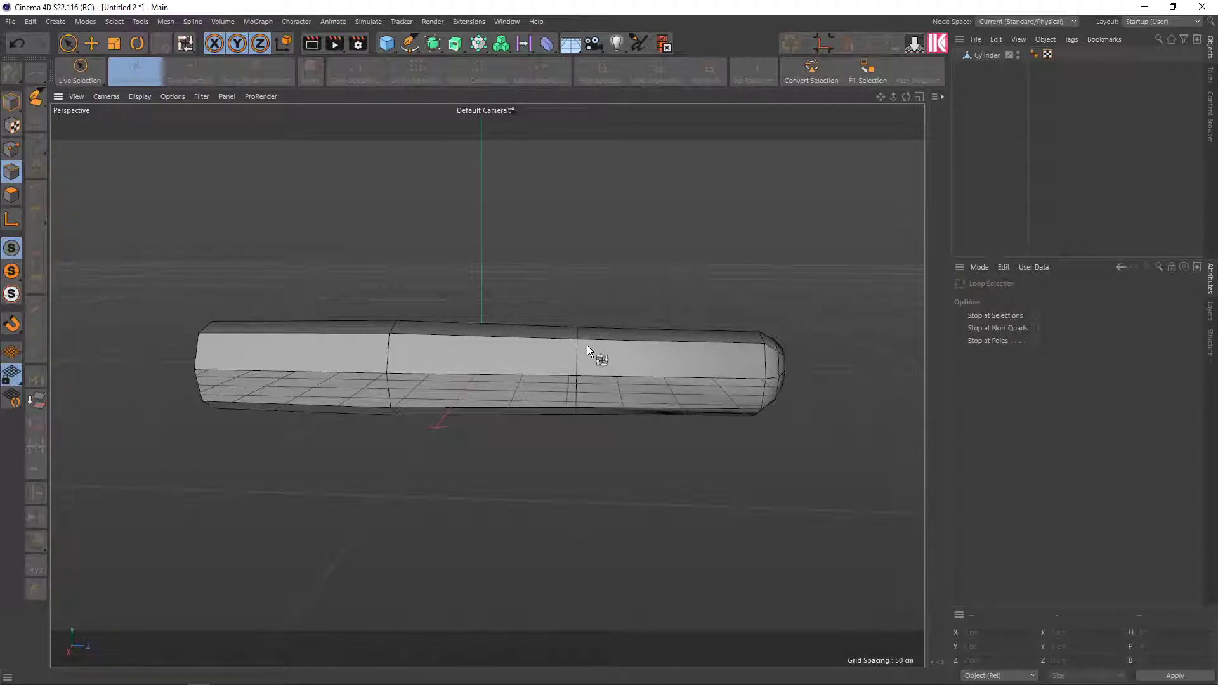
left_click(998, 54)
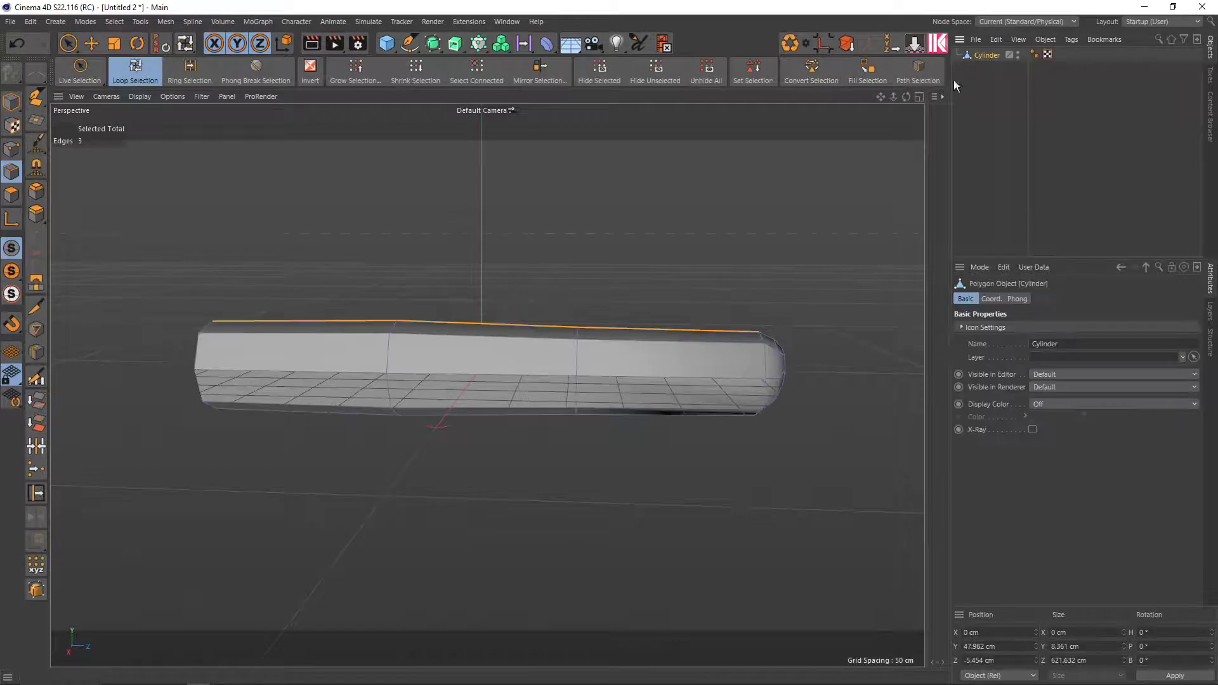
left_click(583, 361)
left_click(36, 493)
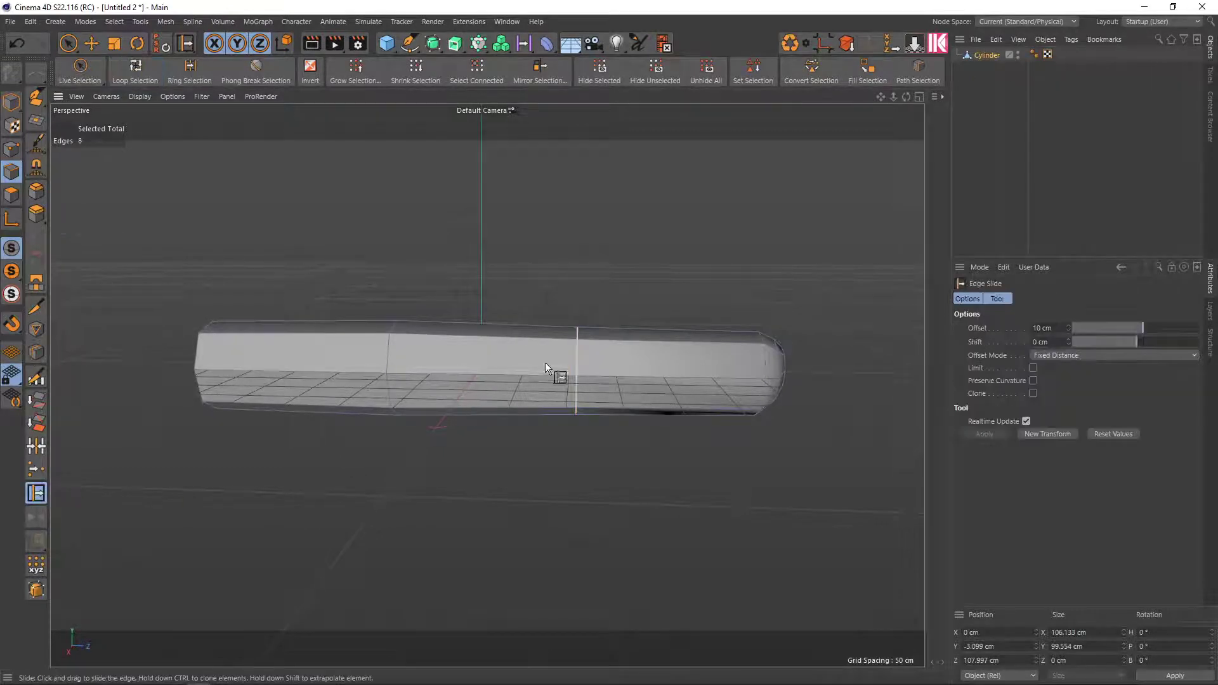
left_click_drag(574, 357, 647, 358)
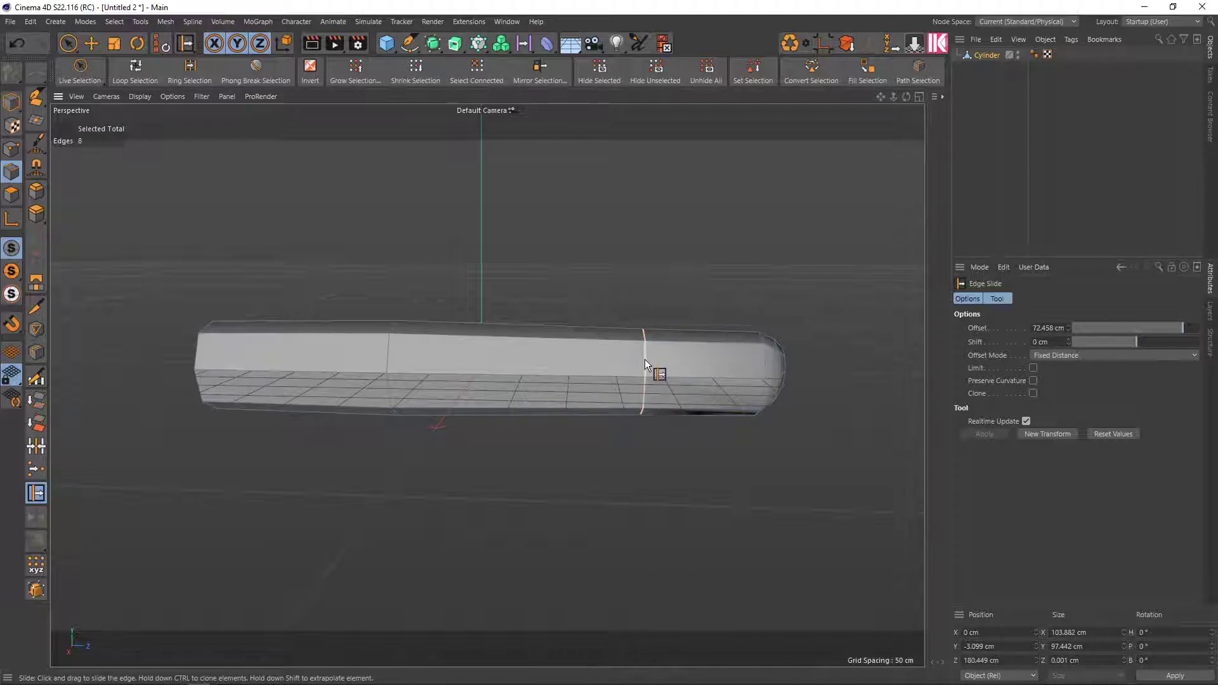
left_click_drag(645, 359, 643, 359)
left_click_drag(388, 357, 410, 362)
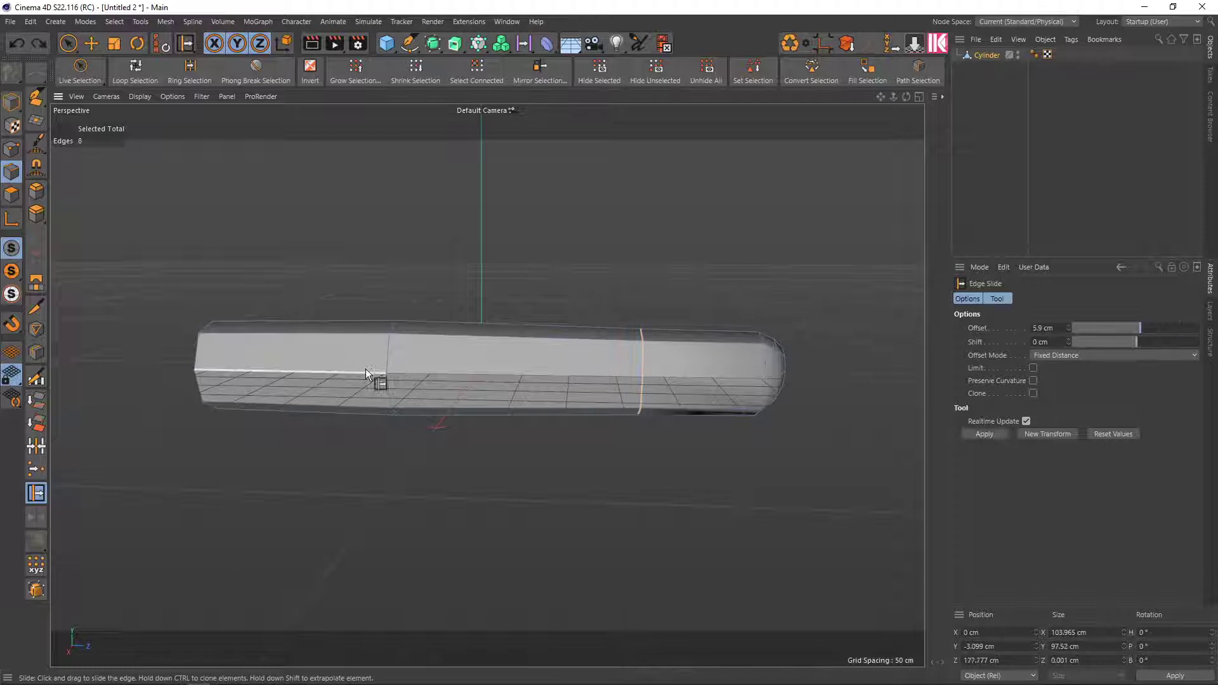
Slide the edge loop left of centre toward the middle, then nudge one edge back
key("u")
key("l")
left_click(418, 357)
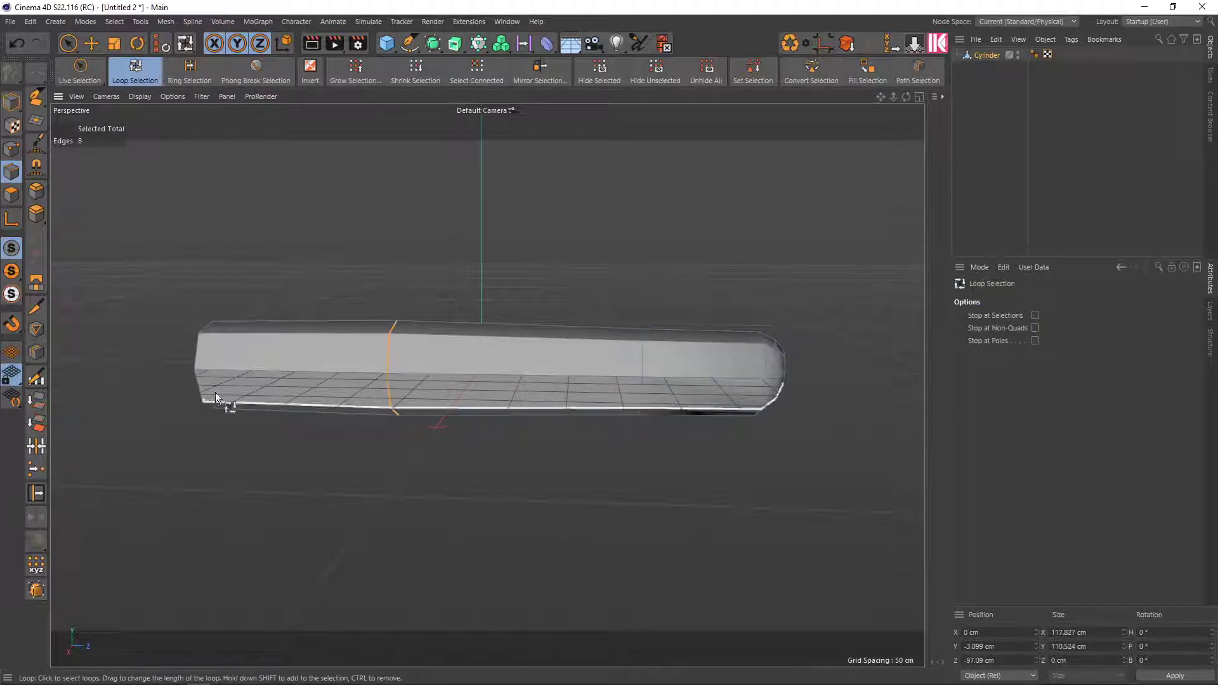
left_click(36, 493)
left_click_drag(391, 353, 448, 349)
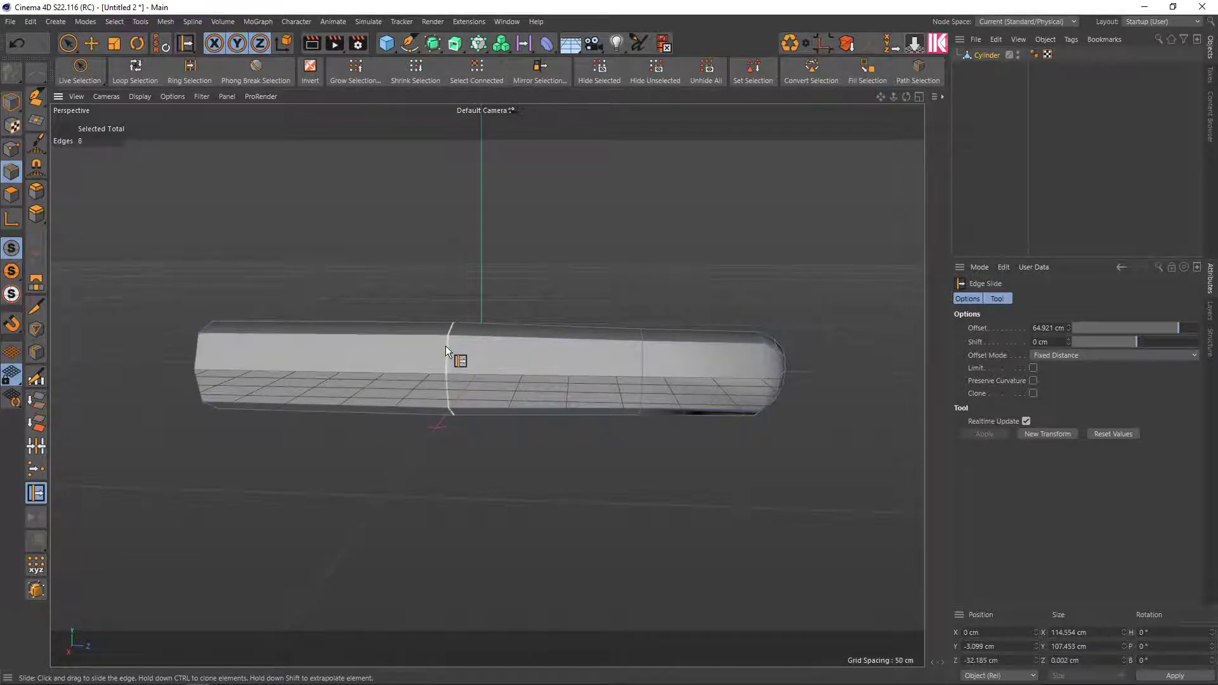
left_click(445, 347)
left_click_drag(440, 346, 435, 348)
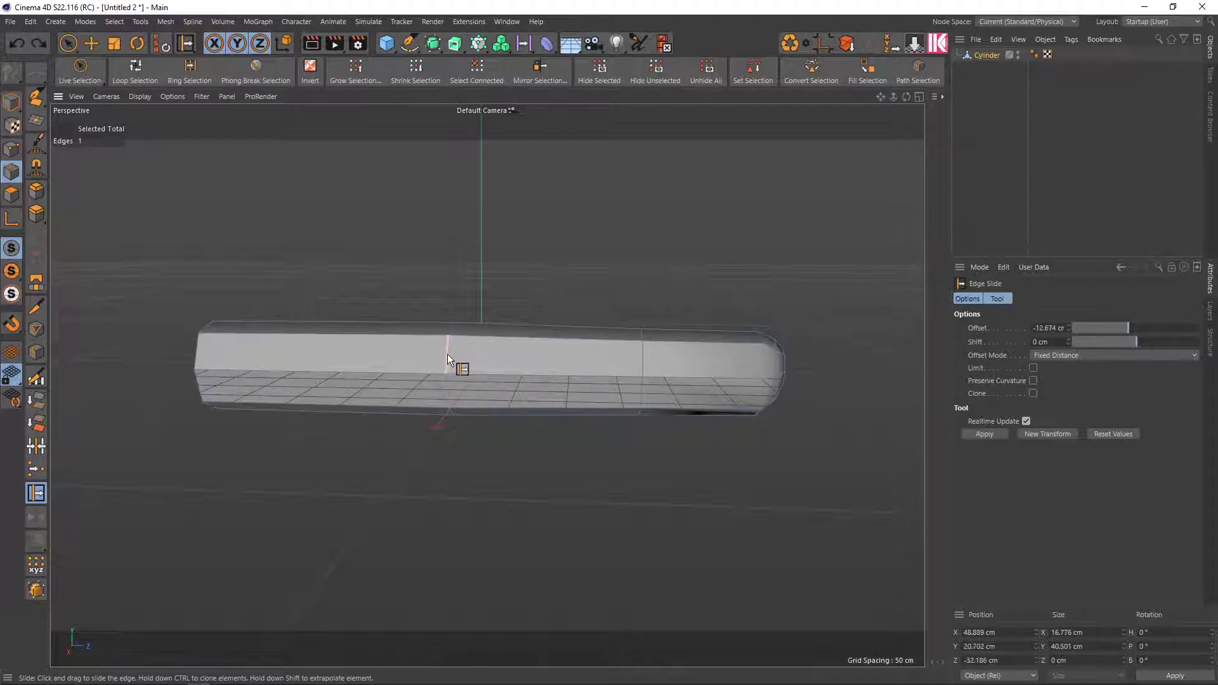
Slide the central edge loop slightly left along the cylinder
key("u")
key("l")
left_click(443, 358)
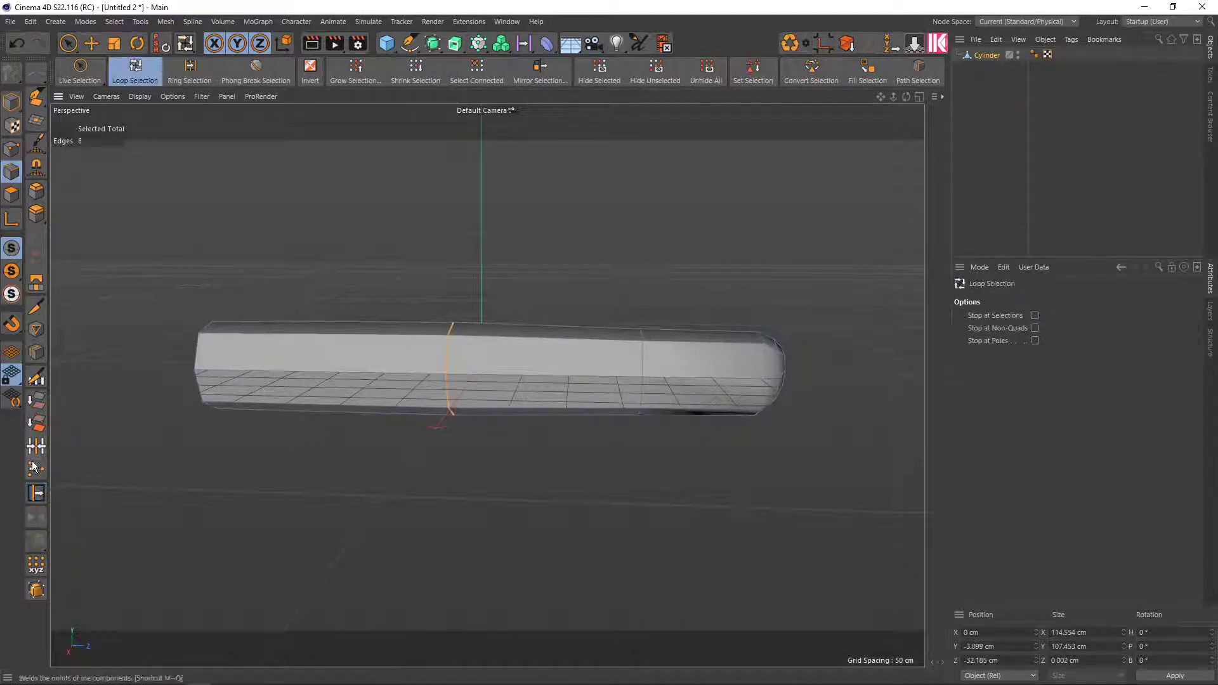
key("space")
left_click_drag(446, 344, 440, 345)
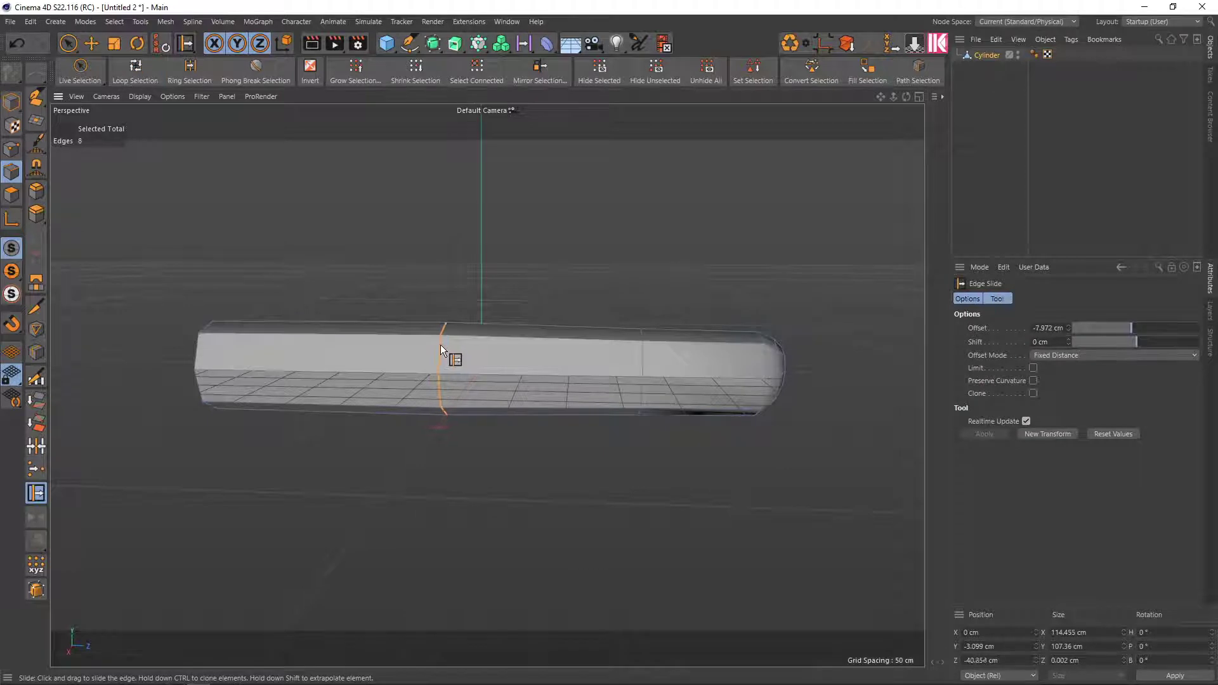
mouse_move(616, 386)
left_mouse_down("alt")
mouse_move(570, 535)
mouse_move(588, 459)
left_mouse_up("alt")
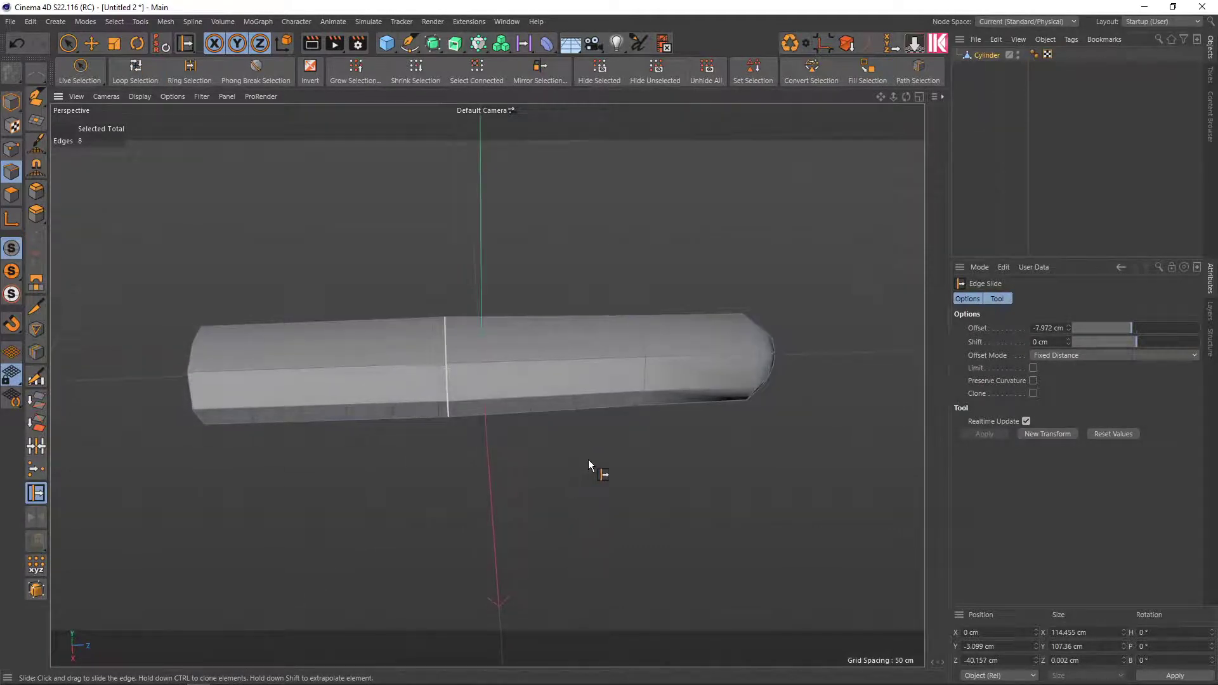
Slide the edge loop near the right end slightly left
key("u")
key("l")
left_click(645, 373)
key("m")
key("o")
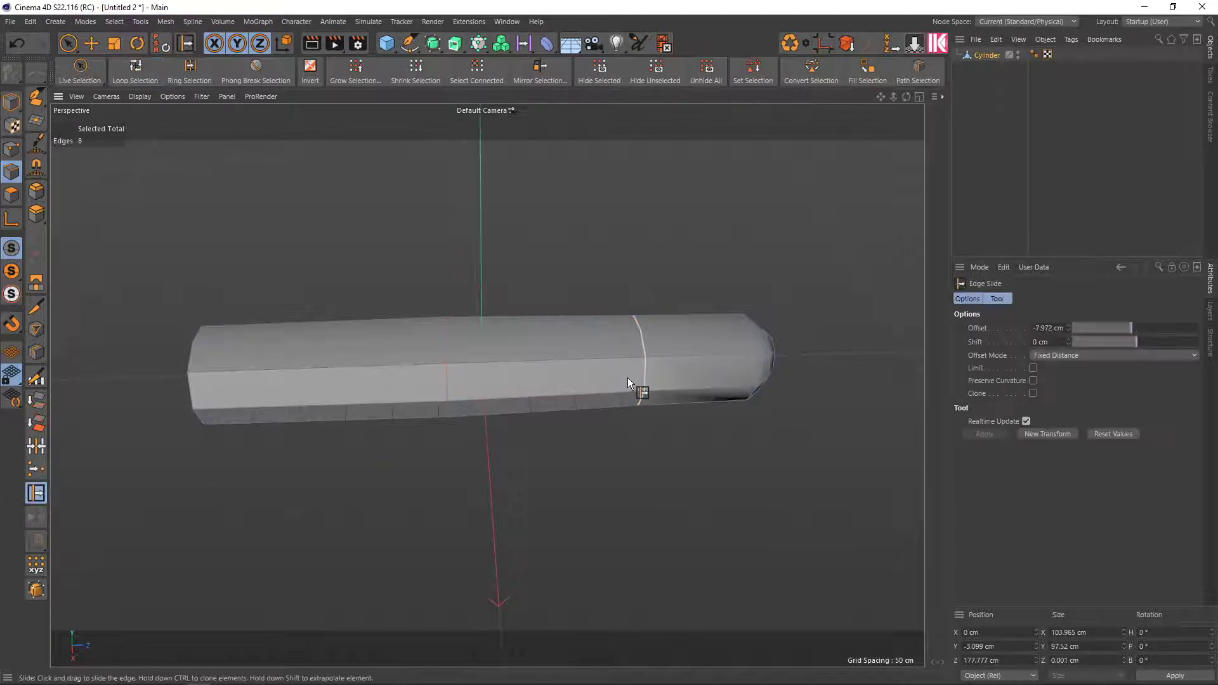
left_click_drag(645, 366, 635, 366)
mouse_move(597, 314)
left_mouse_down("alt")
mouse_move(557, 350)
mouse_move(565, 205)
left_mouse_up("alt")
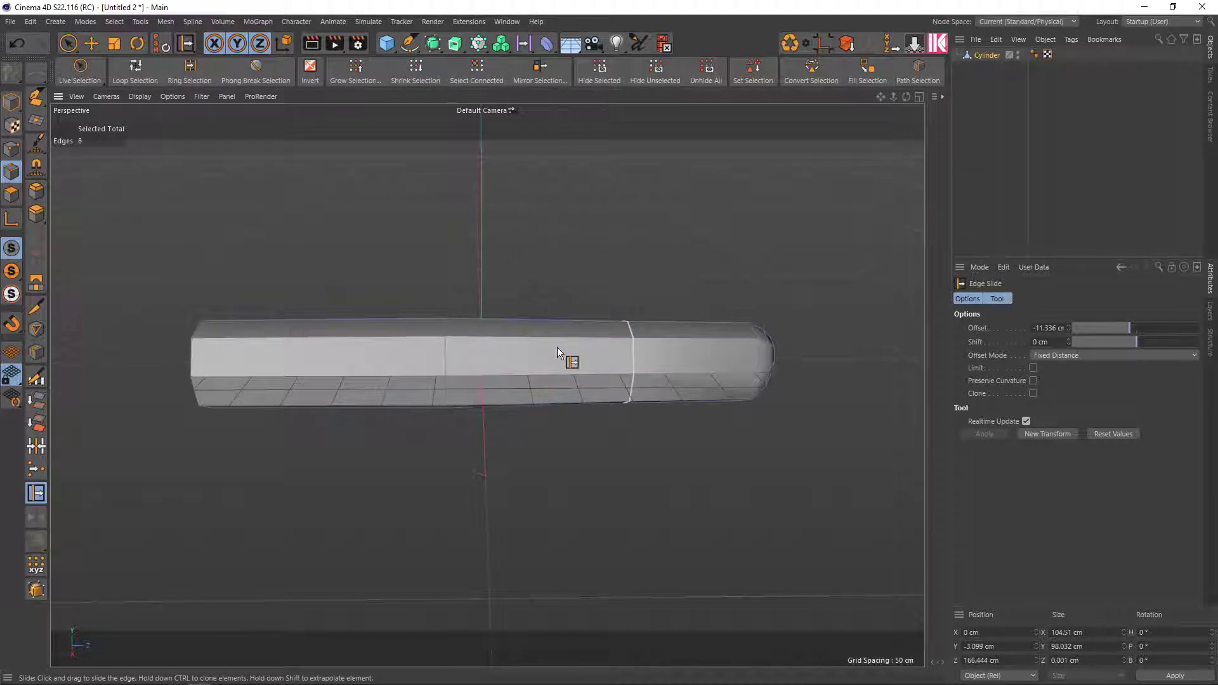
Try raising an edge loop upward with Move, then undo it
key("u")
key("l")
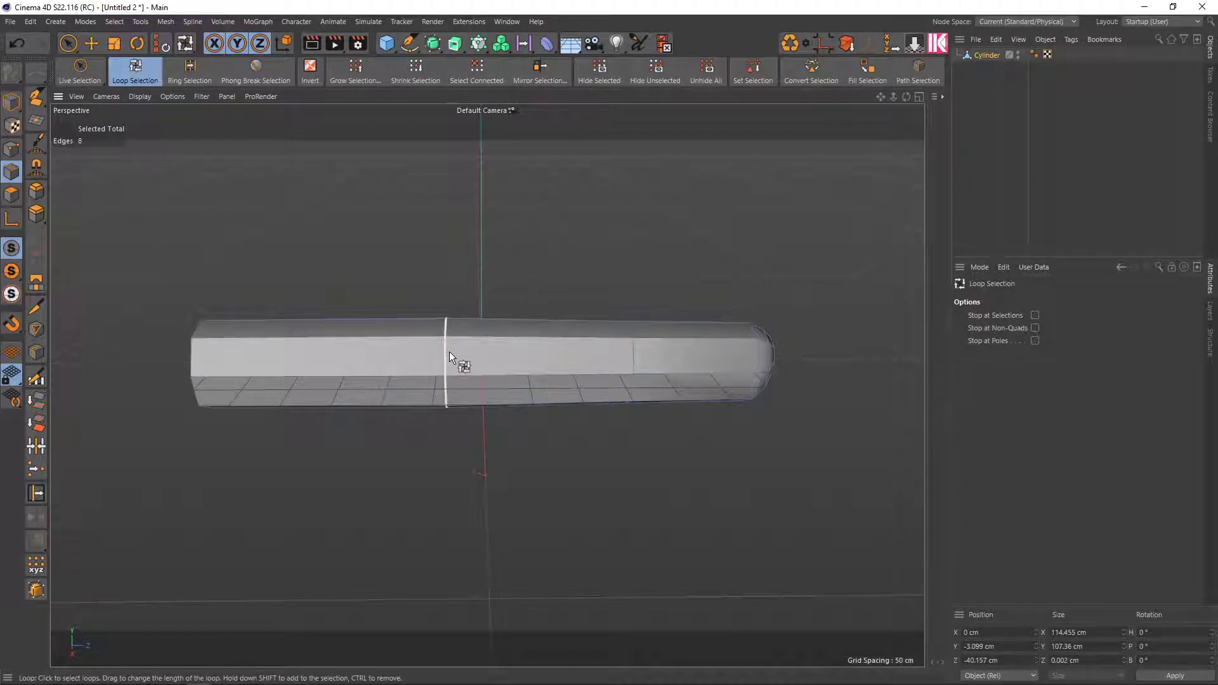
key("e")
mouse_move(448, 284)
left_mouse_down()
mouse_move(506, 290)
mouse_move(486, 334)
mouse_move(500, 377)
left_mouse_up()
key("ctrl+z")
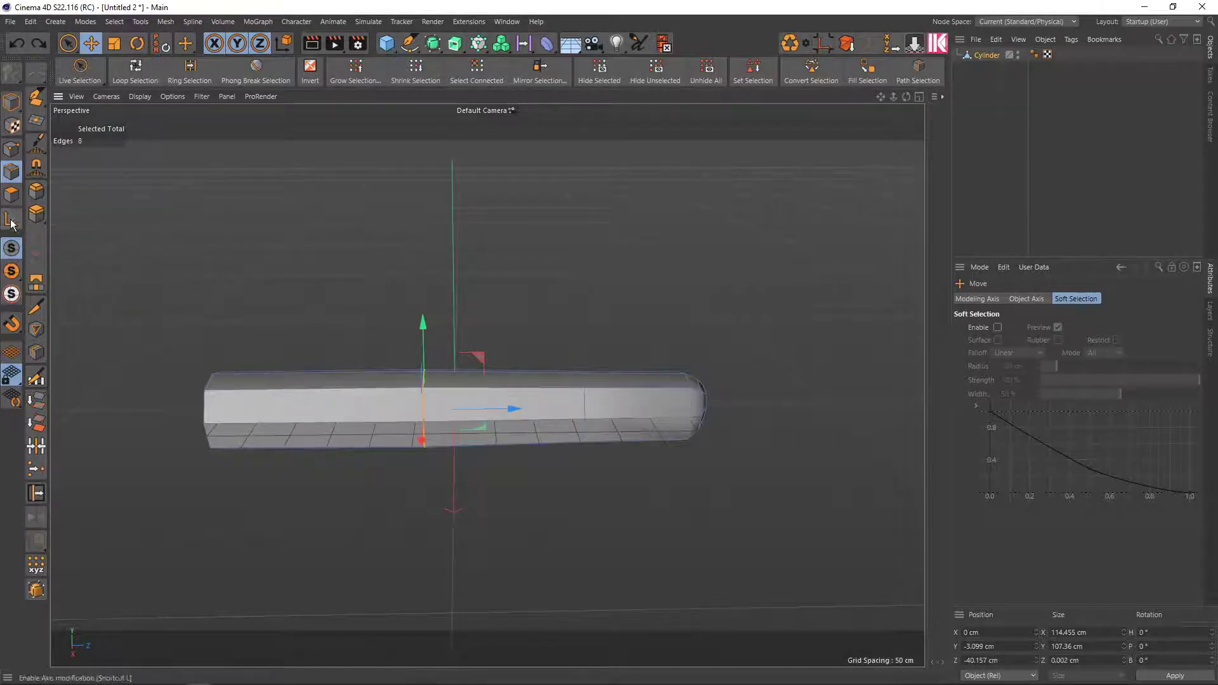
Box-select the cylinder's right half with Tolerant Selection and rotate it upward
left_click(13, 194, "ctrl")
key("0")
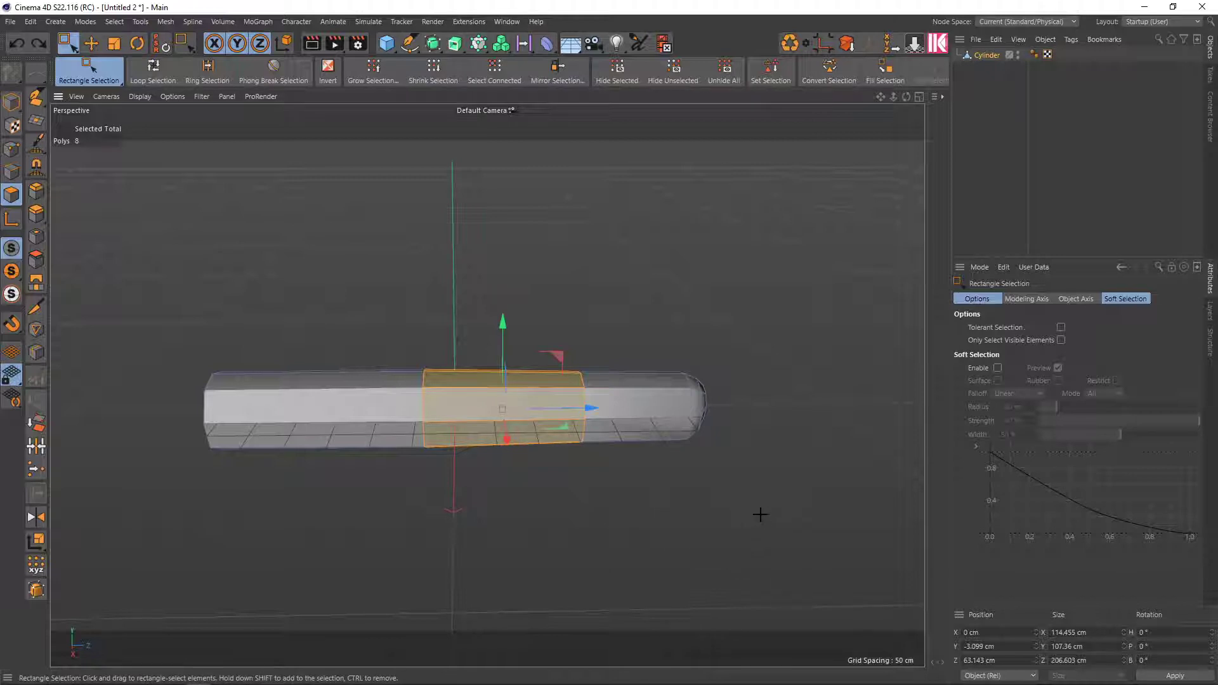
left_click_drag(761, 515, 764, 292)
left_click(1060, 328)
left_click_drag(767, 510, 511, 343)
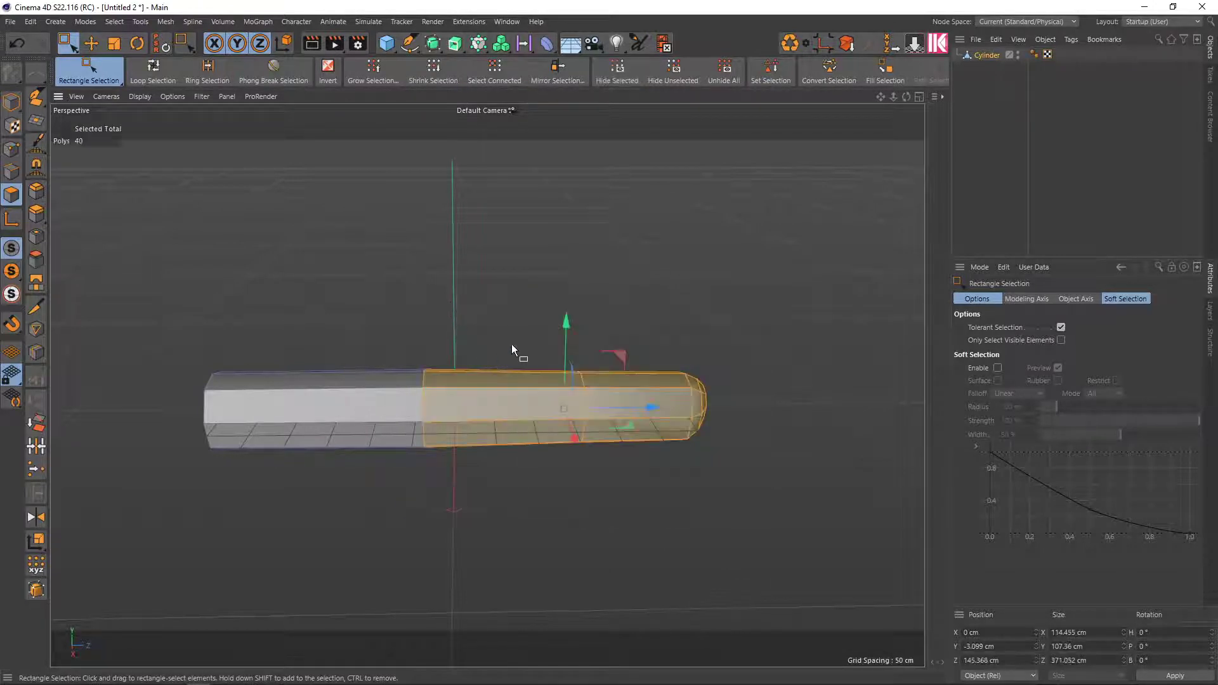
key("r")
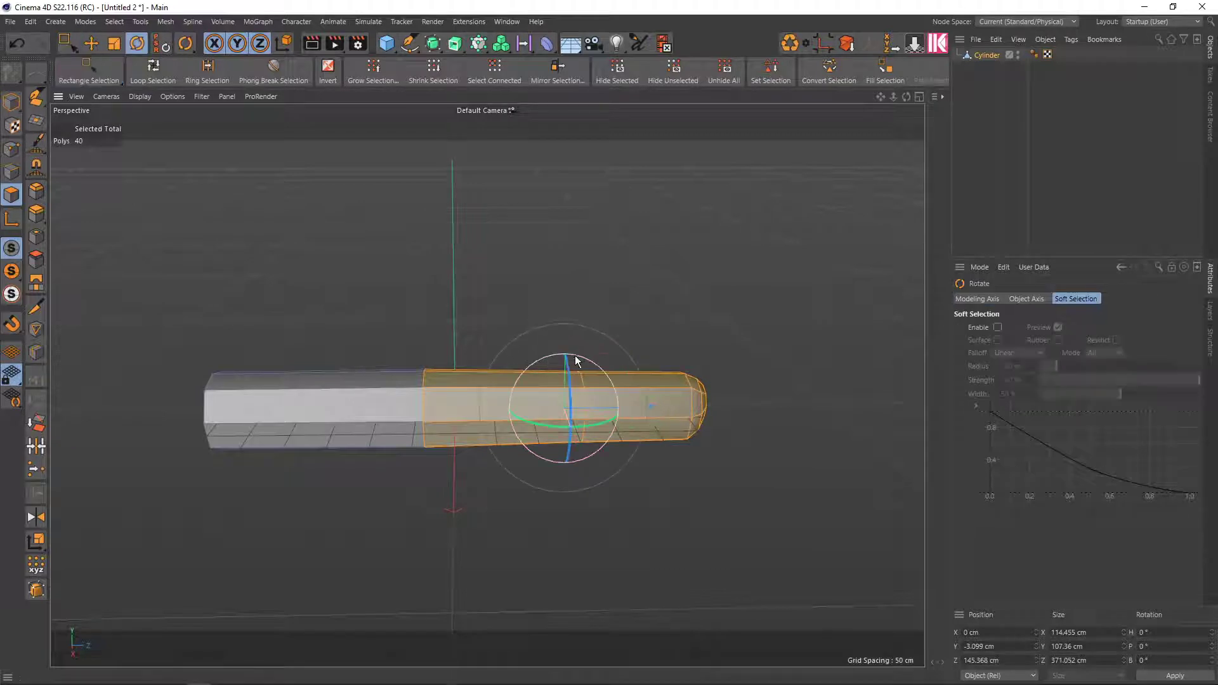
left_click_drag(584, 363, 588, 364)
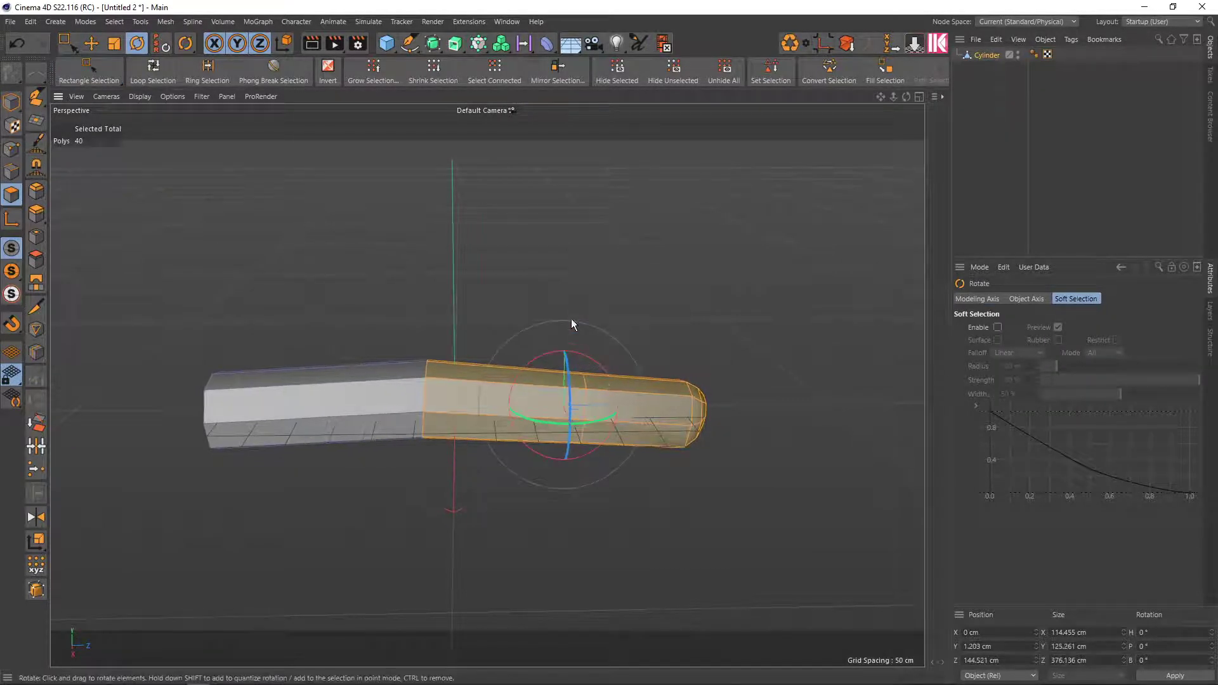
left_click_drag(571, 319, 511, 299, "alt")
Select the 32 rounded-tip polygons and rotate them about 9 degrees
key("space")
left_click_drag(655, 481, 496, 324)
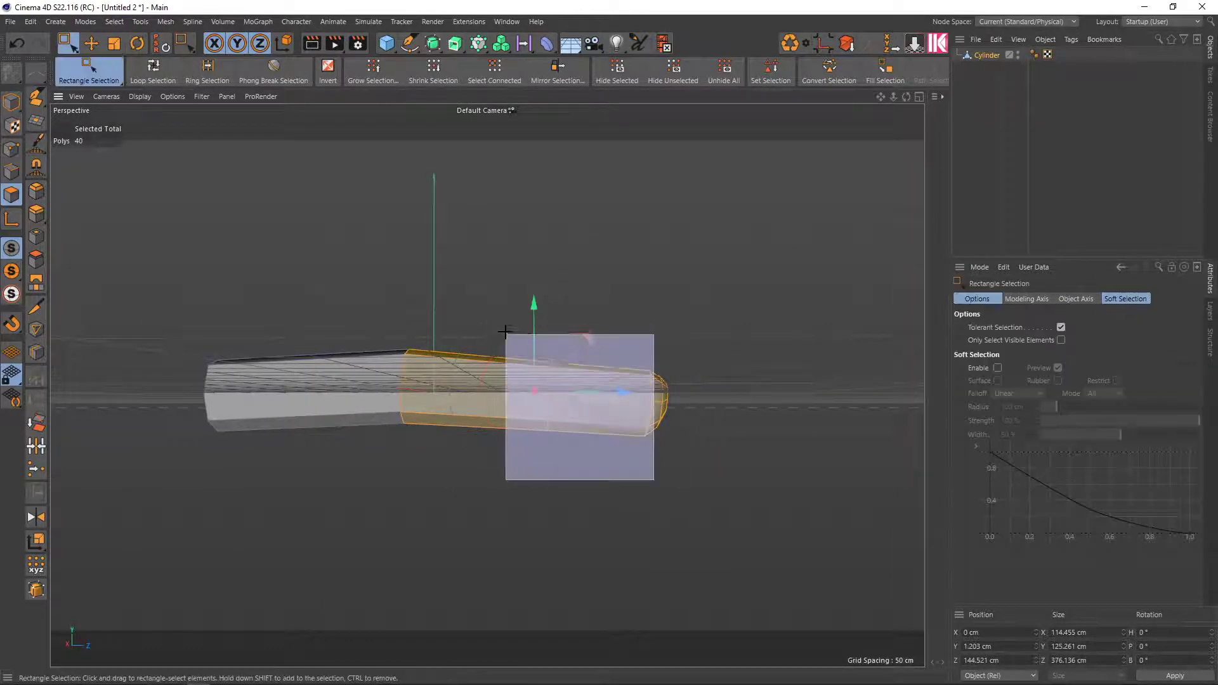
mouse_move(709, 500)
left_mouse_down()
mouse_move(517, 284)
mouse_move(571, 289)
left_mouse_up()
scroll(584, 335, "up", 2)
mouse_move(584, 335)
left_mouse_down("alt")
mouse_move(582, 387)
mouse_move(633, 380)
mouse_move(569, 354)
mouse_move(546, 429)
mouse_move(555, 471)
mouse_move(541, 330)
mouse_move(558, 460)
mouse_move(539, 495)
left_mouse_up("alt")
key("r")
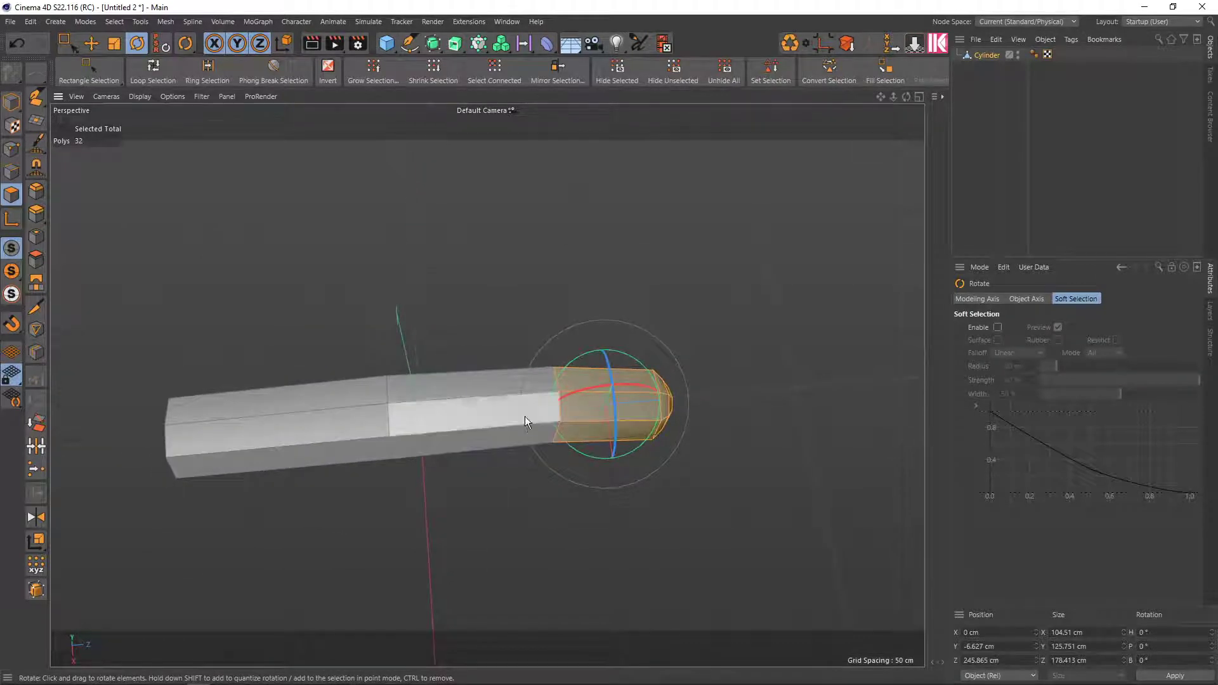
key("0")
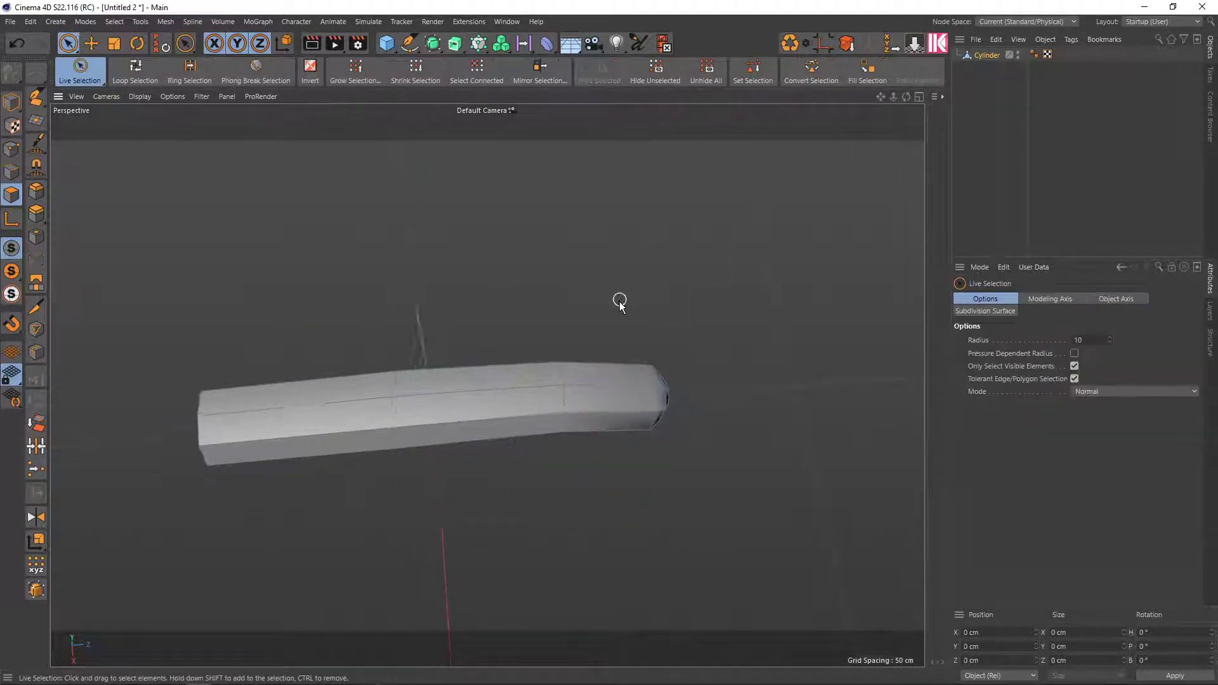
Clear the selection and live-select the cylinder's flat end cap polygons
mouse_move(532, 301)
left_mouse_down("alt")
mouse_move(389, 408)
mouse_move(542, 232)
mouse_move(533, 188)
mouse_move(498, 207)
mouse_move(471, 286)
mouse_move(471, 464)
mouse_move(448, 462)
left_mouse_up("alt")
left_click(996, 55)
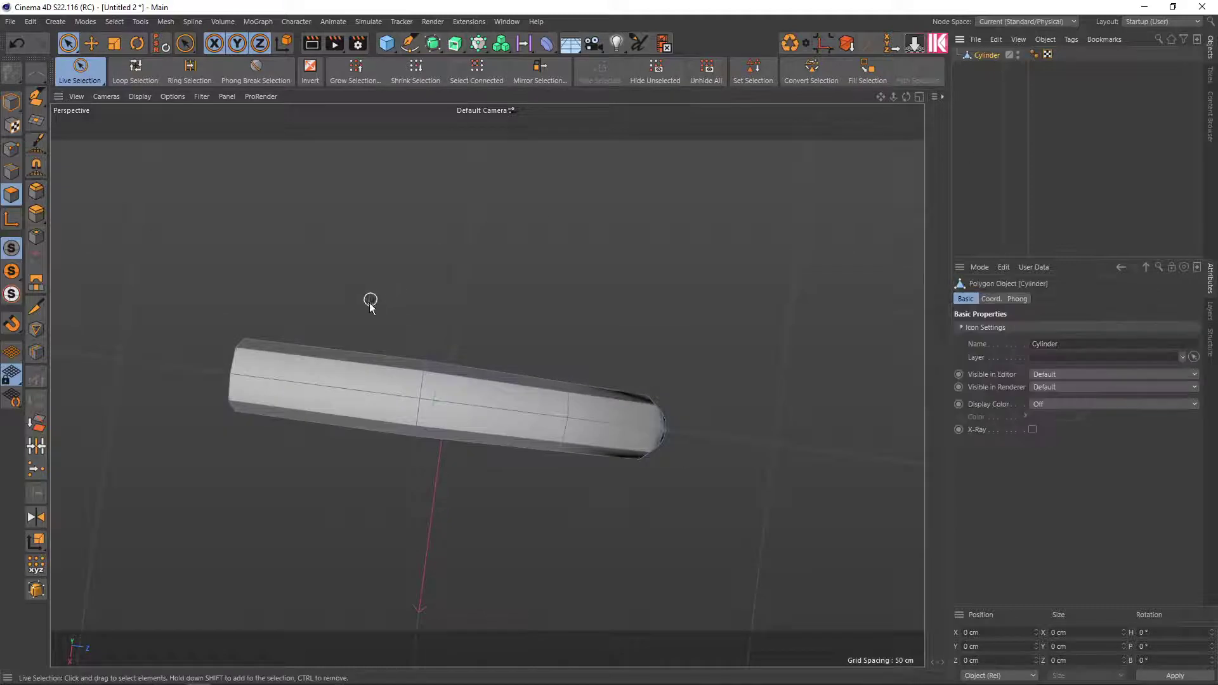
mouse_move(352, 348)
left_mouse_down("alt")
mouse_move(312, 353)
mouse_move(560, 254)
left_mouse_up("alt")
key("u")
key("l")
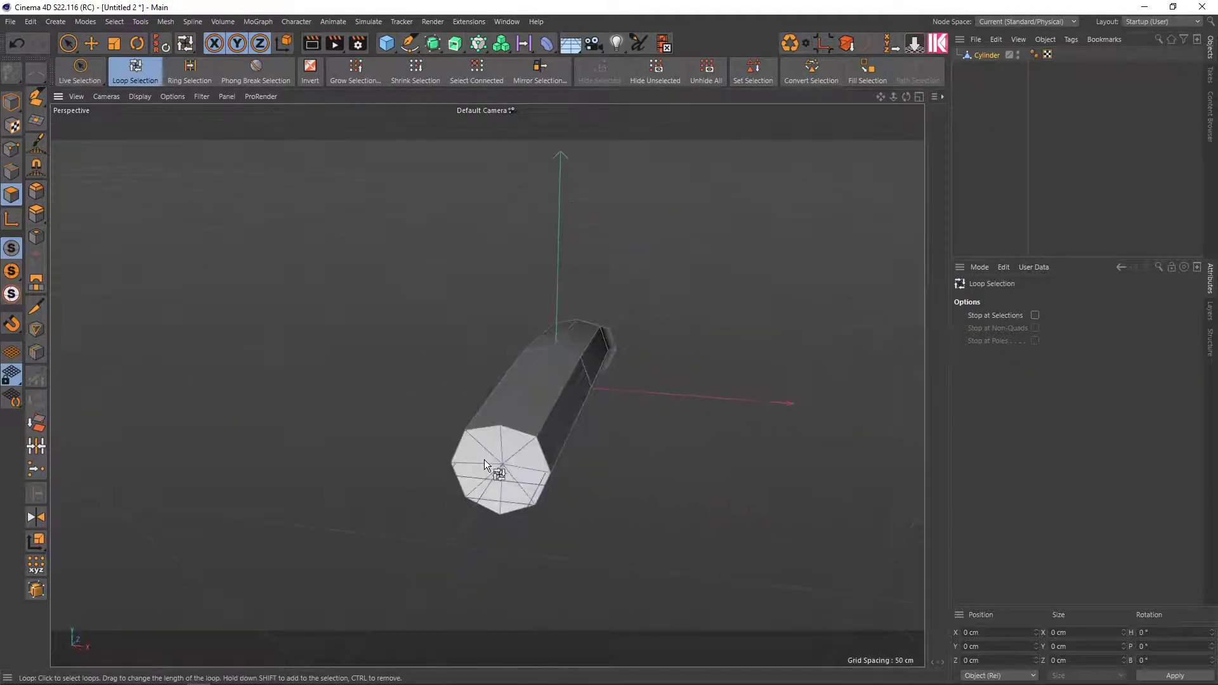
key("space")
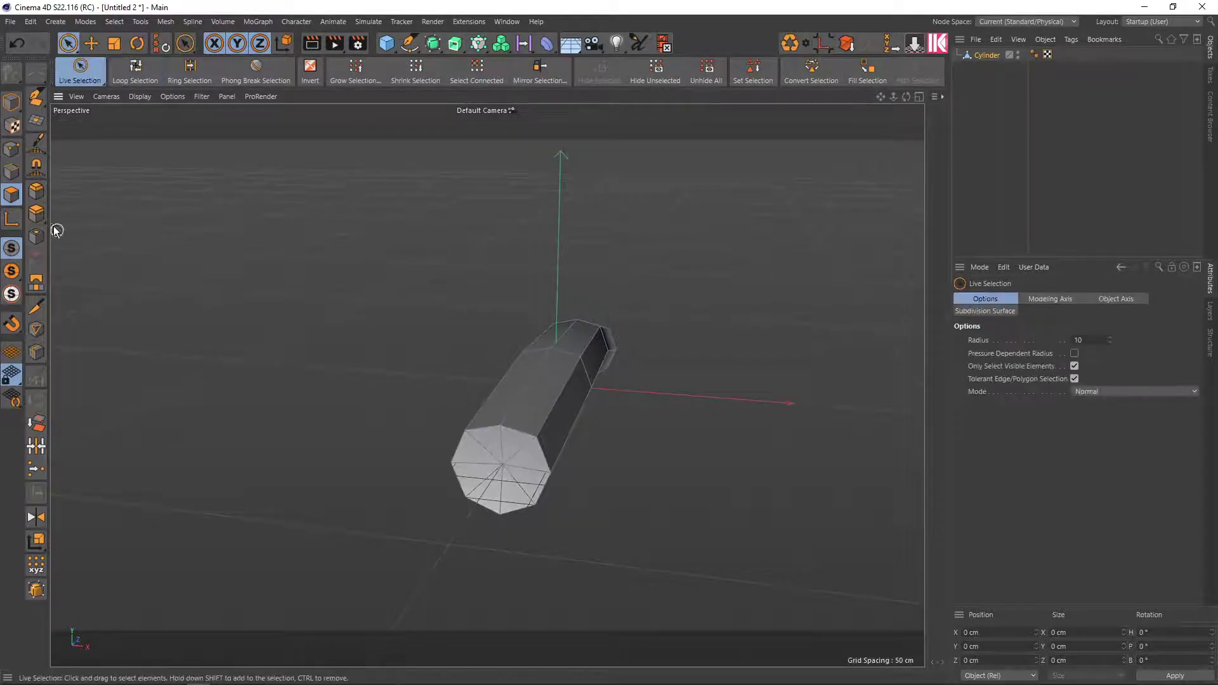
left_click(504, 456)
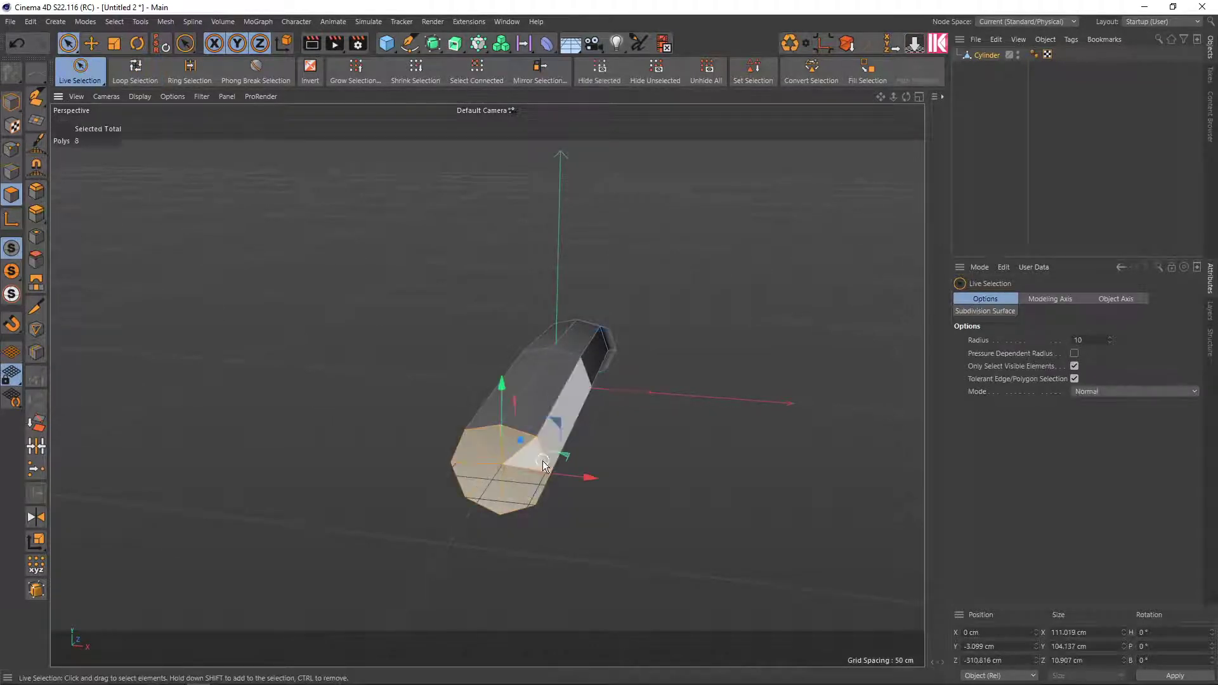
Scale the end cap up slightly and add a level-2 Catmull-Clark Subdivision Surface
key("t")
left_click_drag(665, 433, 726, 413)
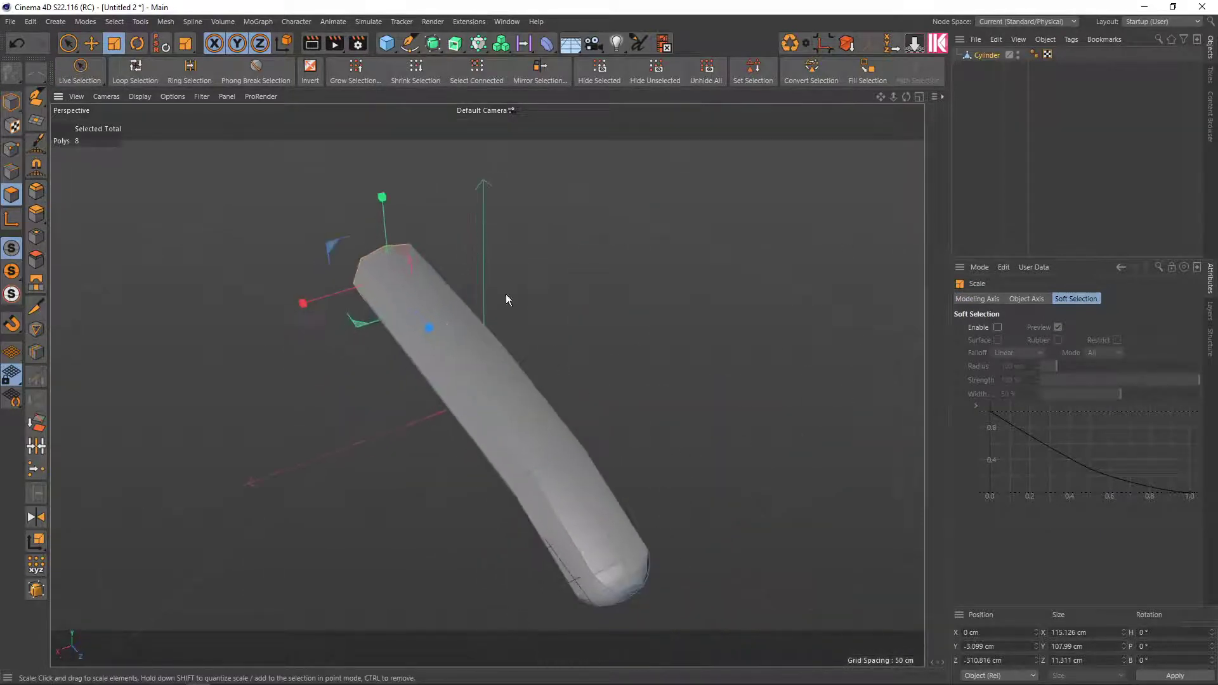
left_click_drag(401, 466, 639, 236, "alt")
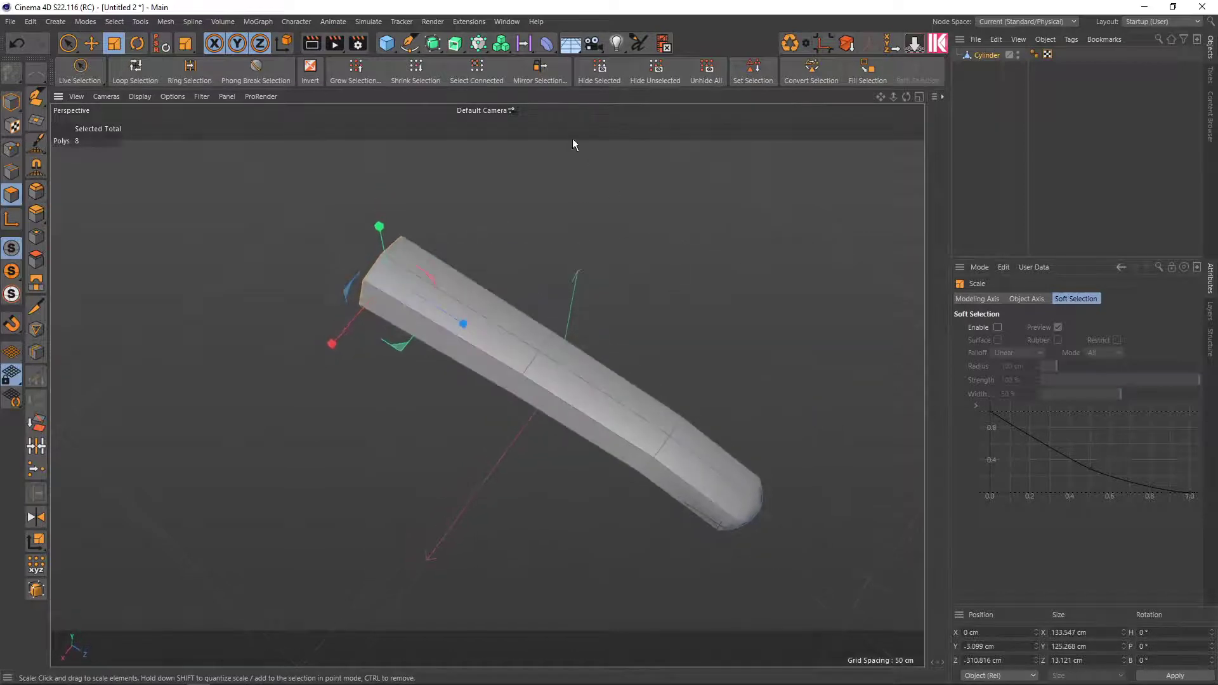
left_click(433, 43, "alt")
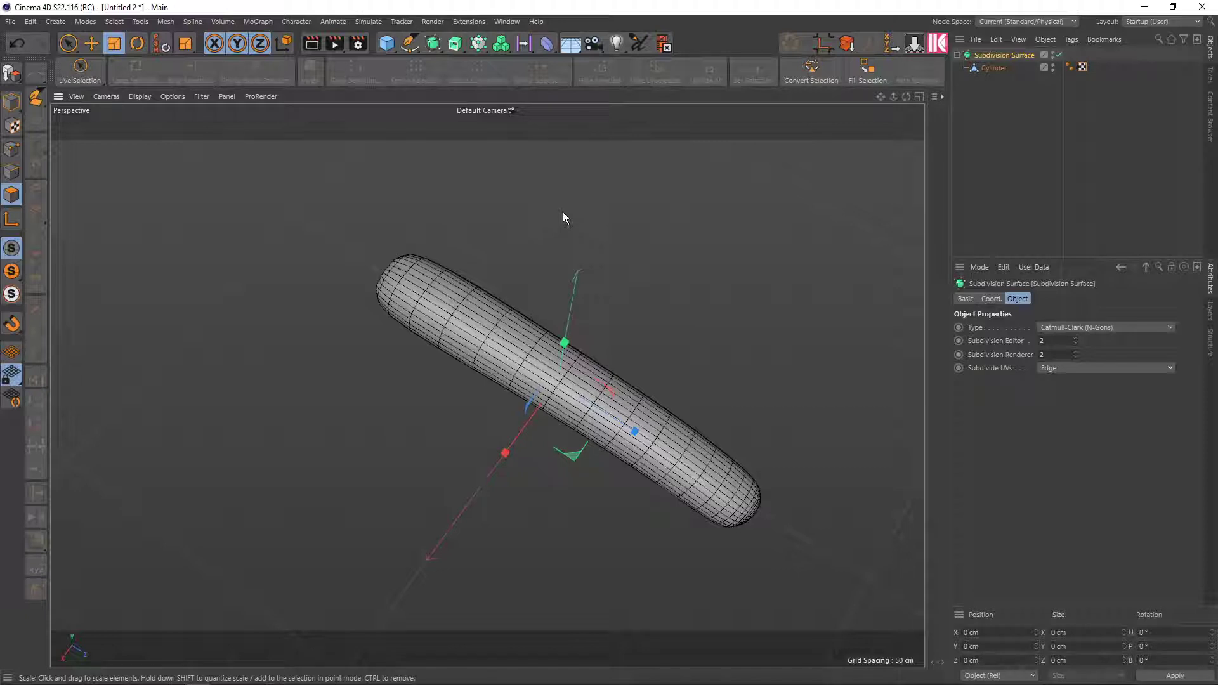
Toggle the Subdivision Surface off and on with undo/redo and inspect the smoothed mesh
left_click(987, 68)
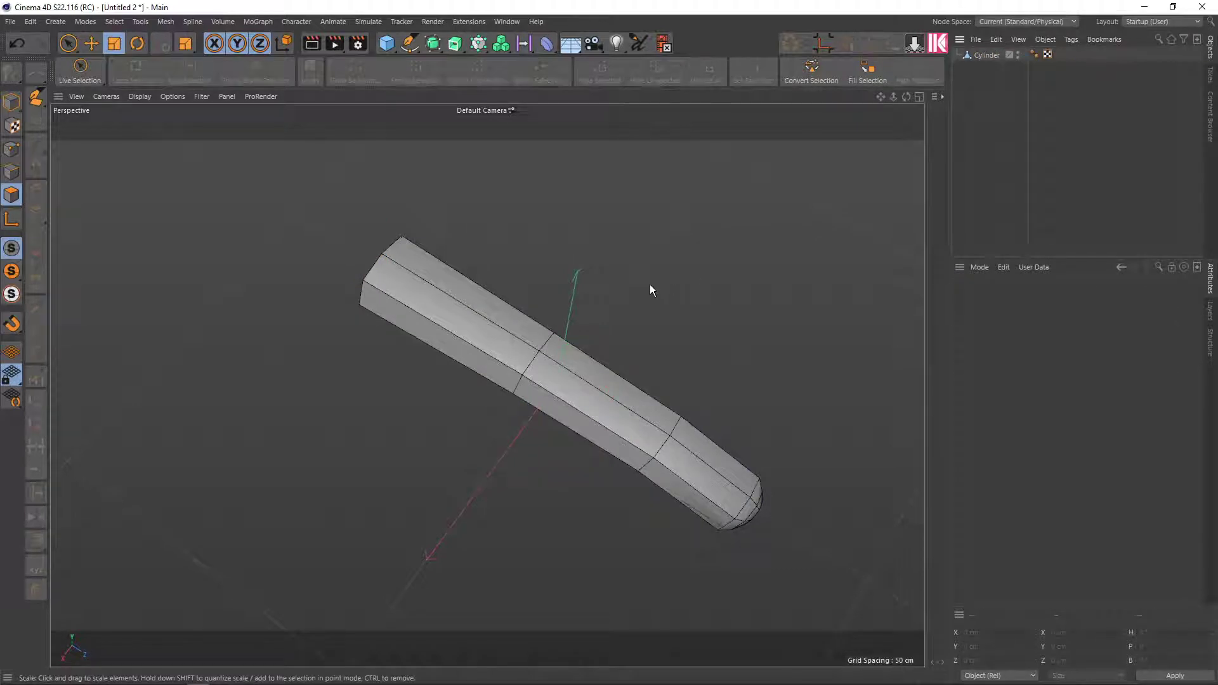
mouse_move(650, 284)
left_mouse_down("alt")
mouse_move(596, 337)
mouse_move(638, 200)
mouse_move(639, 271)
mouse_move(647, 228)
mouse_move(680, 232)
mouse_move(682, 278)
left_mouse_up("alt")
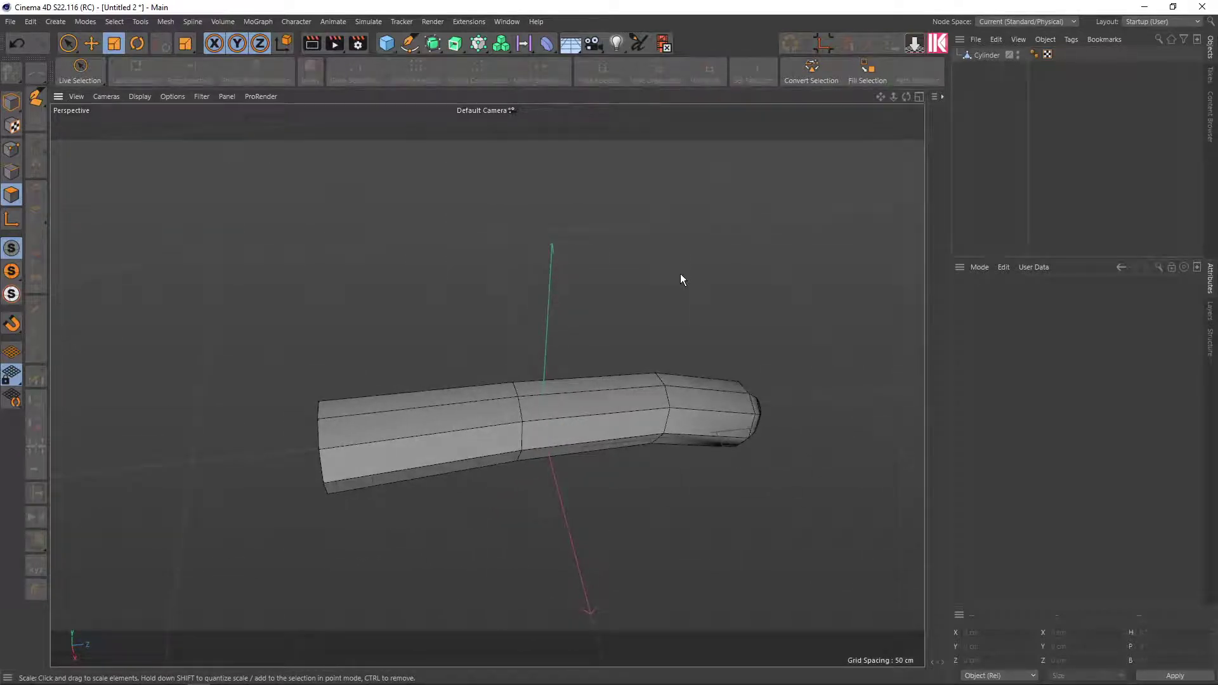
left_click(435, 45)
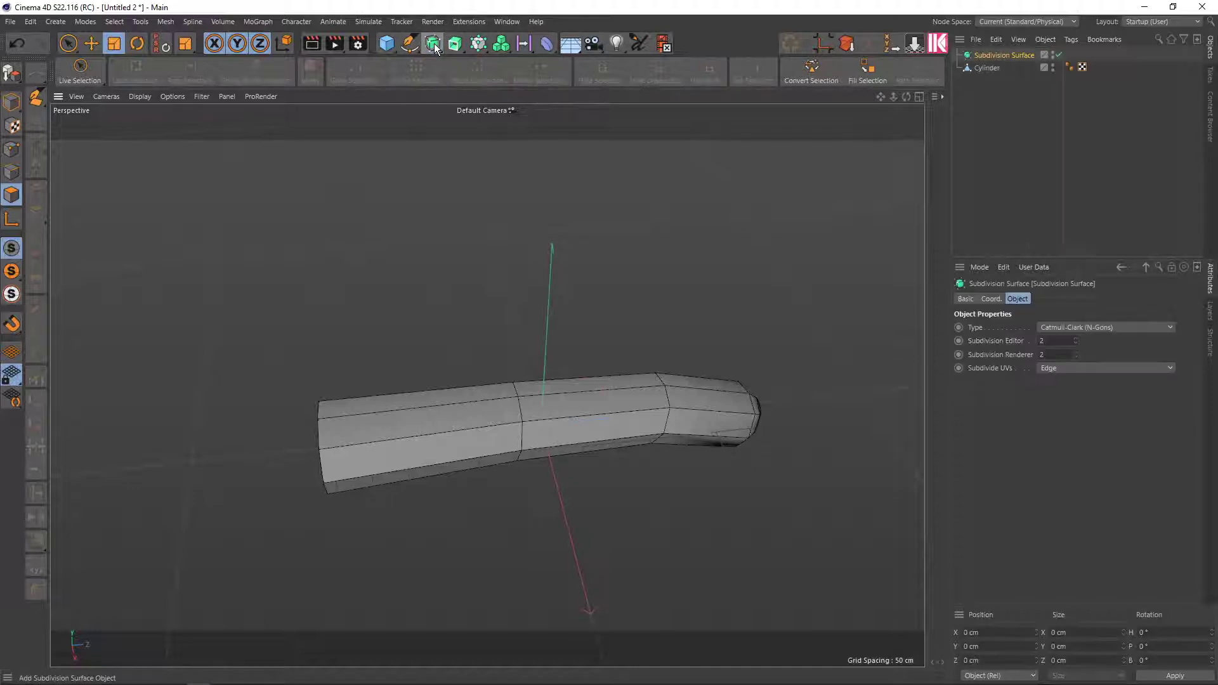
key("ctrl+z")
key("ctrl+y")
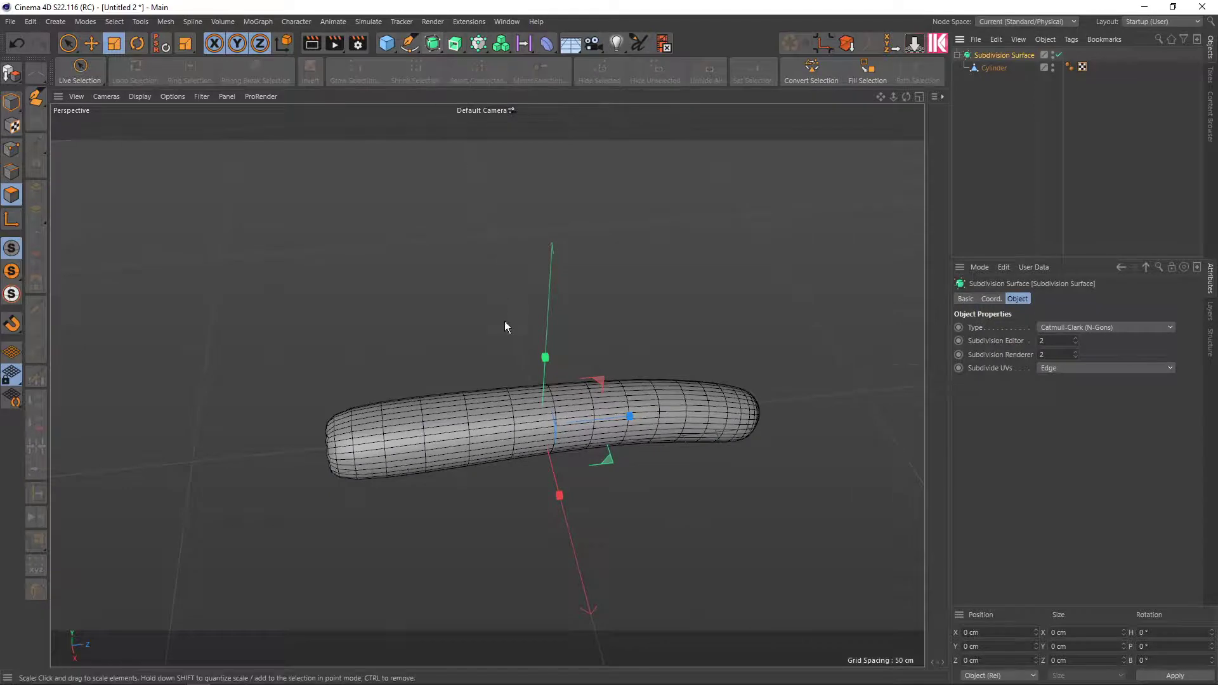
mouse_move(504, 321)
left_mouse_down("alt")
mouse_move(495, 267)
mouse_move(503, 292)
left_mouse_up("alt")
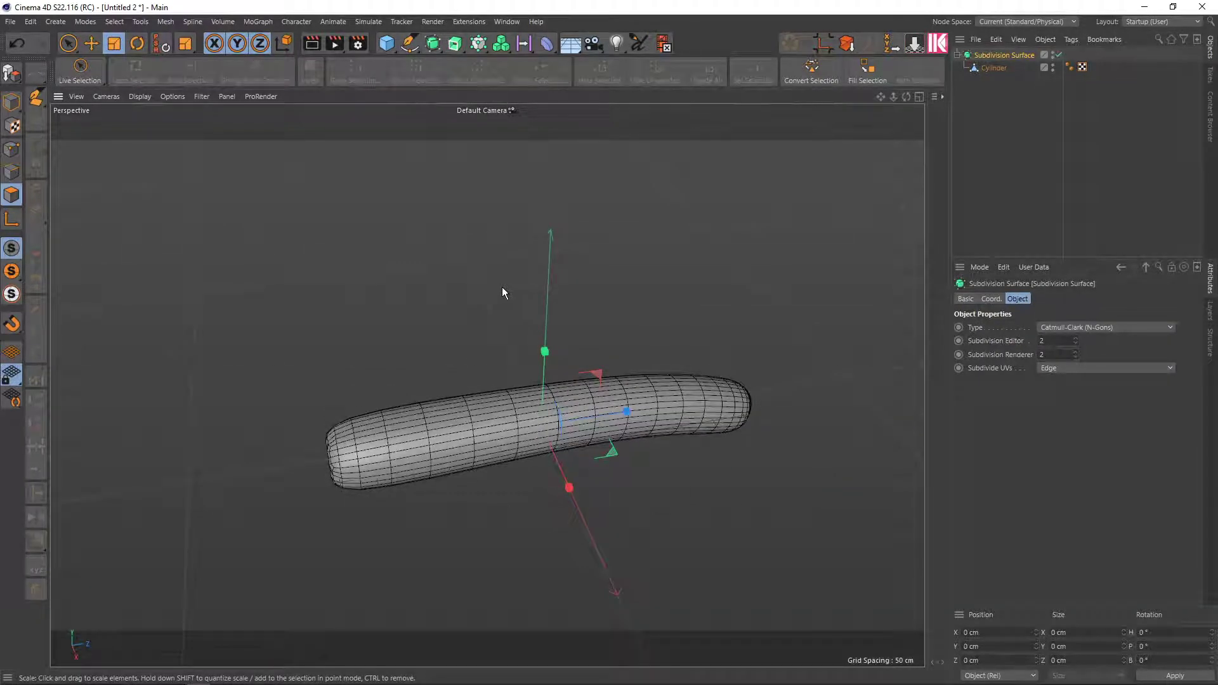
mouse_move(503, 292)
left_mouse_down("alt")
mouse_move(408, 199)
mouse_move(444, 214)
mouse_move(451, 278)
left_mouse_up("alt")
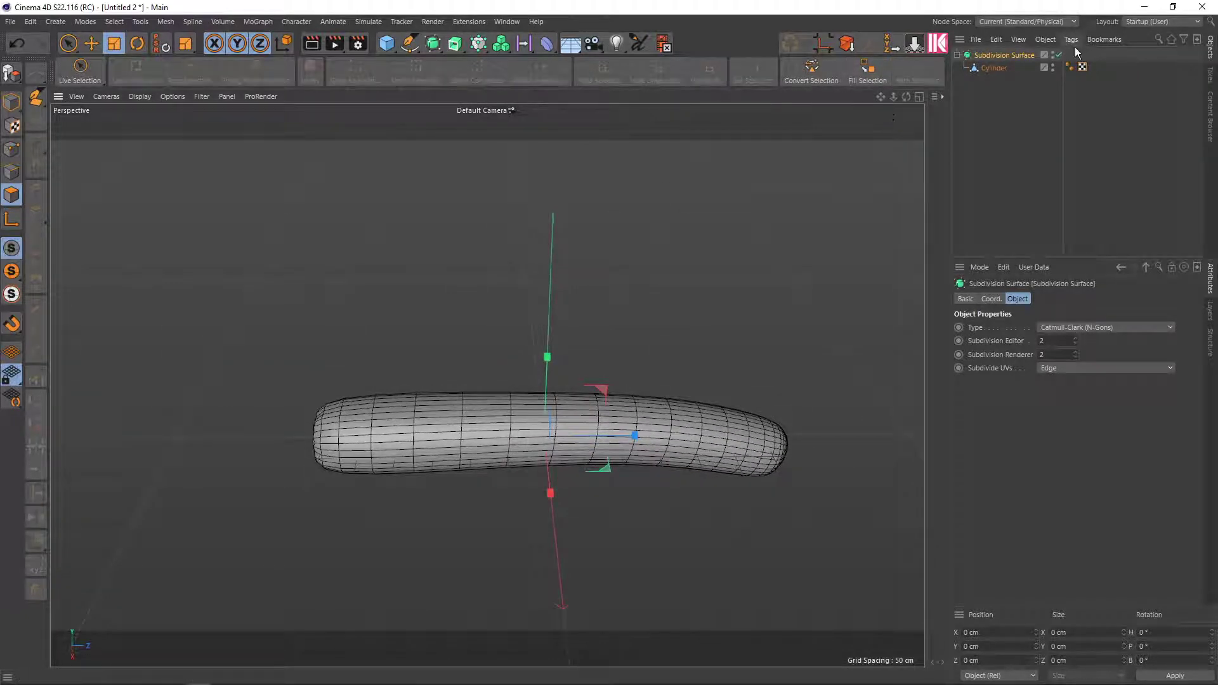
Delete the Subdivision Surface, leaving the faceted bent cylinder on its own
left_click(1002, 58)
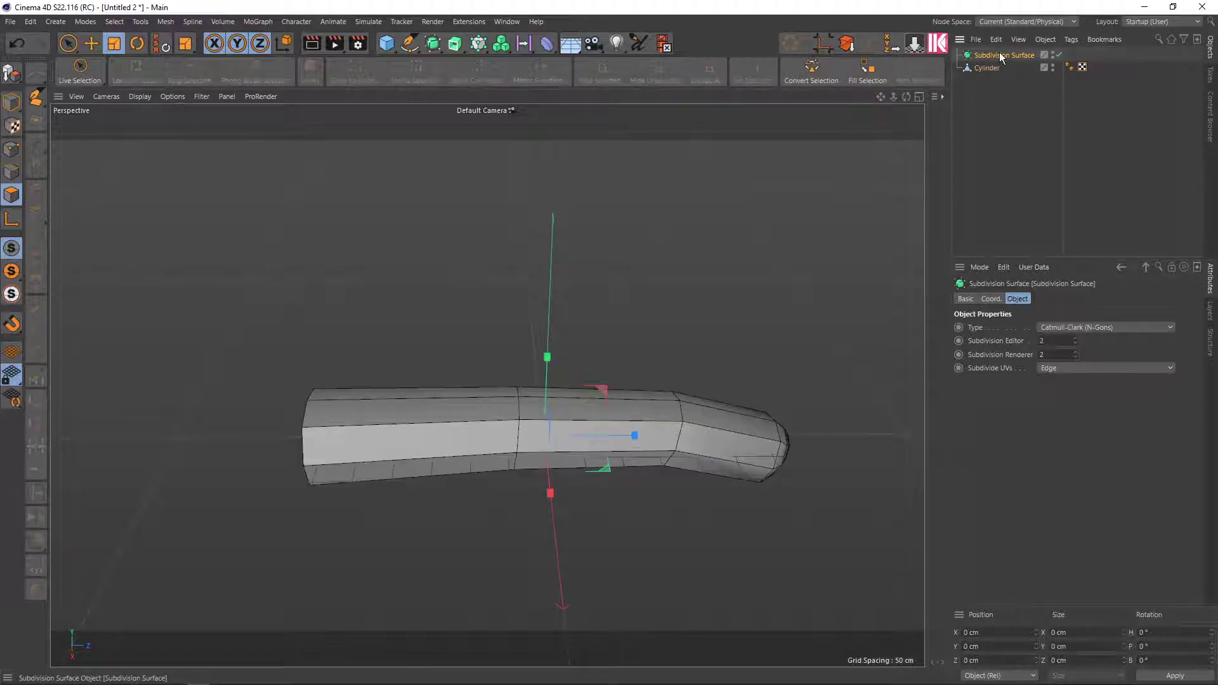
left_click(1000, 57, "shift")
left_click(1001, 57)
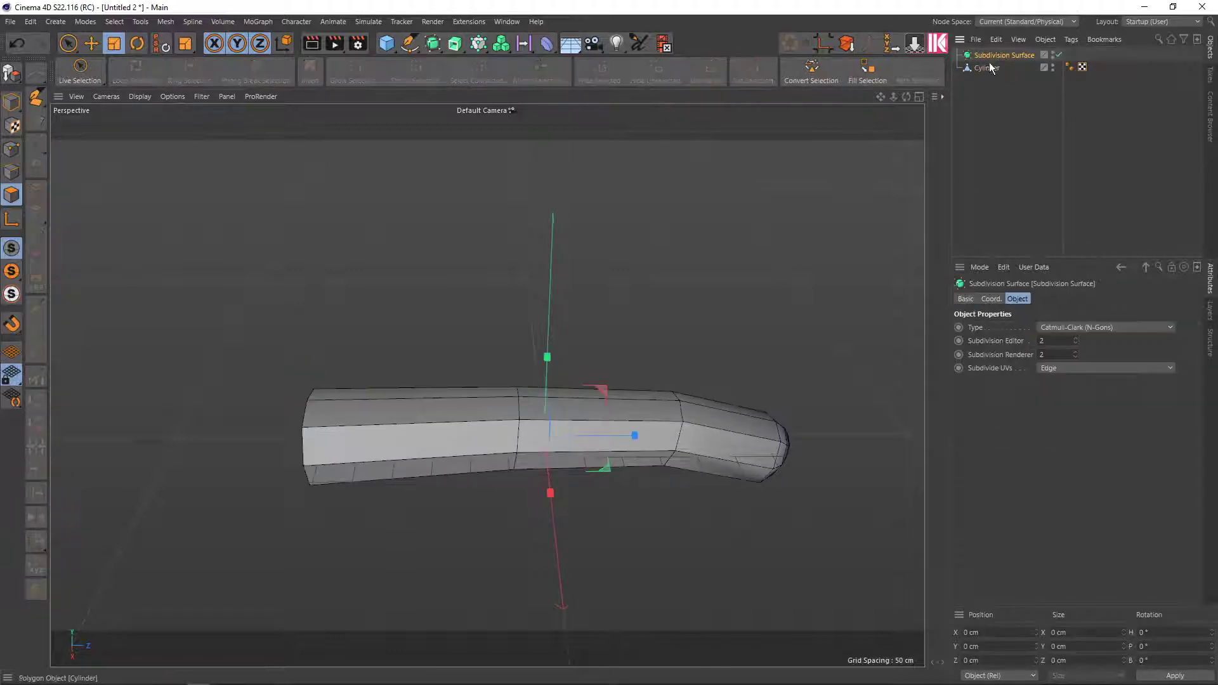
key("Delete")
scroll(602, 267, "down", 2)
scroll(606, 281, "down", 2)
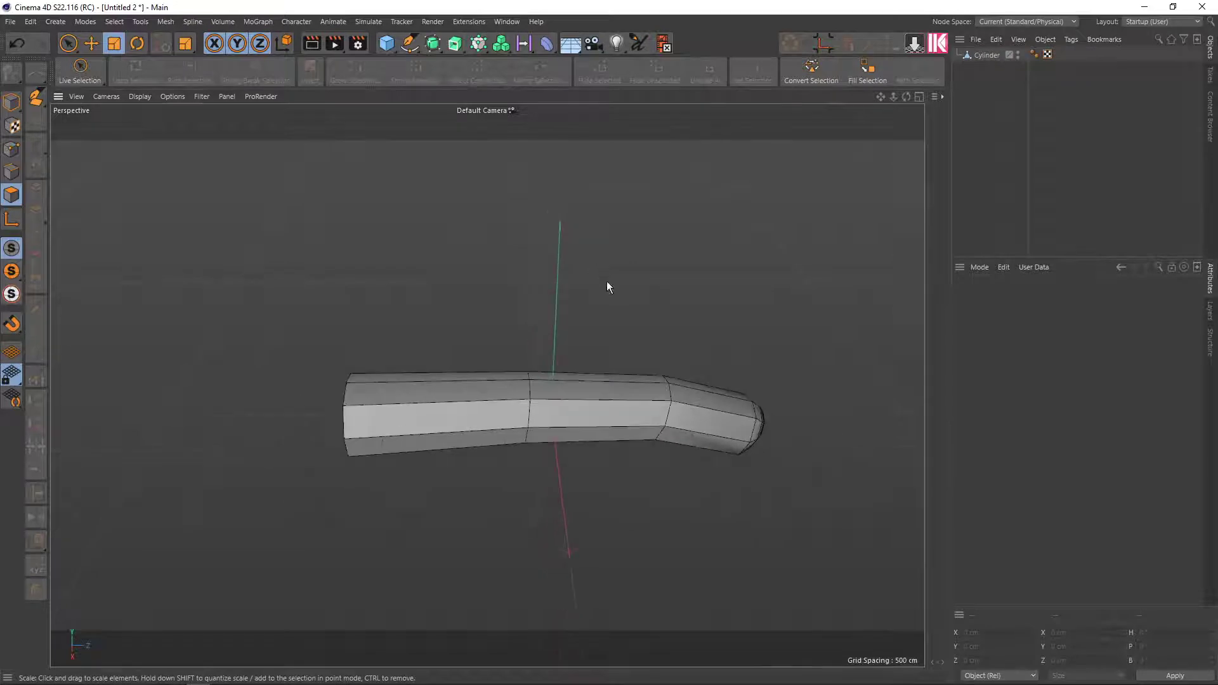
scroll(607, 317, "down", 2)
mouse_move(606, 318)
left_mouse_down("alt")
mouse_move(513, 375)
mouse_move(387, 378)
left_mouse_up("alt")
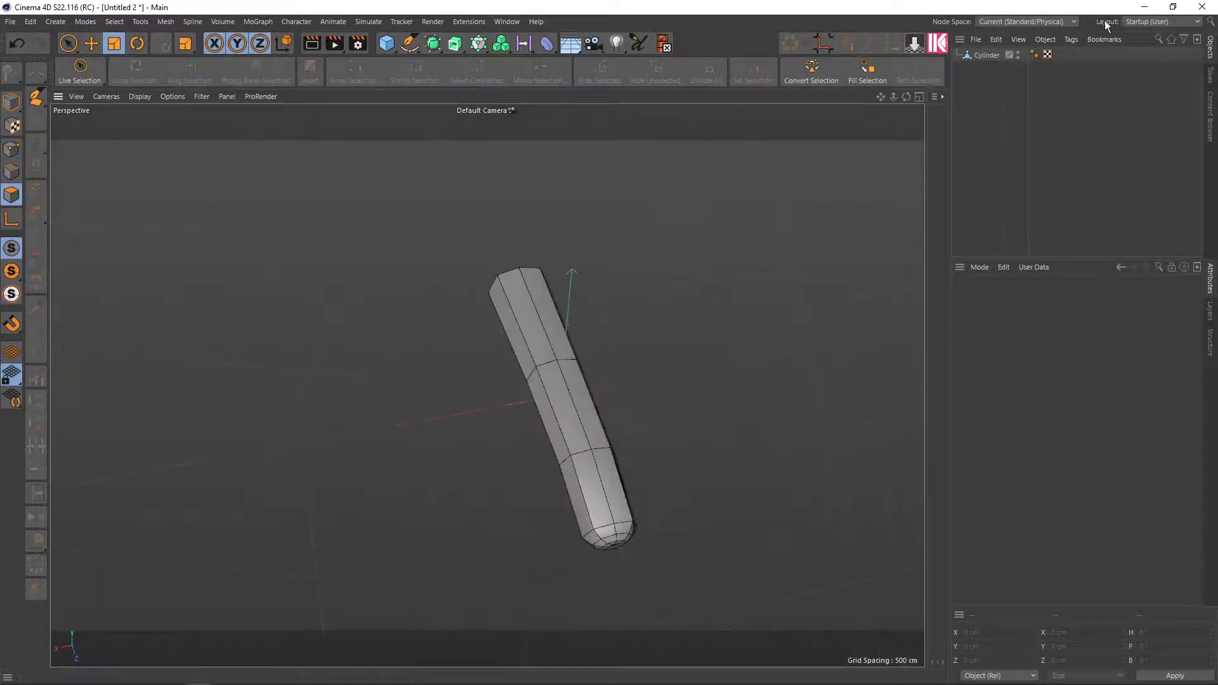
Rename the Cylinder object to 'ngon'
left_click(986, 56)
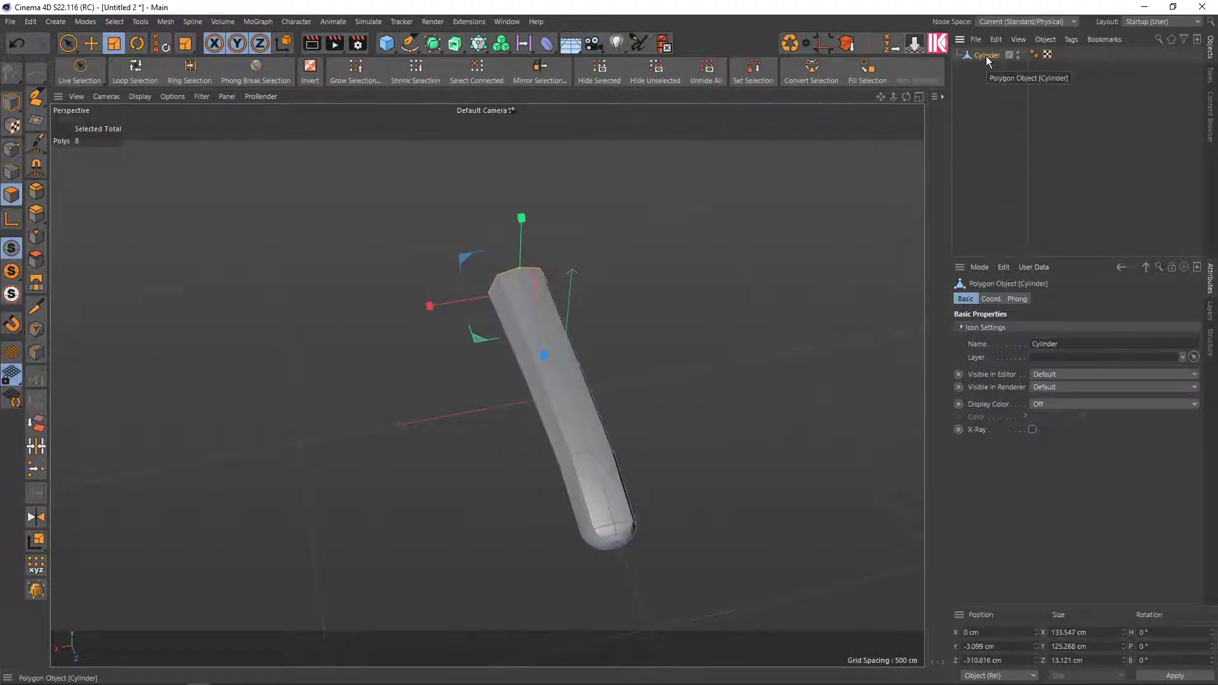
double_click(987, 55)
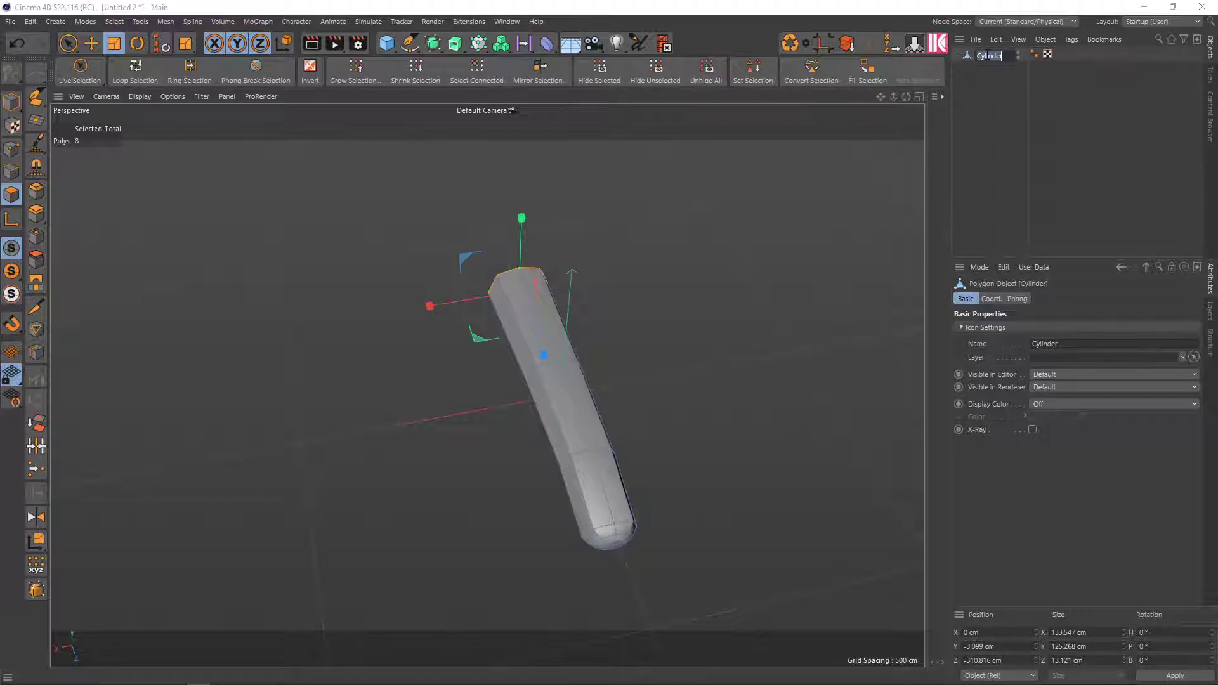
type("ngon")
key("Return")
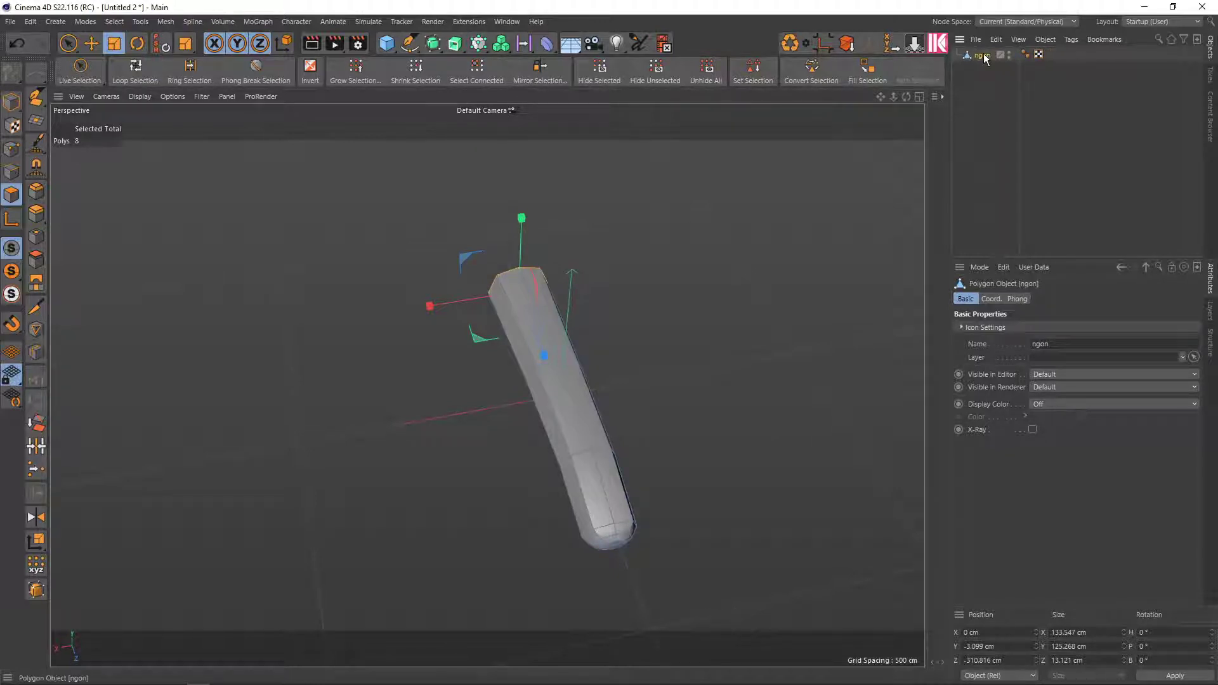
Undo an accidental X move and return to whole-object Model mode
scroll(695, 244, "down", 1)
key("e")
scroll(599, 276, "down", 1)
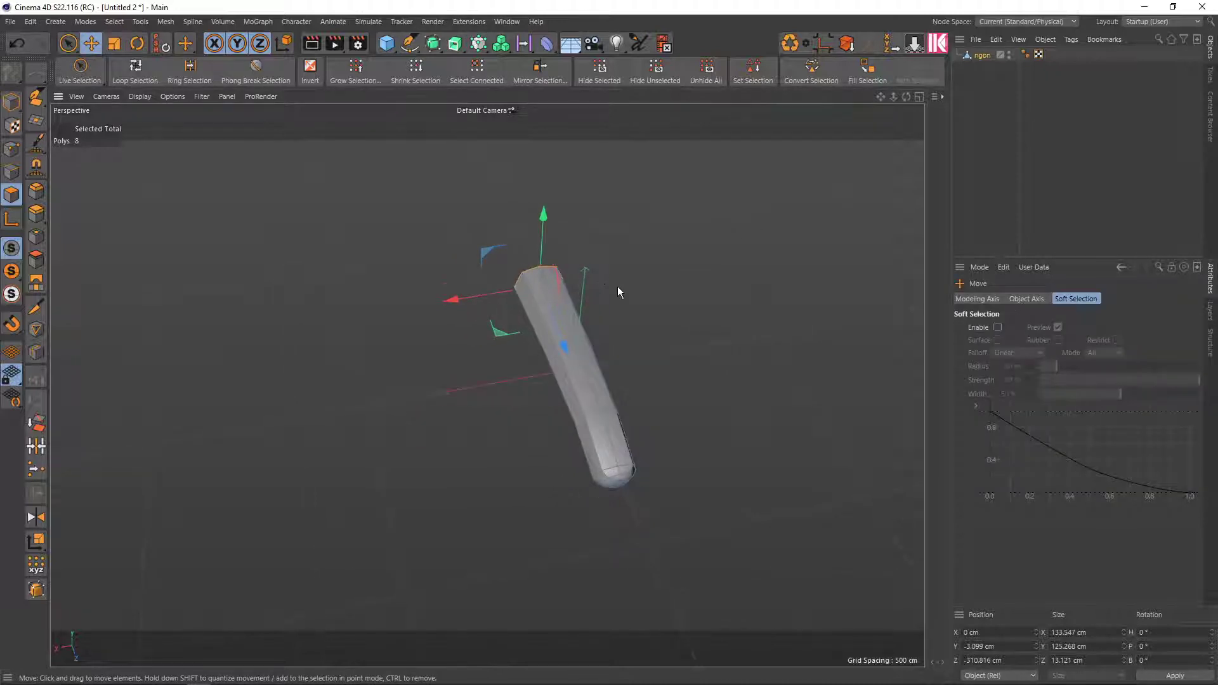
left_click_drag(617, 287, 574, 299, "alt")
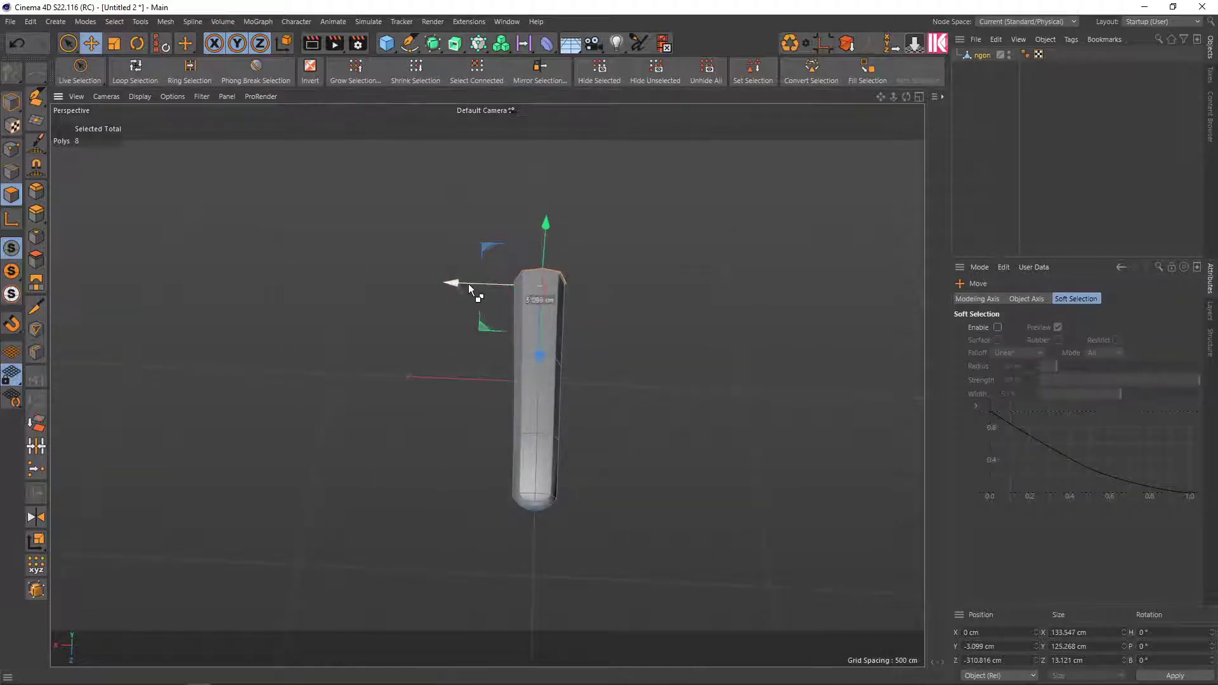
left_click_drag(469, 284, 481, 285)
key("ctrl+z")
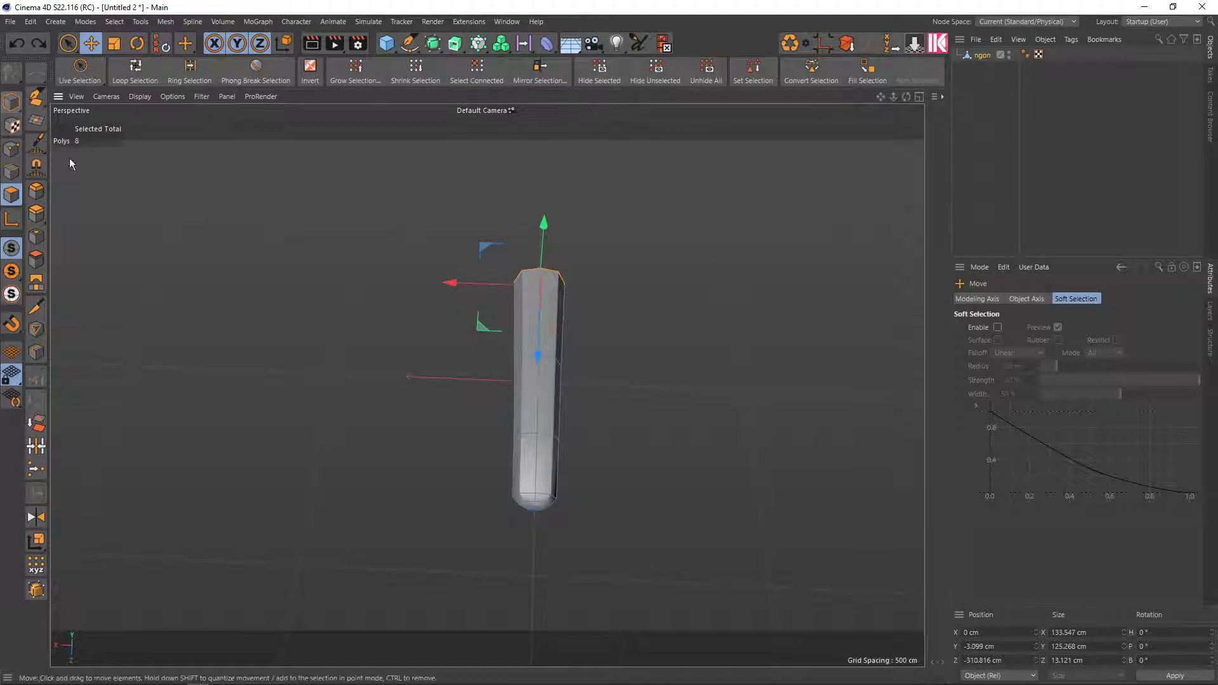
key("9")
key("Return")
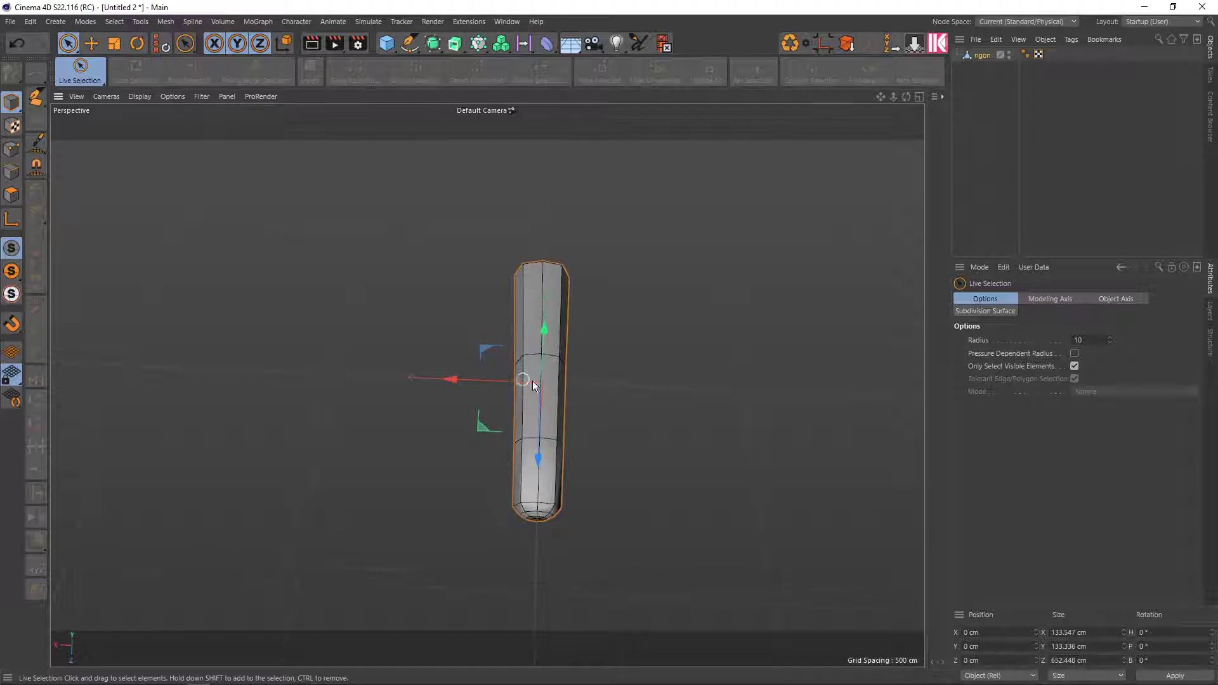
Position the copy ngon.1 beside the original tube
left_click_drag(595, 427, 722, 348, "alt")
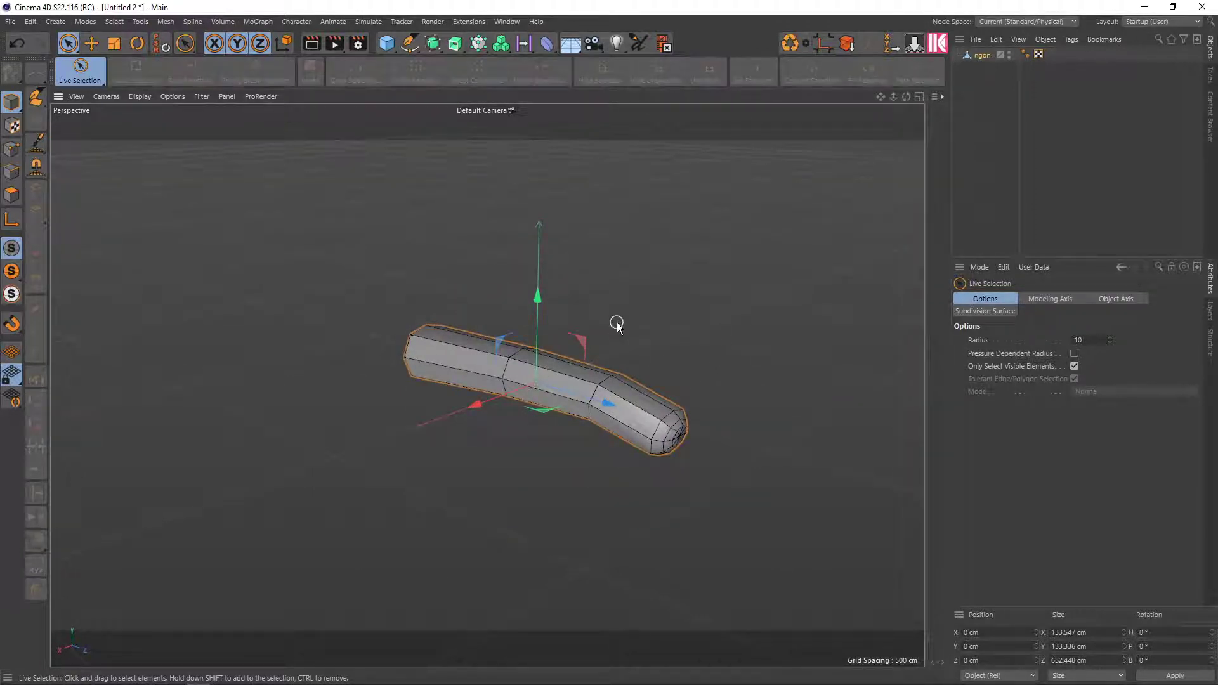
mouse_move(597, 317)
left_mouse_down("alt")
mouse_move(509, 373)
mouse_move(468, 416)
mouse_move(516, 384)
mouse_move(562, 385)
left_mouse_up("alt")
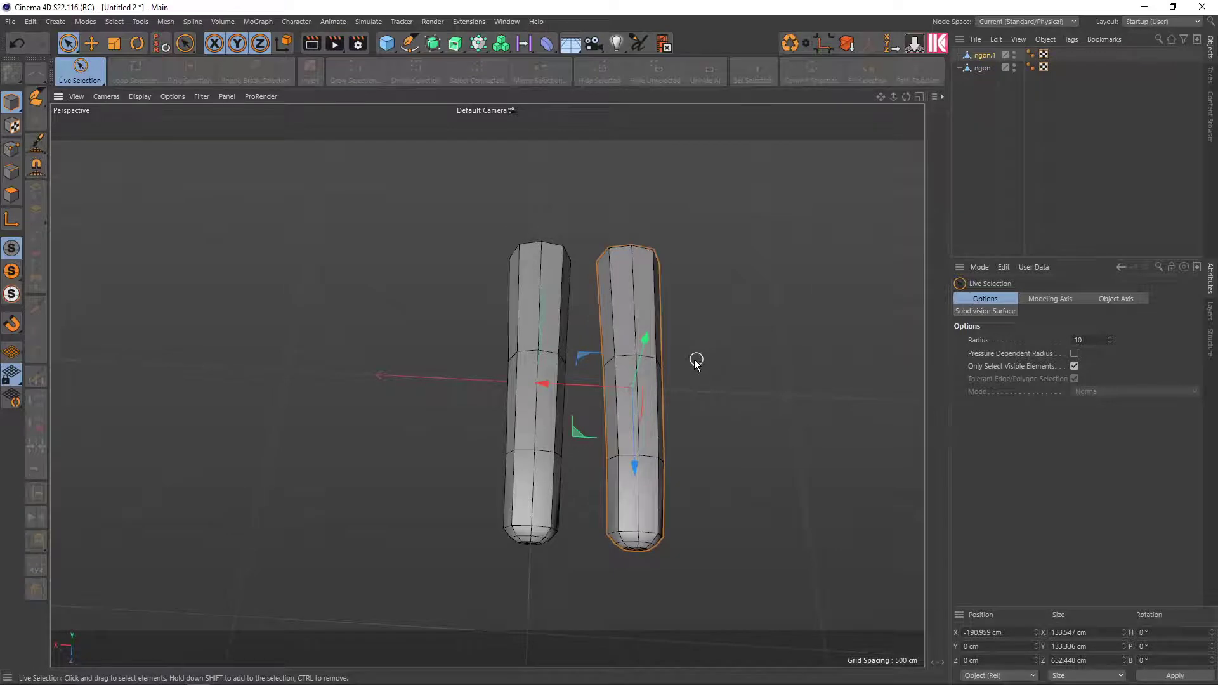
mouse_move(696, 361)
left_mouse_down("alt")
mouse_move(672, 270)
mouse_move(673, 302)
mouse_move(633, 379)
mouse_move(696, 380)
mouse_move(686, 381)
left_mouse_up("alt")
mouse_move(574, 386)
left_mouse_down()
mouse_move(562, 383)
mouse_move(598, 345)
mouse_move(635, 370)
mouse_move(579, 373)
mouse_move(661, 410)
left_mouse_up()
Try tilting the left tube ngon, then undo the tilt
left_click(982, 67)
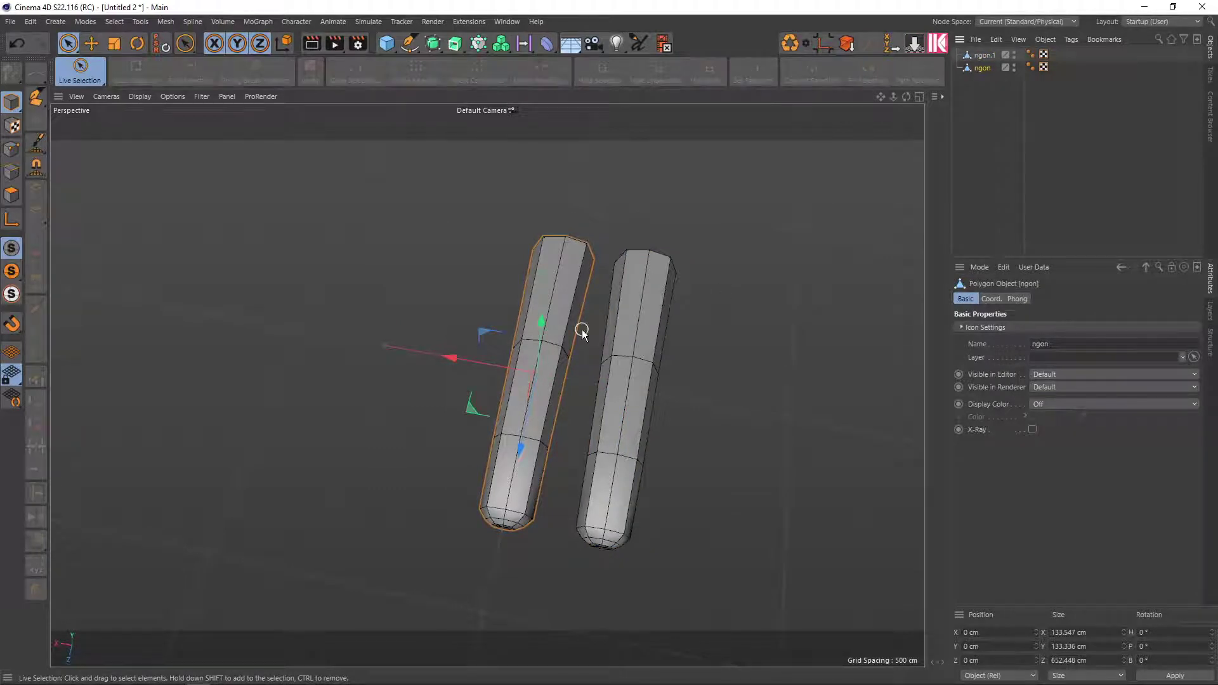
key("r")
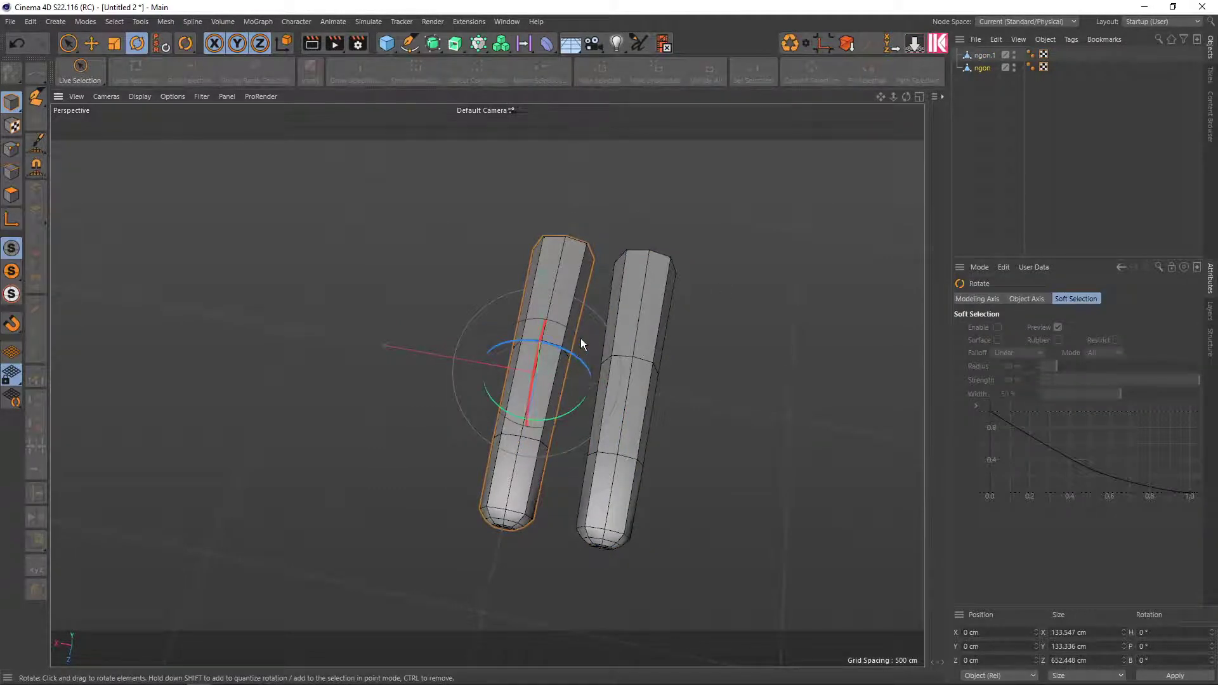
left_click_drag(578, 329, 591, 275, "alt")
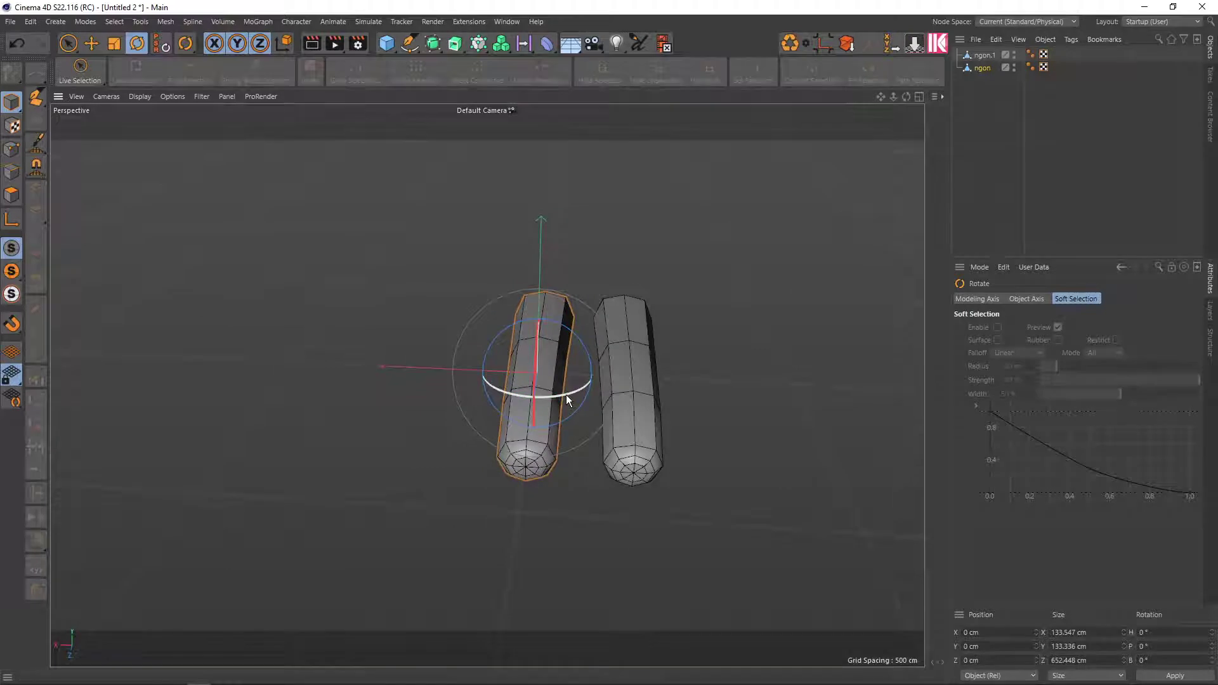
mouse_move(566, 399)
left_mouse_down()
mouse_move(543, 315)
mouse_move(532, 343)
mouse_move(532, 472)
left_mouse_up()
key("ctrl+z")
Raise the left tube's pivot to its top and tilt it about -3.8°
key("l")
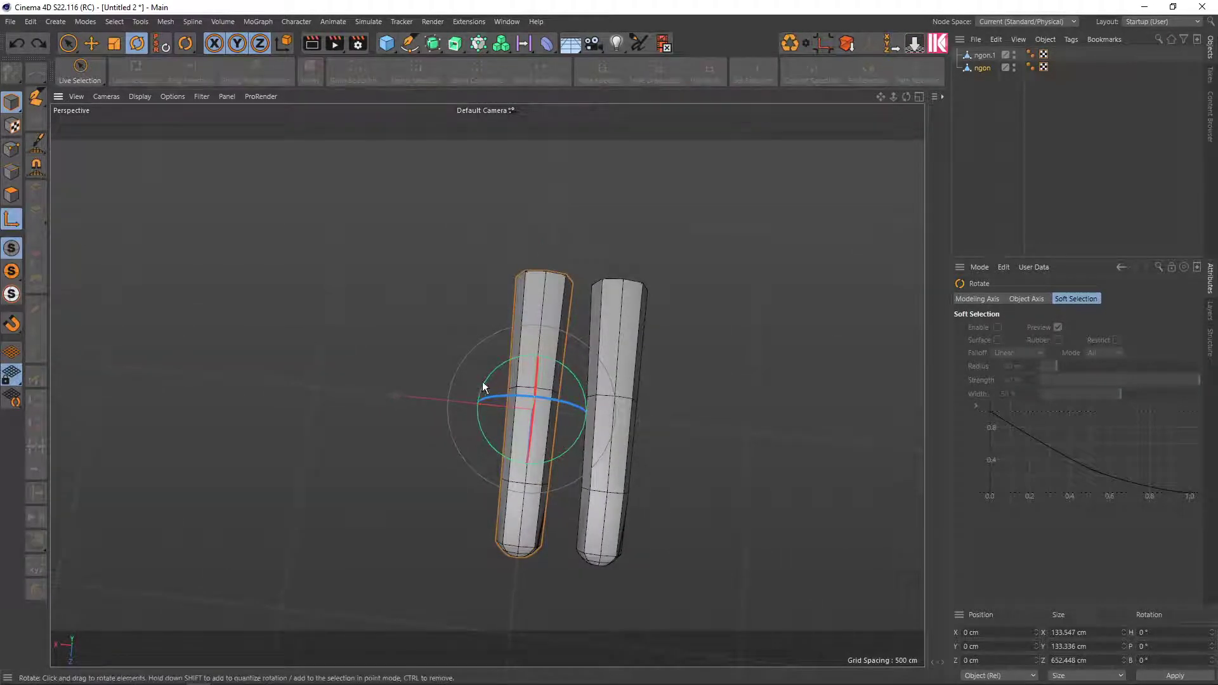
key("e")
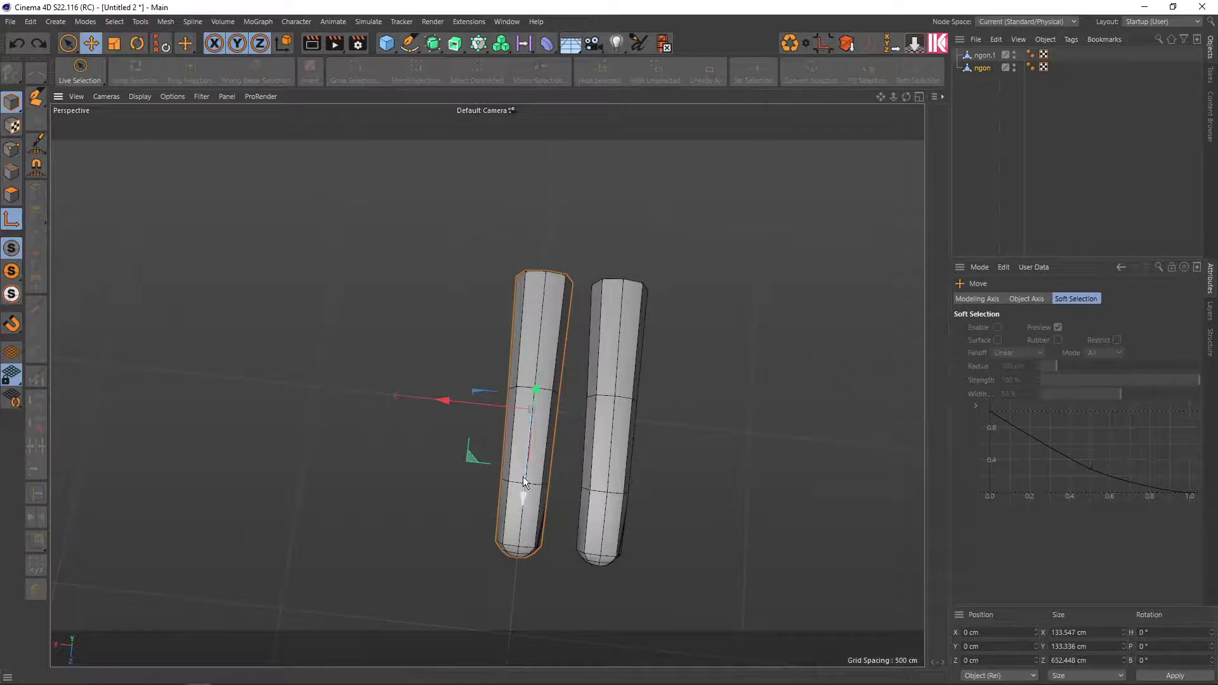
left_click_drag(523, 476, 533, 338)
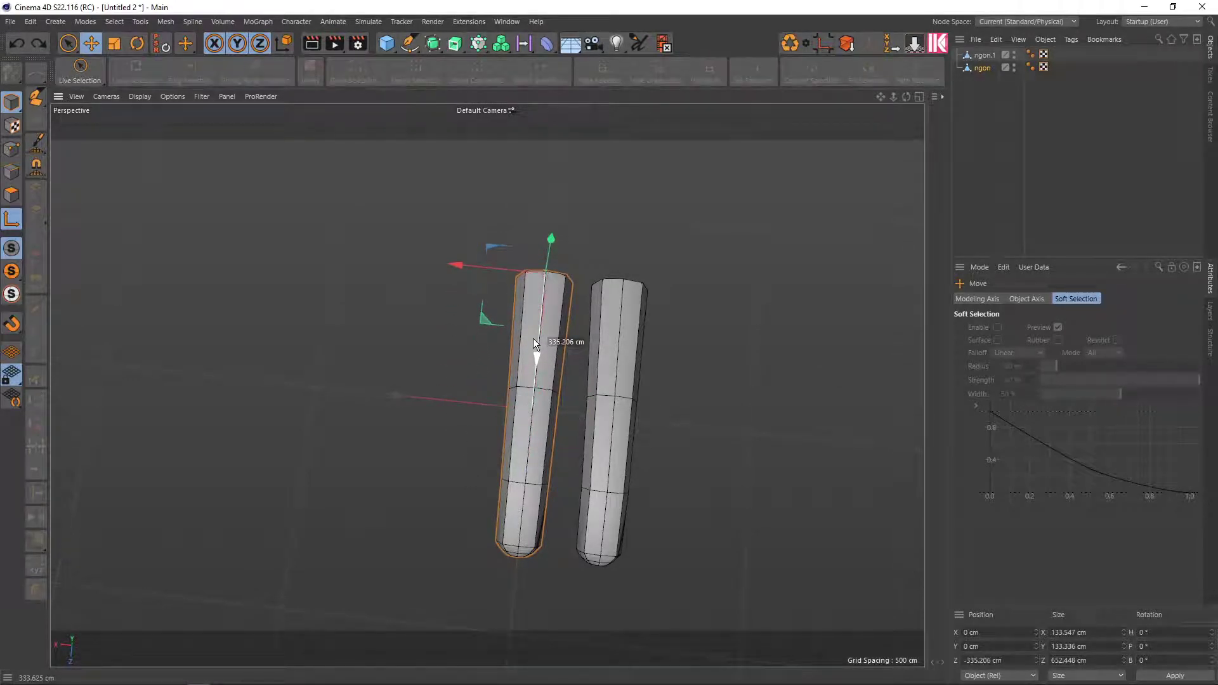
key("l")
key("r")
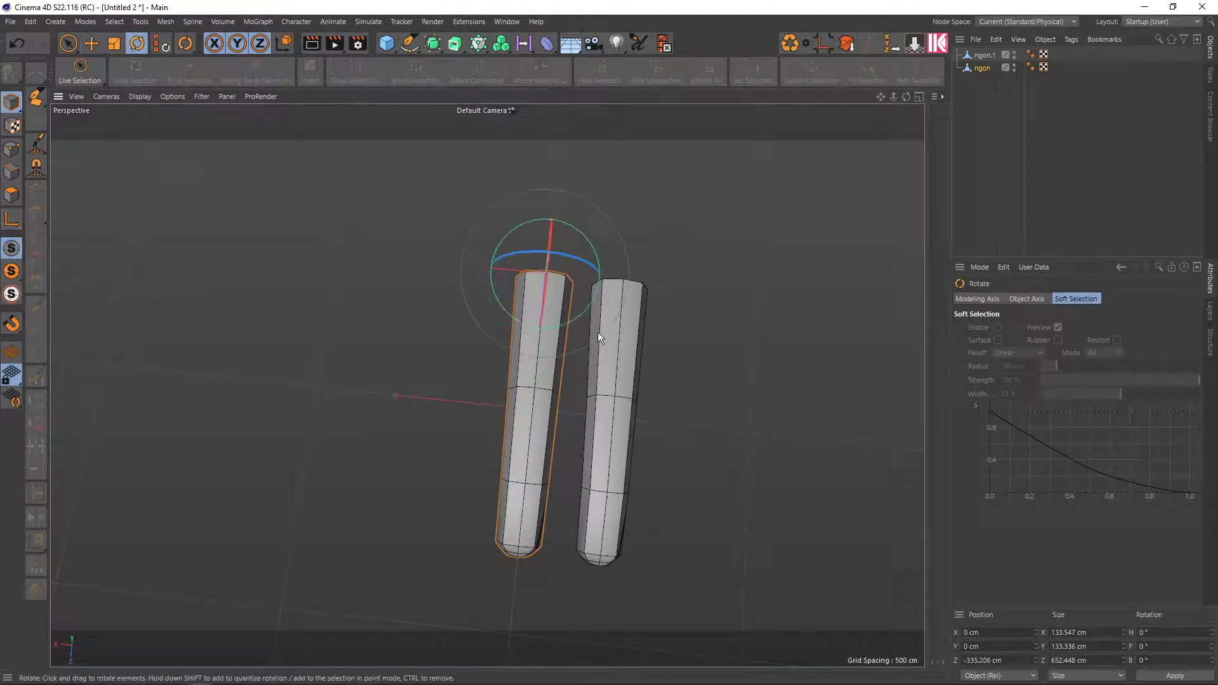
mouse_move(598, 333)
left_mouse_down("alt")
mouse_move(612, 253)
mouse_move(581, 294)
left_mouse_up("alt")
mouse_move(676, 288)
left_mouse_down("alt")
mouse_move(669, 279)
mouse_move(661, 389)
mouse_move(671, 351)
mouse_move(613, 335)
left_mouse_up("alt")
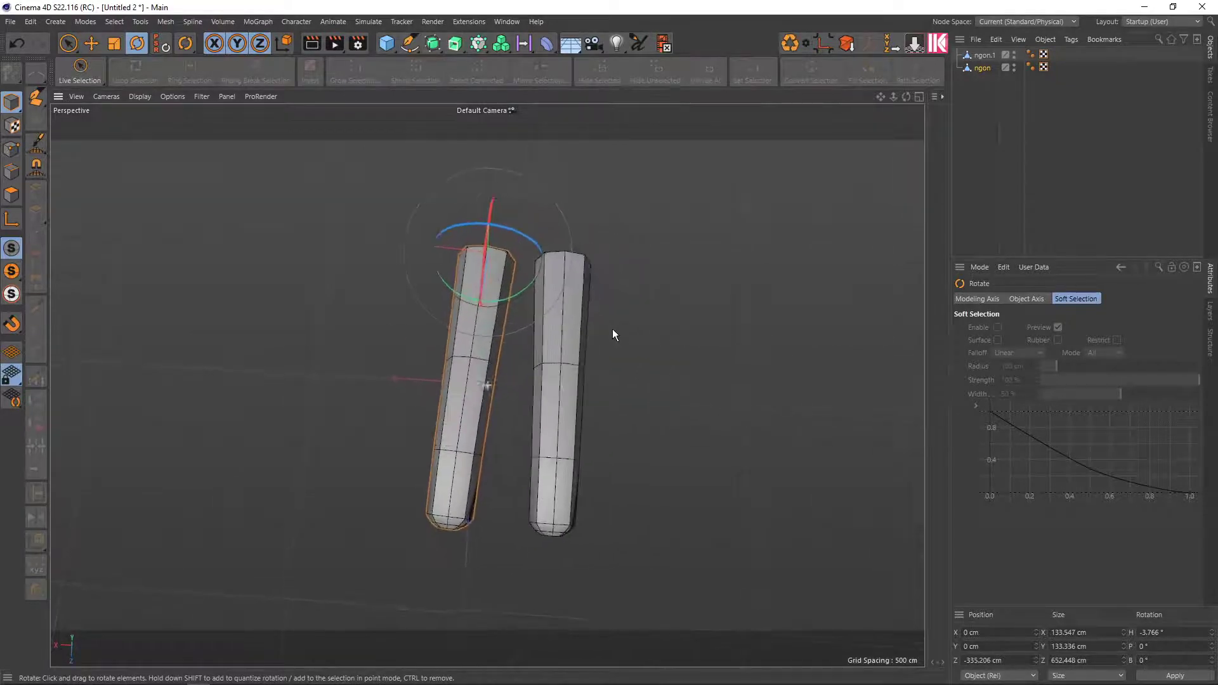
Try shrinking the left tube ngon slightly
left_click(986, 55)
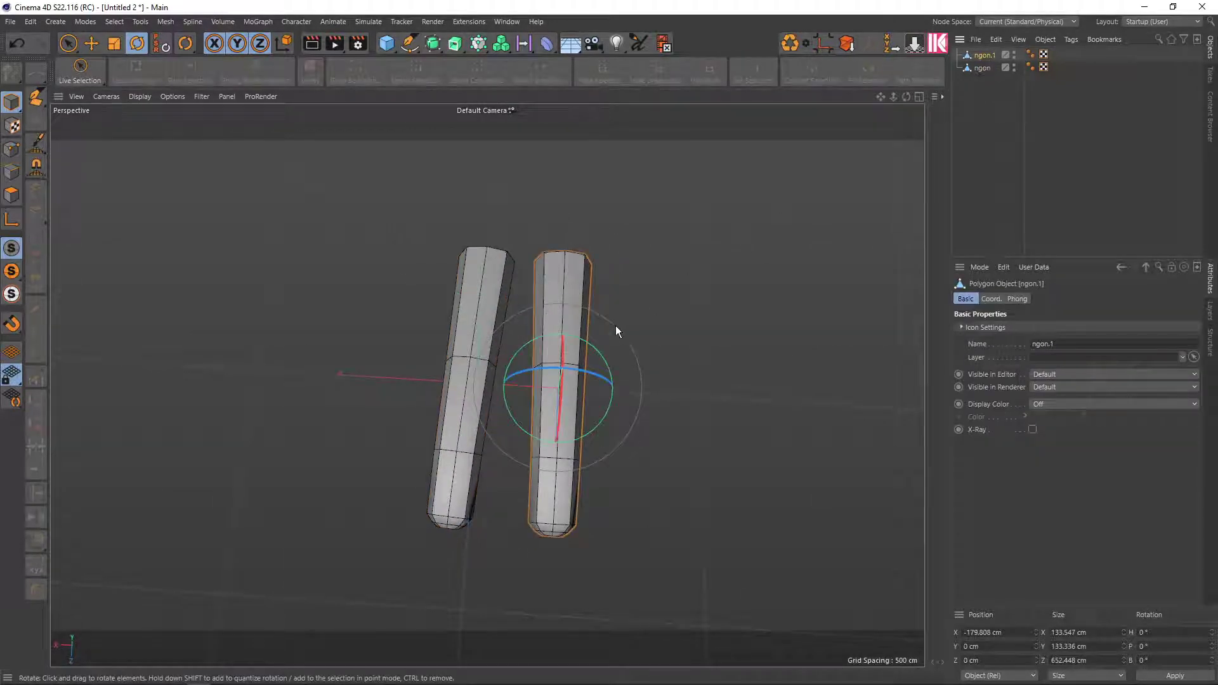
left_click(980, 68)
key("t")
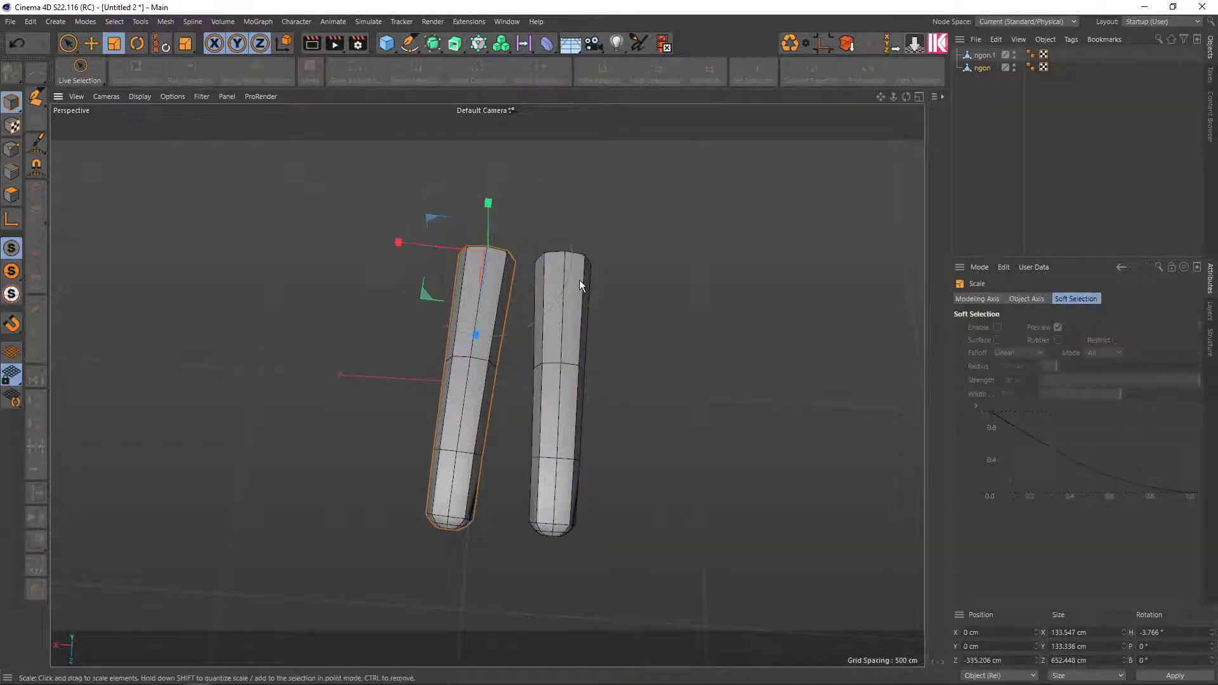
left_click_drag(690, 247, 681, 242)
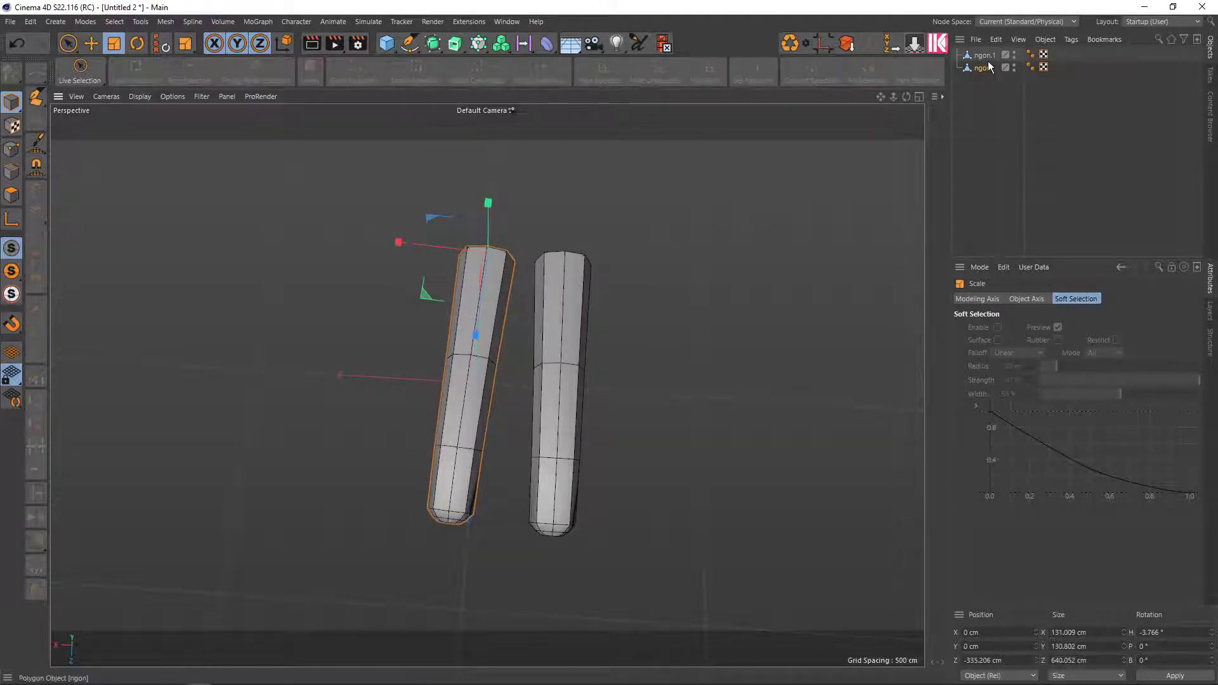
key("ctrl+z")
key("ctrl+z")
Raise ngon.1's pivot and Ctrl-drag a copy of it out to a new spot
key("e")
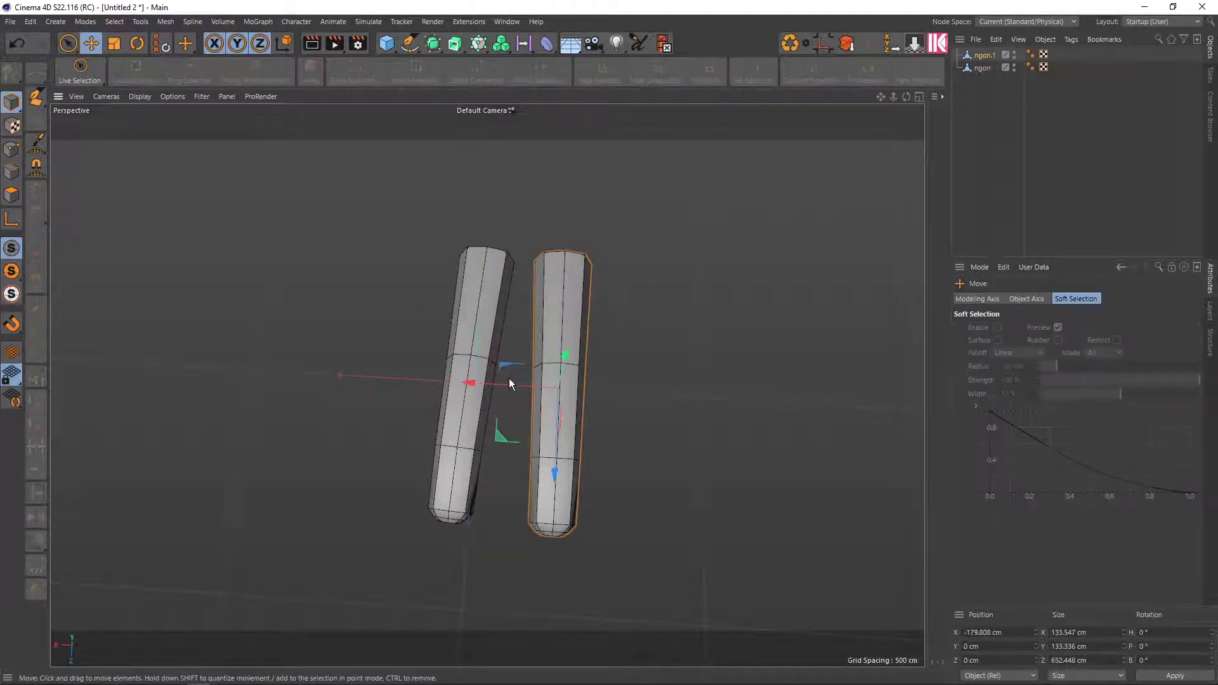
left_click_drag(505, 382, 529, 389)
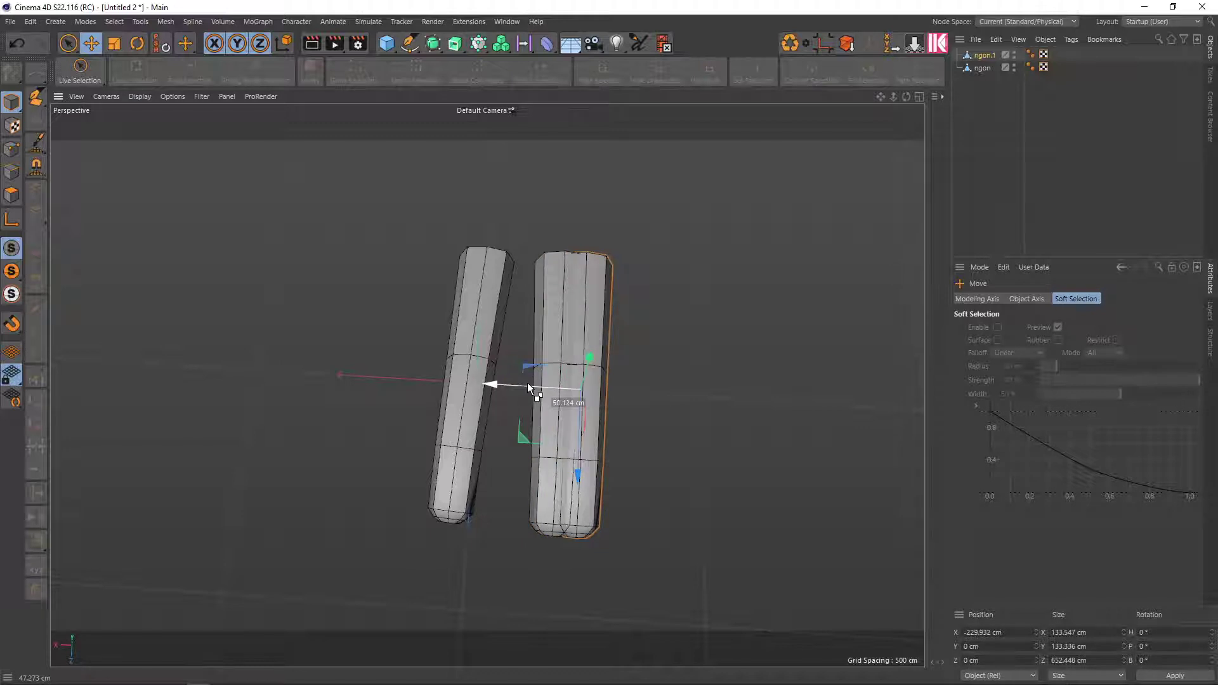
key("ctrl+z")
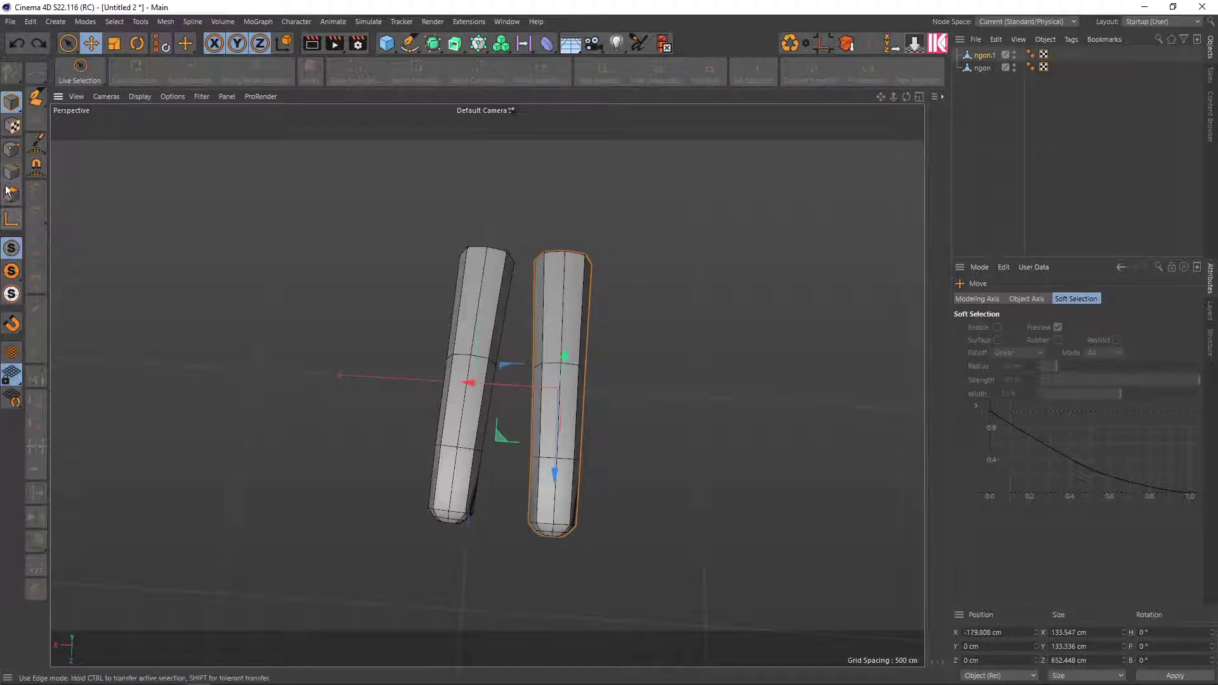
left_click(12, 219)
left_click_drag(558, 430, 560, 298)
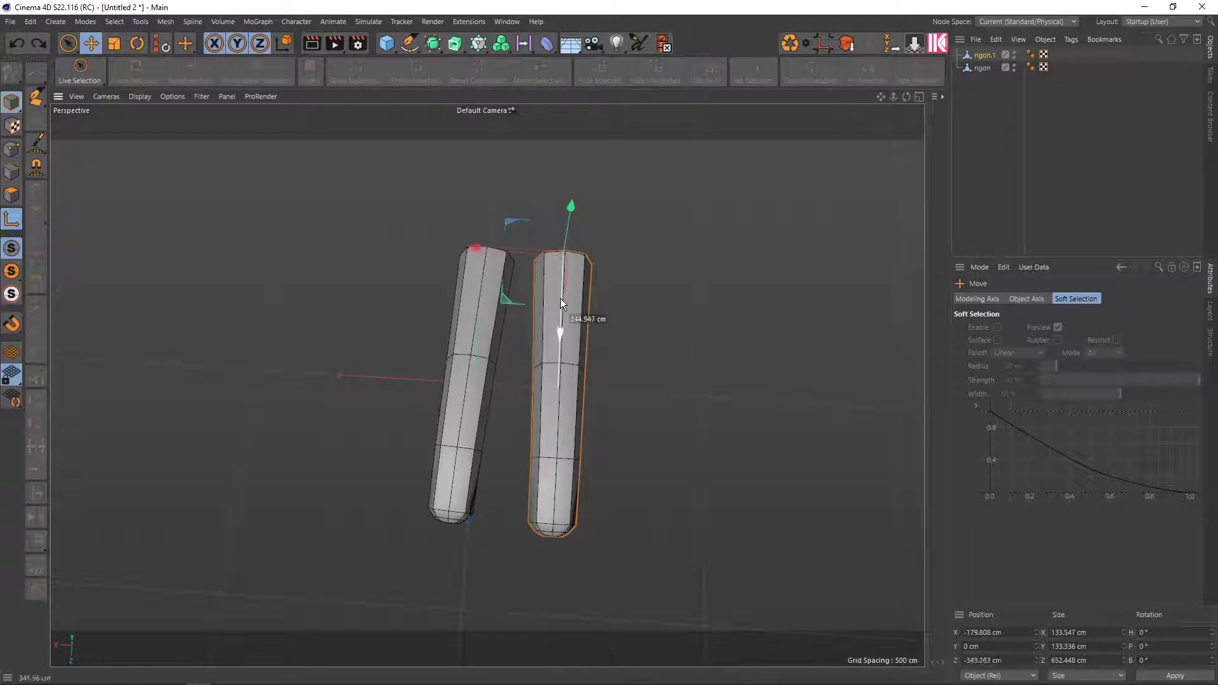
left_click(12, 221)
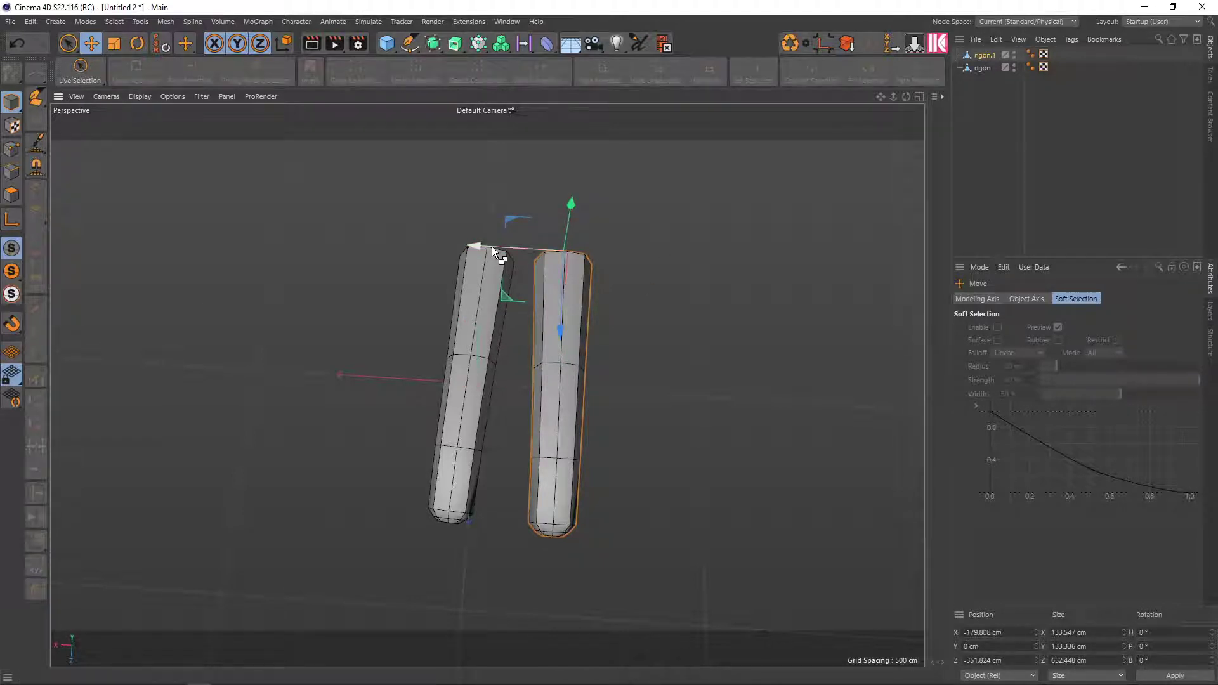
left_click_drag(492, 247, 573, 252, "ctrl")
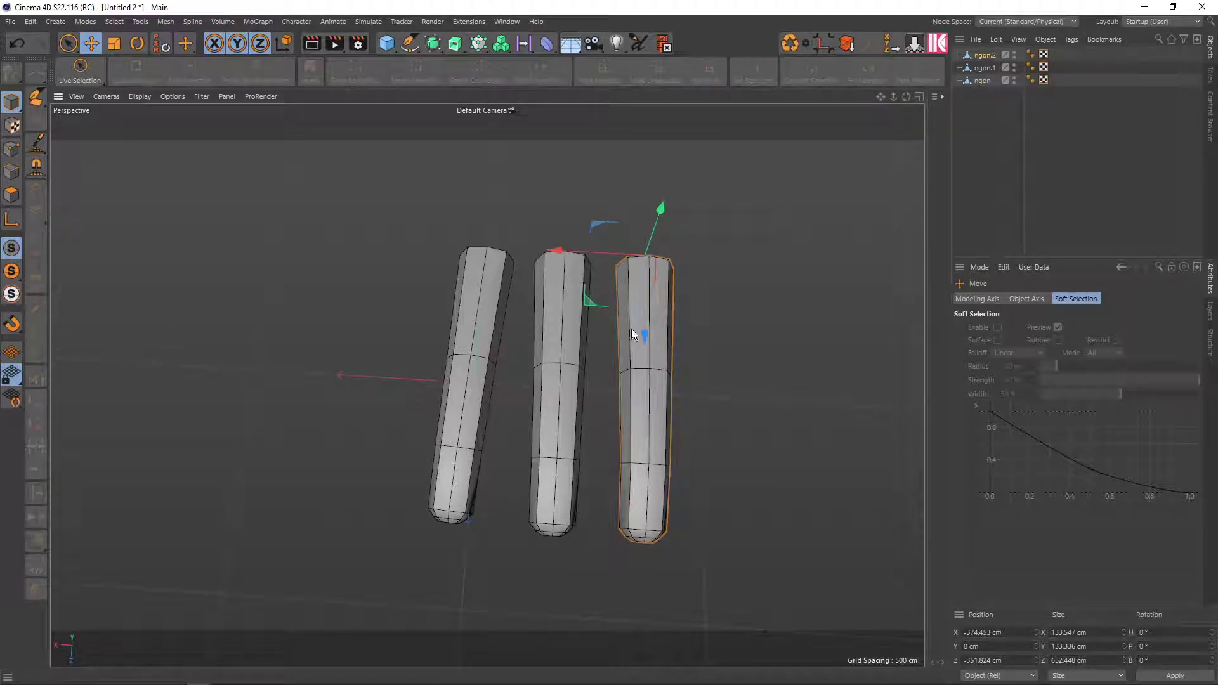
Shrink ngon.2 to about 85%, tilt it about 4°, and nudge it along world X
key("t")
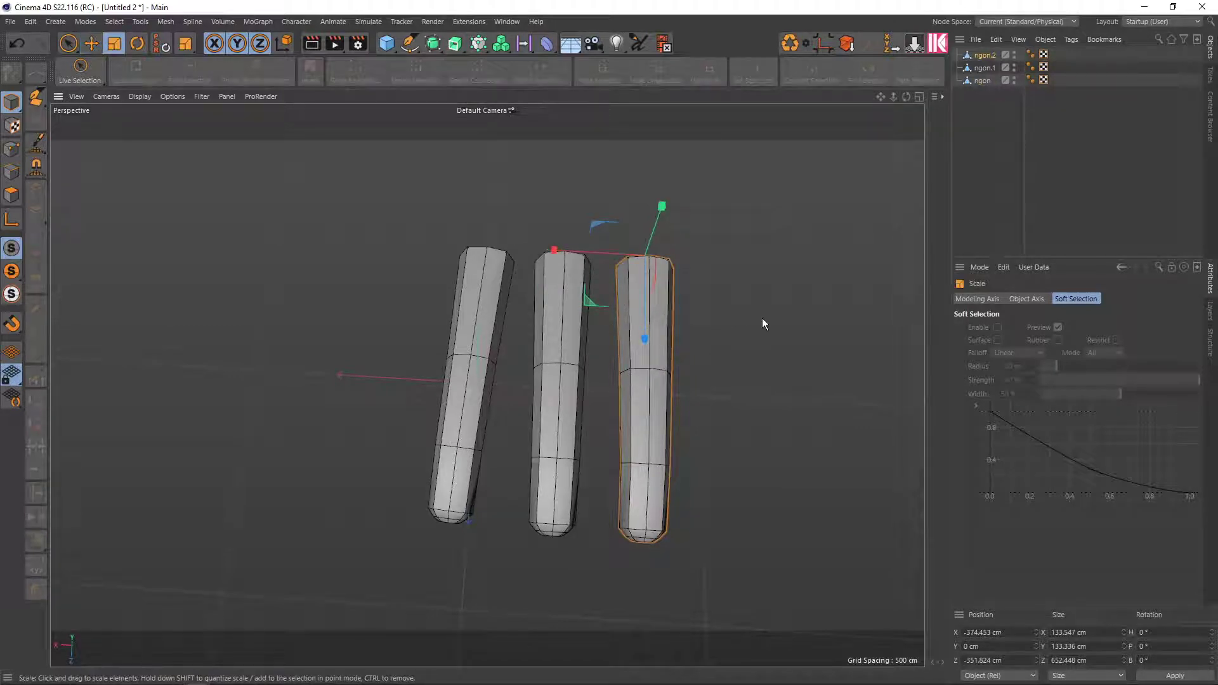
left_click_drag(763, 317, 703, 340)
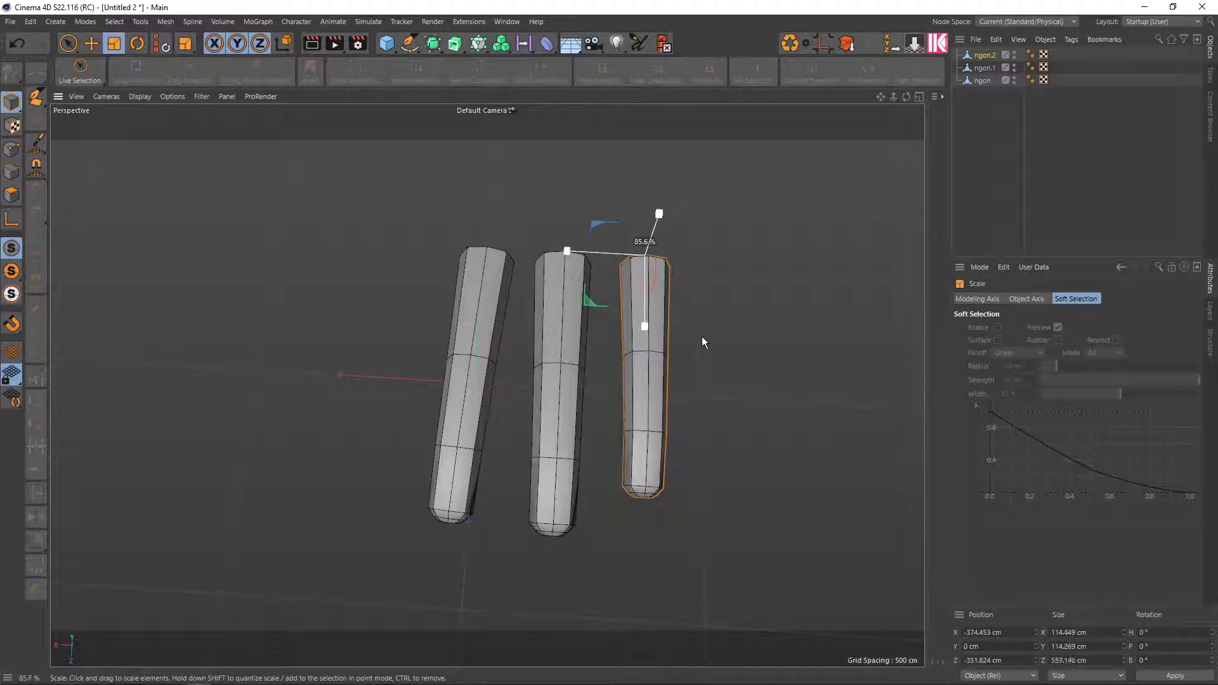
key("r")
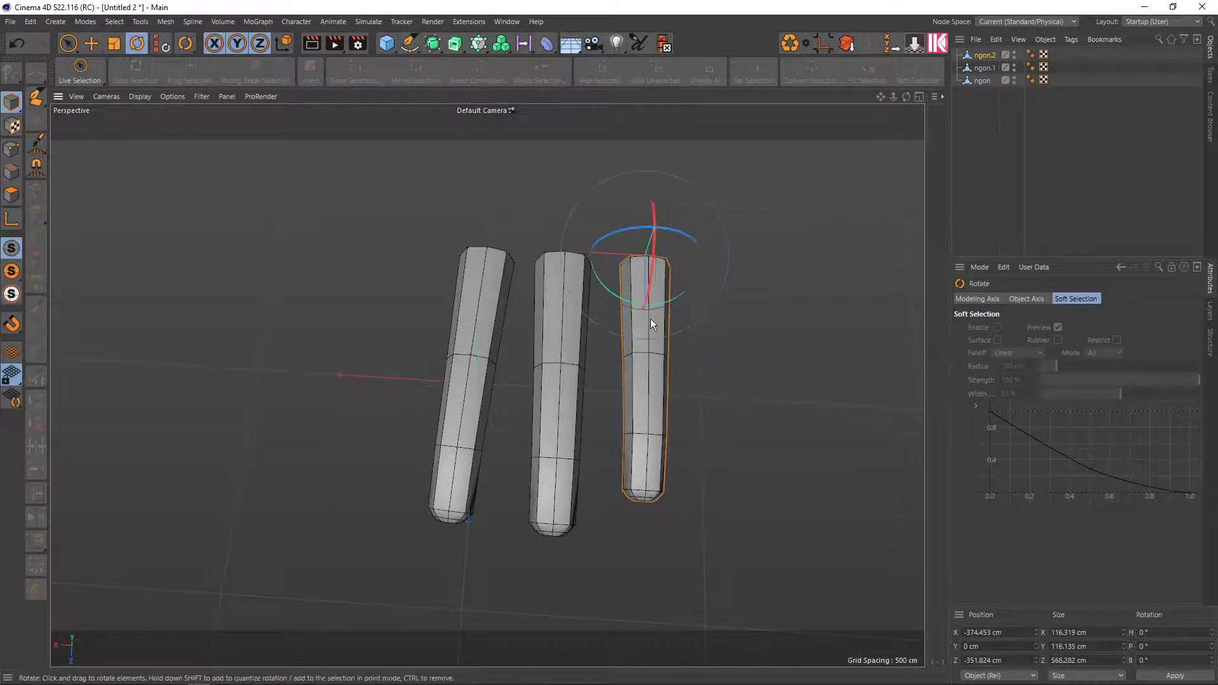
left_click_drag(631, 302, 635, 302)
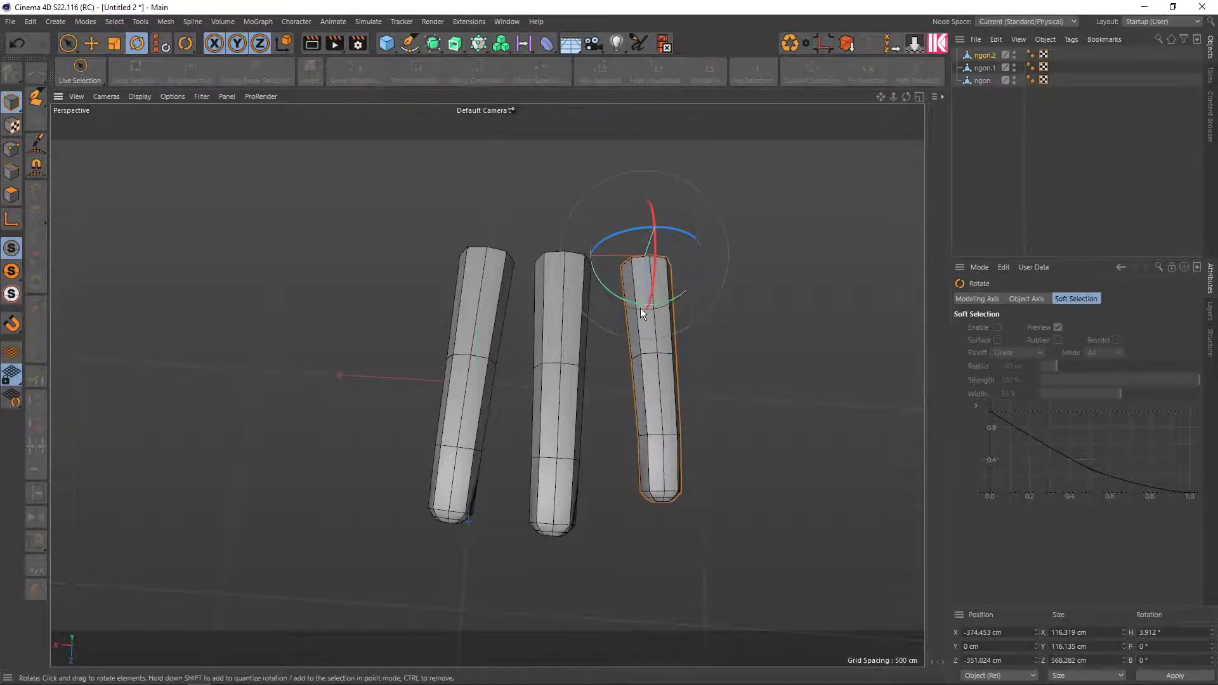
key("e")
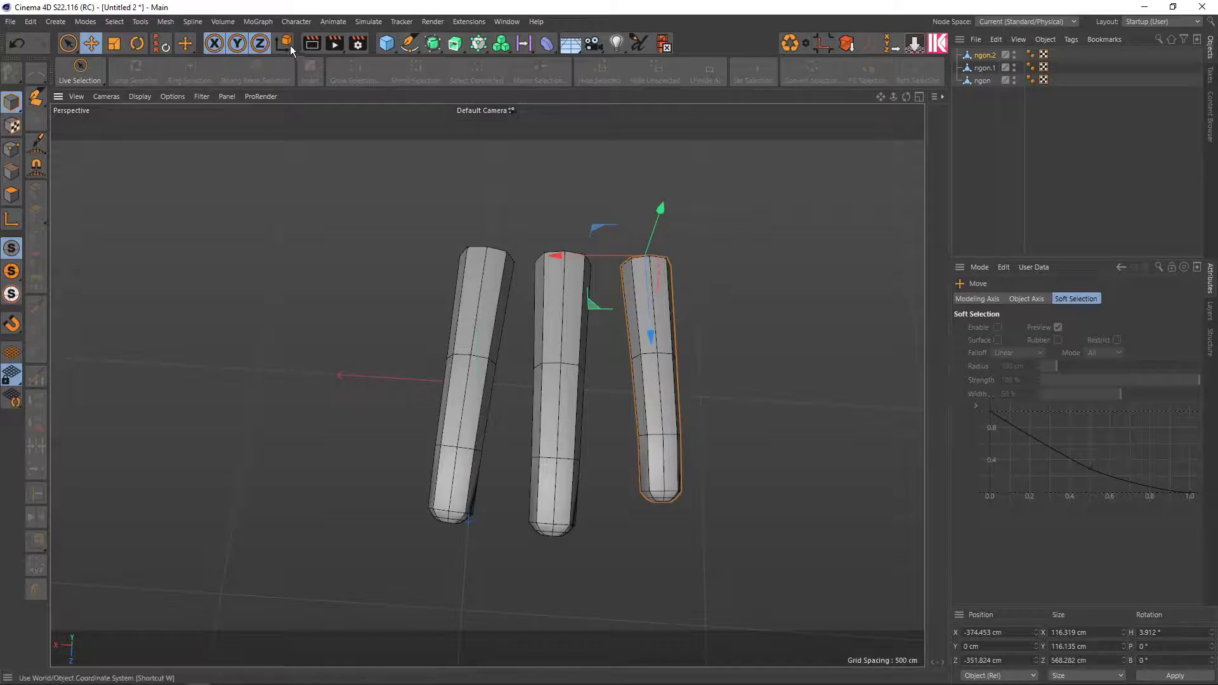
left_click(290, 45)
left_click_drag(620, 260, 614, 256)
mouse_move(654, 450)
left_mouse_down("alt")
mouse_move(741, 364)
mouse_move(638, 432)
mouse_move(671, 464)
left_mouse_up("alt")
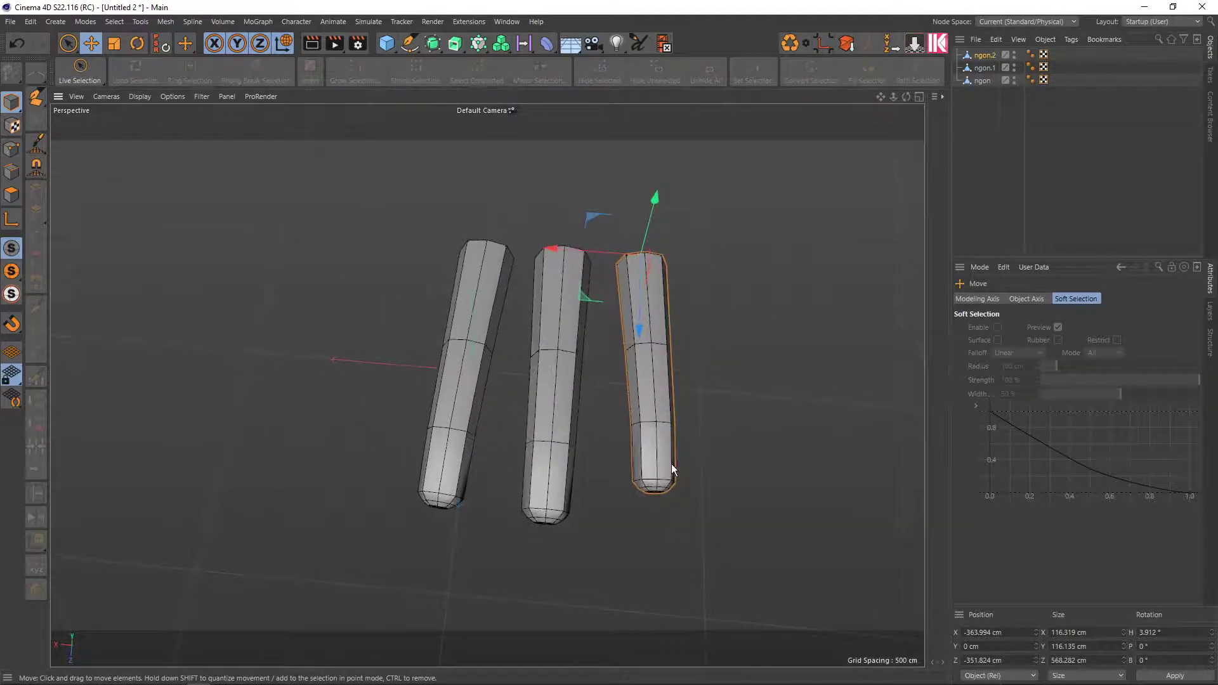
left_click(983, 82)
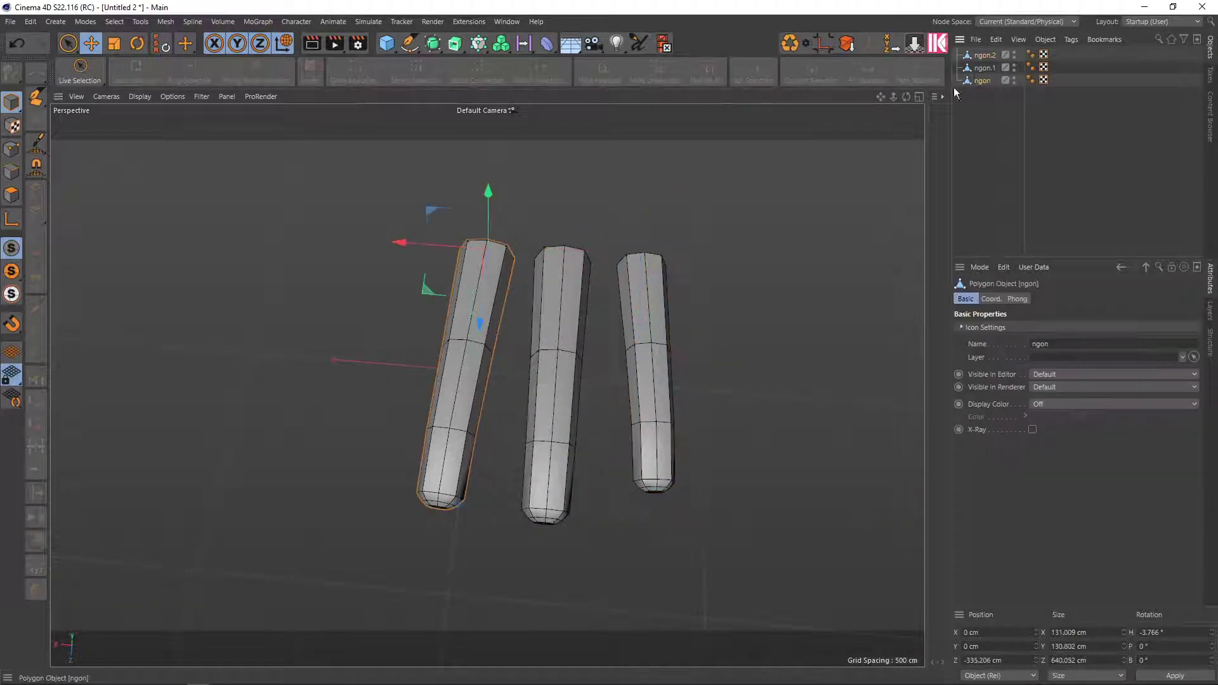
Slide the left tube ngon further left and orbit until the fingers lie horizontally
mouse_move(486, 379)
left_mouse_down("alt")
mouse_move(514, 438)
mouse_move(612, 407)
left_mouse_up("alt")
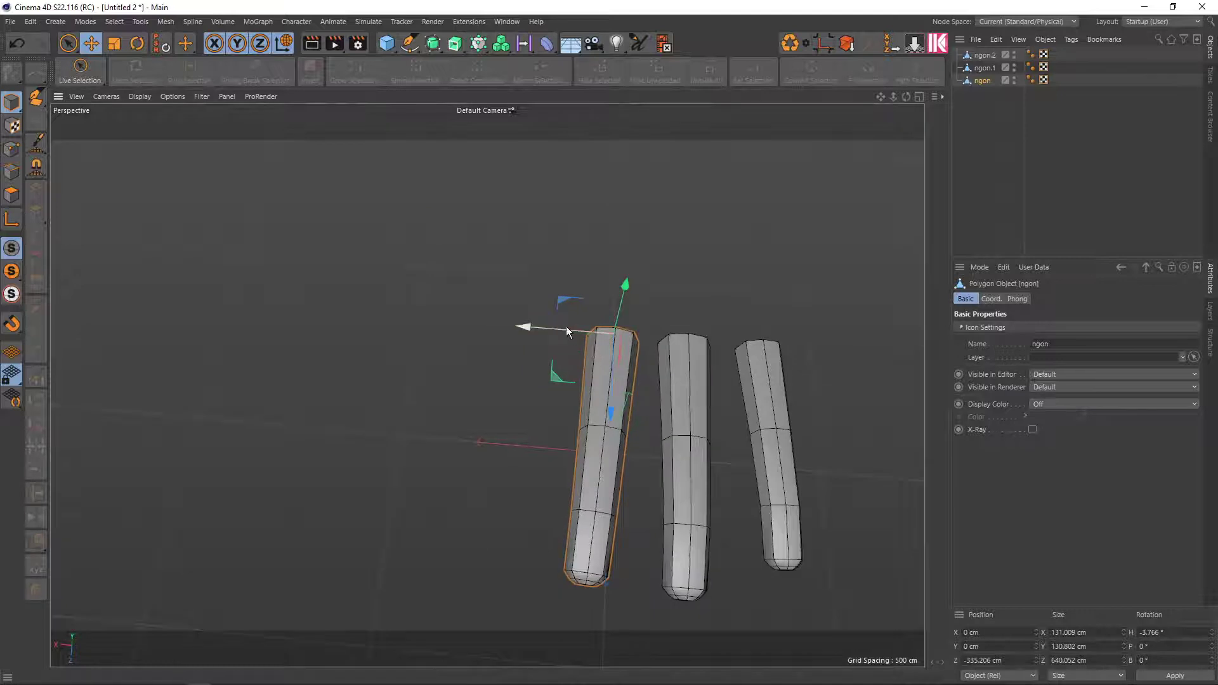
left_click_drag(566, 326, 496, 311)
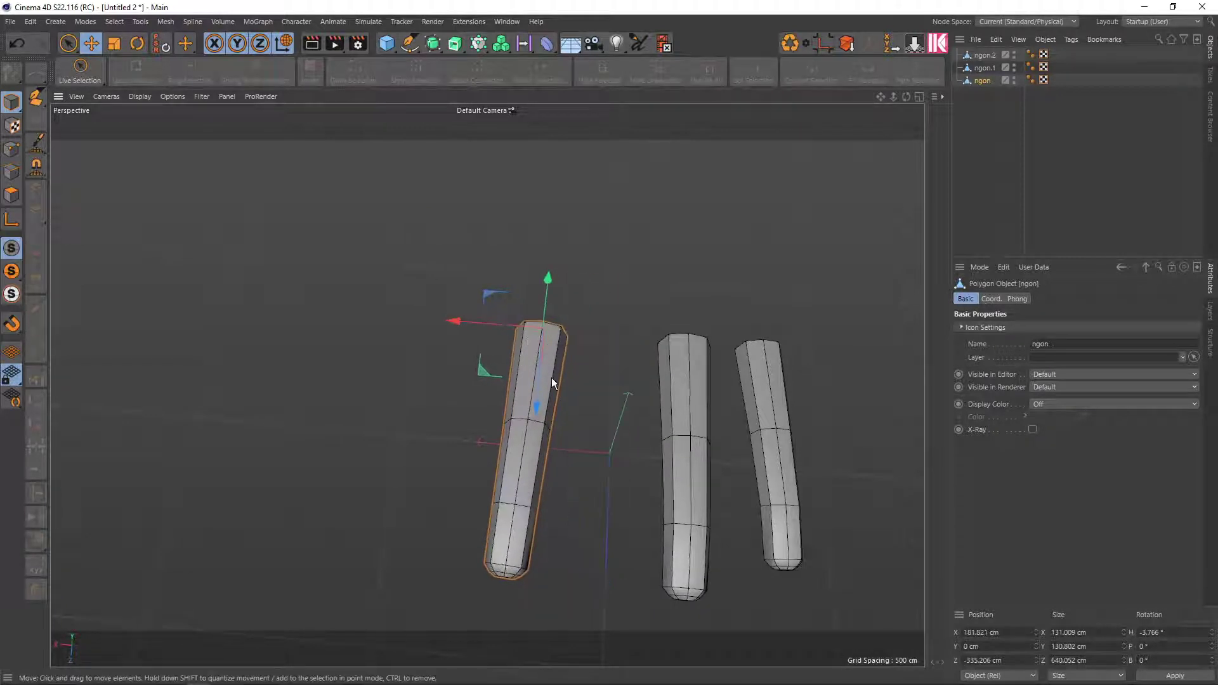
key("t")
mouse_move(569, 420)
left_mouse_down("alt")
mouse_move(734, 357)
mouse_move(765, 359)
left_mouse_up("alt")
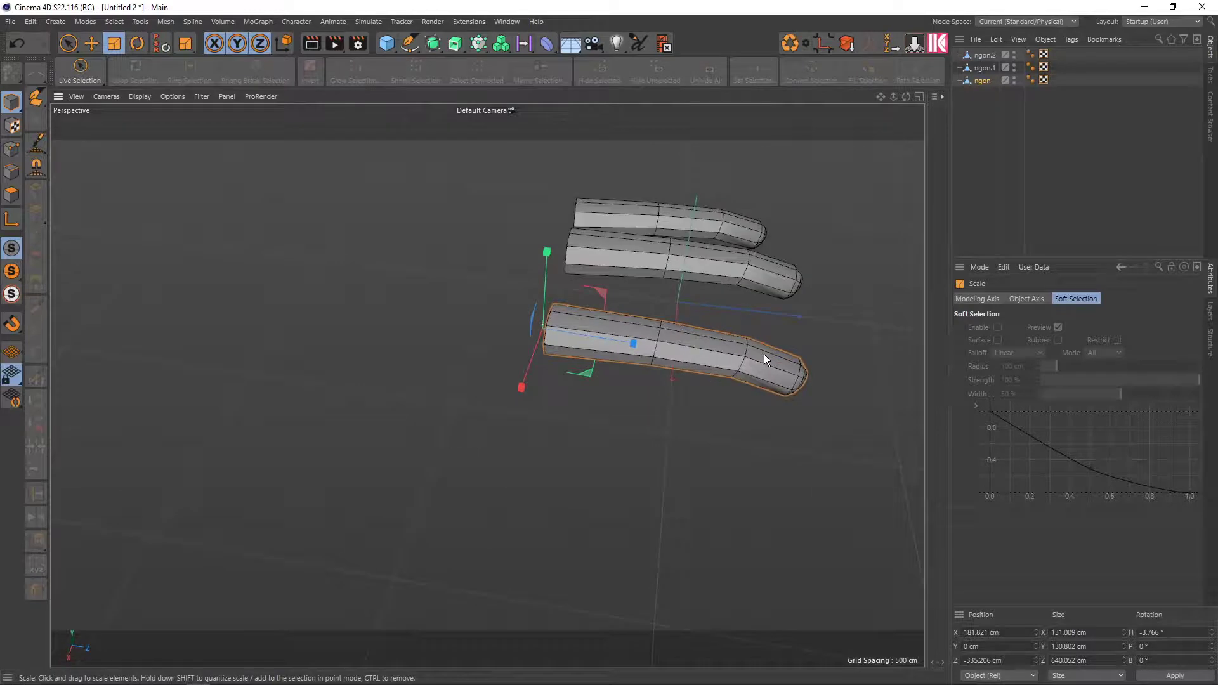
mouse_move(639, 368)
left_mouse_down("alt")
mouse_move(639, 346)
mouse_move(607, 345)
mouse_move(608, 361)
left_mouse_up("alt")
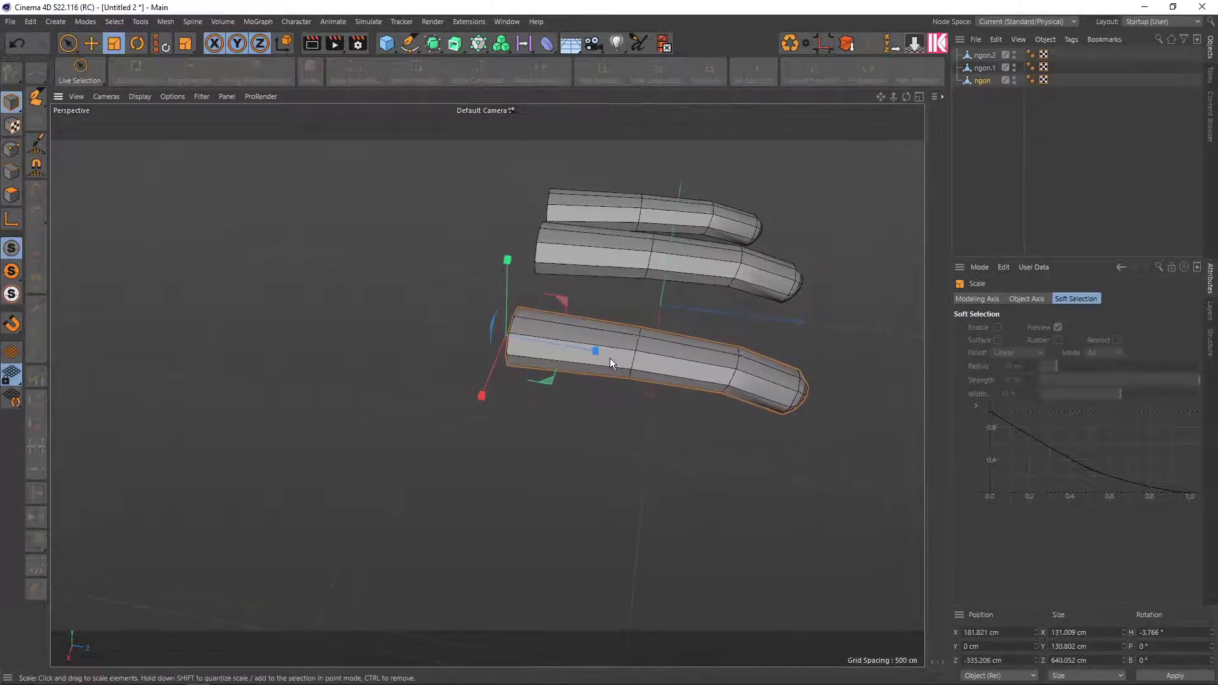
In Polygon mode, box-select and delete the polygons at the bottom ngon finger's left end
left_click(983, 81)
left_click(67, 43)
left_click(12, 193)
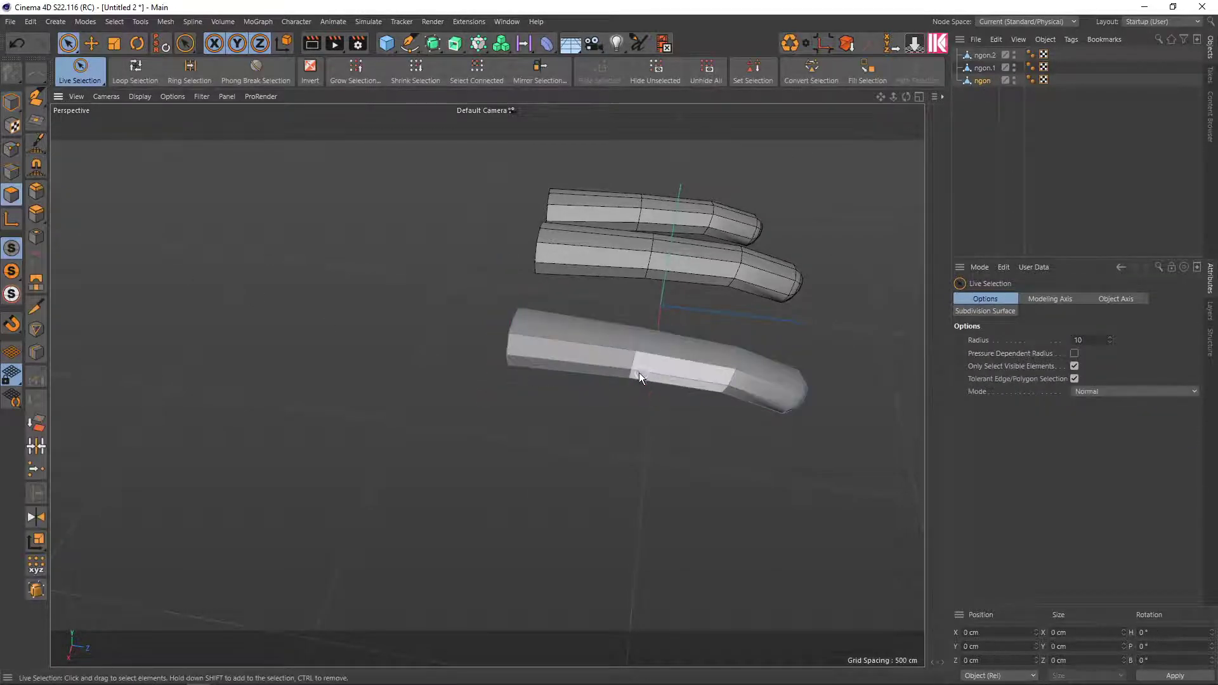
left_click_drag(628, 445, 620, 454, "alt")
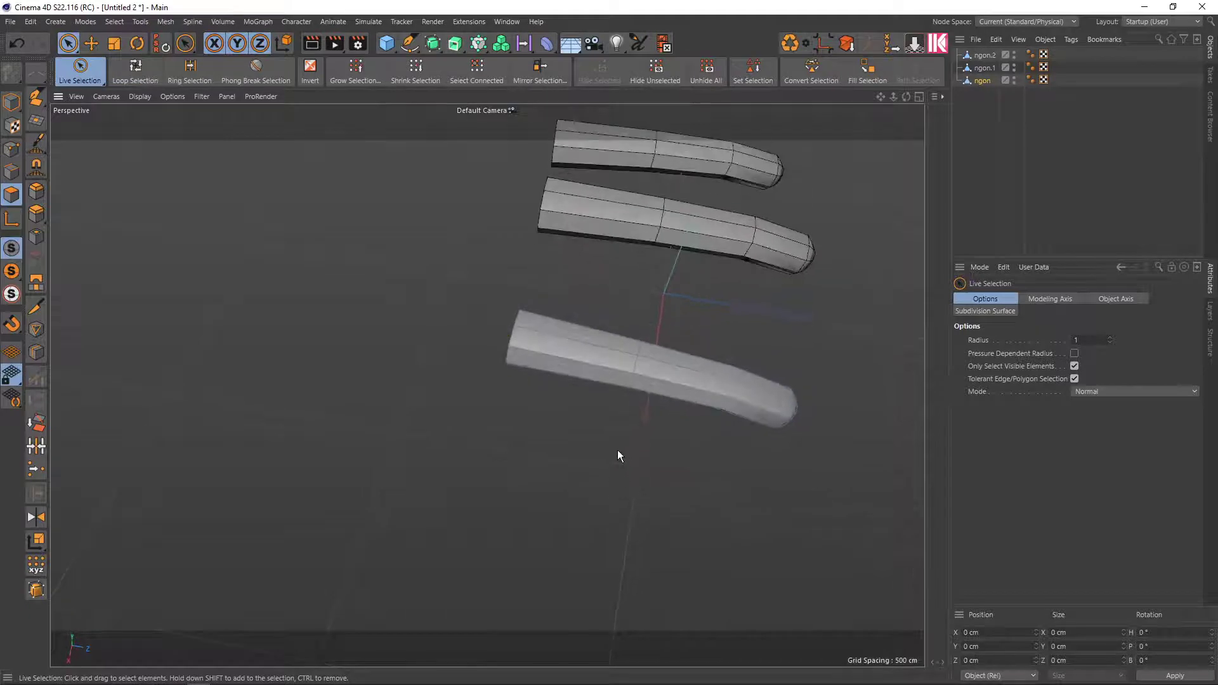
key("0")
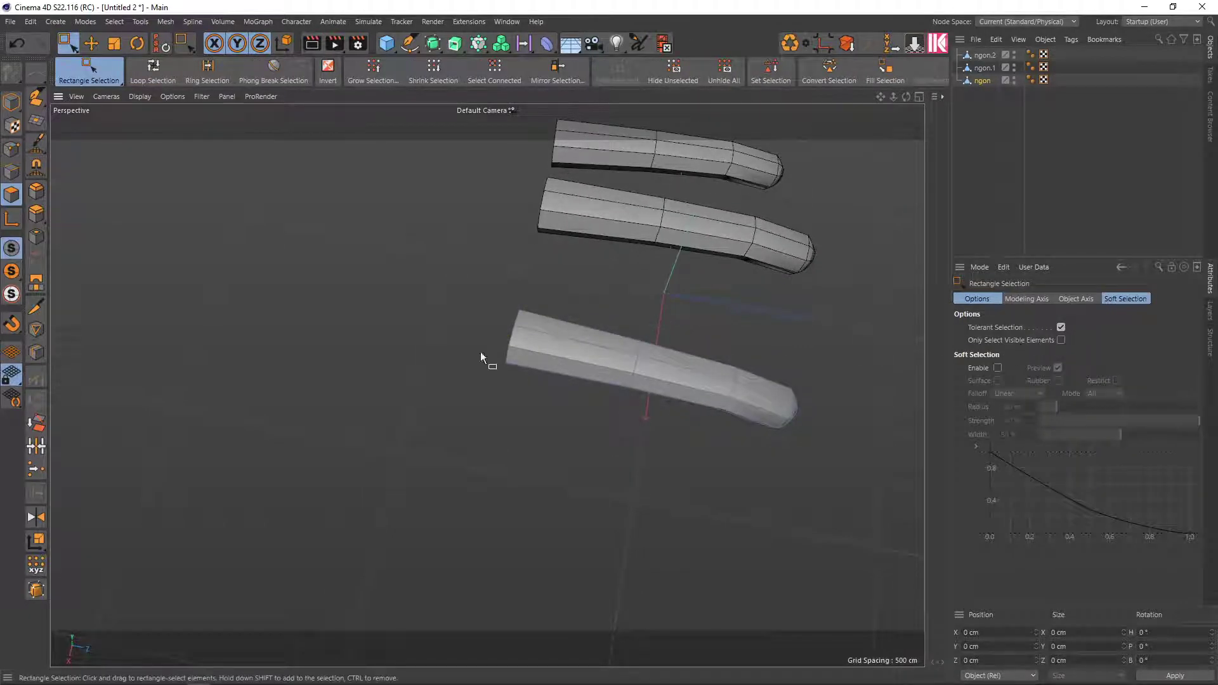
mouse_move(457, 298)
left_mouse_down()
mouse_move(557, 349)
mouse_move(592, 396)
left_mouse_up()
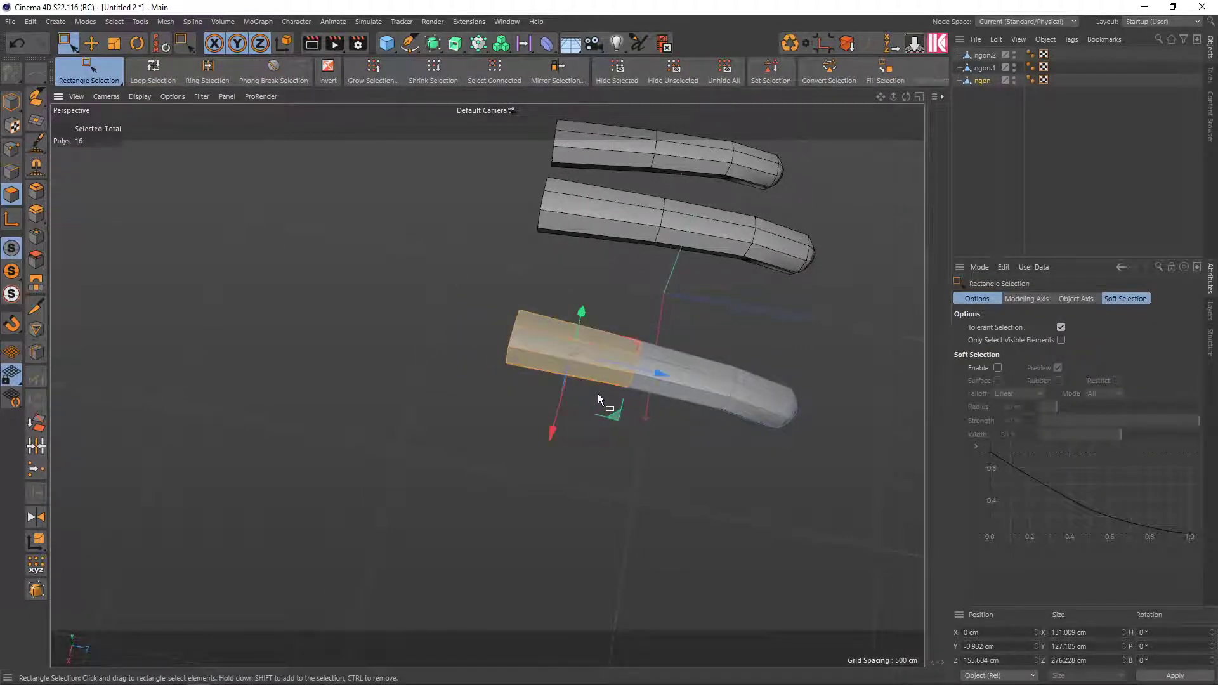
key("Delete")
middle_click_drag(584, 369, 564, 386, "alt")
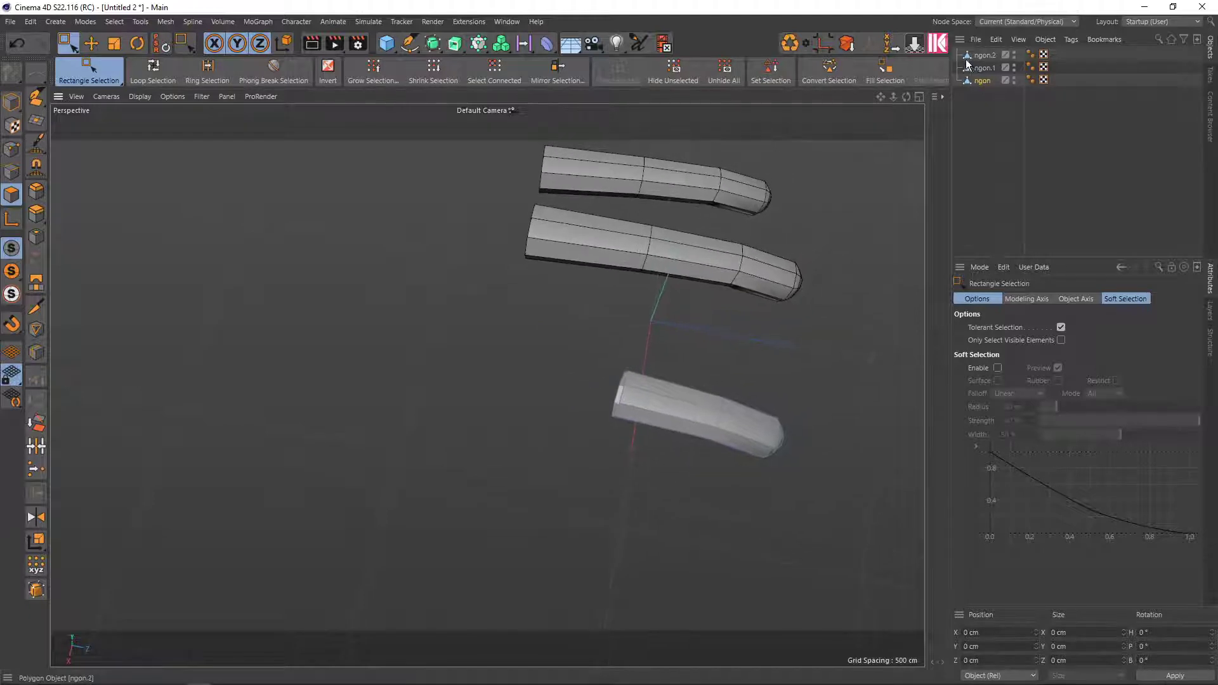
Undo the deletion so the full-length ngon finger returns below the middle finger, back in Model mode
left_click(985, 56)
left_click(982, 82)
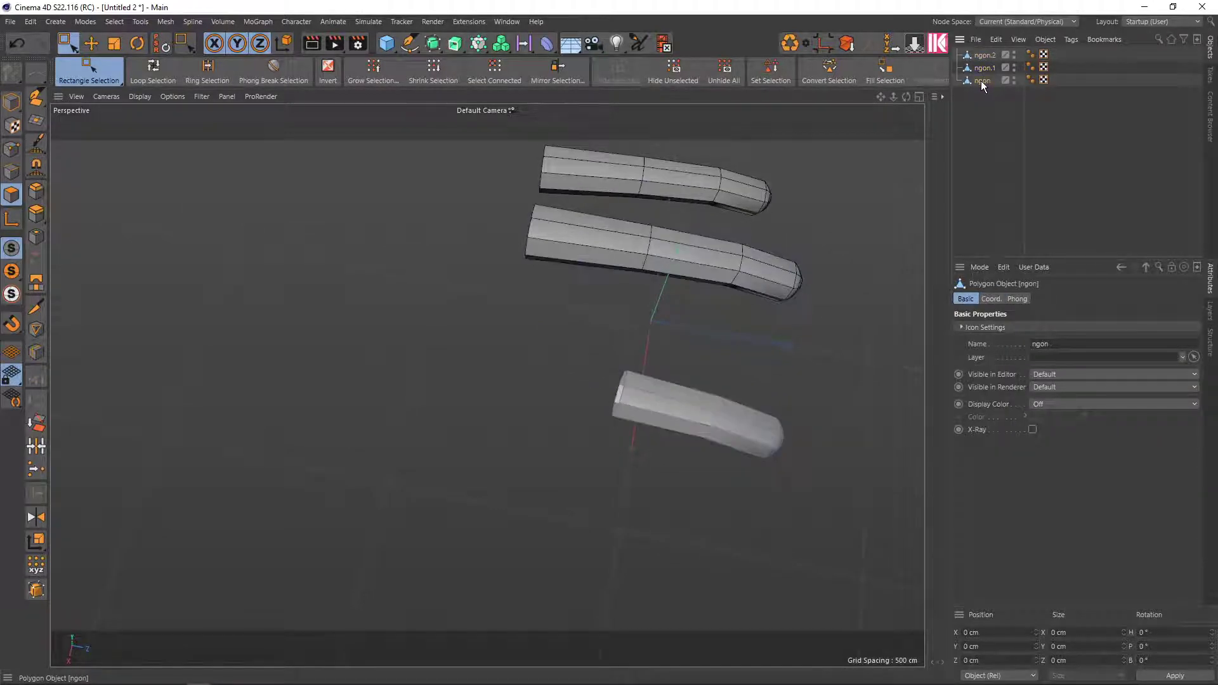
double_click(982, 81)
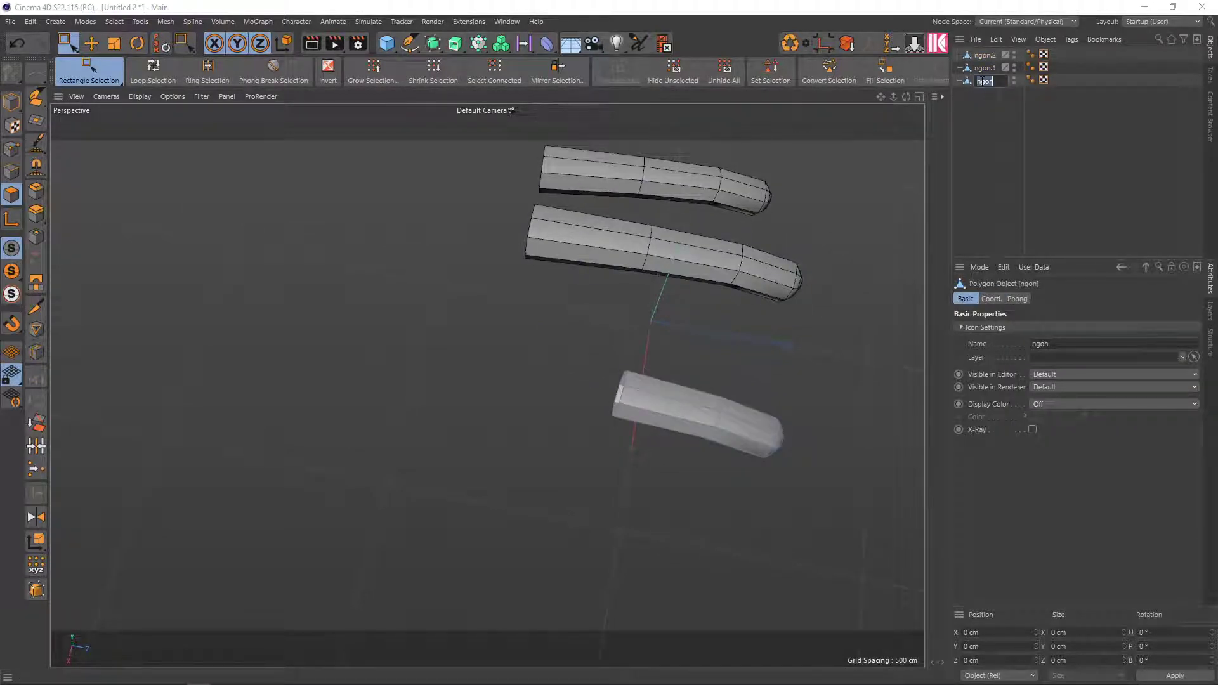
key("Return")
middle_click_drag(642, 284, 495, 355, "alt")
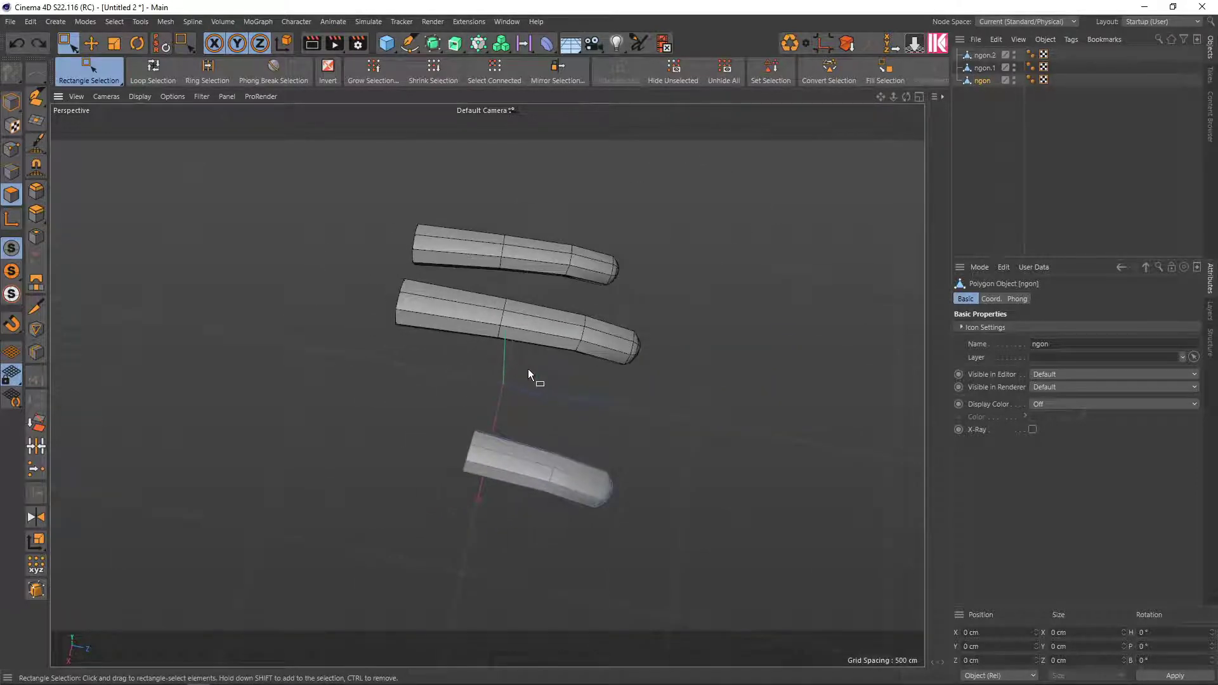
key("Page_Up")
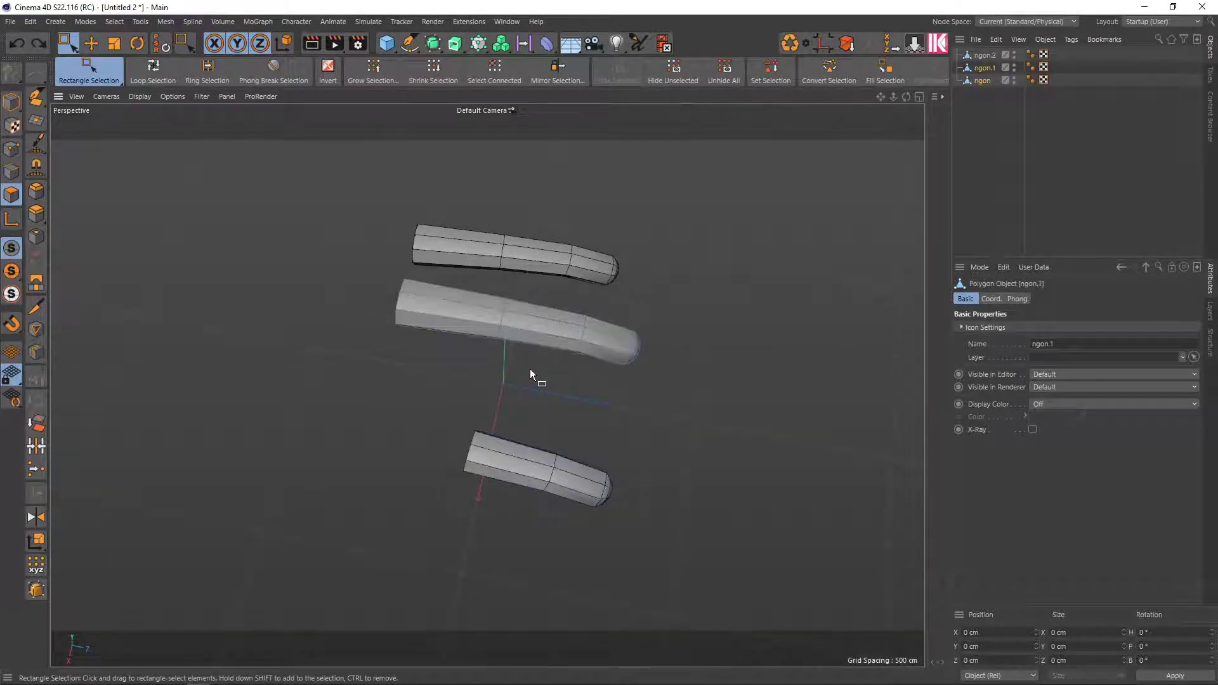
key("Page_Up")
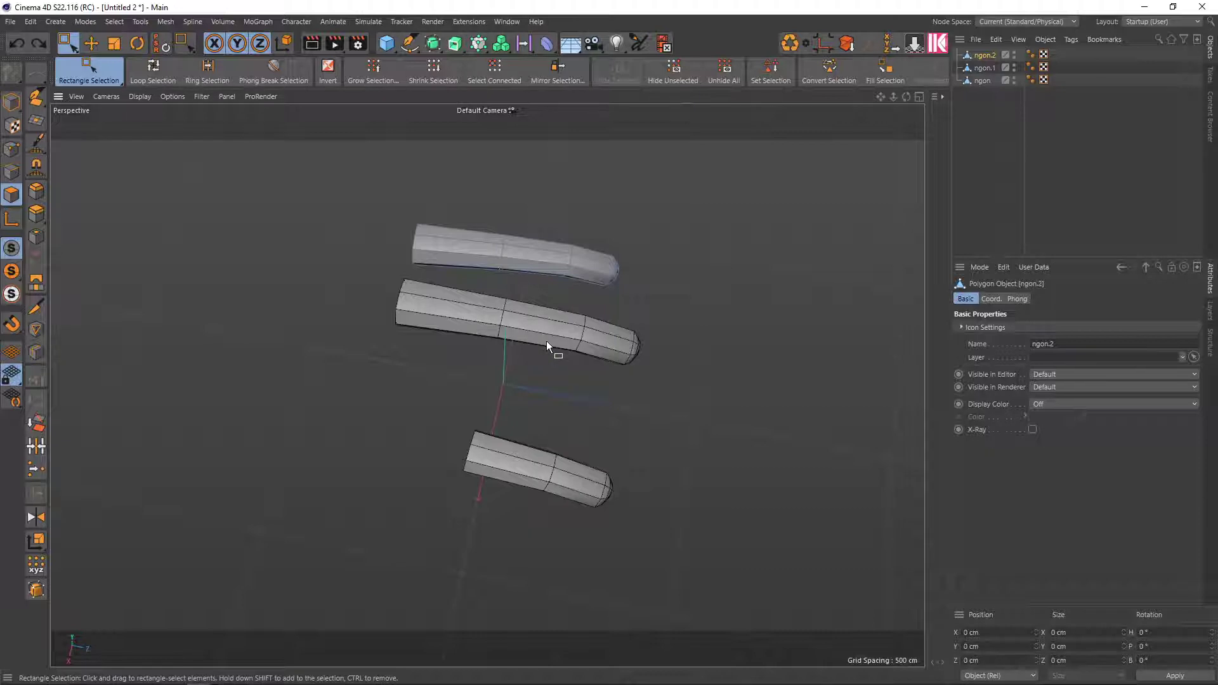
key("Page_Down")
key("Page_Down")
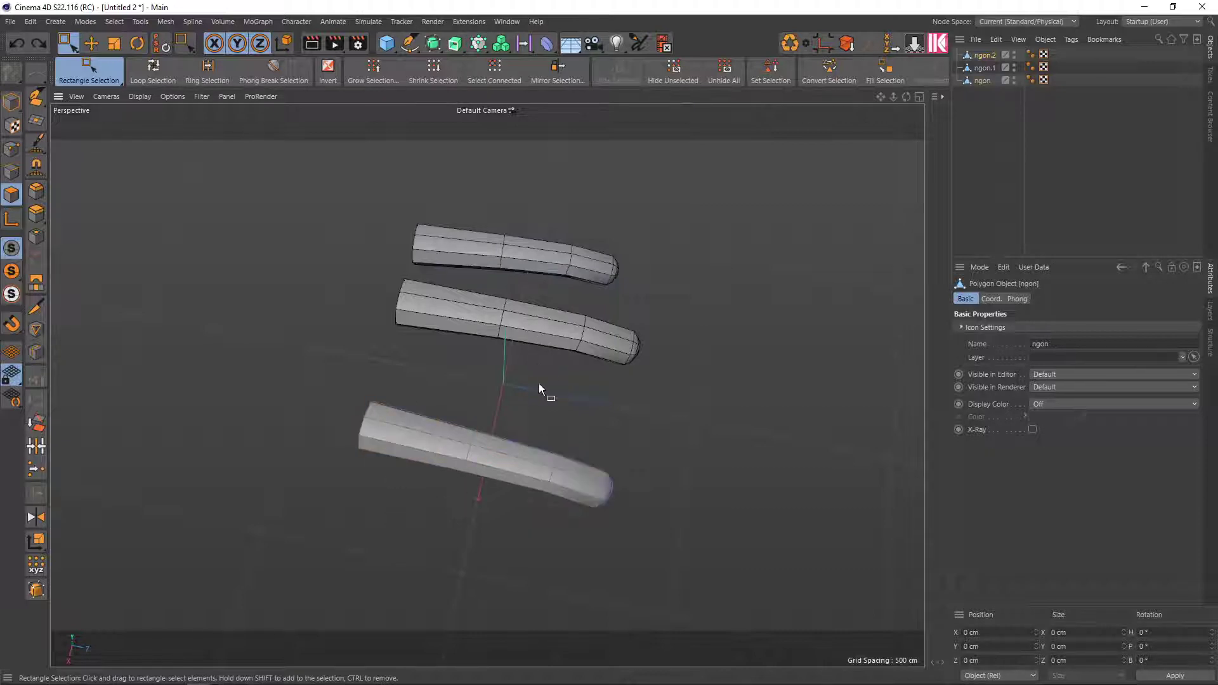
key("ctrl+z")
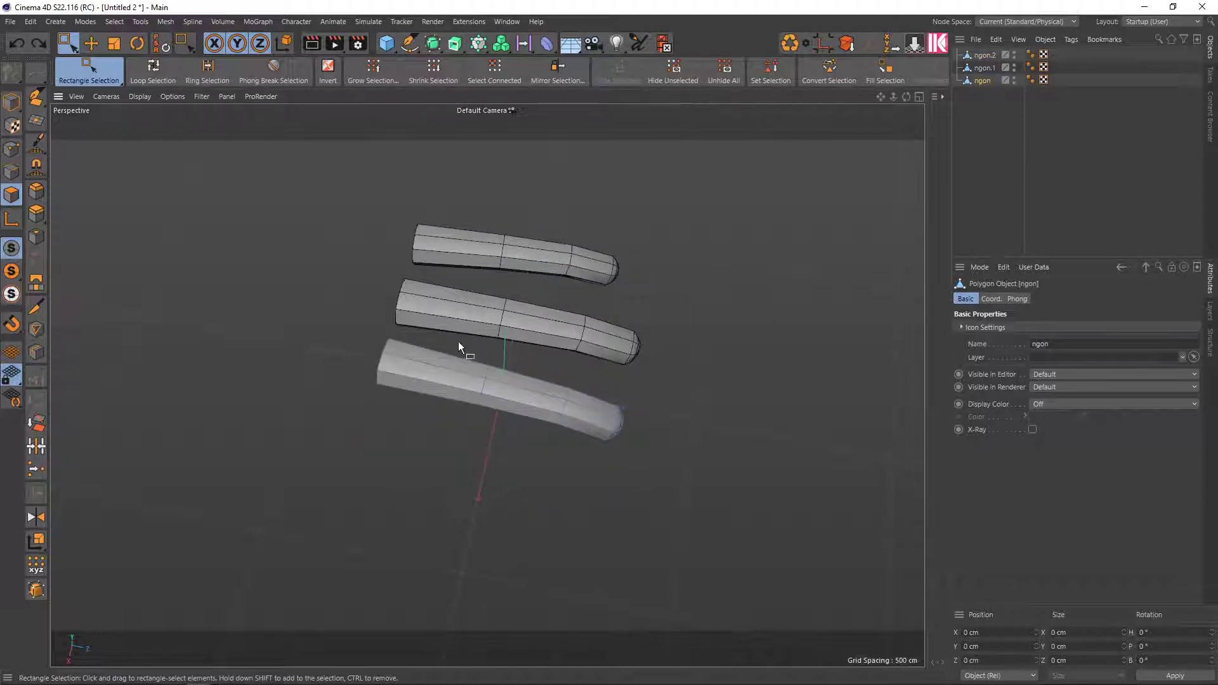
left_click(977, 81)
key("Return")
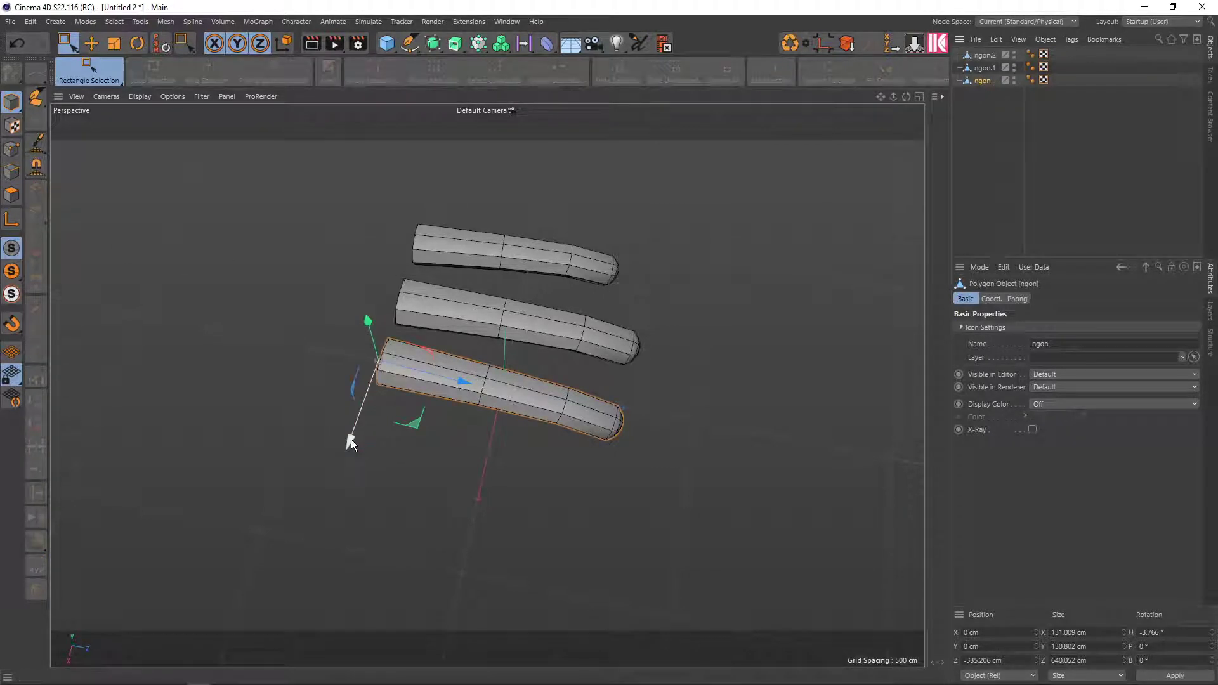
Ctrl-drag a copy of the bottom finger below the others and rename it 'cai'
left_click_drag(350, 438, 310, 482, "ctrl")
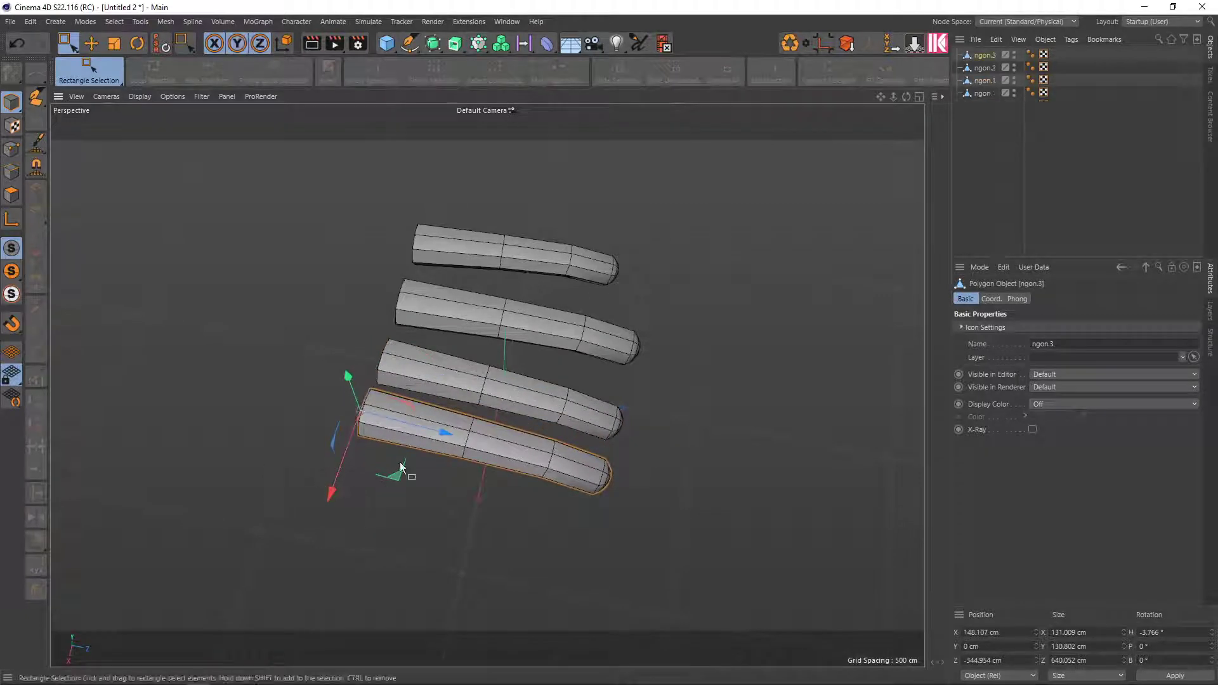
left_click_drag(434, 430, 359, 436)
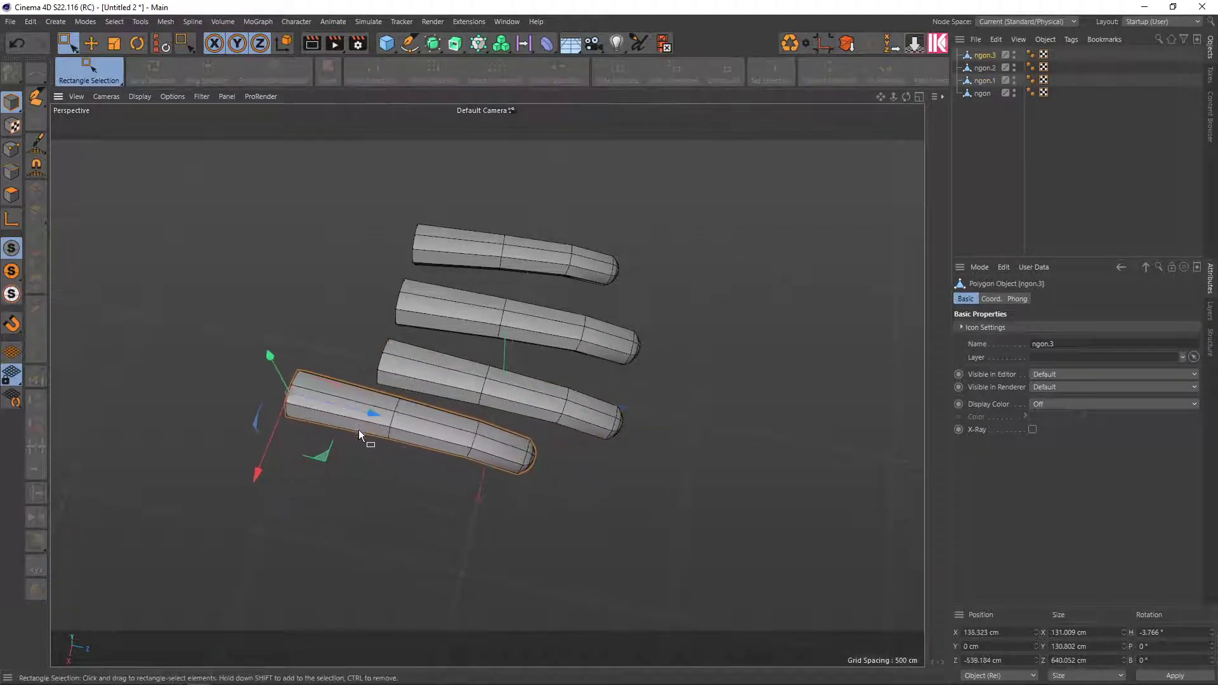
double_click(986, 56)
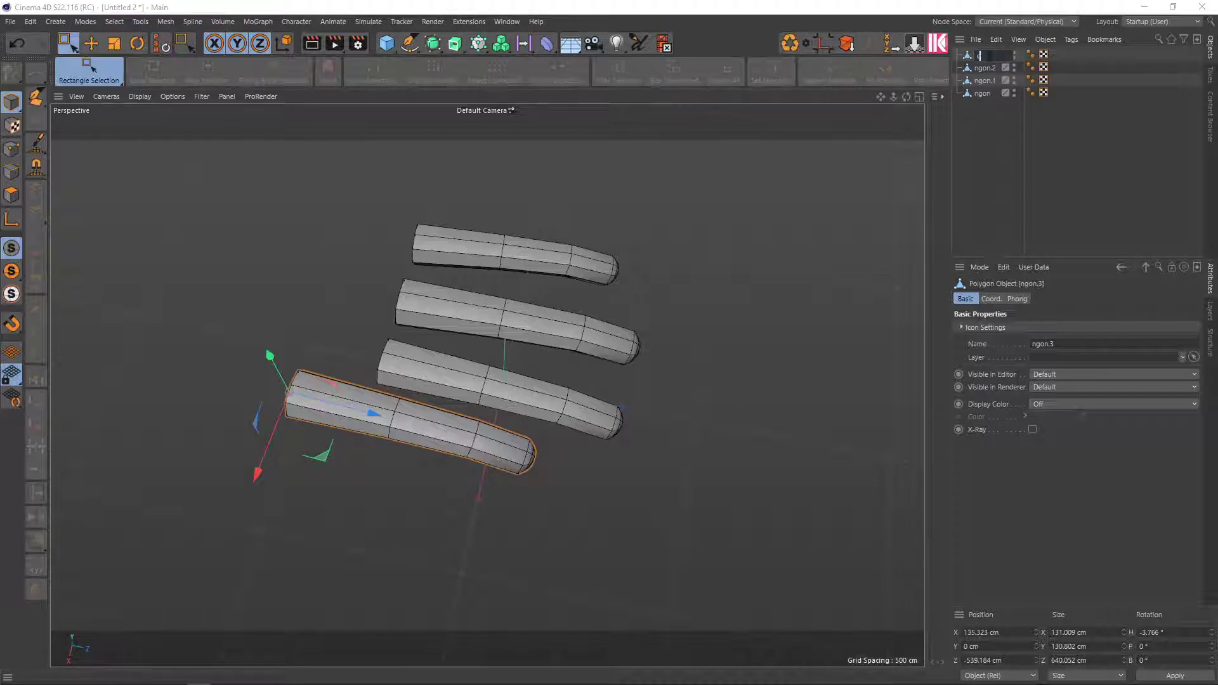
type("ca")
key("Return")
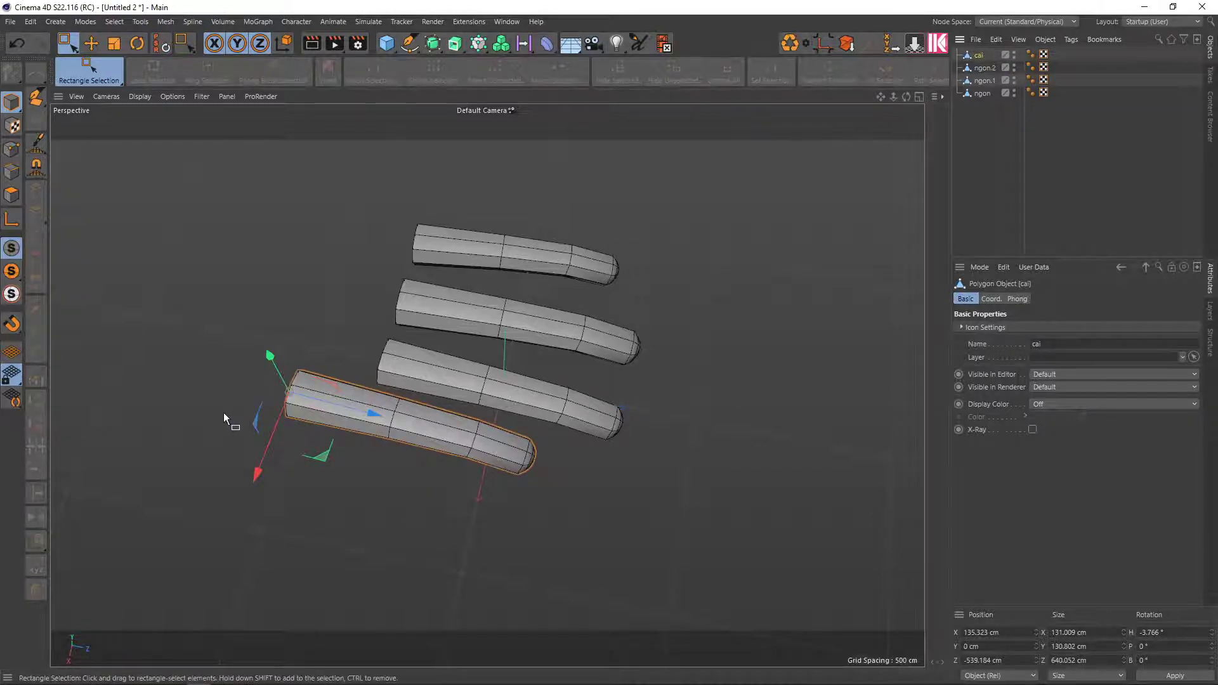
Select and delete the polygons at cai's left end to shorten it
scroll(224, 413, "up", 1)
key("Return")
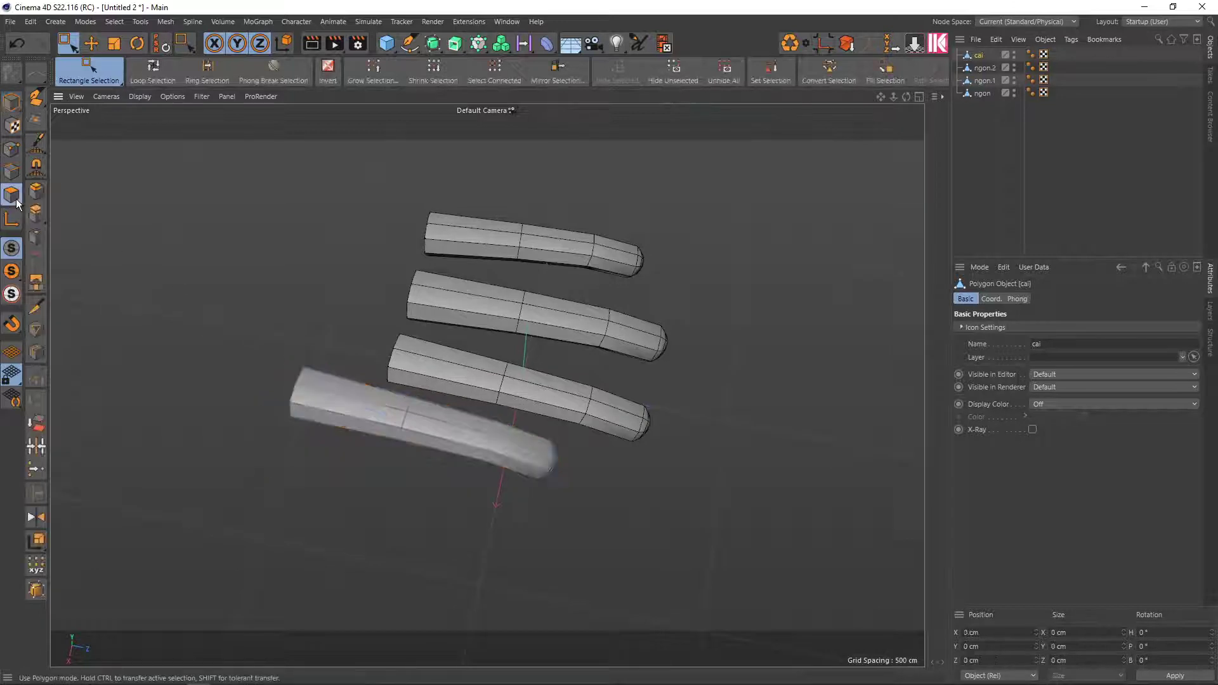
left_click_drag(245, 321, 344, 441)
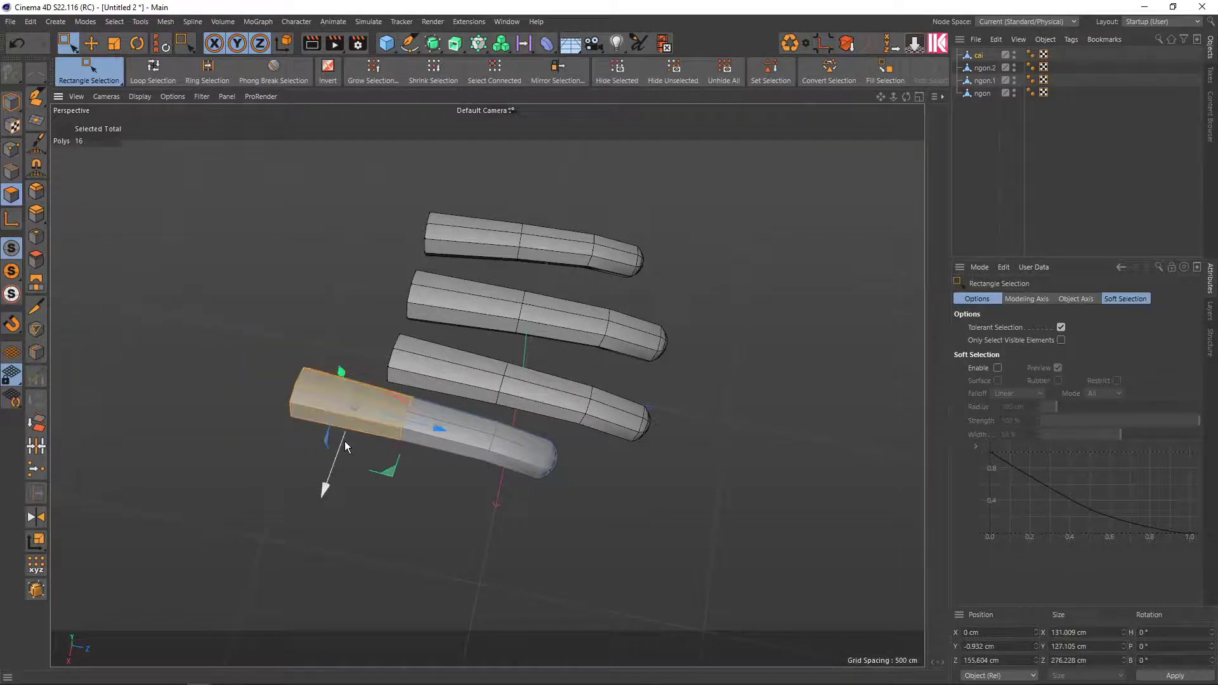
key("Delete")
left_click(980, 54)
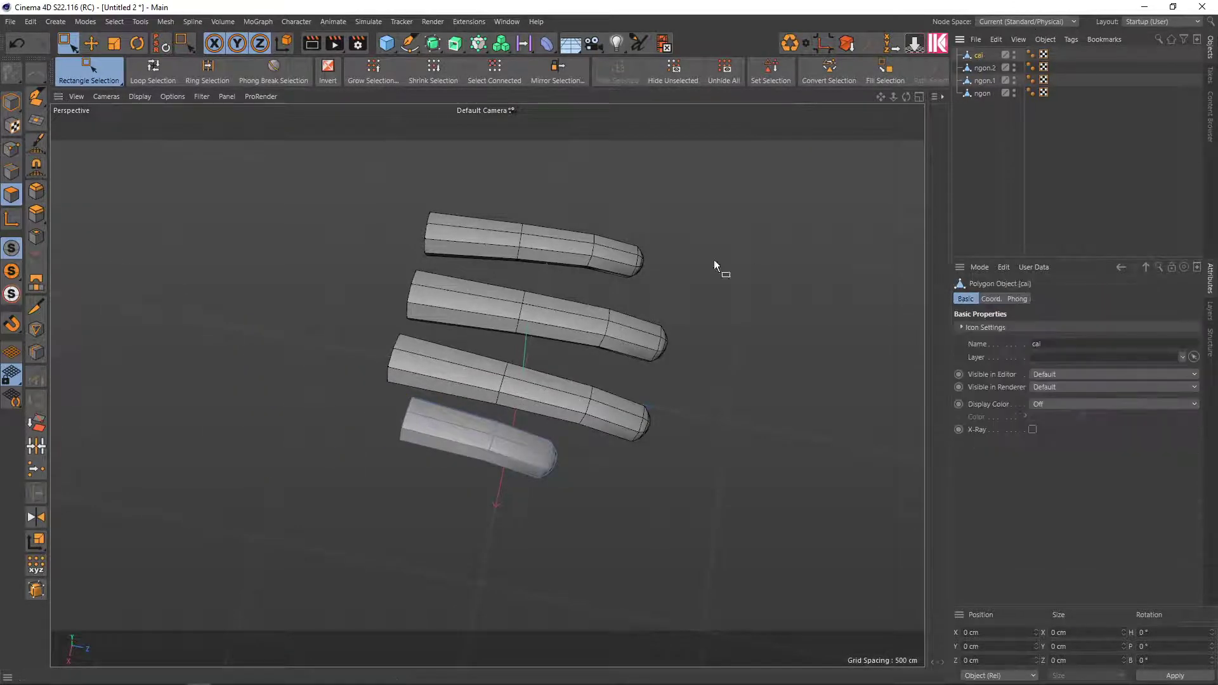
mouse_move(715, 263)
left_mouse_down("alt")
mouse_move(601, 335)
mouse_move(656, 291)
mouse_move(558, 345)
mouse_move(521, 446)
mouse_move(520, 424)
mouse_move(629, 342)
mouse_move(209, 464)
mouse_move(285, 459)
left_mouse_up("alt")
Undo a change and trial-select the third tube's front end cap, then clear it
scroll(284, 460, "up", 3)
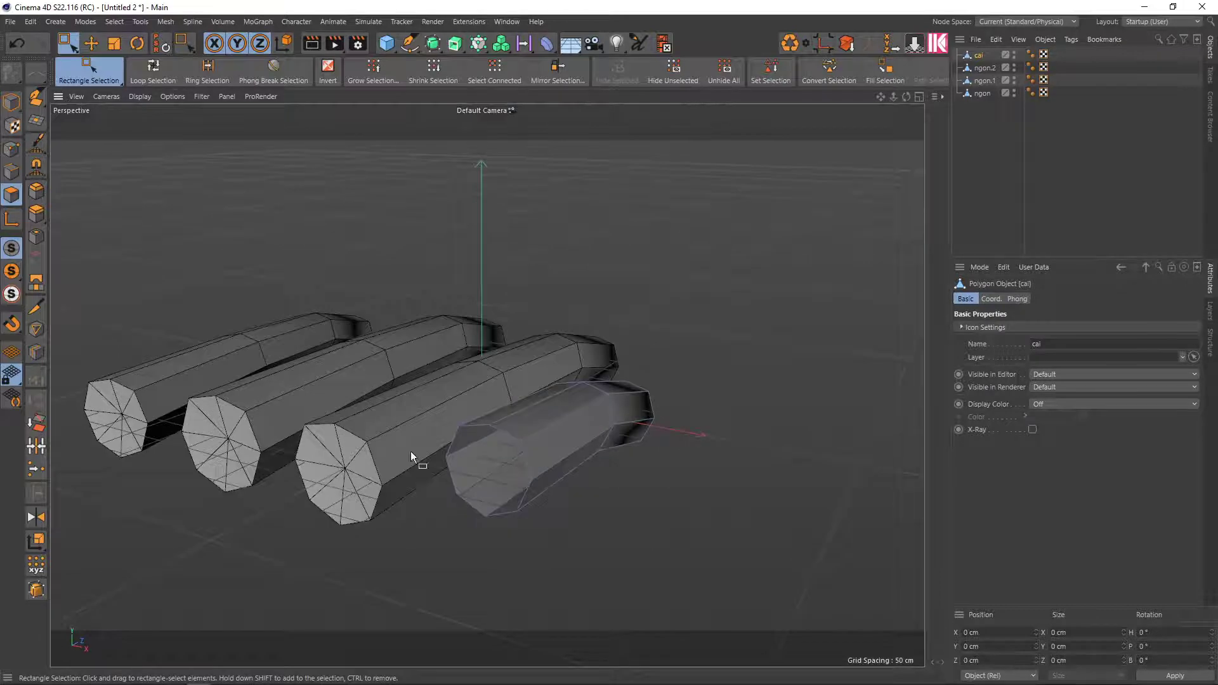
key("ctrl+z")
key("ctrl+z")
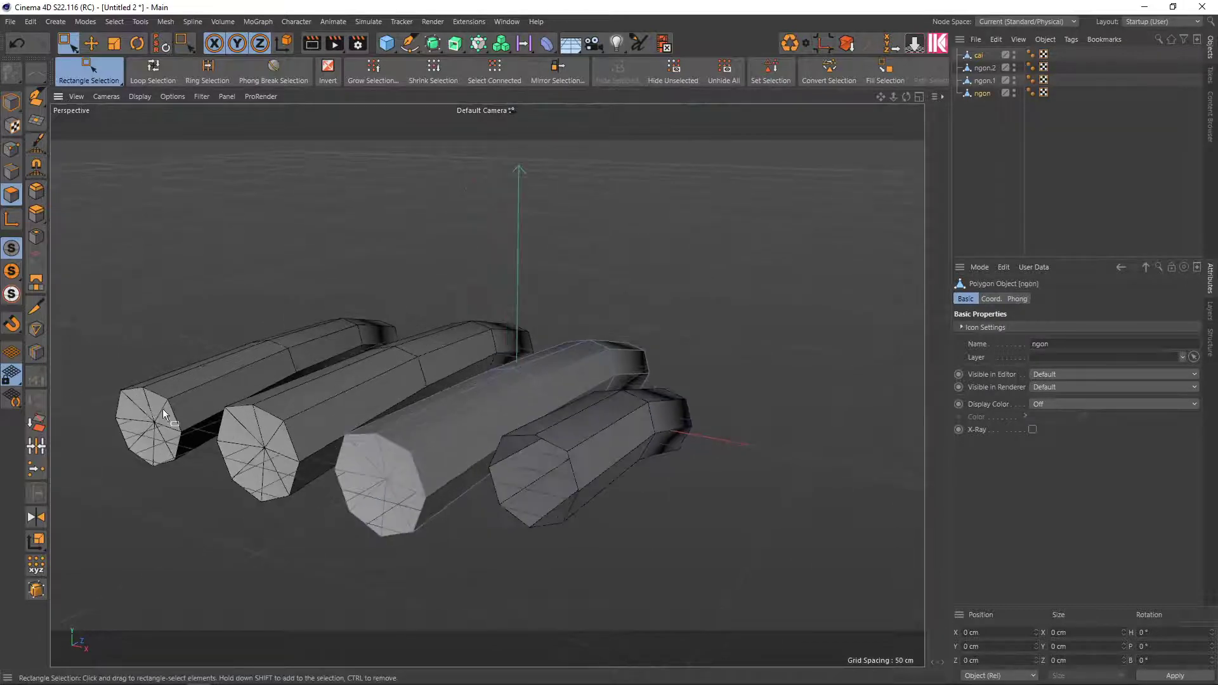
scroll(168, 418, "up", 1)
scroll(169, 417, "up", 2)
middle_click_drag(169, 418, 418, 383, "alt")
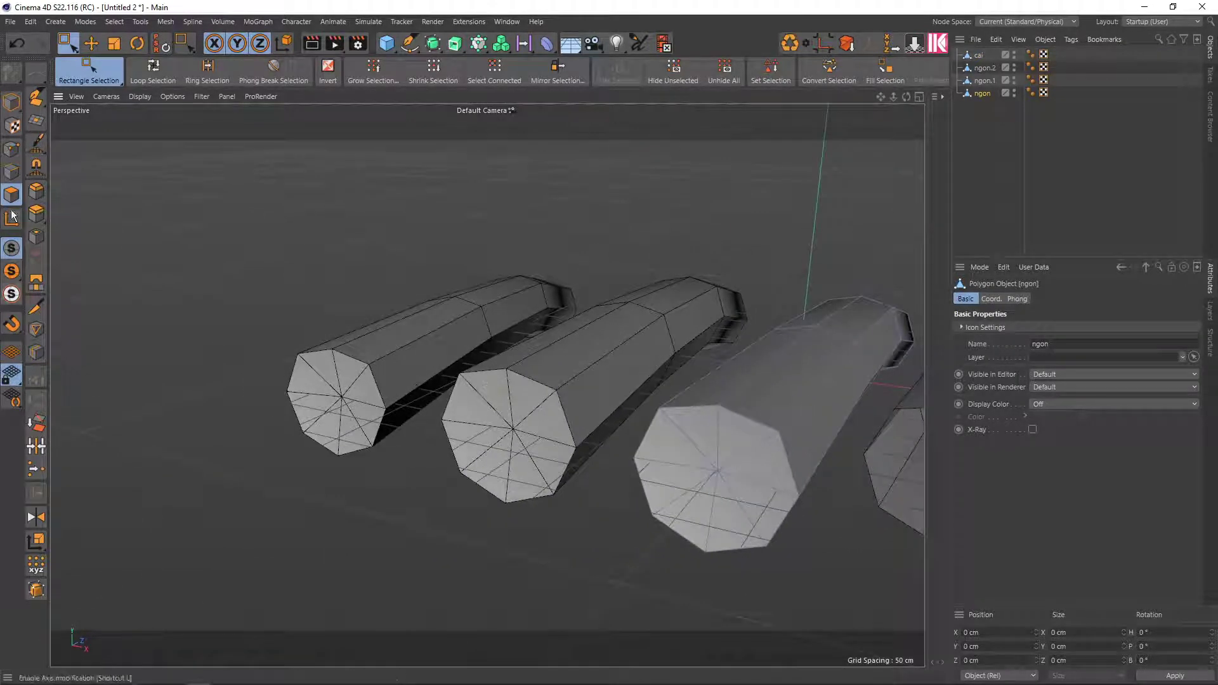
key("9")
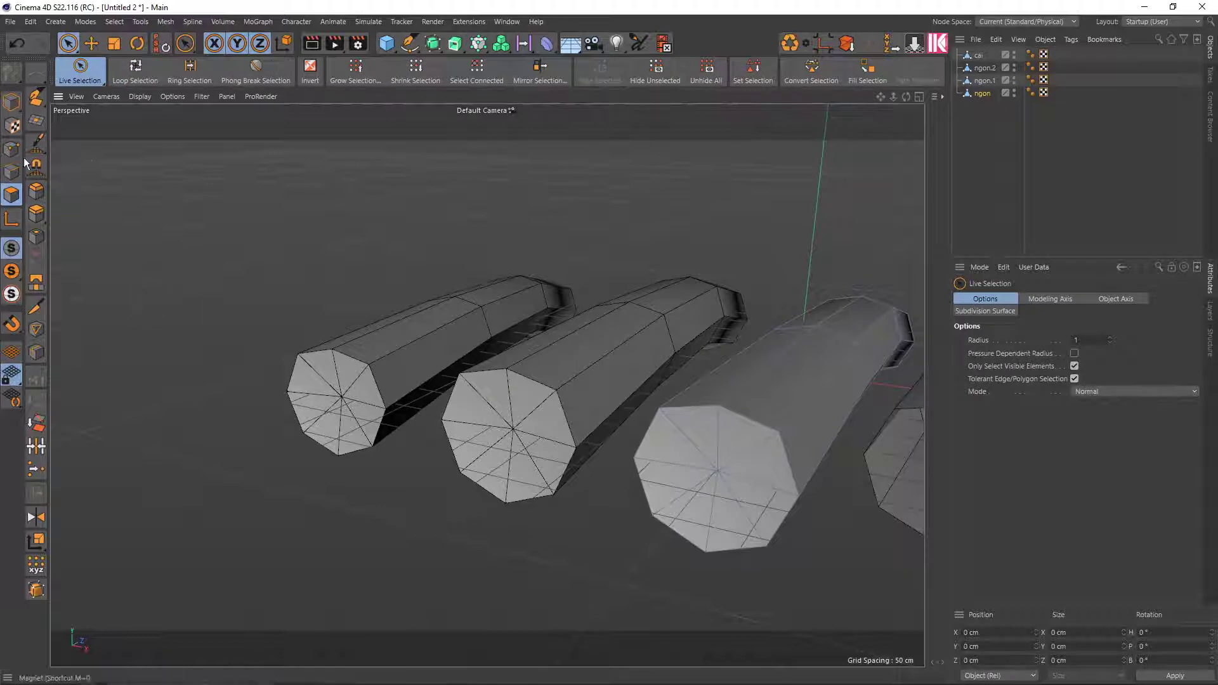
left_click(982, 93)
key("9")
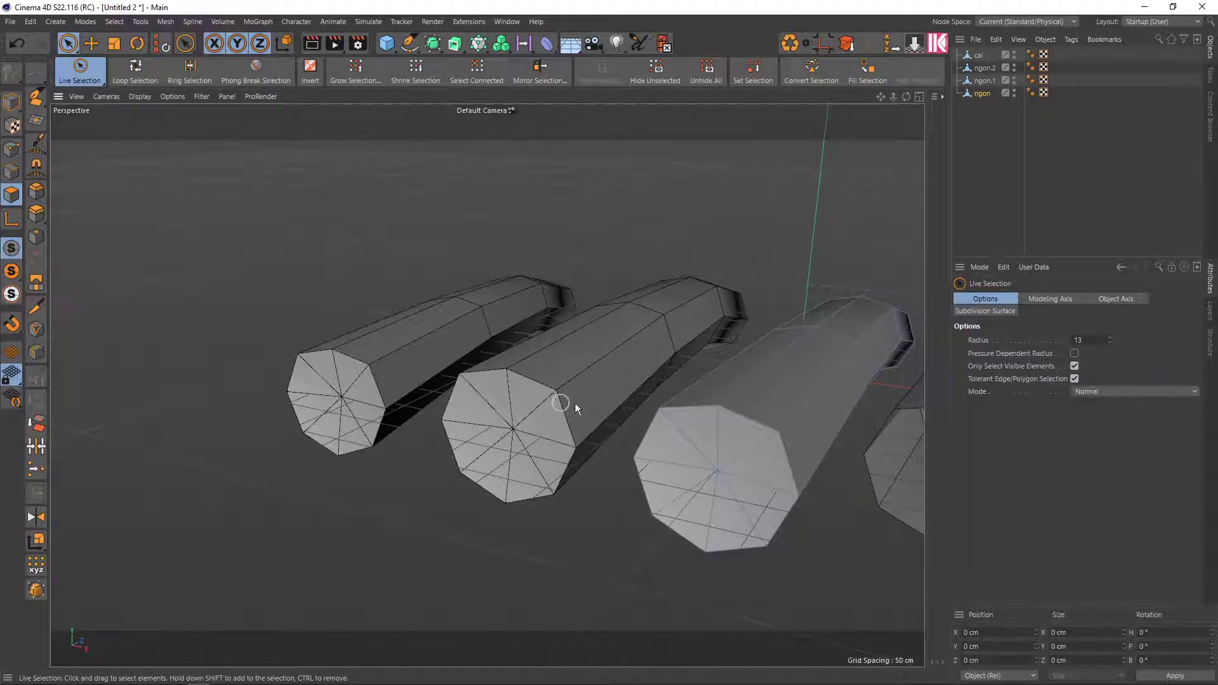
left_click(716, 474)
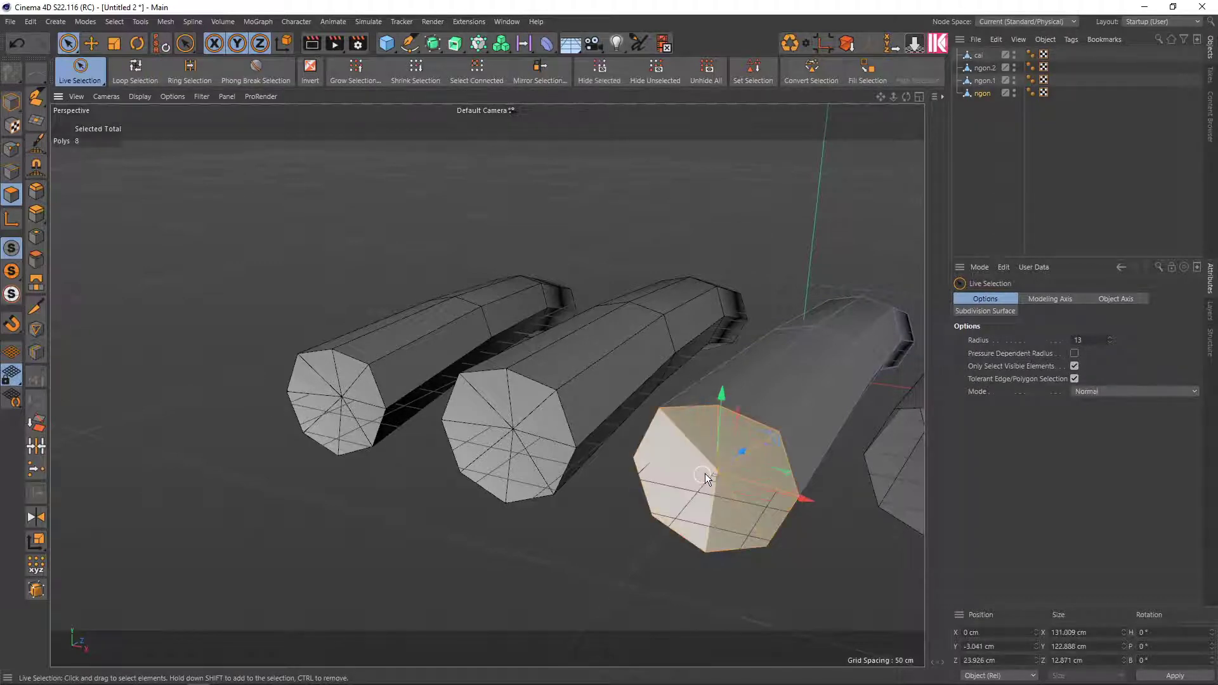
key("ctrl+shift+a")
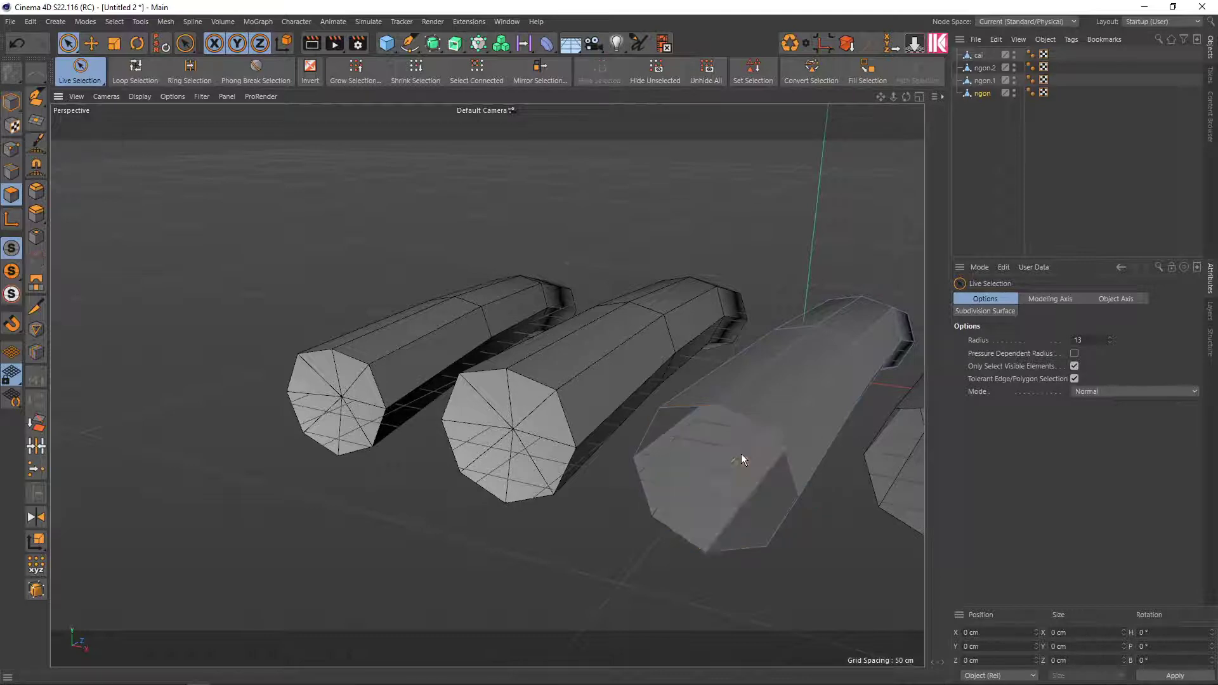
mouse_move(737, 476)
left_mouse_down("alt")
mouse_move(765, 444)
mouse_move(643, 460)
mouse_move(732, 402)
mouse_move(572, 458)
left_mouse_up("alt")
Delete the end-cap polygons of ngon.1 and the left tube, leaving their ends open
left_click(407, 480)
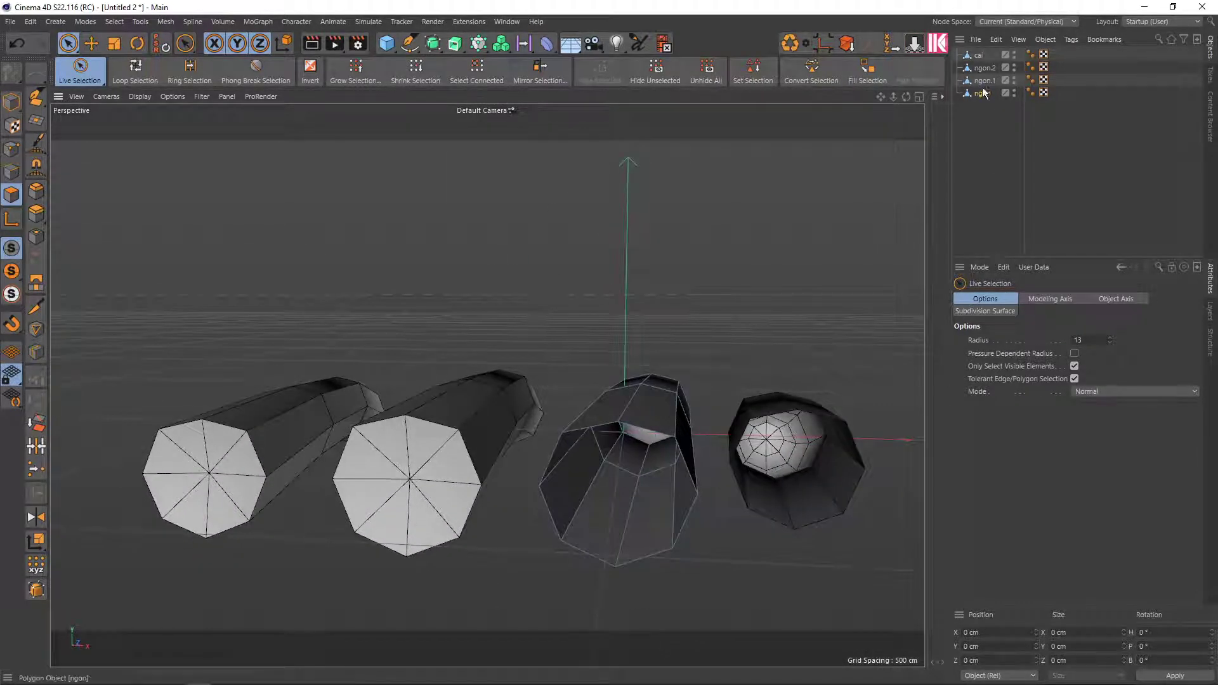
left_click(384, 484)
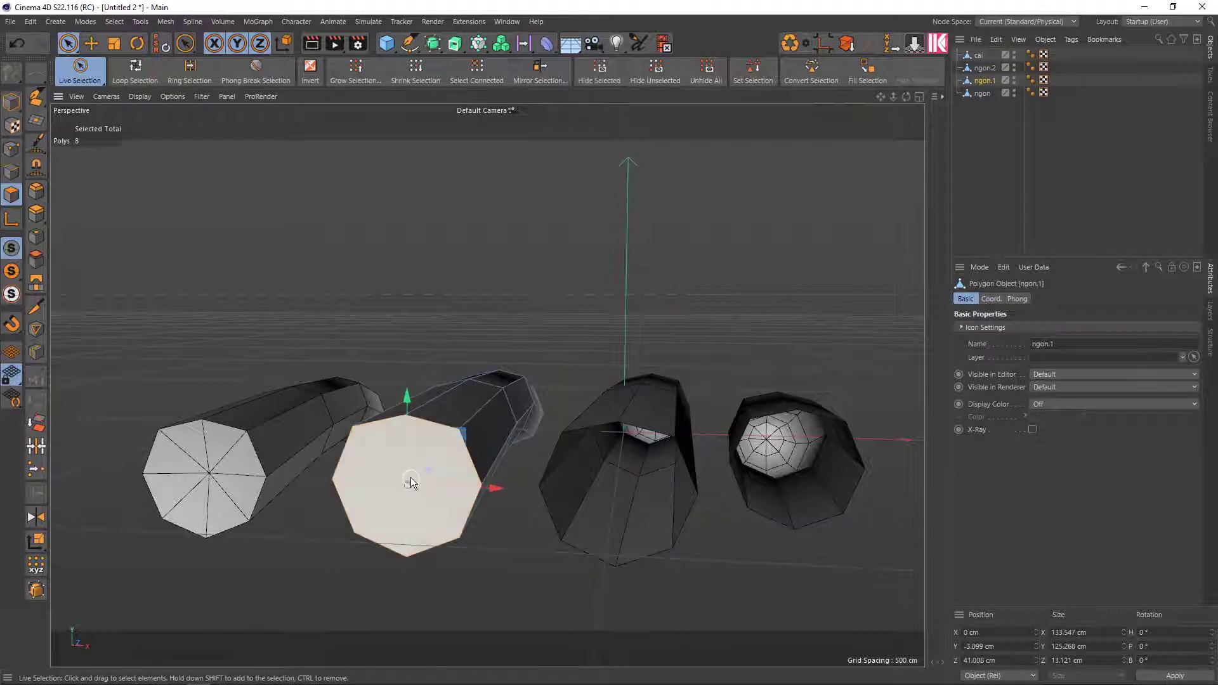
key("Delete")
left_click(272, 438)
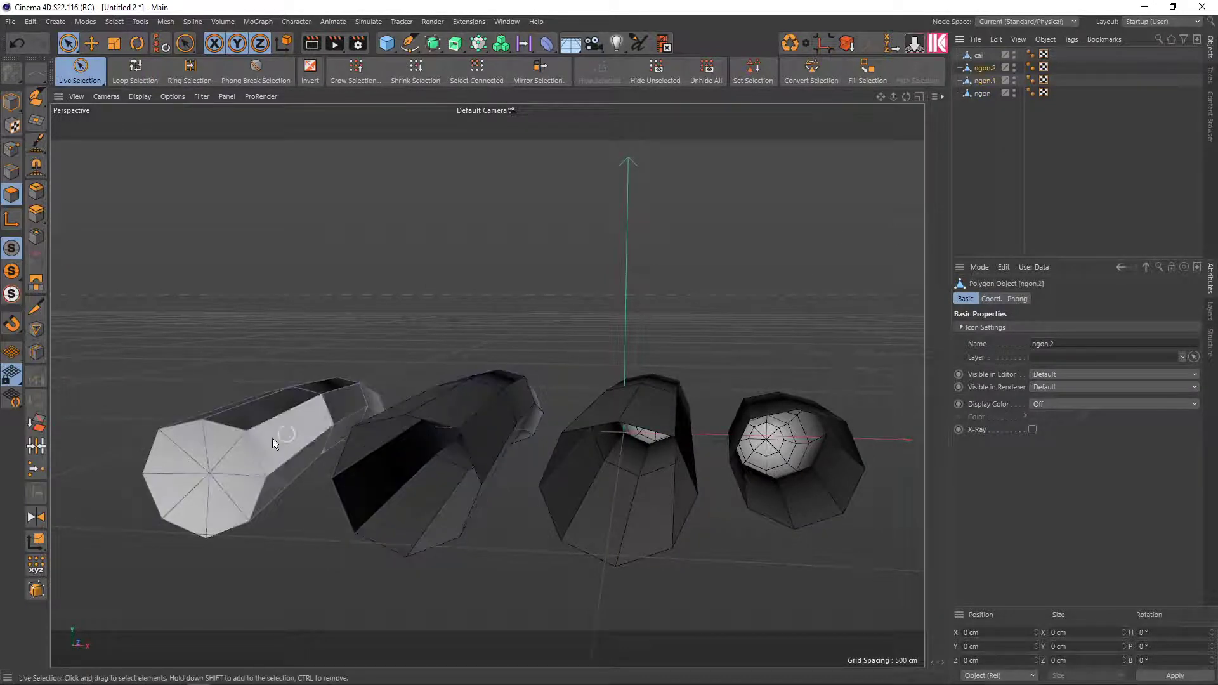
left_click(197, 467)
key("Delete")
mouse_move(230, 481)
left_mouse_down("alt")
mouse_move(353, 468)
mouse_move(592, 484)
mouse_move(557, 499)
mouse_move(664, 484)
mouse_move(446, 509)
mouse_move(433, 473)
mouse_move(489, 390)
mouse_move(498, 503)
mouse_move(853, 185)
left_mouse_up("alt")
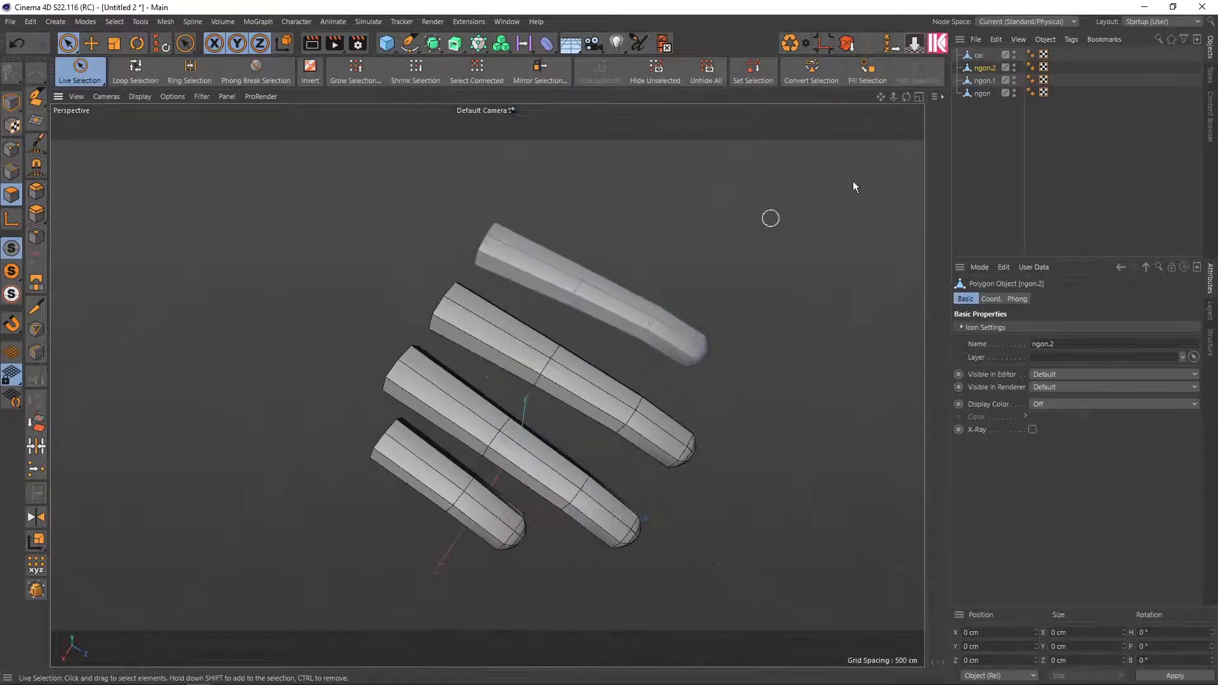
left_click(978, 56)
left_click_drag(477, 444, 434, 503, "alt")
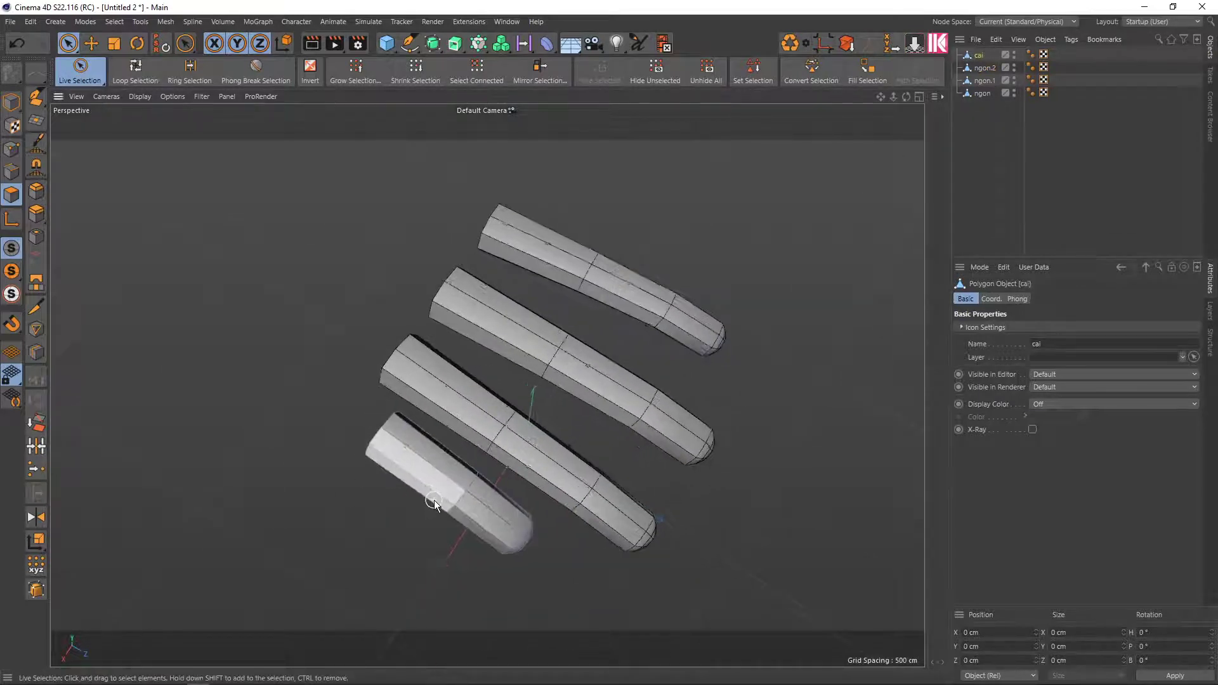
Reposition cai's axis onto the capsule and slide cai further along its length
left_click(11, 101)
key("e")
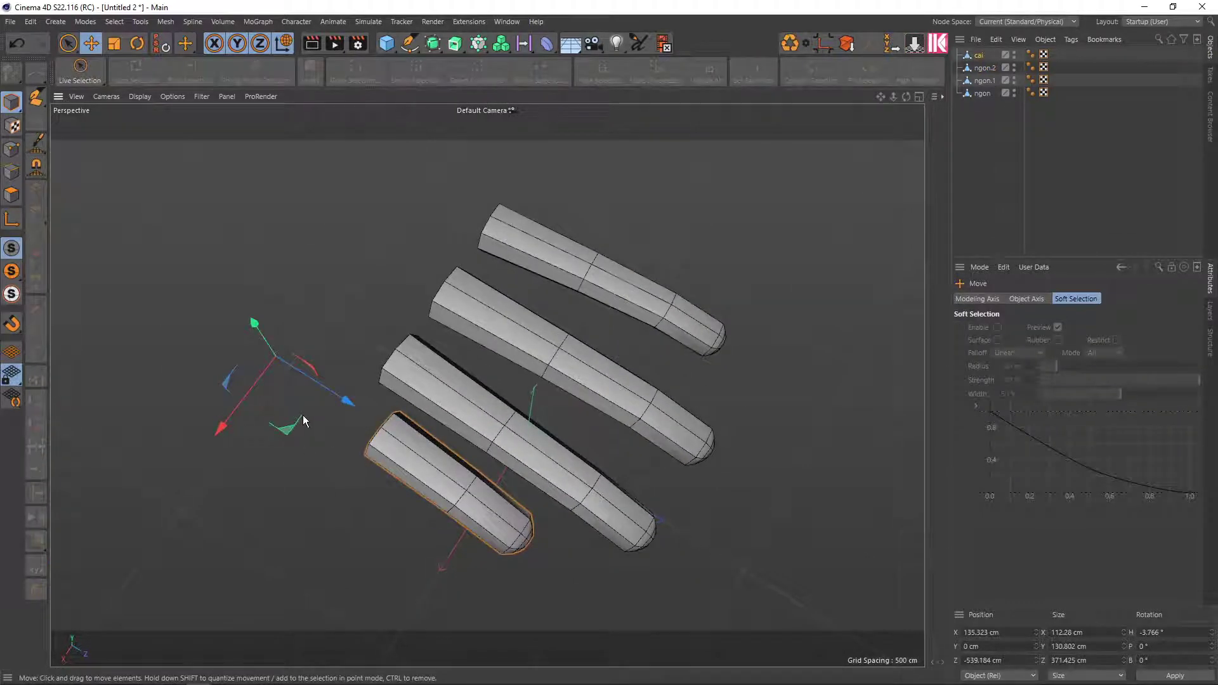
left_click(11, 220)
left_click_drag(323, 387, 437, 451)
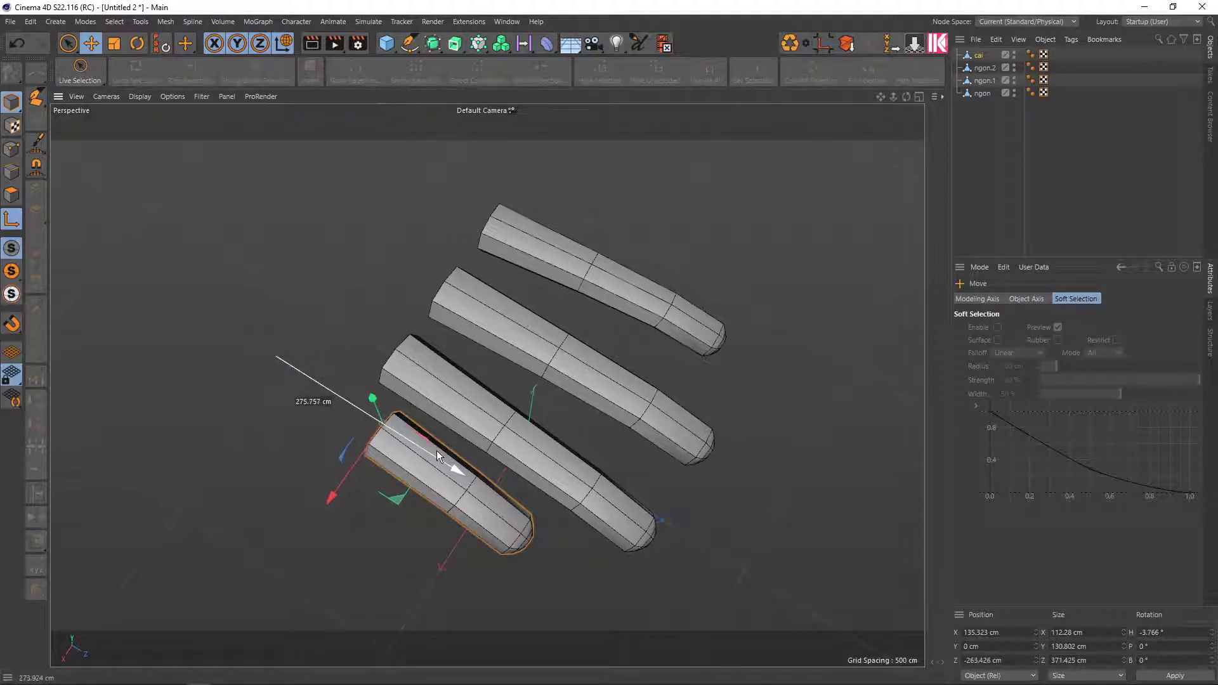
left_click(9, 221)
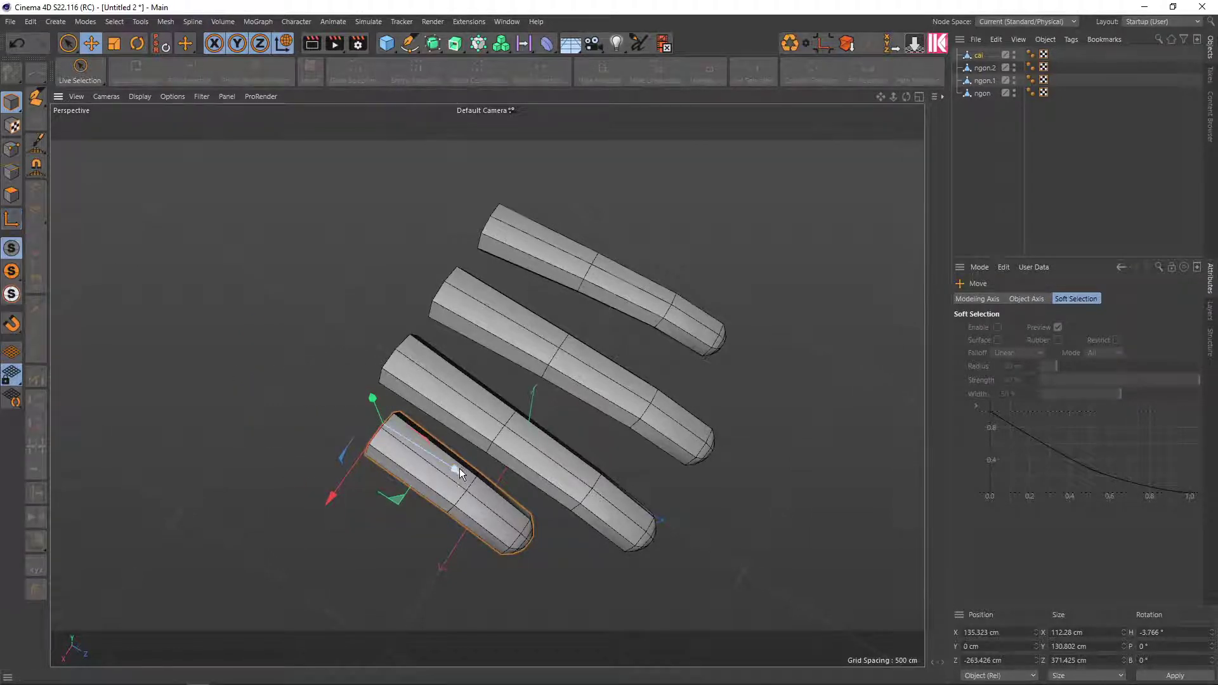
mouse_move(460, 469)
left_mouse_down()
mouse_move(312, 428)
mouse_move(348, 352)
left_mouse_up()
Rotate cai so it tilts away from the three finger tubes
key("r")
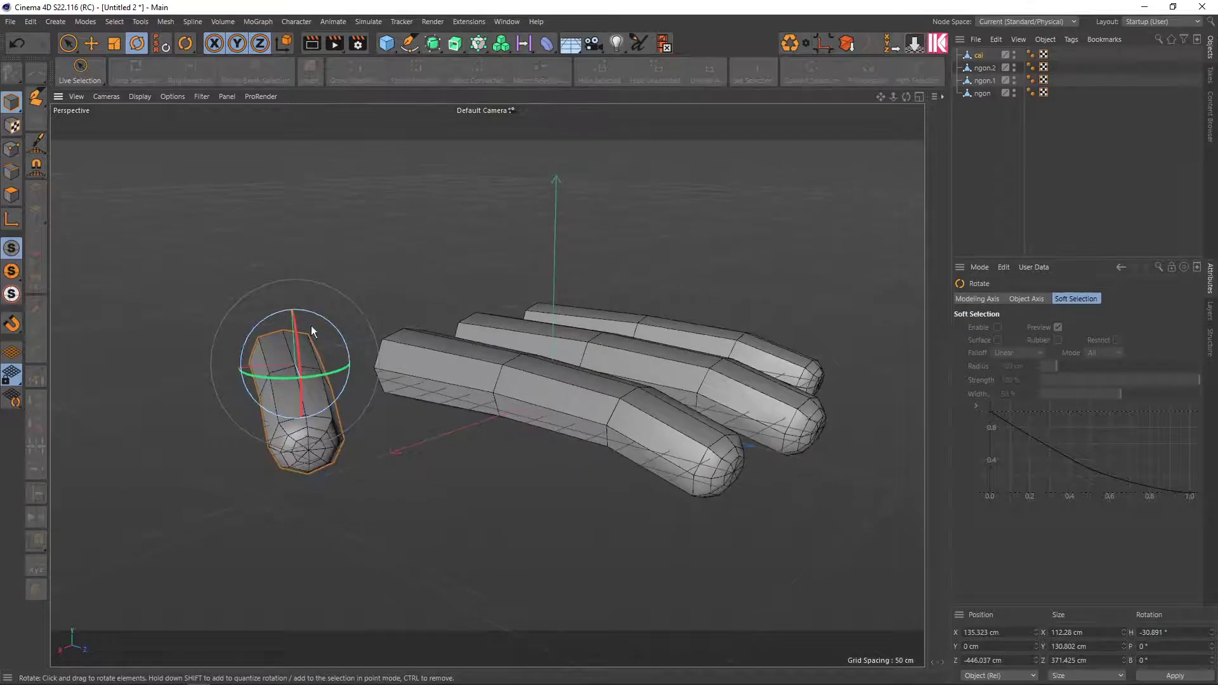
mouse_move(243, 337)
left_mouse_down()
mouse_move(210, 370)
mouse_move(510, 556)
left_mouse_up()
left_click_drag(473, 478, 442, 537, "alt")
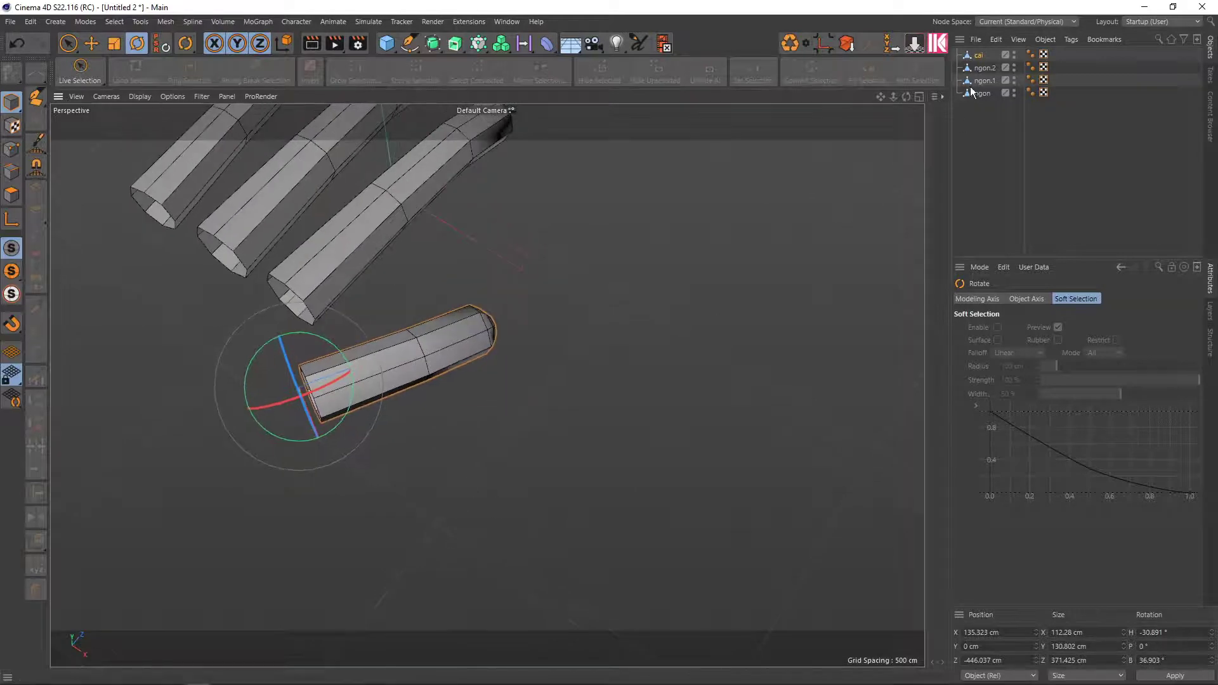
left_click(463, 389)
left_click_drag(458, 451, 350, 483, "alt")
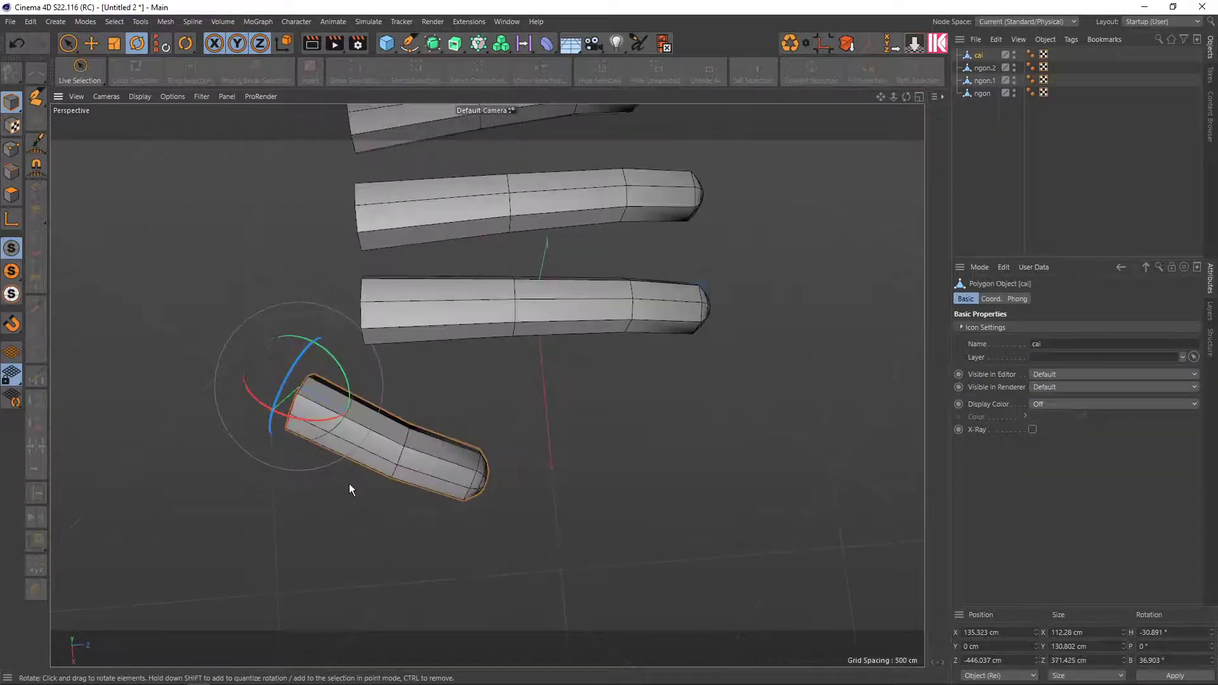
Try shrinking cai slightly, undo the scale, and start saving the scene
key("t")
left_click_drag(279, 393, 258, 224, "alt")
mouse_move(311, 318)
left_mouse_down("alt")
mouse_move(301, 295)
mouse_move(302, 374)
mouse_move(392, 297)
mouse_move(354, 254)
mouse_move(247, 396)
mouse_move(212, 387)
mouse_move(254, 416)
mouse_move(307, 402)
mouse_move(336, 439)
mouse_move(466, 437)
left_mouse_up("alt")
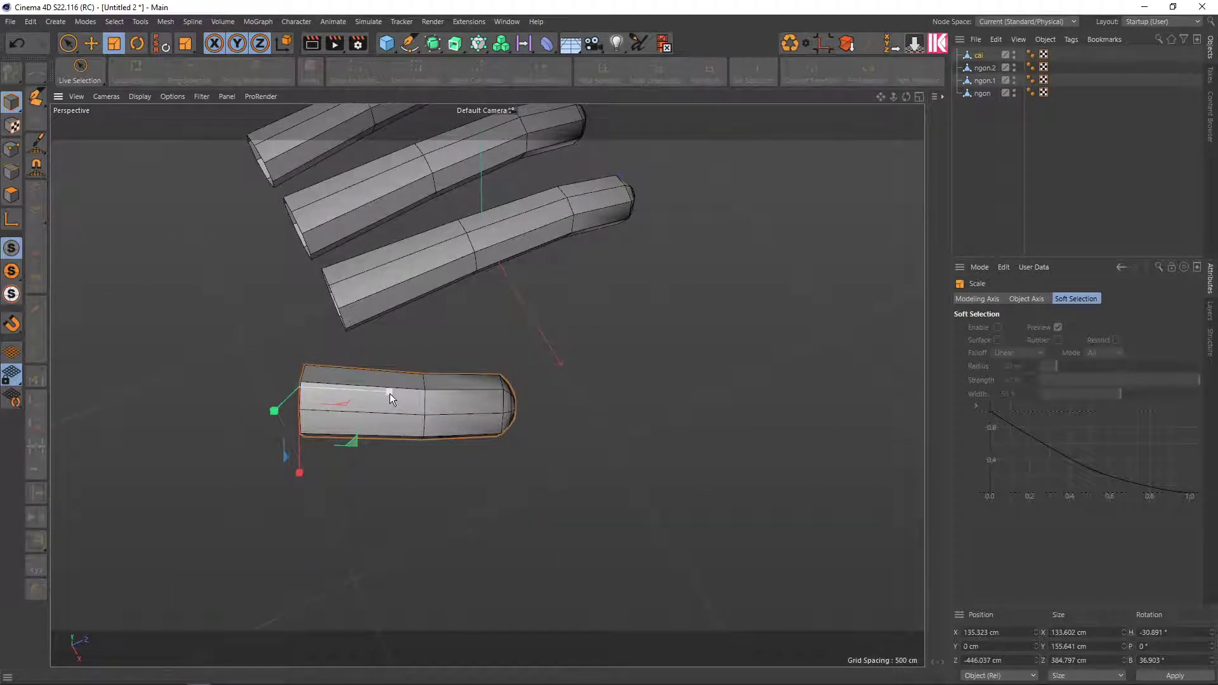
left_click_drag(390, 394, 384, 391)
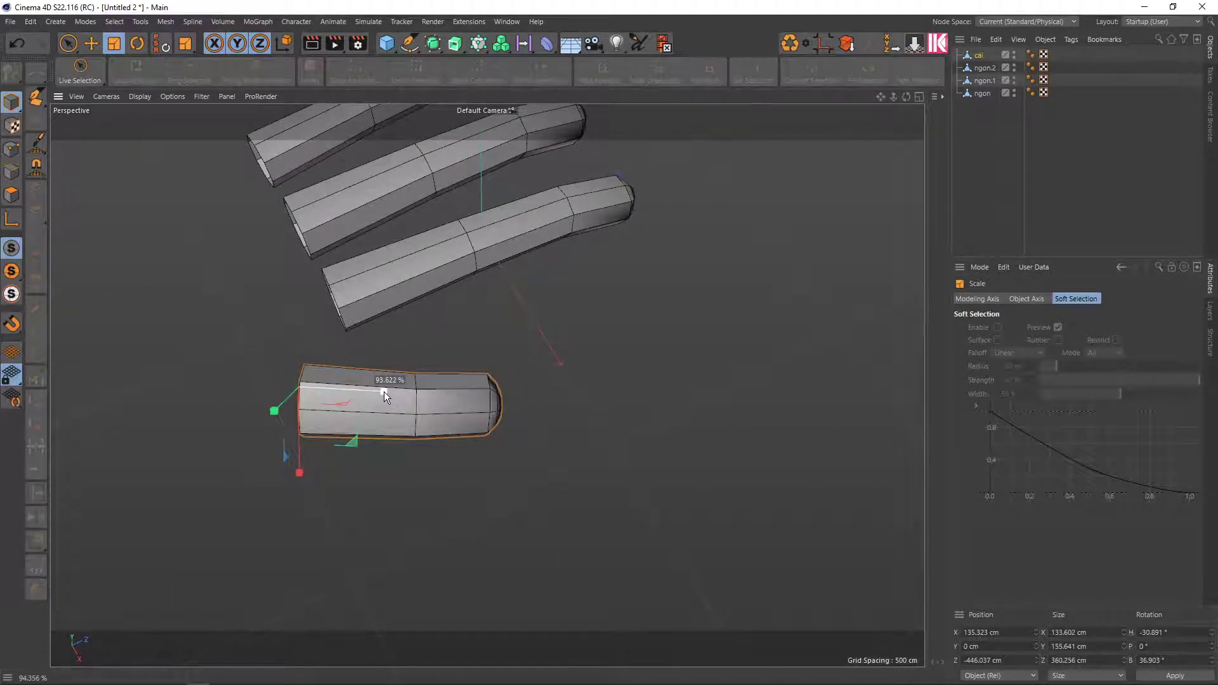
key("ctrl+z")
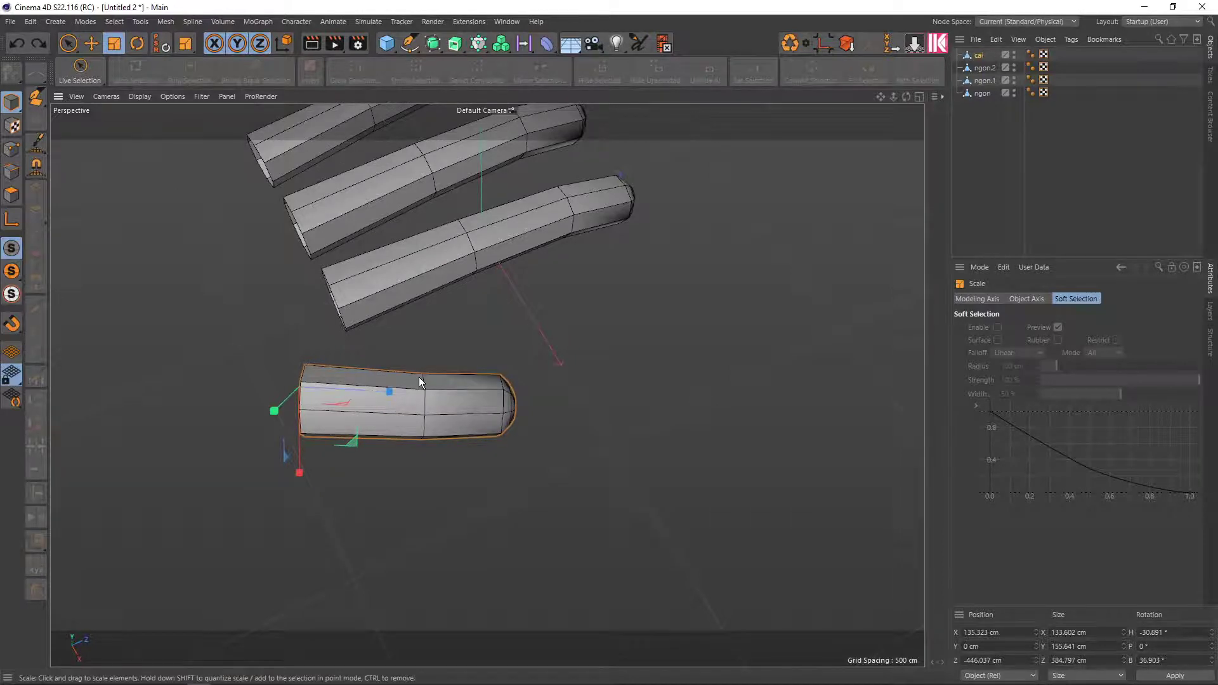
mouse_move(418, 376)
left_mouse_down("alt")
mouse_move(452, 445)
mouse_move(574, 321)
mouse_move(637, 297)
mouse_move(277, 400)
mouse_move(221, 327)
mouse_move(346, 385)
left_mouse_up("alt")
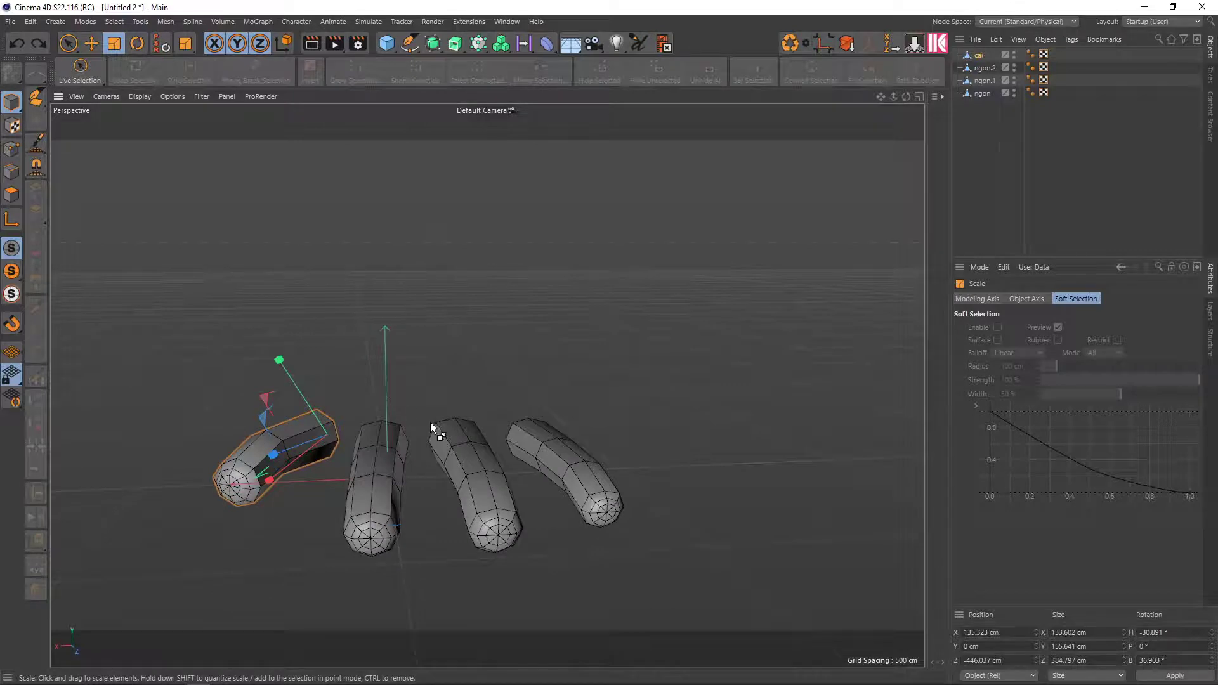
key("ctrl+s")
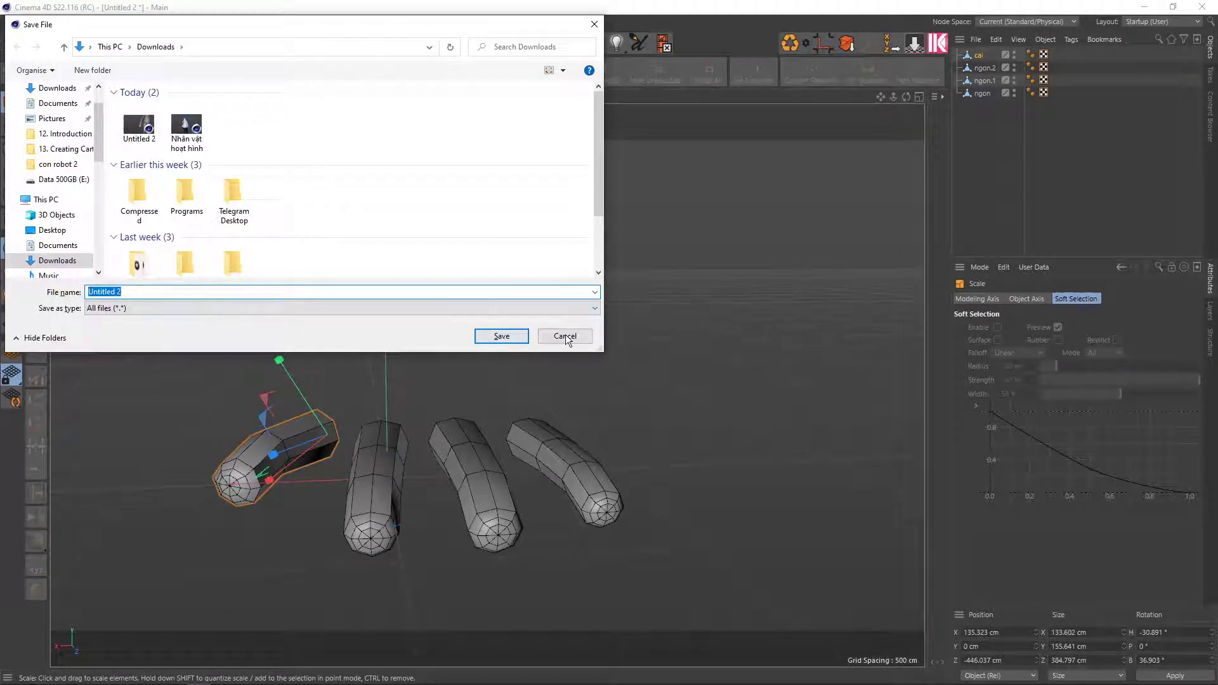
Cancel the save dialog and scale cai, ngon, ngon.1 and ngon.2 up together
left_click(565, 336)
mouse_move(459, 425)
left_mouse_down("alt")
mouse_move(365, 371)
mouse_move(422, 321)
left_mouse_up("alt")
scroll(373, 374, "up", 3)
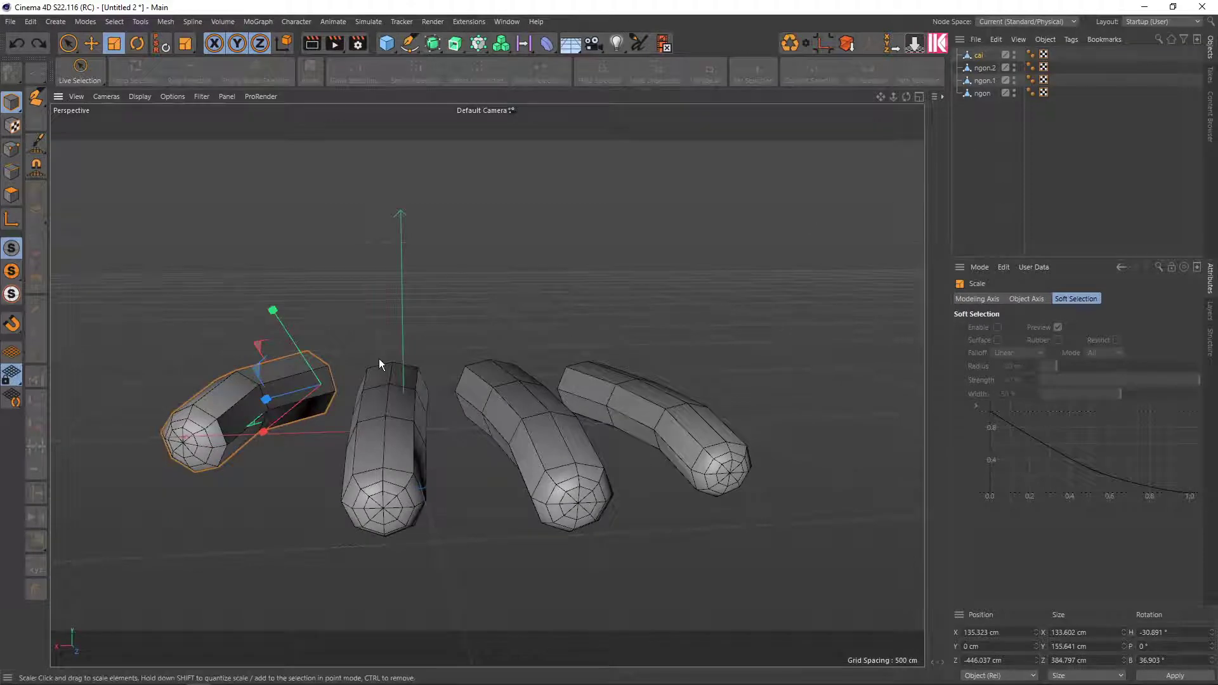
mouse_move(379, 358)
left_mouse_down("alt")
mouse_move(438, 448)
mouse_move(351, 366)
mouse_move(431, 365)
left_mouse_up("alt")
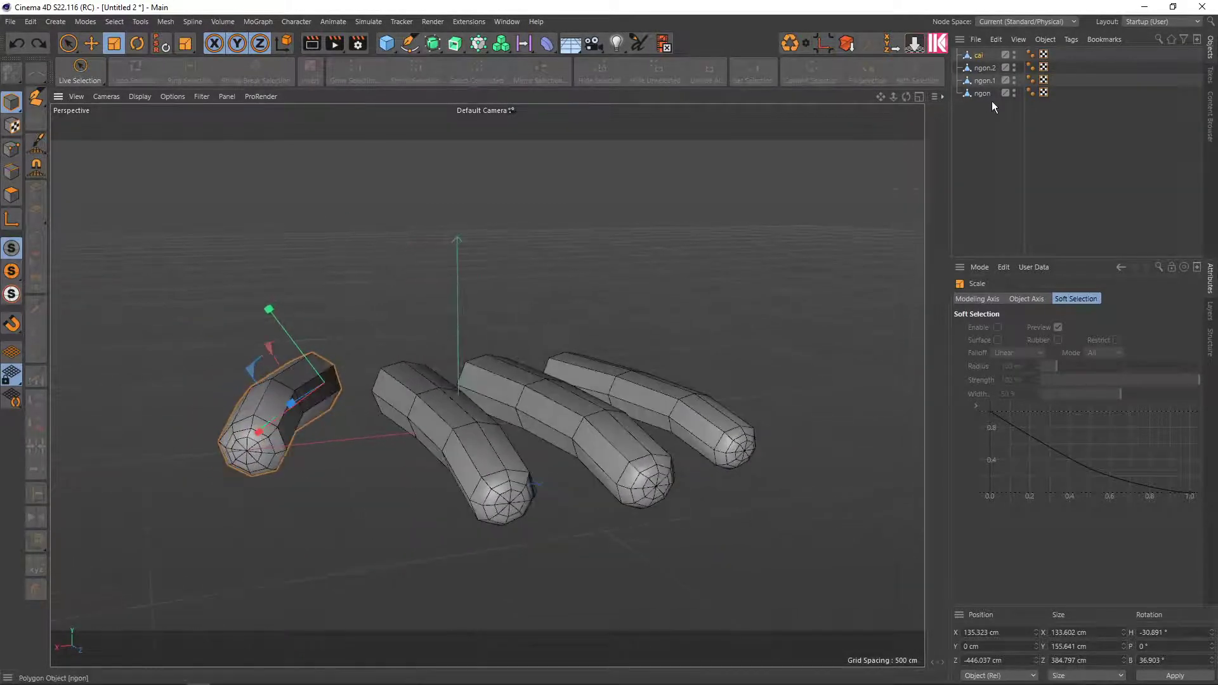
left_click_drag(988, 116, 970, 54)
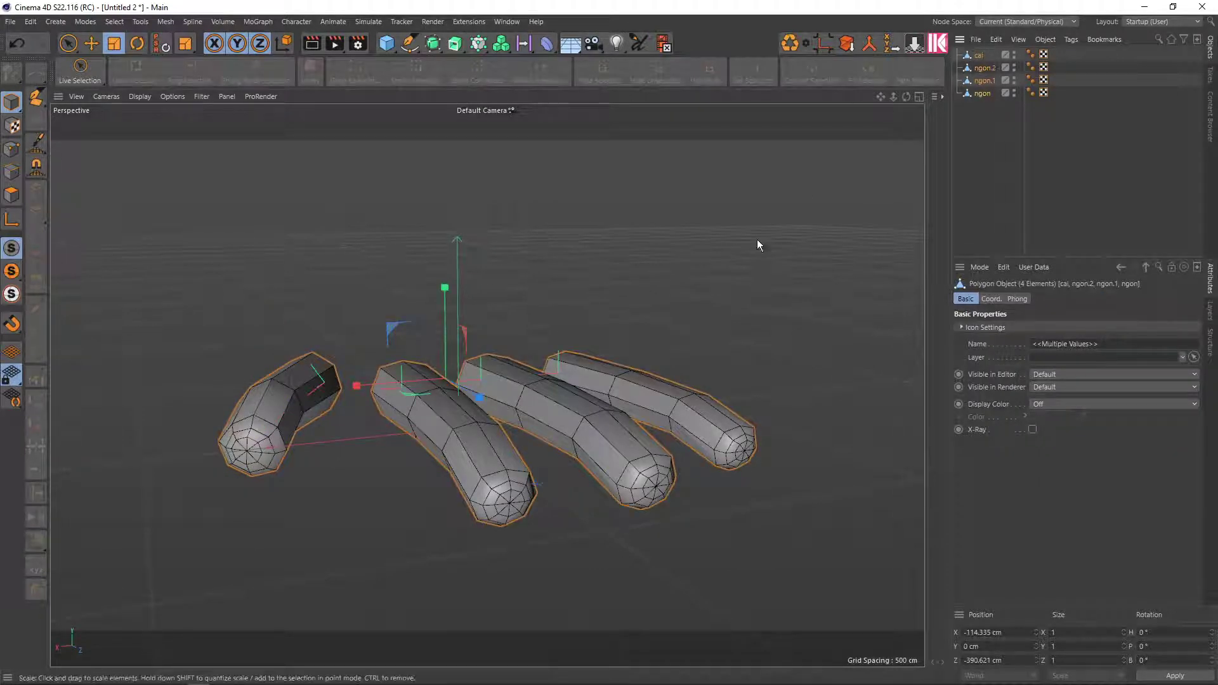
left_click_drag(454, 331, 528, 305)
left_click(529, 306)
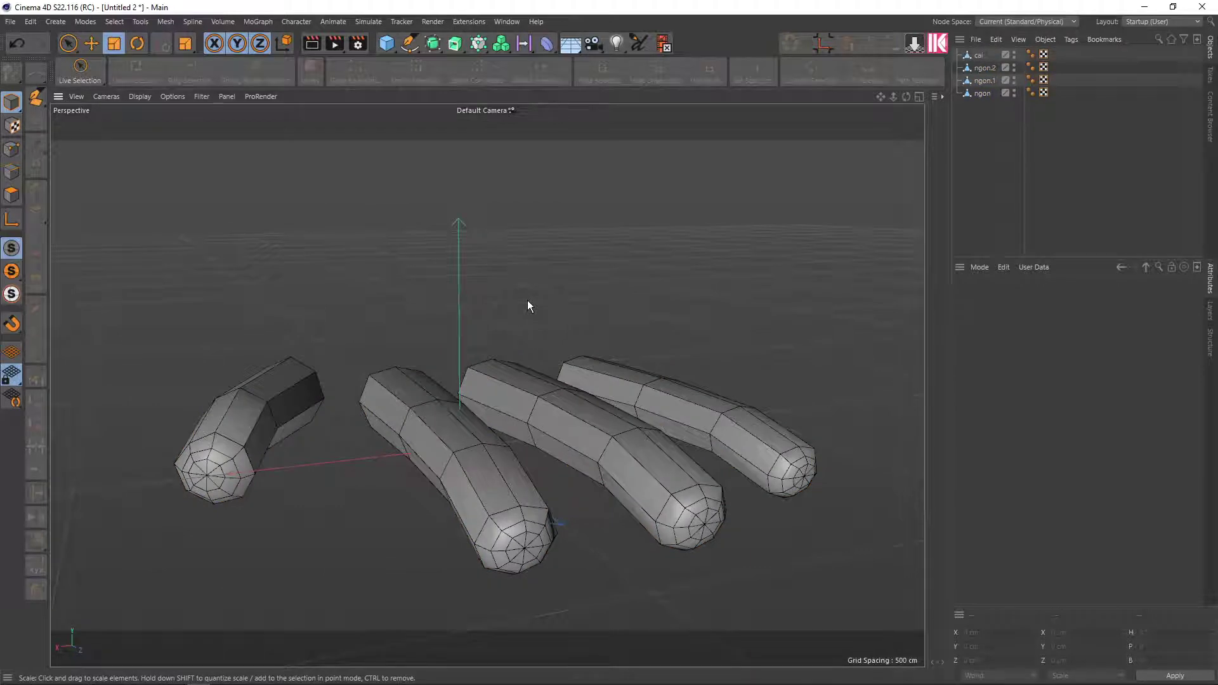
Switch ngon to Points mode, inspect the pieces, and reselect all four hand pieces
scroll(460, 329, "up", 2)
scroll(459, 346, "up", 2)
scroll(471, 294, "up", 2)
scroll(382, 297, "up", 2)
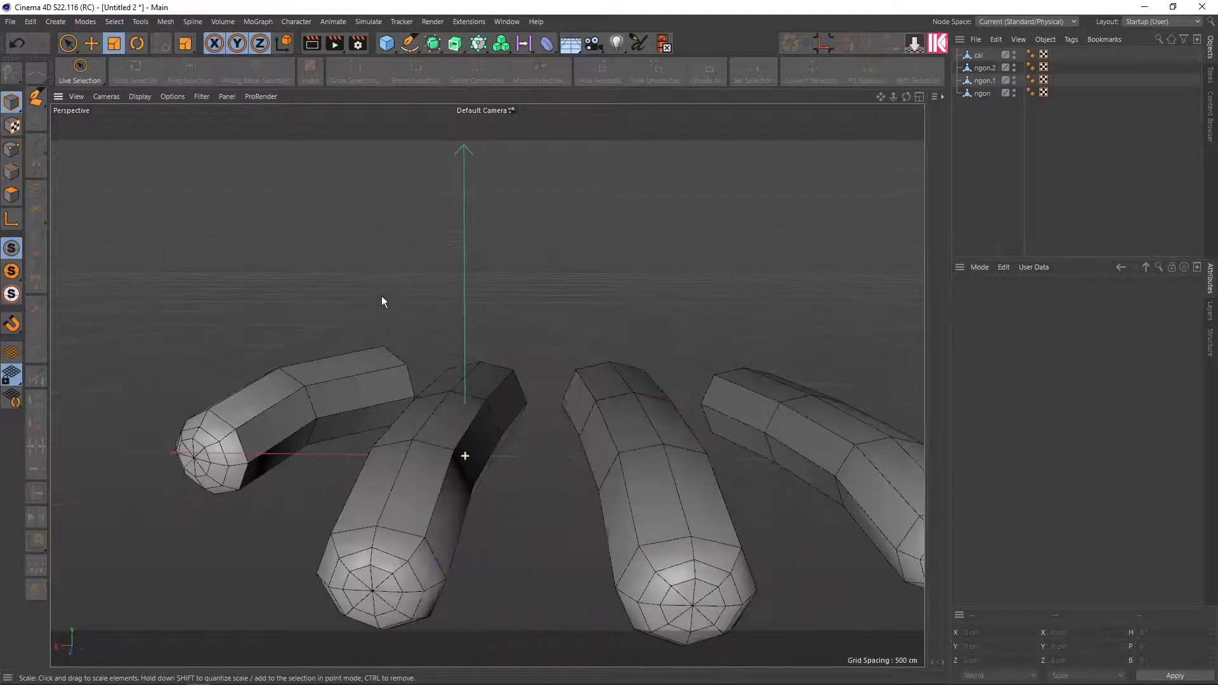
mouse_move(382, 296)
left_mouse_down("alt")
mouse_move(382, 280)
mouse_move(364, 285)
mouse_move(405, 310)
mouse_move(410, 366)
mouse_move(420, 340)
mouse_move(408, 327)
left_mouse_up("alt")
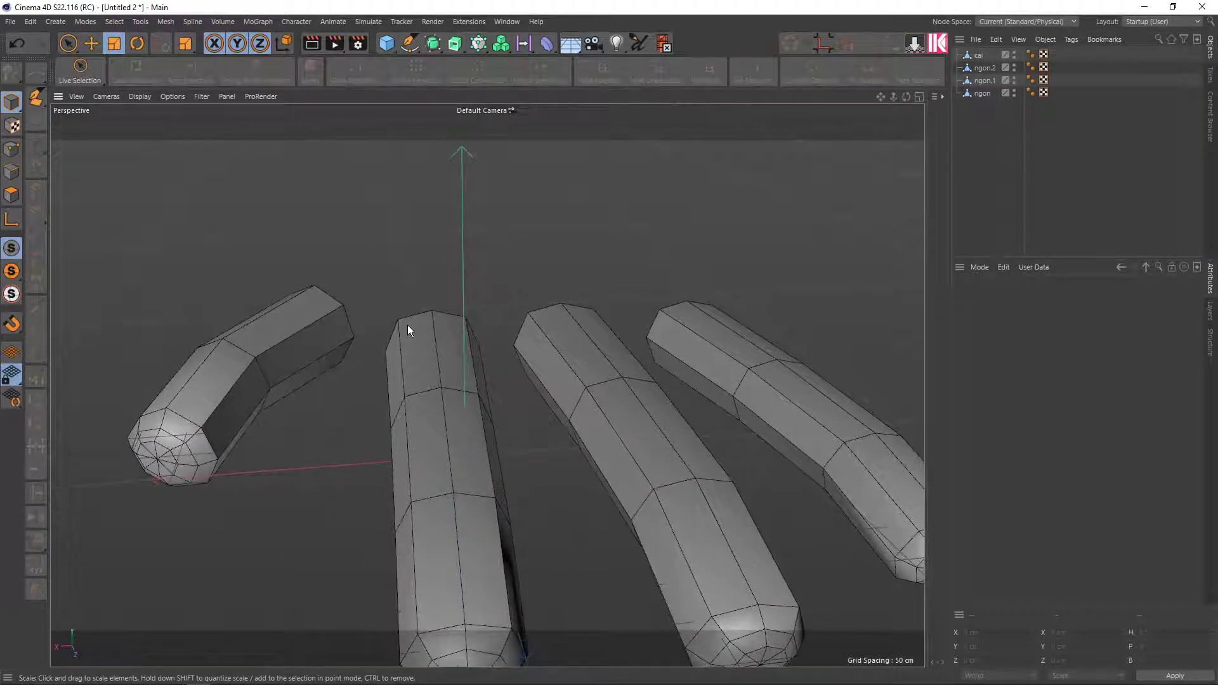
mouse_move(407, 325)
right_mouse_down("alt")
mouse_move(452, 379)
mouse_move(704, 139)
mouse_move(961, 96)
right_mouse_up("alt")
left_click(982, 94)
scroll(473, 295, "up", 1)
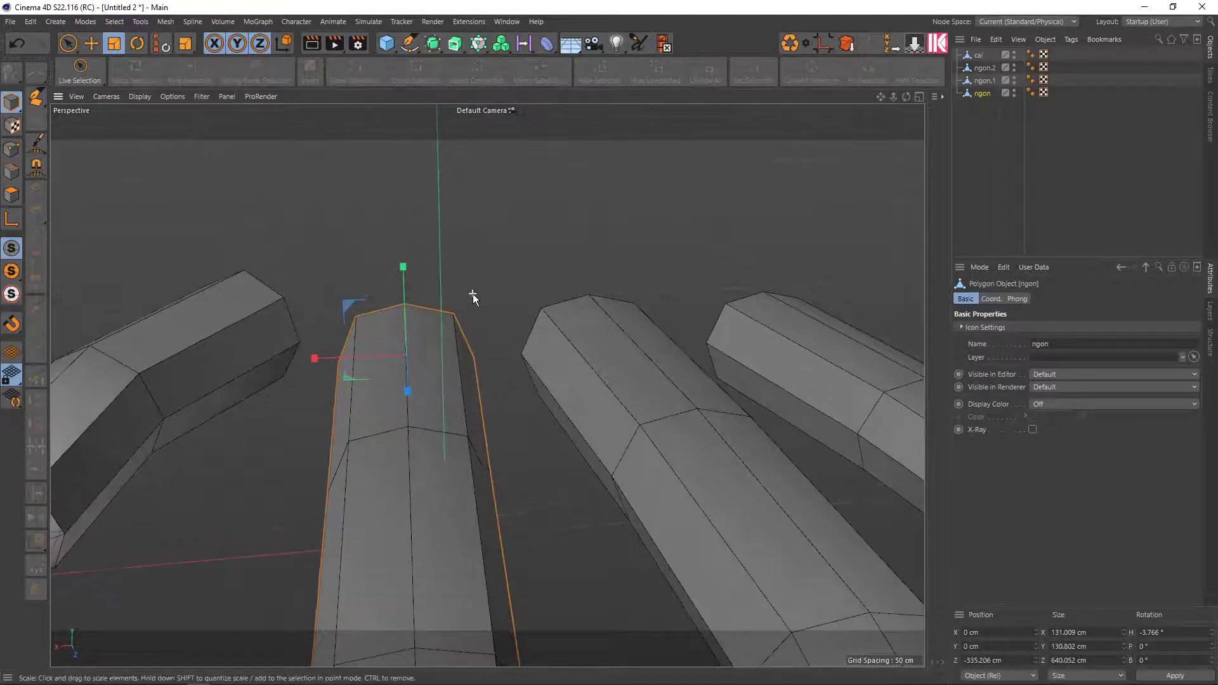
left_click(13, 151)
left_click_drag(447, 316, 433, 296, "alt")
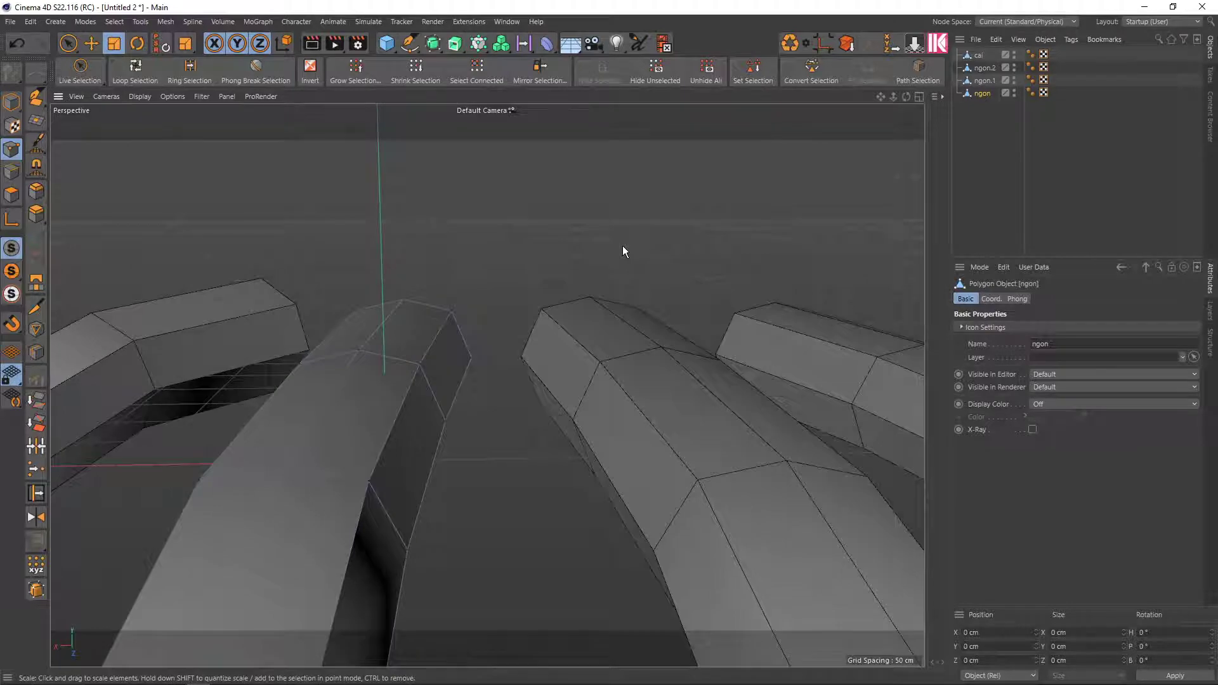
right_click_drag(622, 245, 554, 296, "alt")
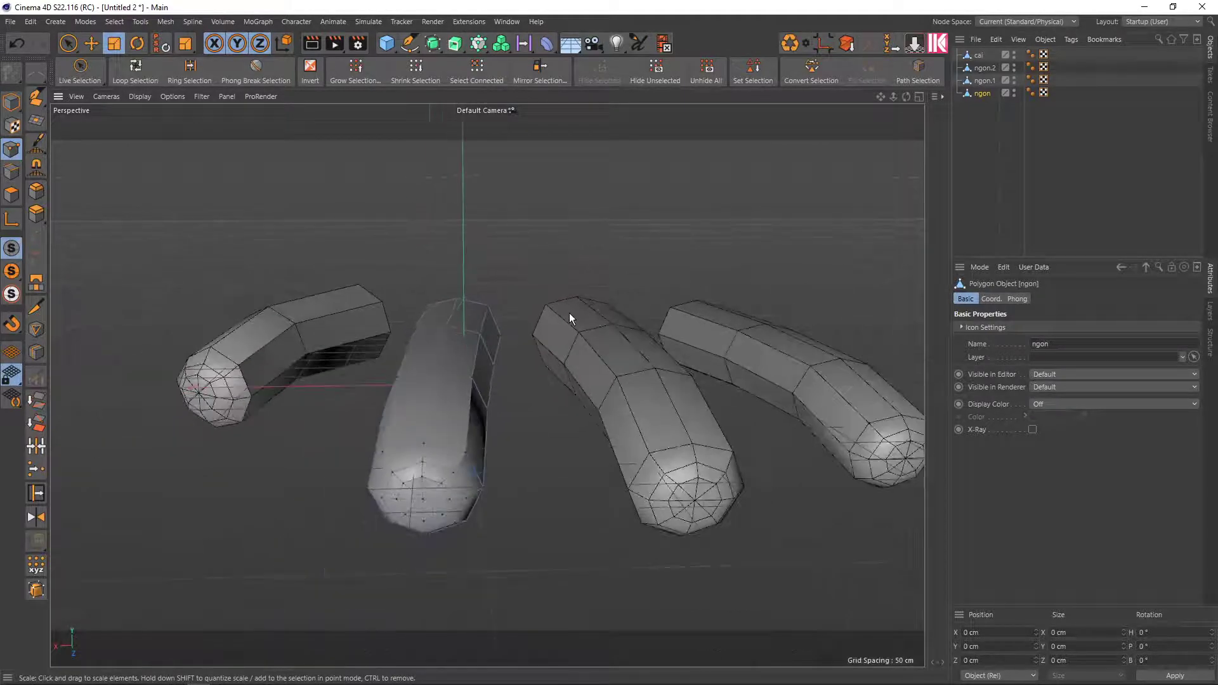
mouse_move(569, 313)
left_mouse_down("alt")
mouse_move(631, 446)
mouse_move(625, 435)
mouse_move(646, 423)
mouse_move(641, 366)
mouse_move(661, 418)
mouse_move(665, 397)
left_mouse_up("alt")
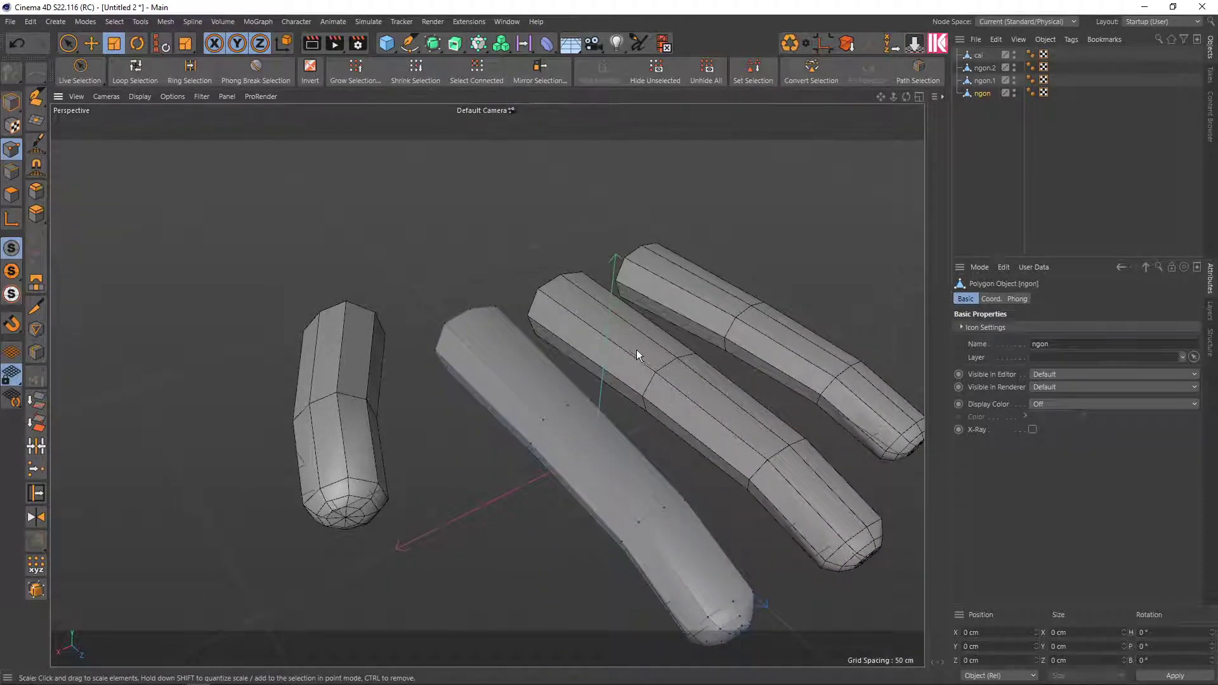
left_click_drag(979, 83, 964, 44)
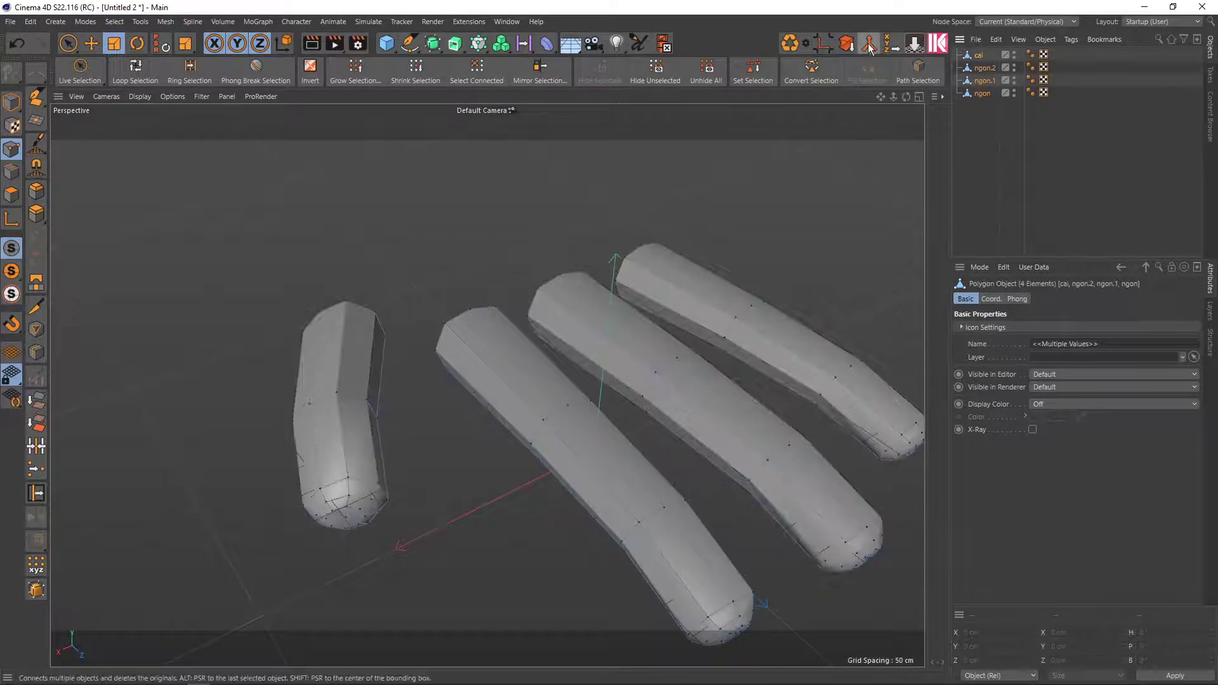
Connect the four tubes with Connect Objects + Delete and rename the result 'ngon tay'
left_click(869, 49)
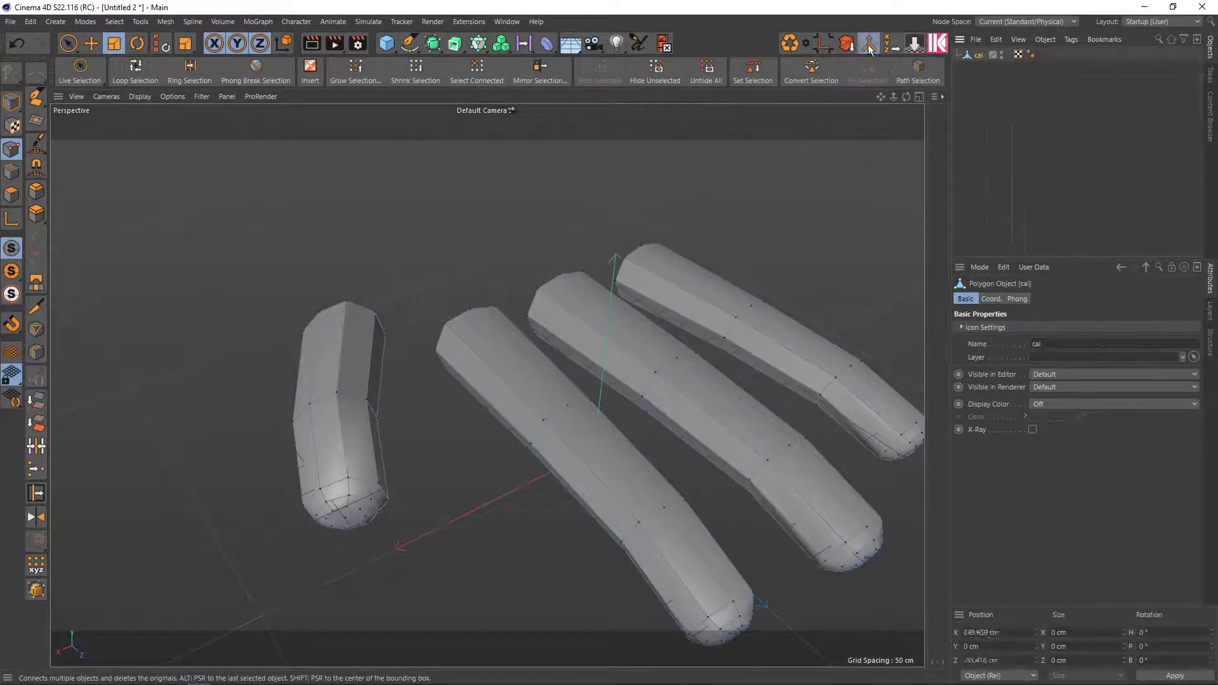
double_click(979, 56)
type("on tay")
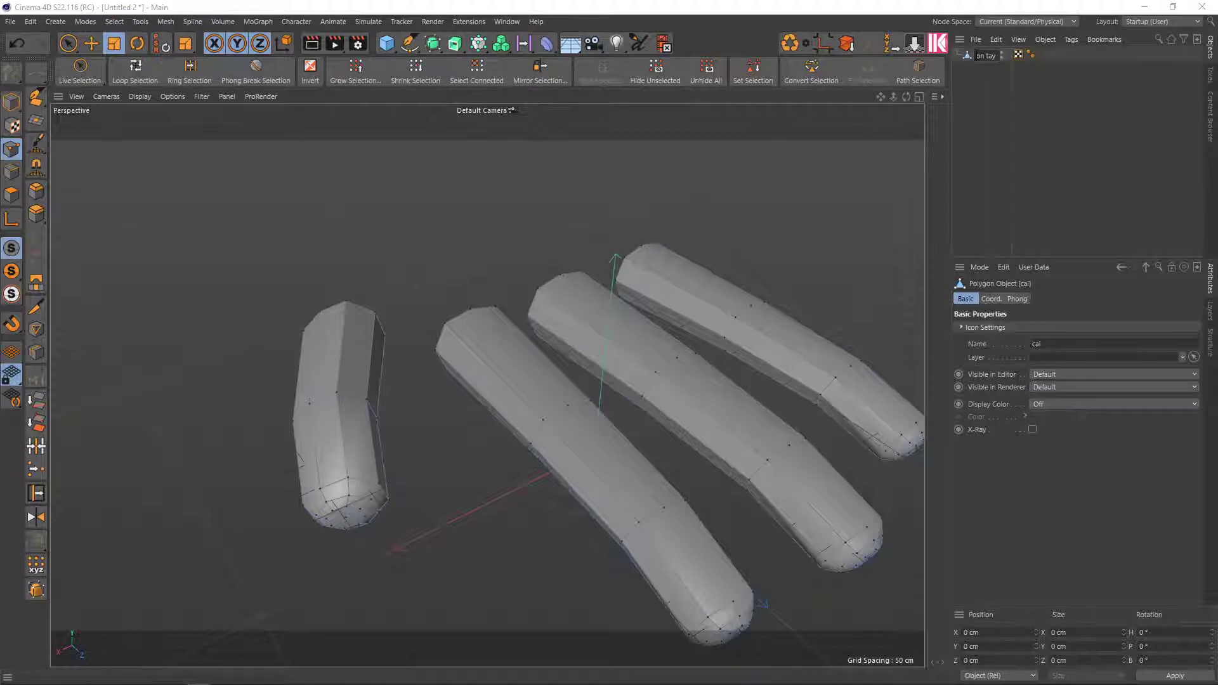
key("Return")
mouse_move(704, 320)
left_mouse_down("alt")
mouse_move(447, 264)
mouse_move(422, 324)
mouse_move(412, 283)
mouse_move(401, 288)
left_mouse_up("alt")
scroll(419, 260, "up", 5)
scroll(424, 262, "up", 3)
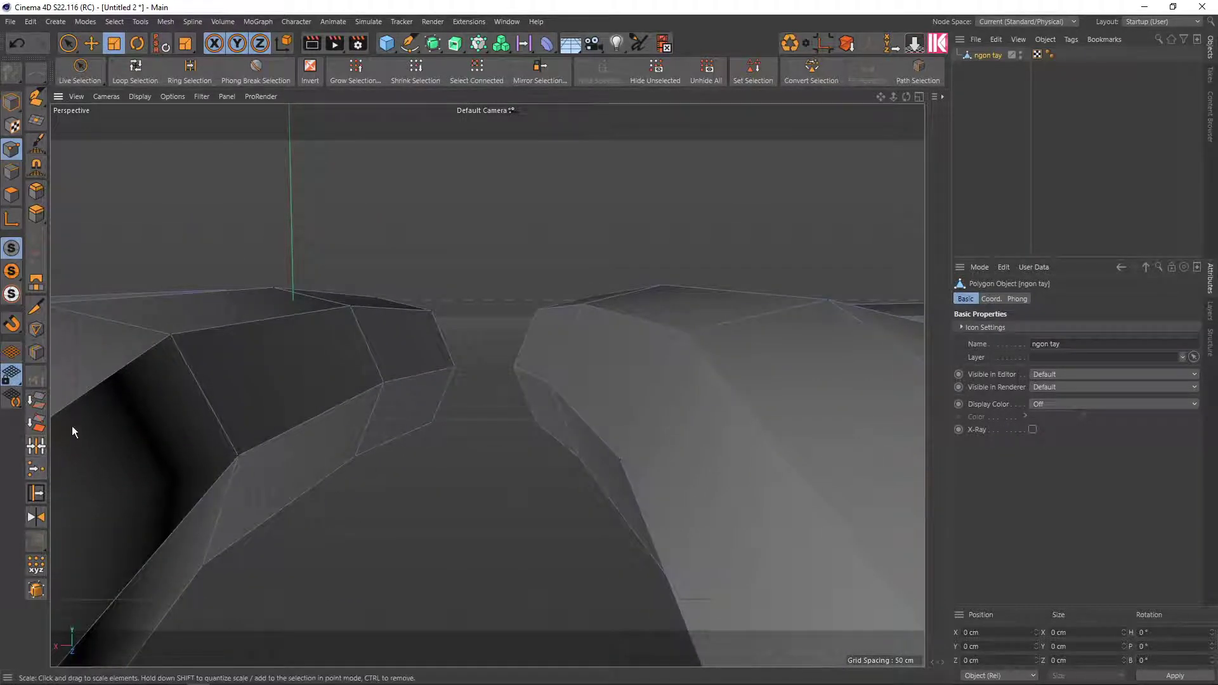
Weld a facing pair of points on two neighbouring tubes together at their midpoint
key("9")
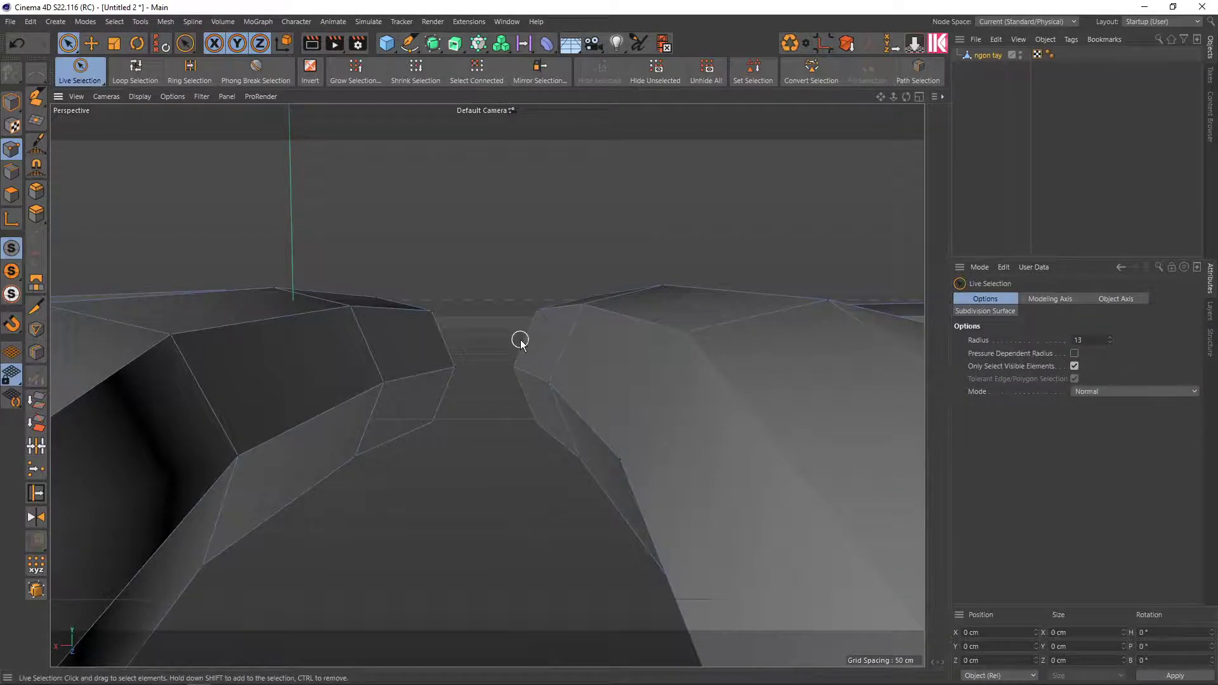
left_click_drag(456, 389, 457, 367, "alt")
left_click(453, 369)
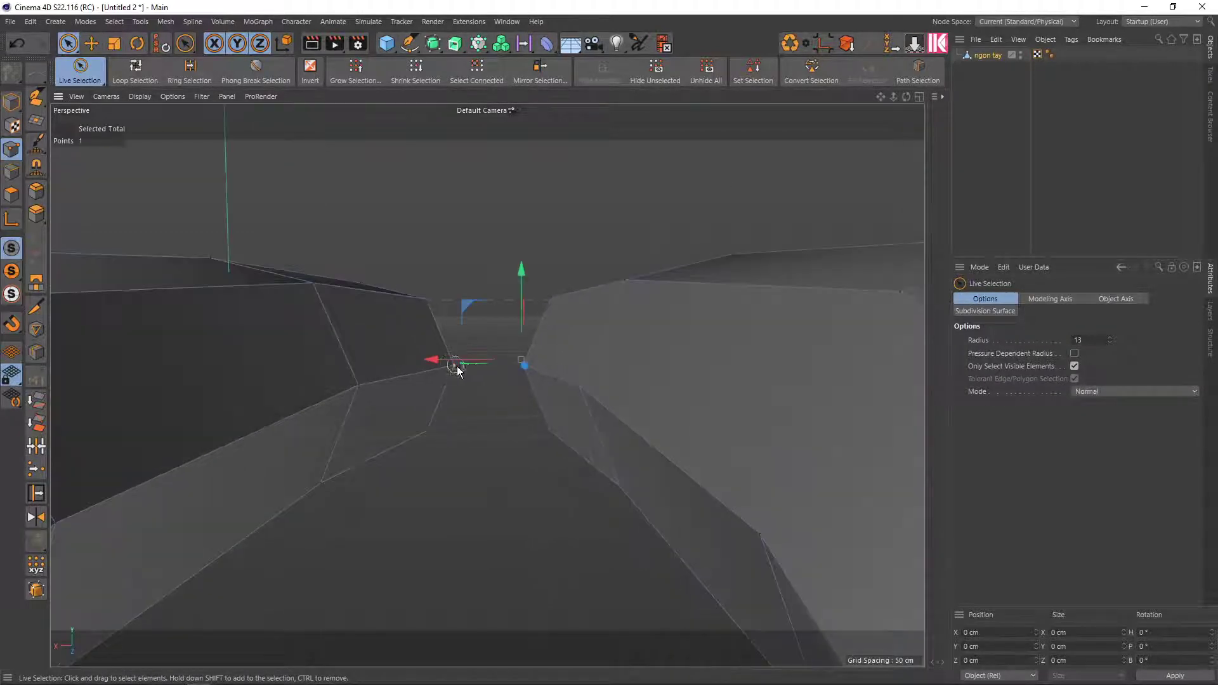
left_click(523, 367, "shift")
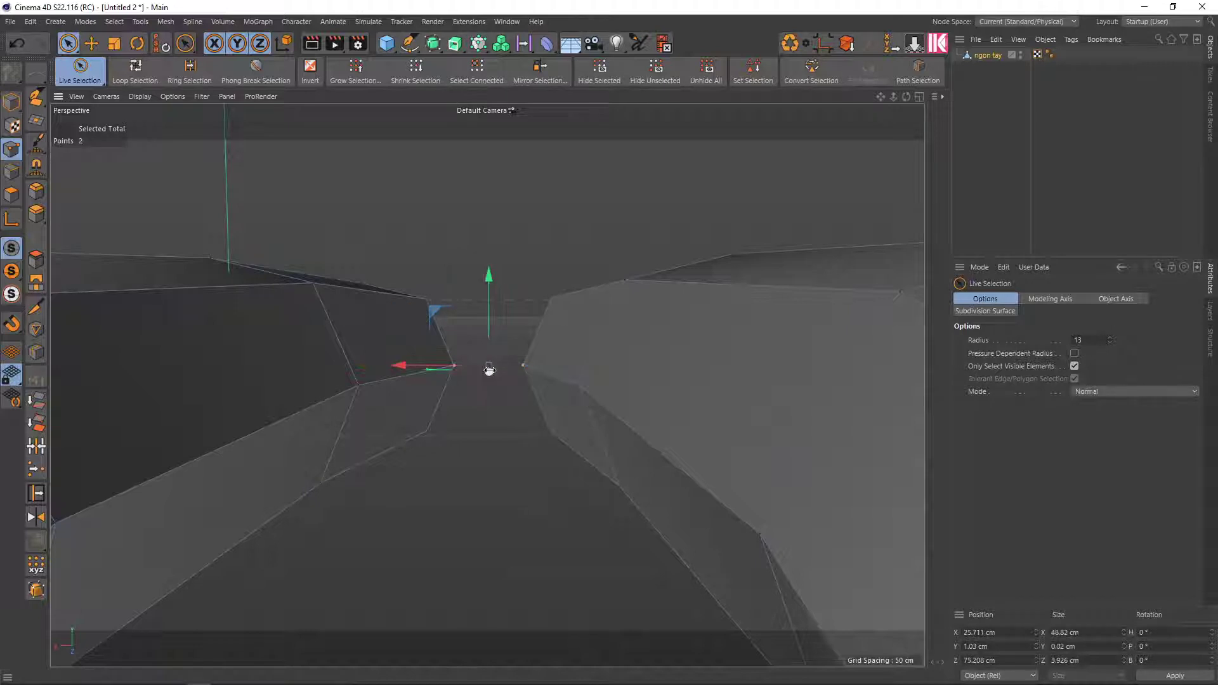
left_click(37, 470)
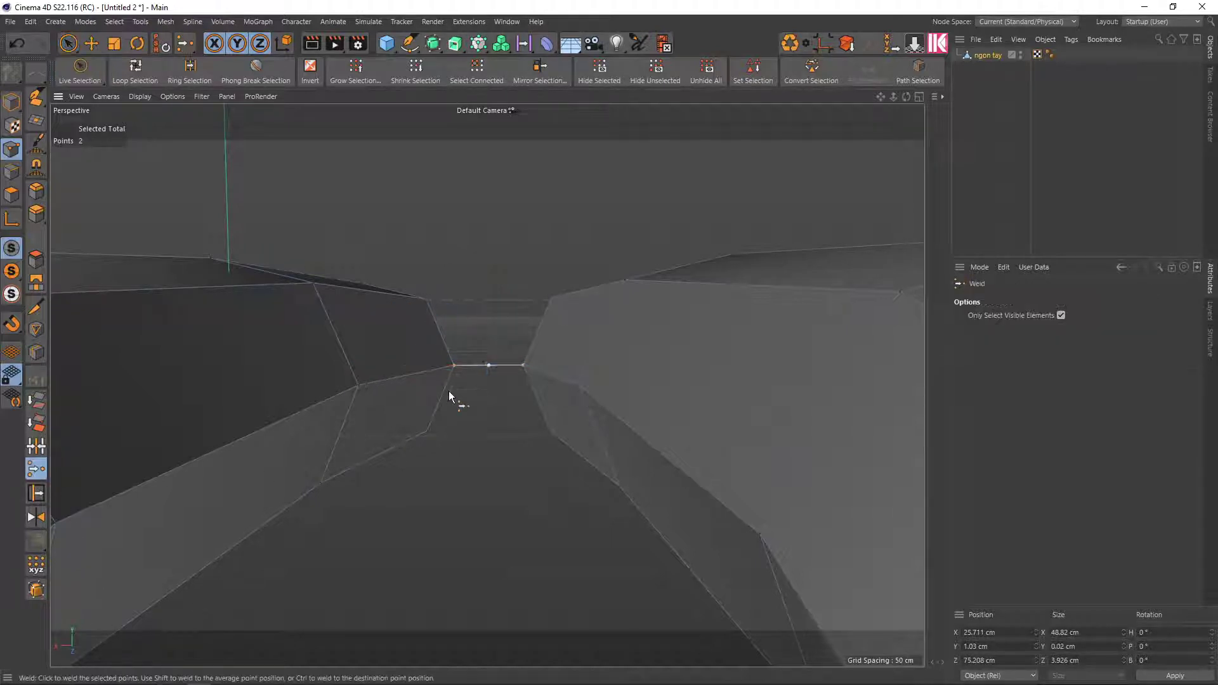
left_click(492, 366)
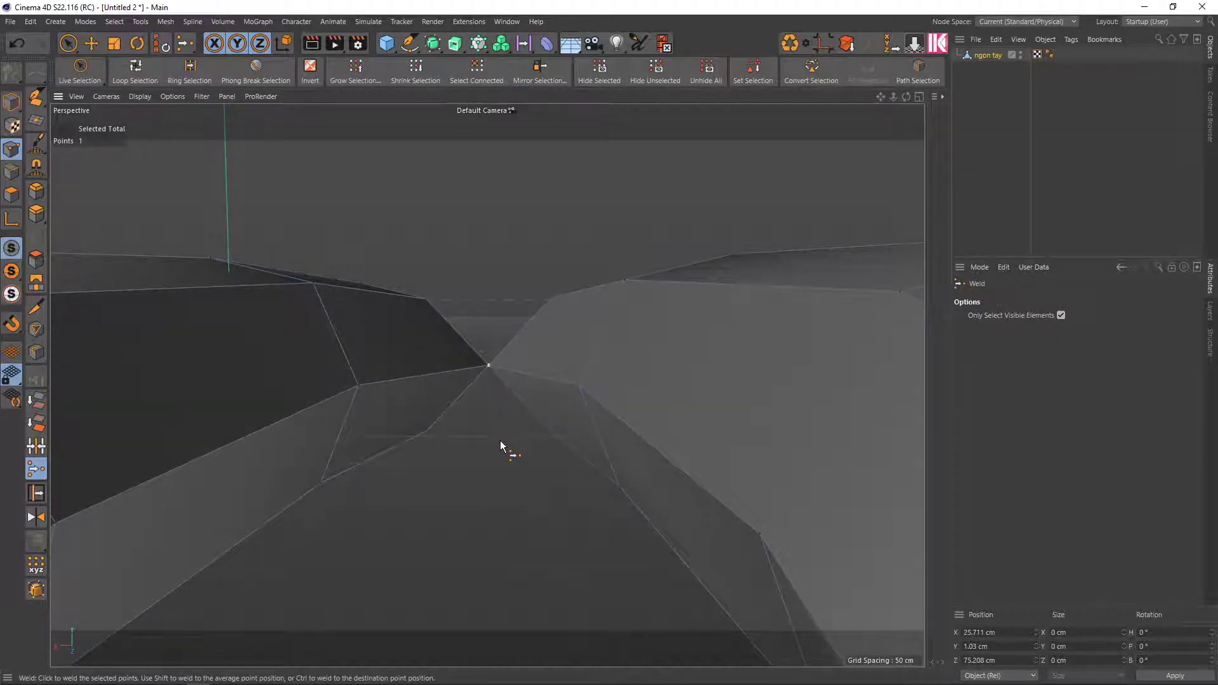
key("space")
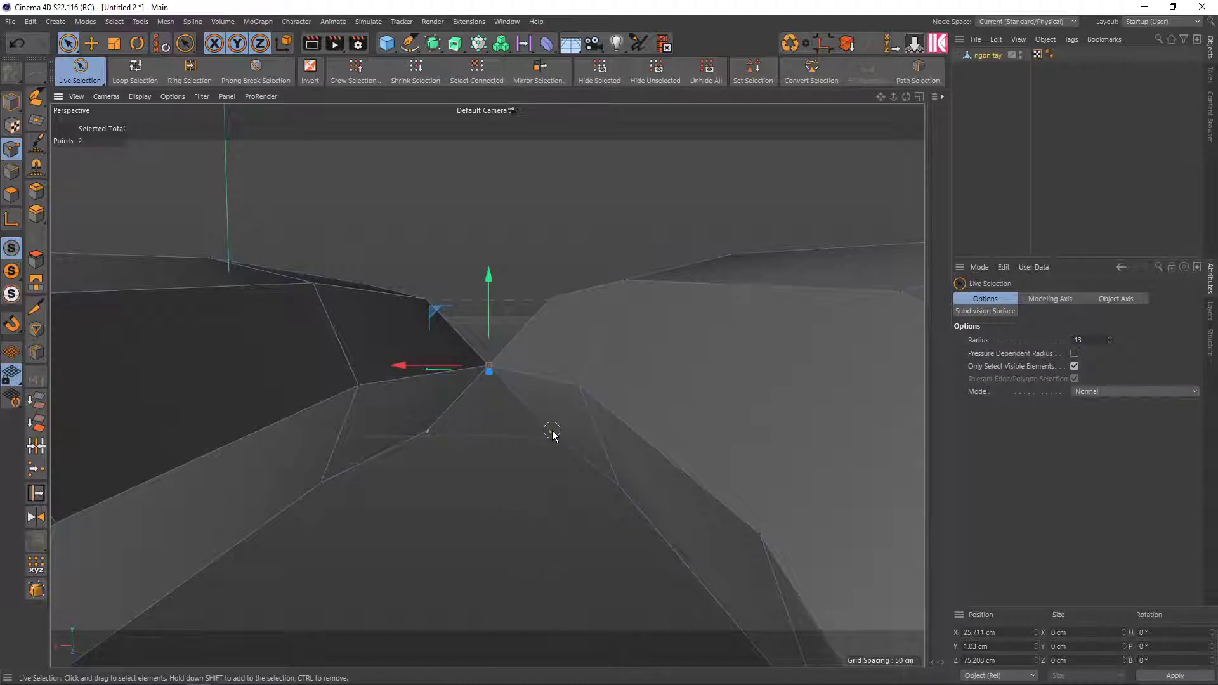
key("space")
left_click(488, 432)
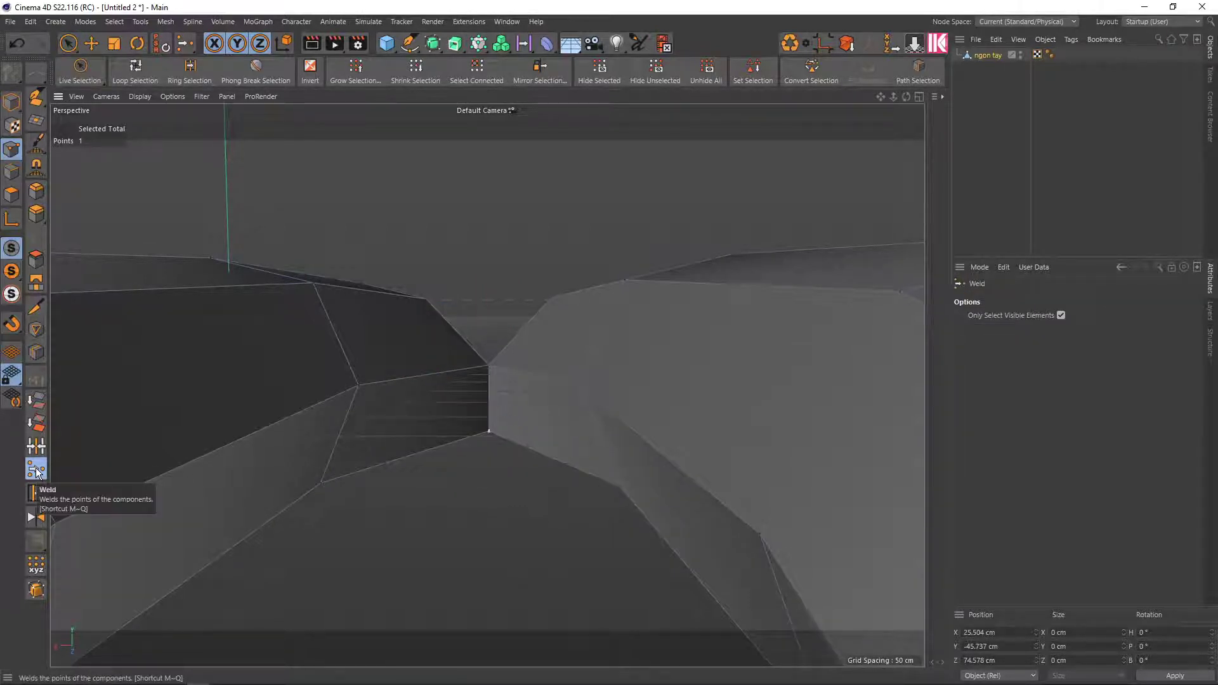
mouse_move(484, 396)
left_mouse_down("alt")
mouse_move(498, 386)
mouse_move(485, 435)
left_mouse_up("alt")
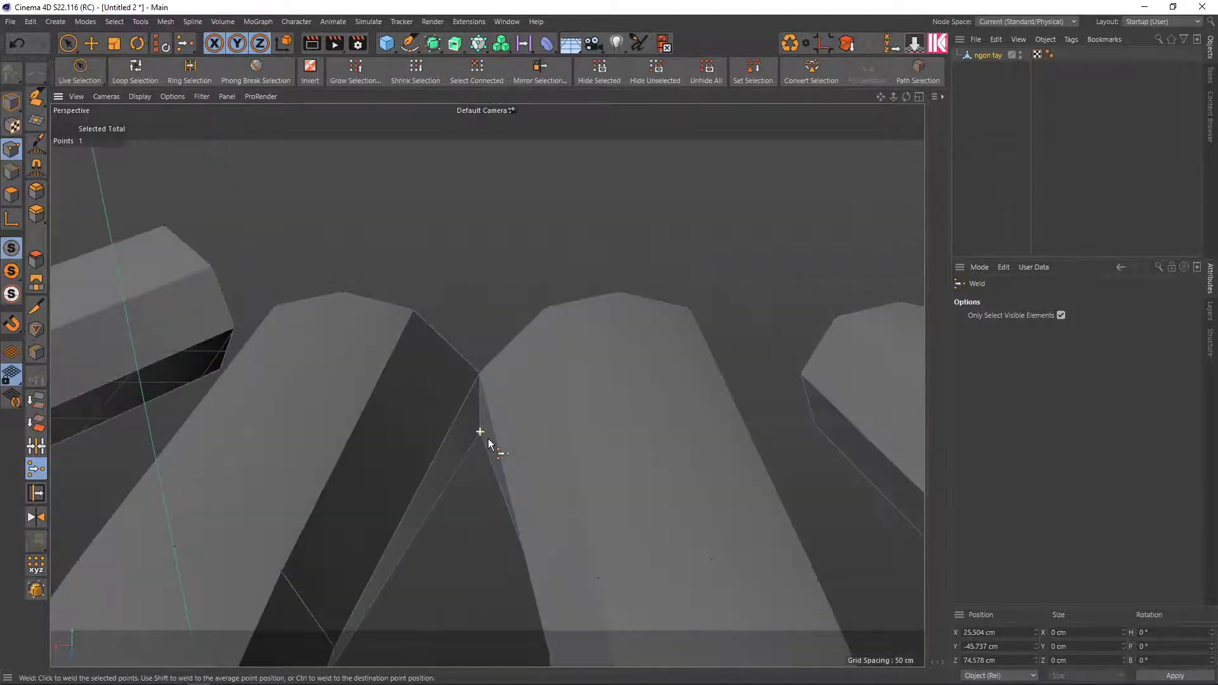
Weld the left finger's corner vertex to the neighbouring finger's corner vertex
key("space")
left_click(420, 321)
left_click(552, 310)
key("space")
key("space")
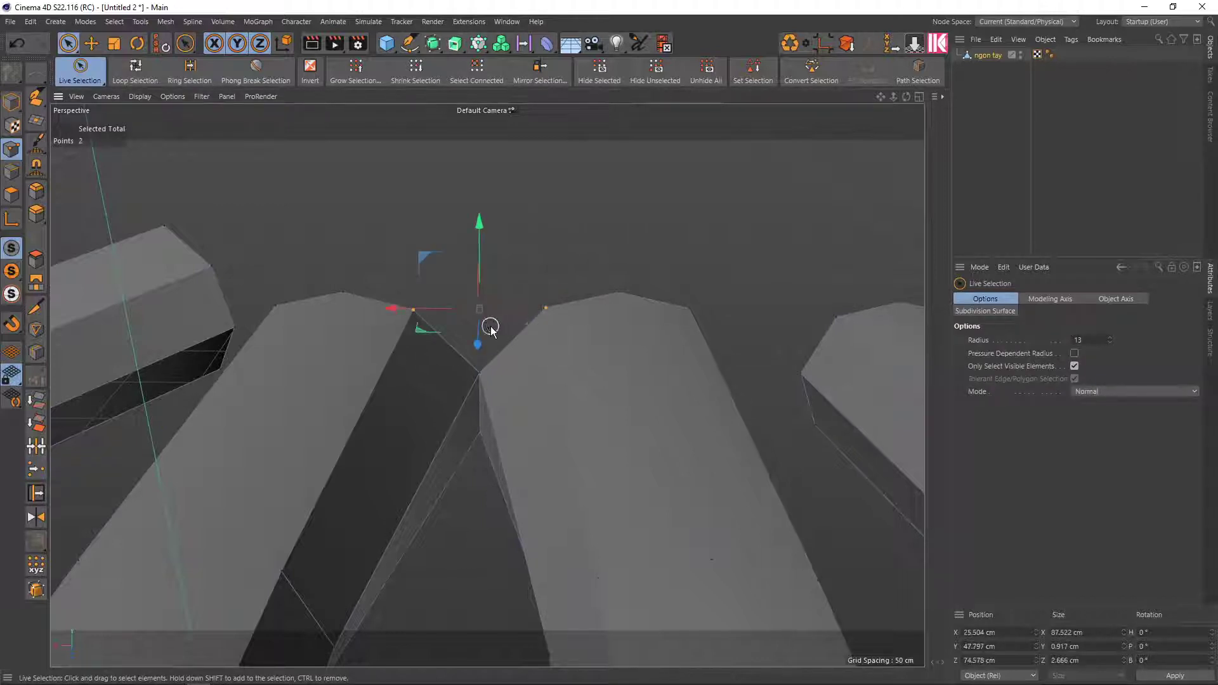
key("space")
left_click(478, 312)
key("space")
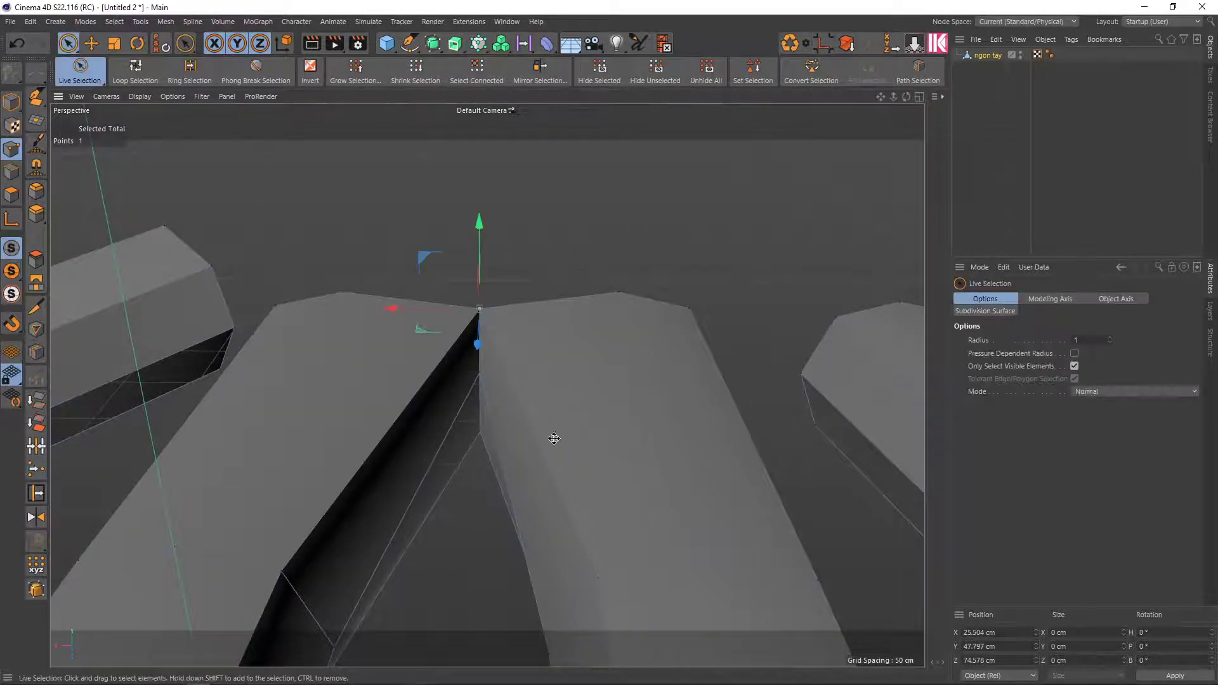
mouse_move(730, 450)
left_mouse_down("alt")
mouse_move(608, 468)
mouse_move(657, 413)
mouse_move(660, 427)
left_mouse_up("alt")
scroll(658, 414, "up", 3)
Toggle a viewport display filter and raise the Live Selection radius to 16
left_click(201, 96)
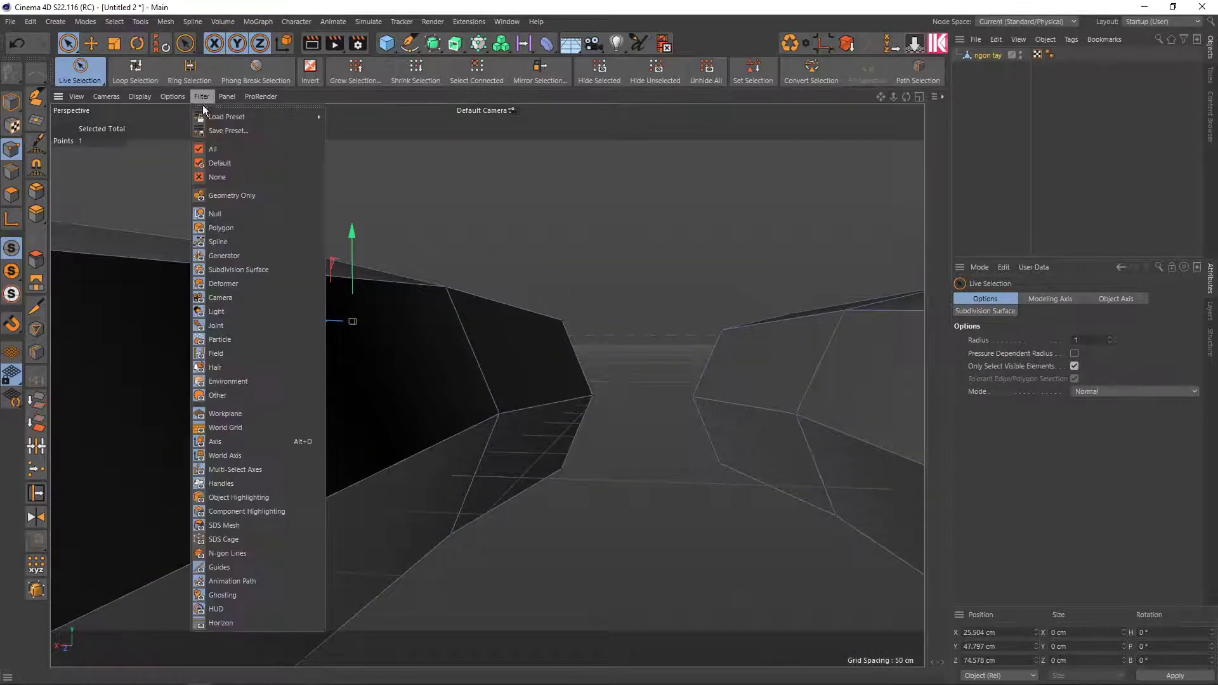
left_click(241, 414)
left_click_drag(717, 432, 700, 427, "alt")
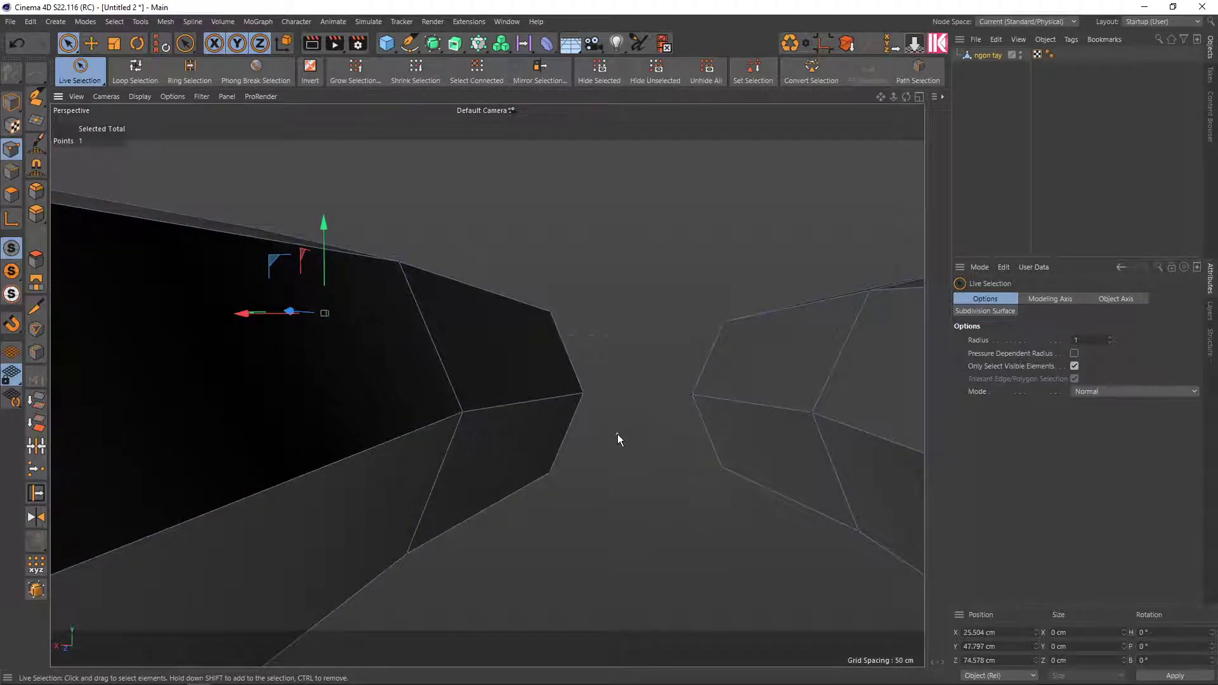
middle_click_drag(618, 435, 621, 434)
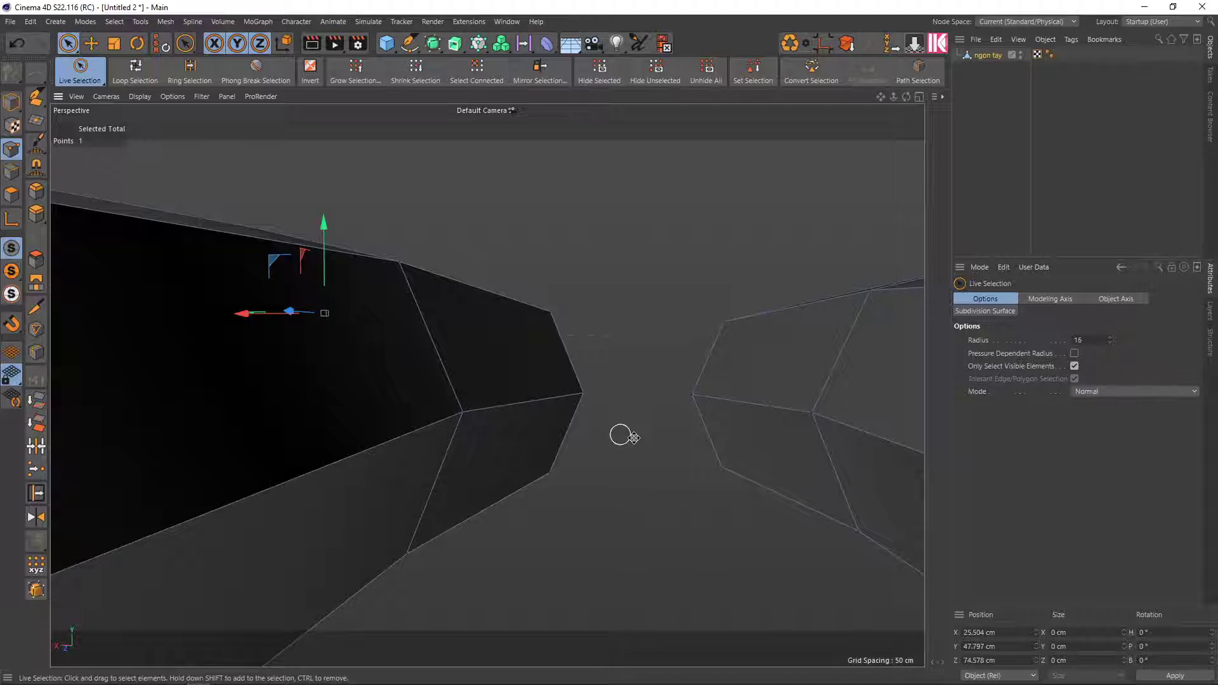
Select two facing vertices across a gap, then cancel the weld and clear the selection
left_click(551, 474)
left_click(709, 475, "shift")
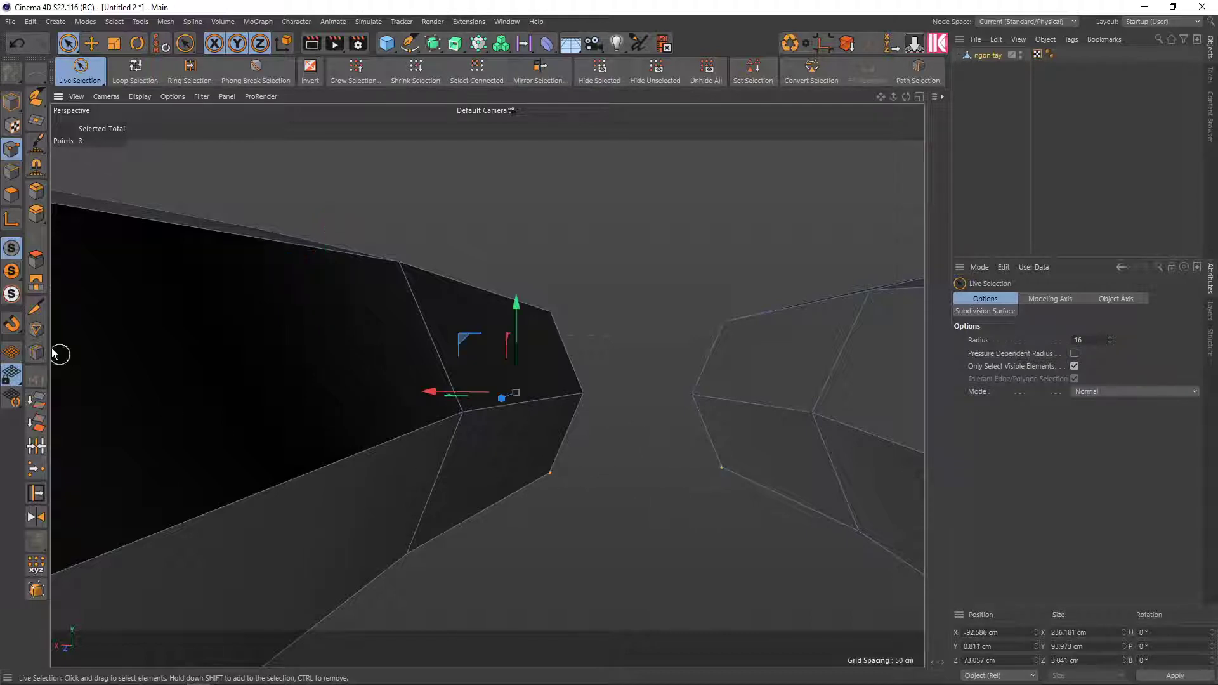
left_click(37, 470)
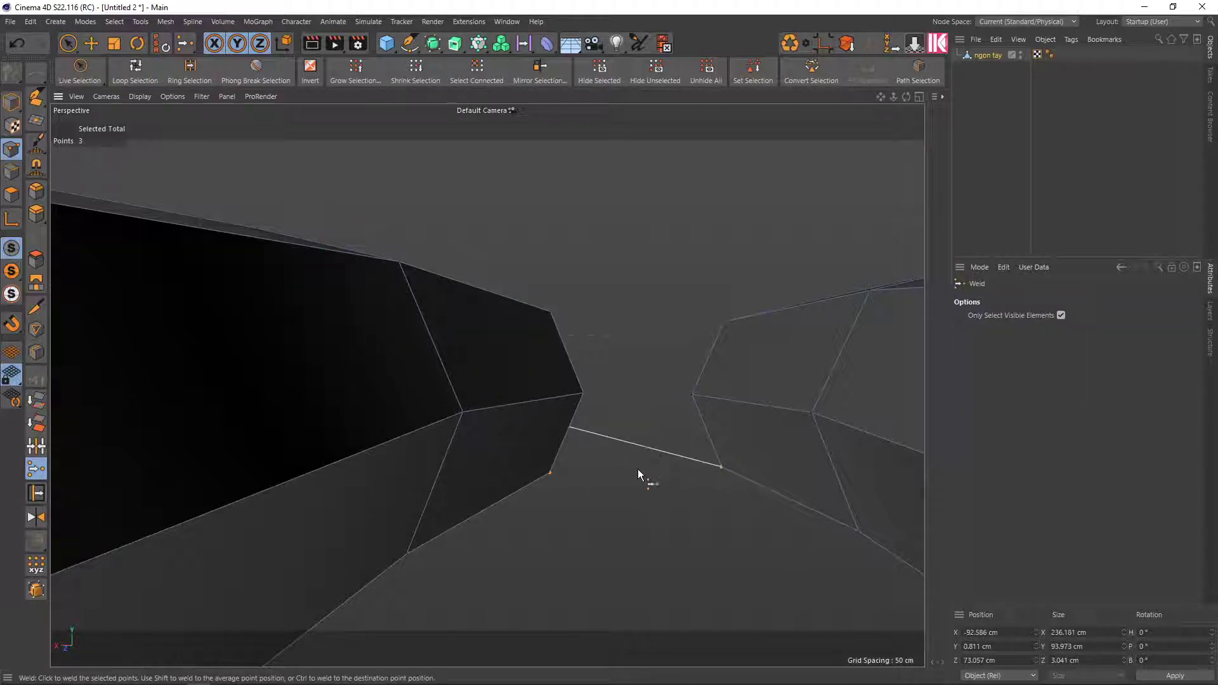
key("space")
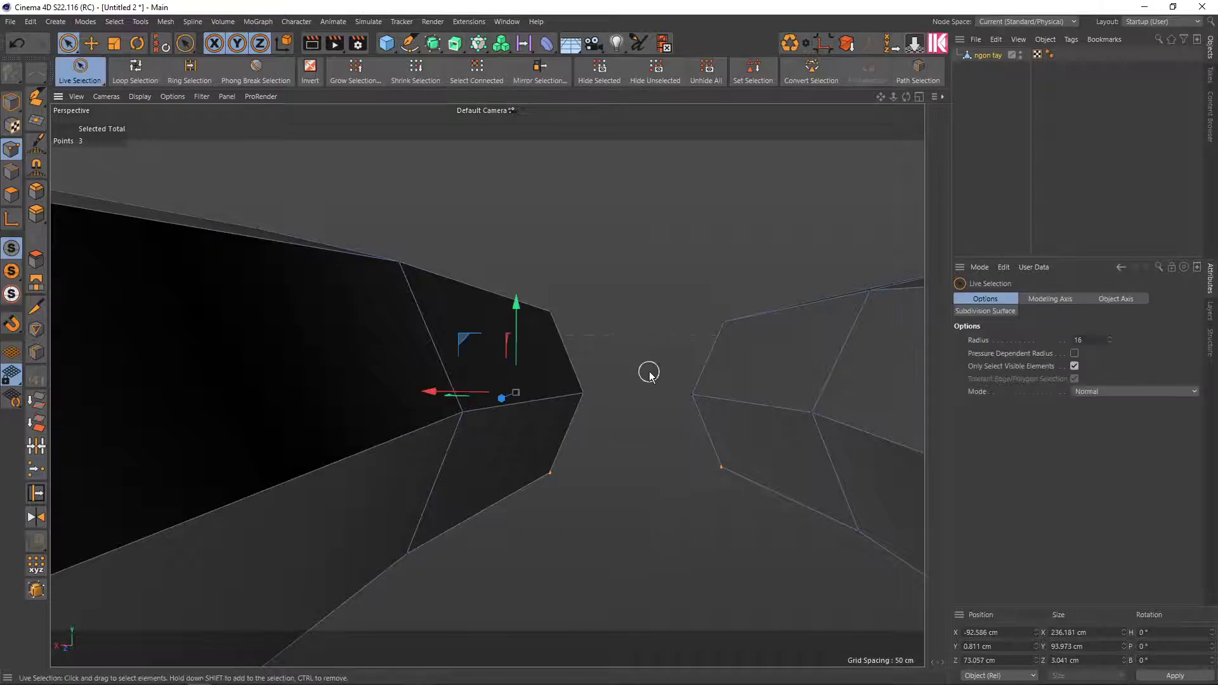
mouse_move(648, 374)
left_mouse_down("alt")
mouse_move(296, 397)
mouse_move(281, 392)
mouse_move(279, 372)
mouse_move(292, 385)
left_mouse_up("alt")
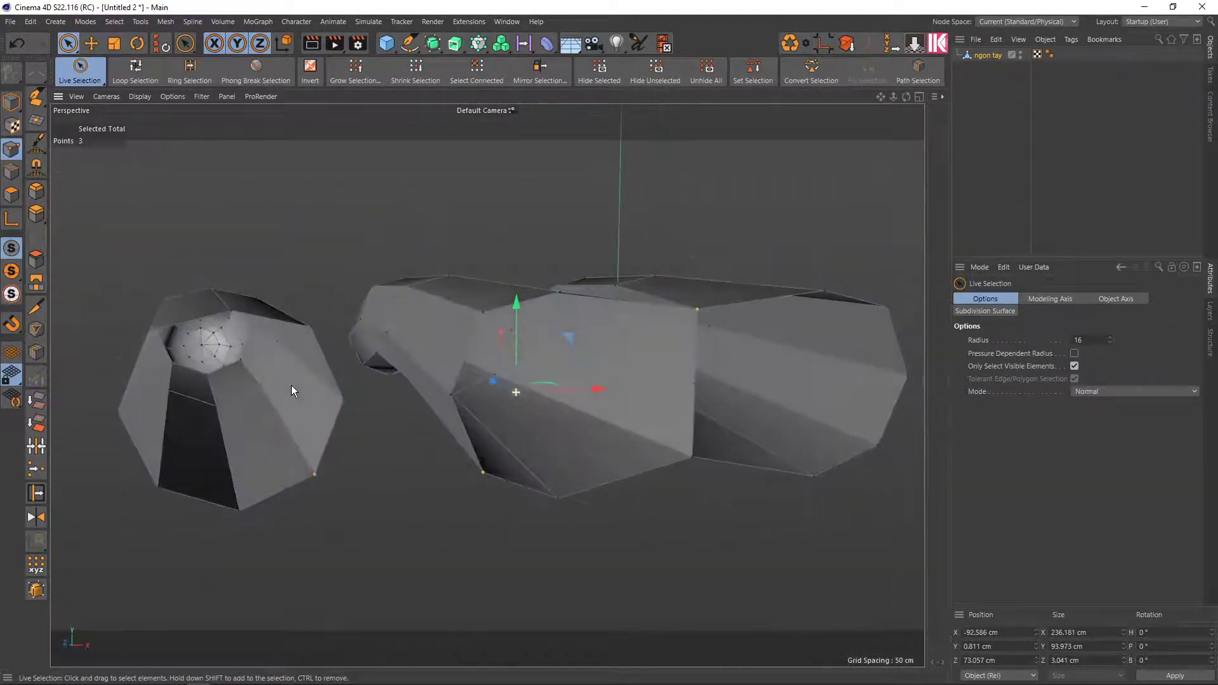
left_click(331, 458)
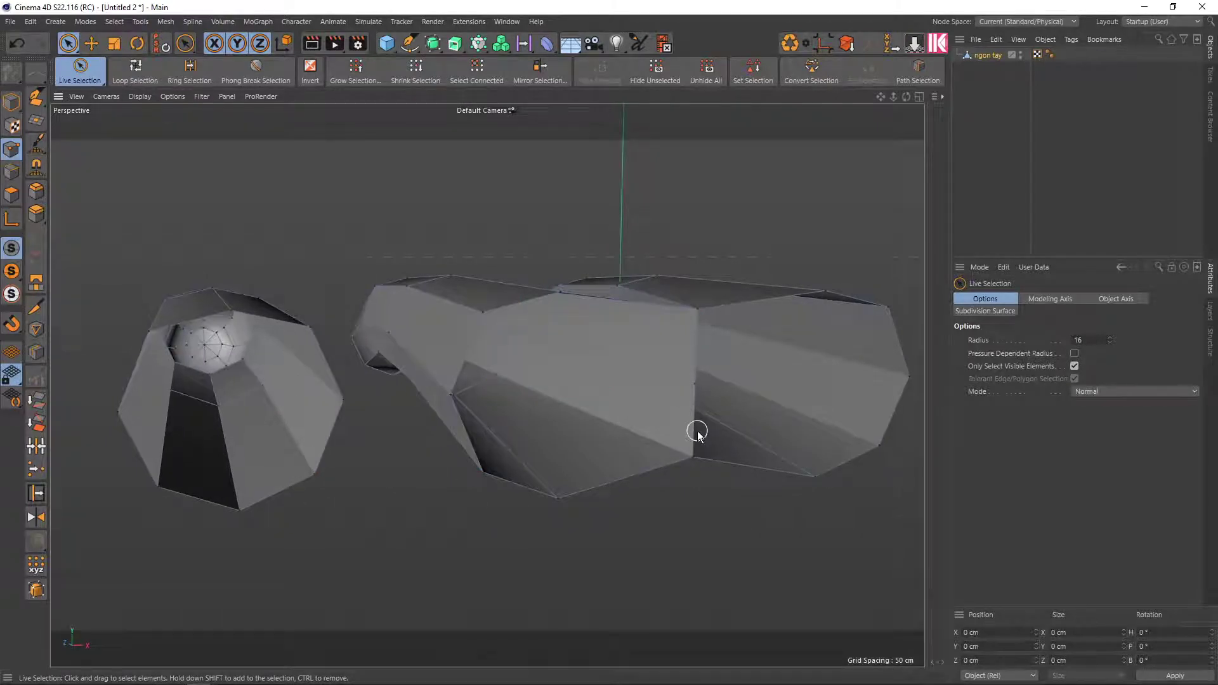
Weld the left piece to the middle piece at its lower corner, middle and upper points
left_click(315, 476)
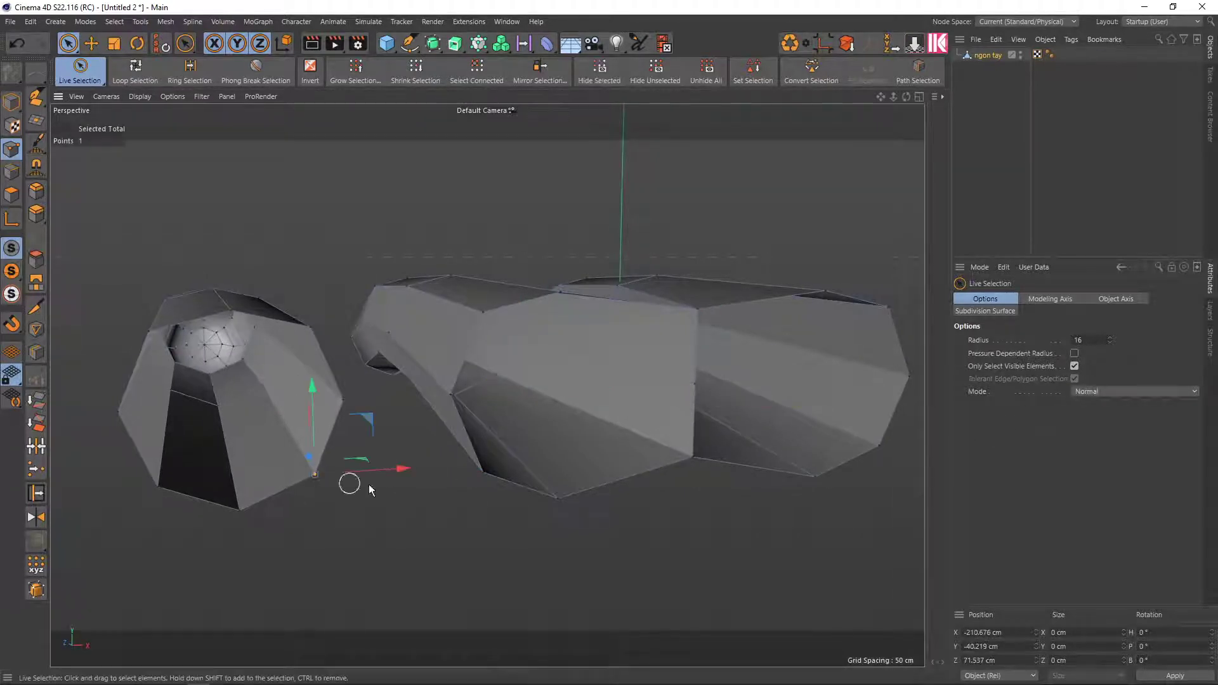
left_click(36, 469)
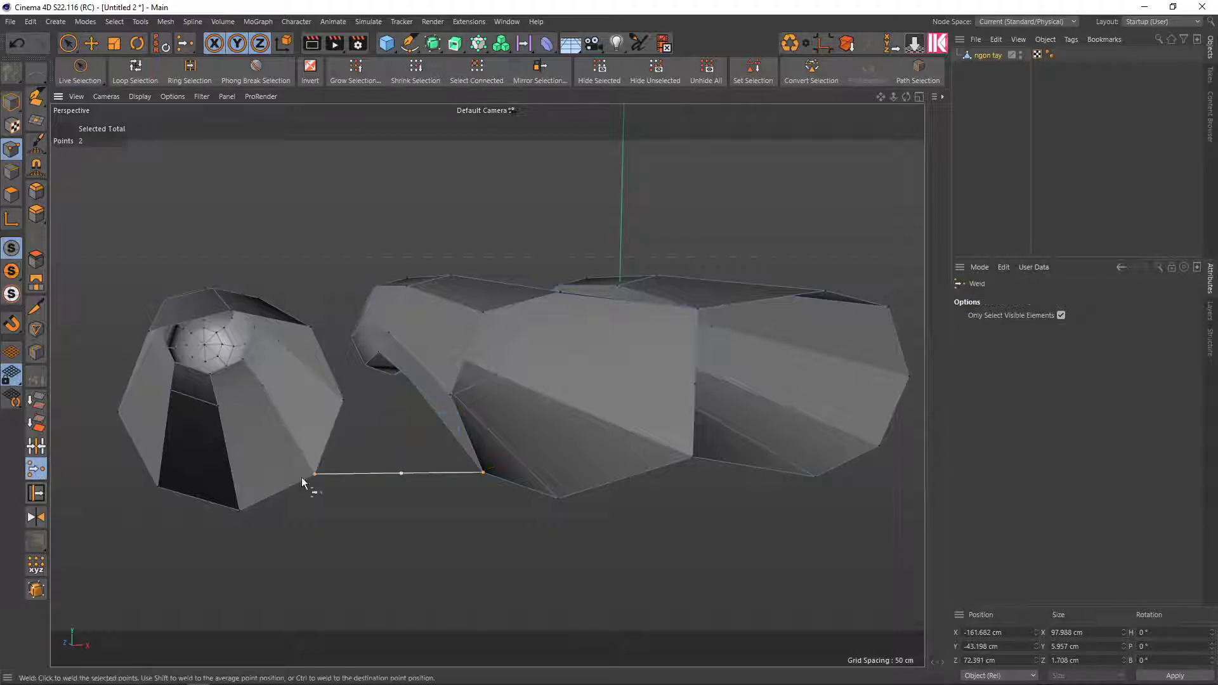
left_click(391, 474)
left_click_drag(402, 457, 403, 488, "alt")
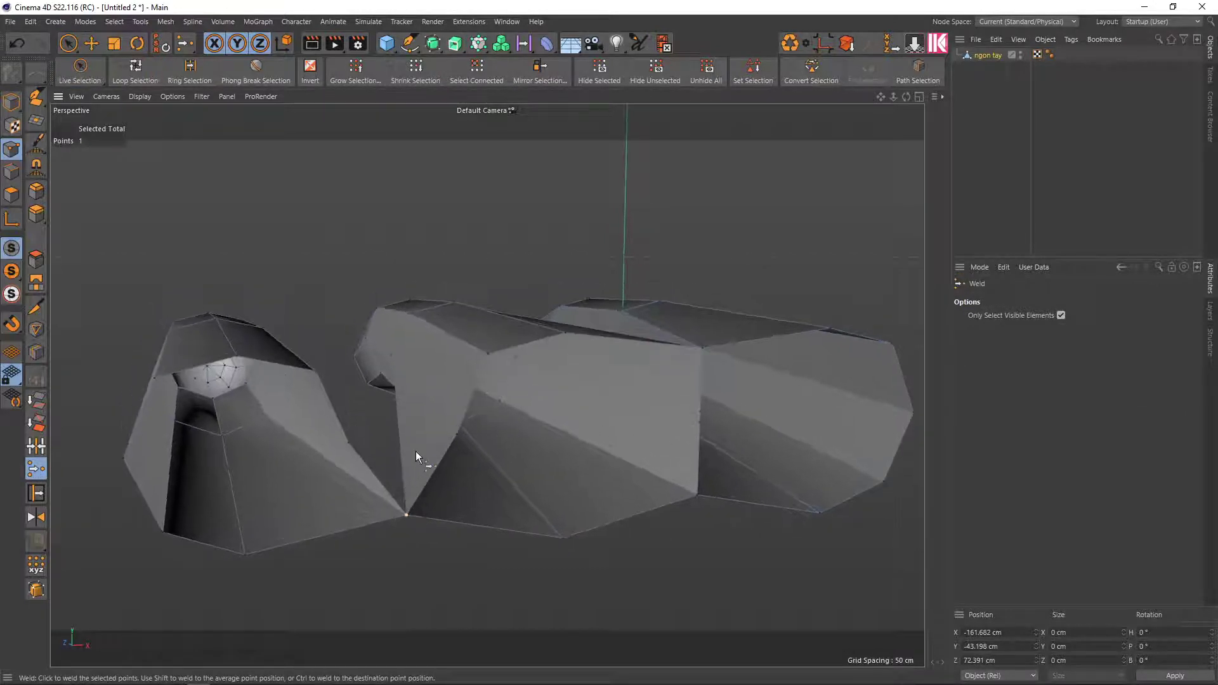
key("space")
left_click(454, 437)
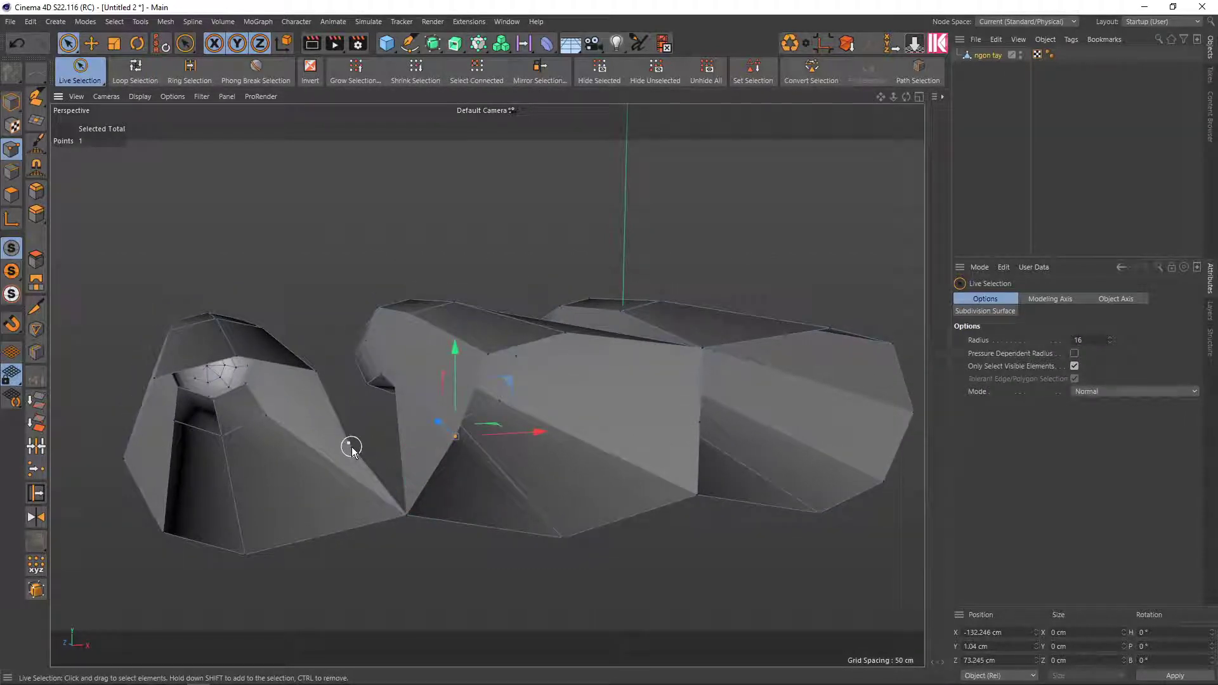
key("space")
left_click(400, 441)
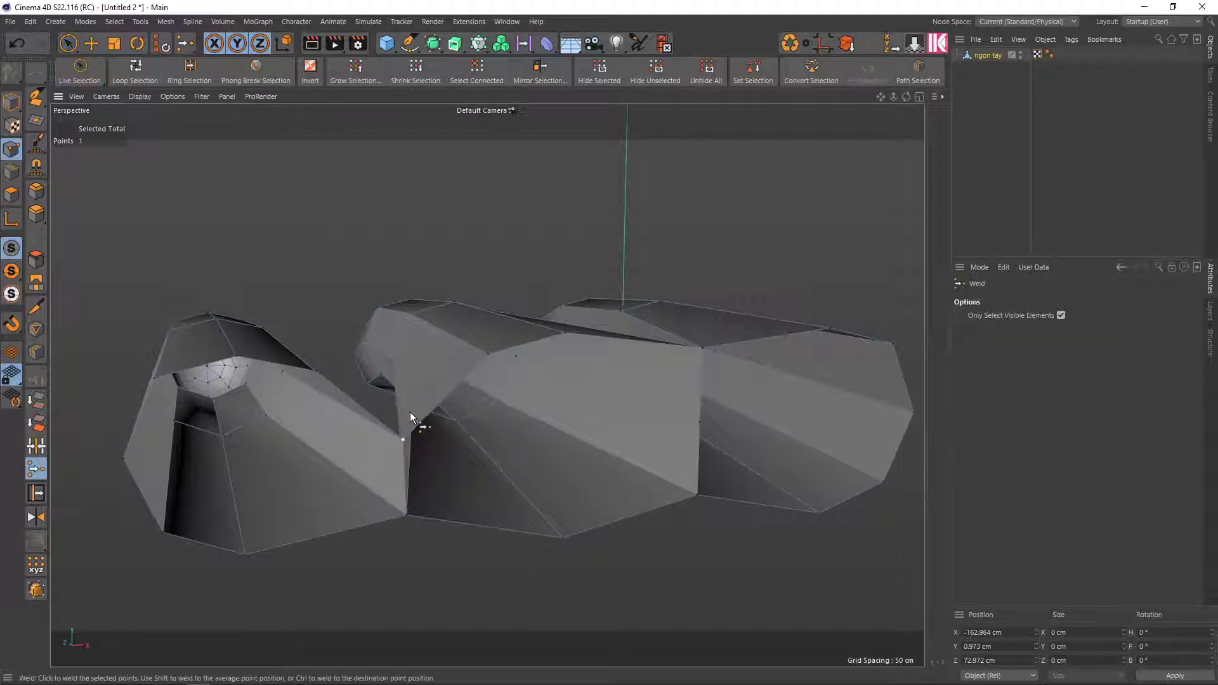
key("space")
left_click(488, 361)
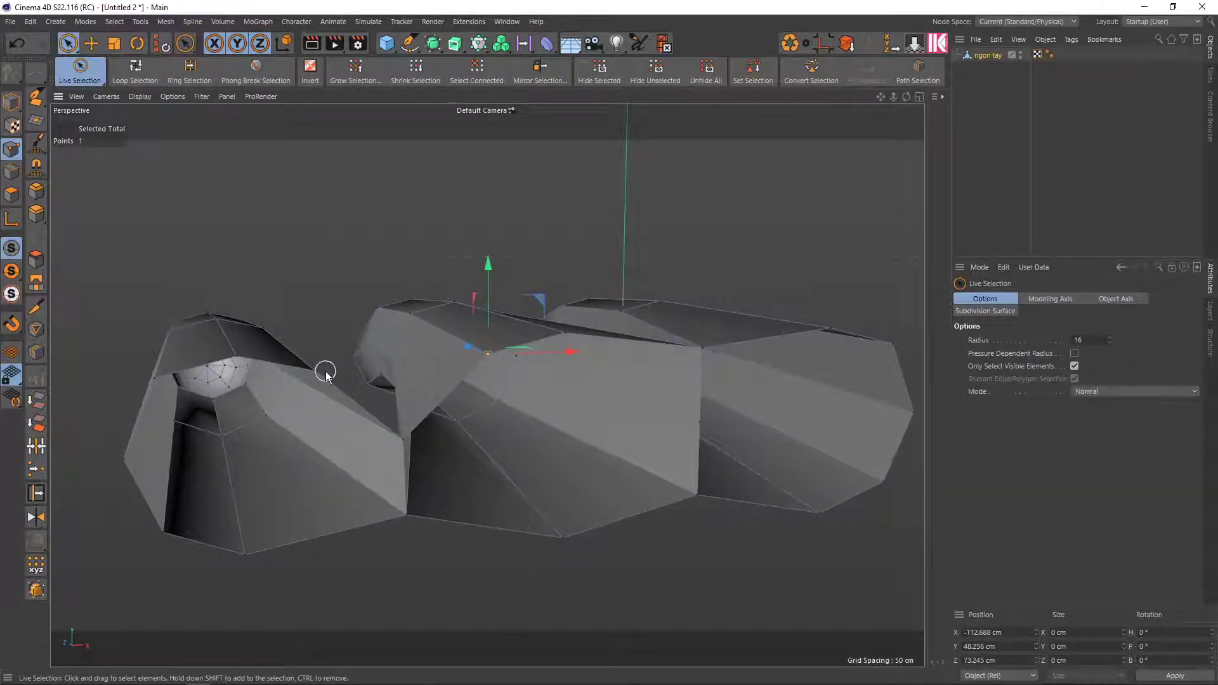
key("space")
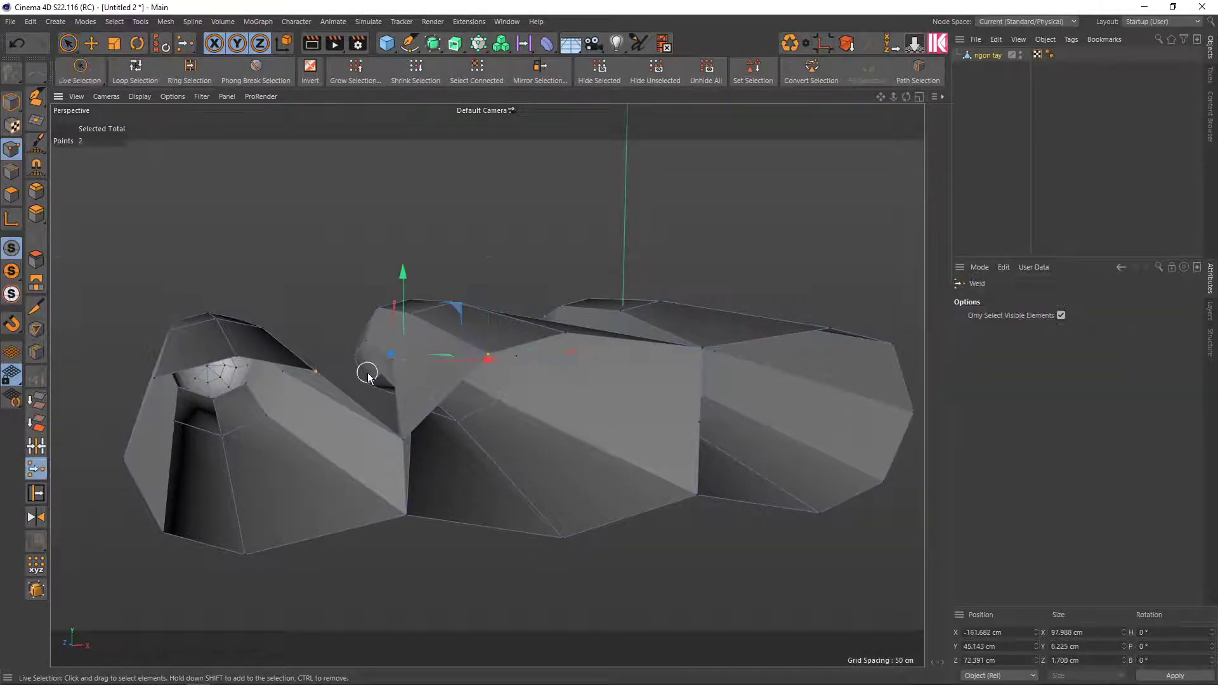
left_click(379, 374)
Weld the middle and right pieces together at a lower corner point
mouse_move(443, 420)
left_mouse_down("alt")
mouse_move(419, 450)
mouse_move(465, 449)
mouse_move(416, 434)
mouse_move(562, 434)
mouse_move(511, 457)
mouse_move(559, 503)
mouse_move(546, 505)
mouse_move(396, 372)
mouse_move(475, 295)
mouse_move(502, 404)
mouse_move(317, 529)
mouse_move(273, 438)
mouse_move(274, 461)
mouse_move(255, 474)
mouse_move(444, 499)
mouse_move(556, 545)
mouse_move(547, 509)
mouse_move(648, 457)
mouse_move(690, 370)
mouse_move(470, 430)
mouse_move(341, 481)
mouse_move(435, 407)
mouse_move(340, 417)
mouse_move(576, 421)
mouse_move(671, 394)
mouse_move(648, 423)
left_mouse_up("alt")
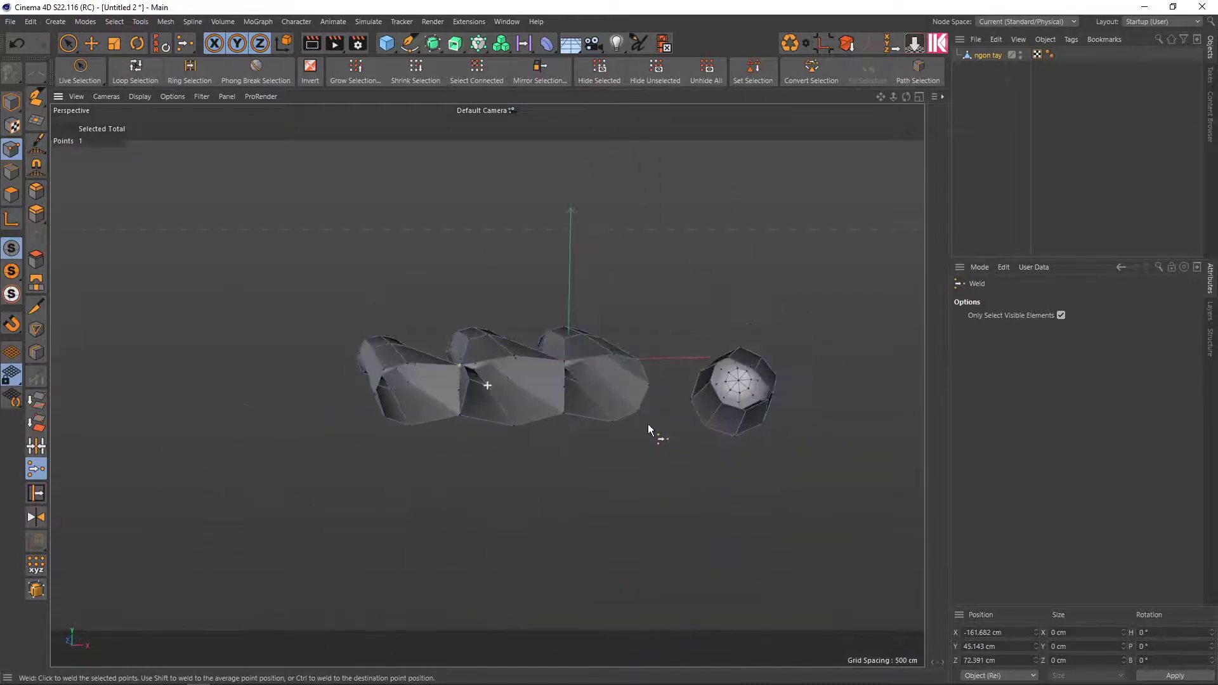
scroll(649, 426, "up", 2)
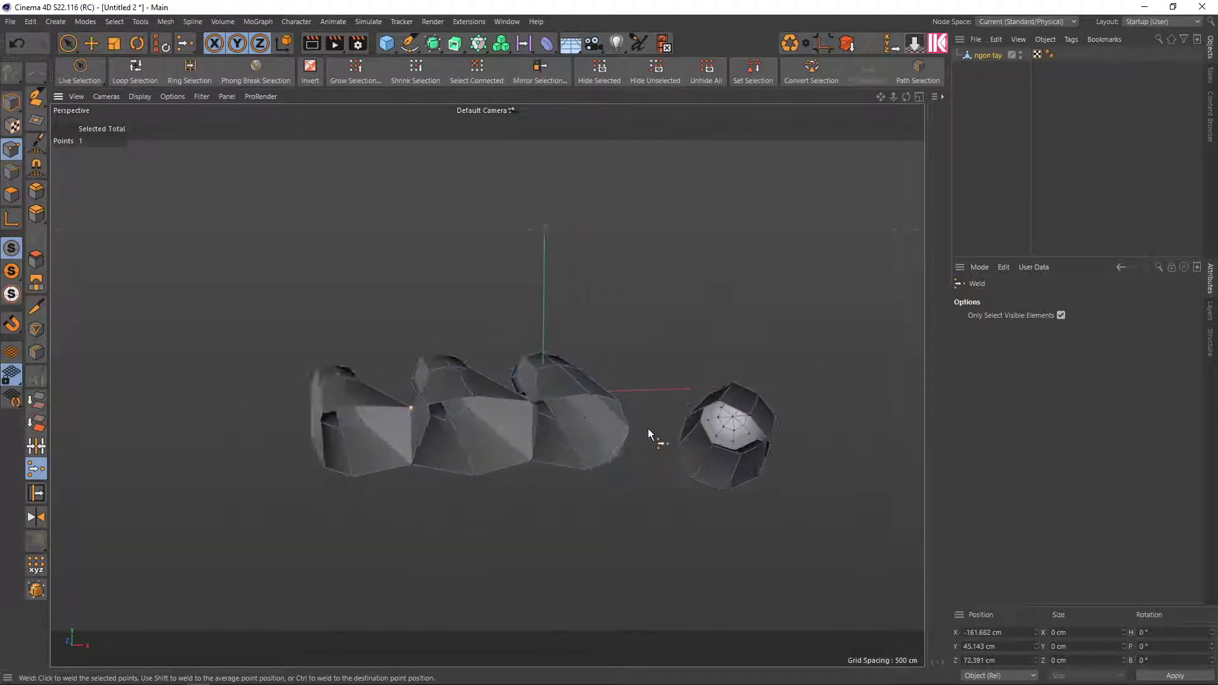
scroll(652, 423, "up", 3)
scroll(652, 424, "up", 4)
key("space")
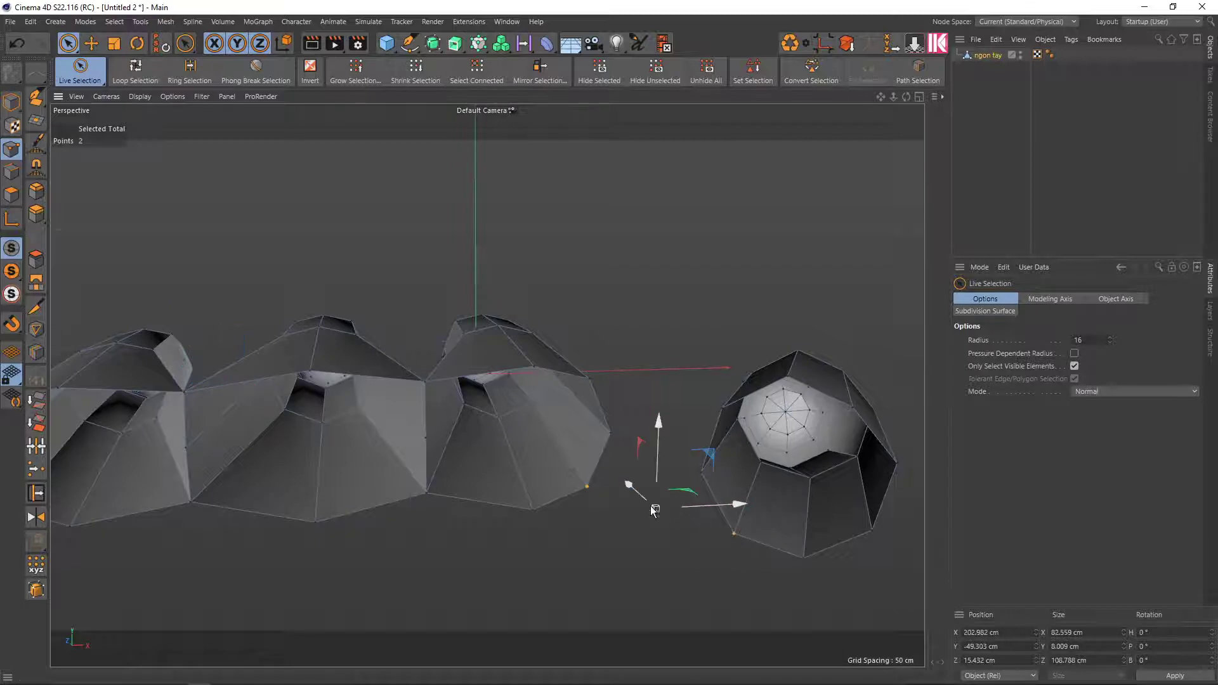
key("space")
left_click(654, 509)
Weld the remaining point pairs up to the top so the thumb joins the hand
key("space")
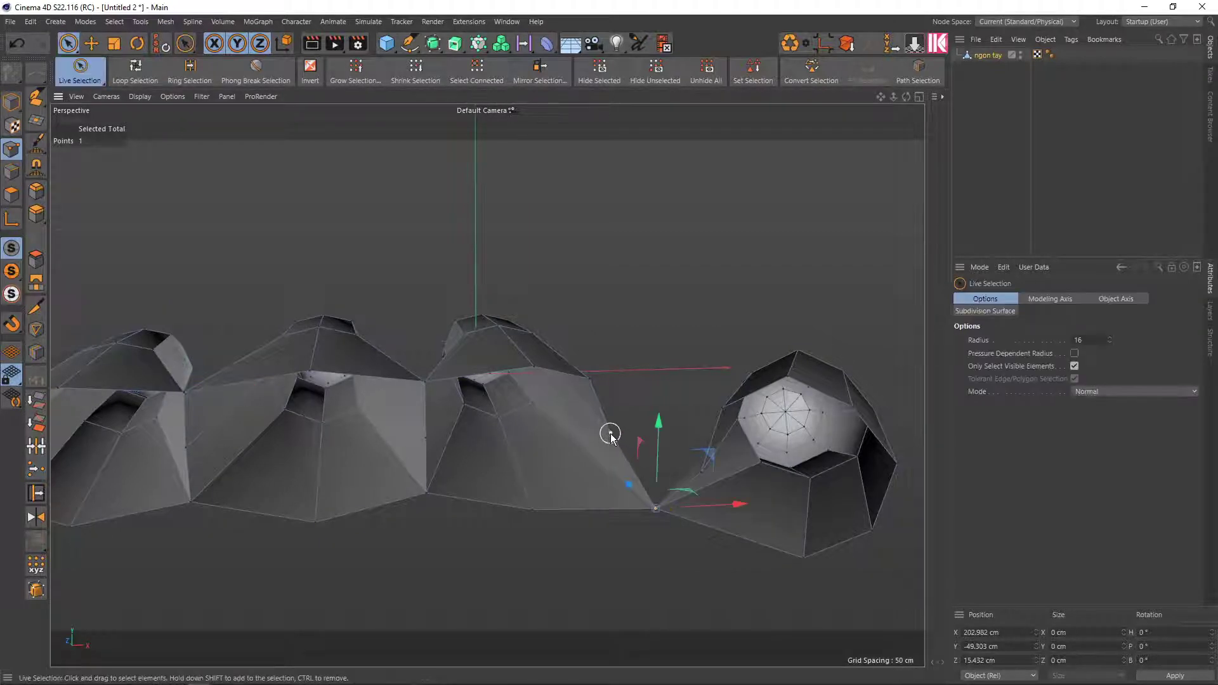
key("space")
left_click(651, 446)
key("space")
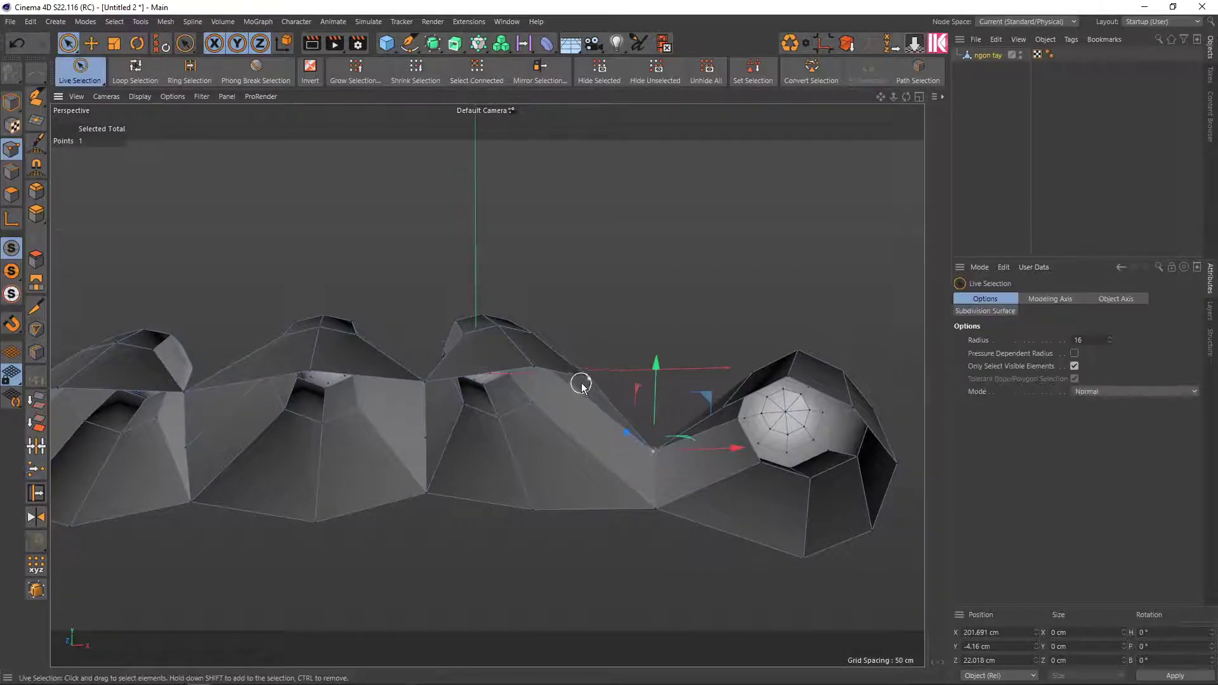
key("space")
left_click(669, 393)
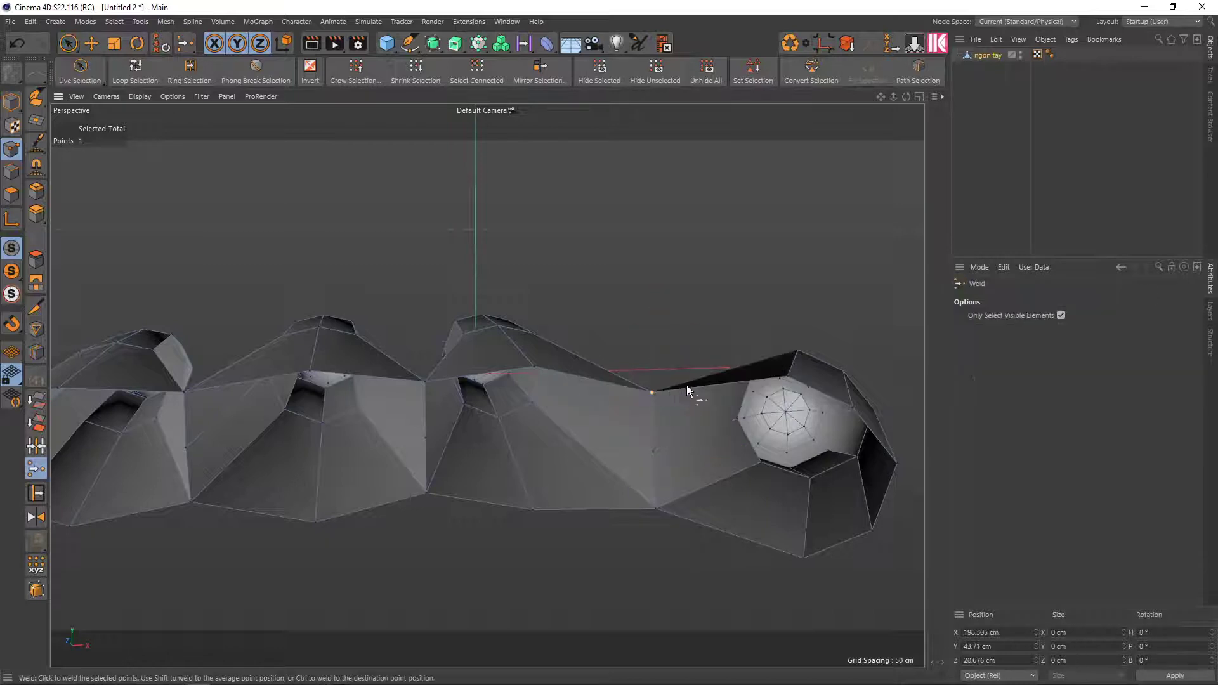
scroll(687, 386, "down", 2)
scroll(729, 391, "down", 2)
scroll(722, 402, "up", 5)
mouse_move(723, 403)
left_mouse_down("alt")
mouse_move(444, 417)
mouse_move(301, 444)
mouse_move(287, 406)
mouse_move(312, 456)
mouse_move(502, 484)
mouse_move(617, 430)
mouse_move(465, 416)
mouse_move(511, 424)
mouse_move(525, 413)
left_mouse_up("alt")
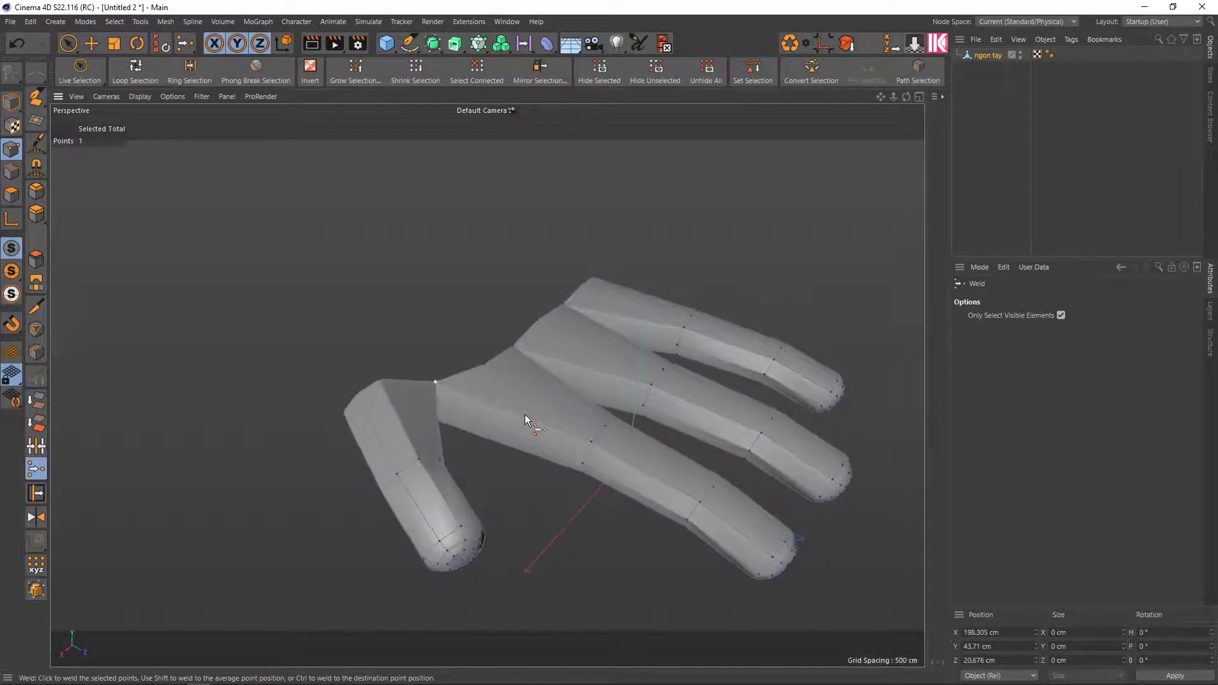
Preview ngon tay under a Subdivision Surface, undo it, copy the mesh and switch to Untitled 2.c4d
left_click(433, 43, "alt")
mouse_move(562, 359)
left_mouse_down("alt")
mouse_move(559, 279)
mouse_move(502, 306)
mouse_move(492, 237)
mouse_move(543, 288)
mouse_move(553, 226)
mouse_move(607, 272)
mouse_move(582, 288)
mouse_move(590, 280)
left_mouse_up("alt")
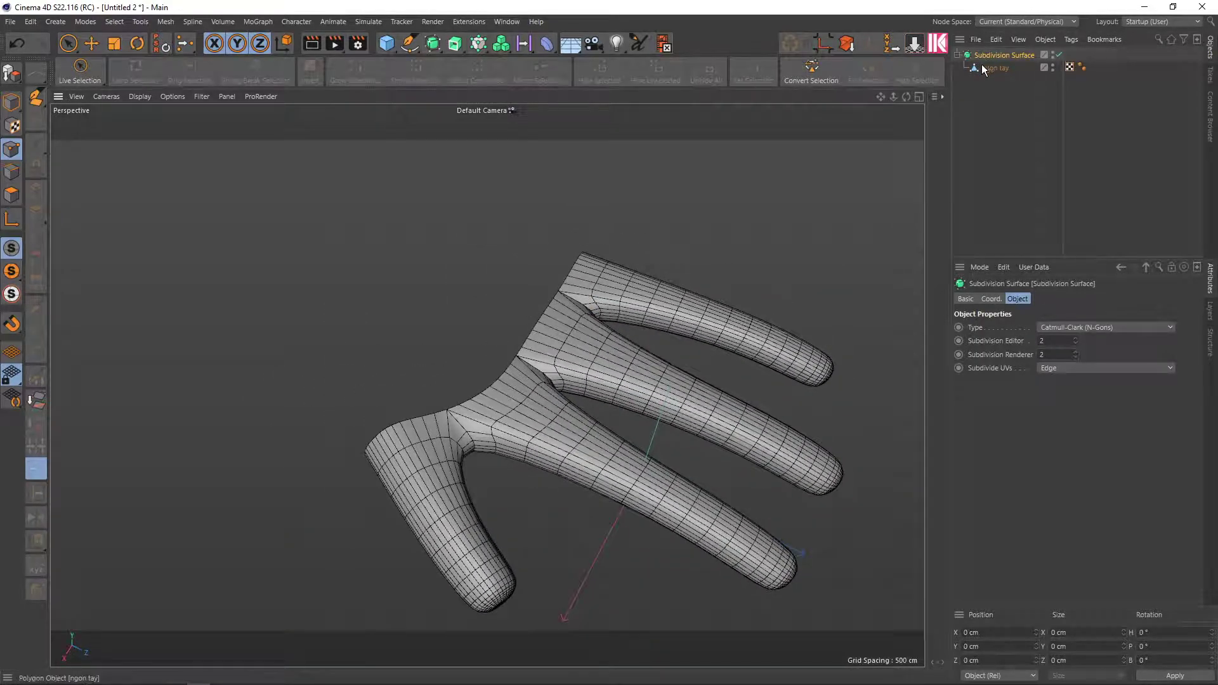
key("ctrl+z")
key("m")
key("q")
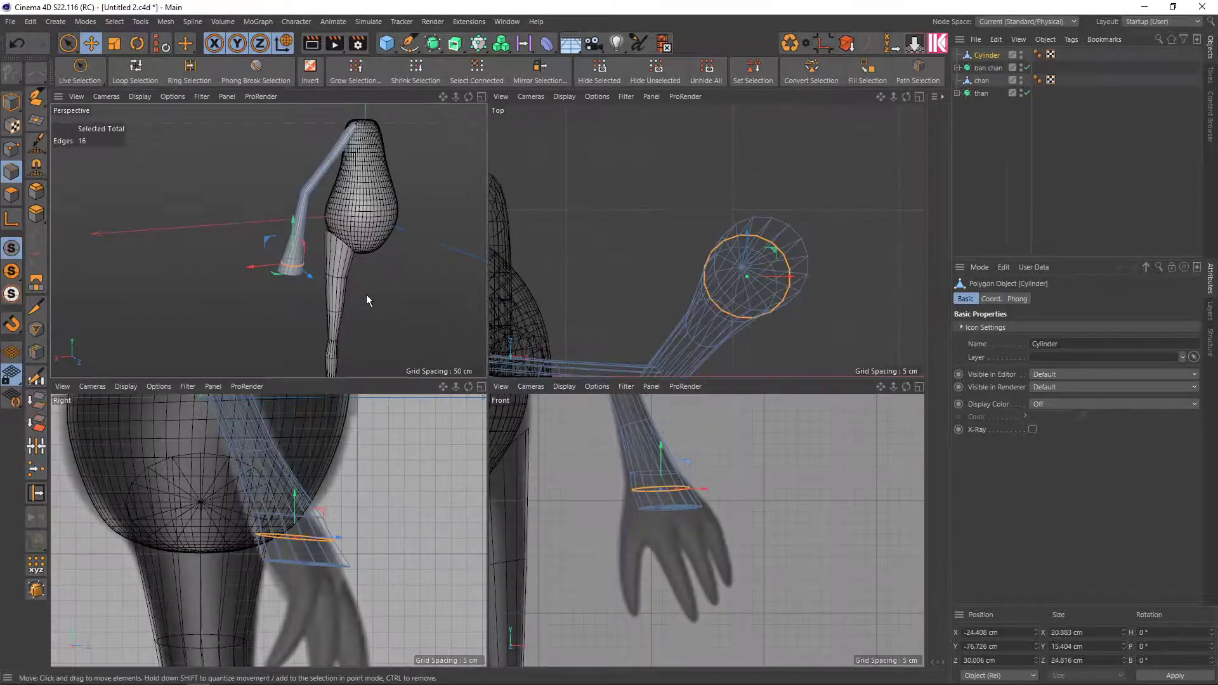
Paste ngon tay into the character scene and scale it down to roughly match the arm
key("ctrl+z")
key("t")
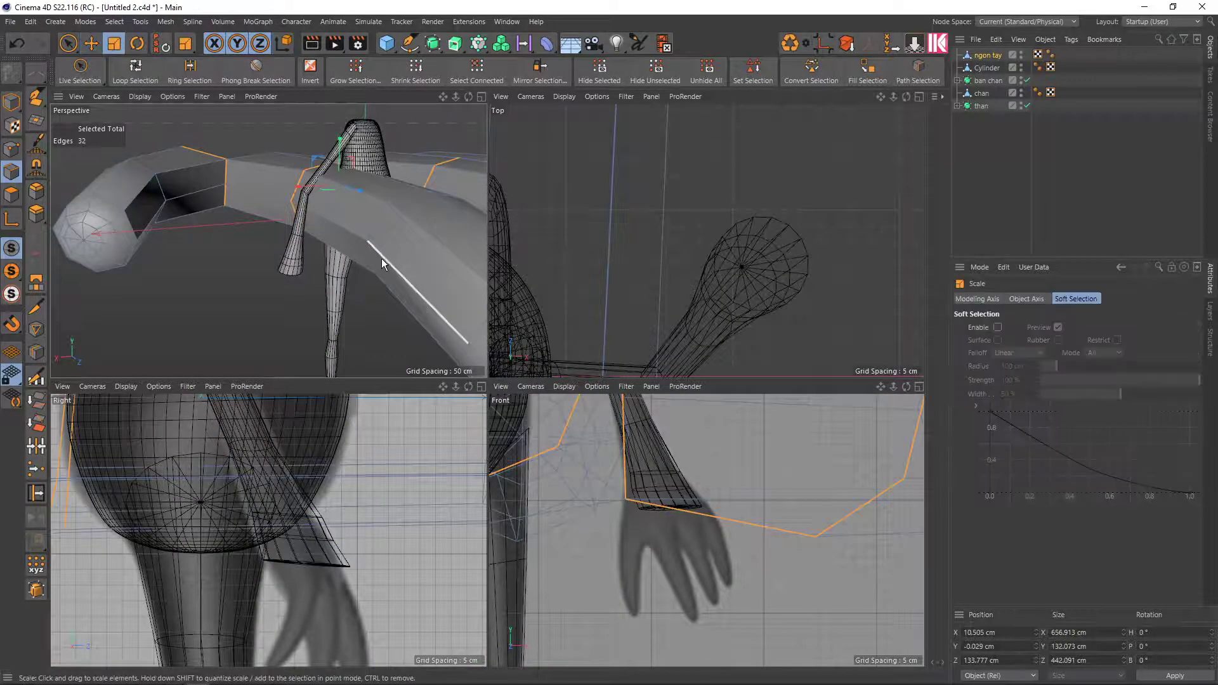
mouse_move(381, 258)
left_mouse_down()
mouse_move(224, 306)
mouse_move(192, 236)
left_mouse_up()
key("space")
left_click(12, 102)
key("t")
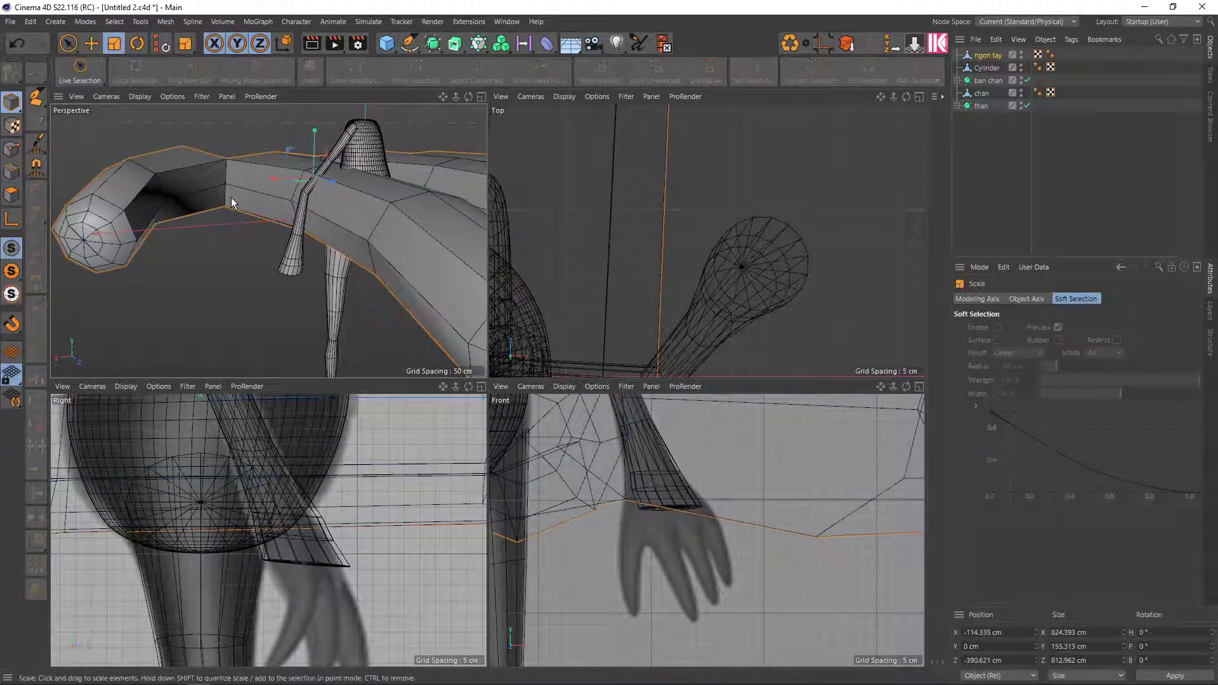
left_click_drag(231, 197, 194, 258)
middle_click(193, 258)
left_click_drag(671, 298, 163, 538)
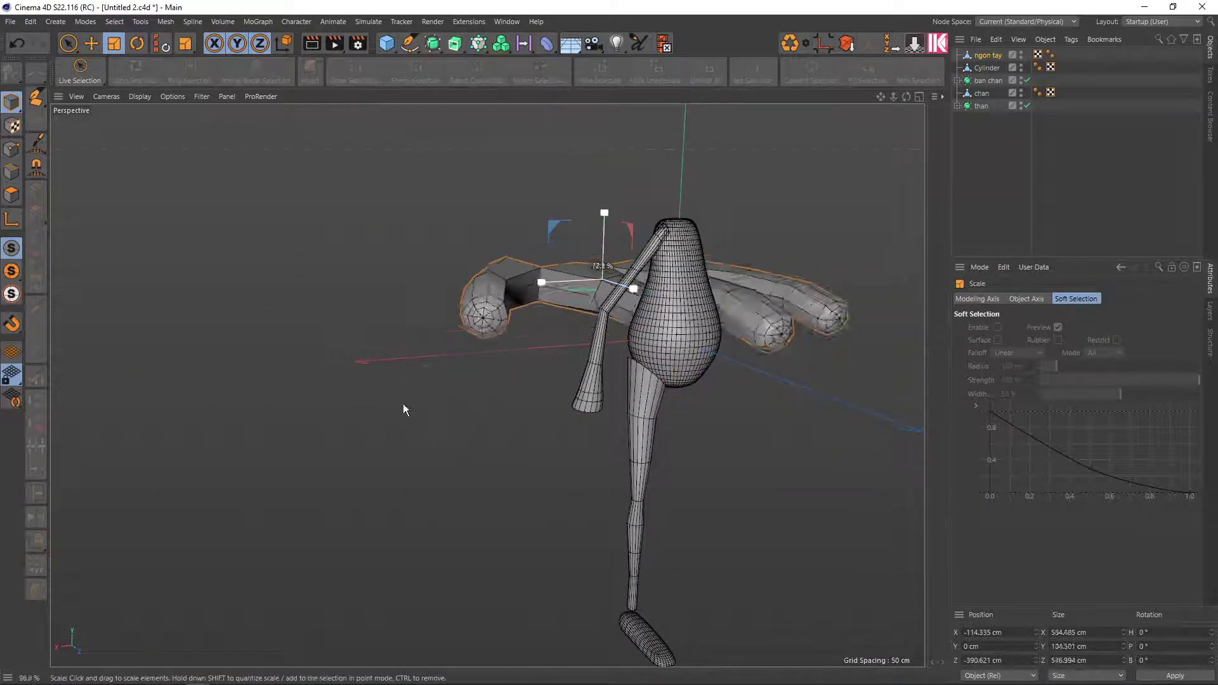
Move the hand down near the arm's end, enlarge it, and rotate it -90° so fingers point down
key("e")
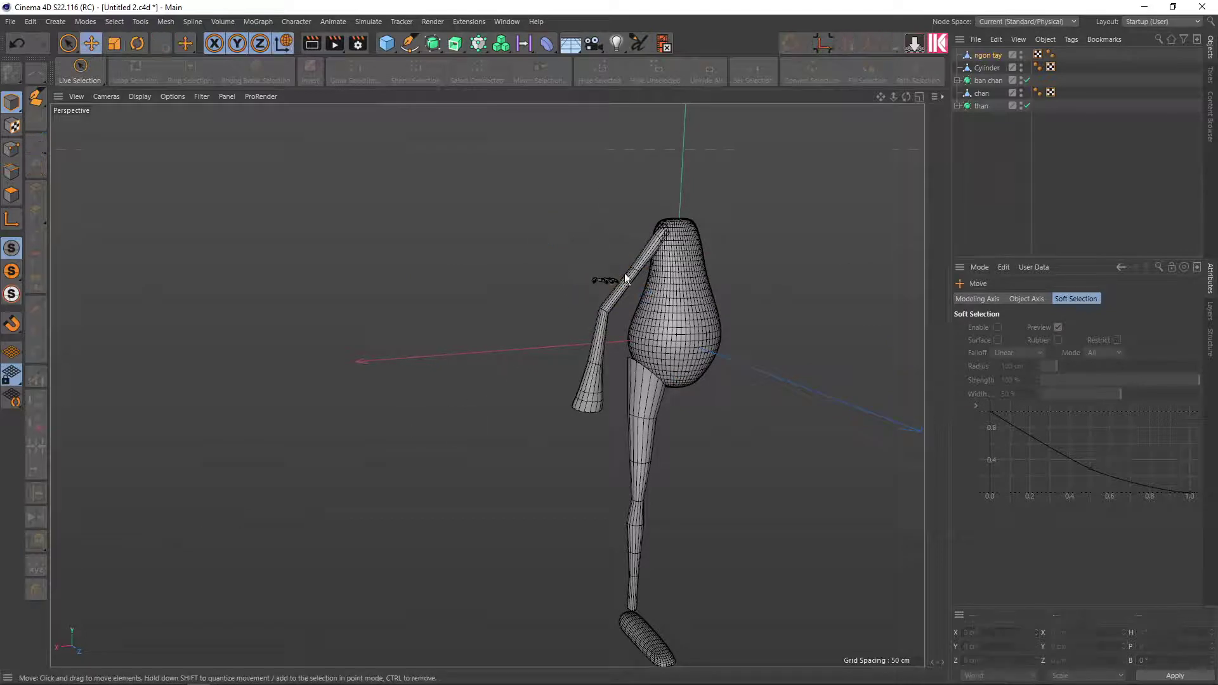
left_click(603, 280)
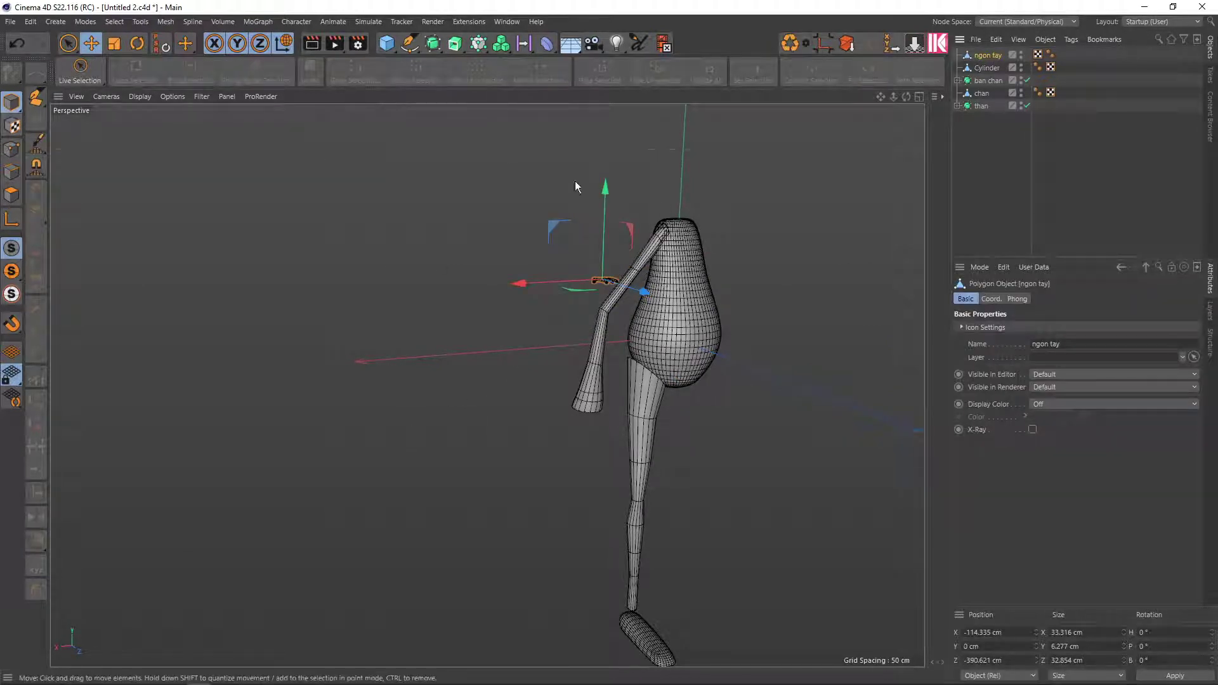
left_click_drag(604, 191, 583, 362)
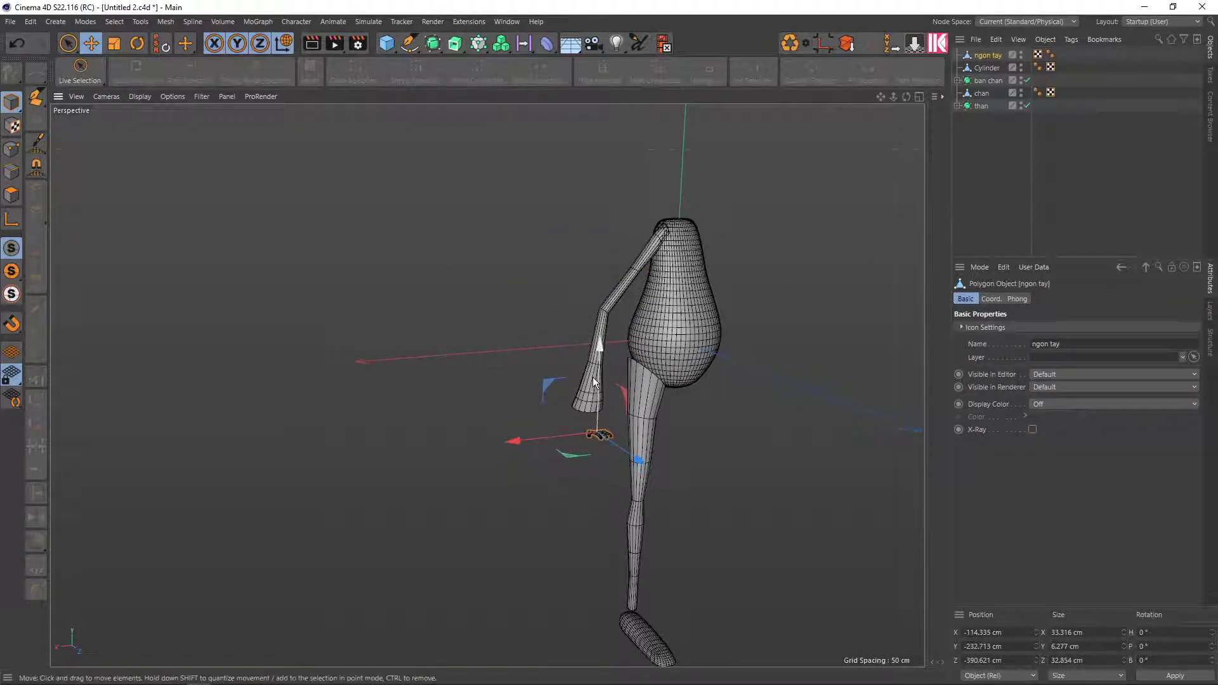
key("t")
left_click_drag(671, 392, 852, 431)
middle_click(638, 377)
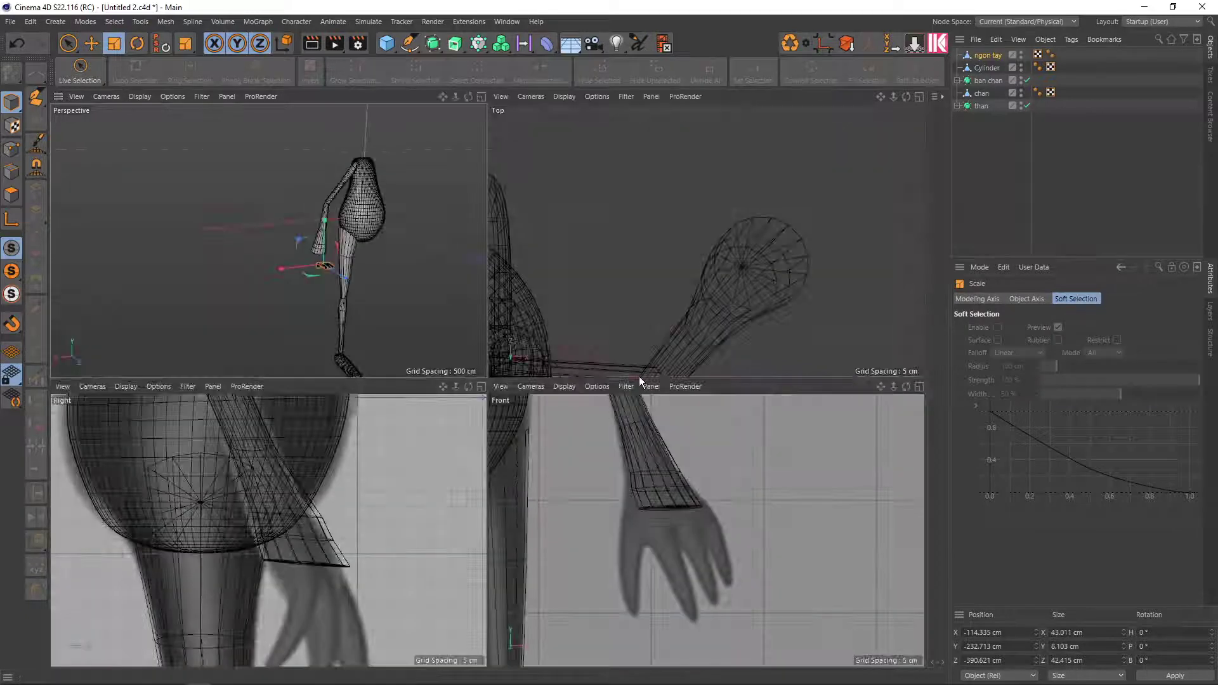
middle_click(429, 277)
key("r")
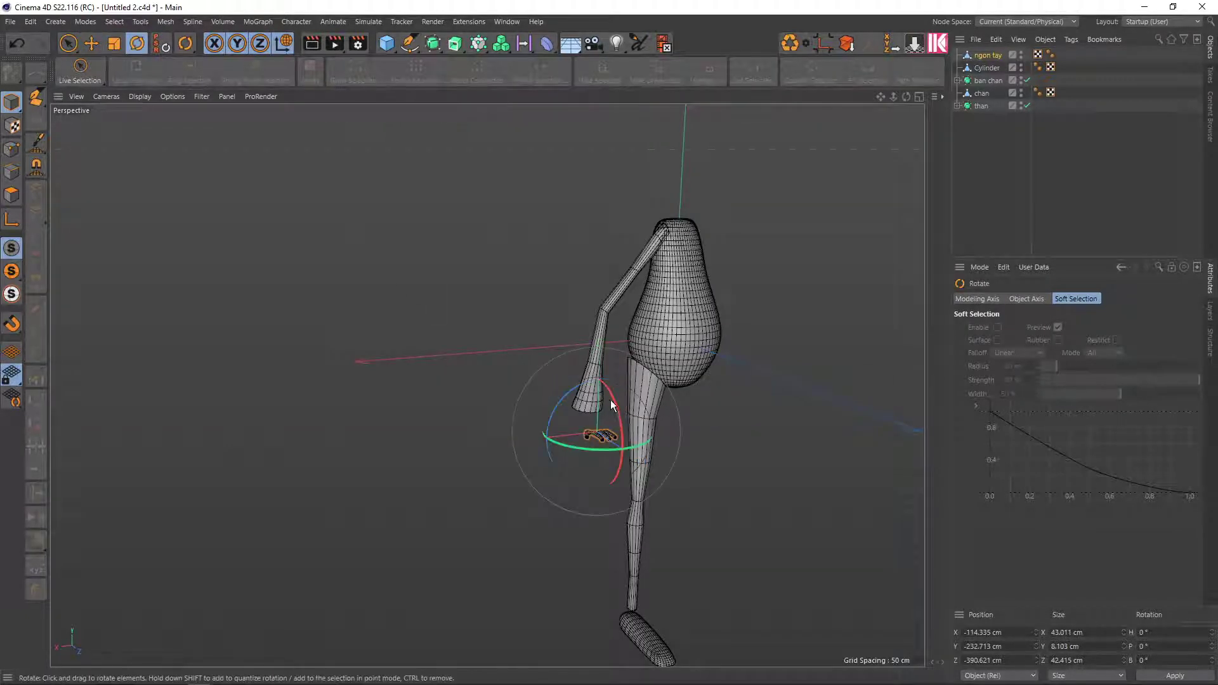
left_click_drag(610, 400, 613, 467)
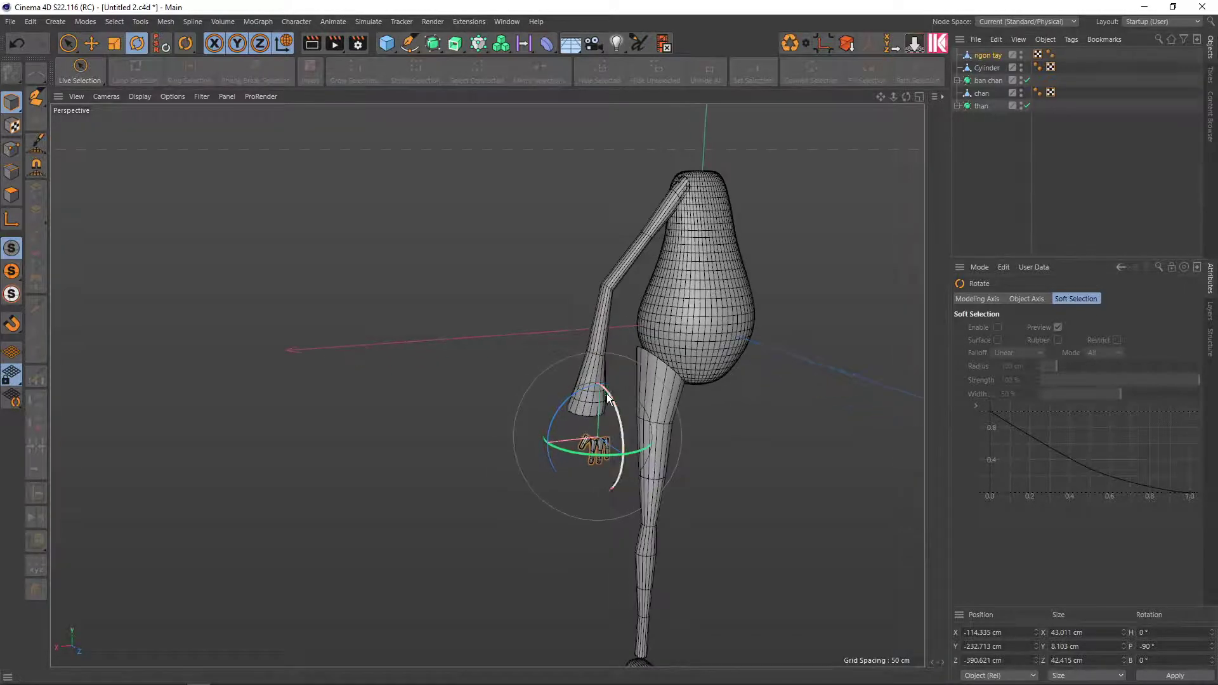
scroll(608, 439, "up", 10)
In the four-view layout, move the hand beside the right arm's end and in line with it
key("t")
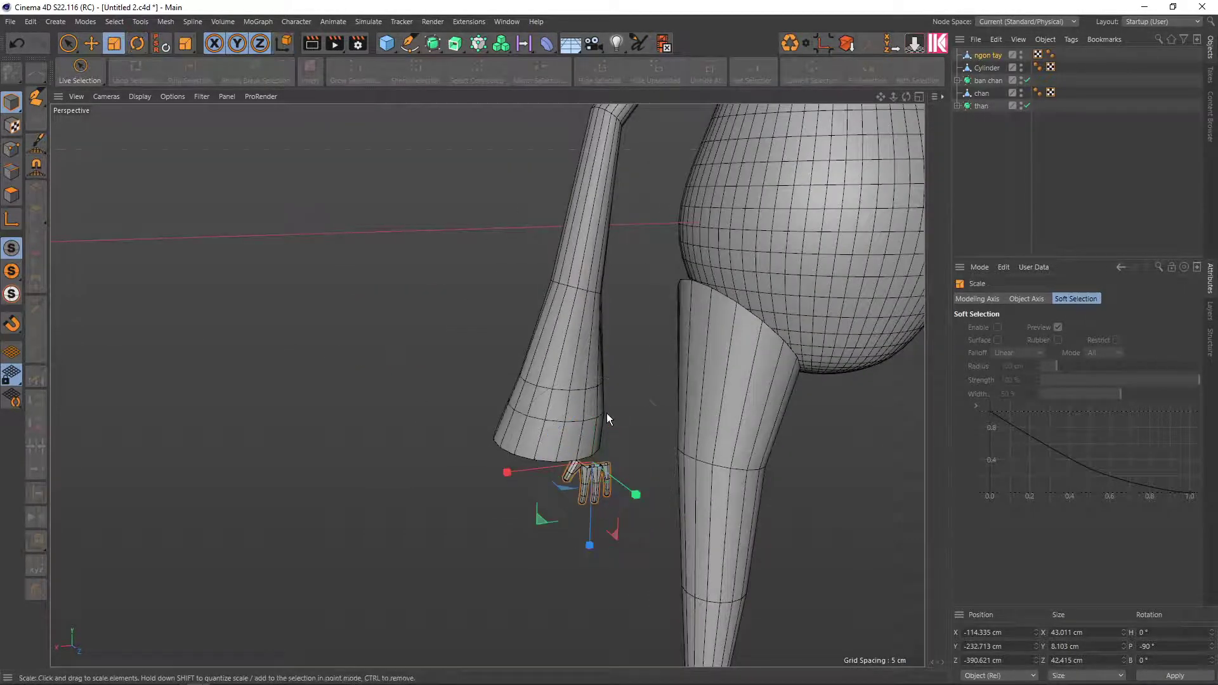
middle_click(606, 413)
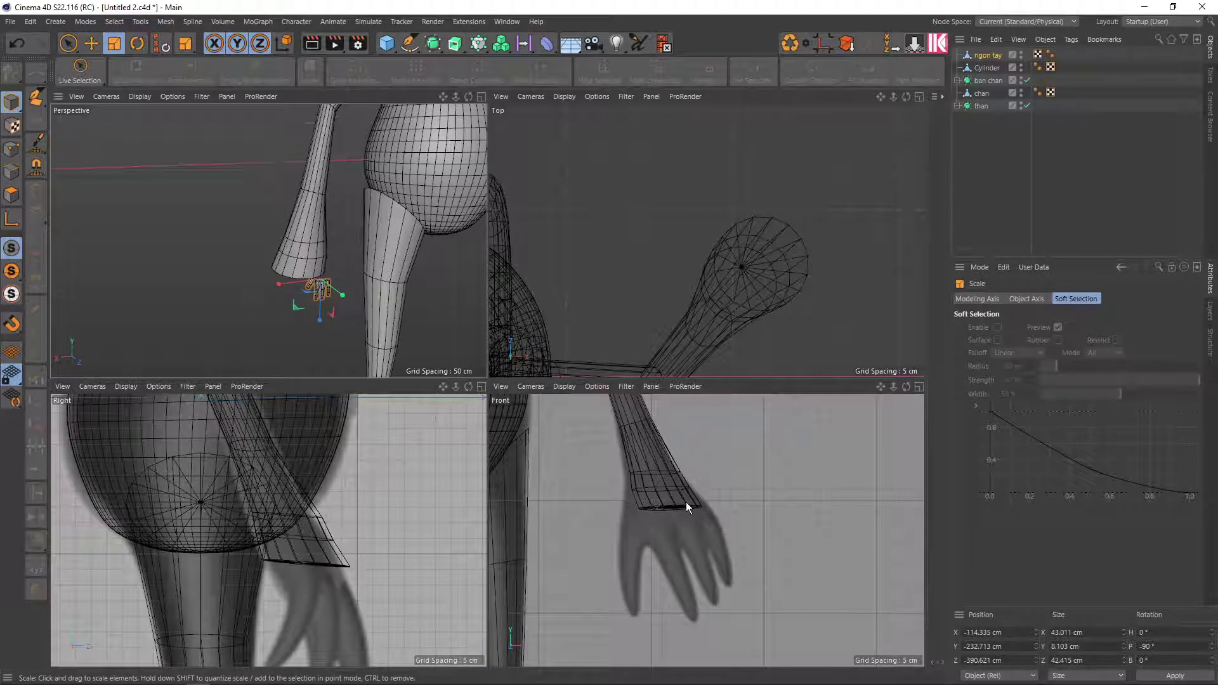
key("h")
key("h")
key("h")
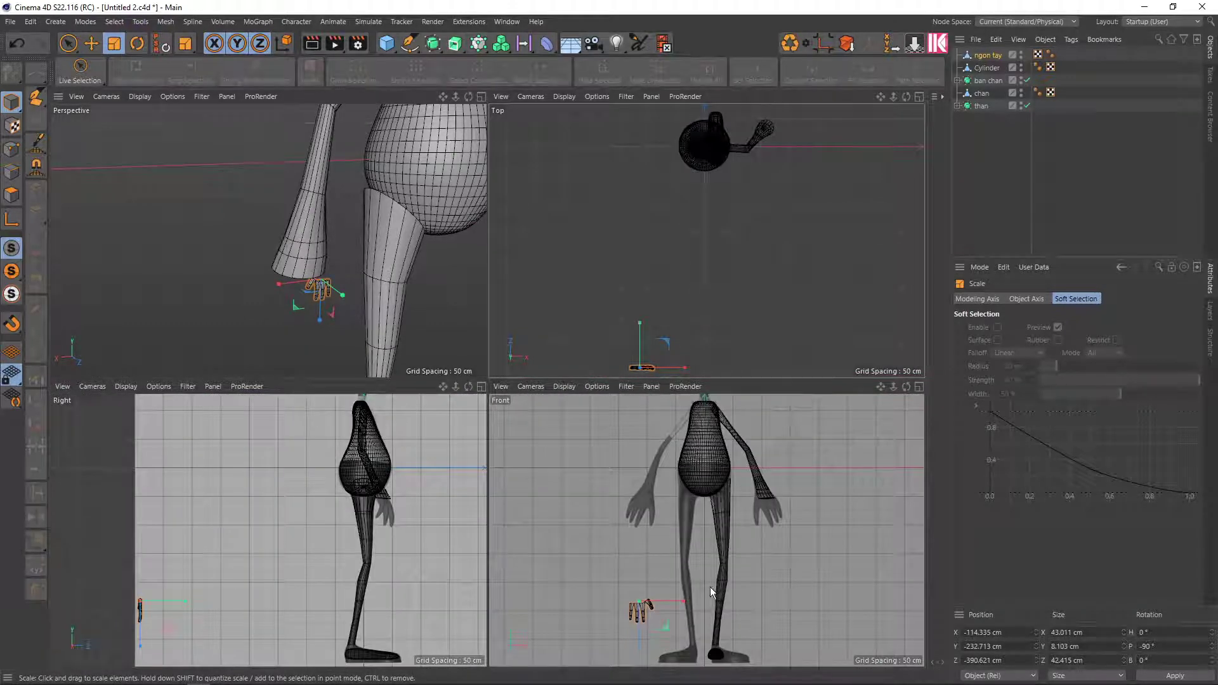
key("e")
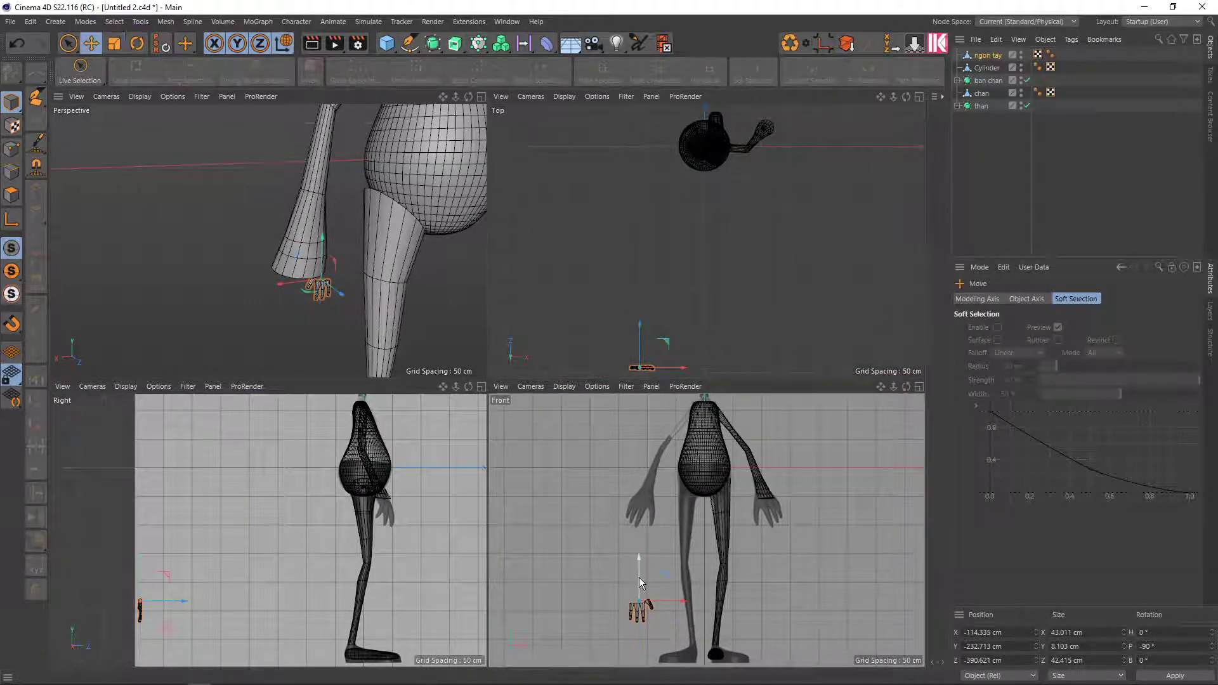
left_click_drag(660, 602, 795, 488)
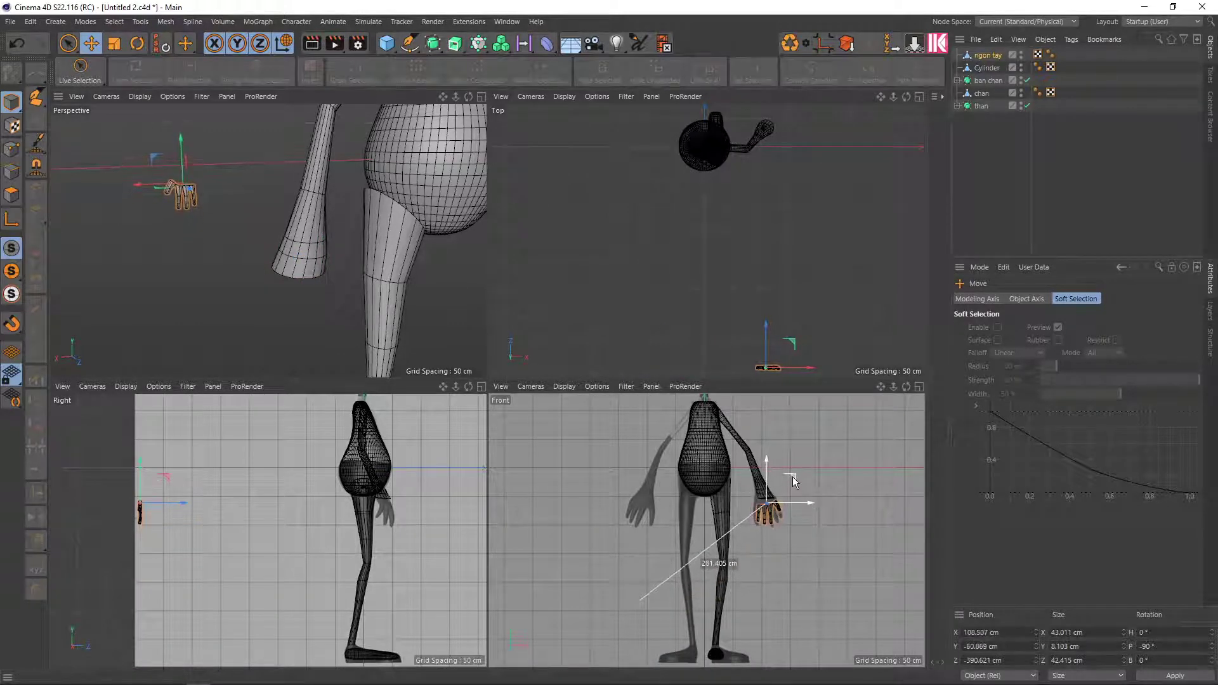
left_click_drag(795, 487, 793, 482)
left_click_drag(770, 330, 768, 89)
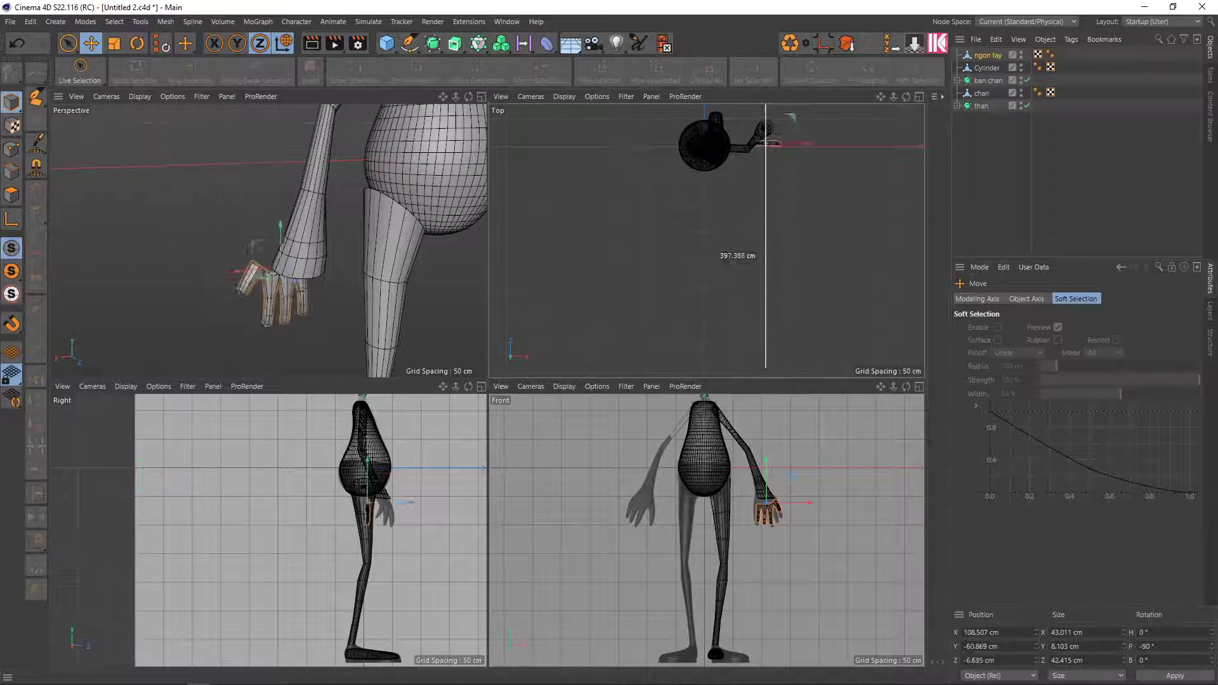
scroll(351, 565, "up", 3)
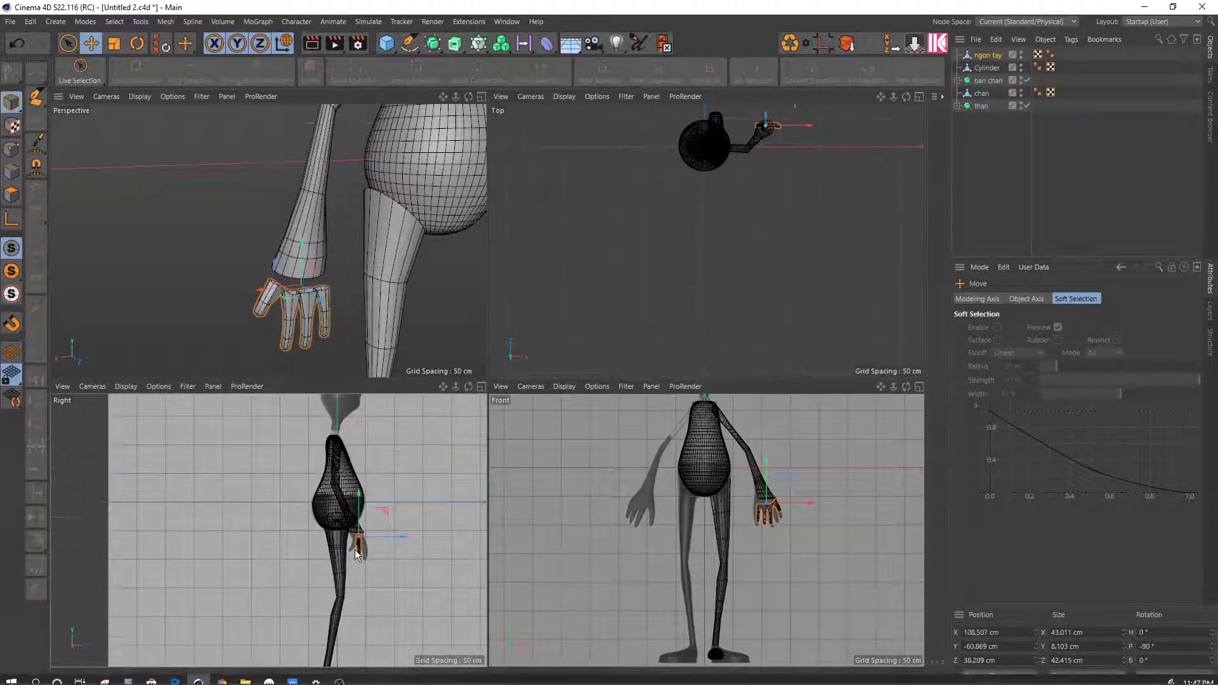
scroll(355, 550, "up", 3)
scroll(378, 549, "up", 2)
Scale the hand up to about 118%, then shrink it slightly to fit the wrist
key("t")
left_click_drag(427, 559, 403, 532)
middle_click(309, 303)
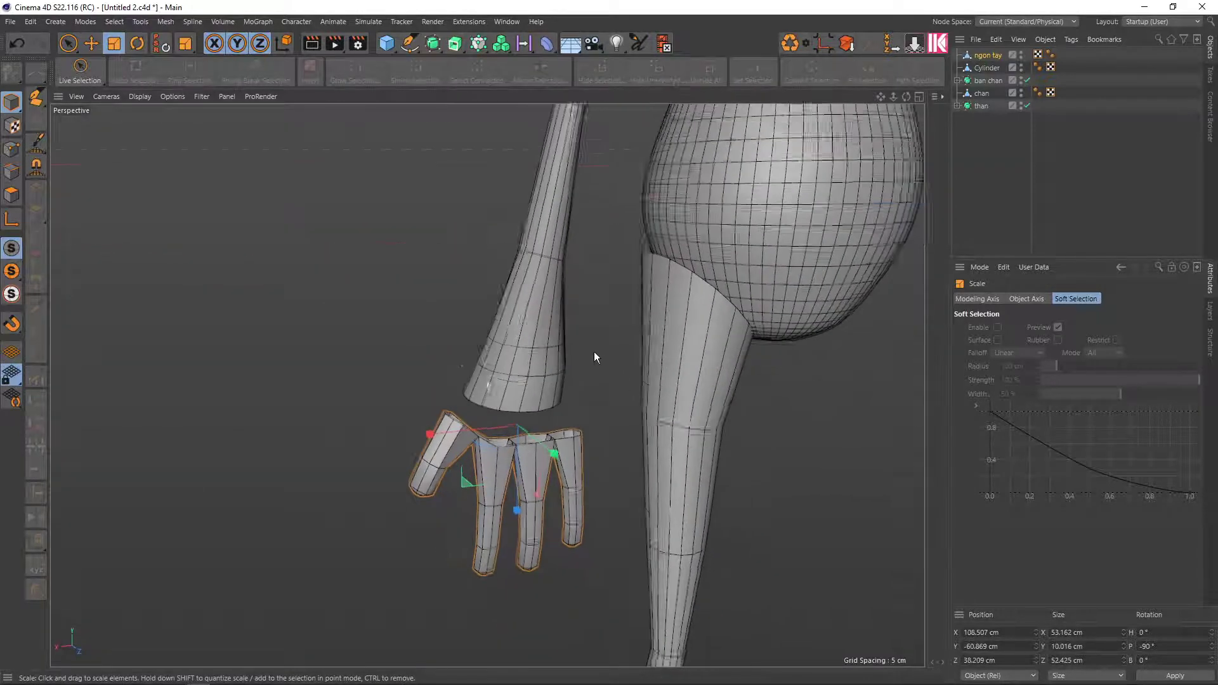
left_click_drag(571, 357, 503, 380, "alt")
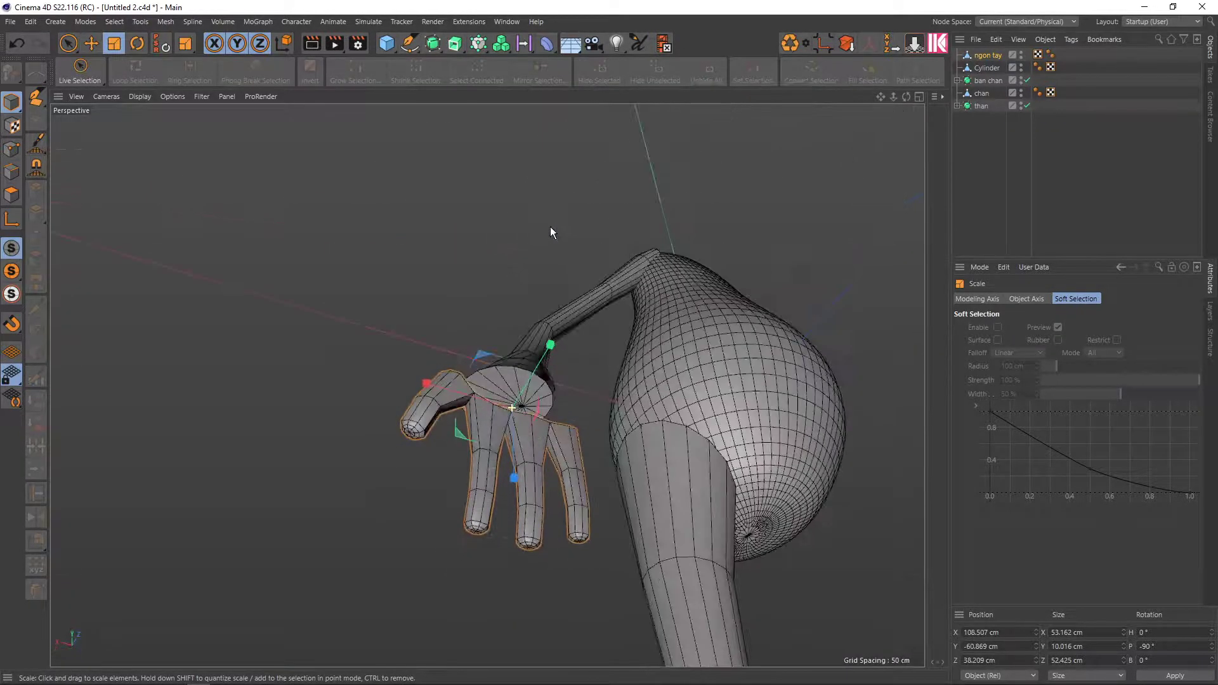
scroll(512, 365, "down", 3)
scroll(572, 344, "down", 3)
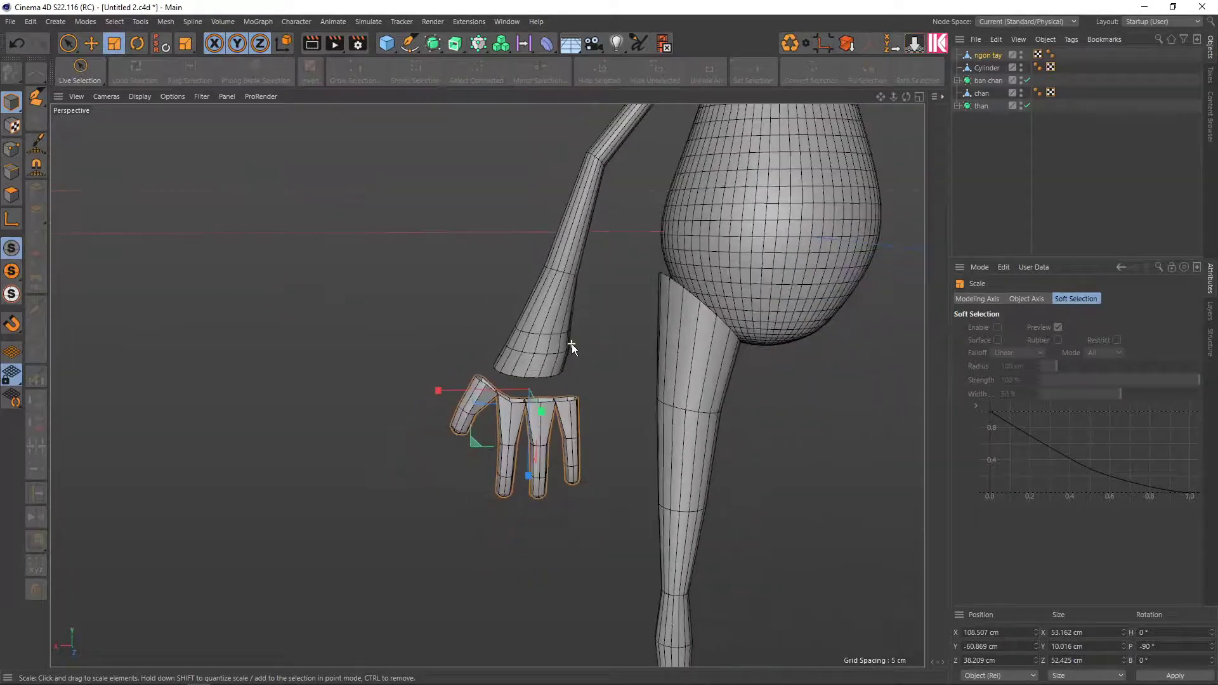
scroll(558, 334, "down", 3)
scroll(475, 399, "down", 3)
middle_click_drag(476, 400, 542, 363, "alt")
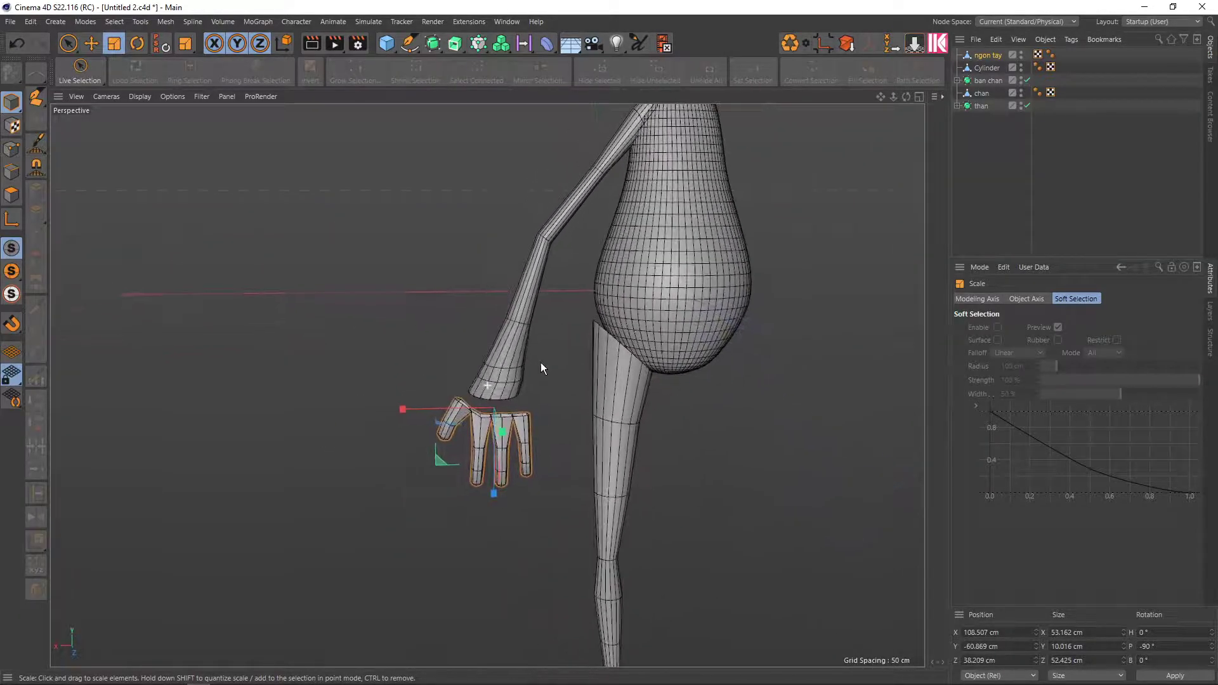
left_click_drag(517, 340, 461, 358)
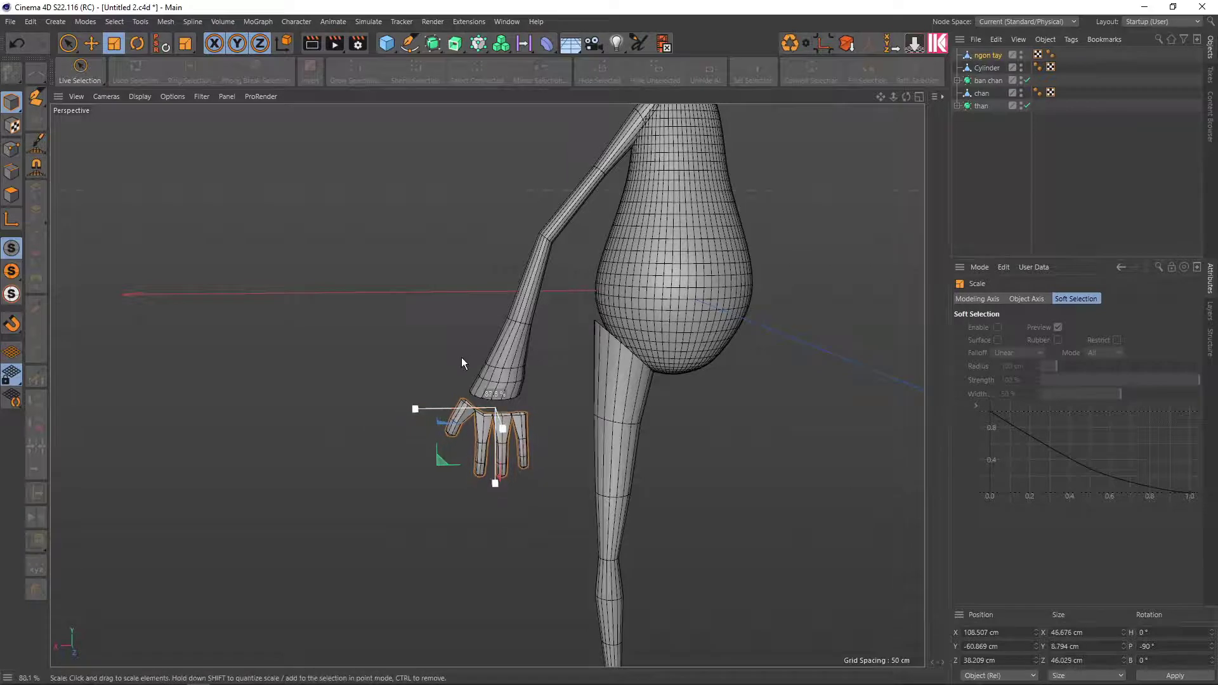
scroll(502, 395, "up", 3)
Lower the hand just under the wrist, around 108.5, -68.6, 38.2 cm
key("e")
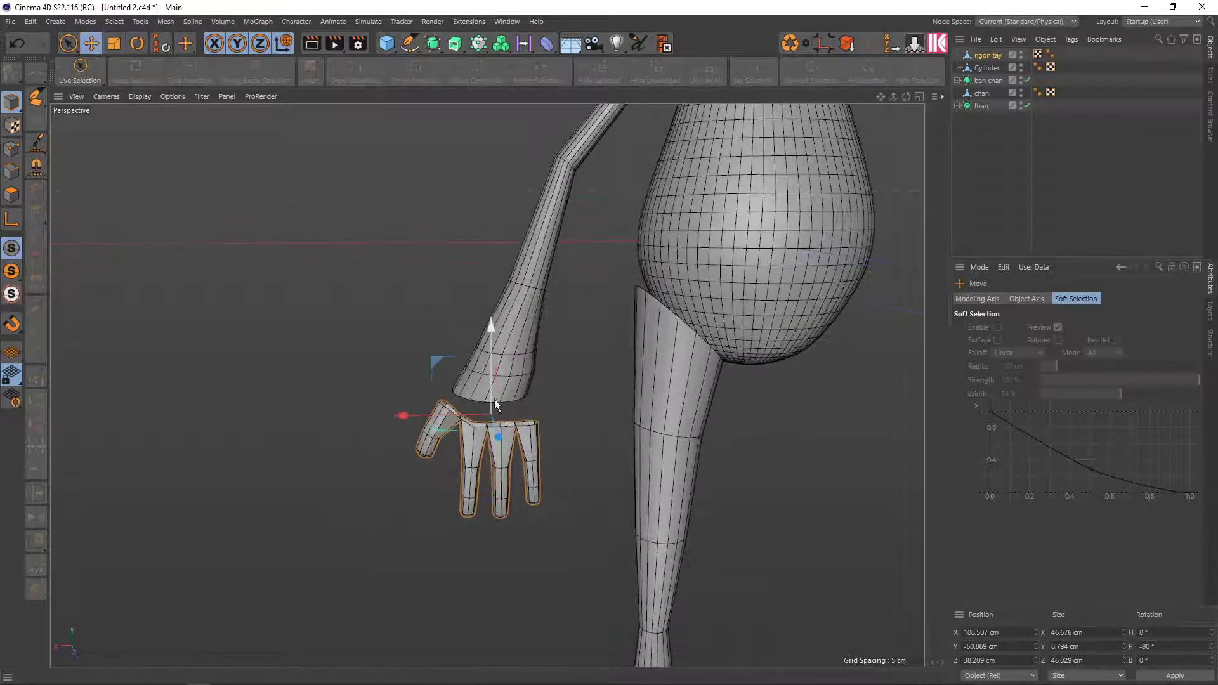
mouse_move(494, 399)
left_mouse_down()
mouse_move(492, 383)
mouse_move(524, 423)
mouse_move(575, 414)
mouse_move(559, 344)
mouse_move(593, 384)
mouse_move(529, 320)
mouse_move(500, 376)
mouse_move(521, 382)
mouse_move(502, 367)
mouse_move(539, 251)
left_mouse_up()
scroll(520, 414, "down", 1)
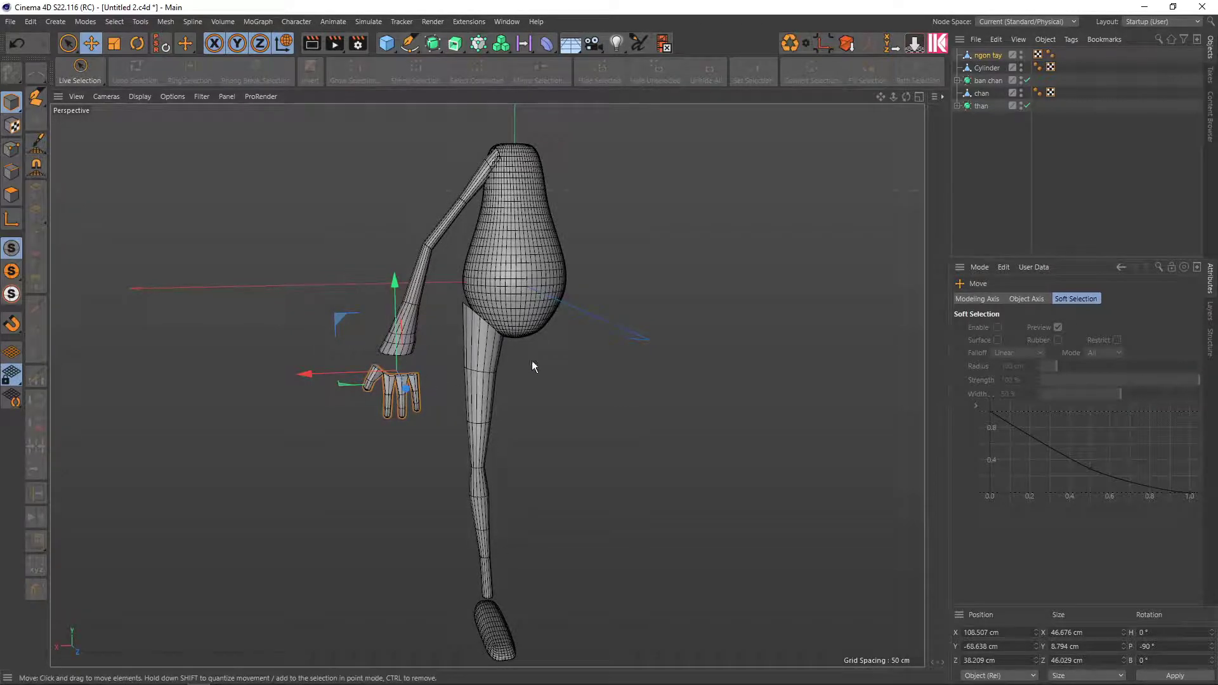
left_click_drag(532, 361, 523, 342, "alt")
middle_click(498, 349)
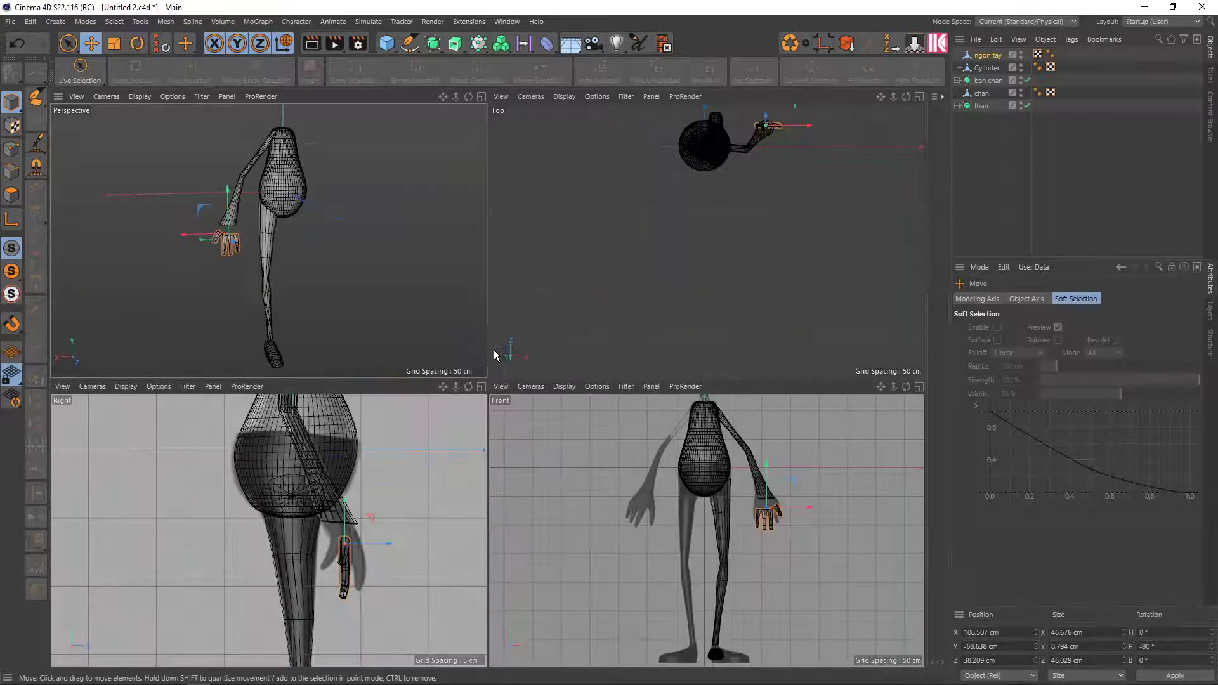
middle_click(420, 330)
left_click_drag(513, 353, 517, 330, "alt")
middle_click(517, 330)
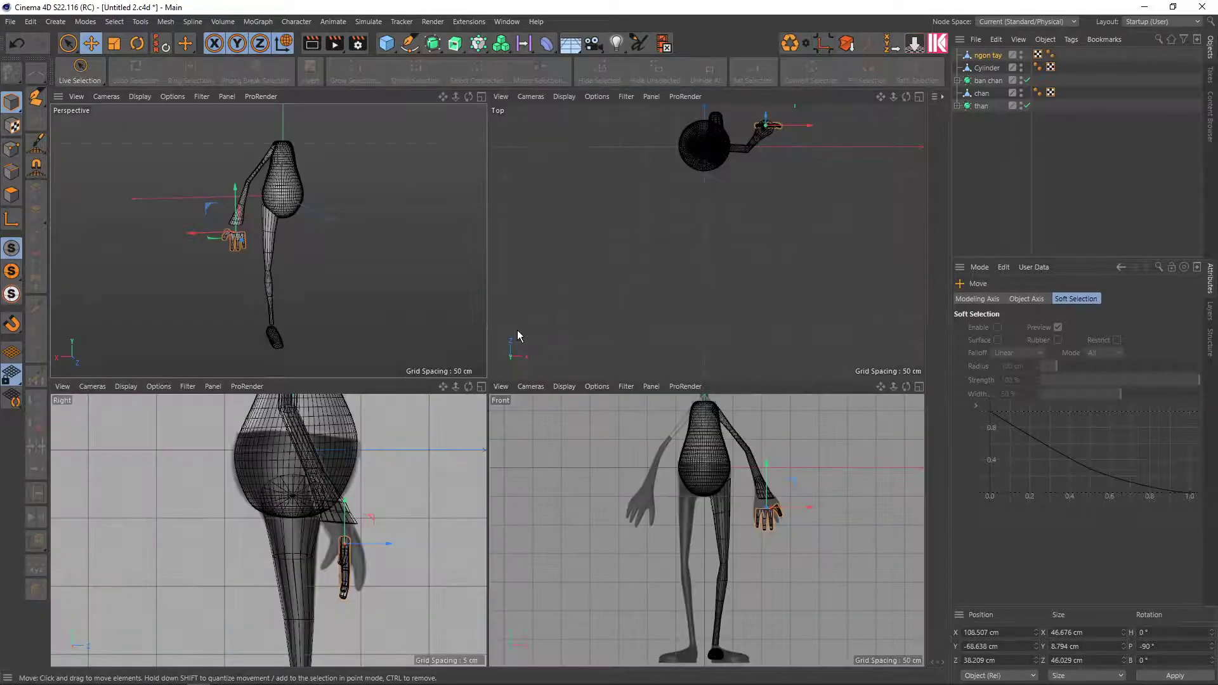
middle_click(476, 340)
Close the Untitled 2 project without saving changes
key("v")
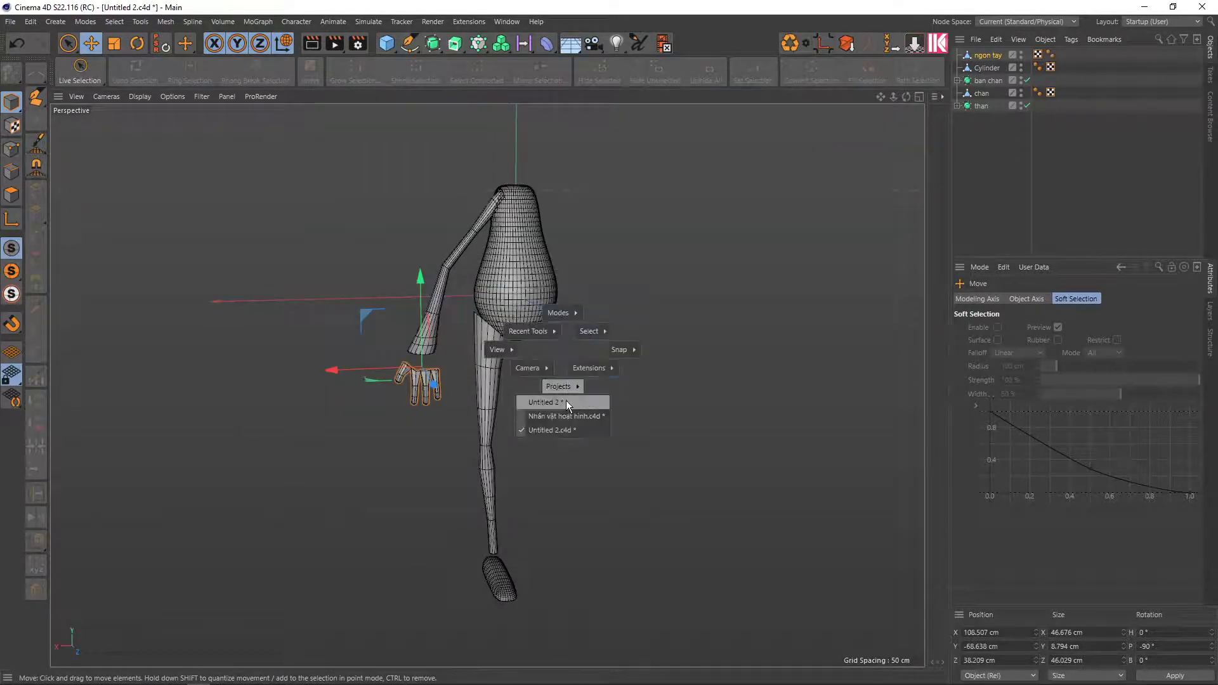
left_click(564, 402)
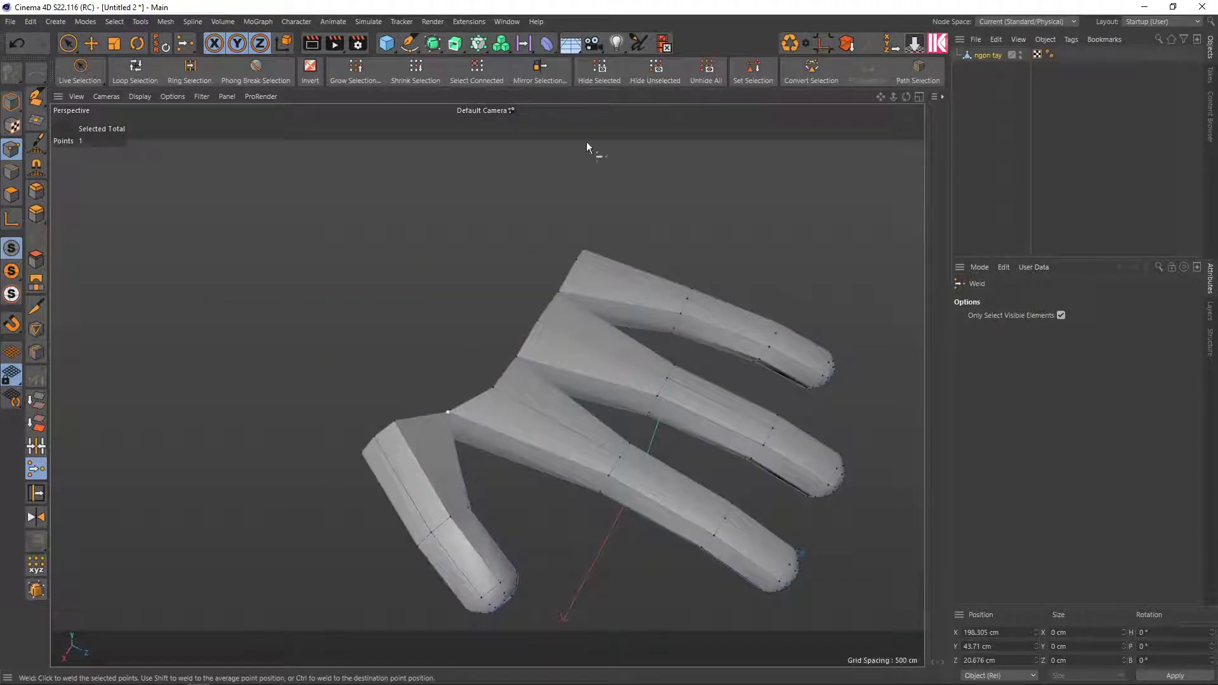
left_click(10, 22)
left_click(41, 102)
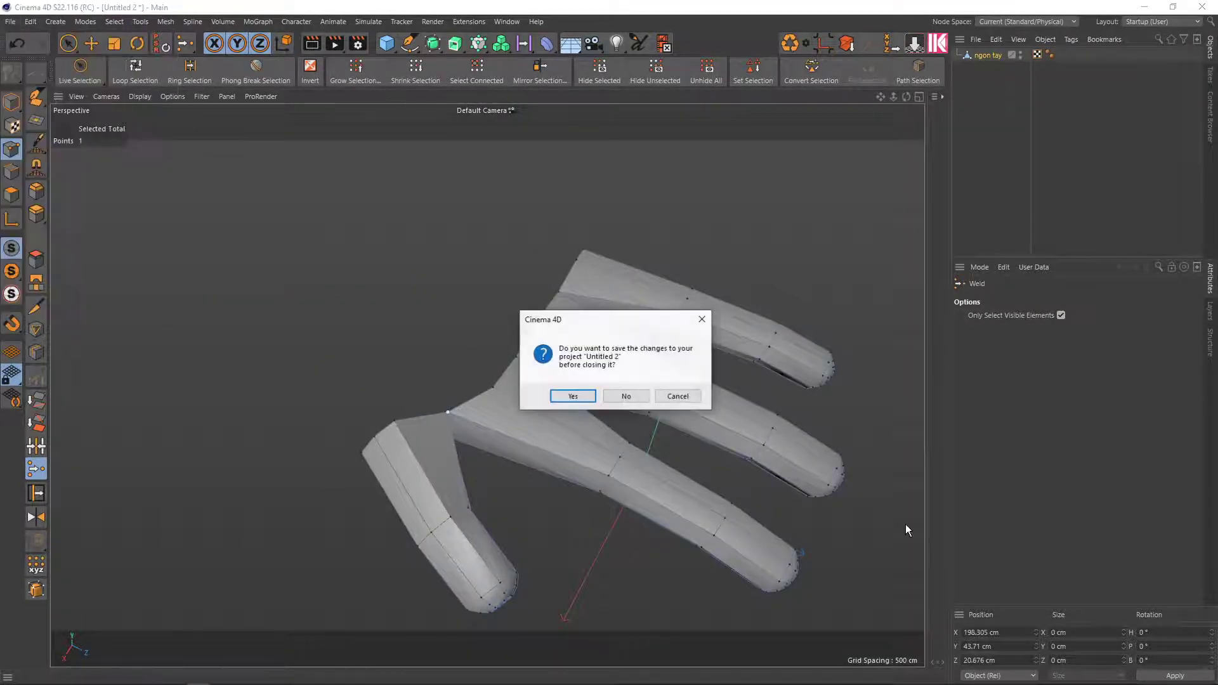
left_click(626, 397)
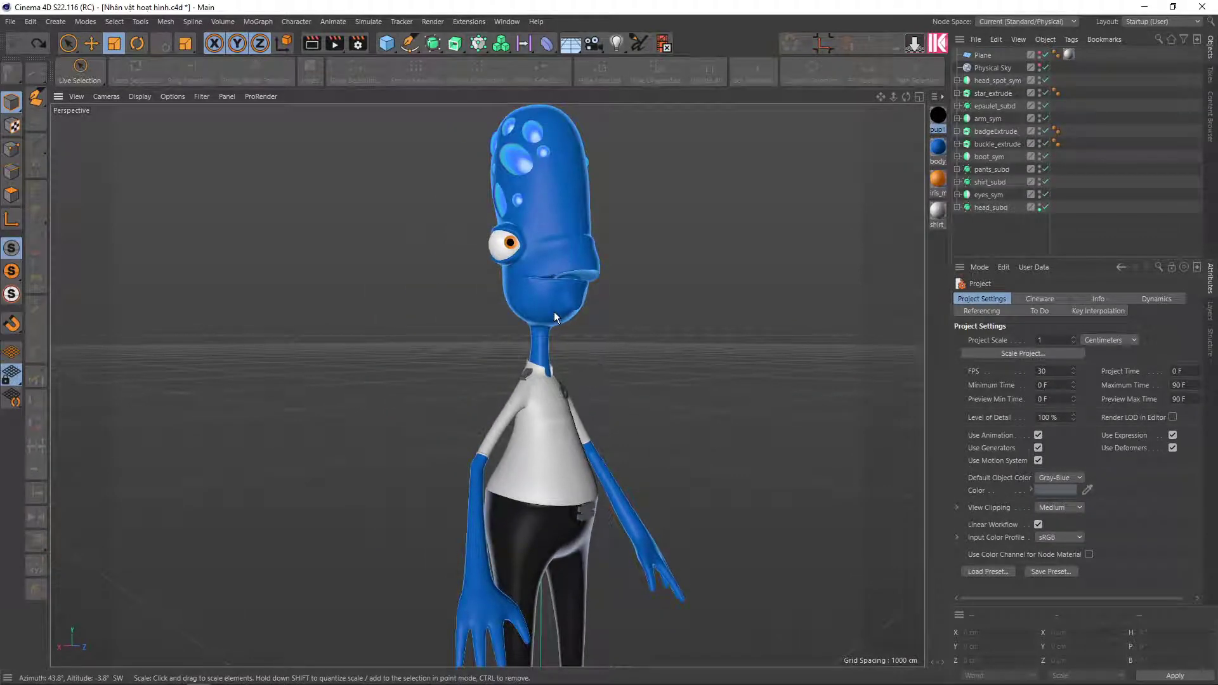
Orbit the blue character to see the head from the side and open the primitive objects list
scroll(554, 311, "up", 2)
scroll(531, 416, "up", 3)
scroll(495, 302, "up", 3)
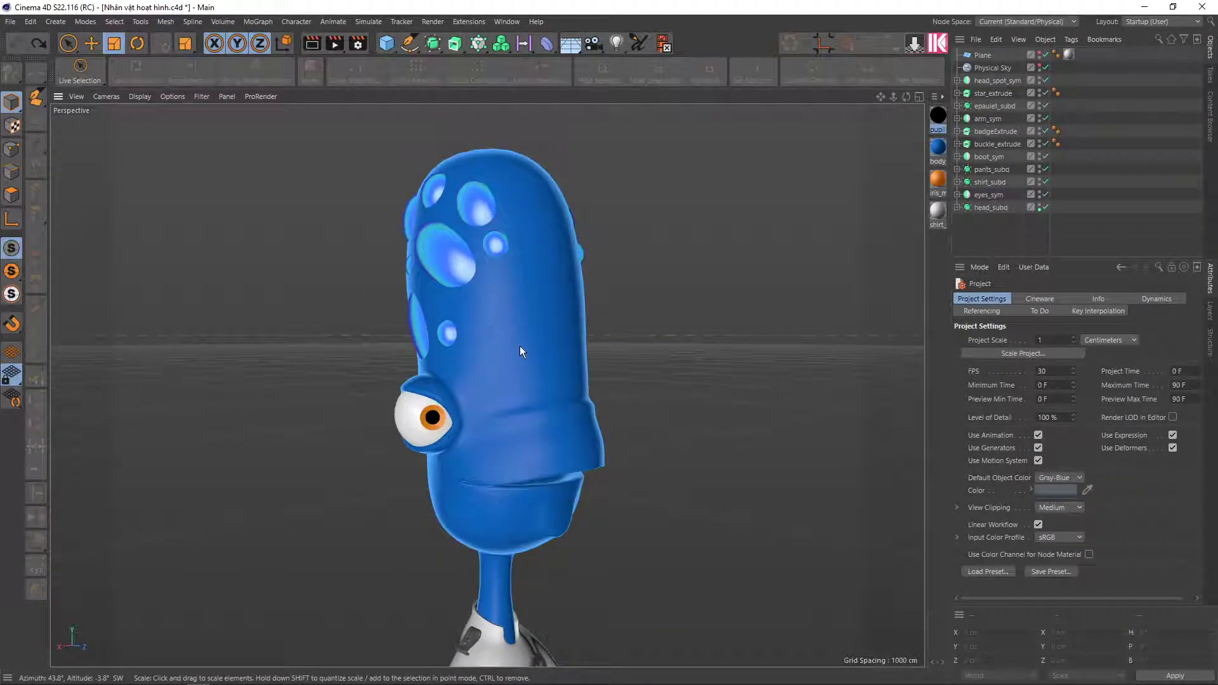
mouse_move(520, 346)
left_mouse_down("alt")
mouse_move(595, 327)
mouse_move(655, 344)
mouse_move(505, 351)
mouse_move(482, 326)
mouse_move(255, 364)
mouse_move(552, 354)
mouse_move(625, 333)
left_mouse_up("alt")
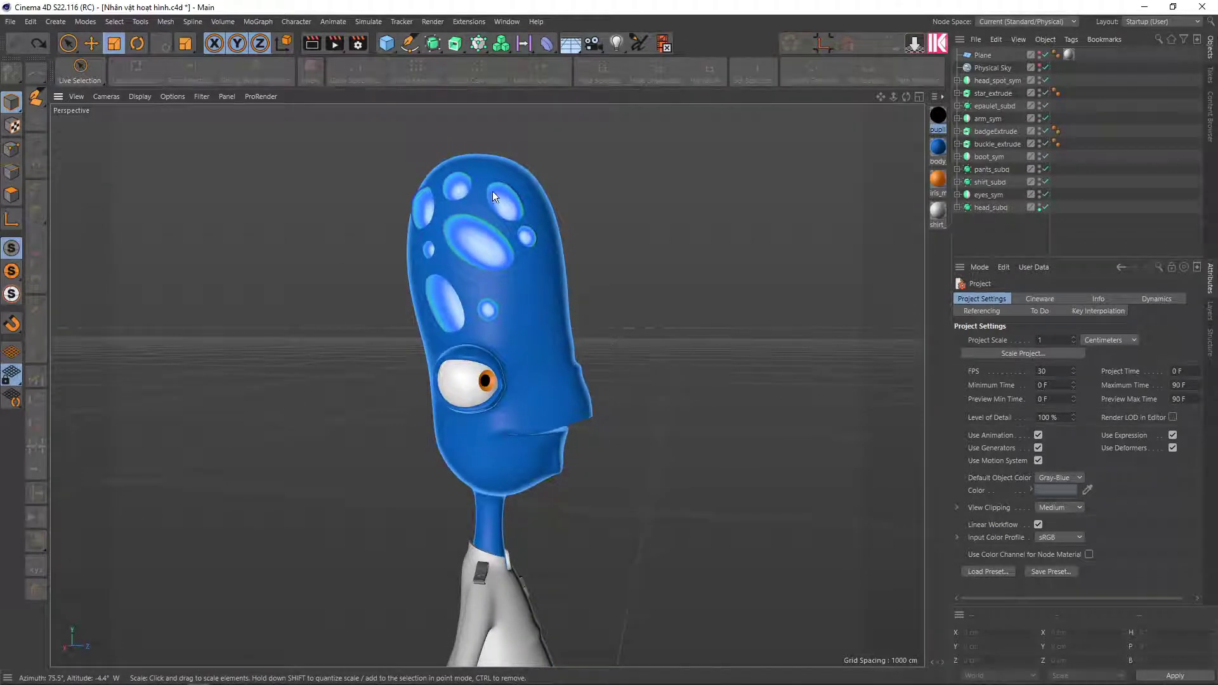
left_click(389, 50)
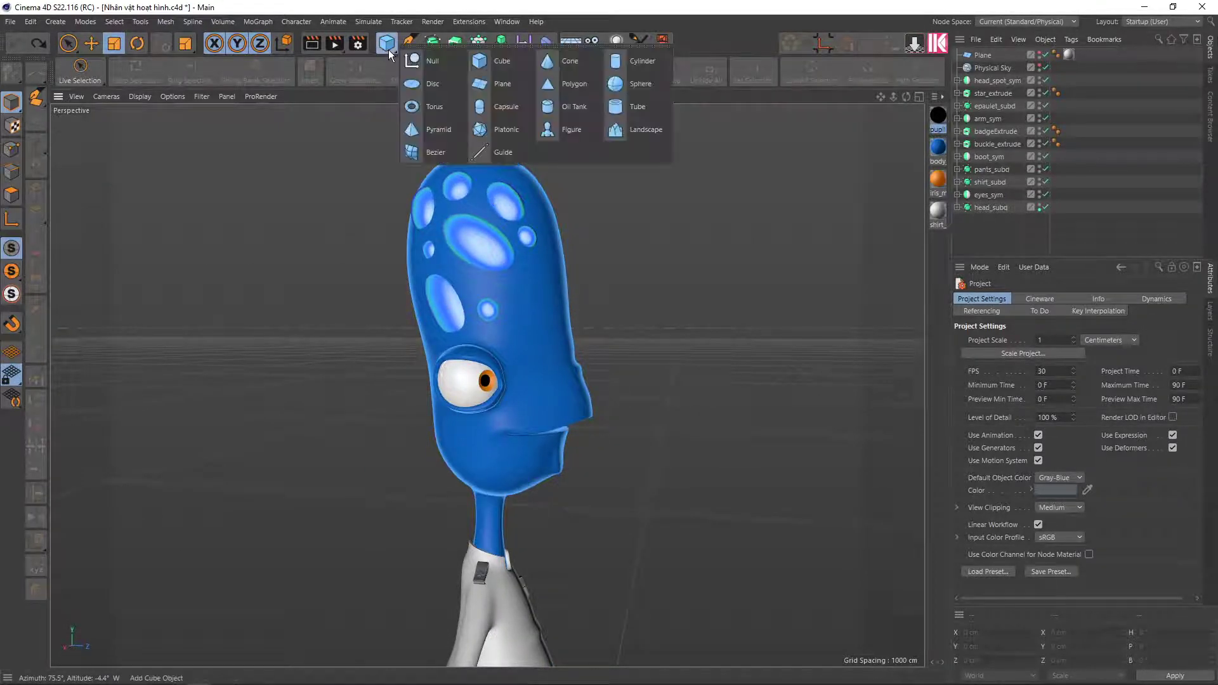
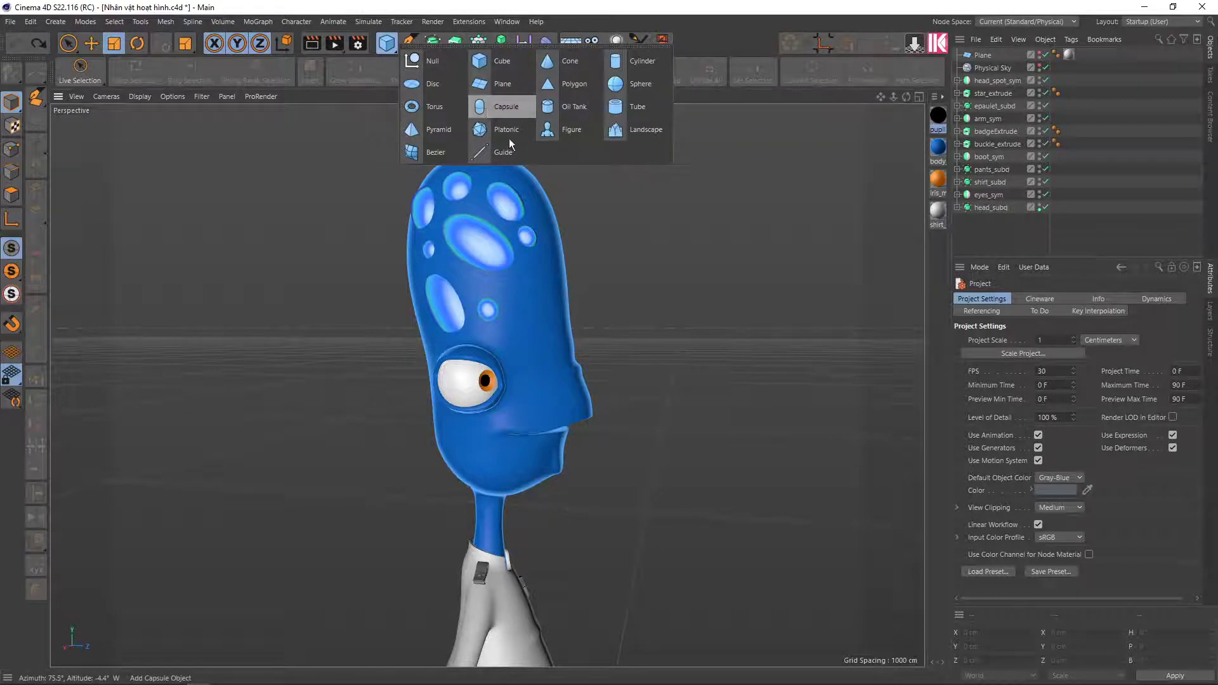
Inspect the finished blue alien, glance at the Untitled 2 wireframe figure, then return
mouse_move(637, 289)
left_mouse_down("alt")
mouse_move(509, 284)
mouse_move(329, 311)
mouse_move(262, 304)
mouse_move(617, 279)
mouse_move(275, 305)
mouse_move(599, 285)
mouse_move(470, 288)
mouse_move(489, 288)
left_mouse_up("alt")
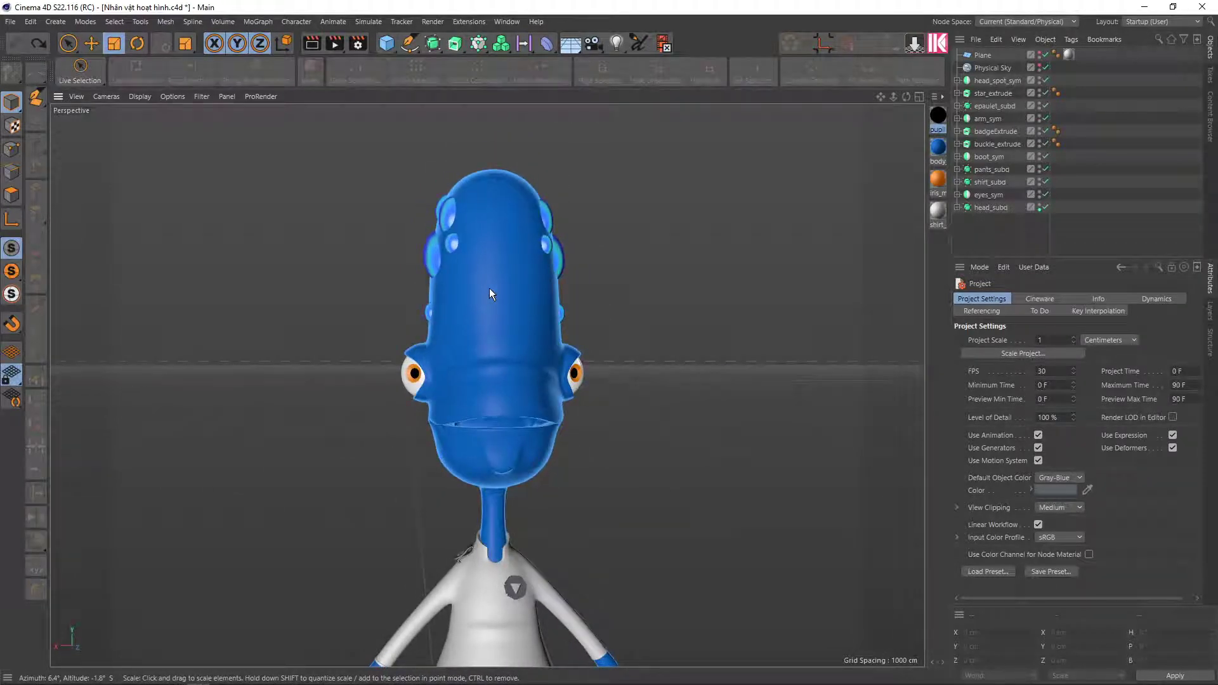
right_click_drag(489, 288, 519, 302, "alt")
key("v")
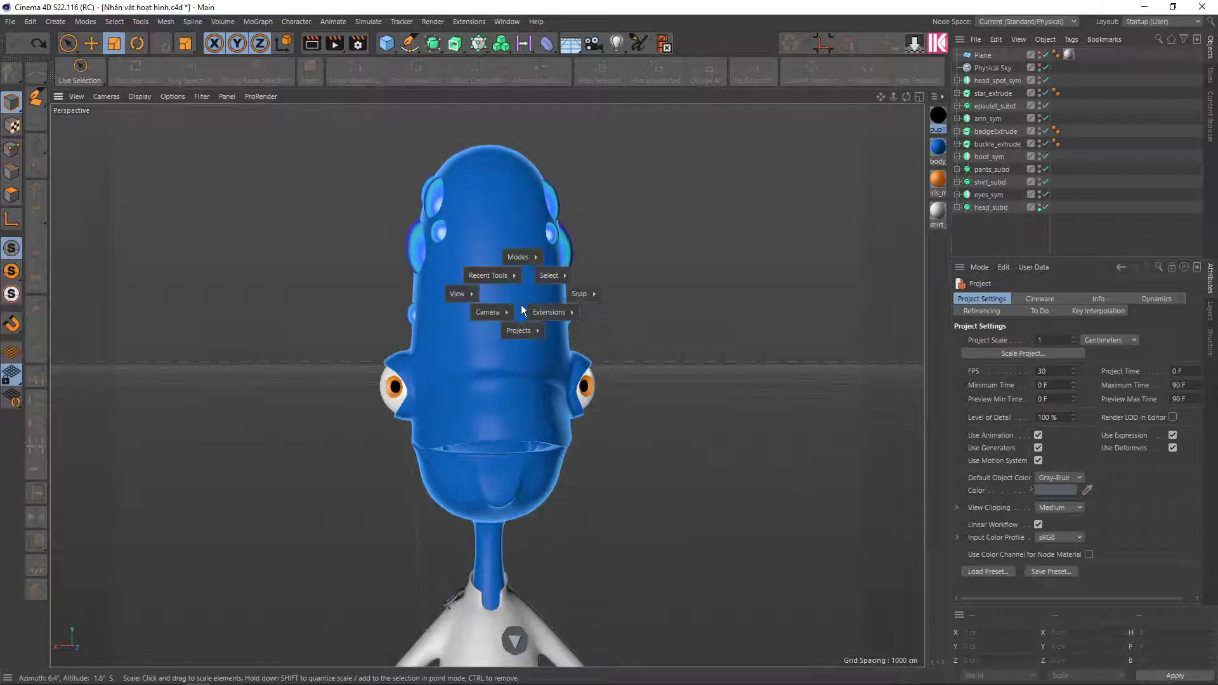
mouse_move(519, 330)
left_click(519, 359)
mouse_move(522, 361)
left_mouse_down("alt")
mouse_move(528, 233)
mouse_move(504, 342)
mouse_move(531, 318)
mouse_move(510, 427)
left_mouse_up("alt")
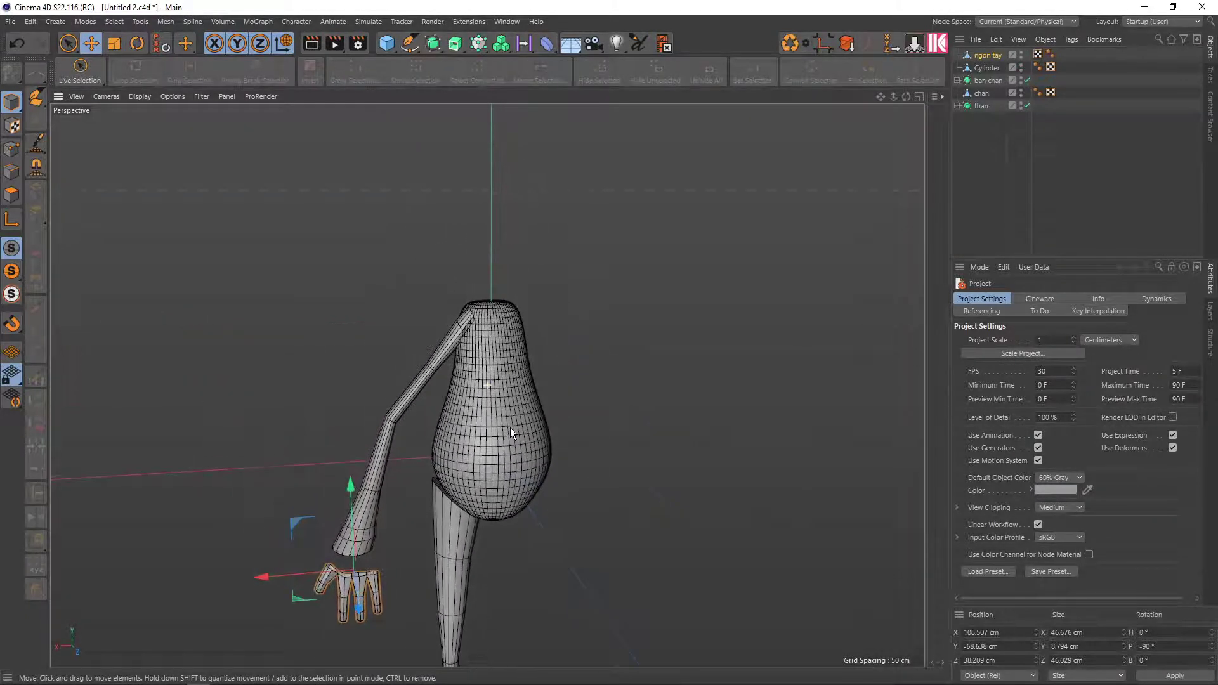
key("v")
left_click(524, 322)
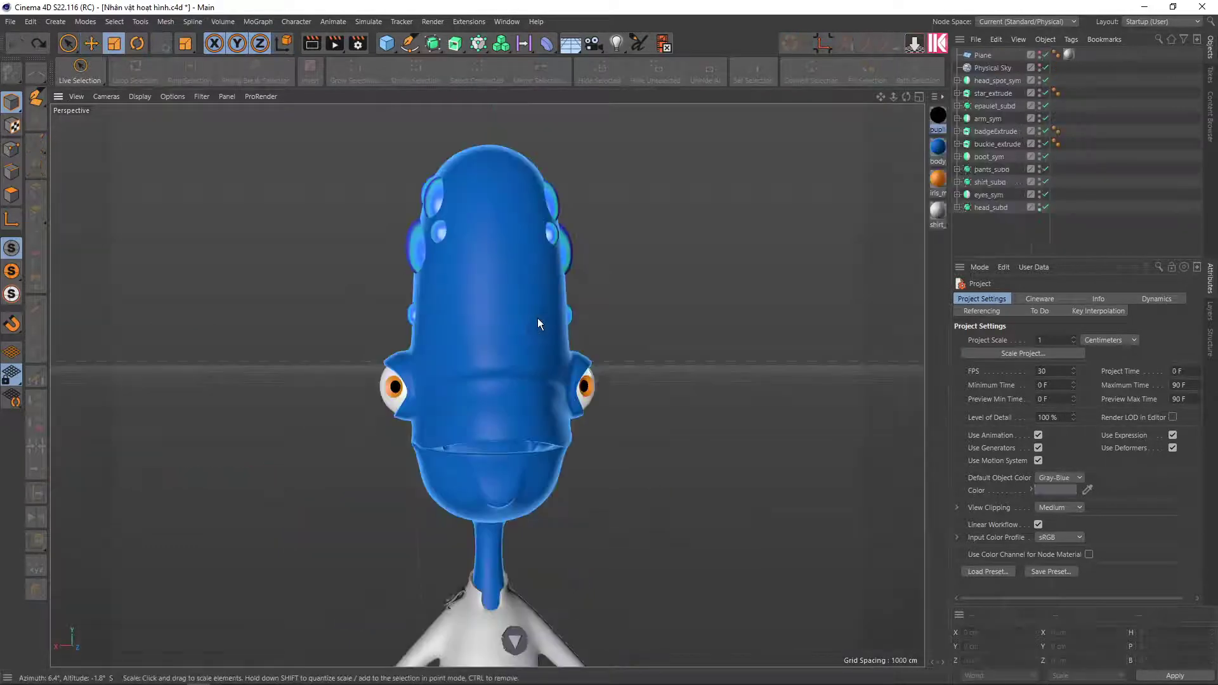
Orbit and zoom around the finished alien's head to compare side angles
left_click_drag(536, 337, 730, 348, "alt")
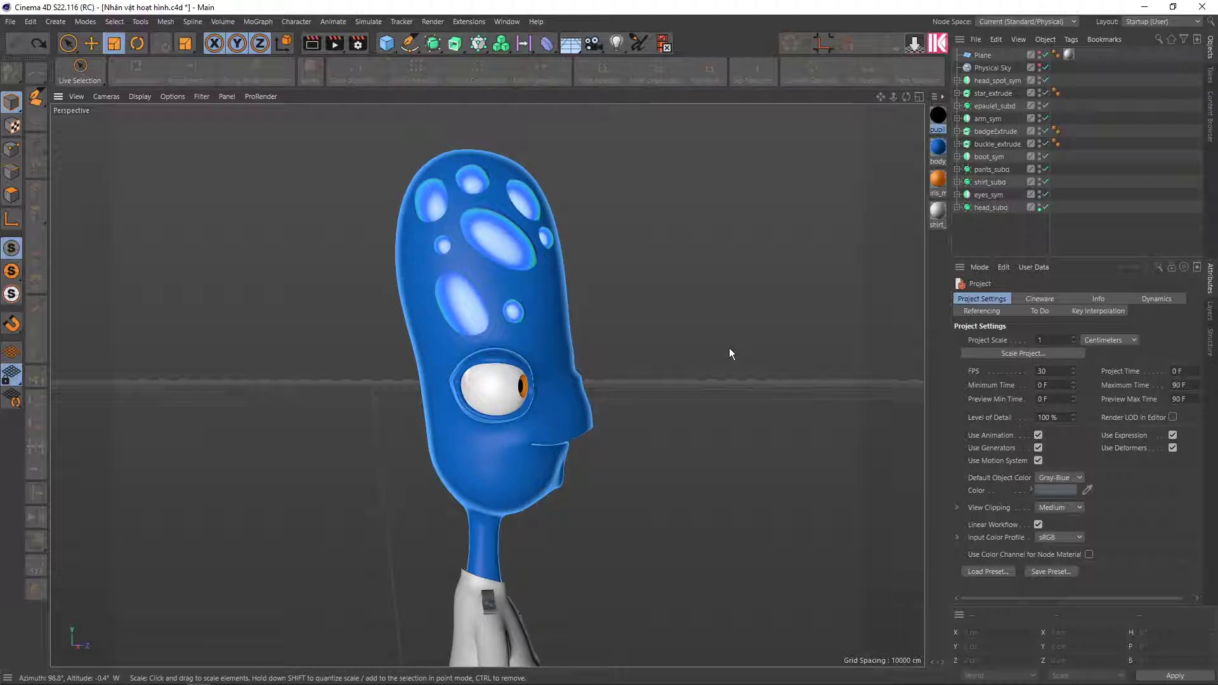
scroll(503, 280, "up", 2)
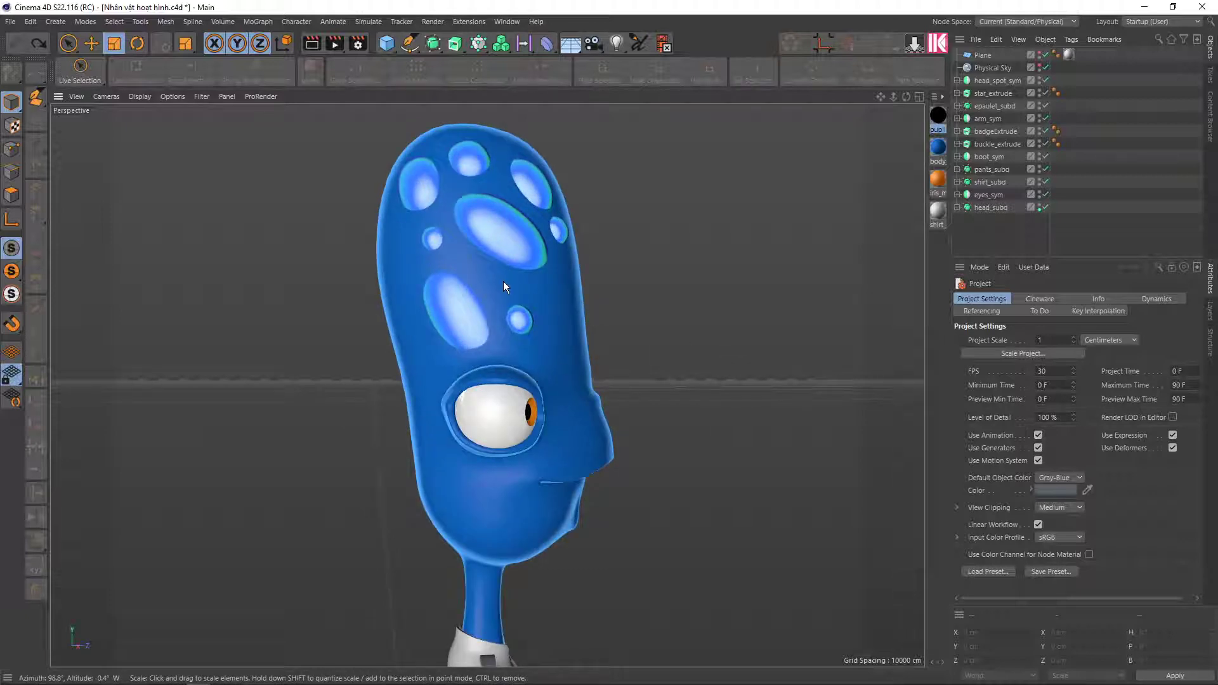
scroll(505, 302, "up", 2)
scroll(508, 354, "down", 2)
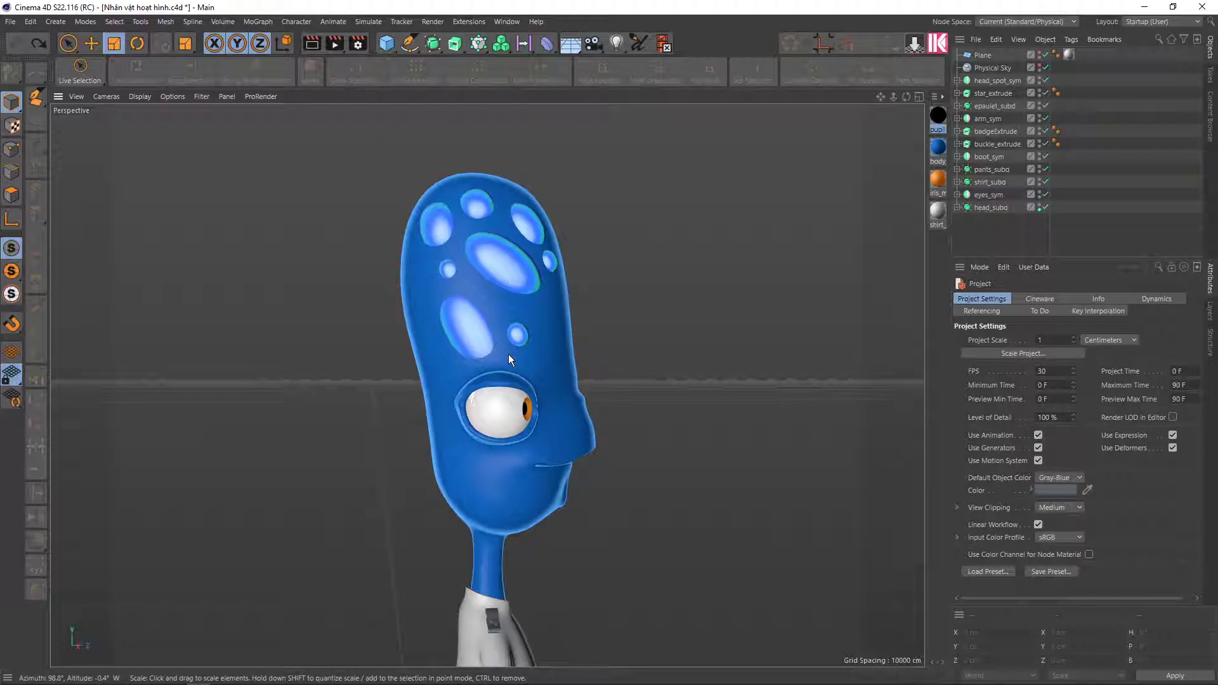
scroll(485, 345, "up", 2)
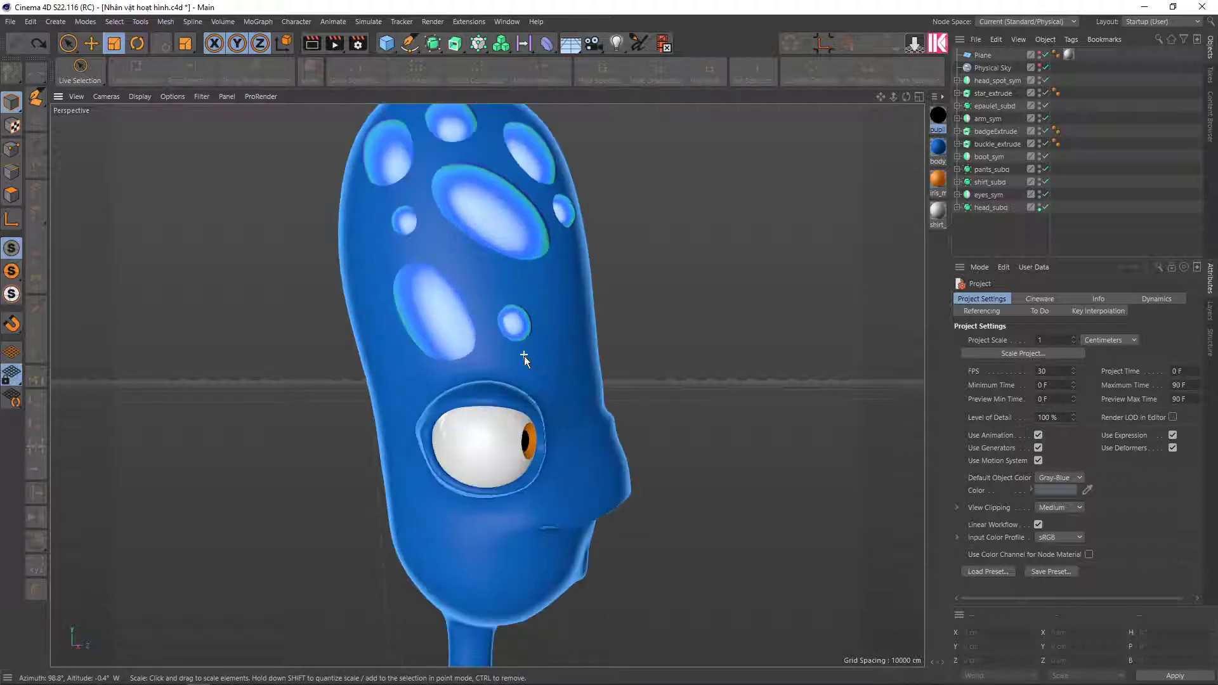
scroll(519, 349, "down", 1)
mouse_move(520, 346)
left_mouse_down("alt")
mouse_move(326, 345)
mouse_move(486, 345)
left_mouse_up("alt")
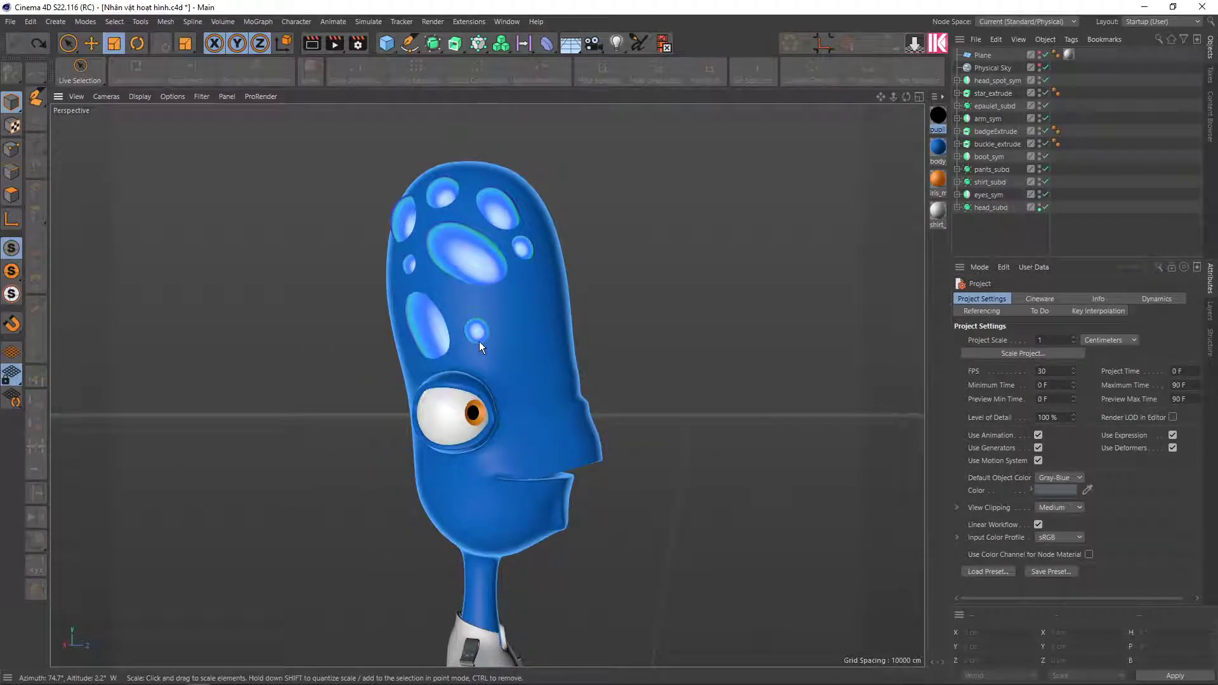
Toggle the four-viewport layout, frame the character, and enlarge the perspective view
middle_click(480, 340)
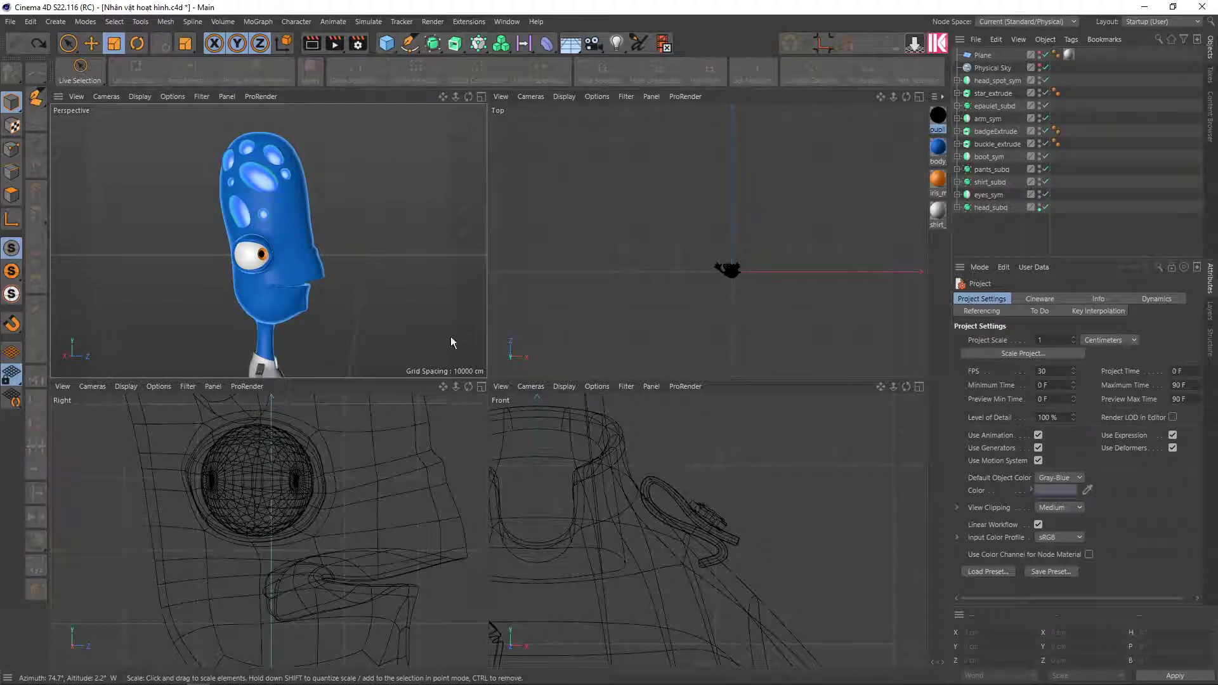
key("h")
key("h")
key("h")
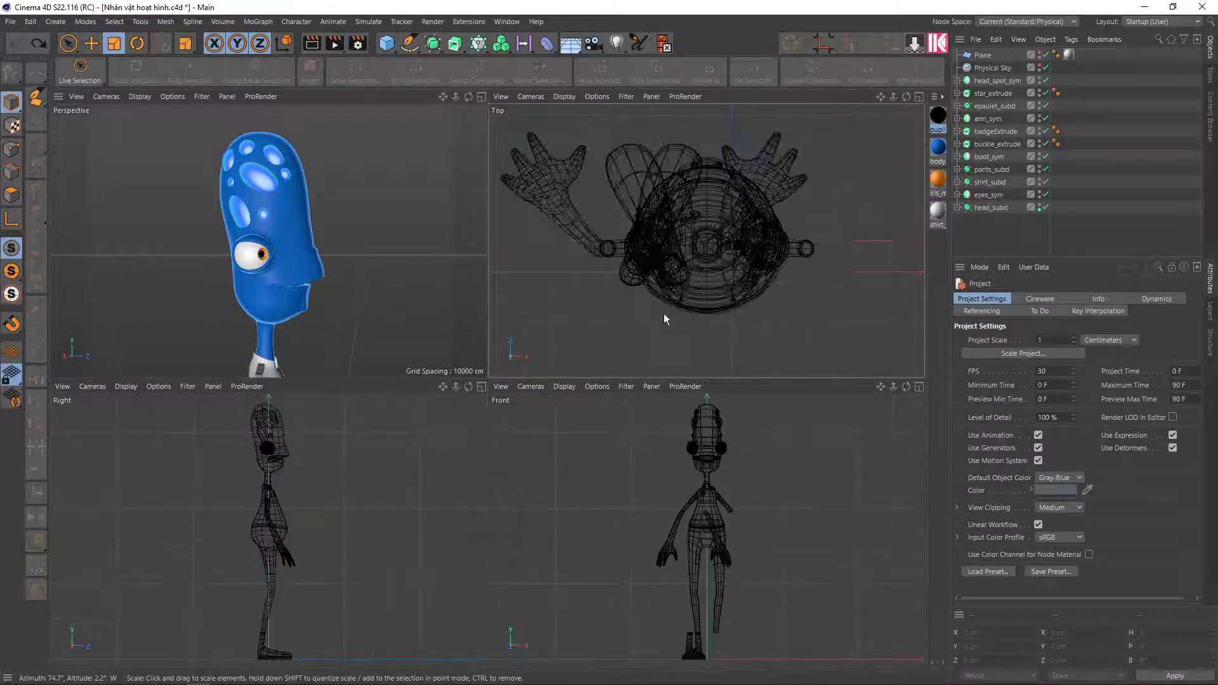
middle_click(355, 307)
Switch to the Untitled 2 document with the four-viewport layout
key("v")
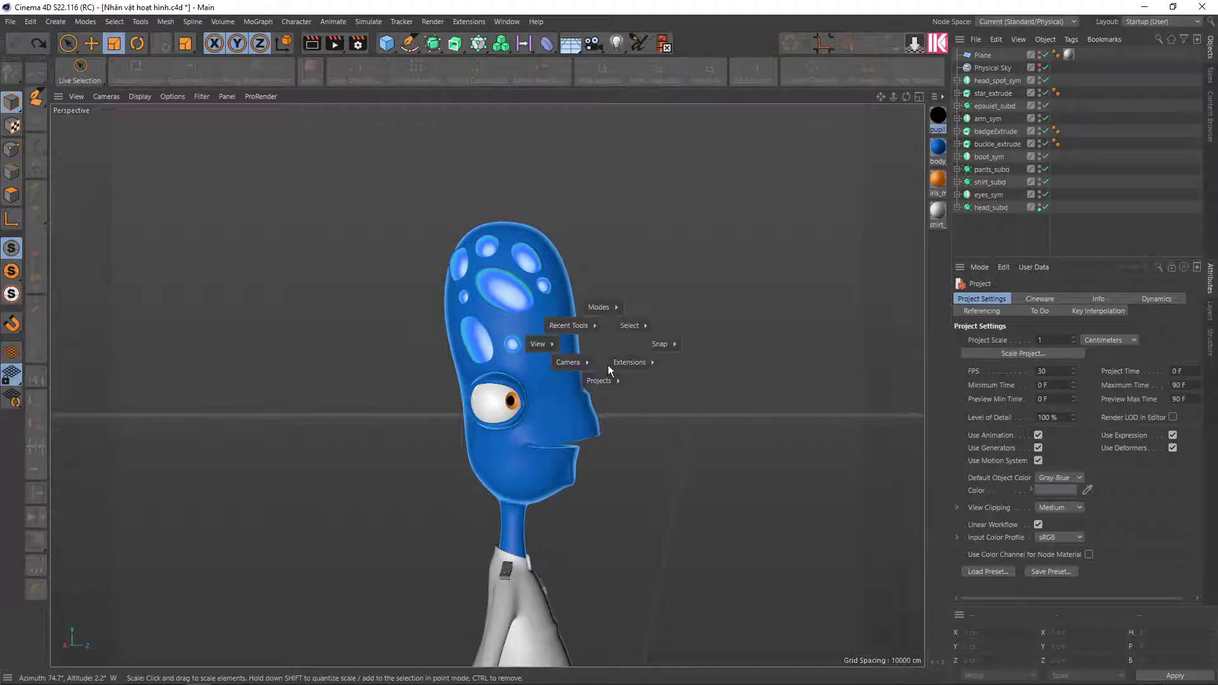
scroll(530, 352, "up", 3)
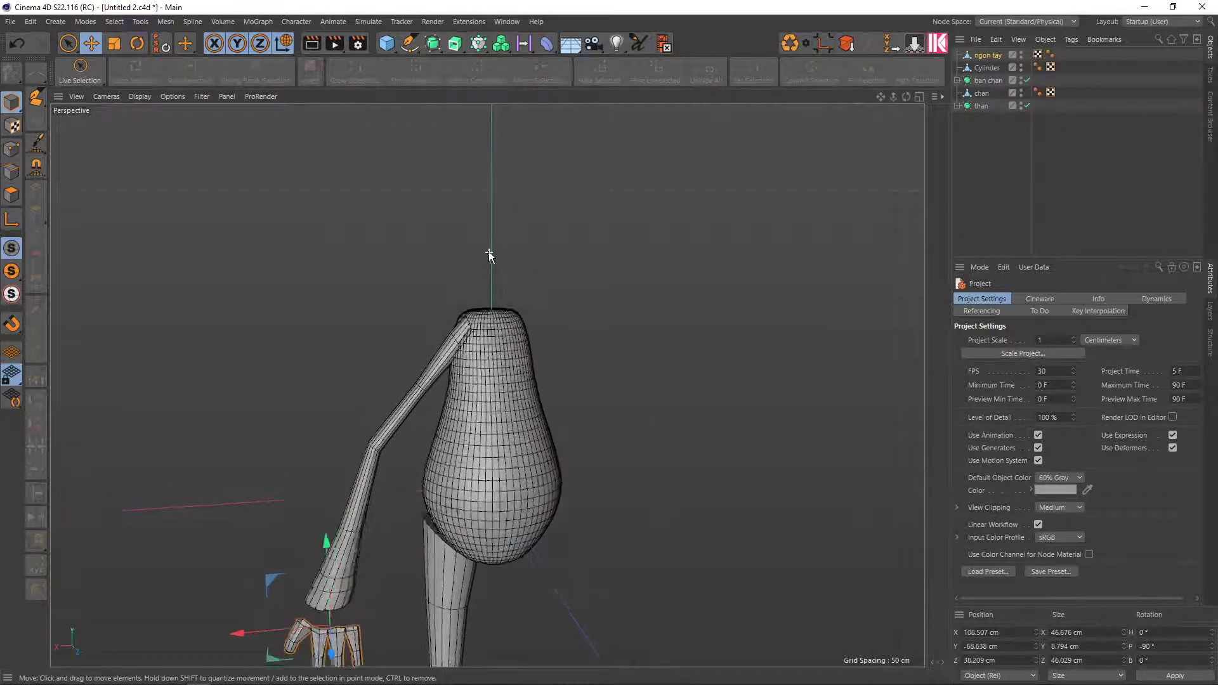
middle_click(420, 143)
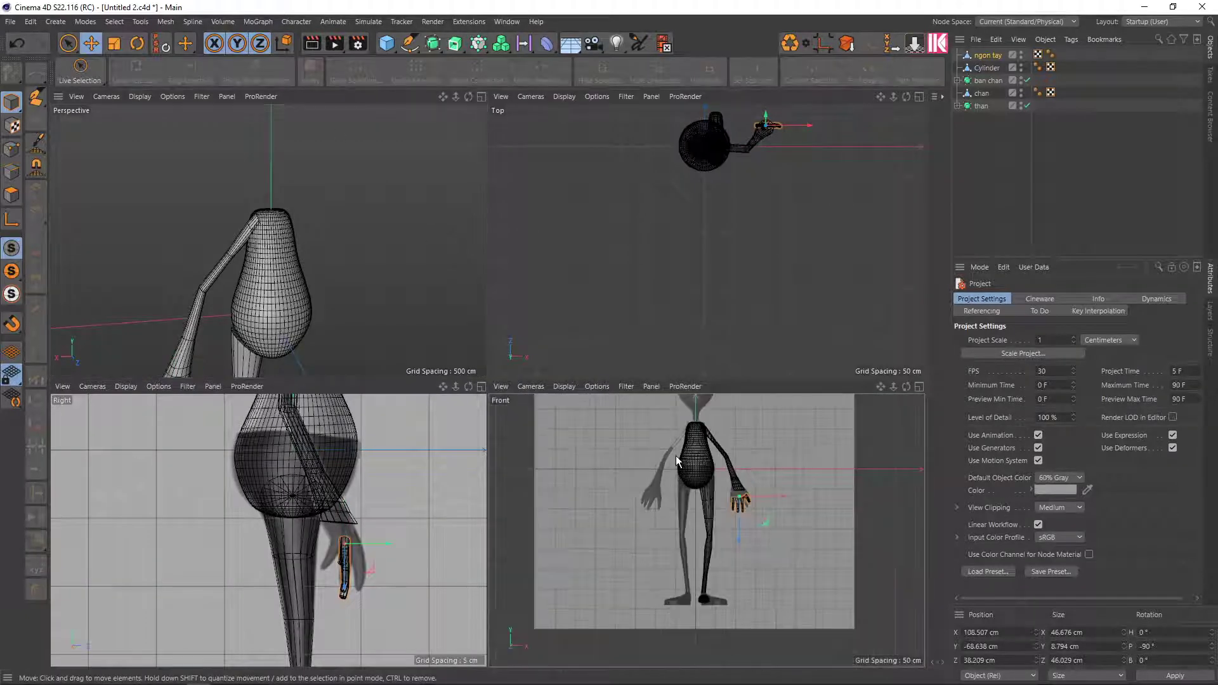
scroll(675, 455, "up", 2)
scroll(642, 519, "up", 5)
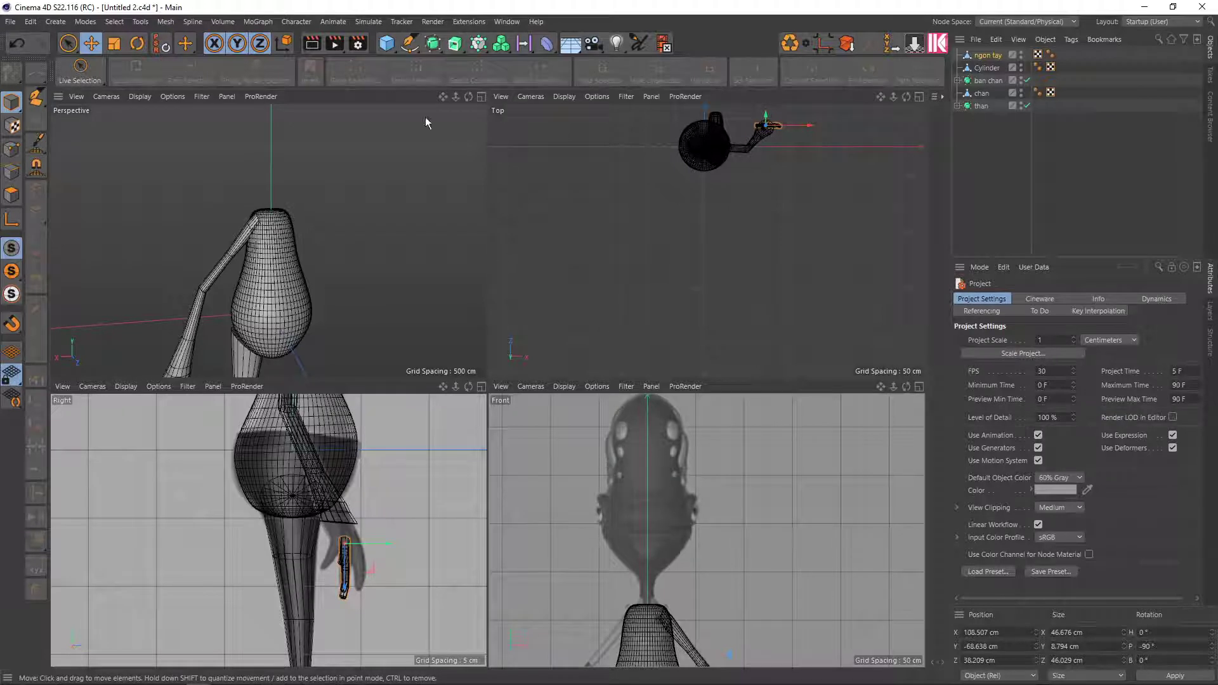
Add a capsule and move, shrink and nudge it onto the front reference head
left_click(390, 48)
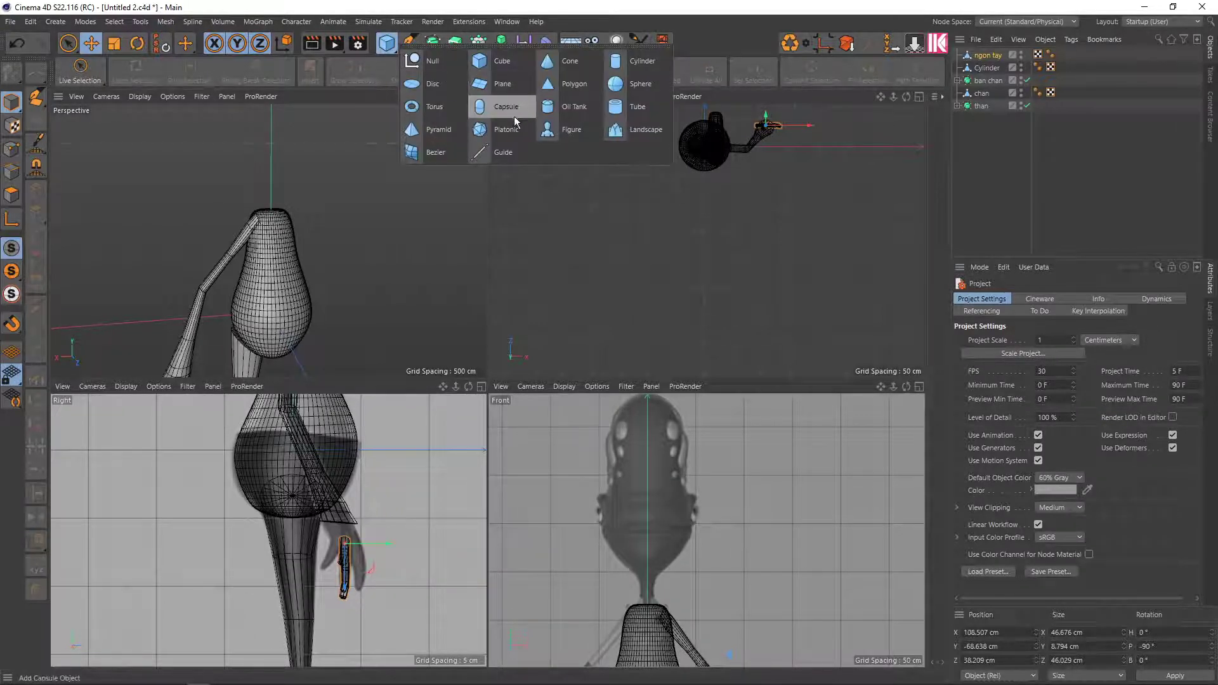
left_click(498, 108)
left_click(645, 551)
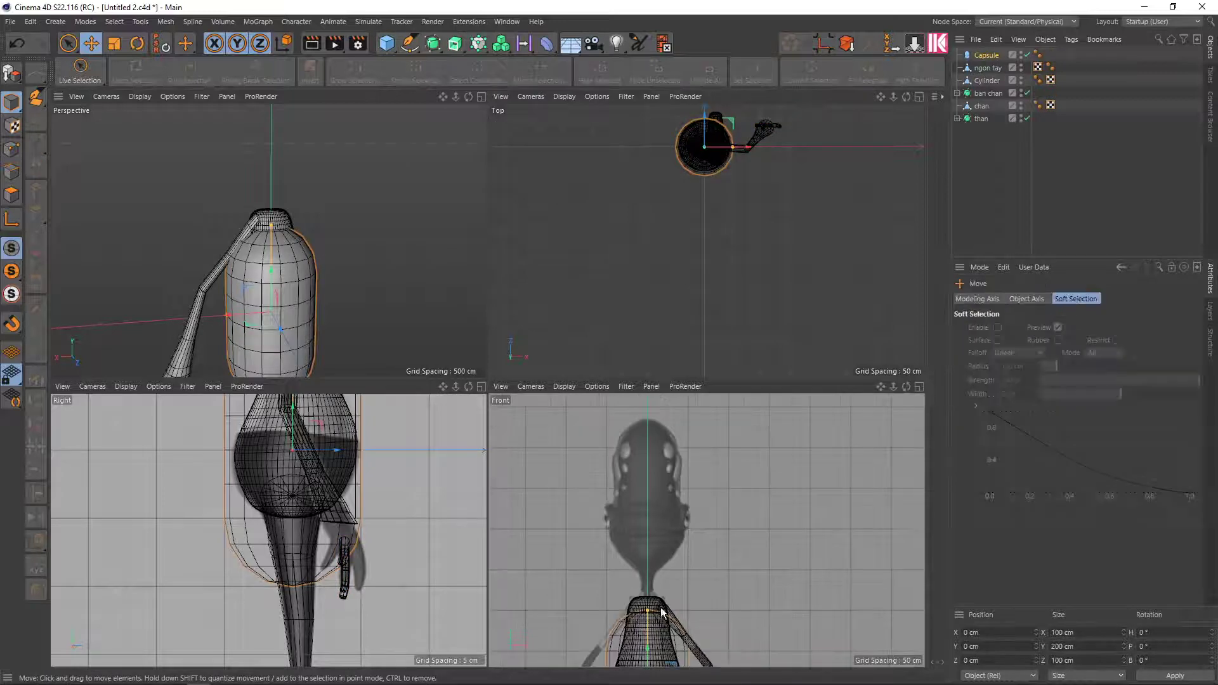
middle_click(657, 519)
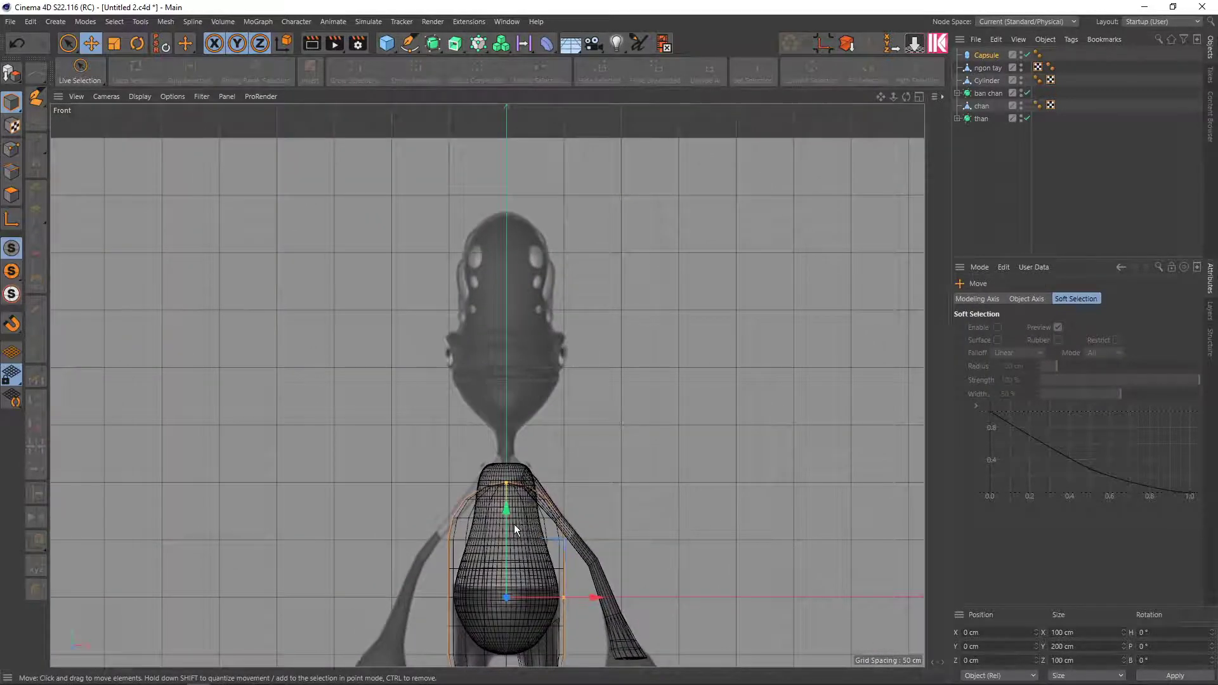
left_click_drag(514, 524, 502, 255)
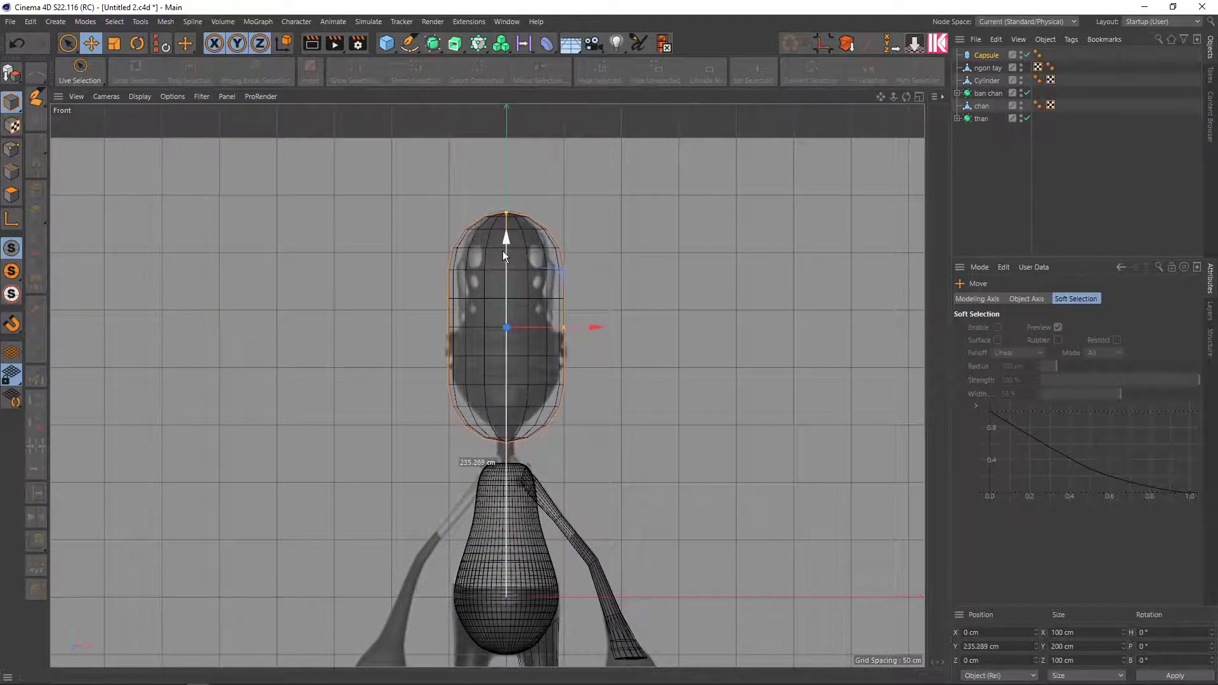
key("t")
left_click_drag(651, 254, 620, 275)
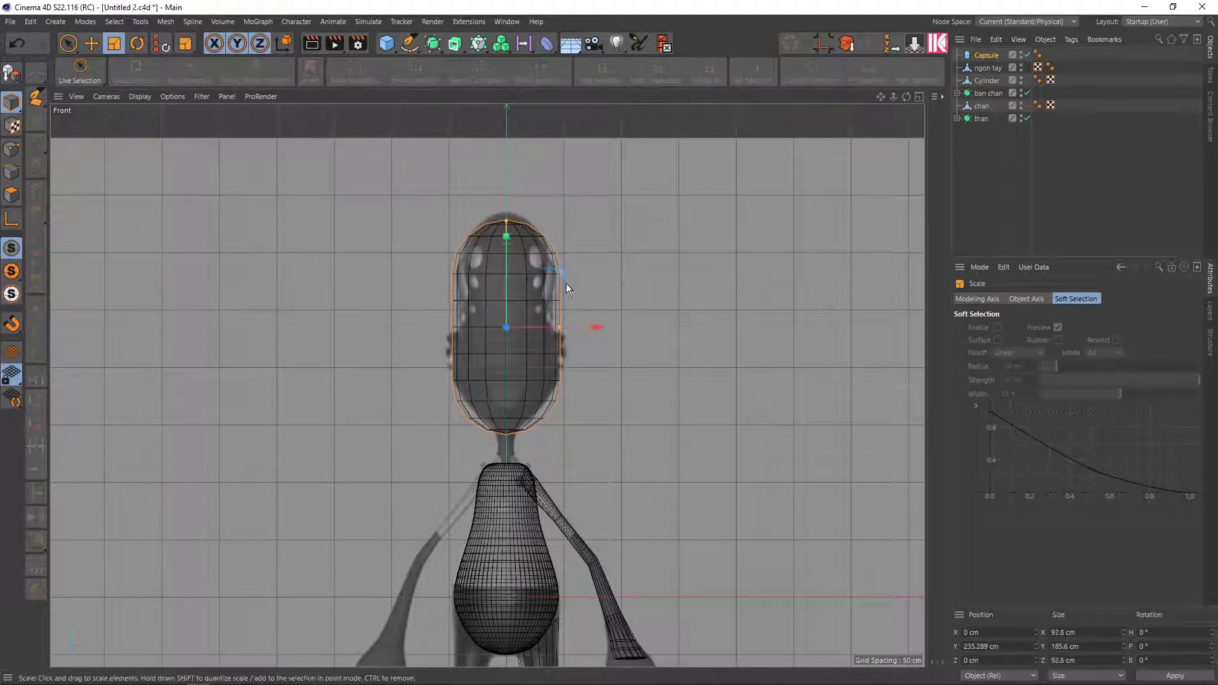
key("e")
left_click_drag(505, 255, 505, 247)
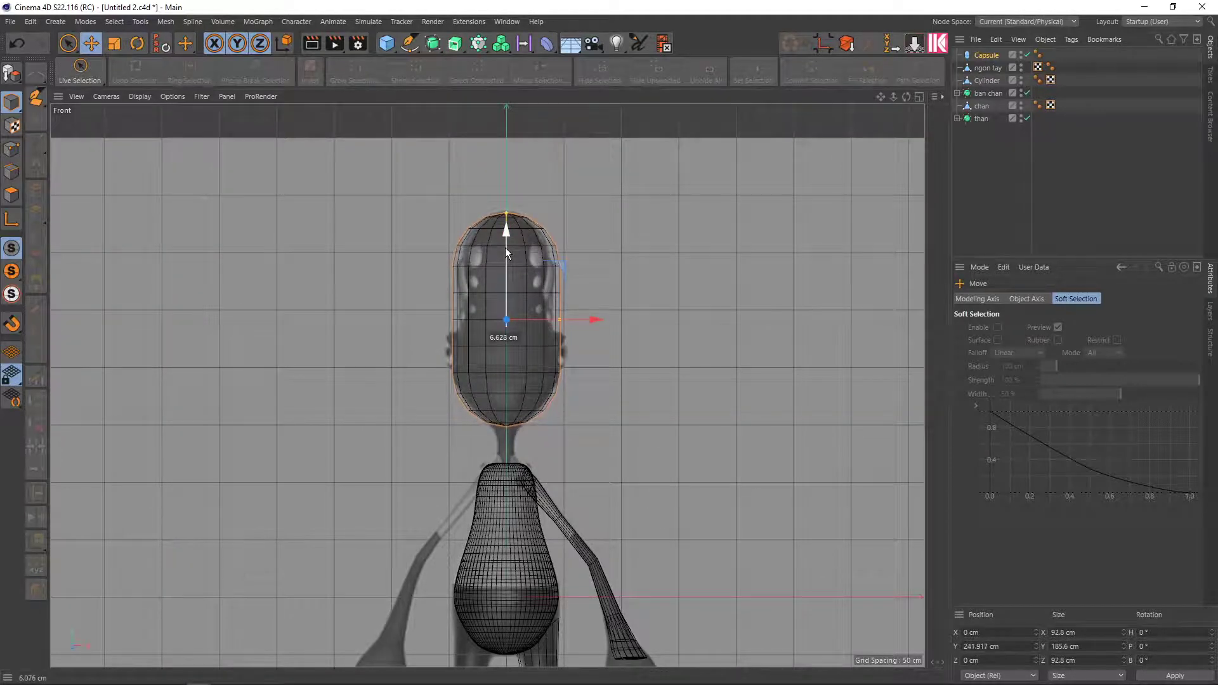
Return to the four-viewport layout and frame the capsule in perspective
scroll(507, 249, "up", 2)
scroll(514, 252, "up", 2)
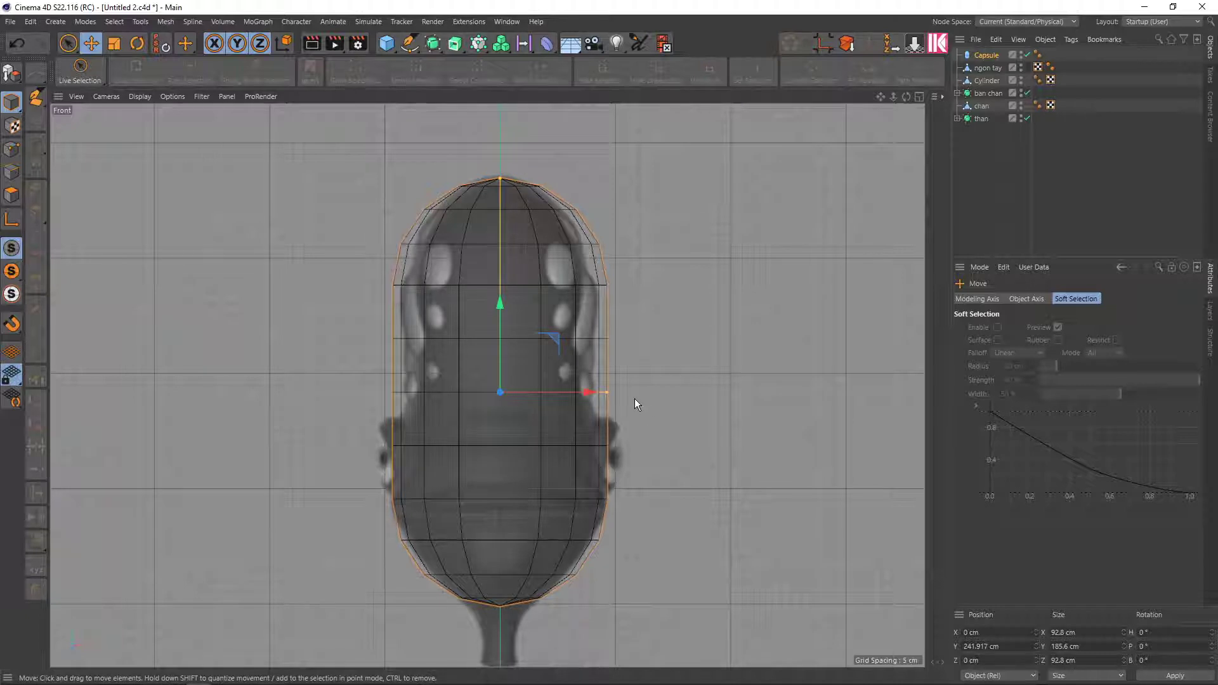
middle_click(553, 376)
key("o")
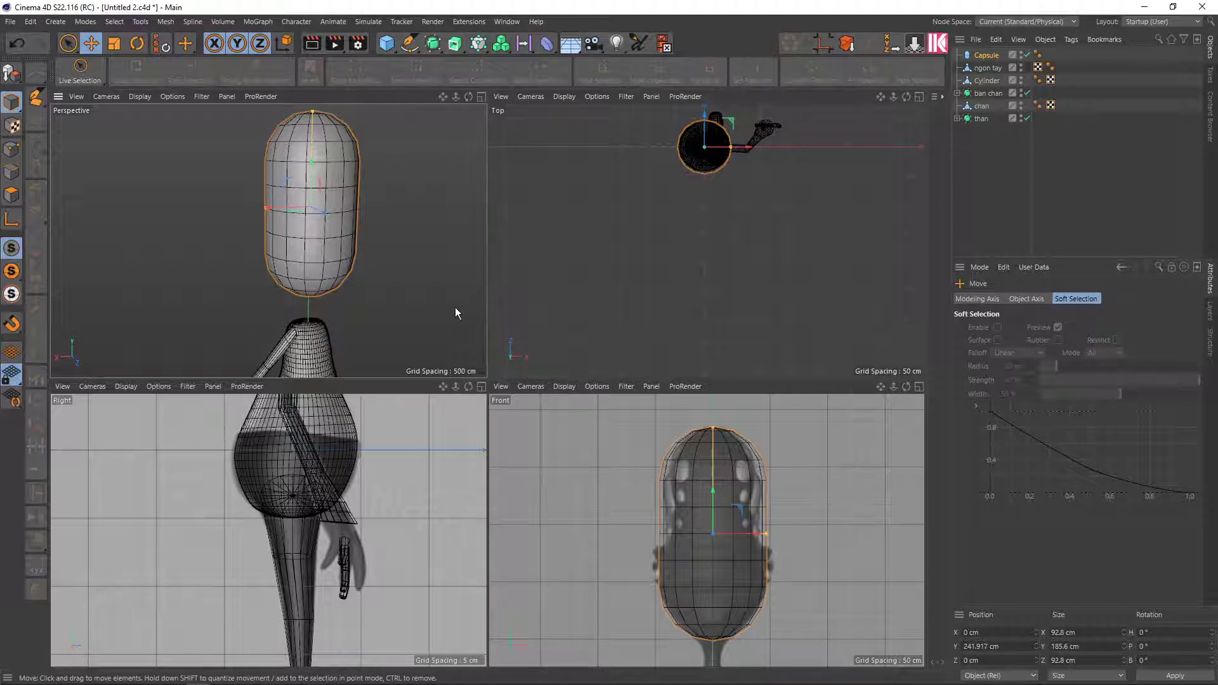
Make the capsule editable and rename it 'dau'
left_click(982, 60)
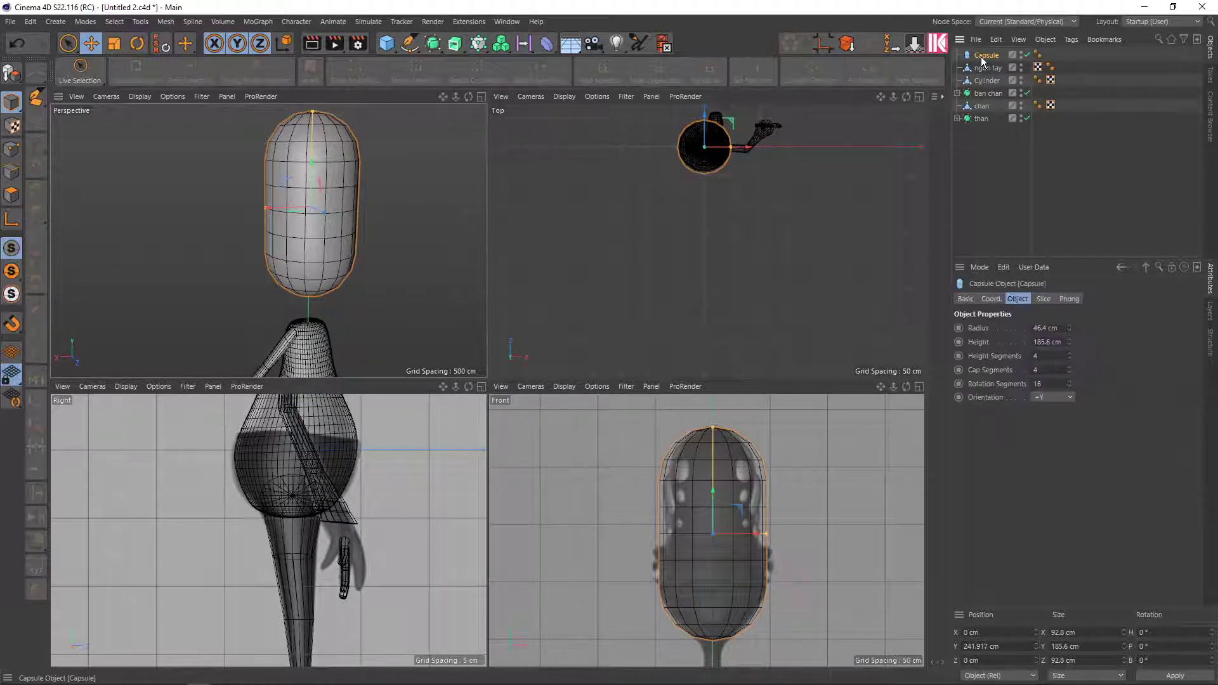
key("c")
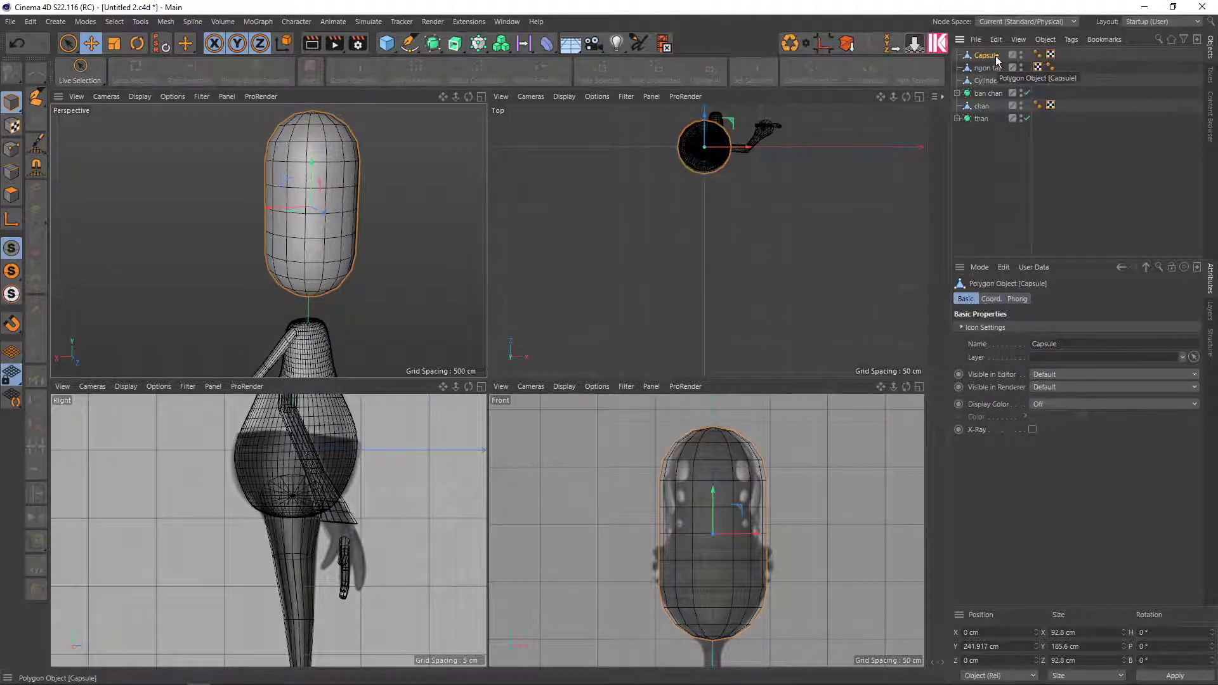
double_click(998, 56)
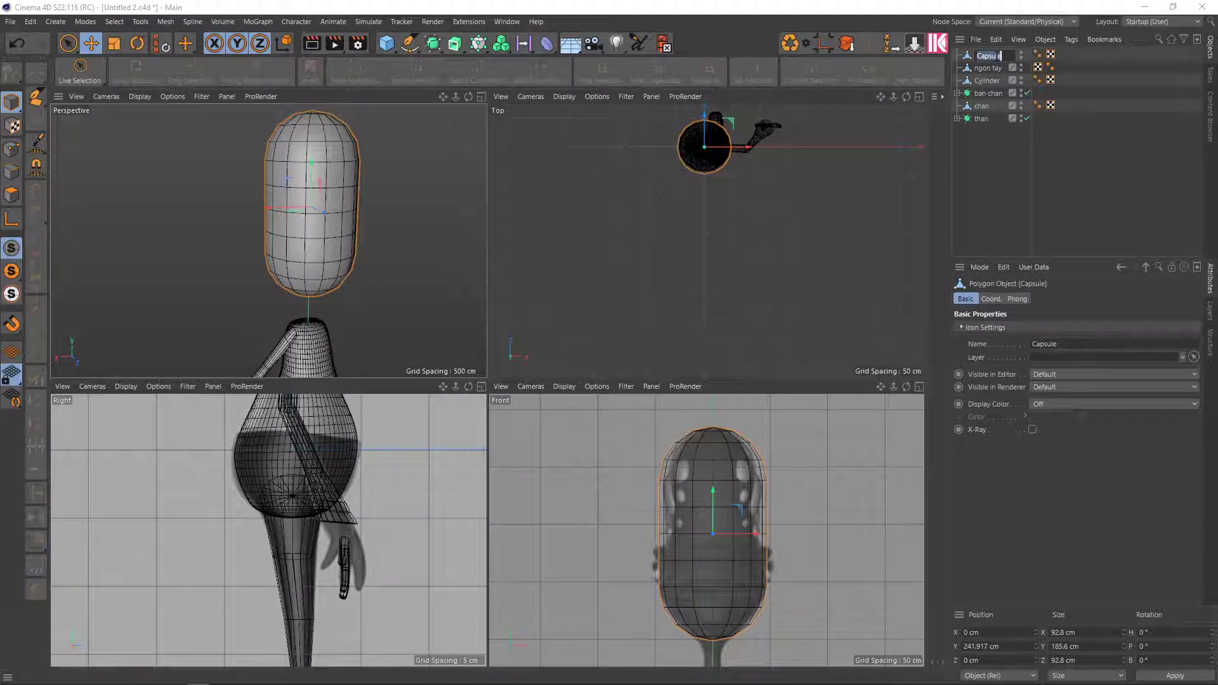
type("dau")
key("Return")
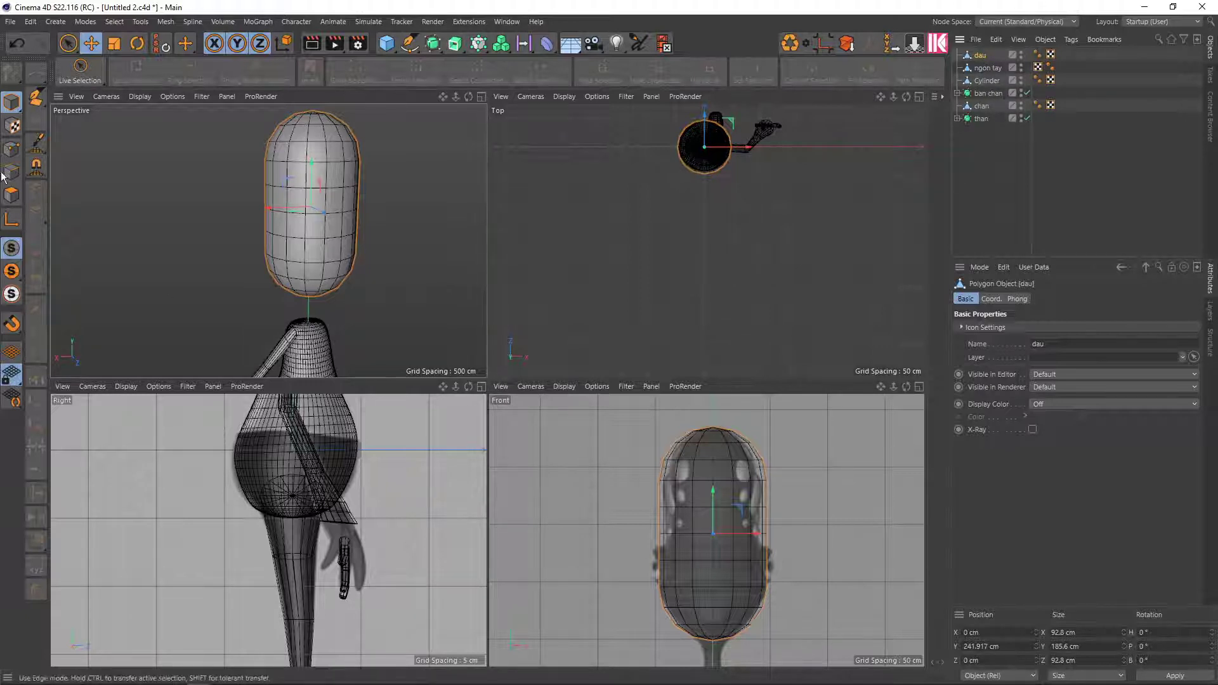
Enter point mode with rectangle selection in a maximized Front view
left_click(12, 149)
middle_click(706, 475)
scroll(596, 344, "down", 2)
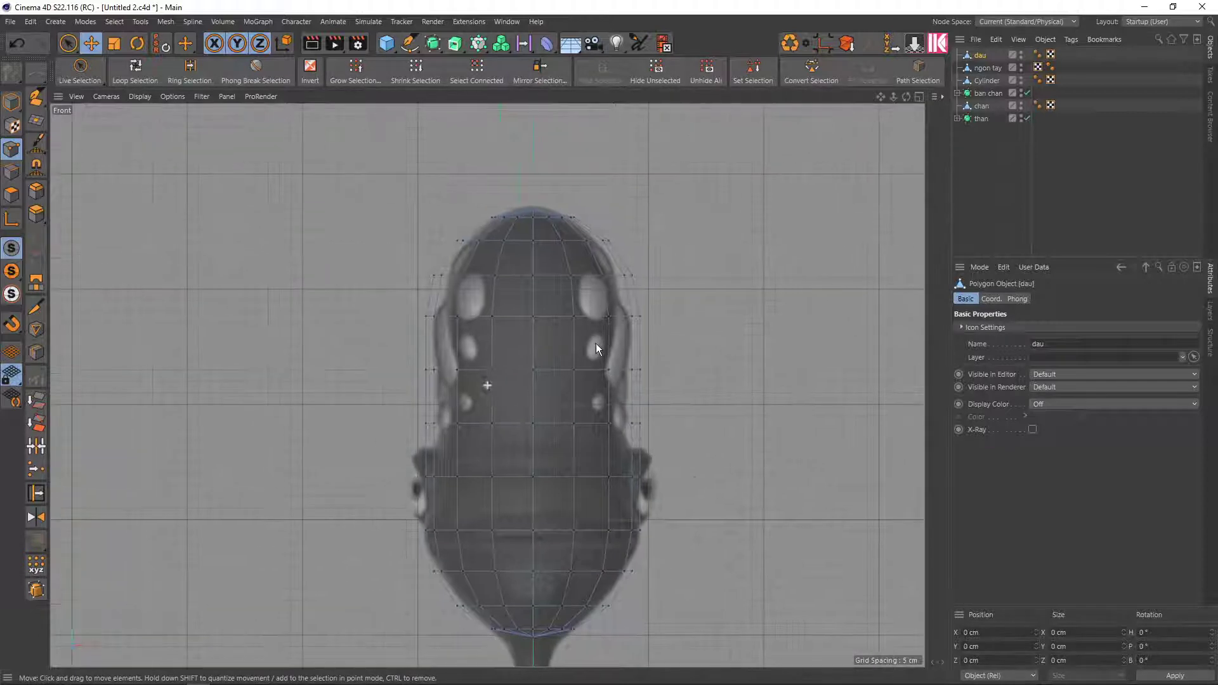
key("0")
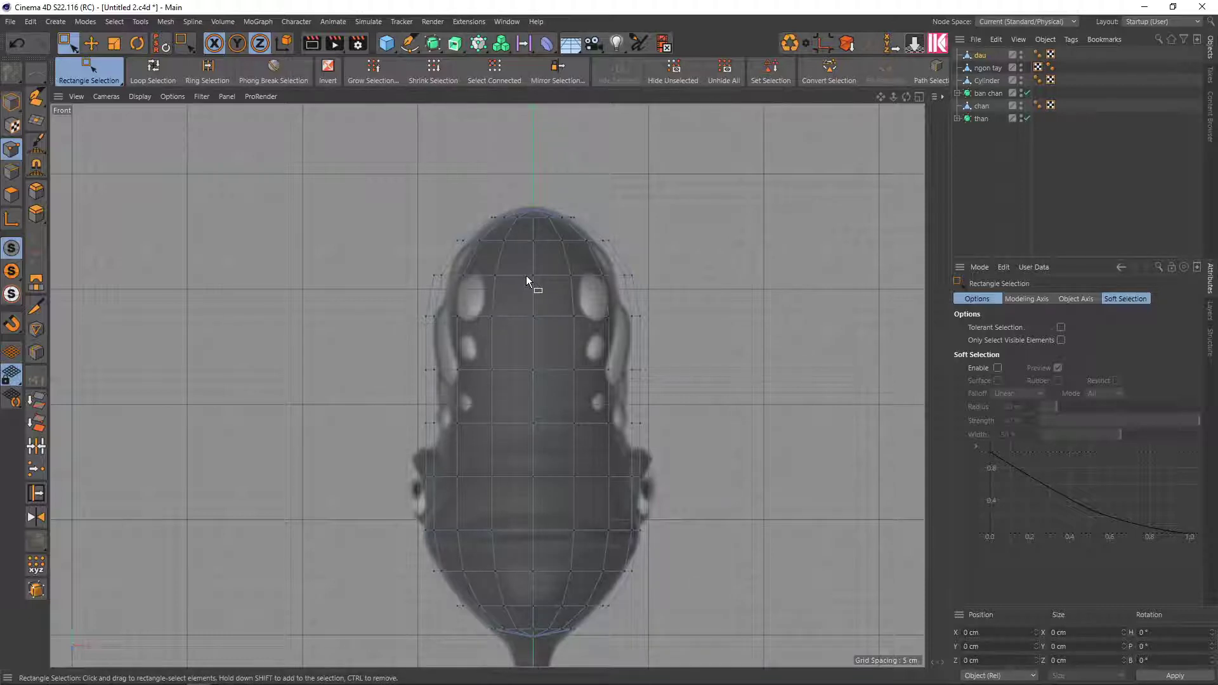
scroll(534, 218, "up", 1)
scroll(532, 238, "up", 1)
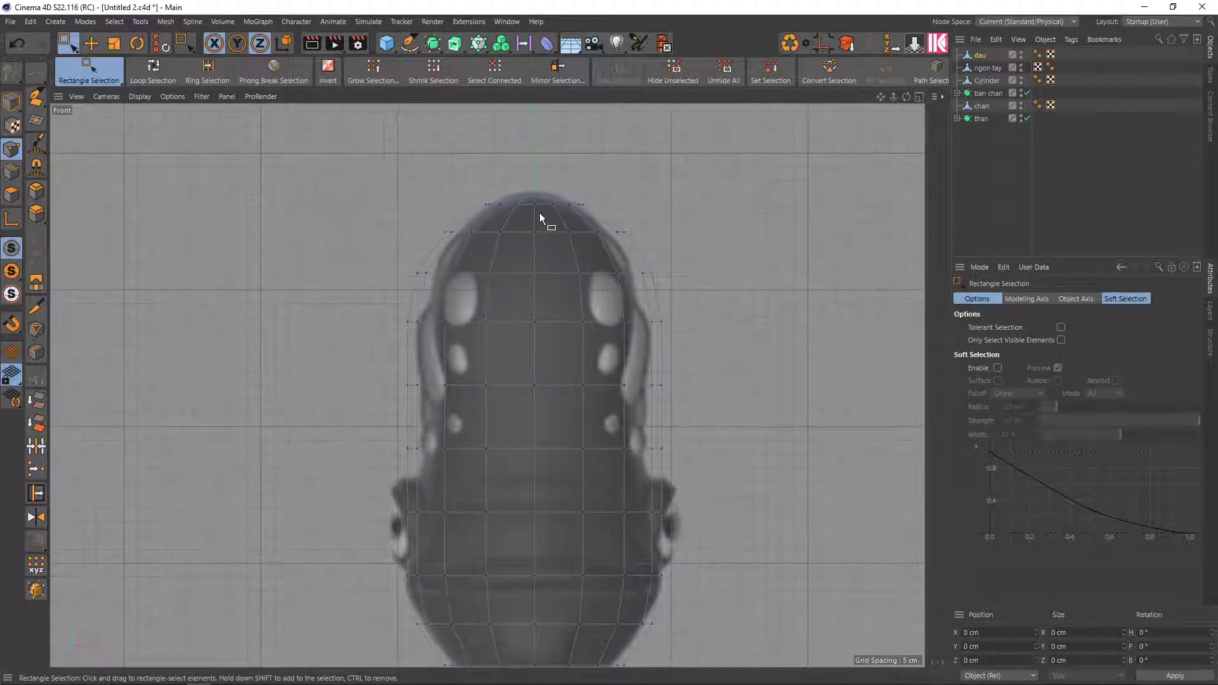
Dismiss the layout list and zoom in on the top of the head mesh
left_click(1148, 22)
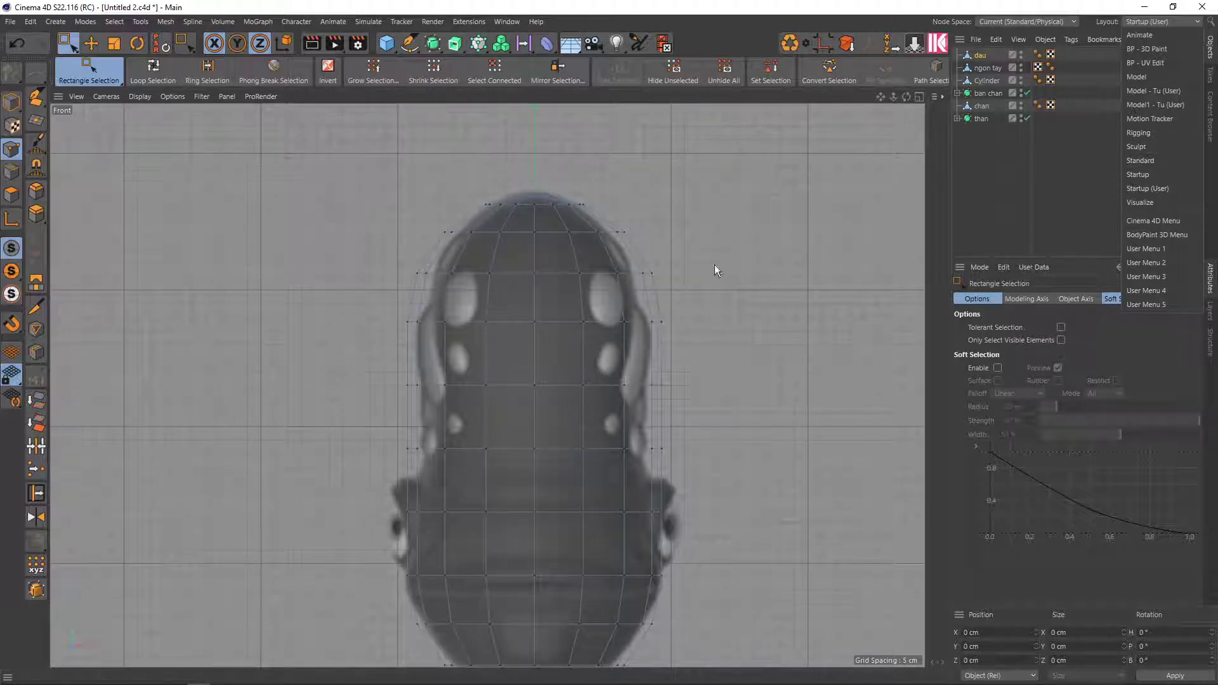
left_click(693, 268)
scroll(695, 264, "up", 3)
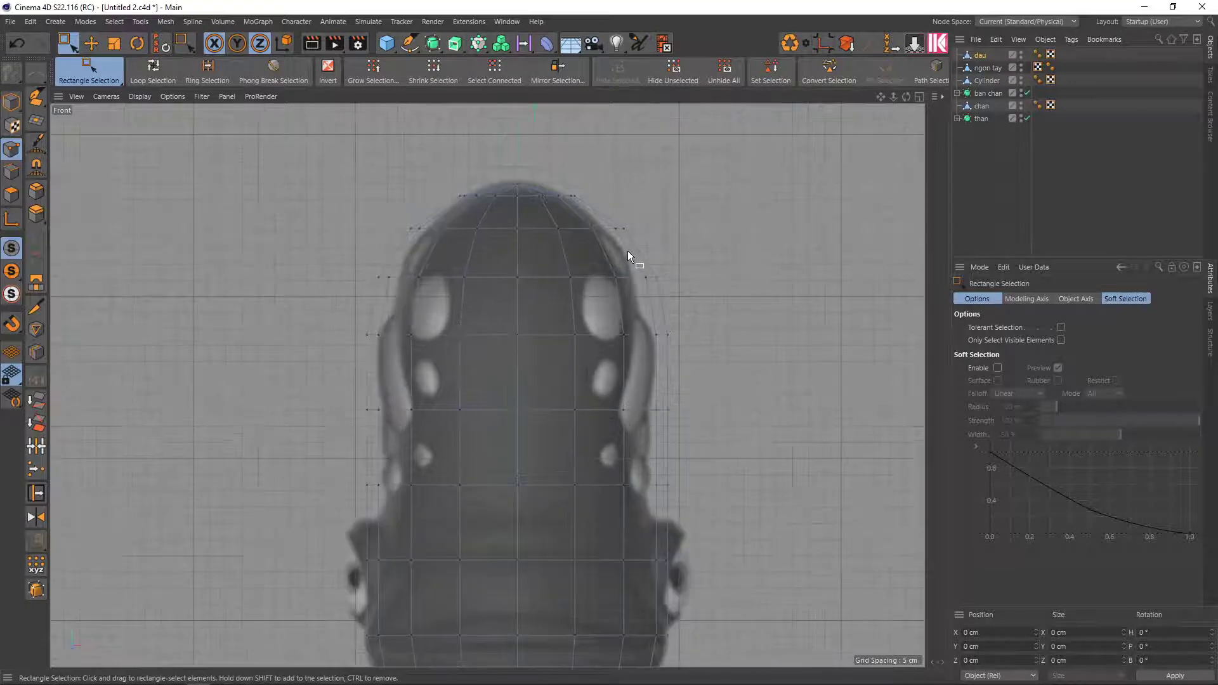
scroll(634, 235, "up", 1)
scroll(565, 198, "up", 1)
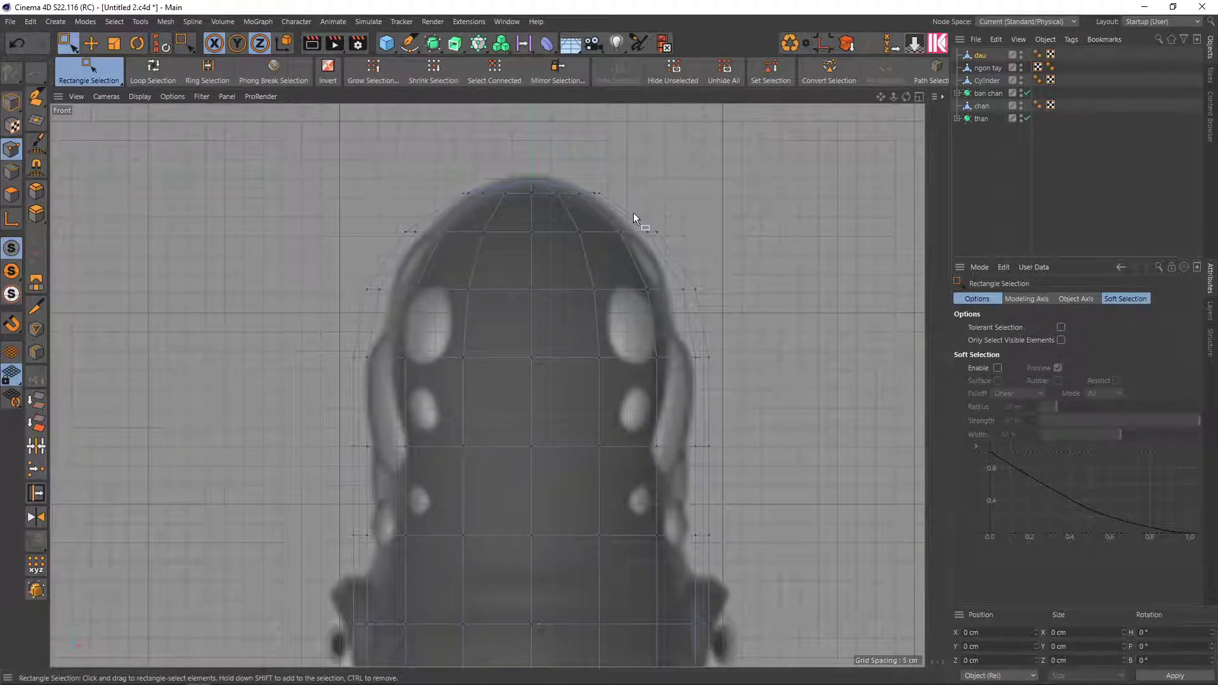
Try narrowing the top point row, then undo the selection change
left_click_drag(668, 261, 355, 213)
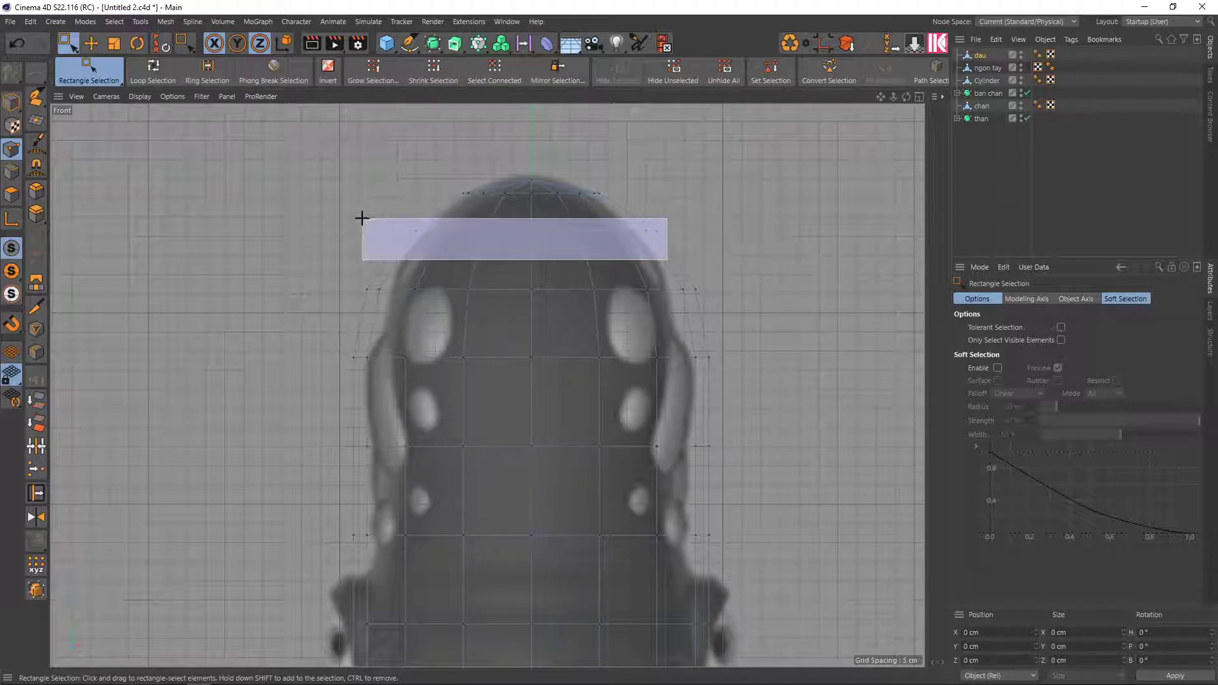
key("t")
mouse_move(621, 232)
left_mouse_down()
mouse_move(585, 235)
mouse_move(444, 180)
left_mouse_up()
key("0")
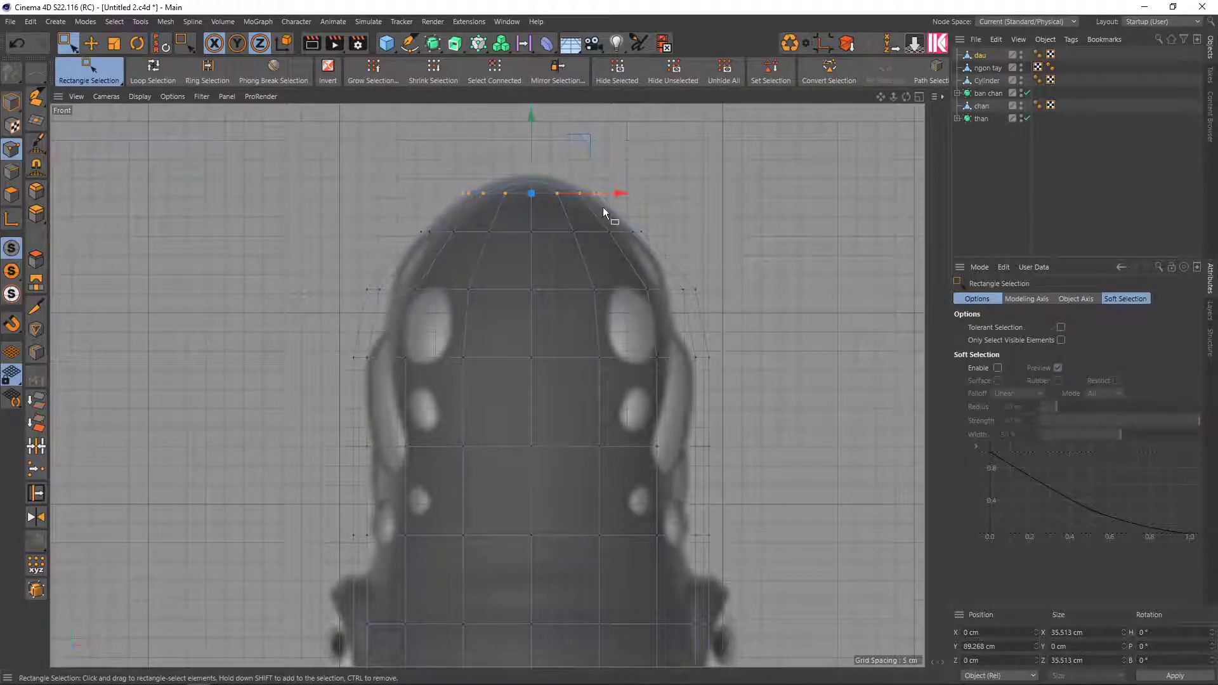
key("t")
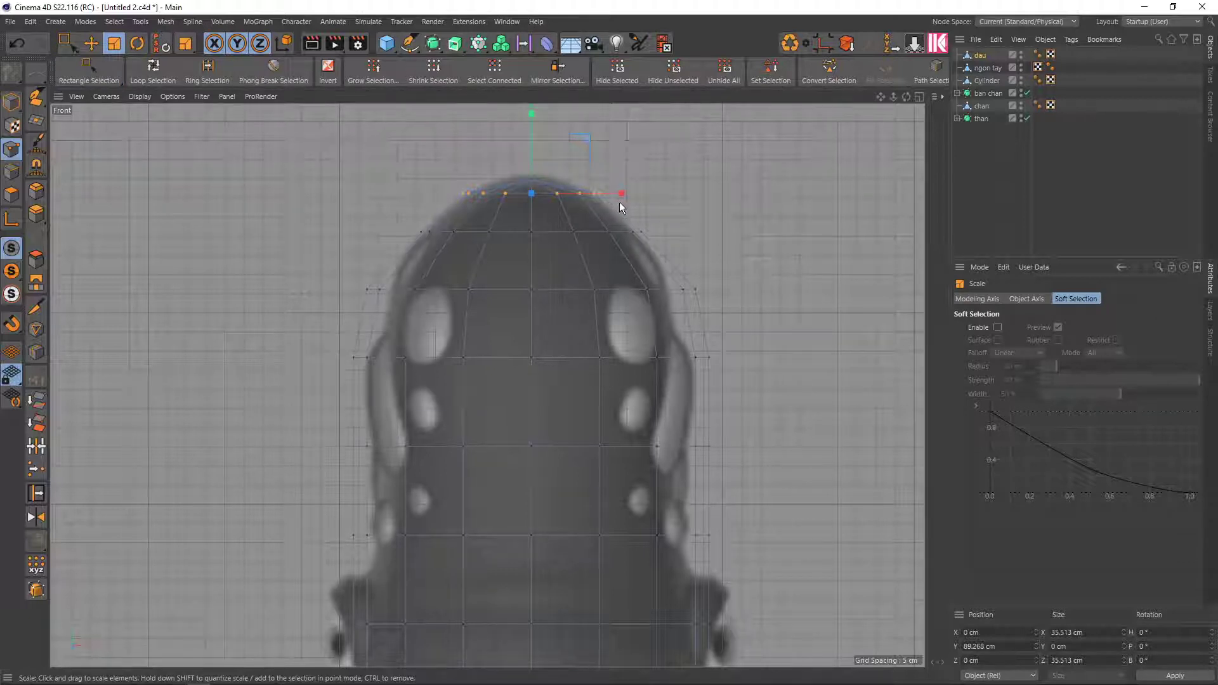
key("ctrl+z")
key("ctrl+z")
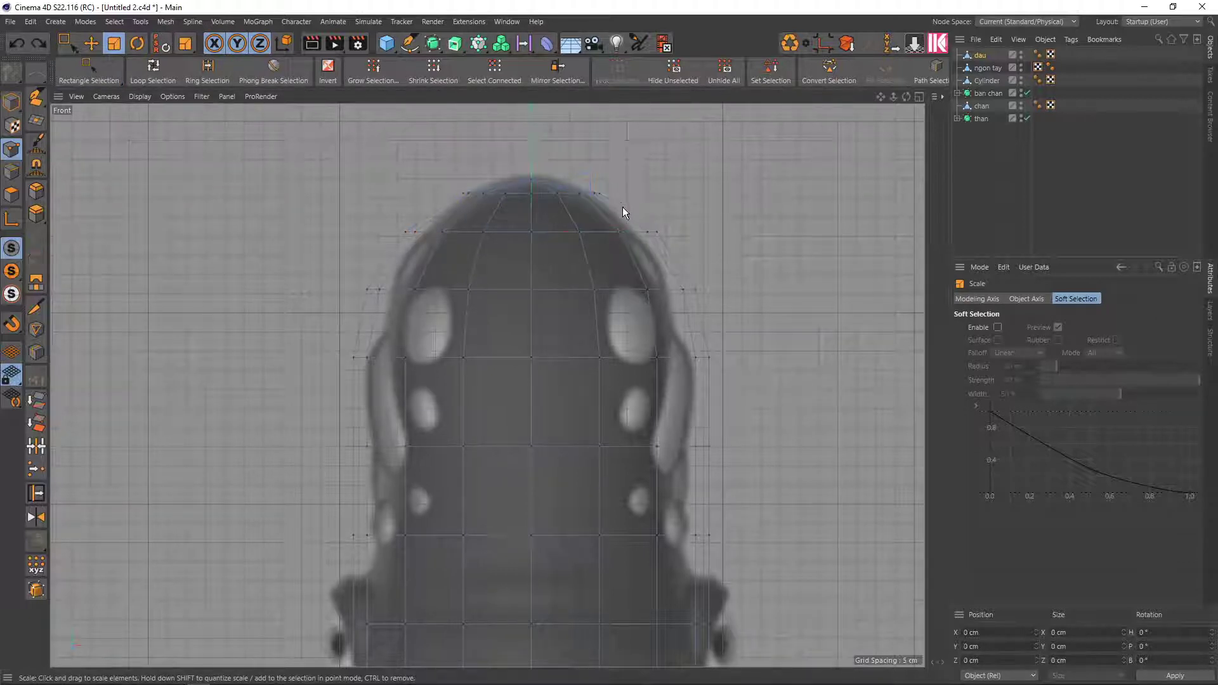
key("0")
Shrink the top ring of head points to about 92%
left_click_drag(645, 204, 449, 182)
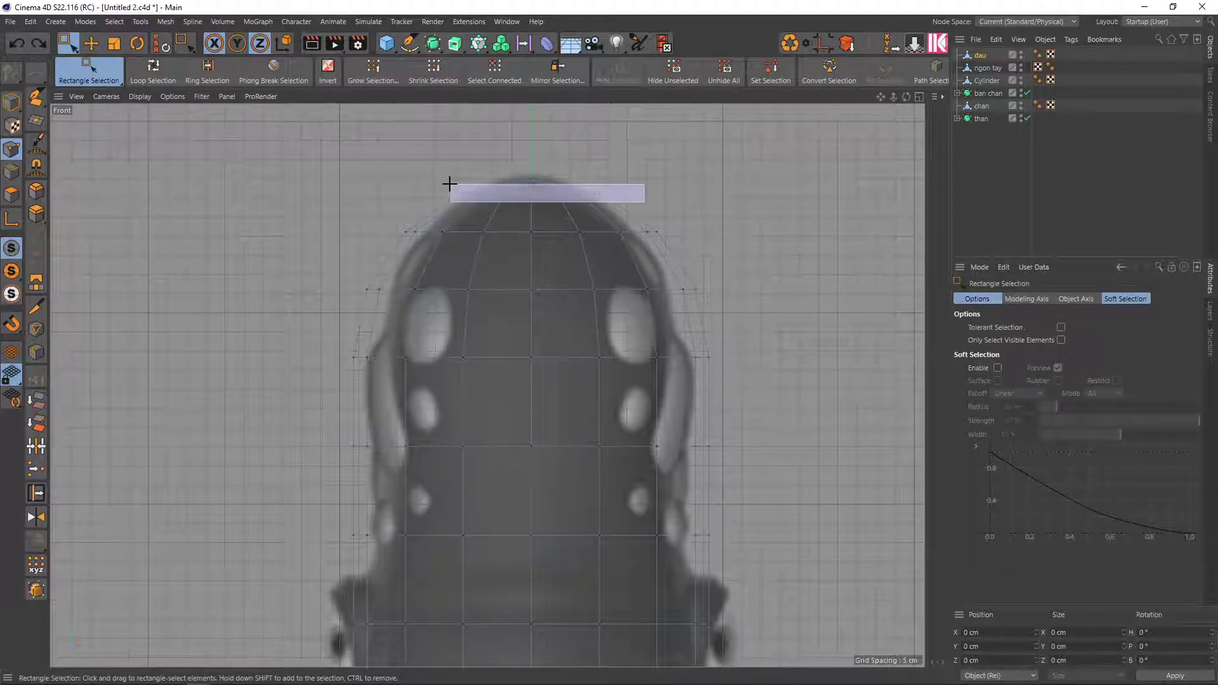
key("t")
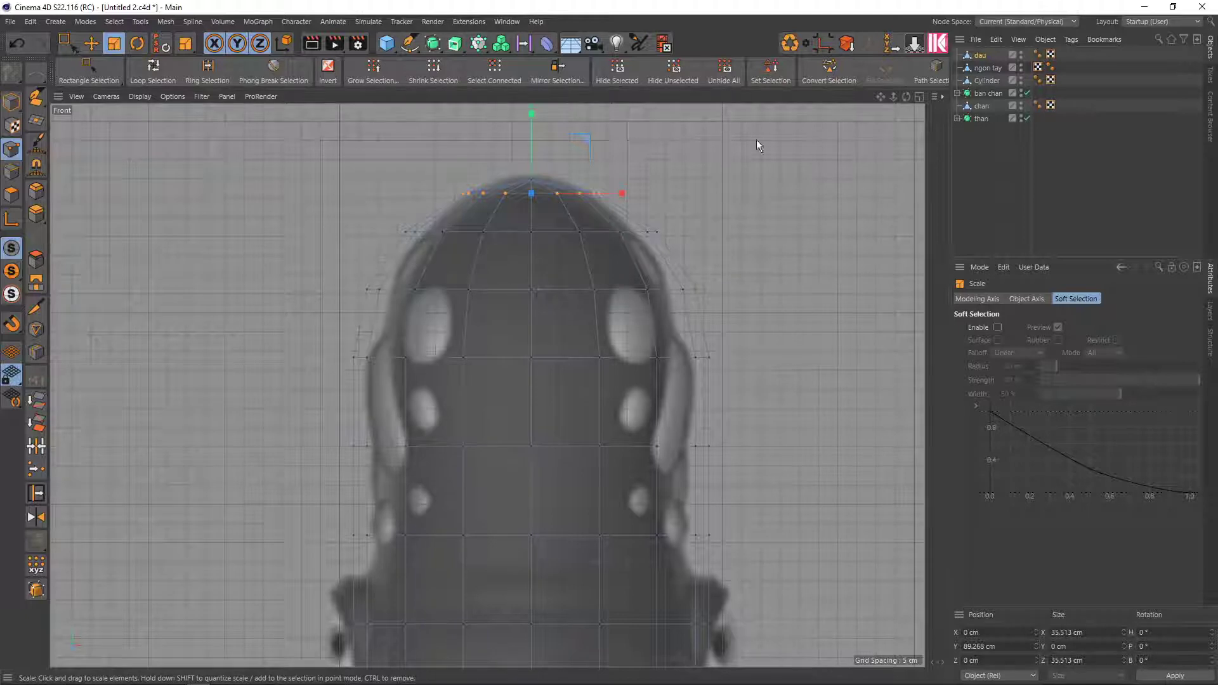
left_click_drag(783, 165, 732, 168)
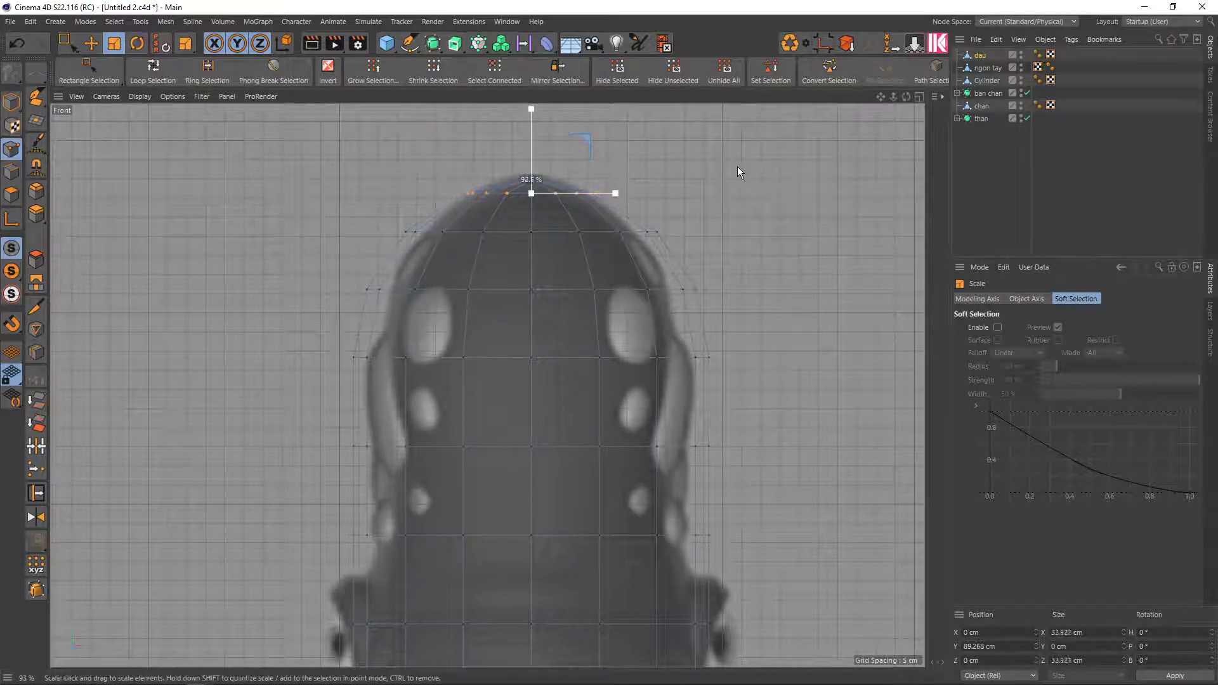
scroll(719, 250, "down", 1)
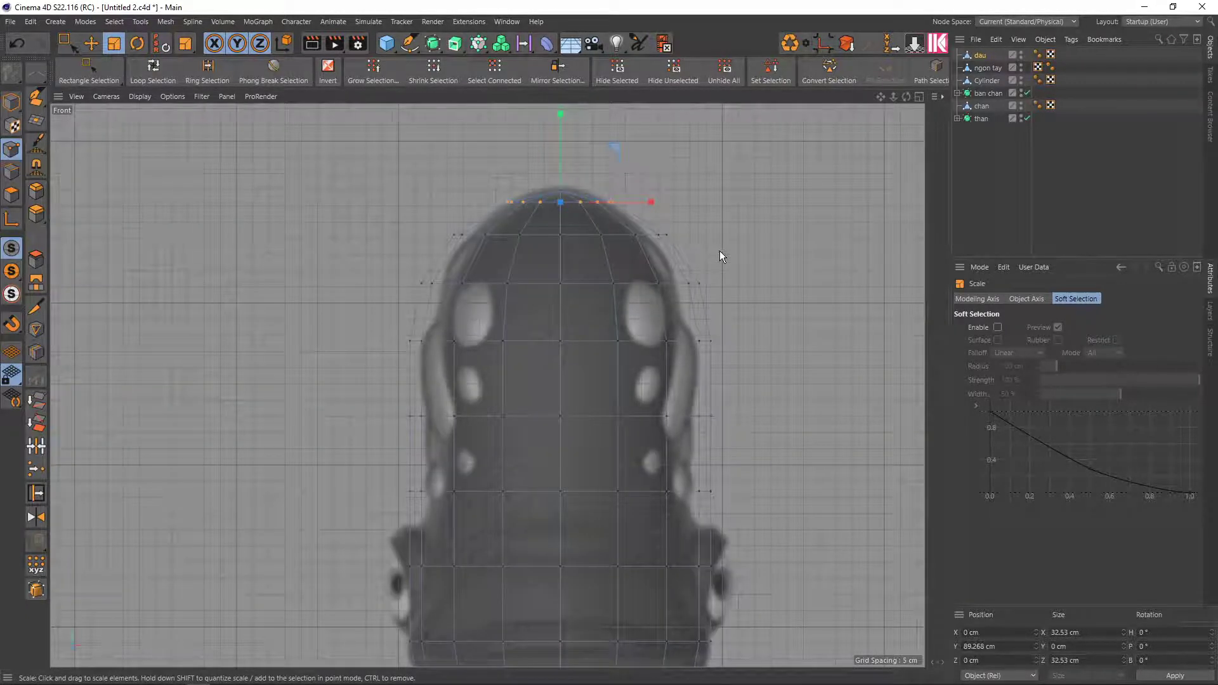
scroll(719, 250, "down", 1)
Pull the top ring further inward to fit the reference outline
key("0")
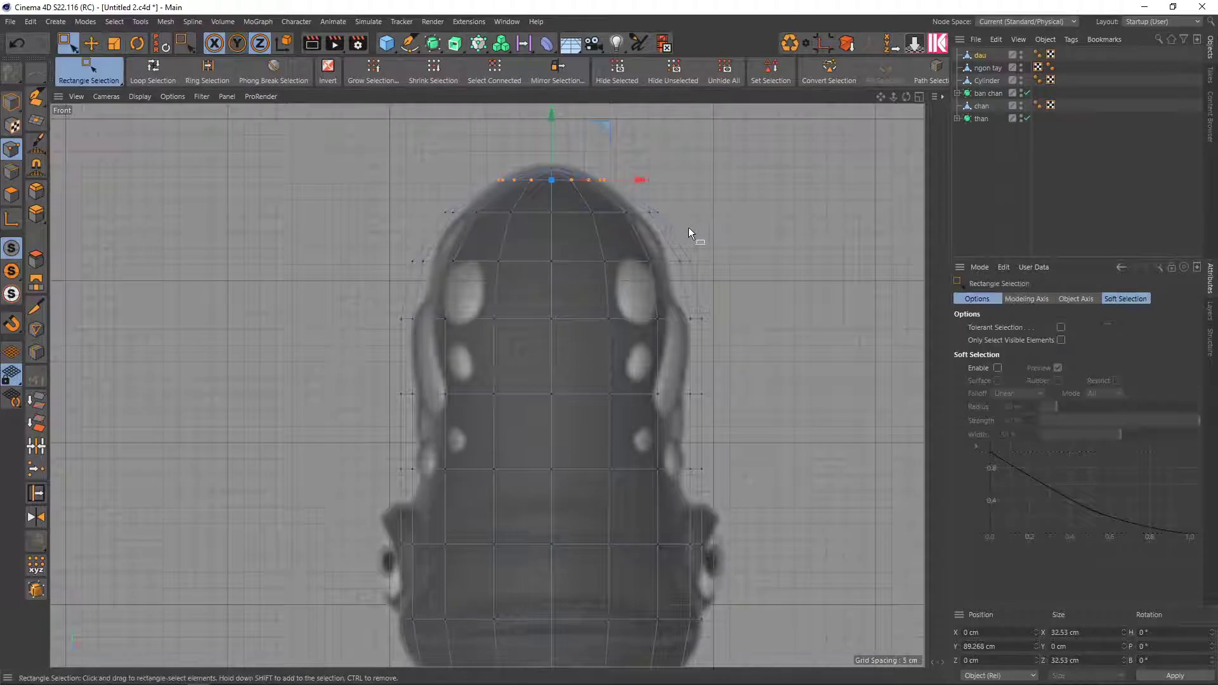
mouse_move(658, 228)
left_mouse_down()
mouse_move(355, 220)
mouse_move(360, 194)
left_mouse_up()
key("t")
left_click_drag(839, 196, 729, 195)
scroll(597, 272, "up", 2)
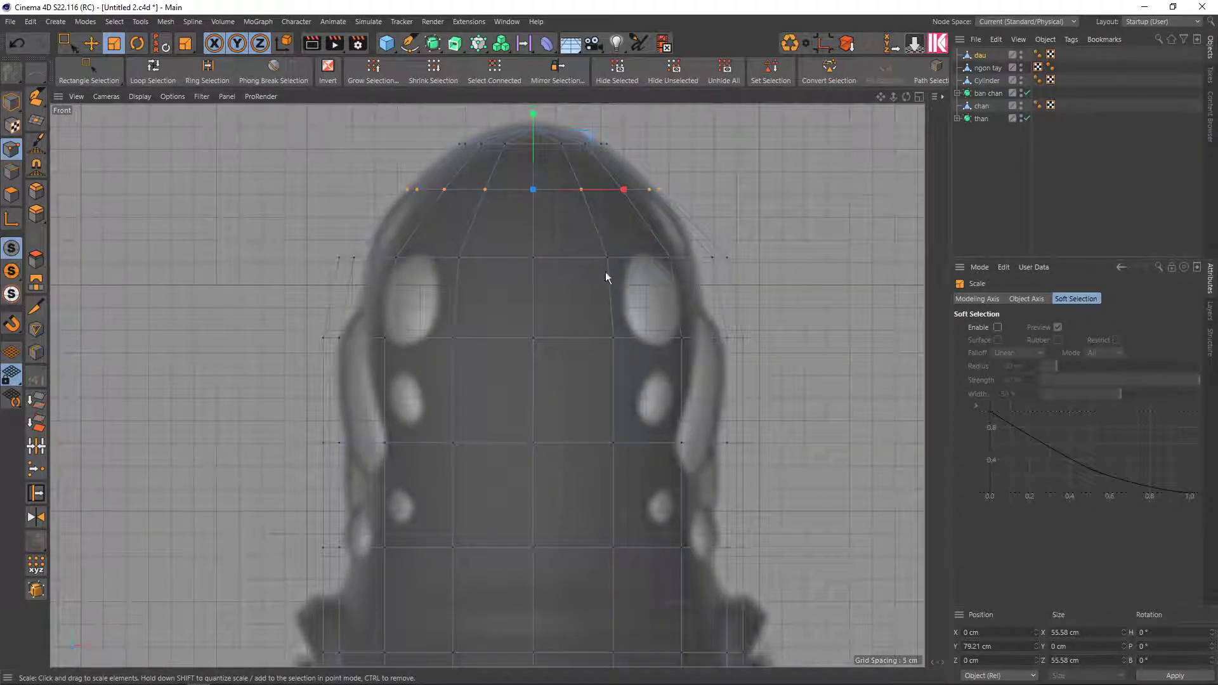
left_click_drag(756, 191, 744, 192)
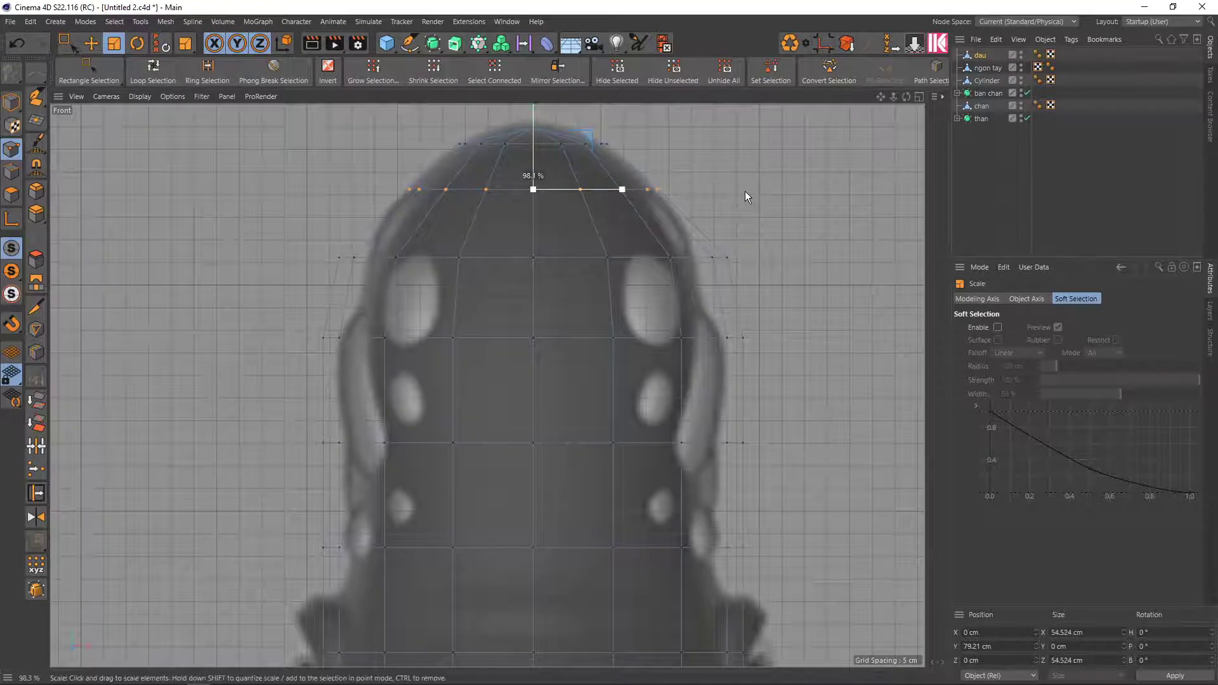
Narrow the second and third rings from the top to the reference width
key("0")
left_click_drag(748, 279, 368, 244)
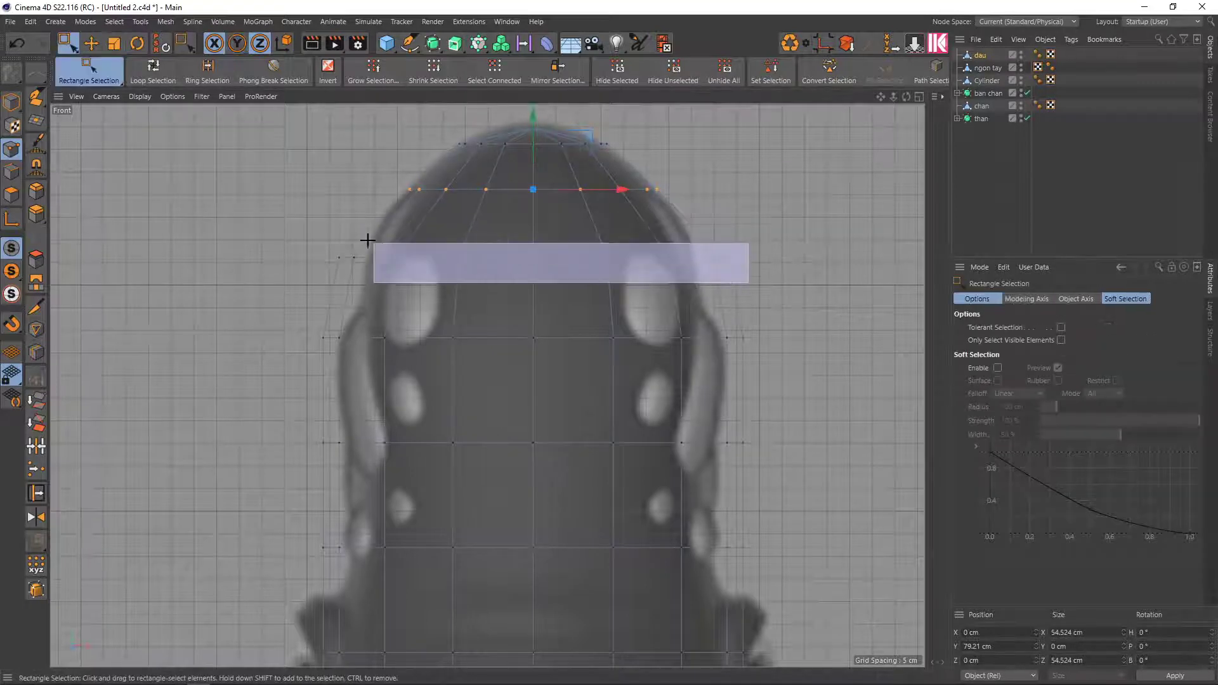
key("t")
left_click_drag(827, 211, 736, 214)
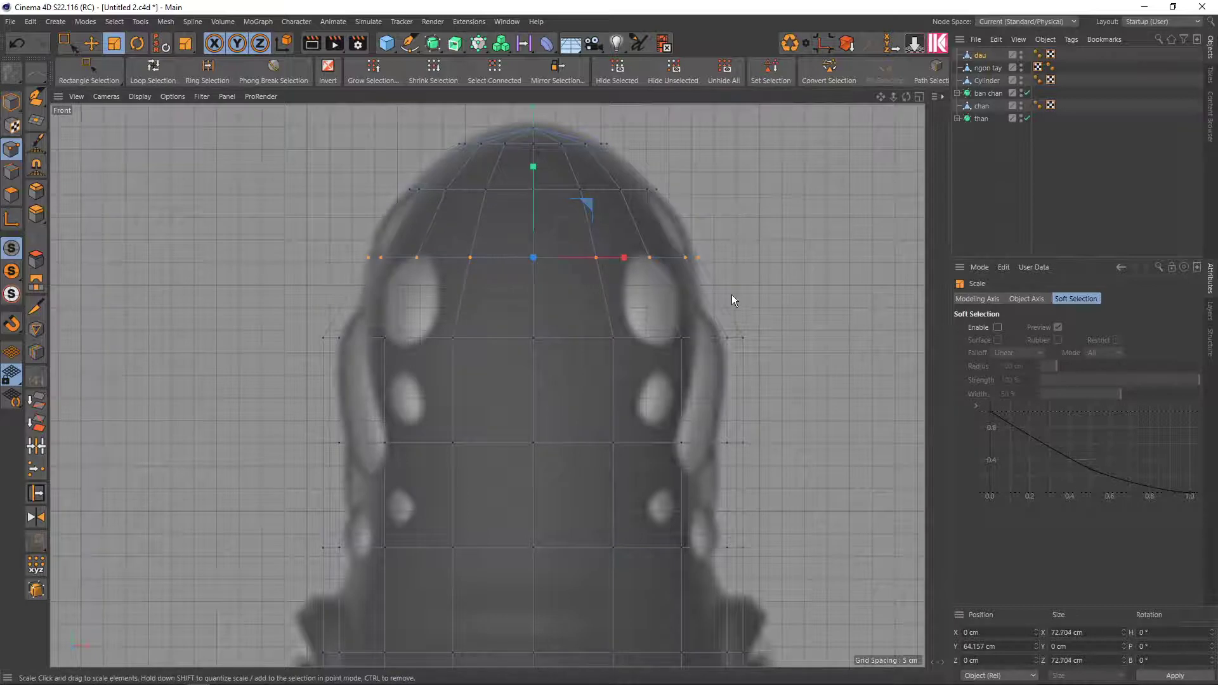
middle_click_drag(732, 295, 735, 287, "alt")
key("0")
left_click_drag(810, 347, 271, 258)
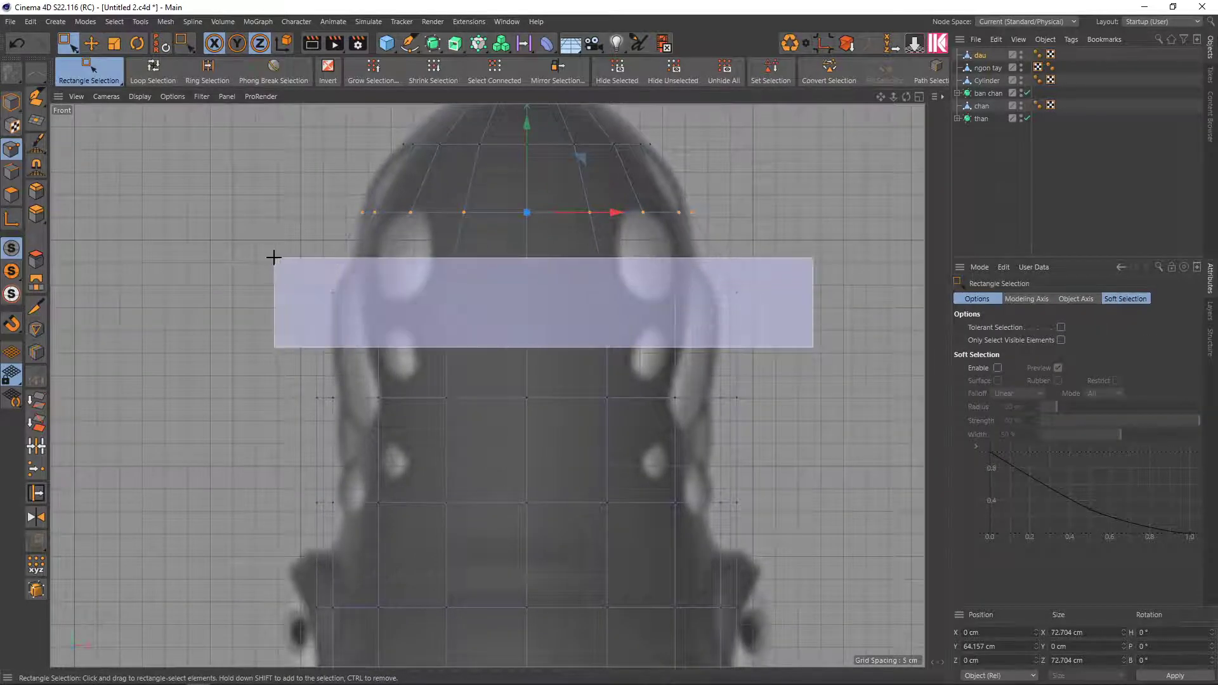
key("t")
left_click_drag(793, 236, 719, 240)
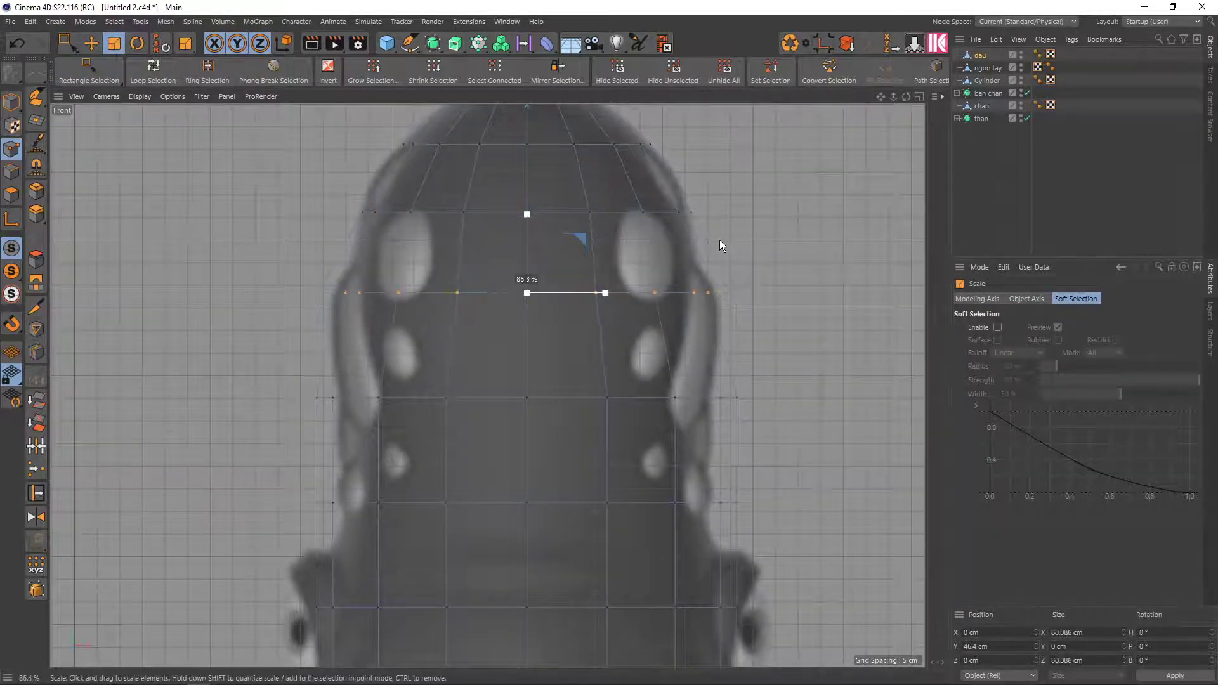
Scale the next ring down inward to about 89%
key("0")
left_click_drag(786, 439, 265, 353)
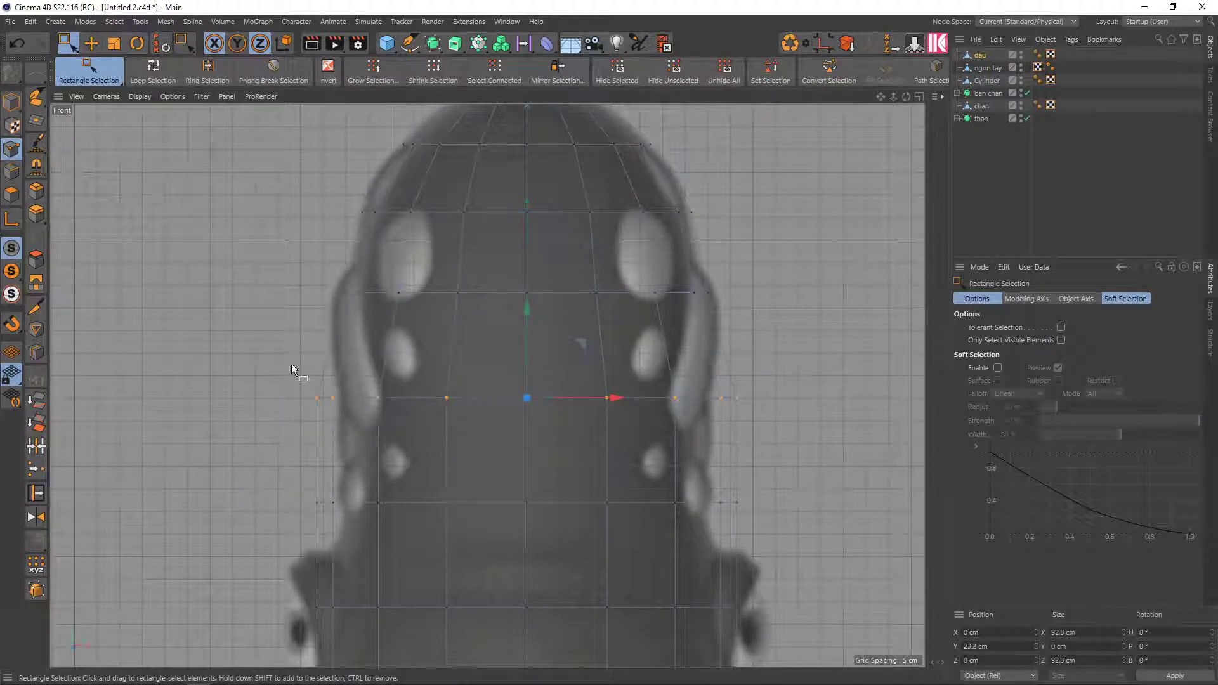
key("t")
left_click_drag(797, 318, 727, 322)
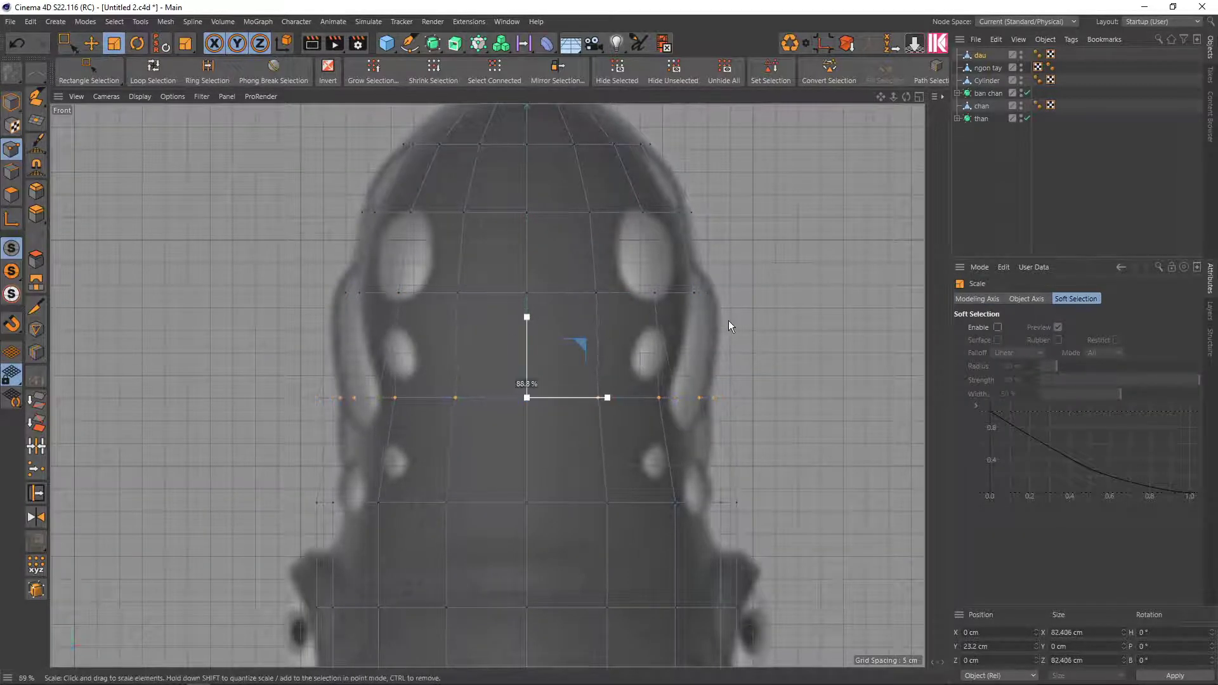
Narrow the next lower ring of head points to about 92%
scroll(727, 321, "down", 1)
scroll(745, 356, "down", 3)
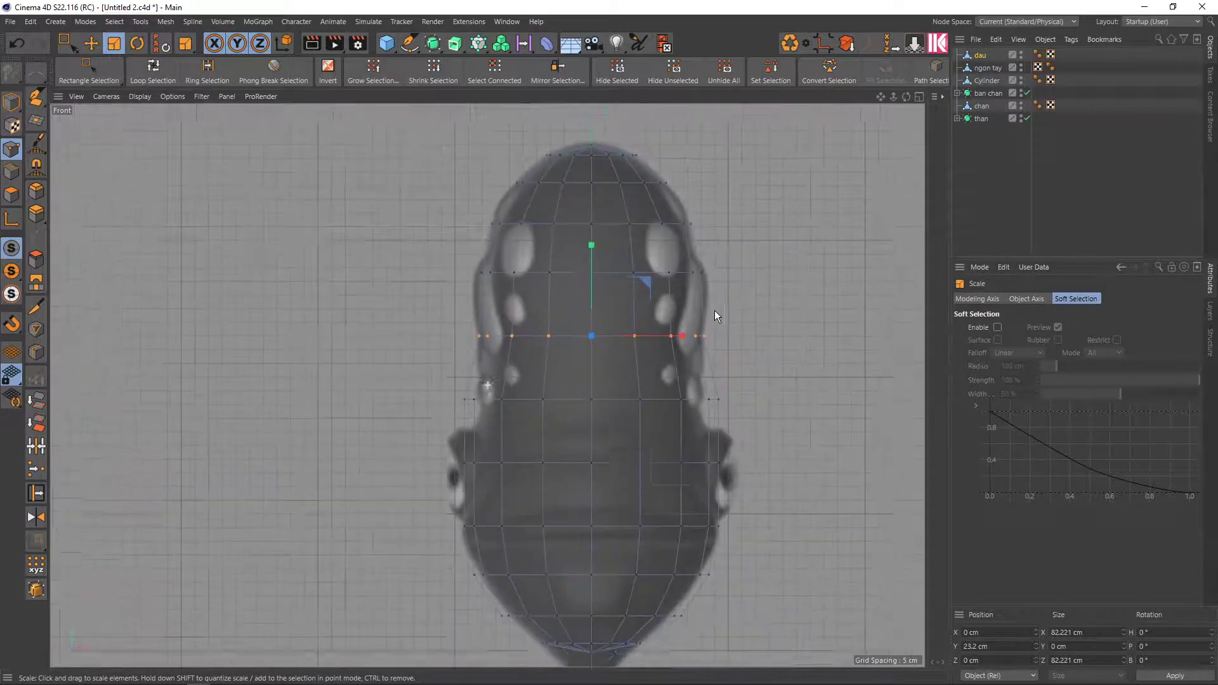
scroll(714, 311, "up", 2)
scroll(698, 356, "up", 2)
key("0")
left_click_drag(770, 421, 267, 345)
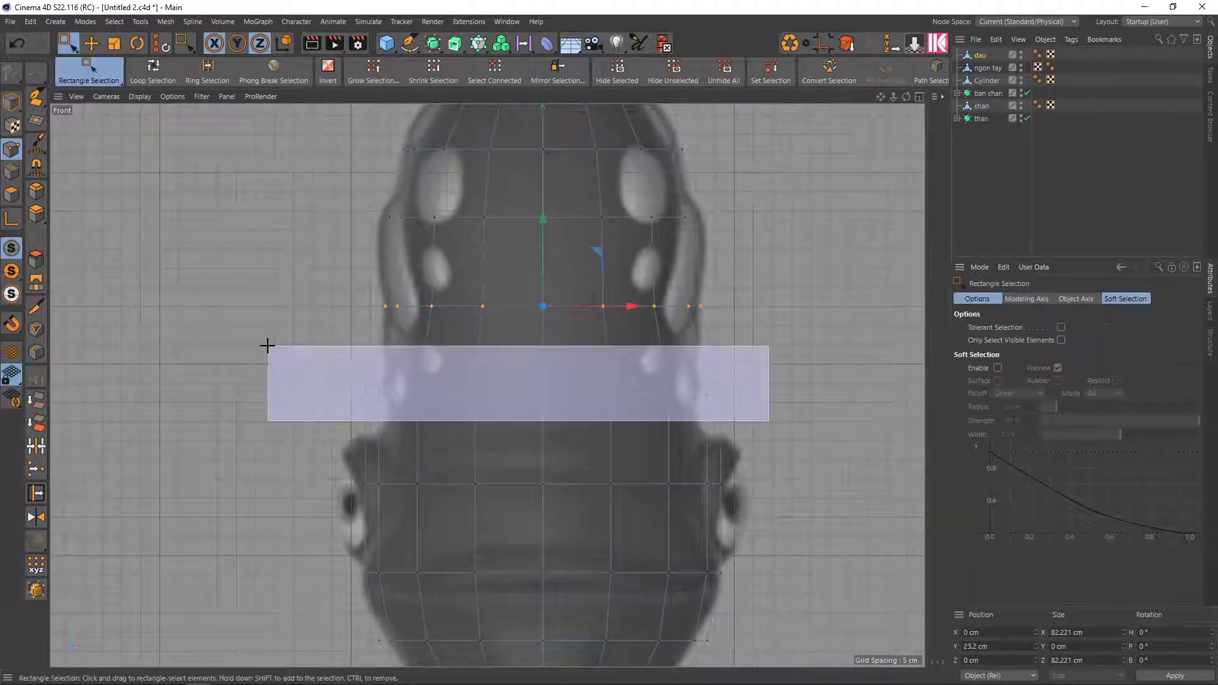
key("t")
left_click_drag(824, 337, 785, 341)
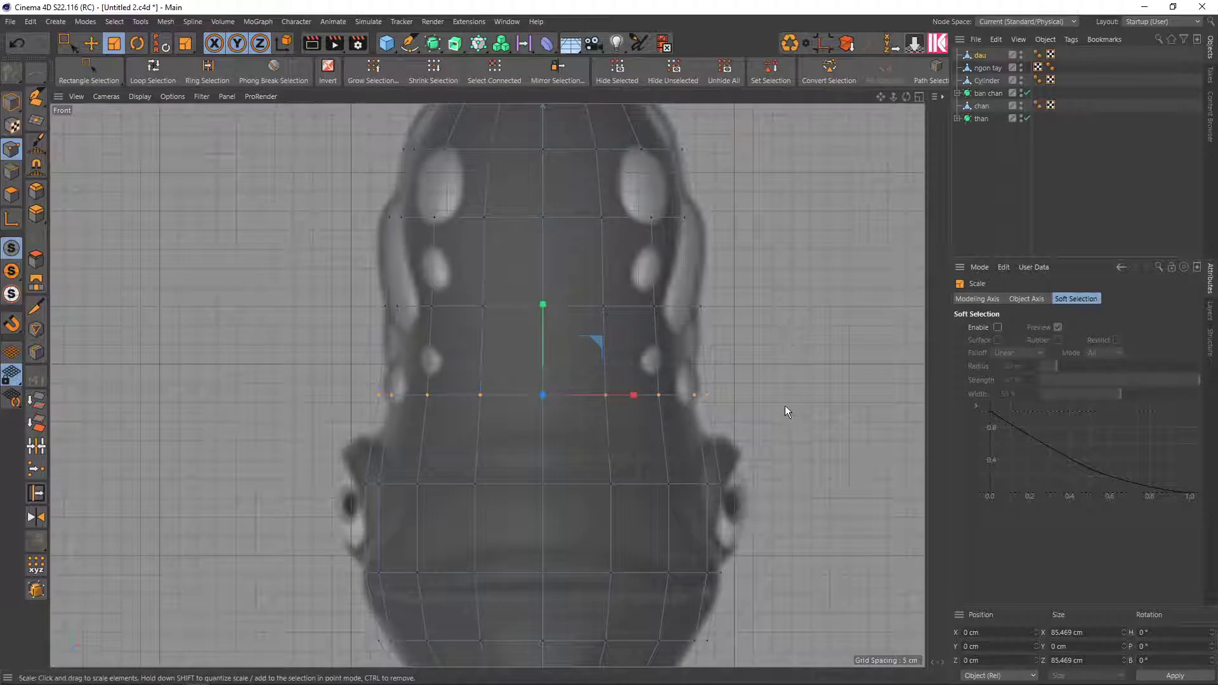
Lower that ring slightly and narrow it to about 95%
scroll(785, 405, "down", 1)
scroll(756, 363, "up", 1)
scroll(698, 439, "down", 1)
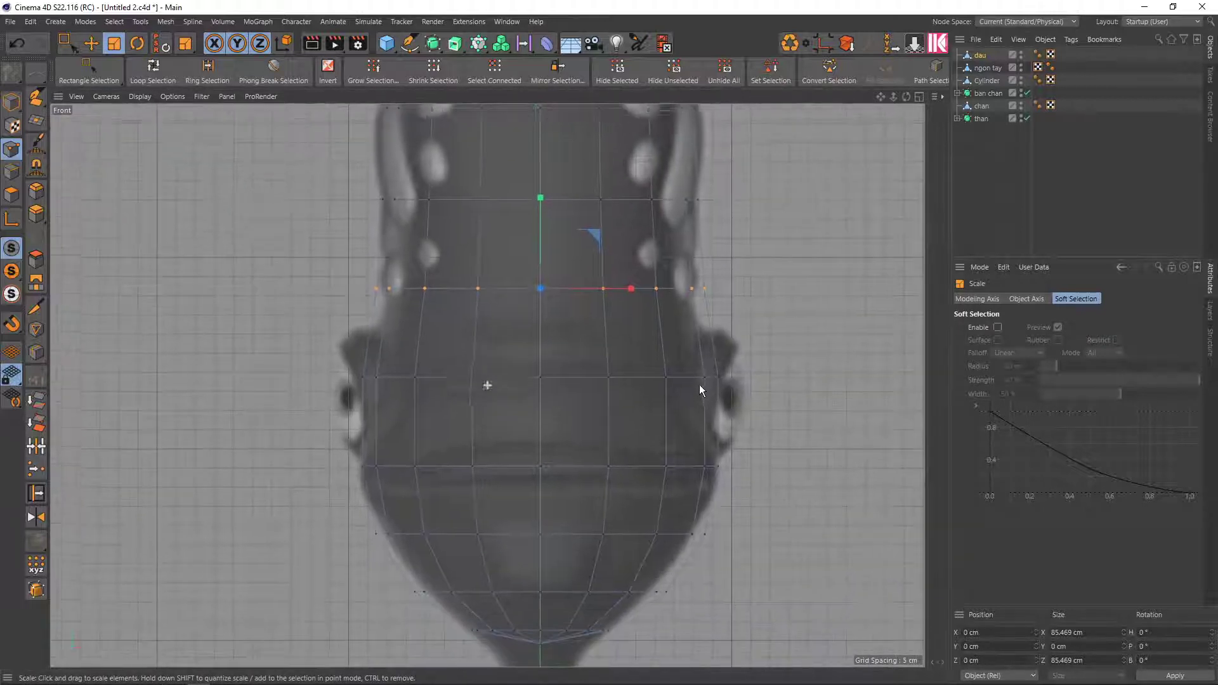
scroll(700, 388, "up", 1)
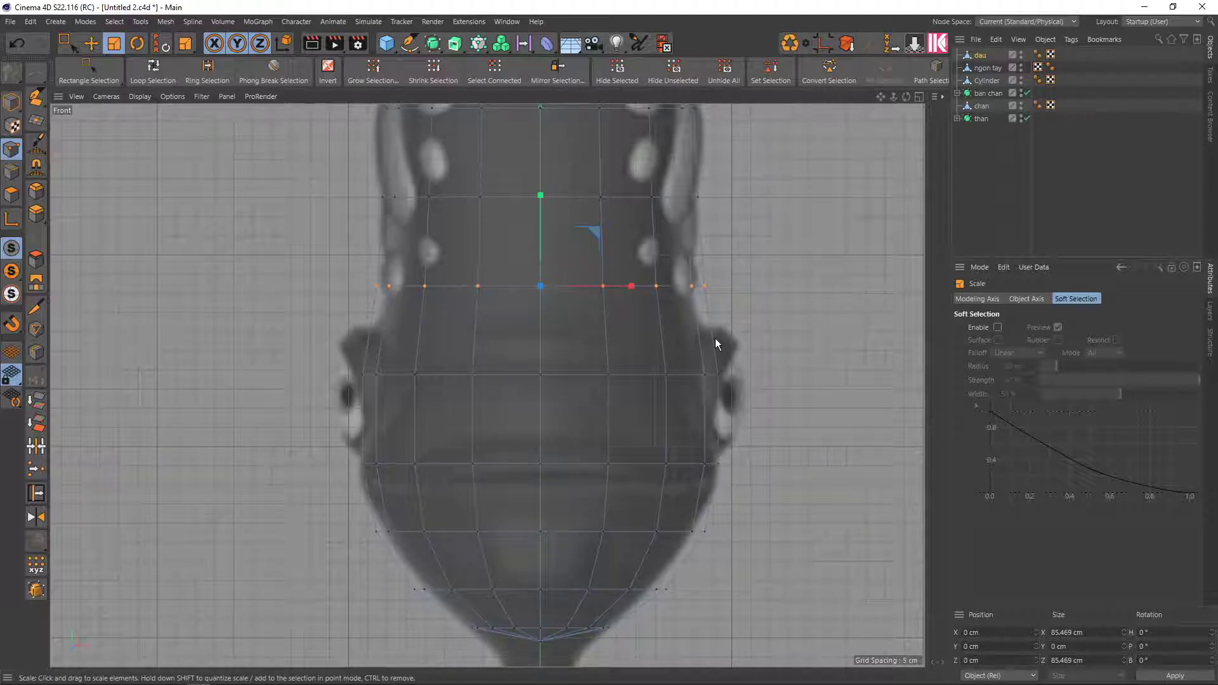
key("e")
left_click_drag(539, 217, 535, 232)
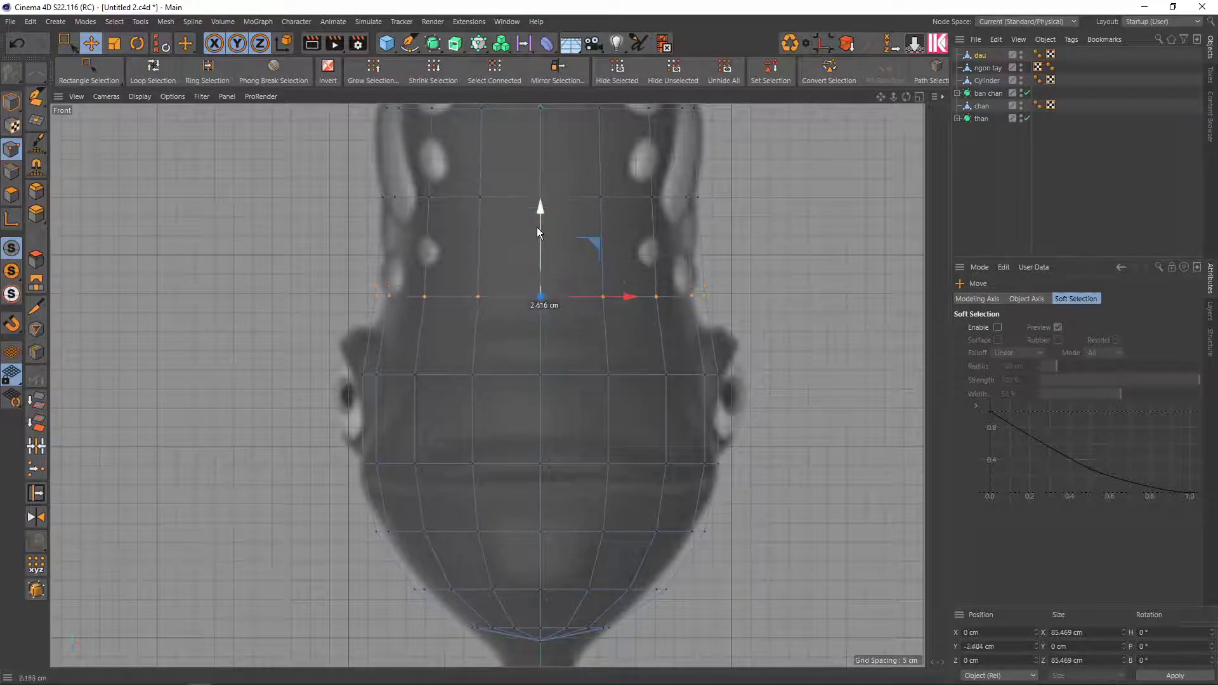
key("t")
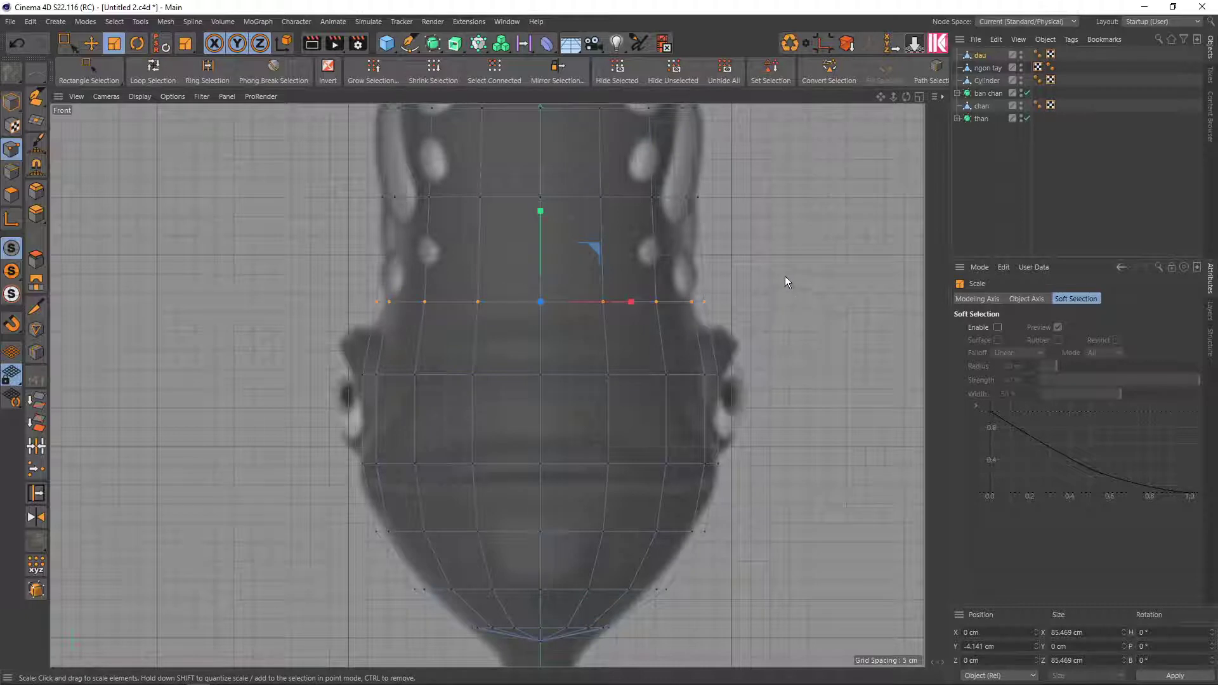
left_click_drag(785, 278, 760, 273)
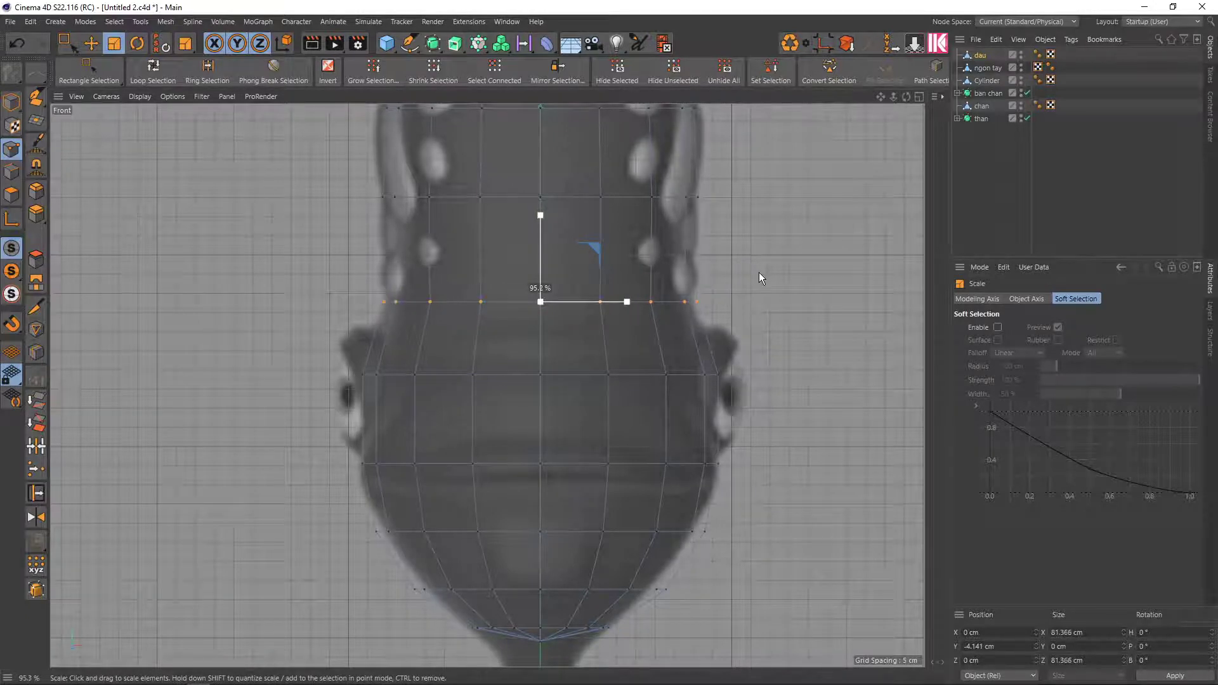
left_click_drag(759, 272, 759, 273)
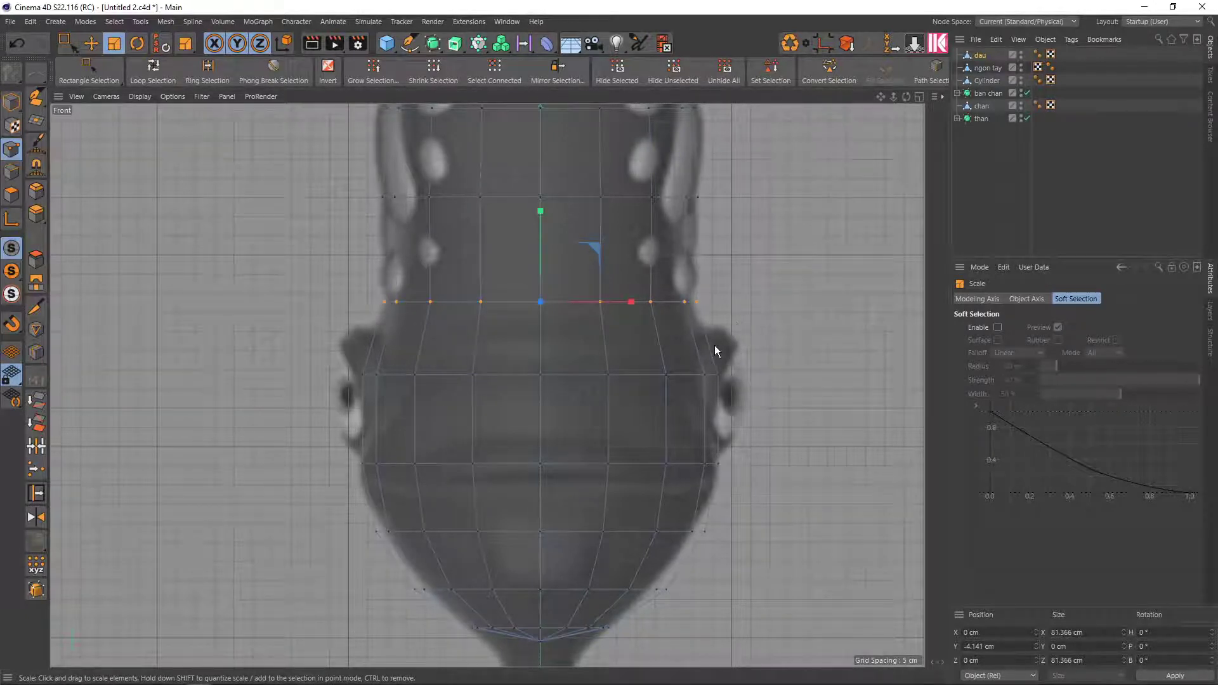
Pan down and slightly narrow the ring across the lower bulge
middle_click_drag(722, 391, 718, 360)
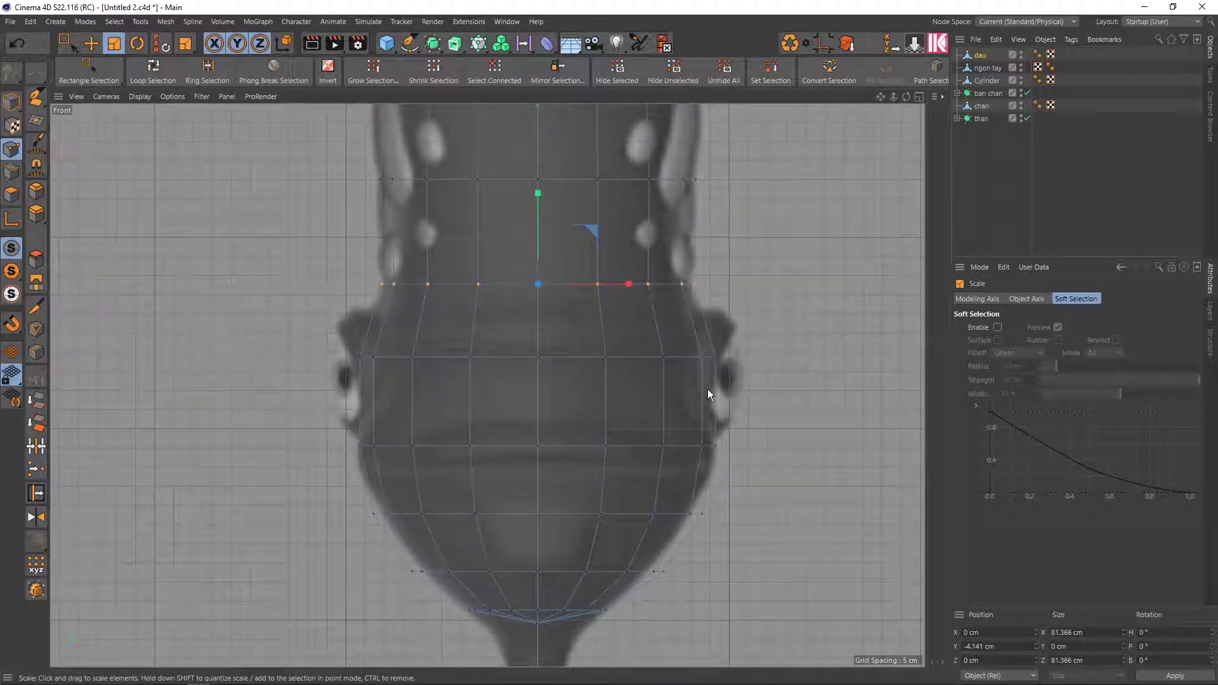
middle_click_drag(707, 389, 718, 330)
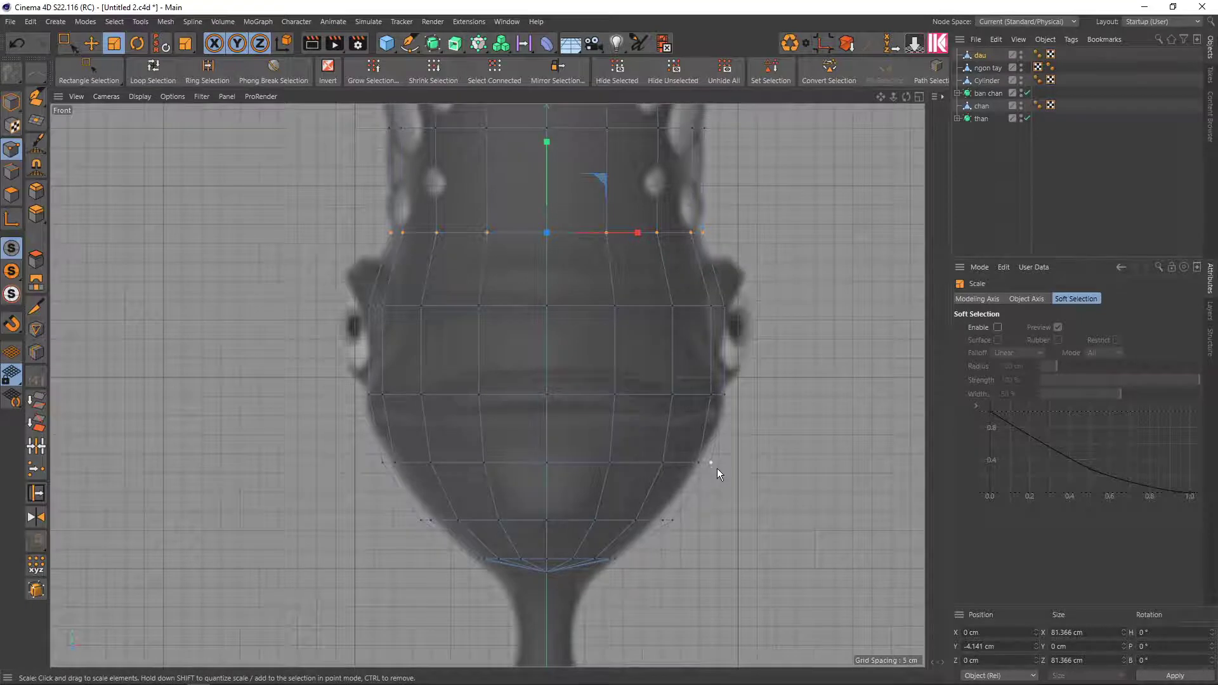
key("0")
left_click_drag(735, 478, 347, 430)
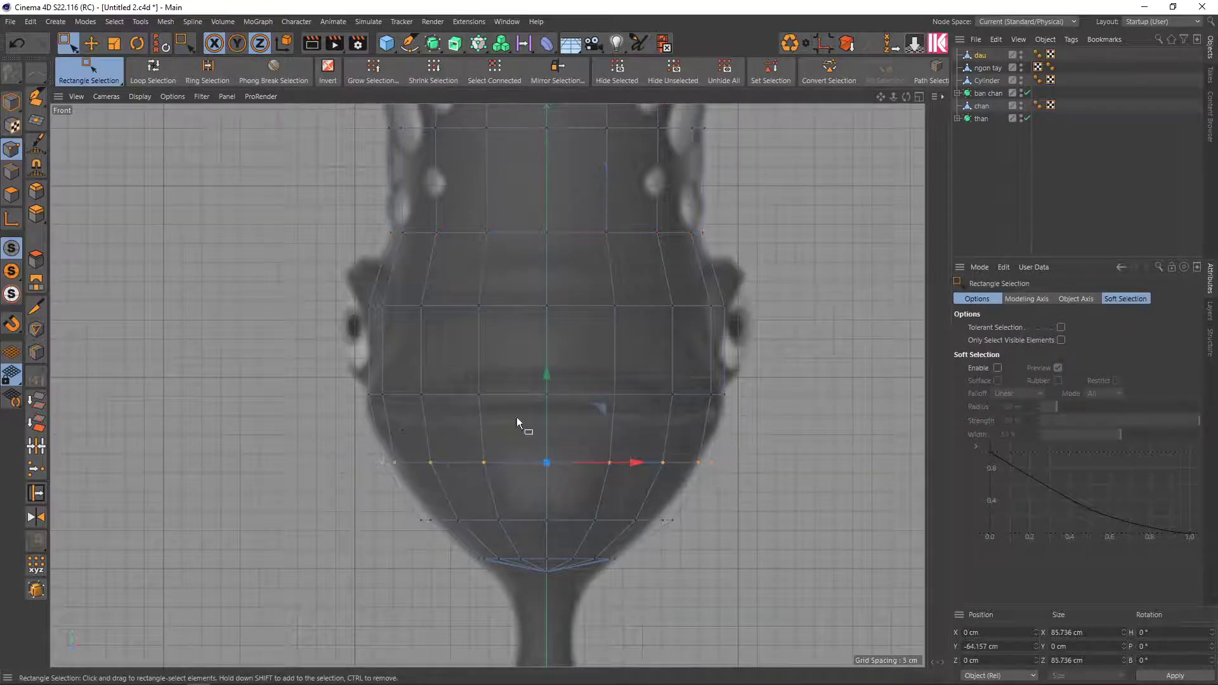
key("t")
left_click_drag(816, 416, 768, 417)
Pull the ring just above the bottom tip inward to about 87%
key("0")
left_click_drag(701, 546, 381, 500)
key("t")
left_click_drag(805, 484, 710, 466)
scroll(517, 546, "up", 1)
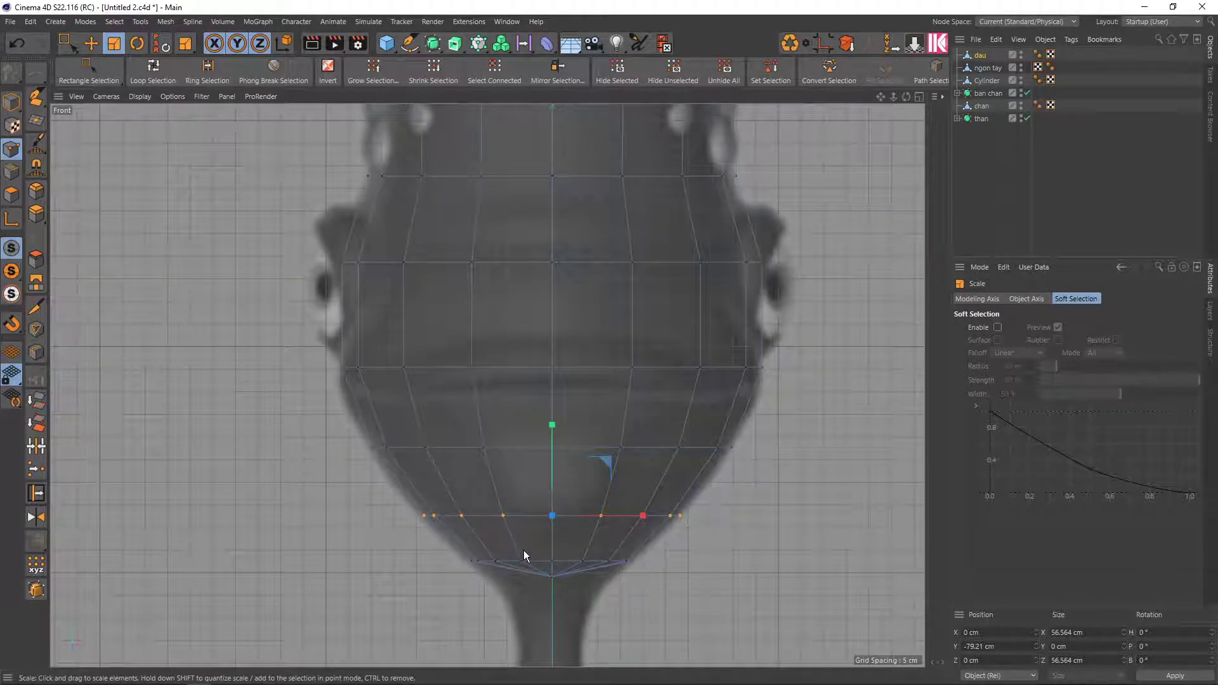
Check the head in an enlarged perspective view, then return to four views
scroll(523, 555, "down", 2)
middle_click(618, 501)
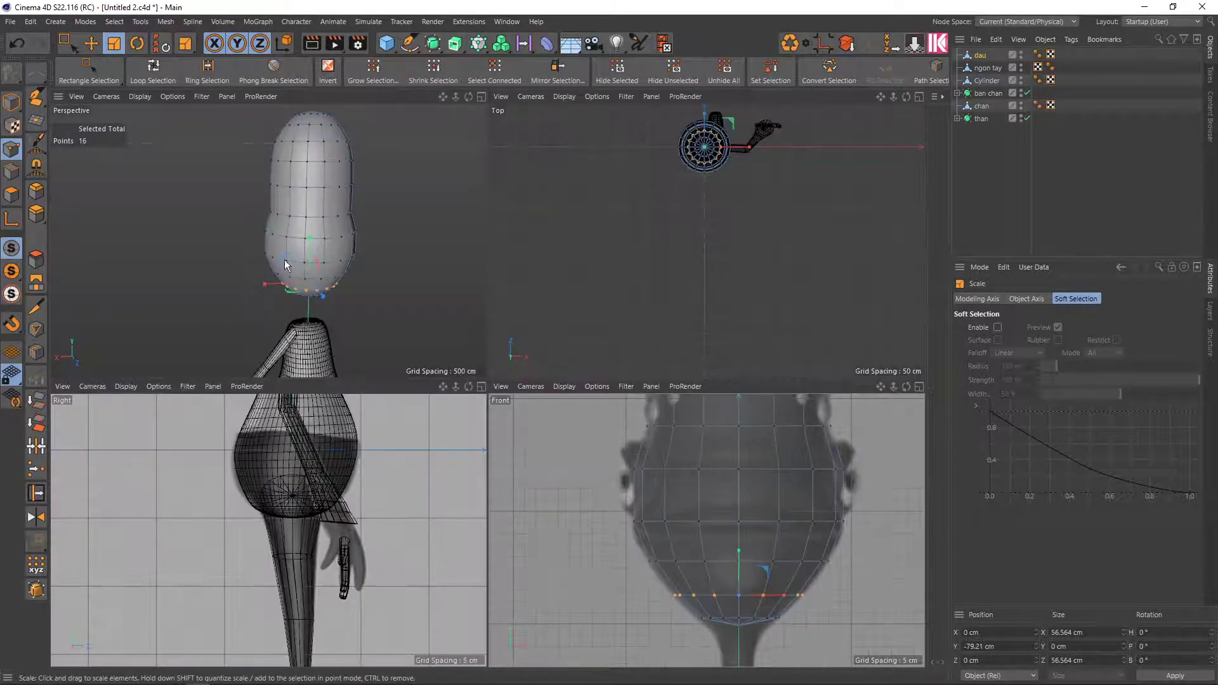
middle_click(364, 265)
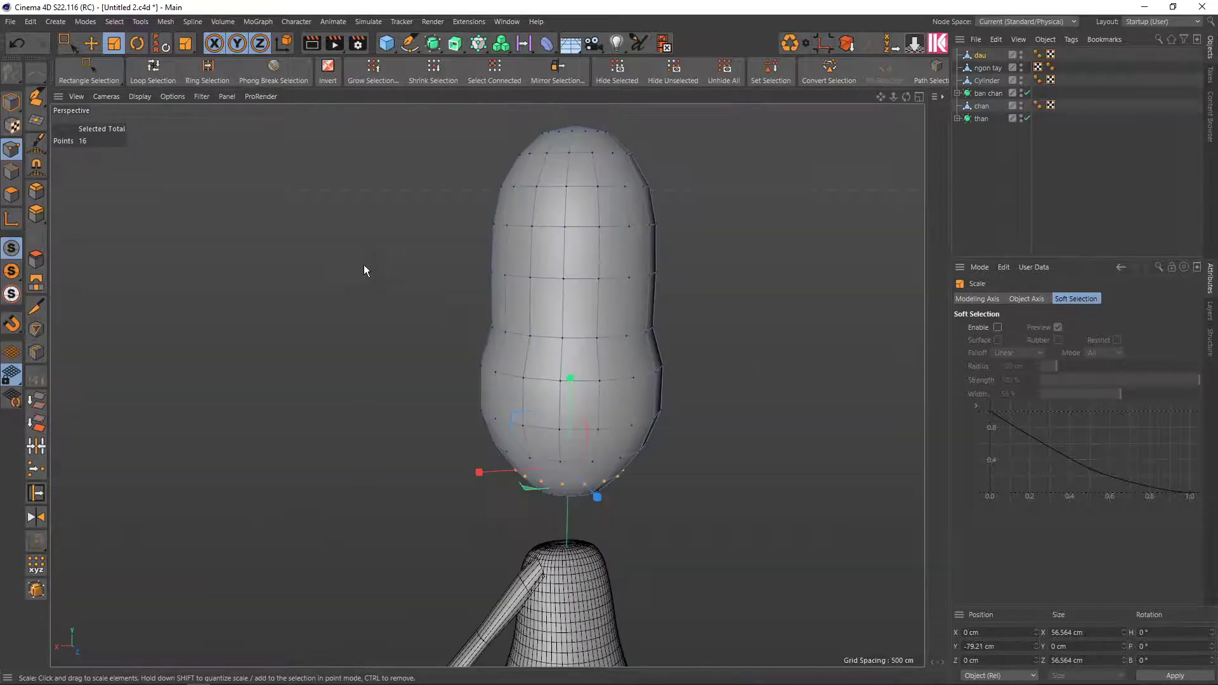
scroll(547, 330, "down", 1)
scroll(512, 275, "down", 1)
scroll(423, 257, "up", 1)
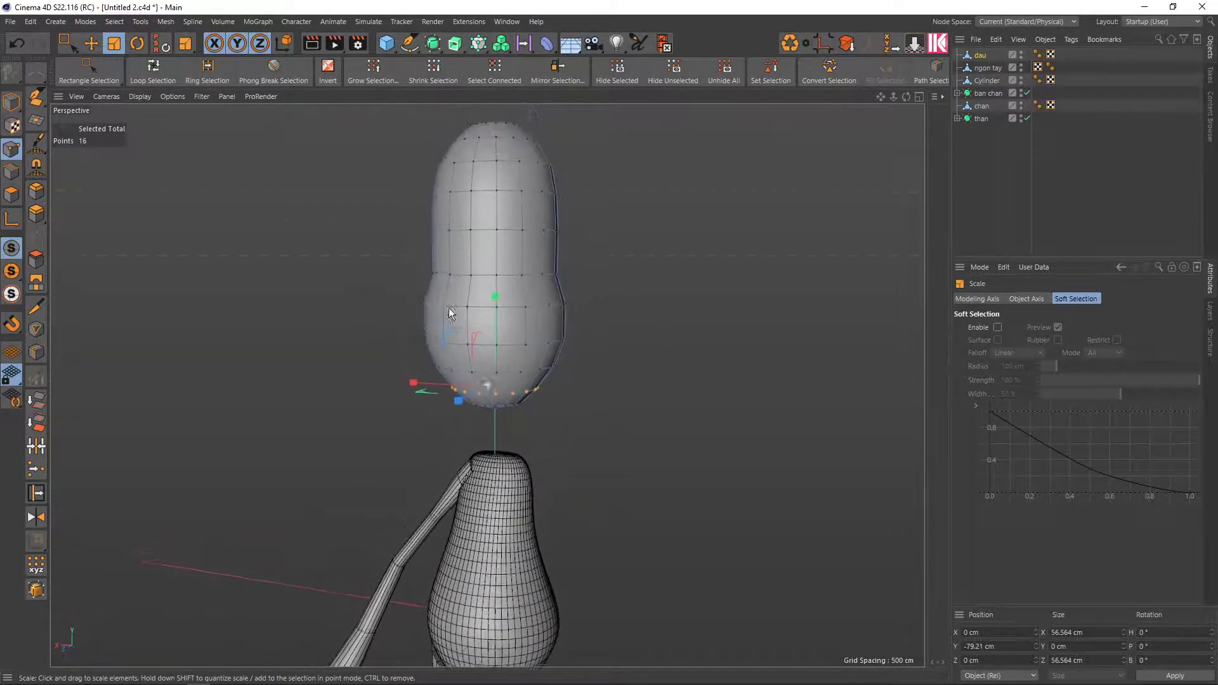
middle_click(559, 381)
Maximize the Right view and zoom in on the head over its side reference
scroll(732, 500, "down", 3)
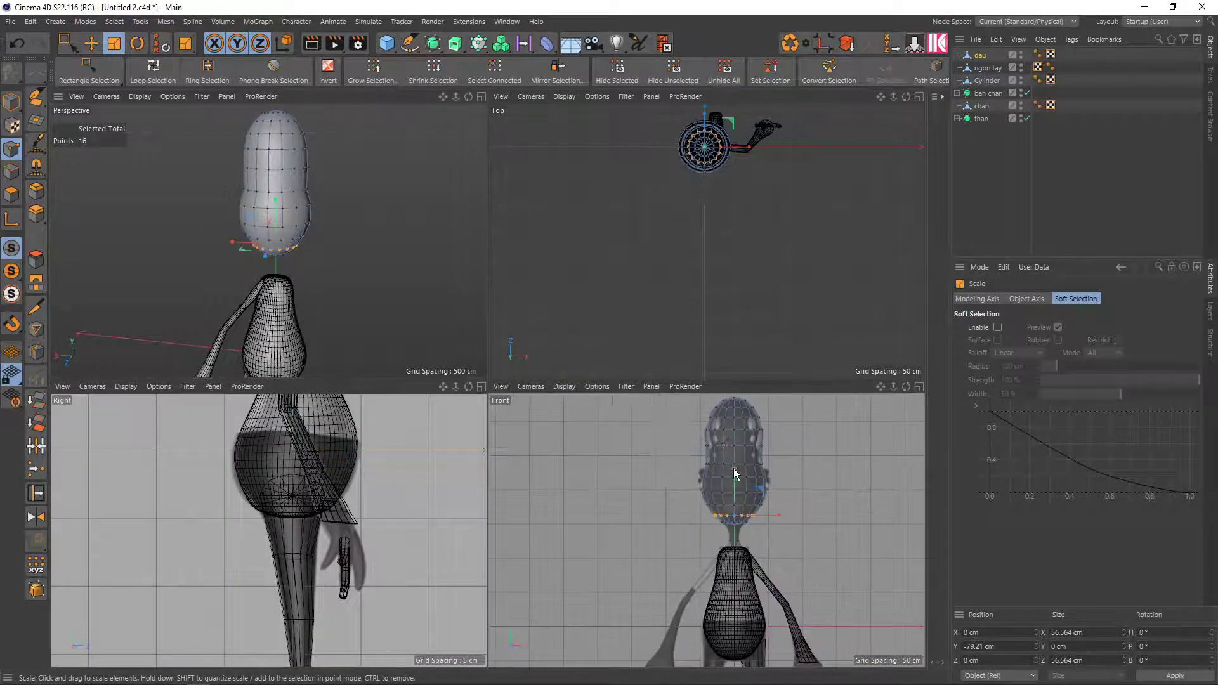
scroll(366, 507, "down", 2)
middle_click(359, 545)
scroll(552, 279, "up", 2)
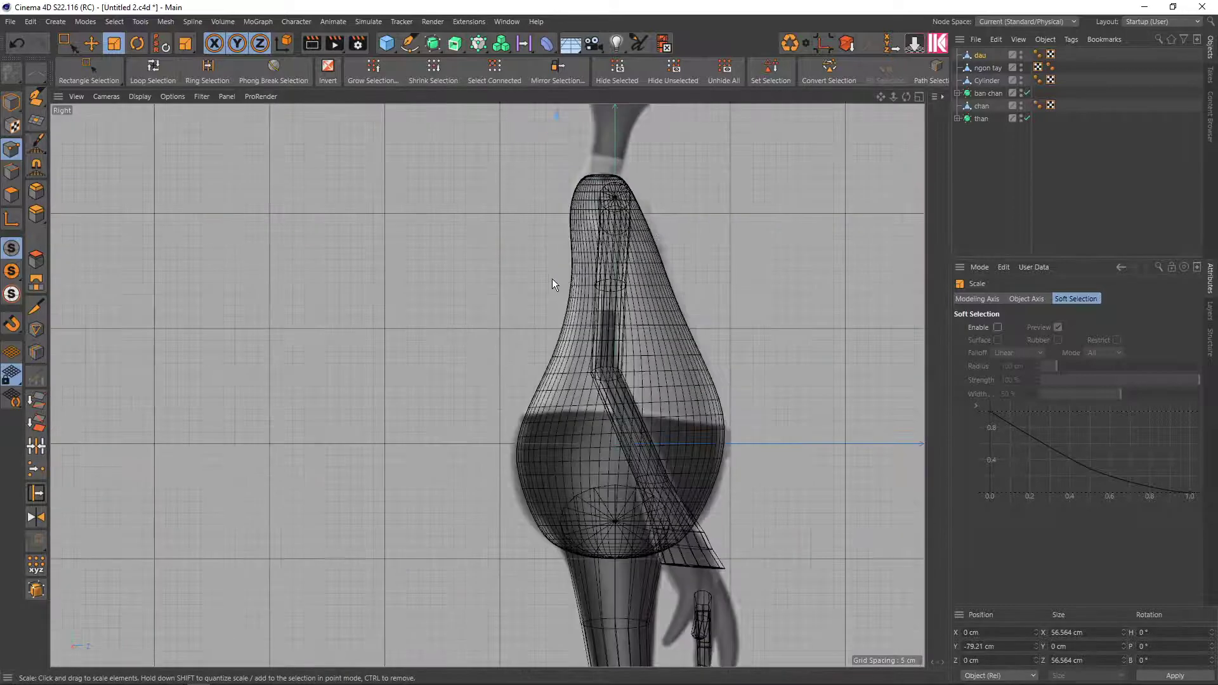
scroll(513, 440, "up", 2)
scroll(497, 406, "down", 1)
scroll(497, 406, "down", 1)
scroll(486, 374, "up", 1)
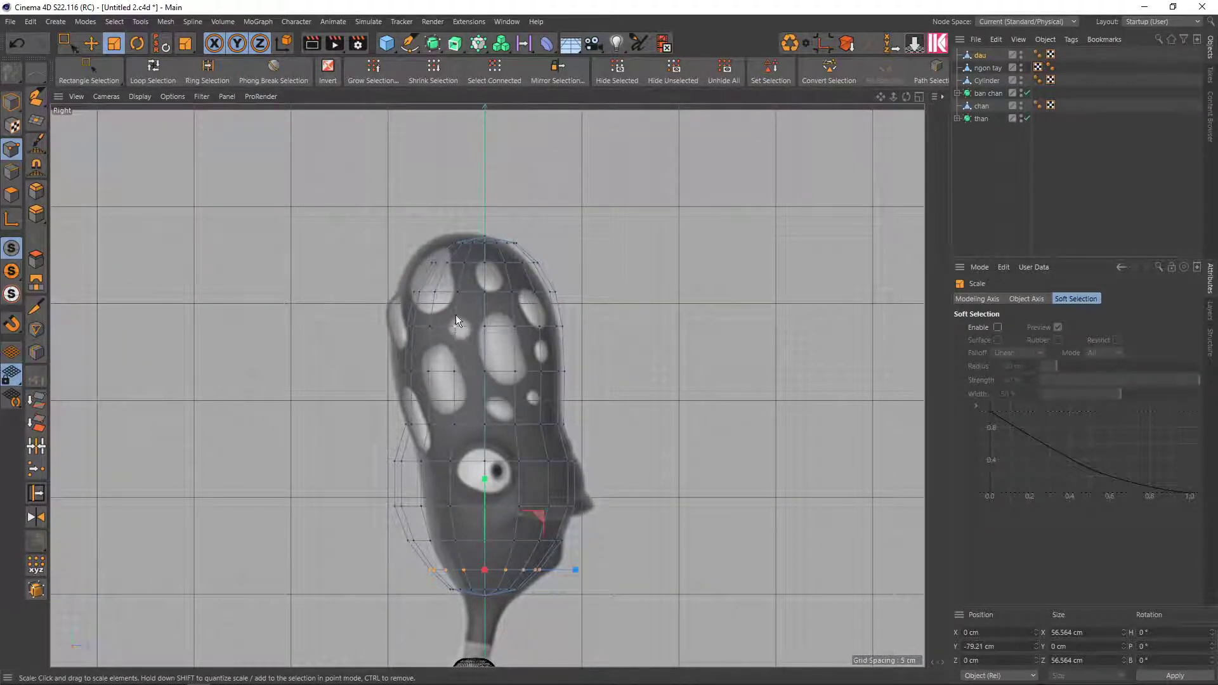
Box-select the top rows of head points and slide them toward the back of the head
key("0")
scroll(473, 252, "up", 2)
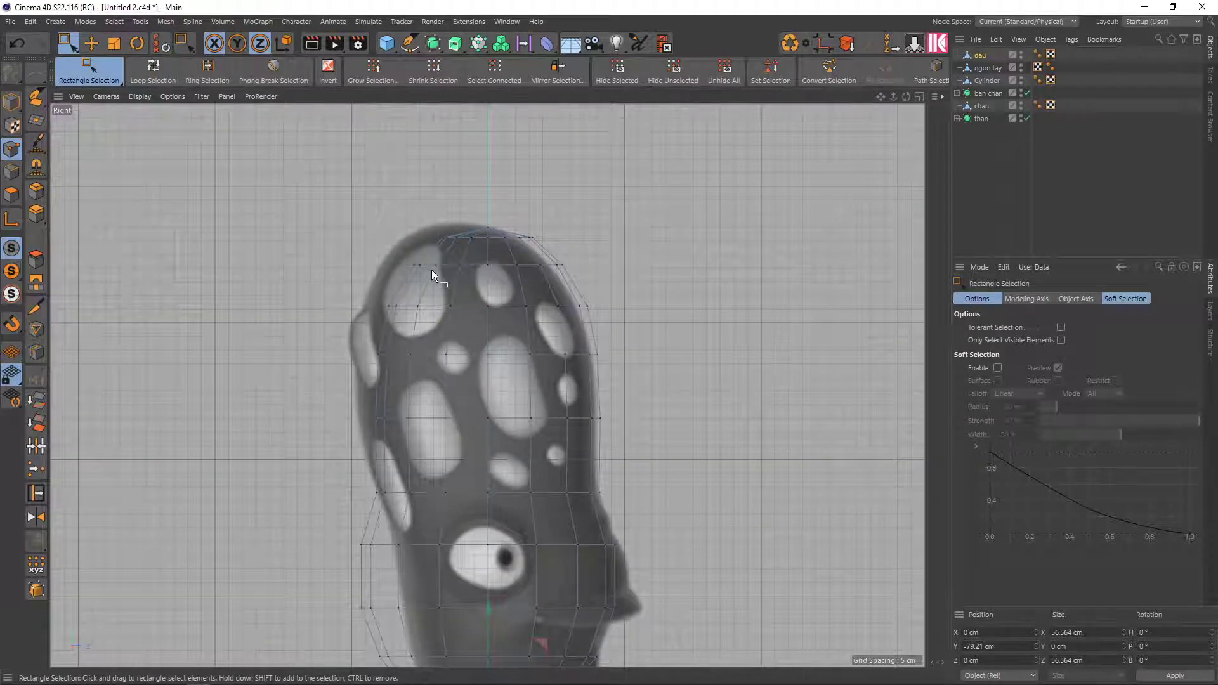
mouse_move(365, 205)
left_mouse_down()
mouse_move(624, 288)
mouse_move(614, 250)
mouse_move(646, 321)
left_mouse_up()
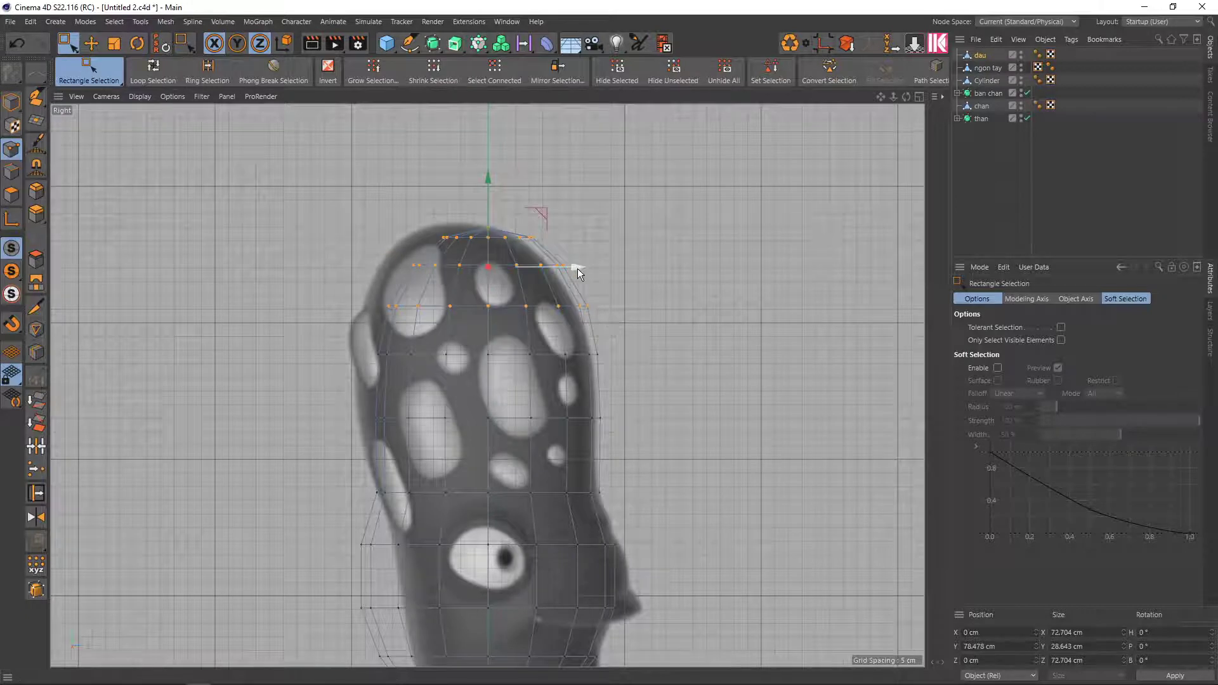
left_click_drag(577, 269, 554, 266)
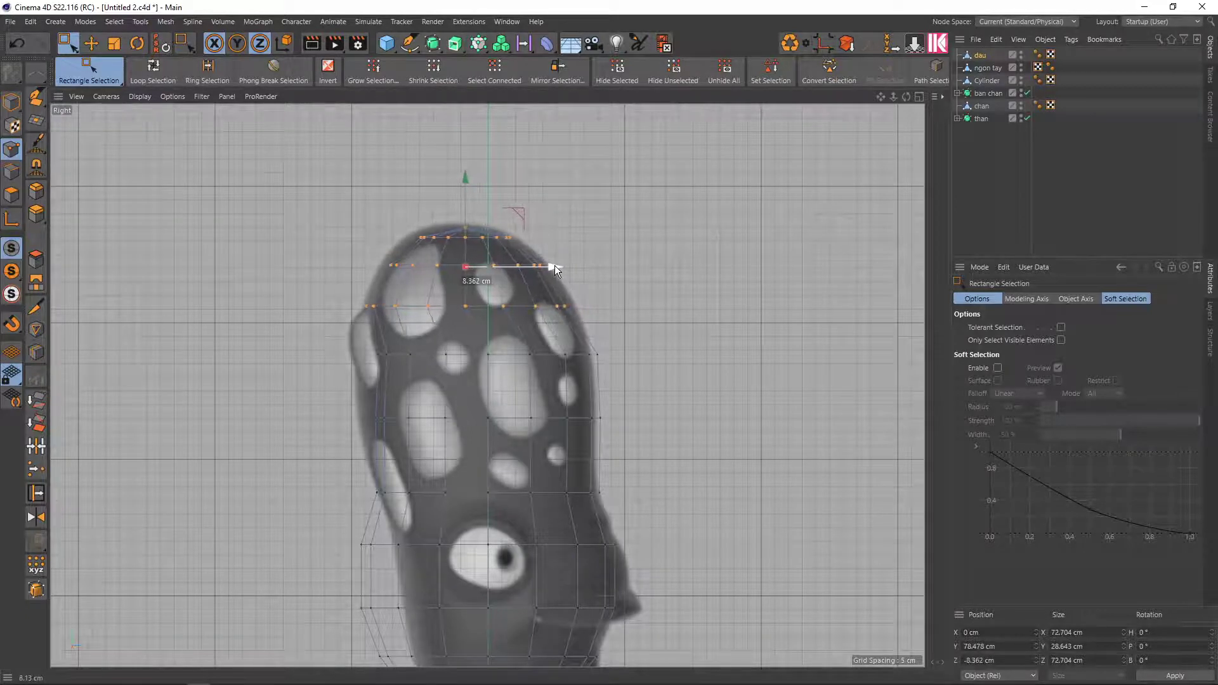
scroll(463, 201, "up", 2)
scroll(459, 232, "up", 1)
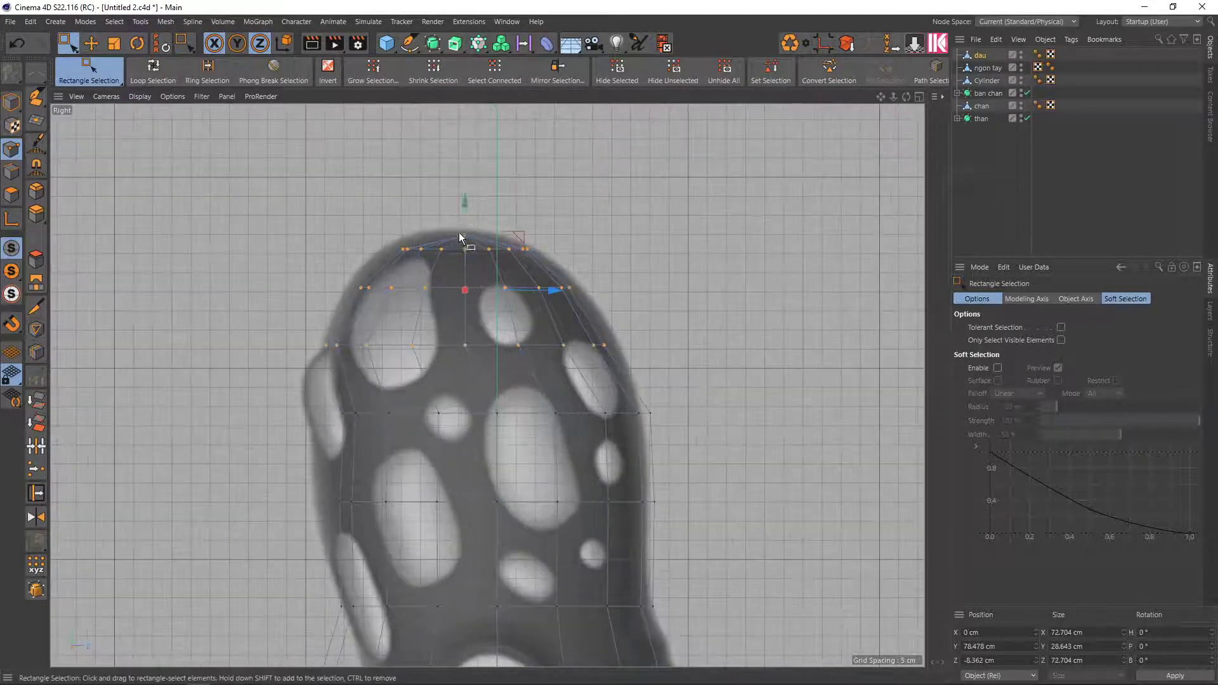
left_click(585, 274)
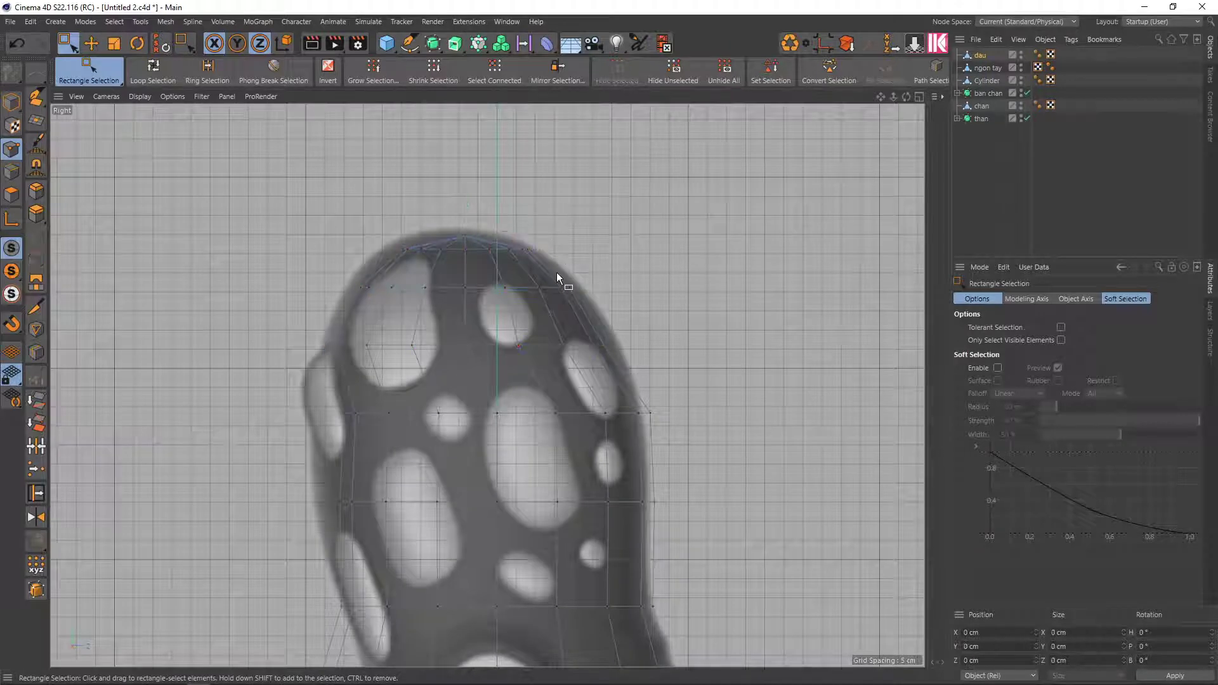
left_click_drag(557, 273, 381, 226)
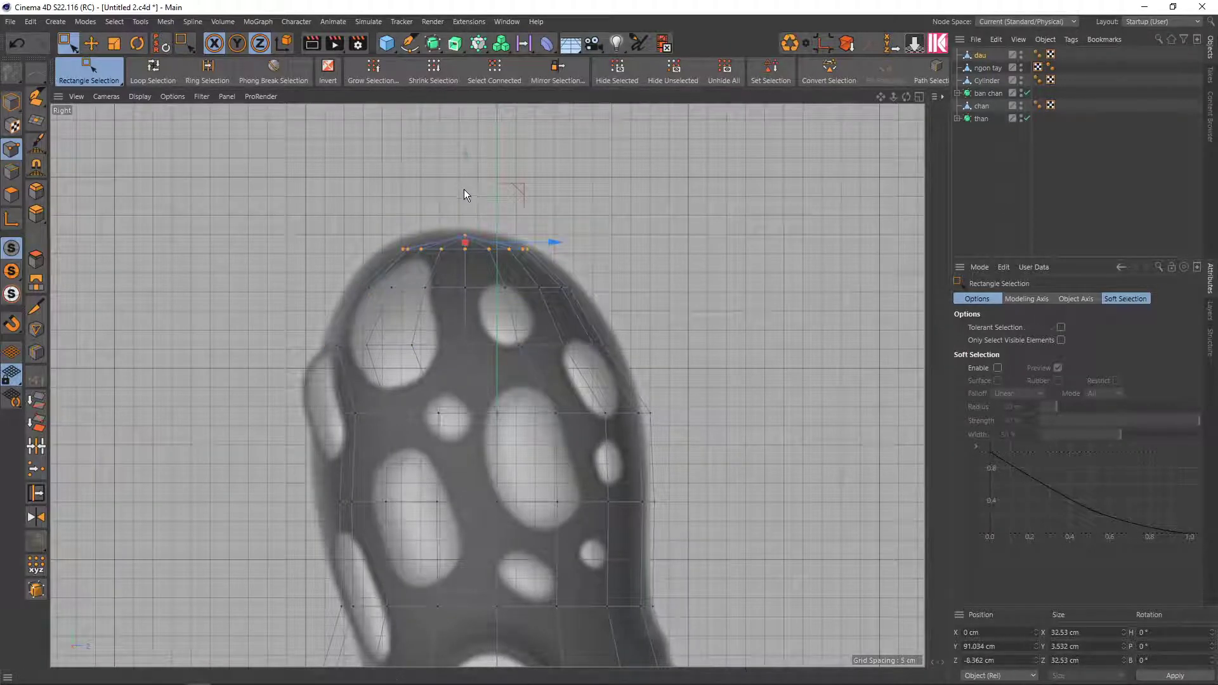
mouse_move(540, 241)
left_mouse_down()
mouse_move(400, 250)
mouse_move(371, 236)
left_mouse_up()
left_click(571, 266)
Widen the topmost point ring front to back with Scale
key("t")
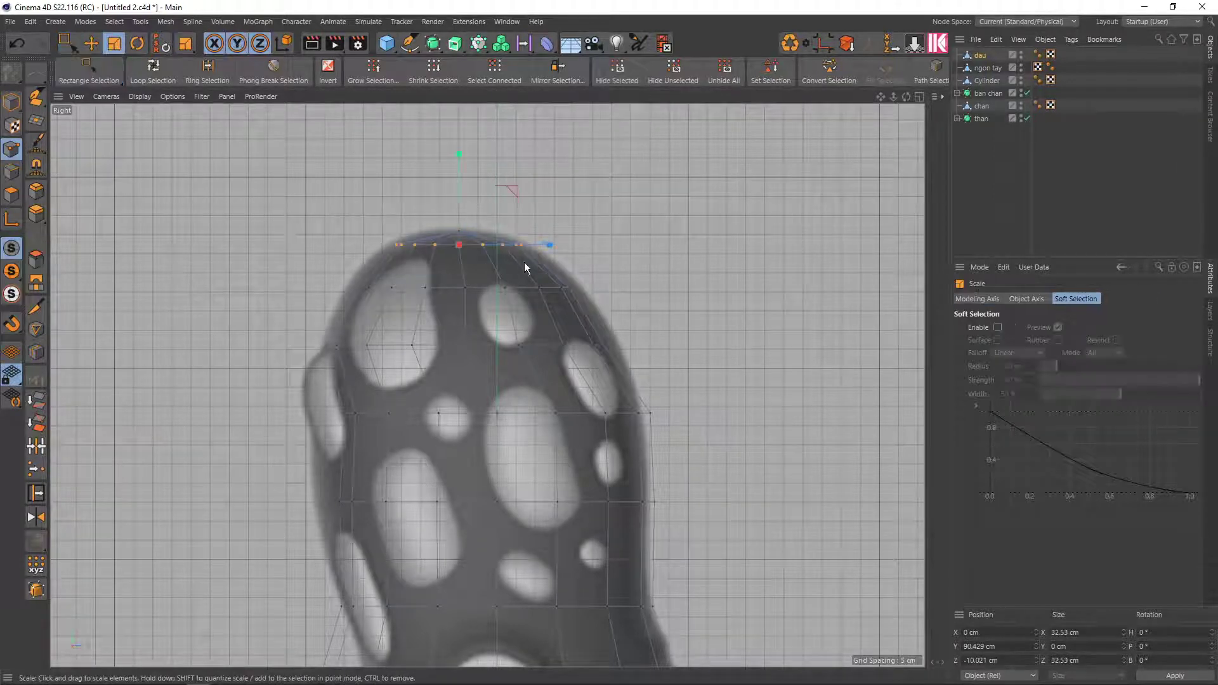
left_click(626, 237)
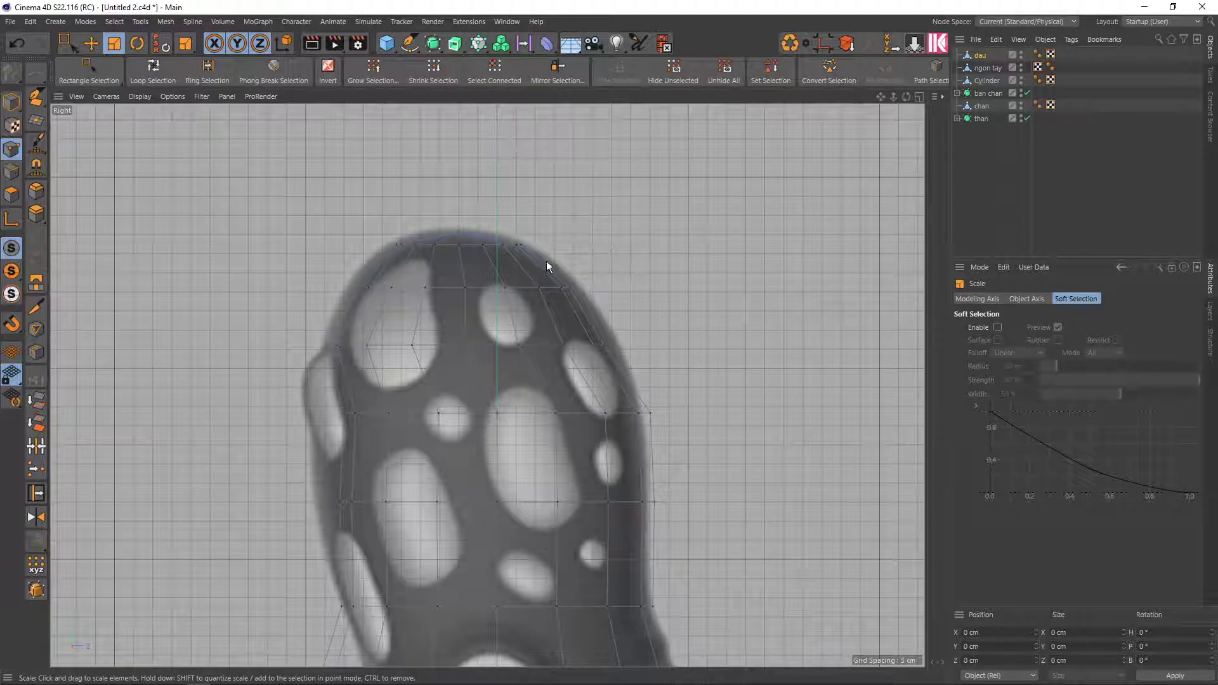
key("0")
left_click_drag(553, 264, 368, 233)
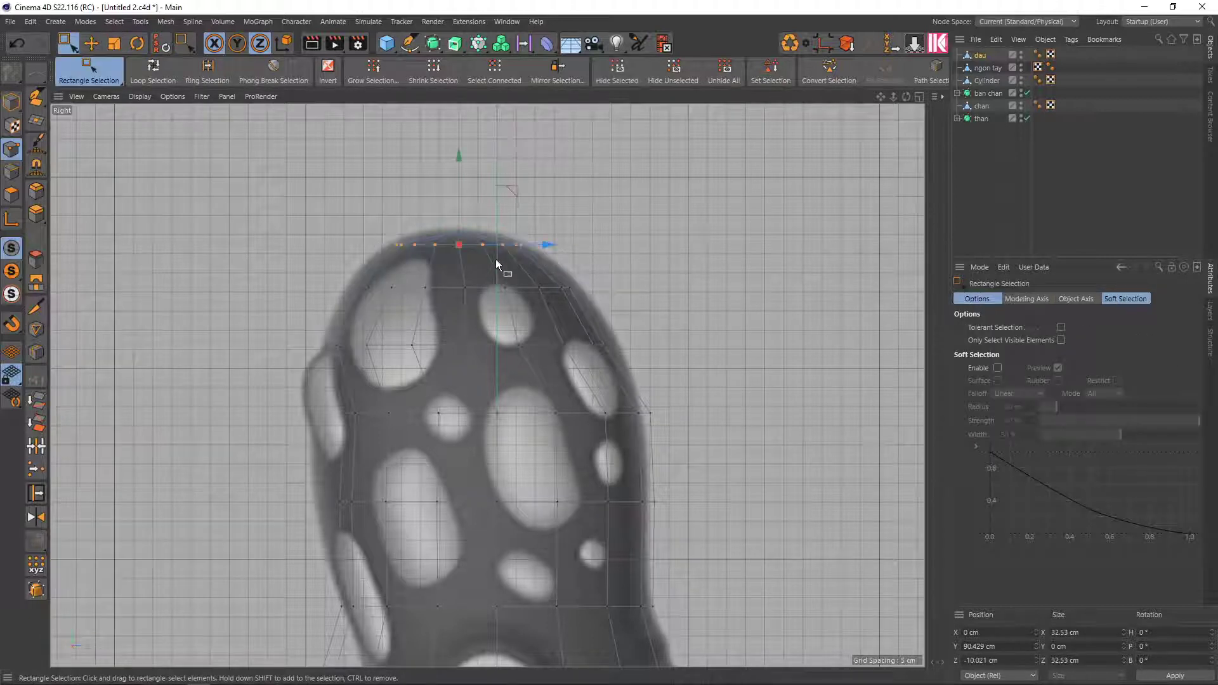
key("t")
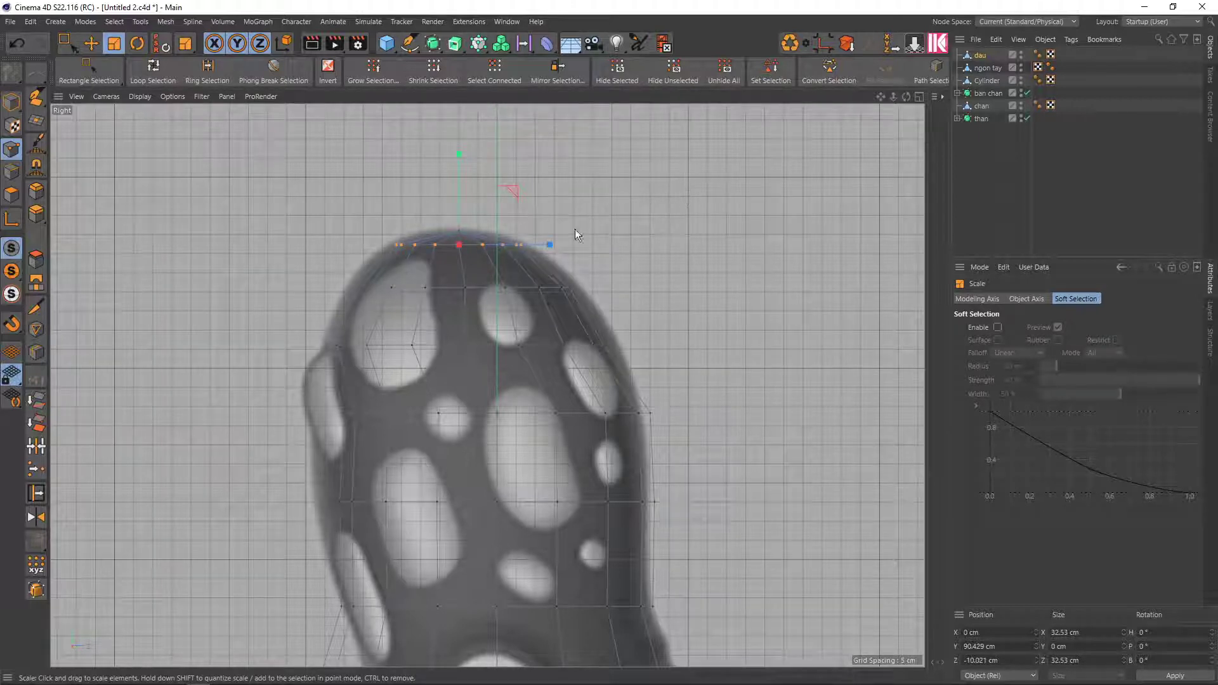
left_click_drag(534, 245, 536, 245)
Stretch the second point ring wider front to back to match the side reference
key("0")
left_click_drag(588, 310, 326, 281)
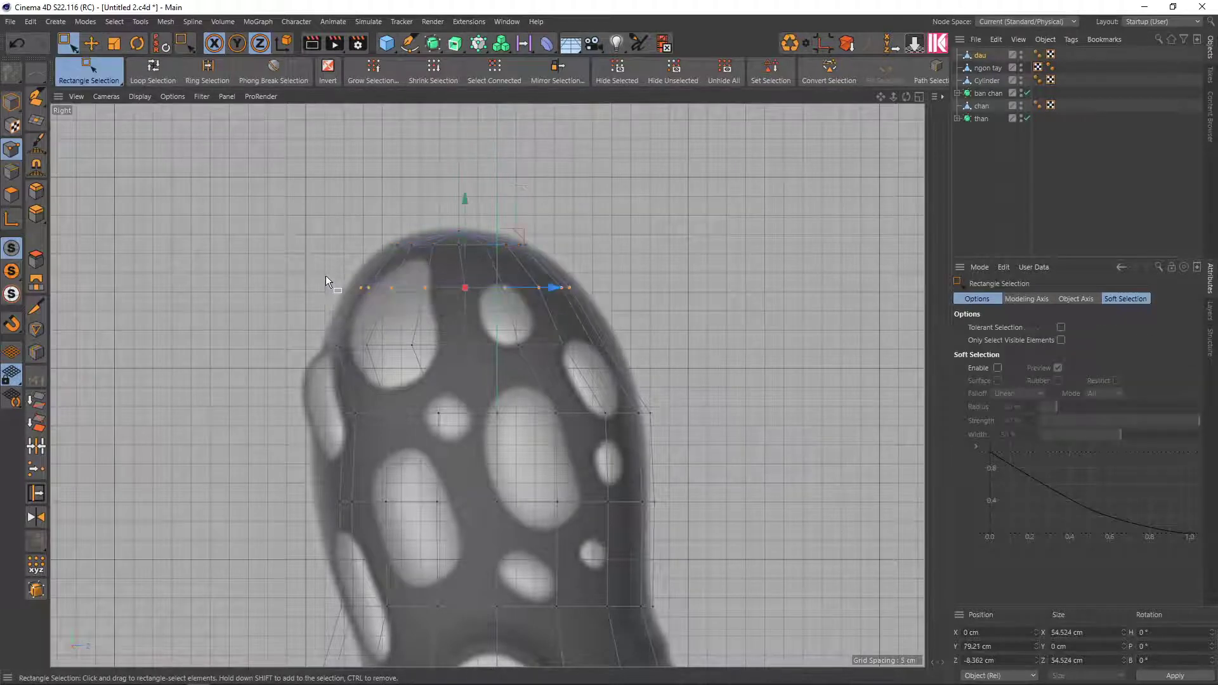
key("t")
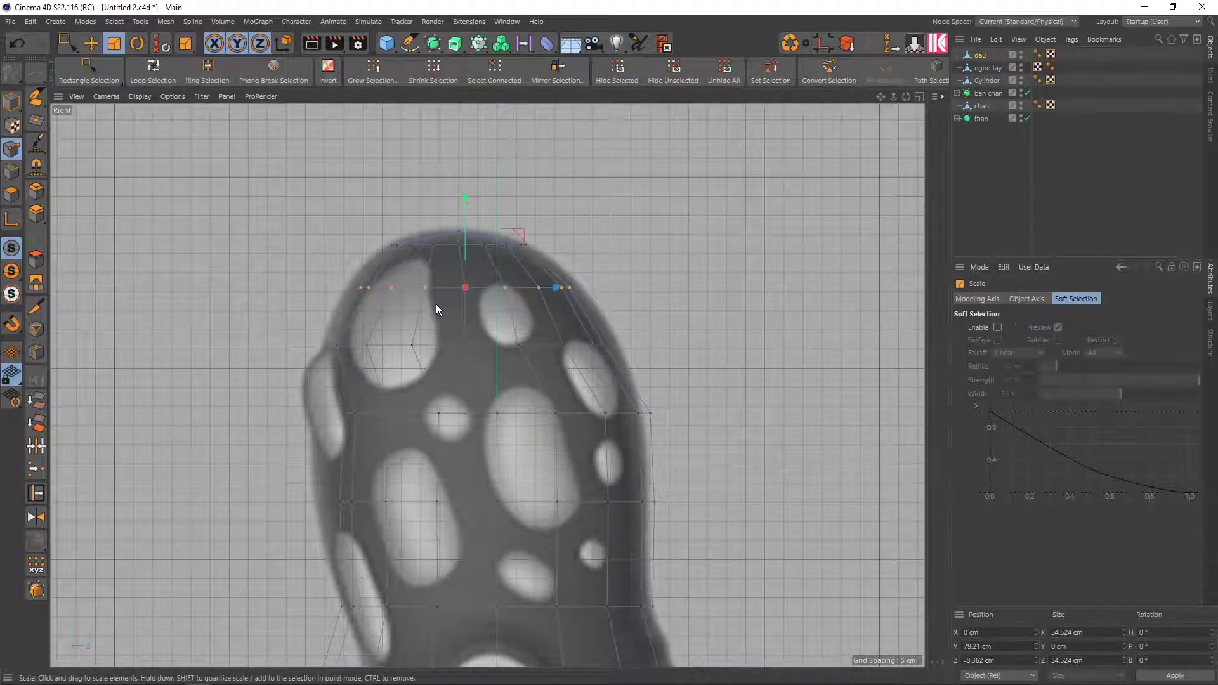
middle_click(557, 300)
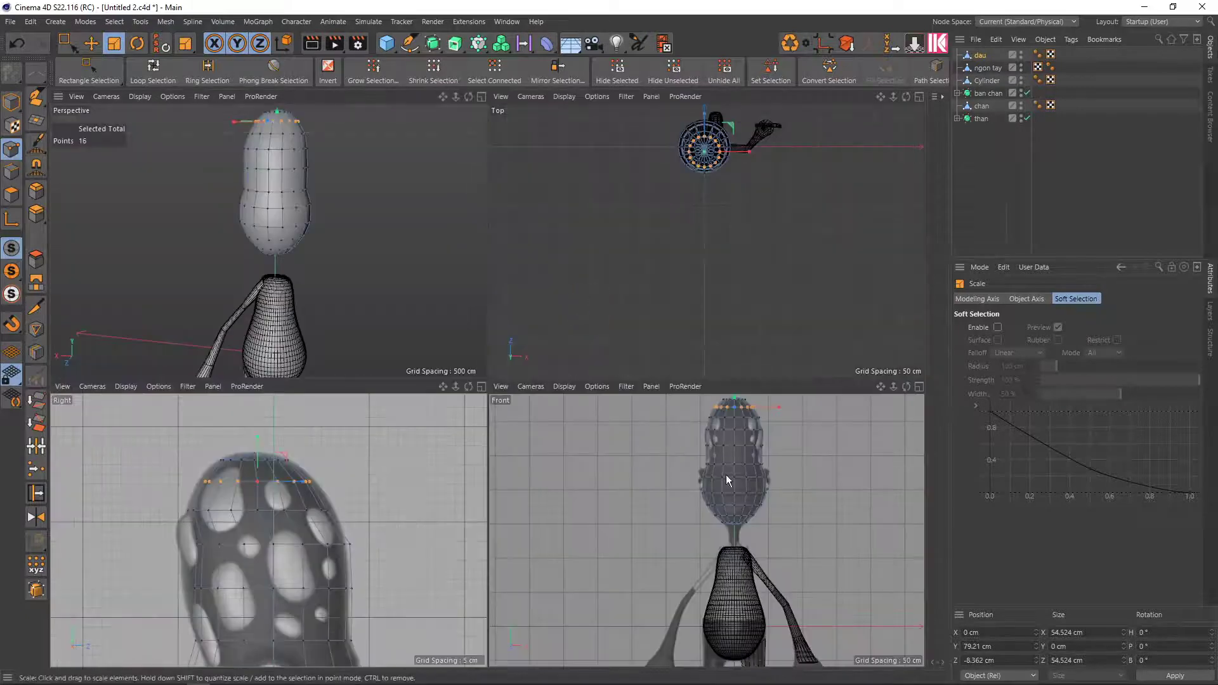
middle_click(307, 501)
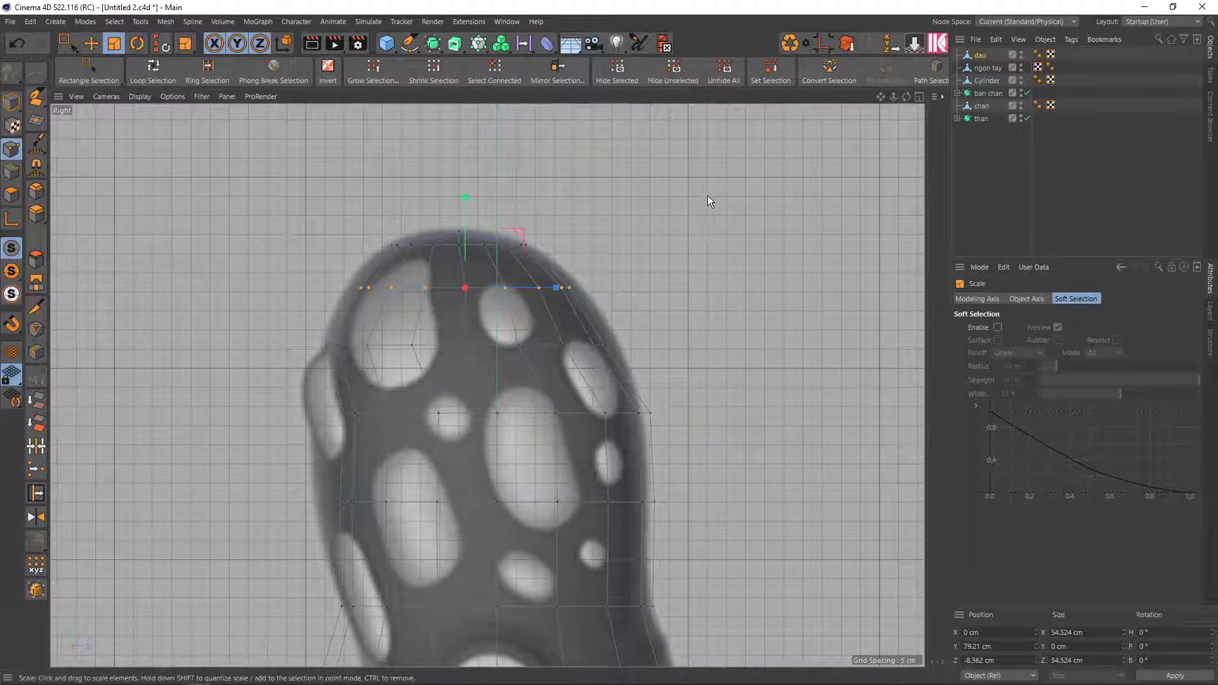
left_click_drag(707, 194, 774, 192)
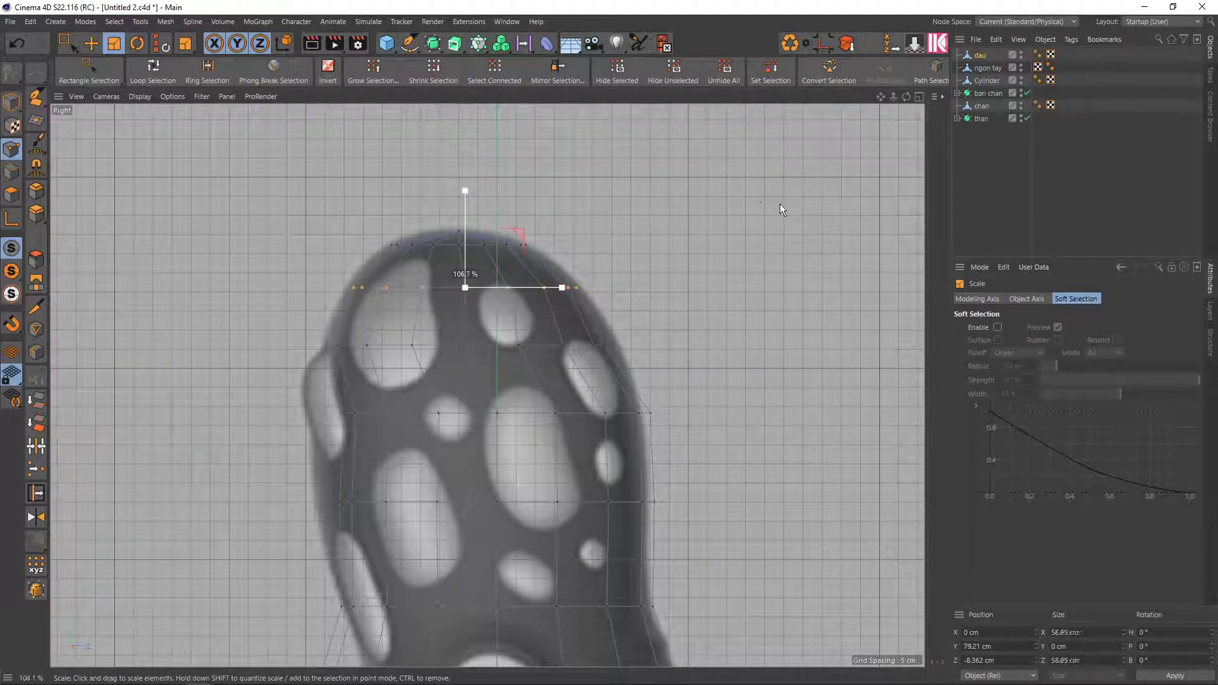
key("ctrl+z")
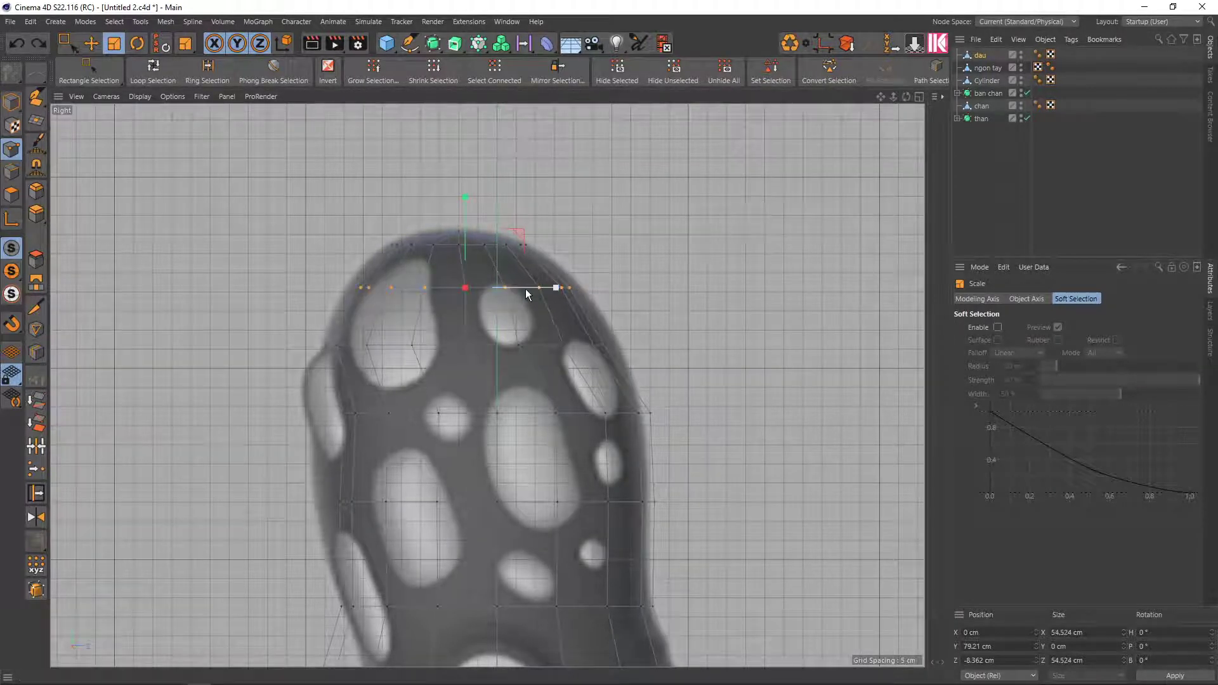
left_click_drag(524, 287, 553, 287)
Widen the third point ring from the top
key("0")
left_click_drag(631, 373, 303, 326)
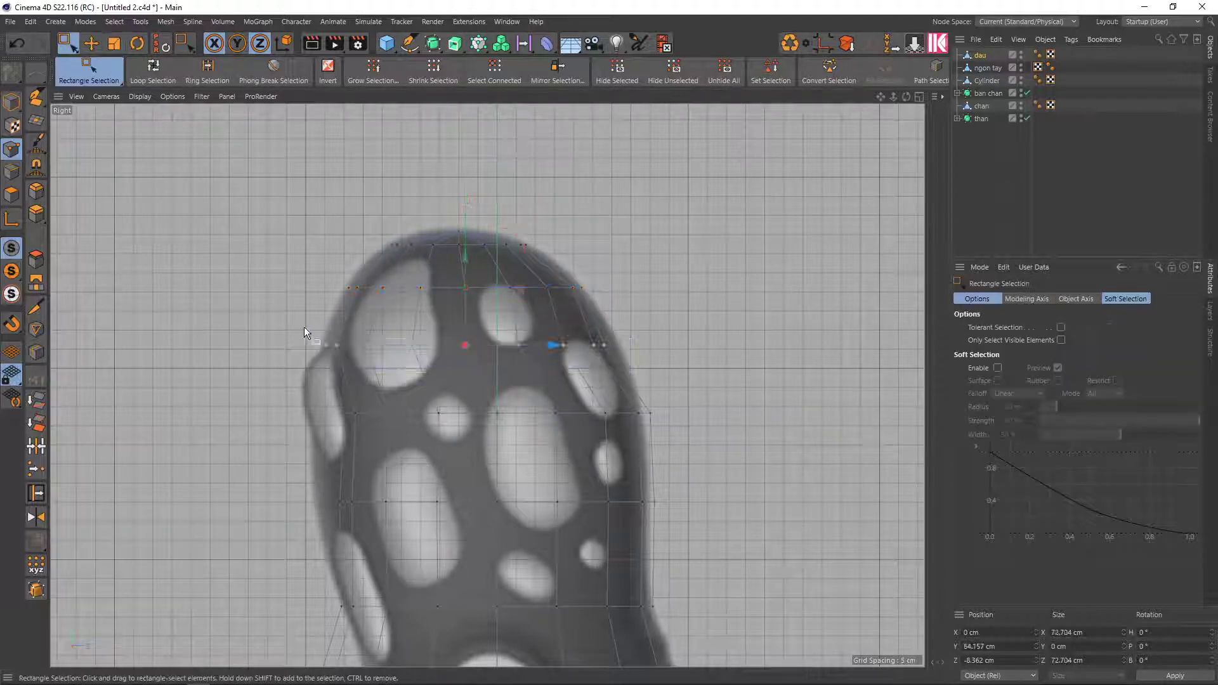
key("t")
left_click_drag(525, 345, 537, 345)
key("e")
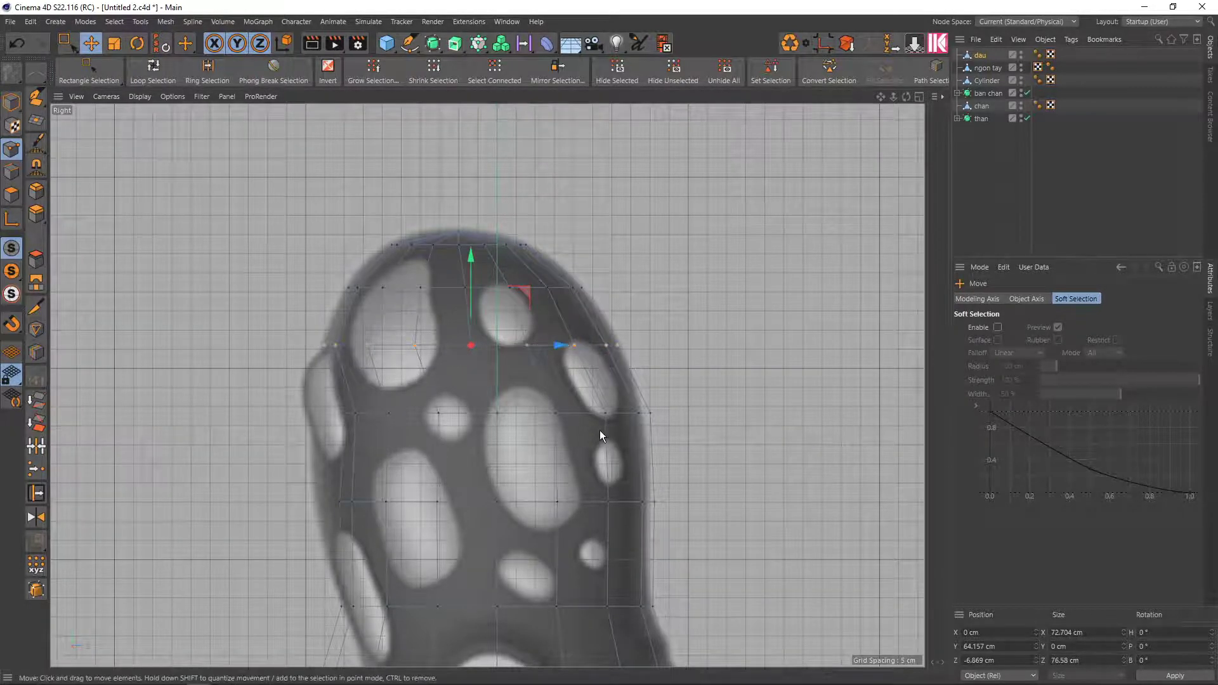
Enlarge the next lower ring and shift it slightly toward the face
key("0")
left_click_drag(655, 444, 321, 389)
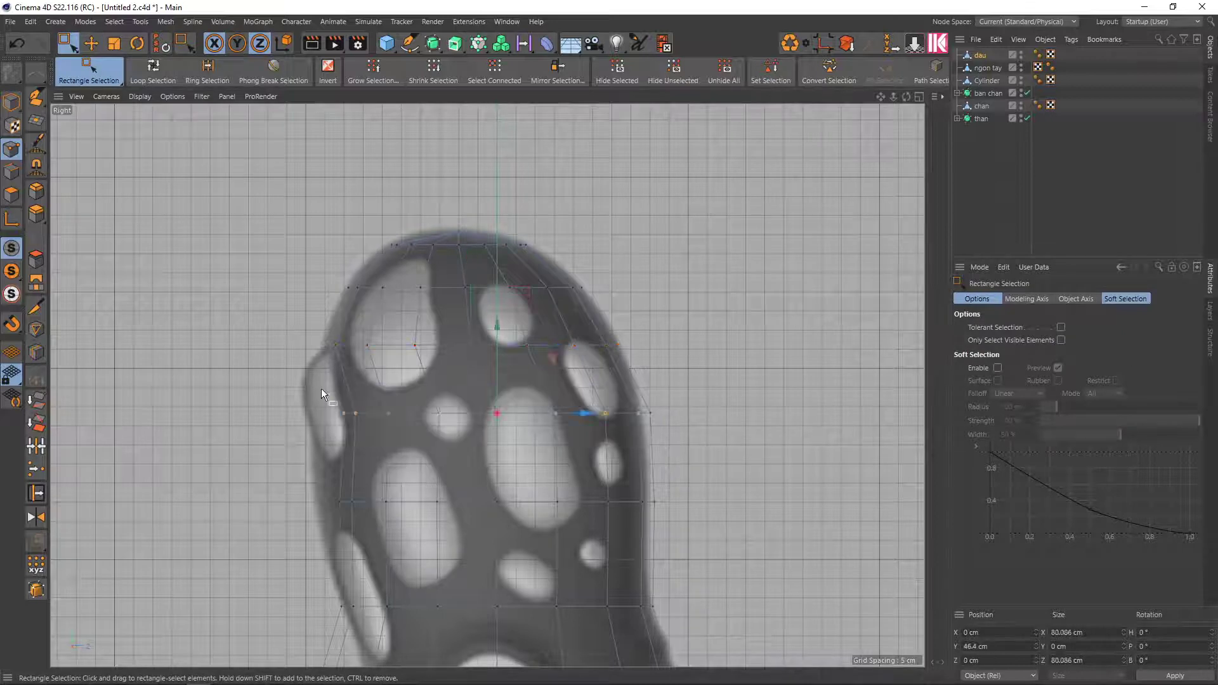
key("t")
mouse_move(548, 413)
left_mouse_down()
mouse_move(558, 413)
mouse_move(531, 407)
left_mouse_up()
key("e")
key("t")
key("e")
key("t")
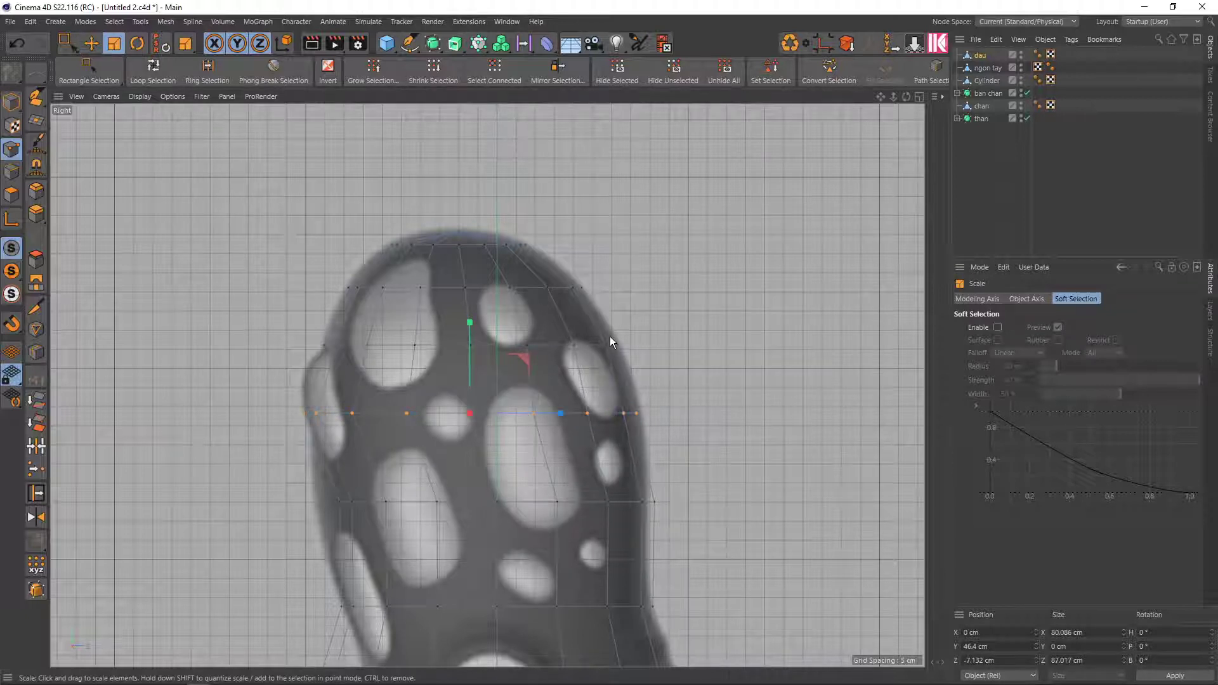
key("e")
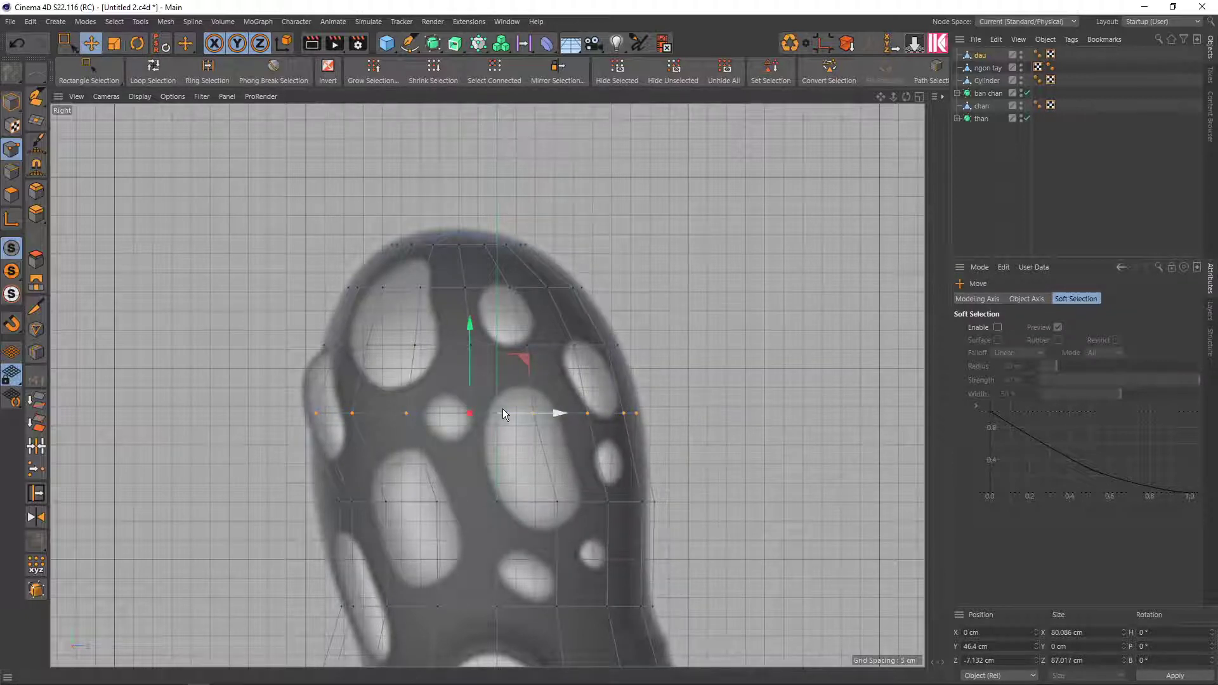
left_click_drag(503, 409, 508, 408)
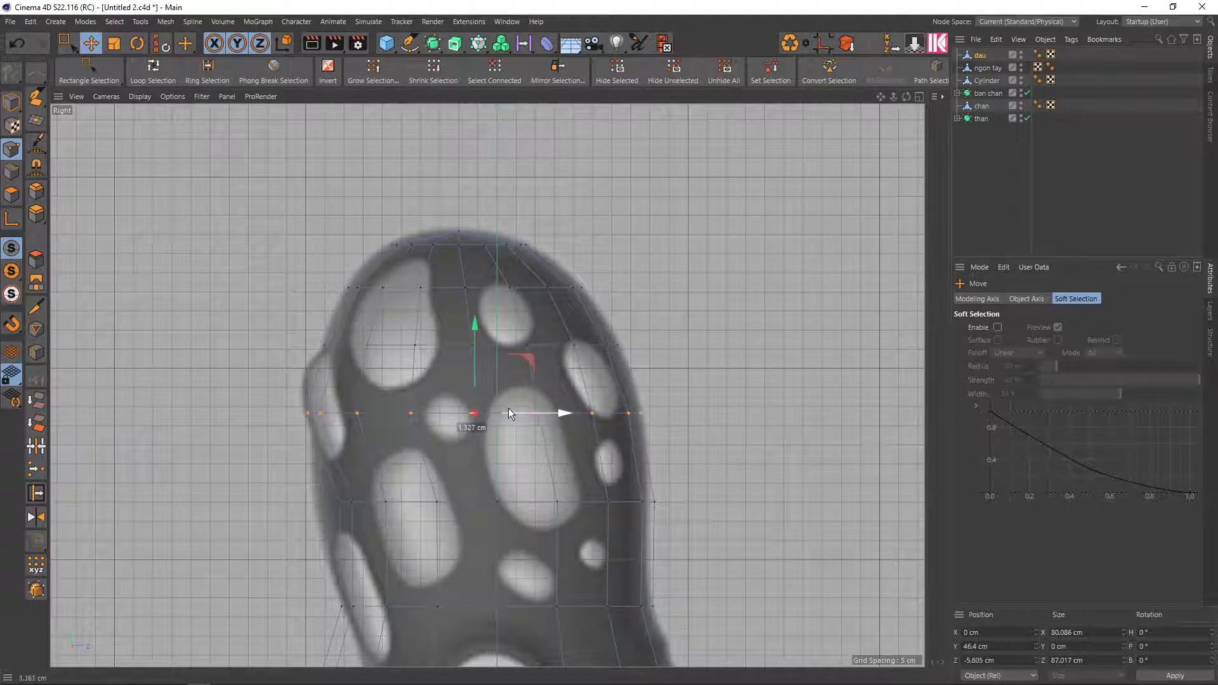
Select the mid-head point ring and slide it slightly toward the back
middle_click_drag(520, 459, 509, 359, "alt")
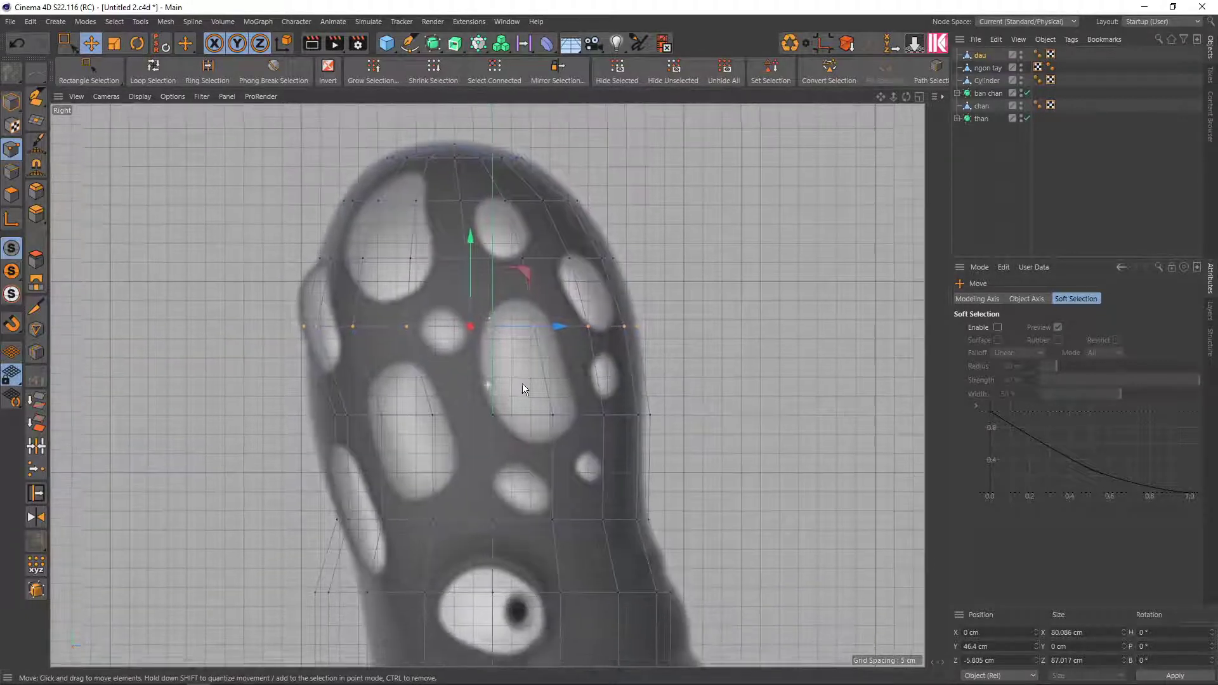
key("0")
left_click_drag(677, 447, 311, 366)
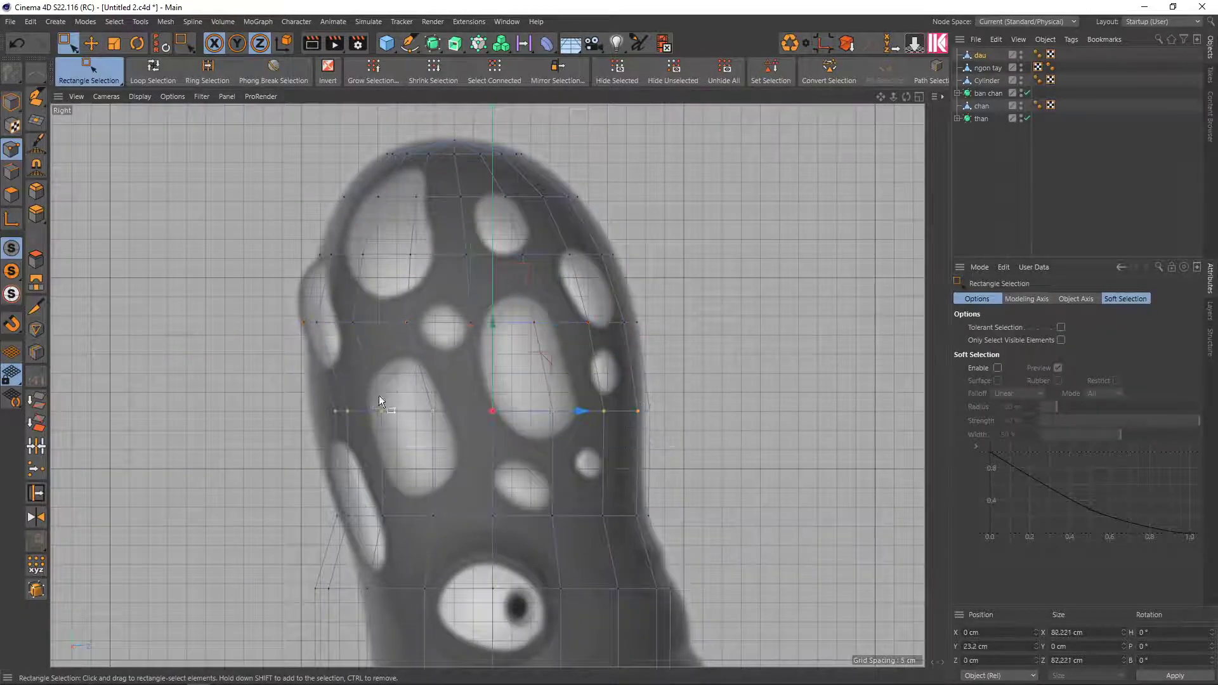
left_click(518, 409)
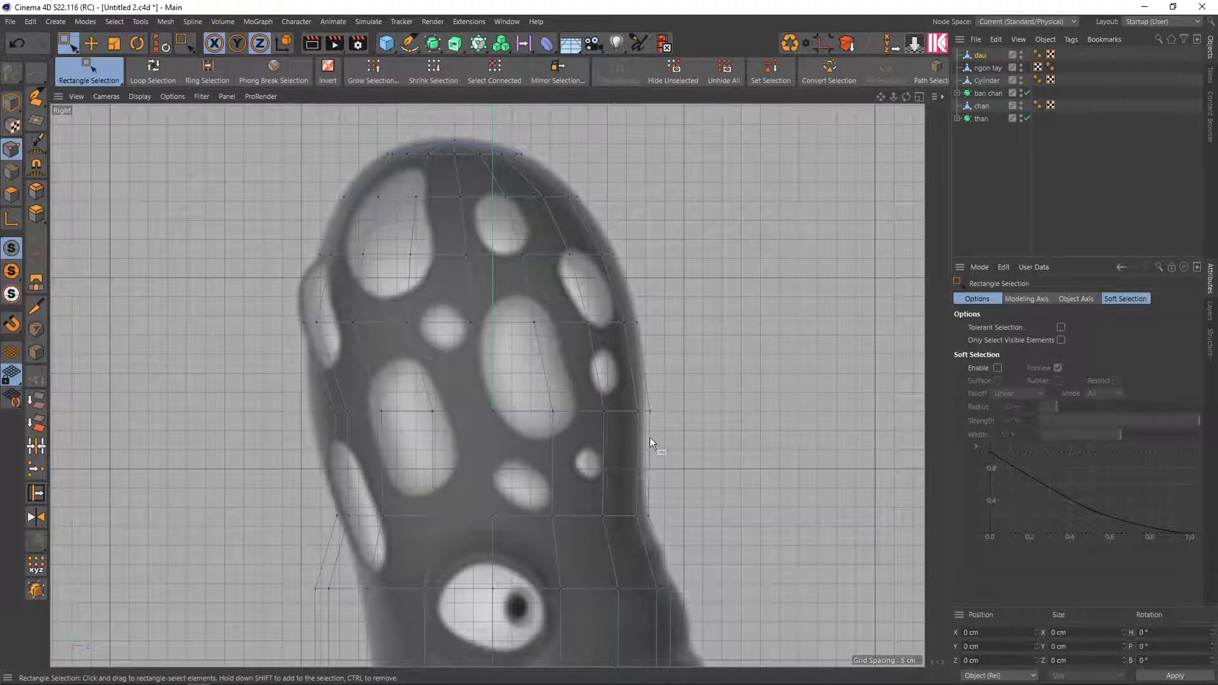
left_click_drag(688, 430, 327, 394)
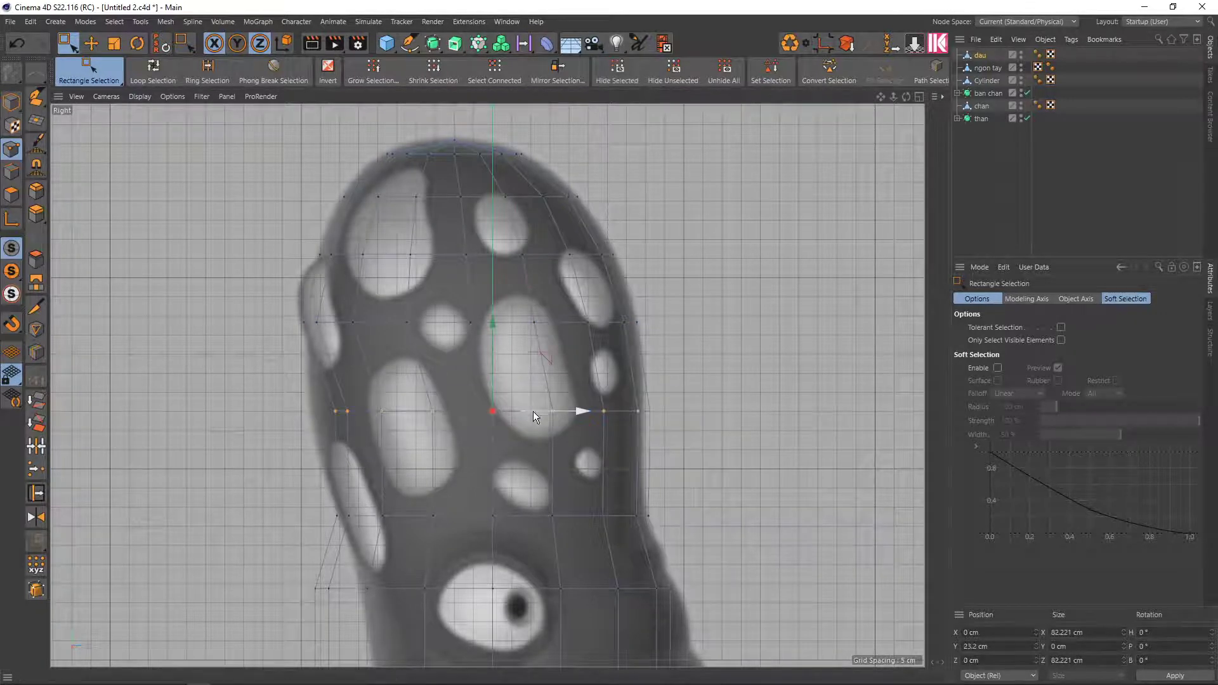
left_click_drag(533, 411, 523, 406)
key("t")
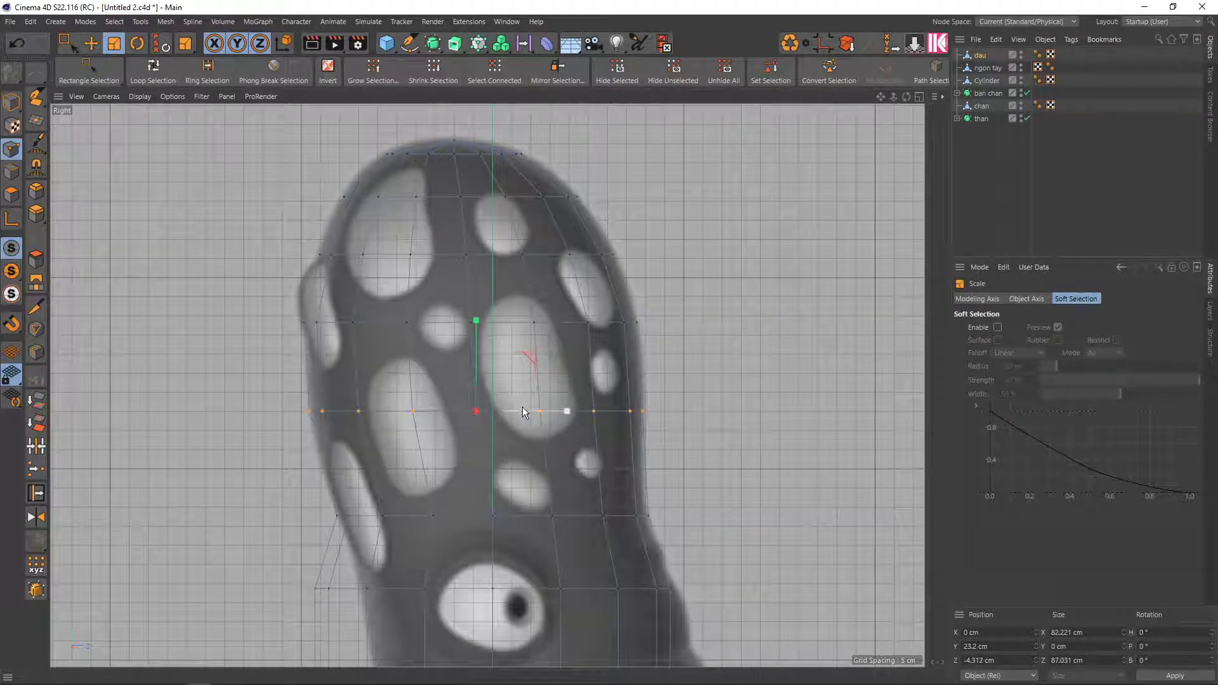
middle_click_drag(523, 406, 508, 318, "alt")
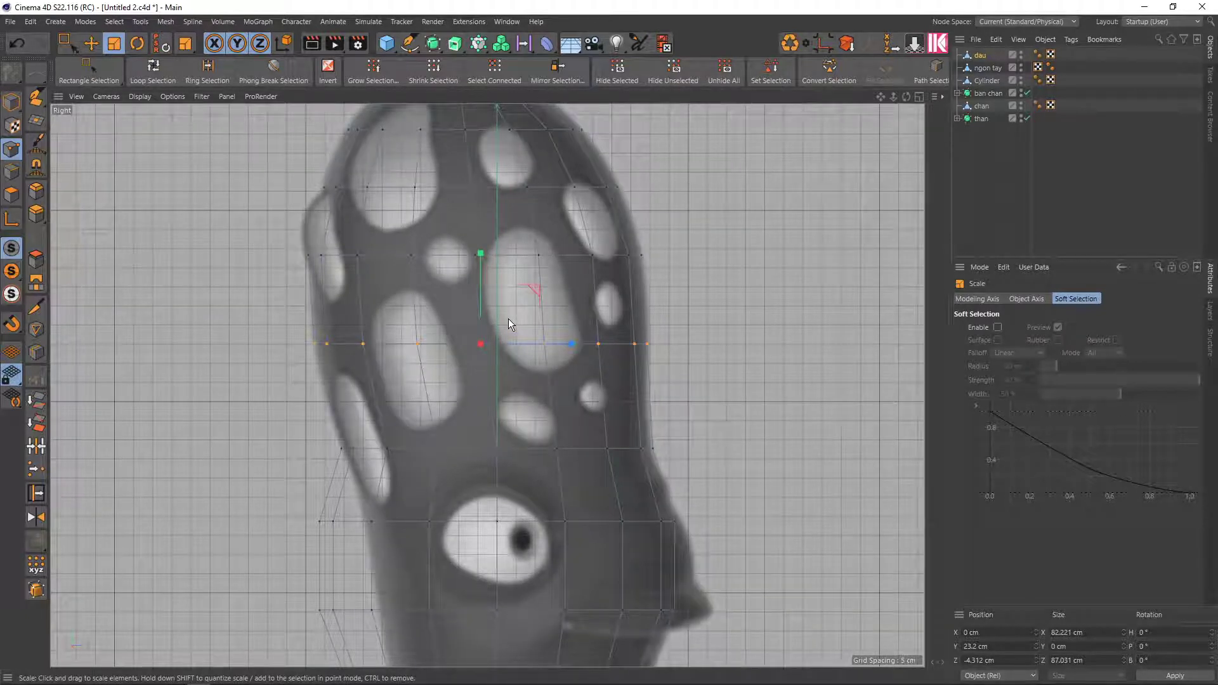
Undo the accidentally added Cube and close the primitives palette without adding anything
left_click(388, 44)
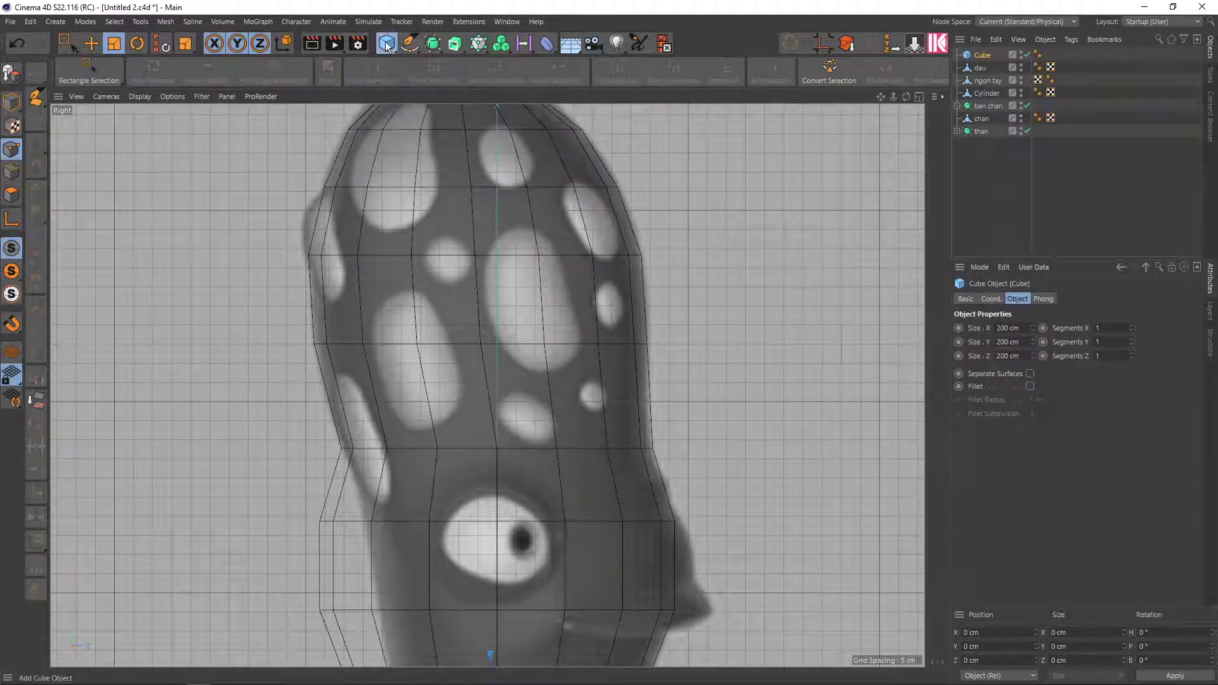
key("ctrl+z")
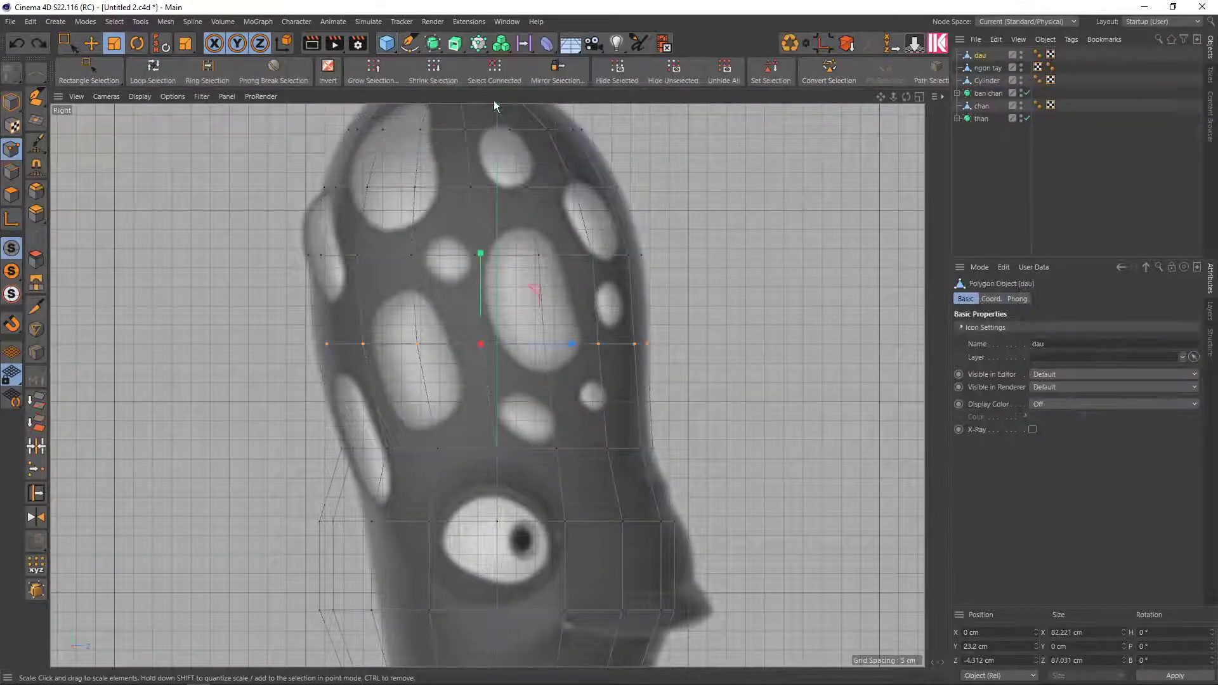
left_click(388, 45)
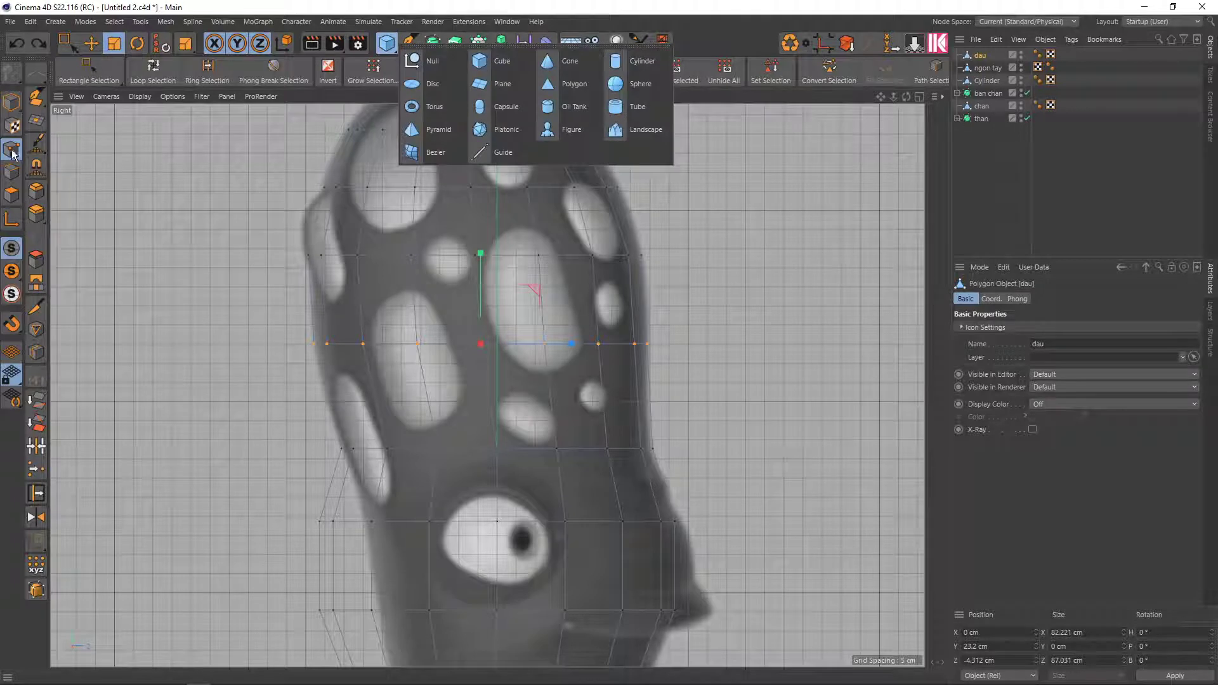
left_click(580, 423)
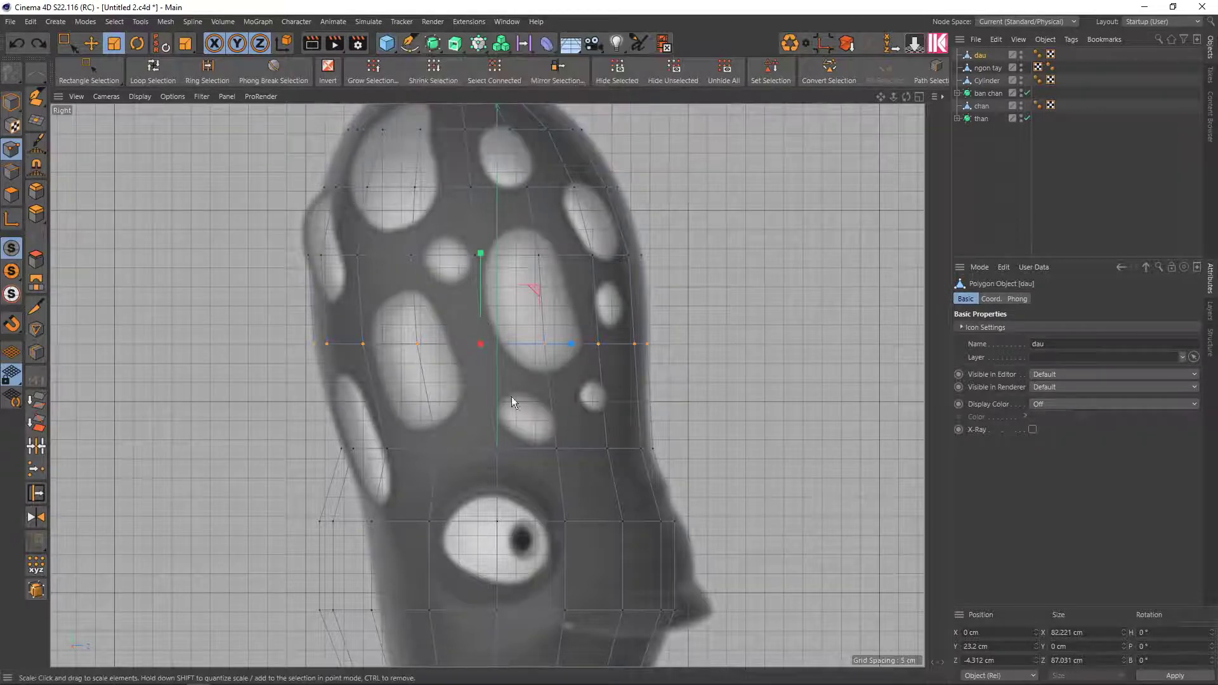
middle_click_drag(511, 397, 471, 268)
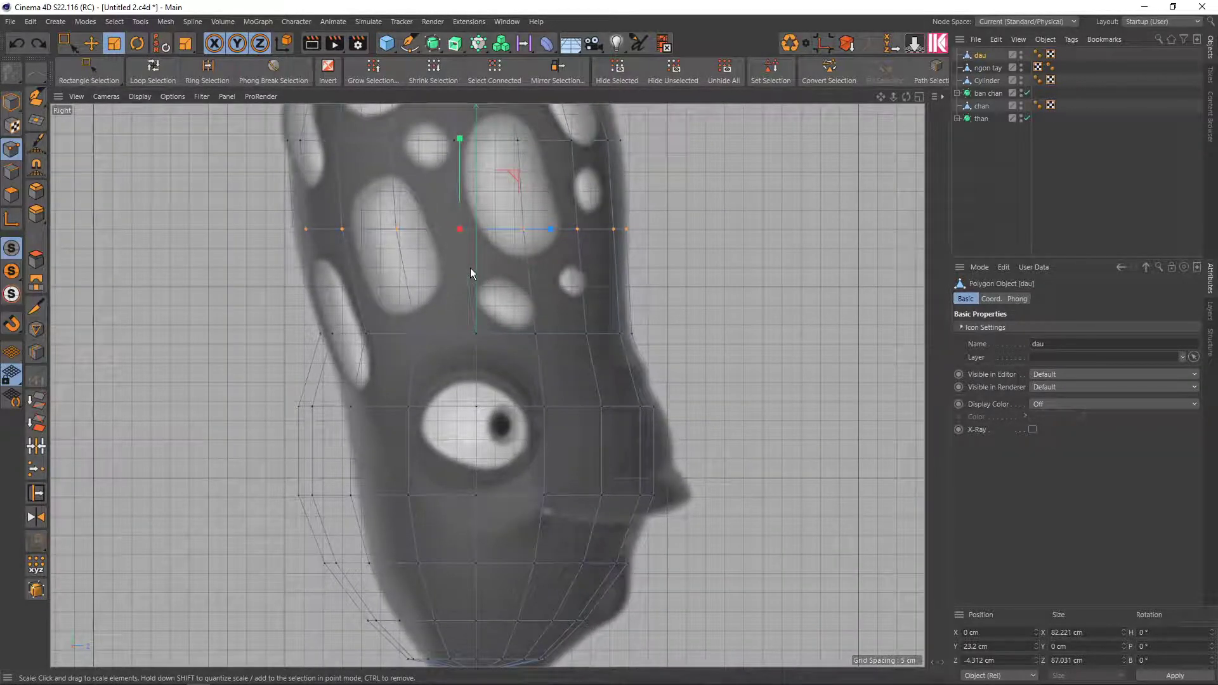
Narrow the eye-level point row to about 82%
key("0")
mouse_move(683, 442)
left_mouse_down()
mouse_move(403, 388)
mouse_move(238, 385)
left_mouse_up()
key("t")
mouse_move(563, 406)
left_mouse_down()
mouse_move(520, 406)
mouse_move(551, 404)
left_mouse_up()
key("e")
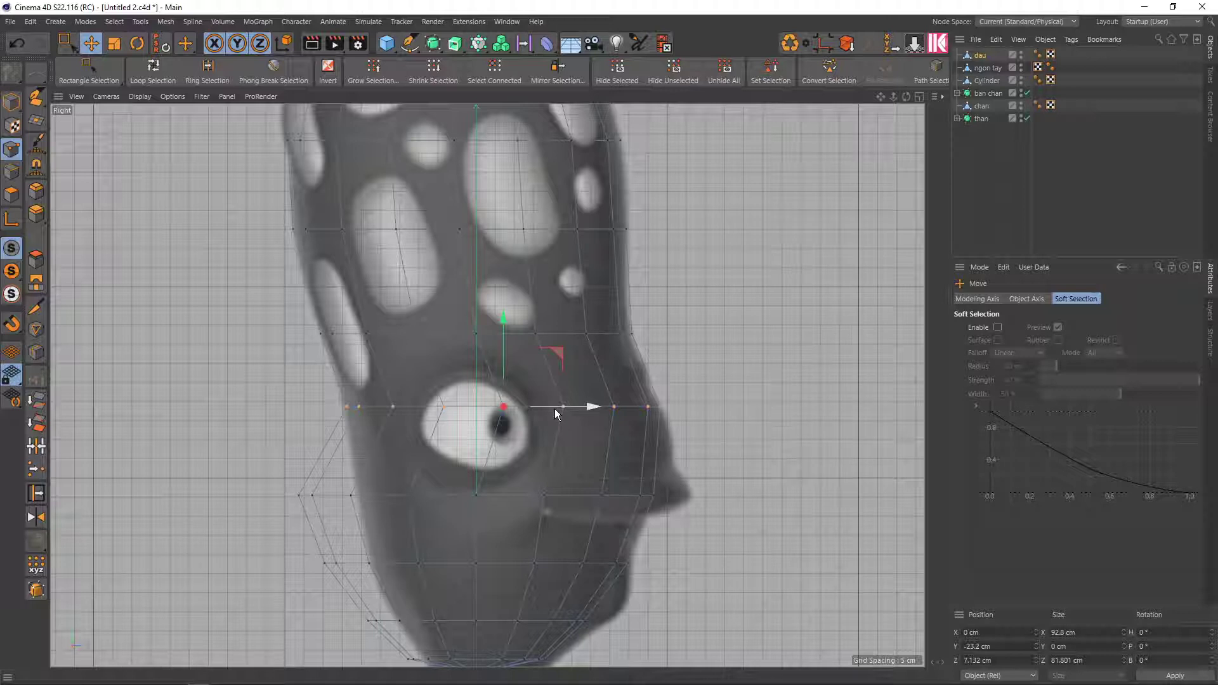
Push the mouth-level point row forward toward the snout
mouse_move(554, 427)
middle_mouse_down("alt")
mouse_move(519, 367)
mouse_move(542, 348)
middle_mouse_up("alt")
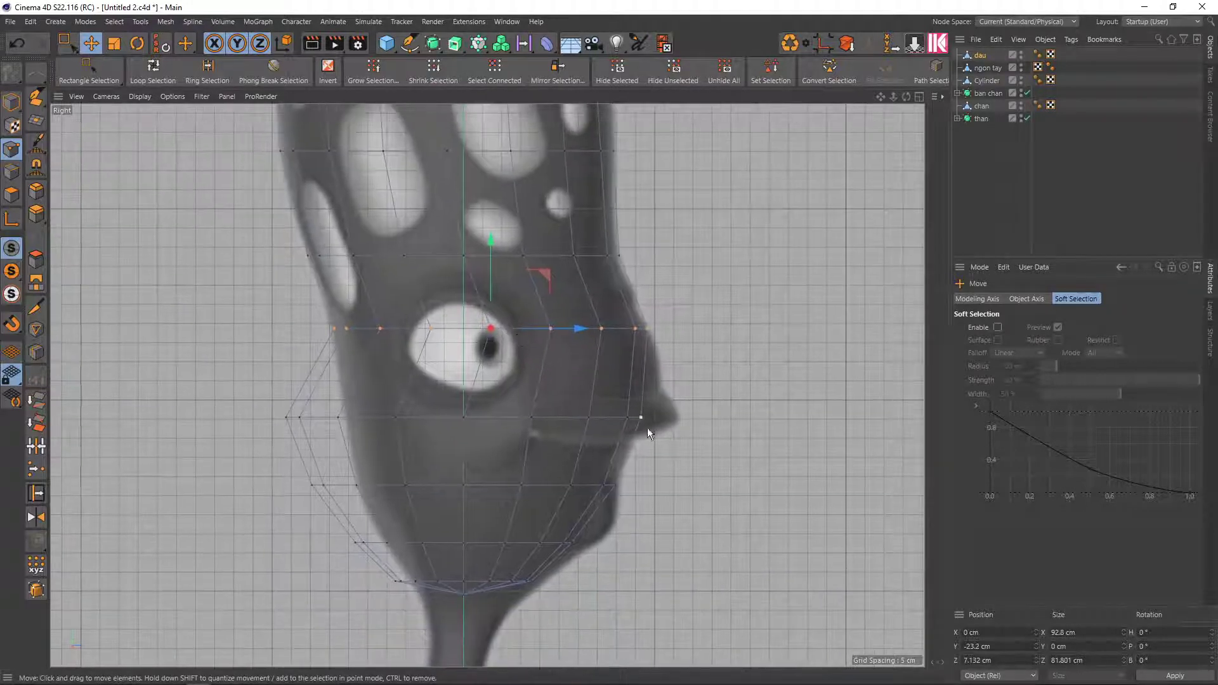
key("0")
left_click_drag(680, 445, 262, 391)
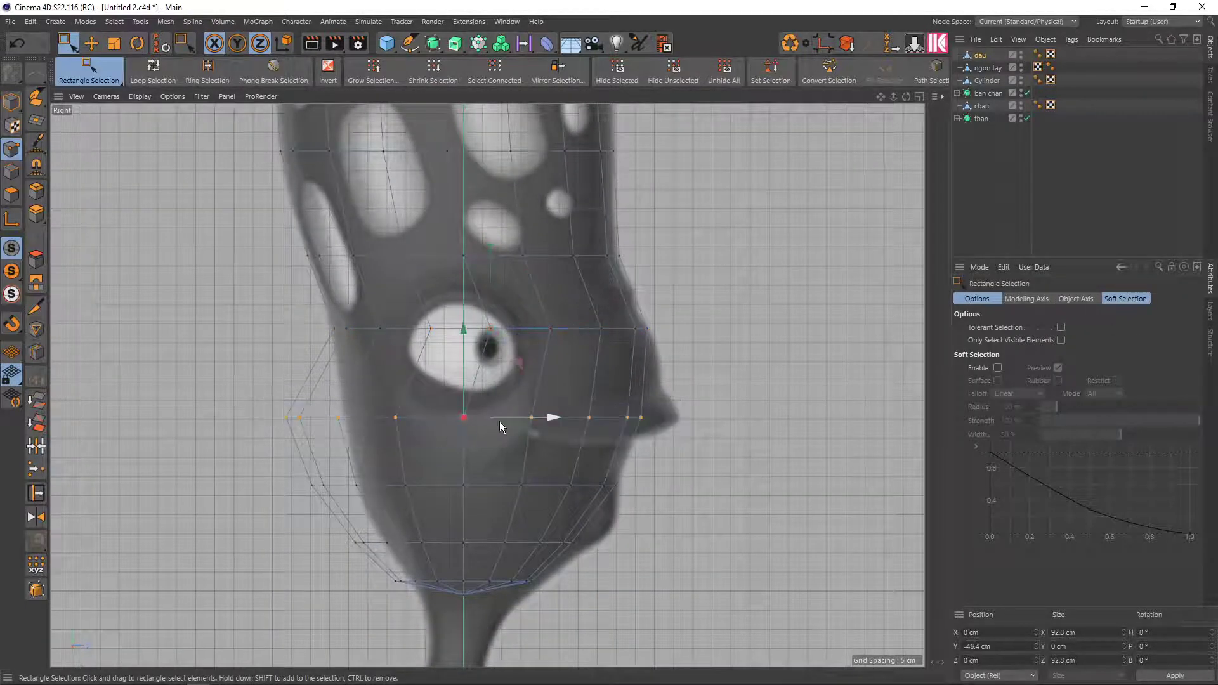
left_click_drag(499, 421, 585, 416)
key("t")
key("e")
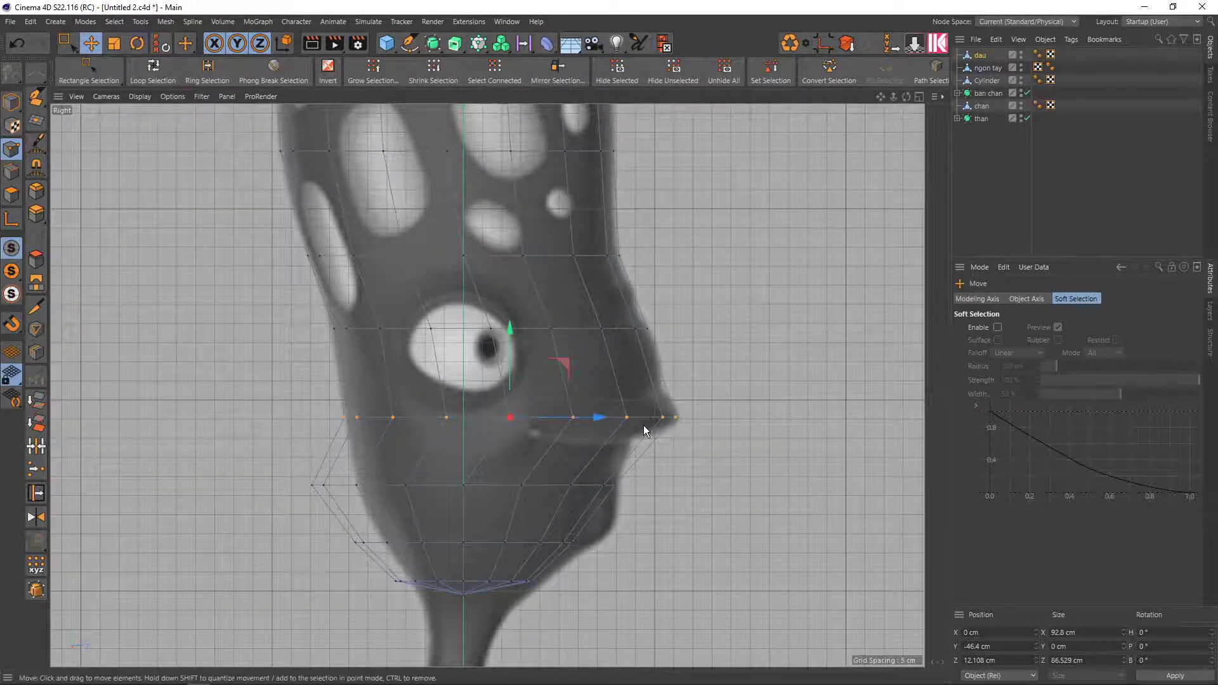
Raise the lower-lip row about 4.5 cm and narrow it to about 95%
middle_click_drag(644, 421, 647, 334)
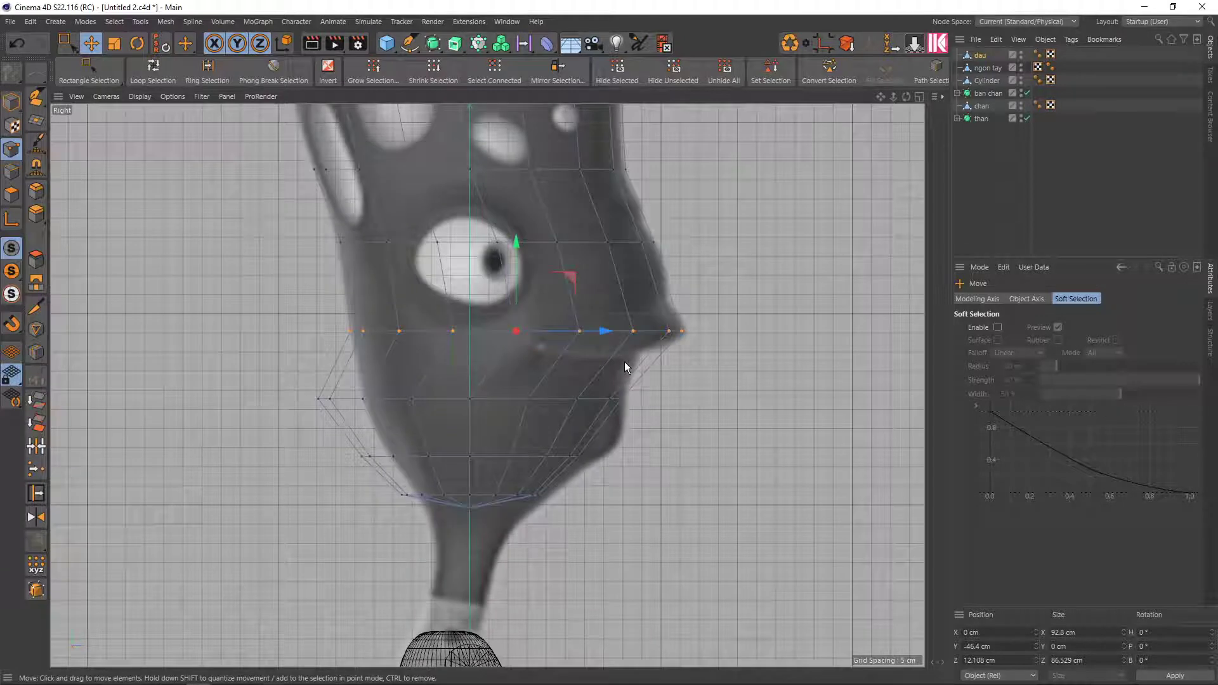
key("0")
left_click_drag(658, 412, 290, 378)
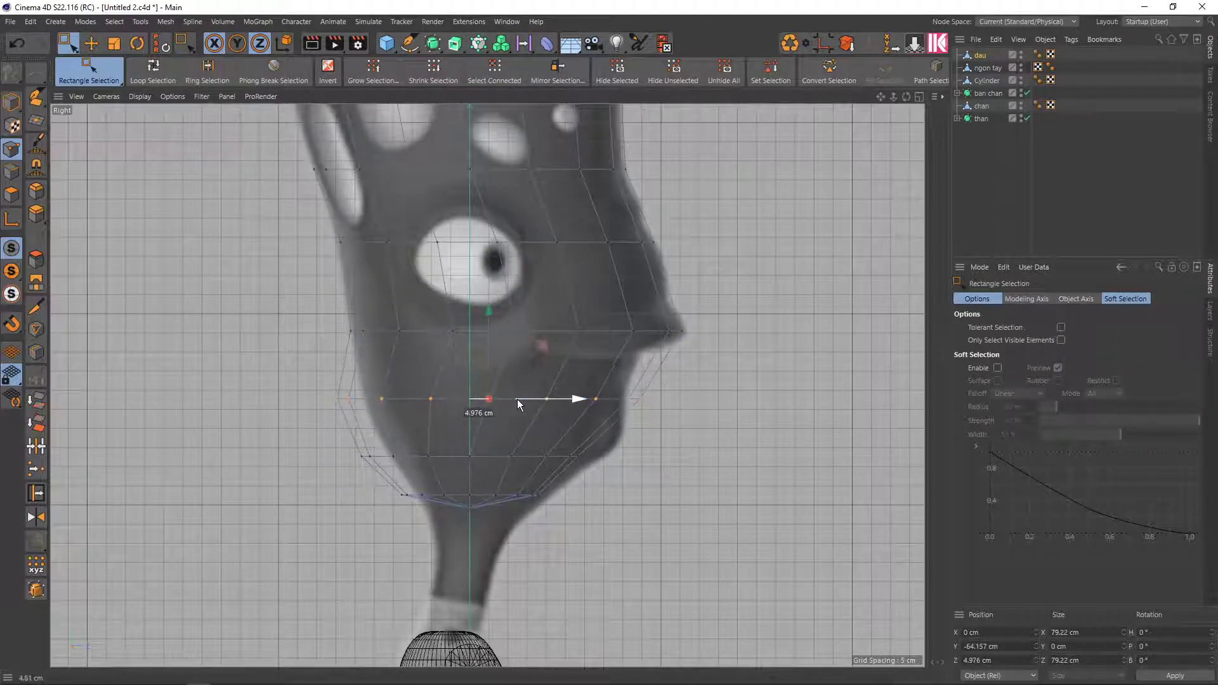
left_click_drag(489, 360, 491, 342)
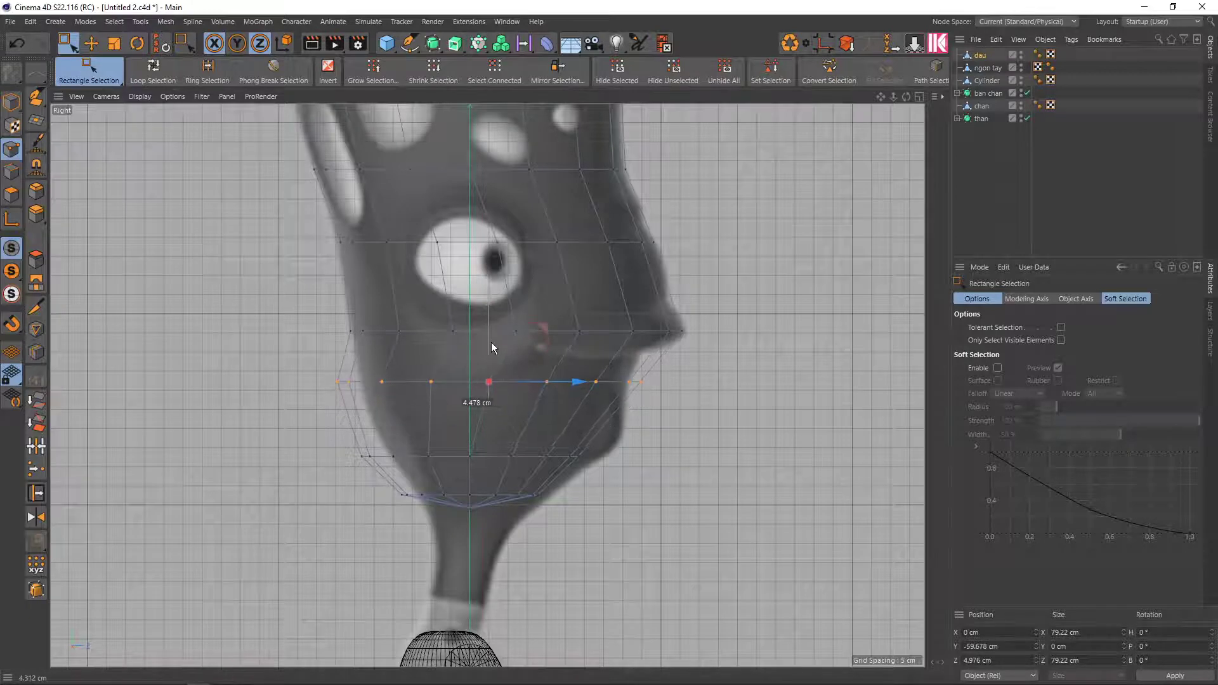
key("t")
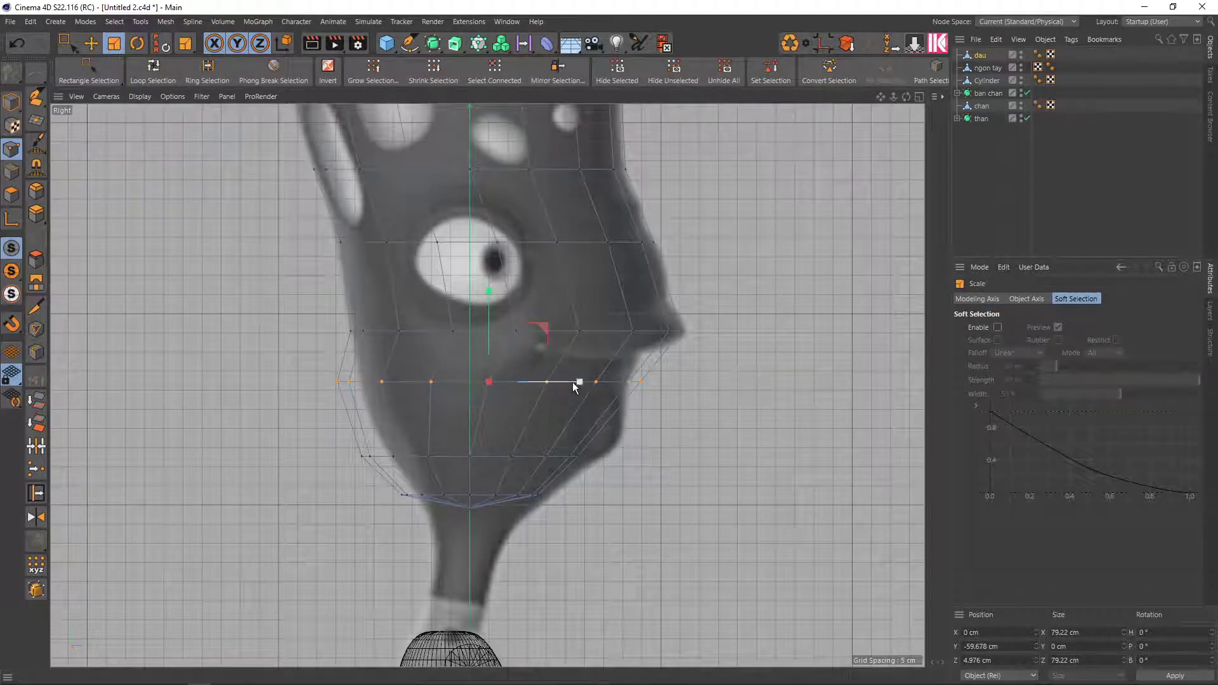
left_click_drag(573, 384, 559, 381)
key("e")
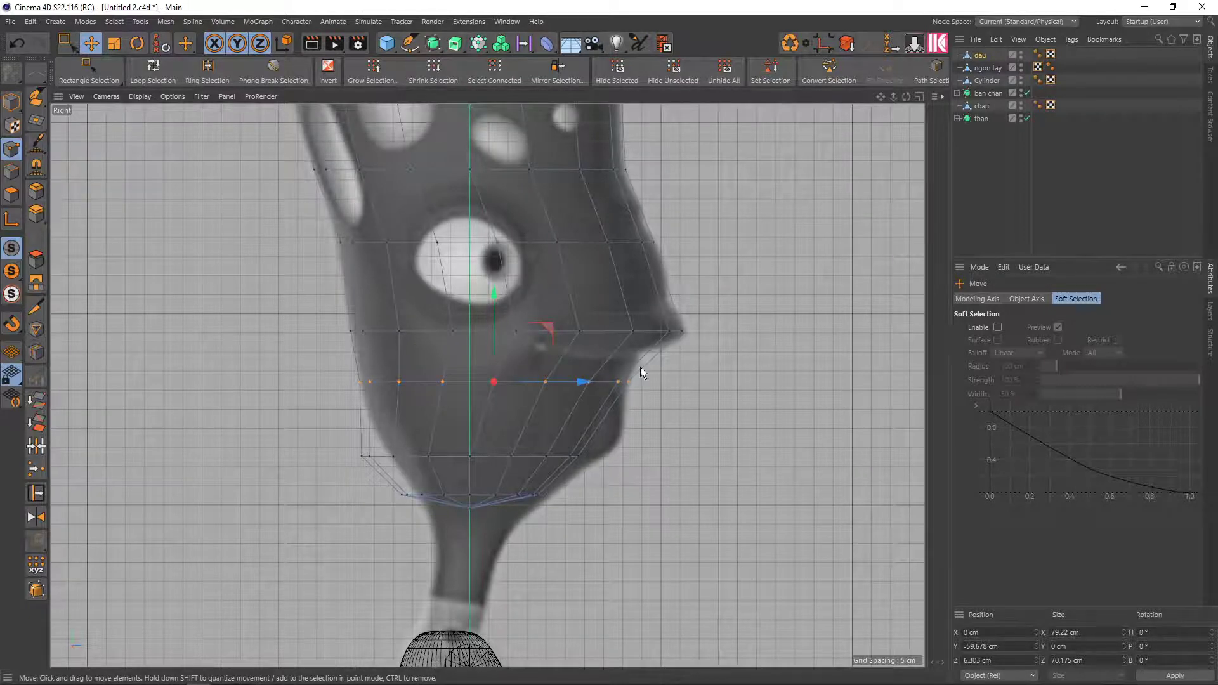
middle_click(640, 366)
key("v")
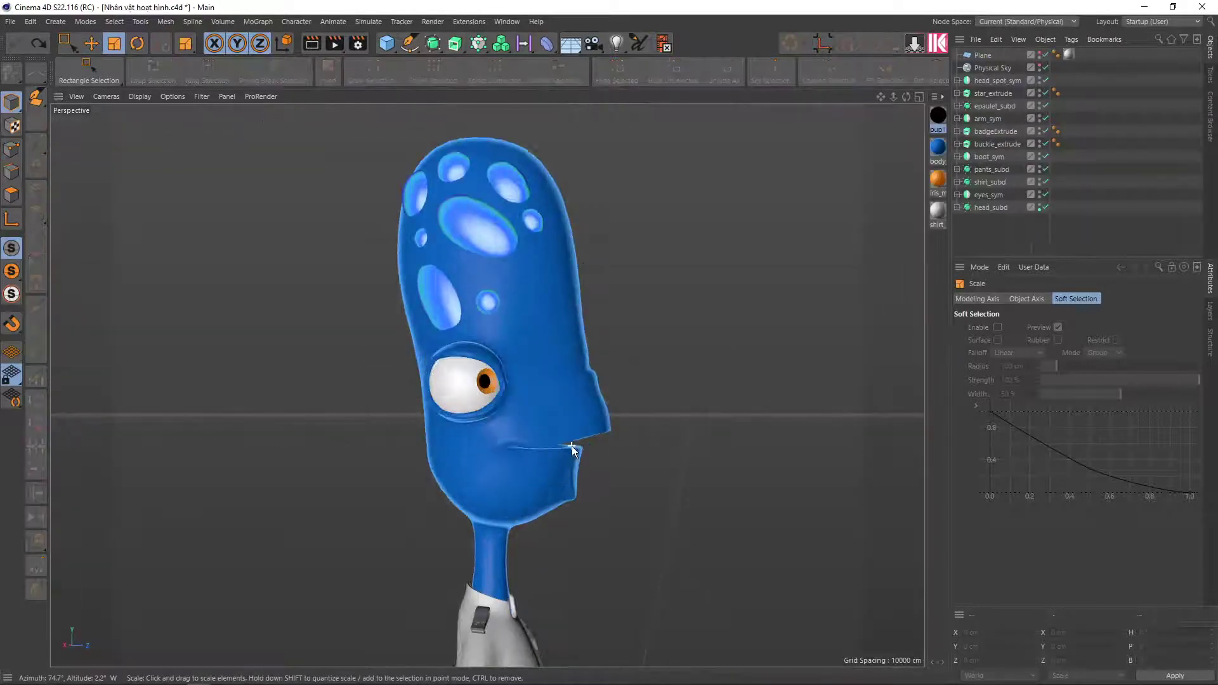
scroll(569, 444, "up", 5)
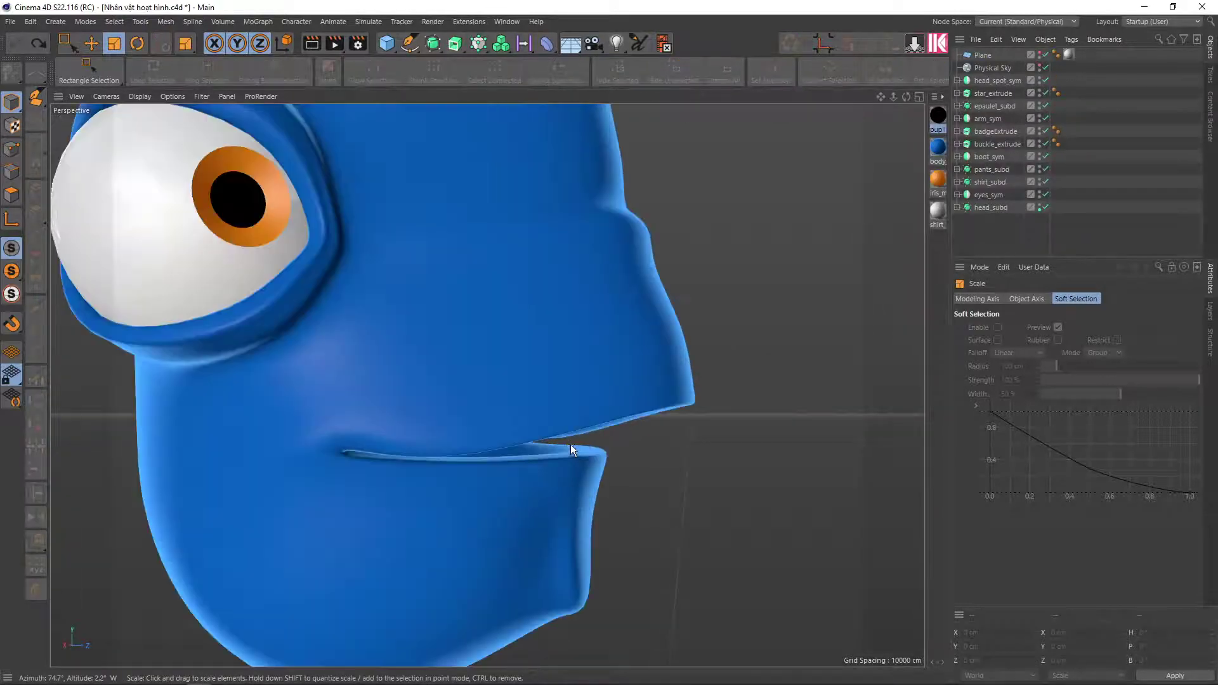
scroll(569, 444, "down", 5)
mouse_move(592, 417)
left_mouse_down("alt")
mouse_move(607, 397)
mouse_move(604, 427)
left_mouse_up("alt")
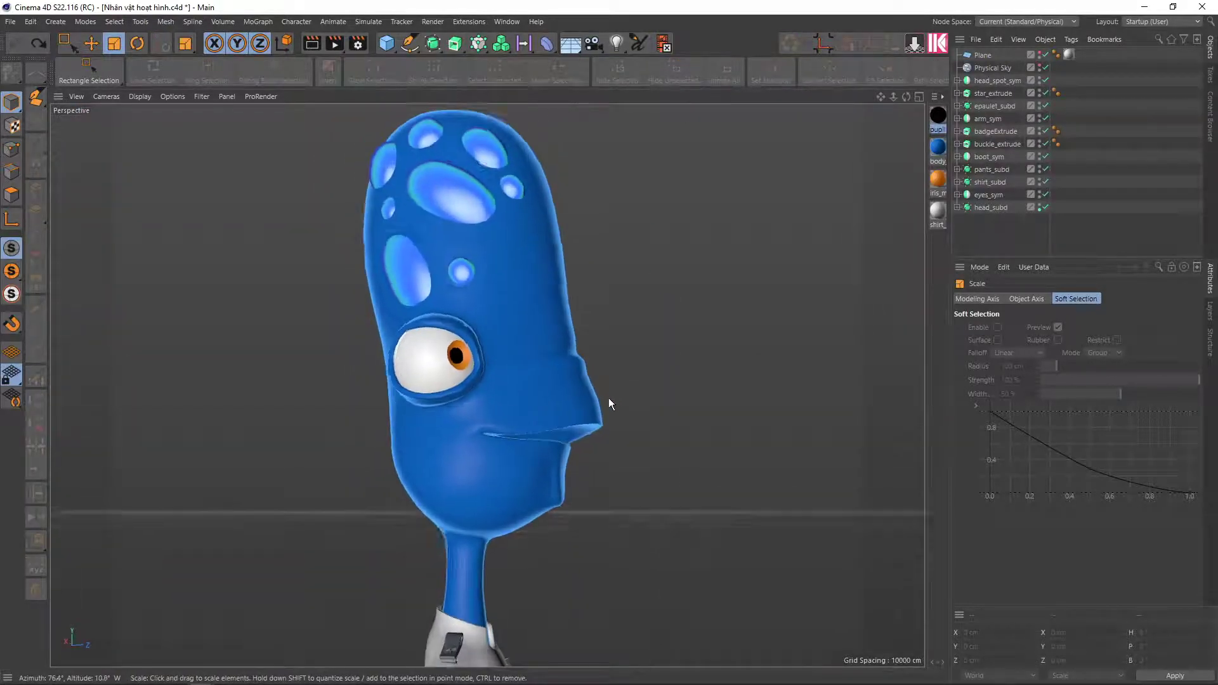
scroll(607, 398, "up", 3)
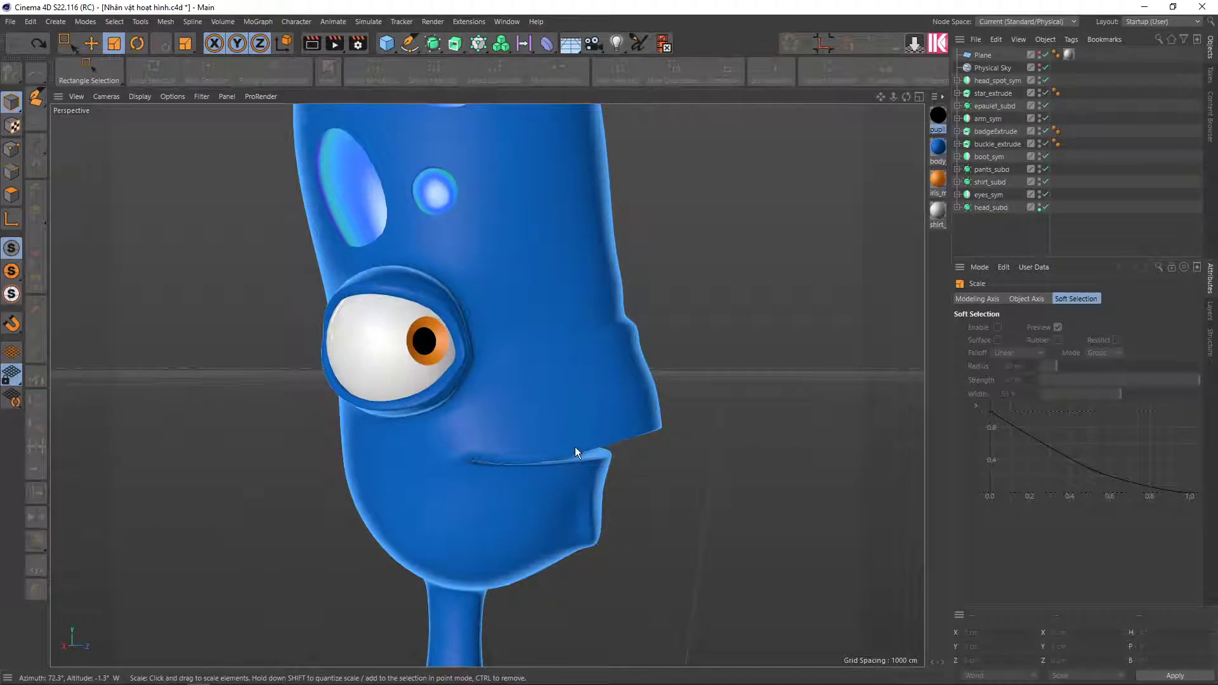
key("v")
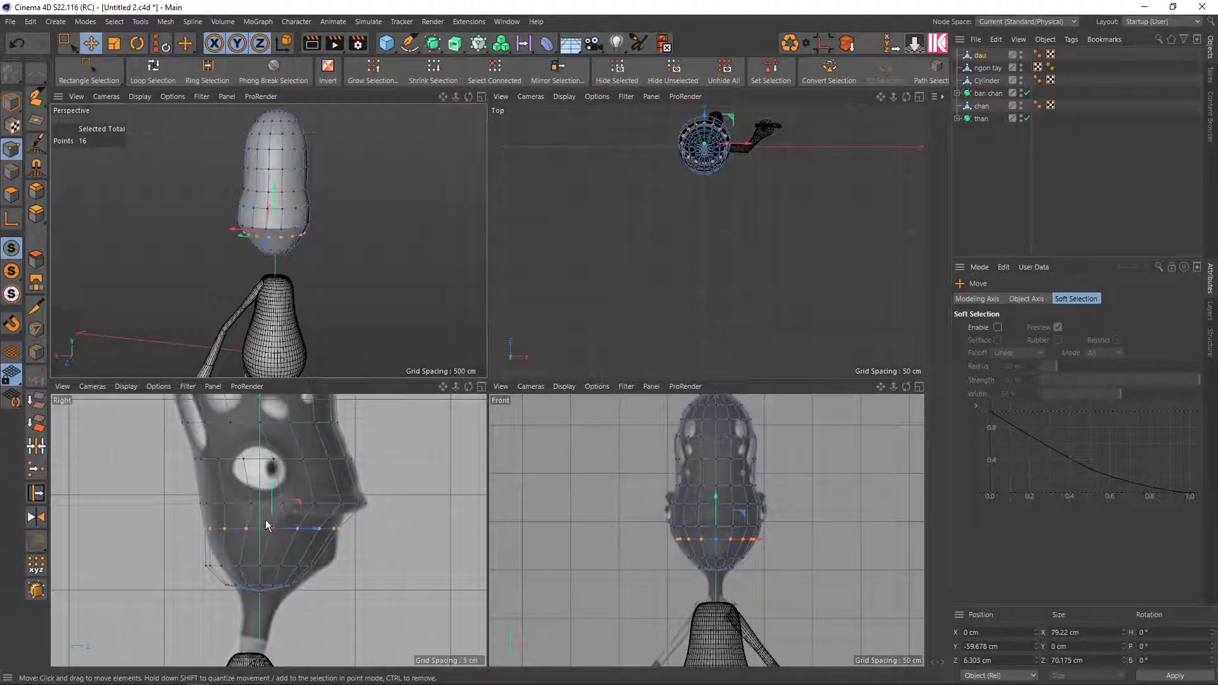
middle_click(267, 525)
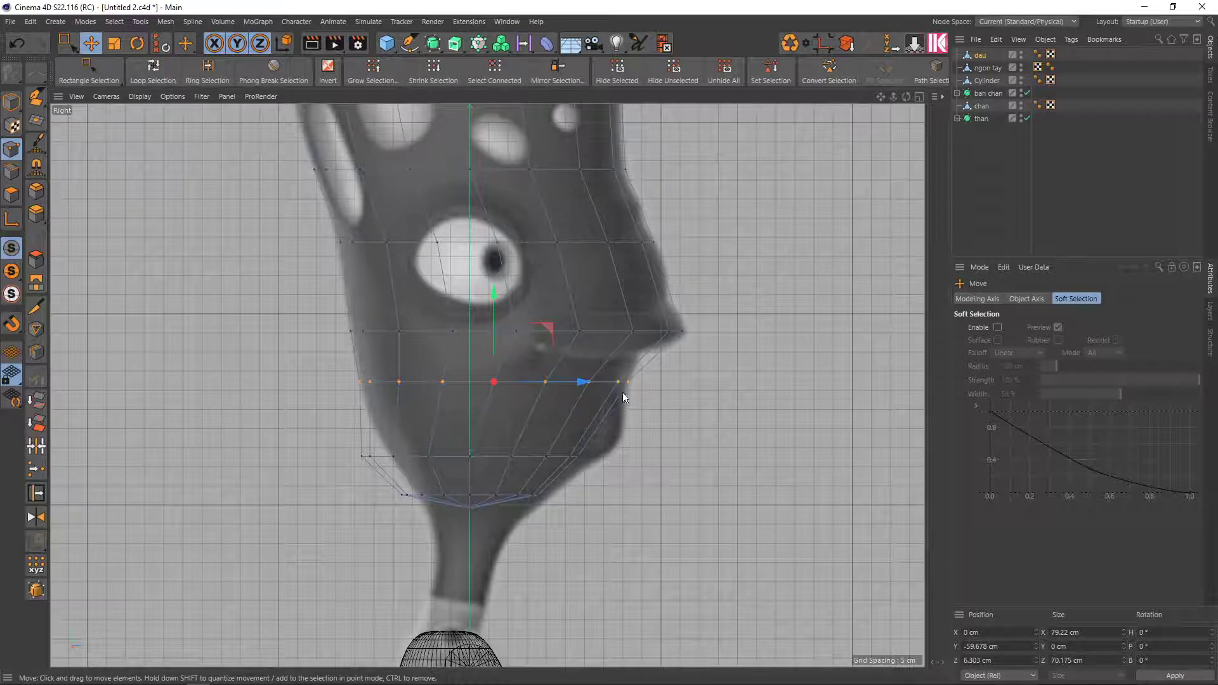
Move the lower jaw row up and forward and widen it to about 108%
key("0")
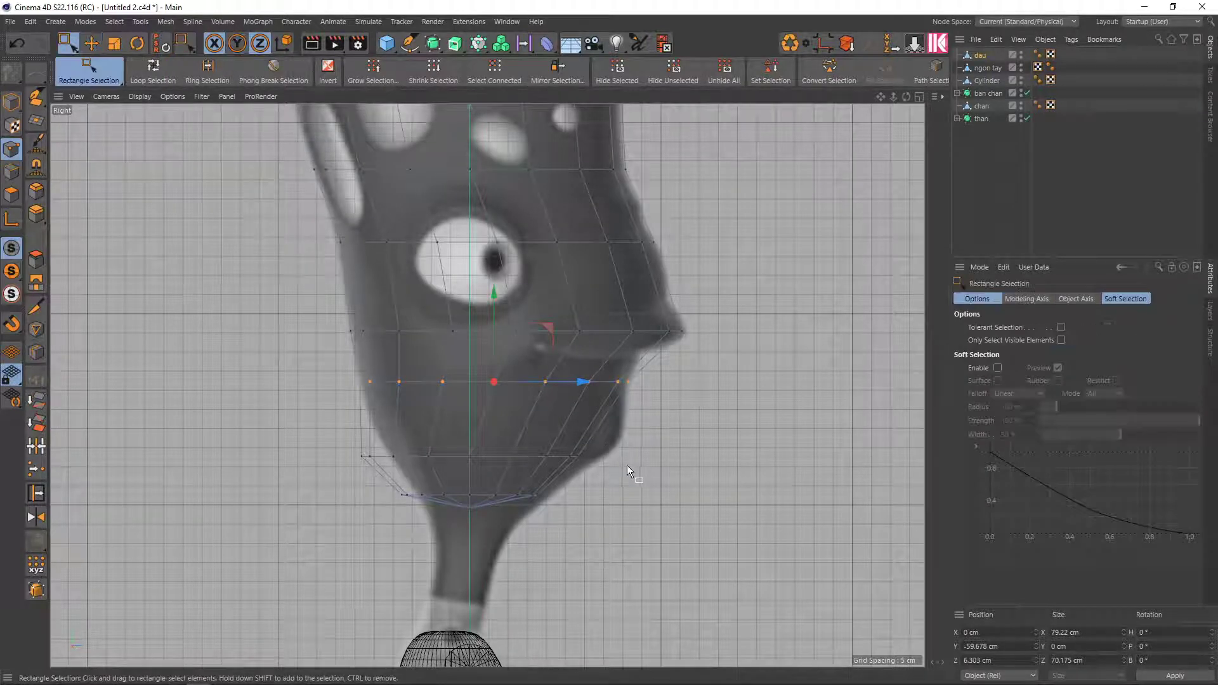
left_click_drag(624, 467, 334, 422)
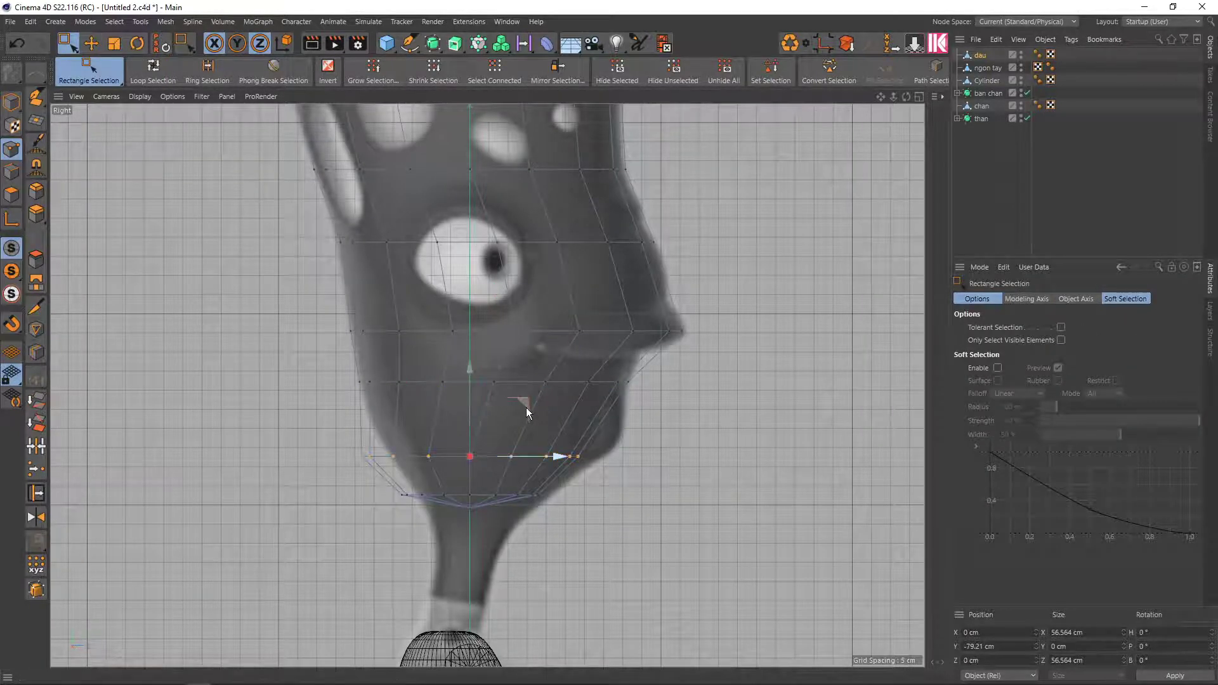
left_click_drag(526, 408, 549, 392)
key("t")
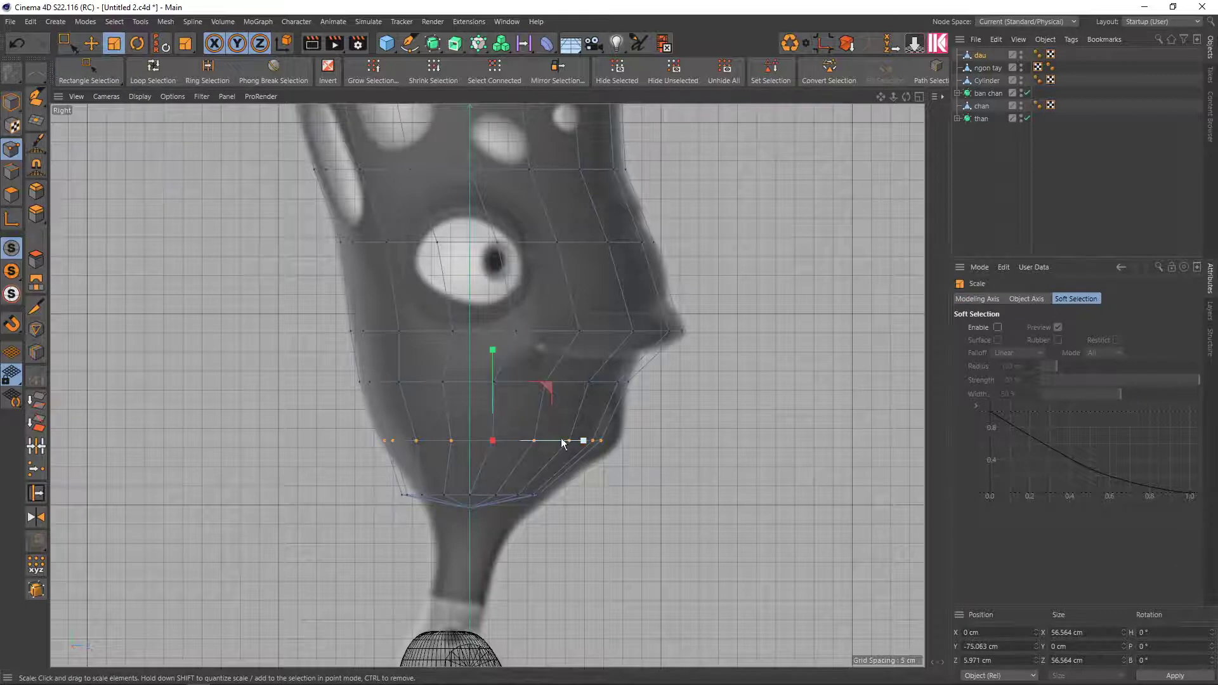
left_click_drag(553, 440, 565, 439)
key("e")
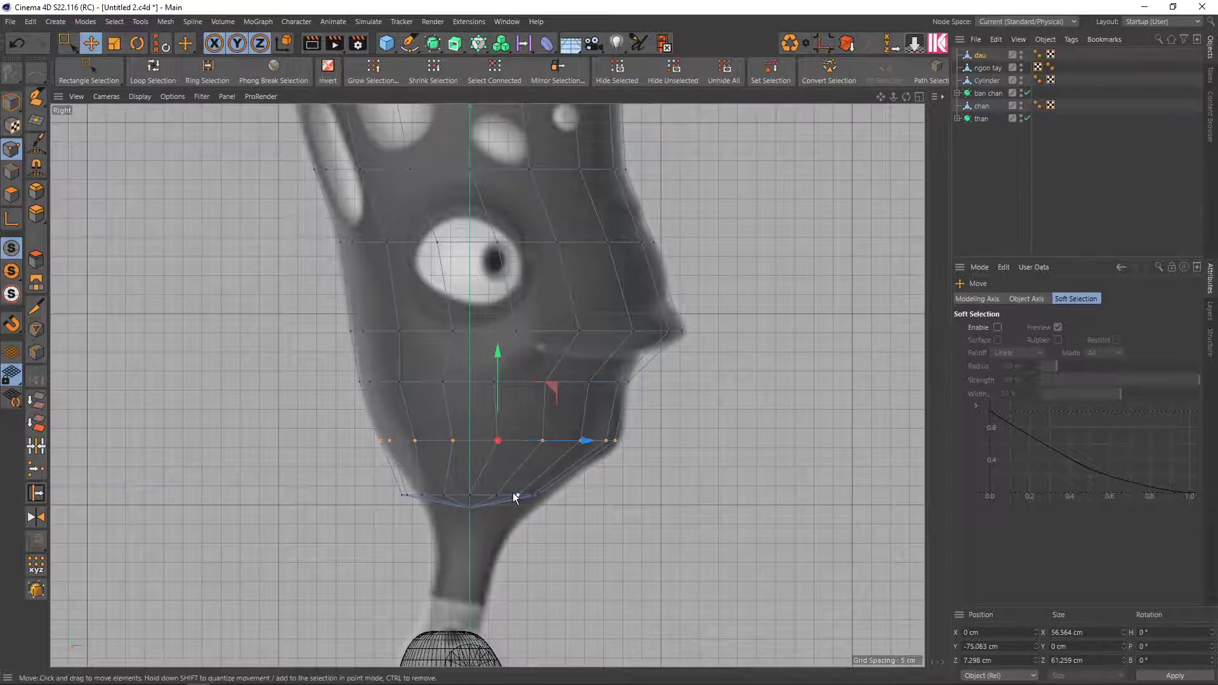
Nudge the bottom centre point of the head slightly forward along Z
key("0")
mouse_move(533, 521)
left_mouse_down()
mouse_move(407, 490)
mouse_move(600, 501)
mouse_move(580, 495)
left_mouse_up()
scroll(420, 488, "up", 1)
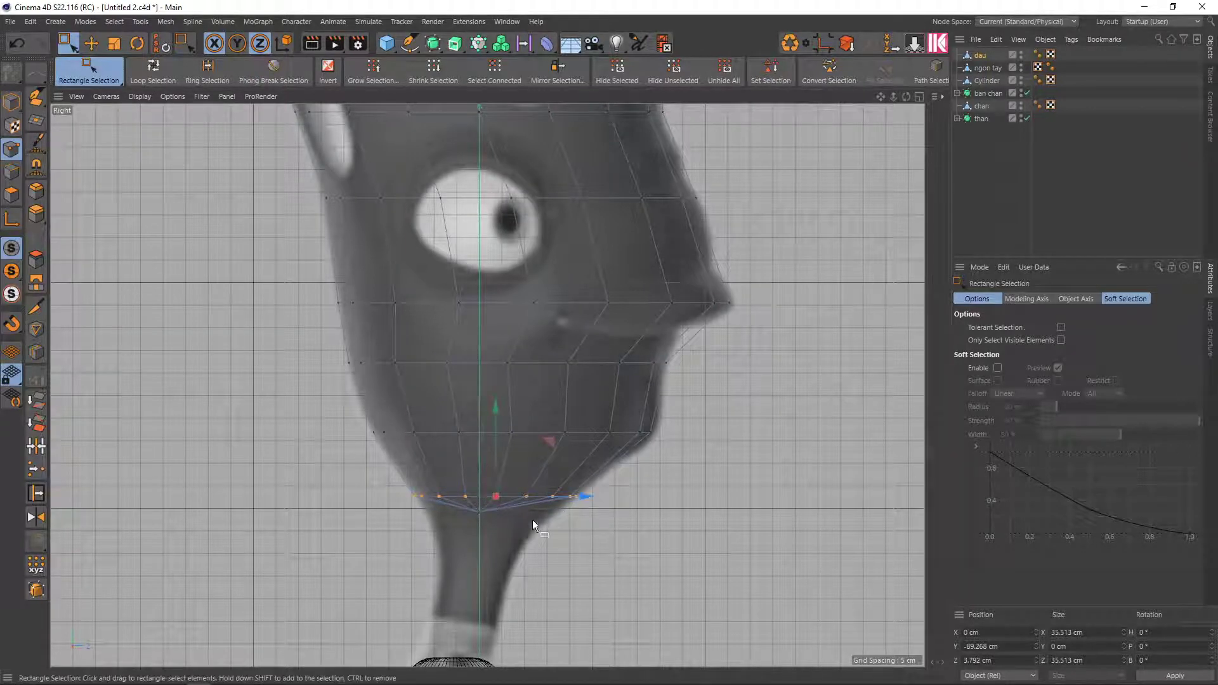
left_click_drag(508, 533, 465, 503)
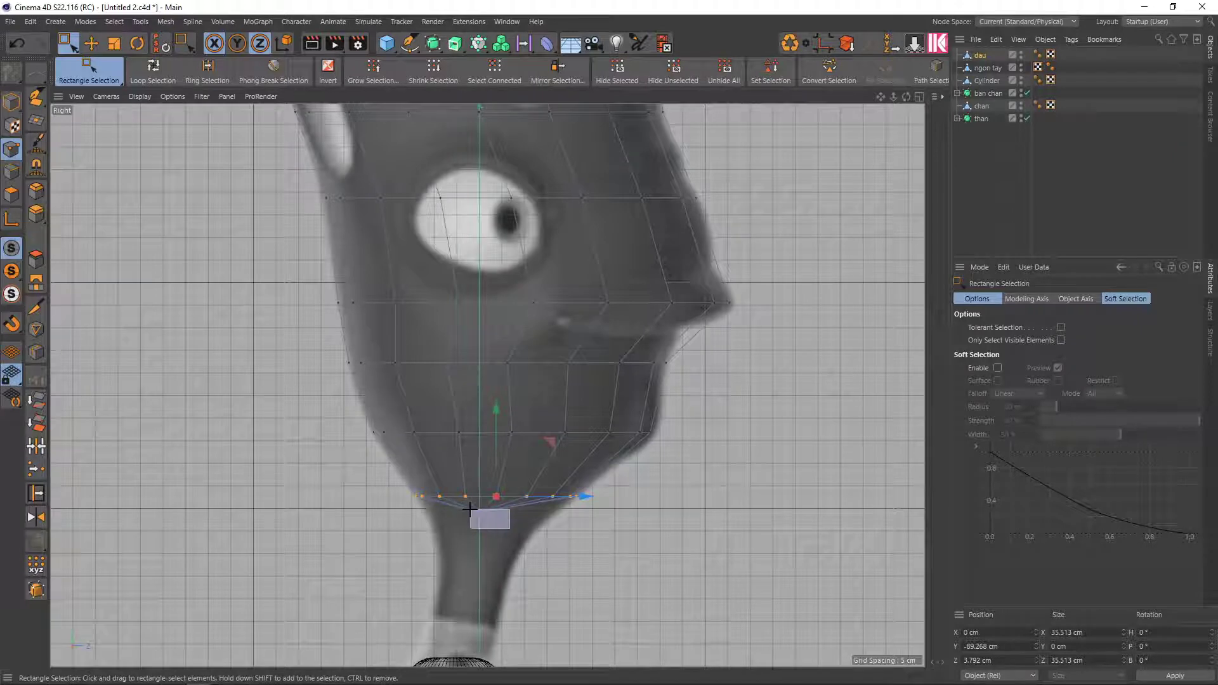
left_click_drag(539, 512, 550, 509)
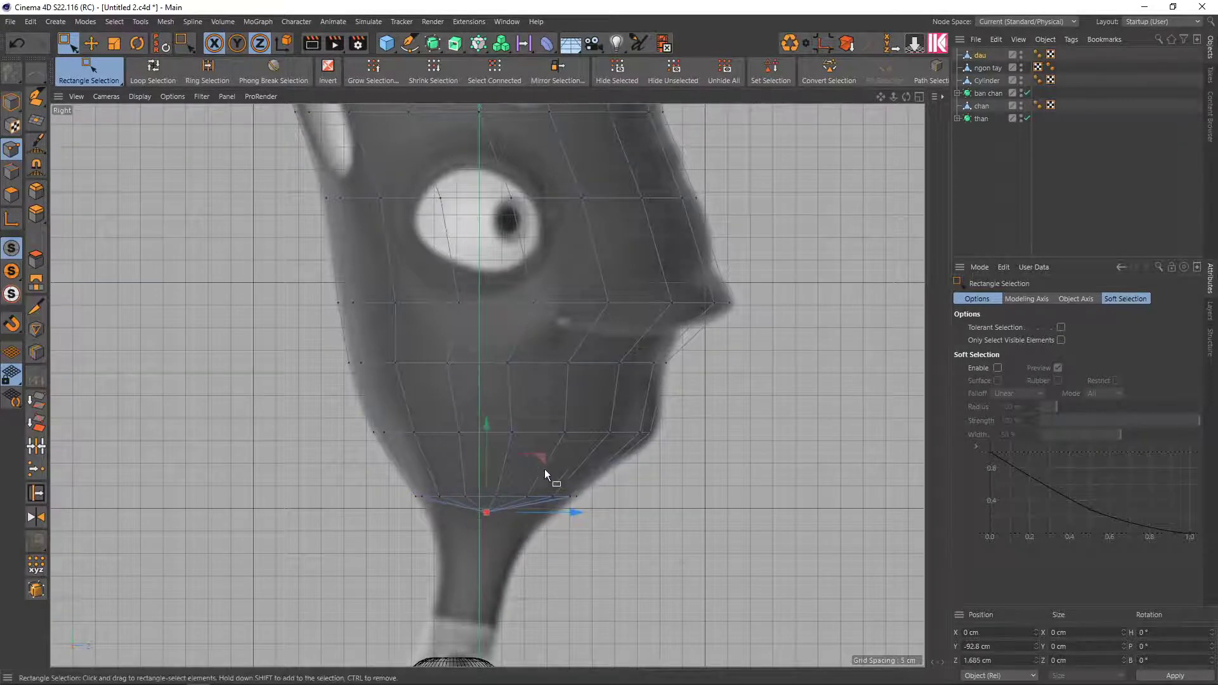
middle_click(505, 404)
Try a Subdivision Surface on the dau head, then undo it to keep the mesh unsmoothed
middle_click(373, 254)
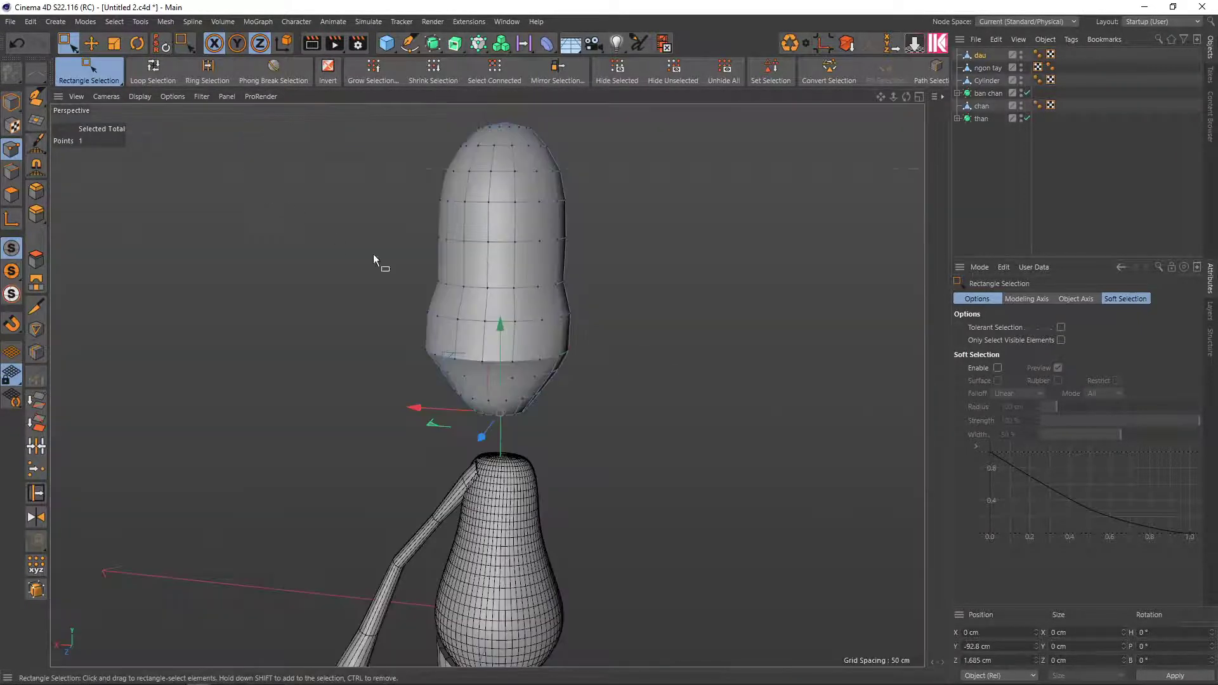
mouse_move(497, 359)
left_mouse_down("alt")
mouse_move(633, 363)
mouse_move(729, 341)
mouse_move(715, 371)
mouse_move(756, 334)
left_mouse_up("alt")
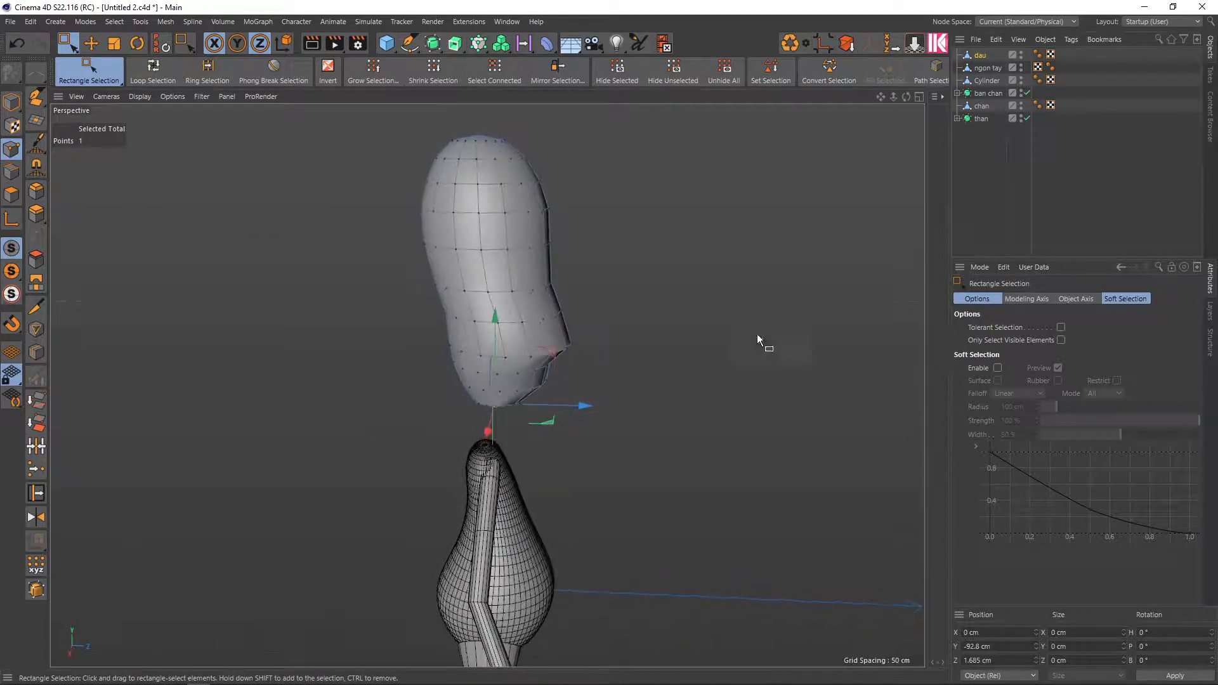
left_click(980, 56)
left_click(435, 48)
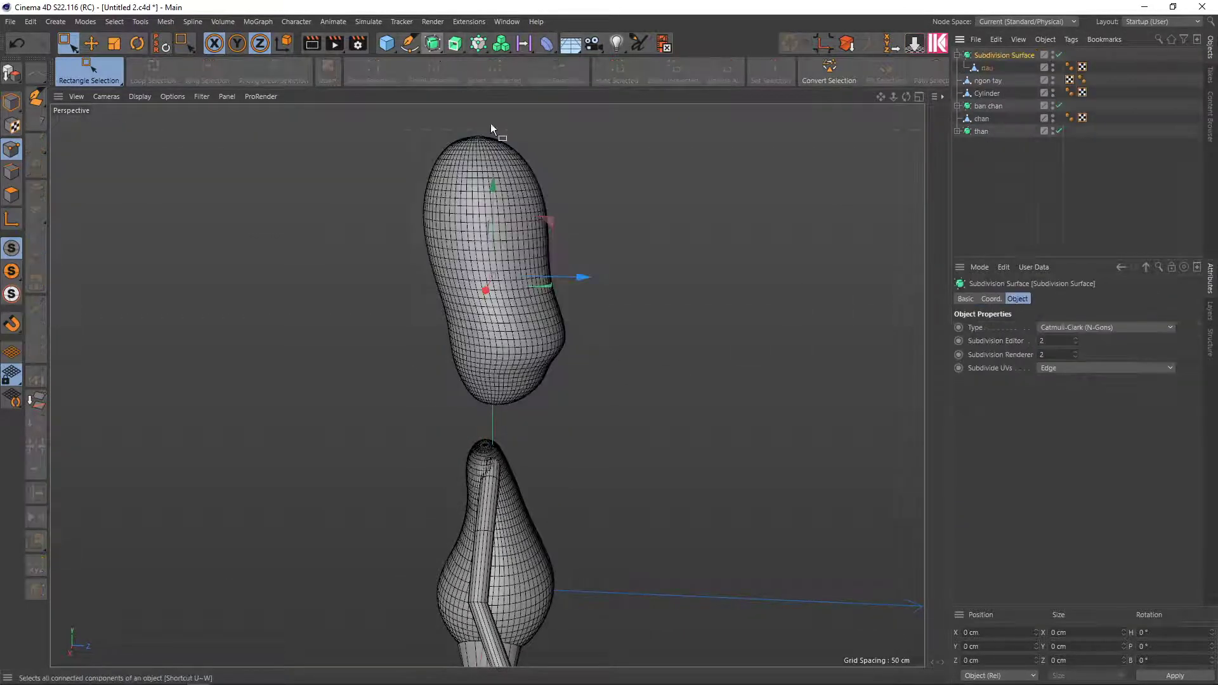
mouse_move(490, 123)
left_mouse_down("alt")
mouse_move(467, 227)
mouse_move(295, 233)
mouse_move(329, 272)
mouse_move(609, 222)
left_mouse_up("alt")
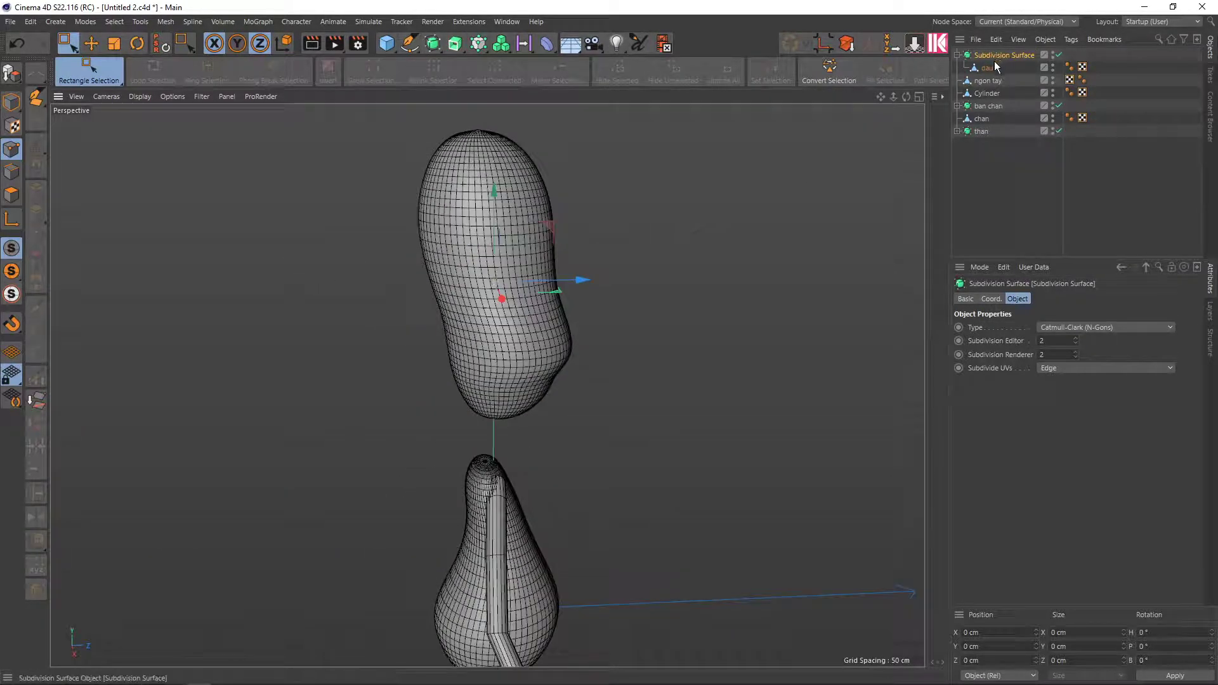
key("ctrl+z")
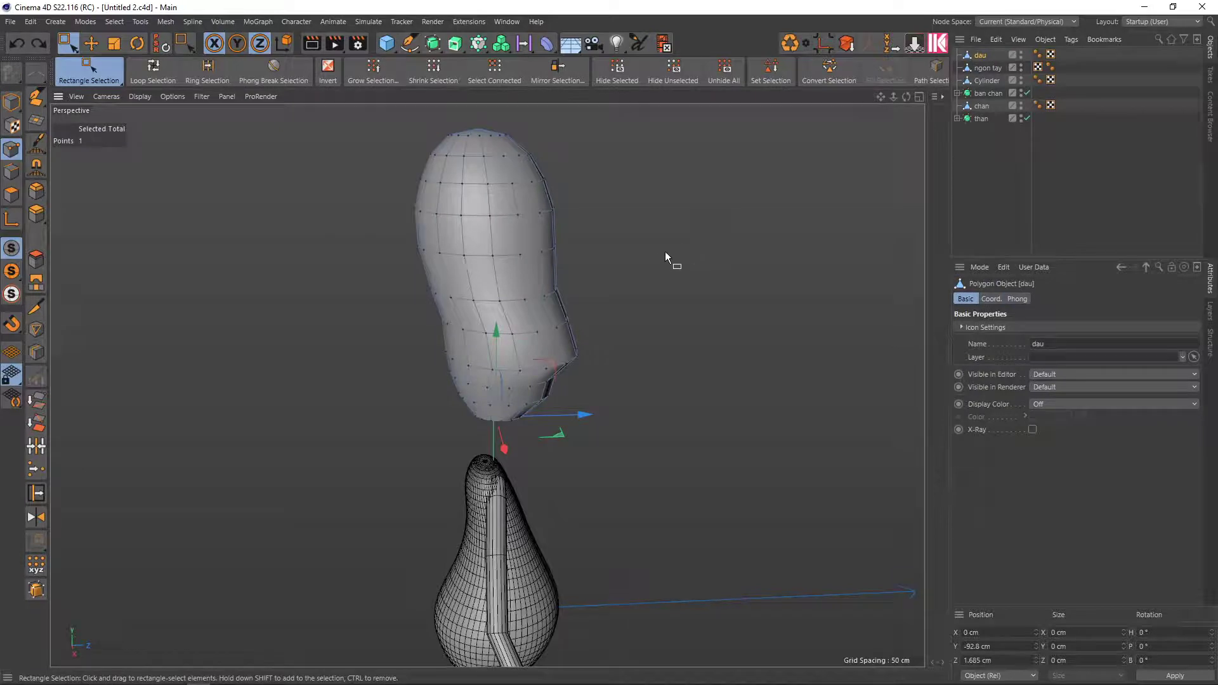
middle_click(665, 252)
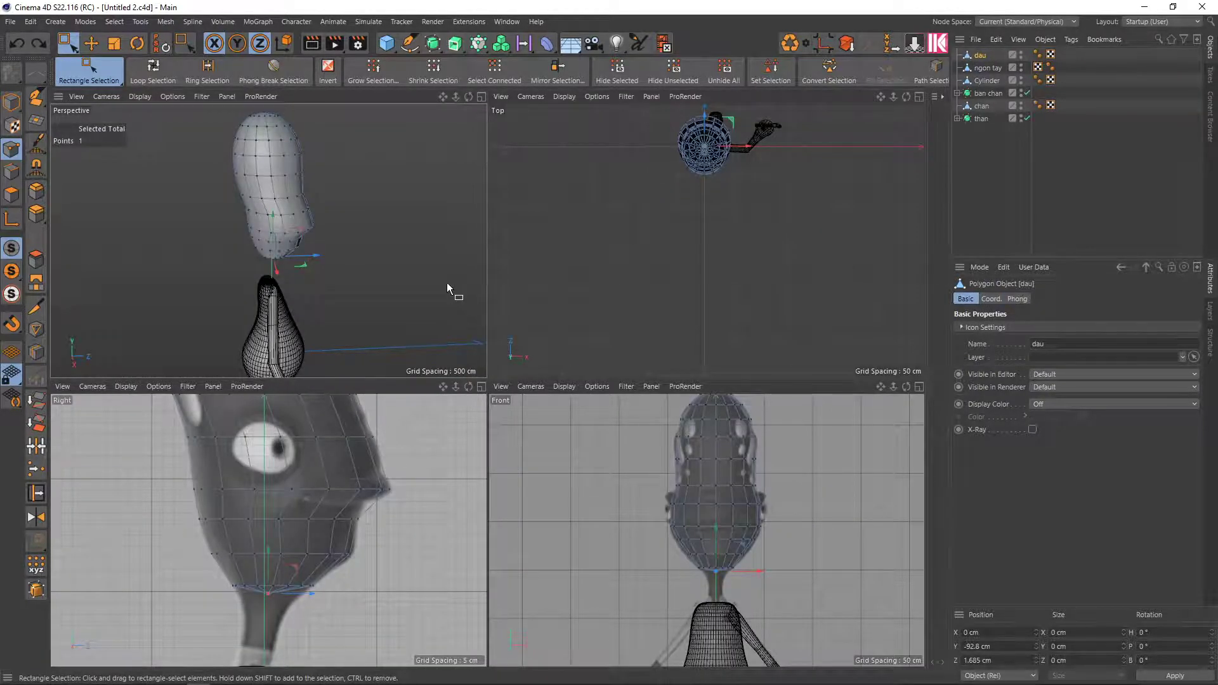
Switch to Live Selection and select polygons on the head's underside
mouse_move(447, 283)
left_mouse_down("alt")
mouse_move(344, 302)
mouse_move(318, 242)
mouse_move(199, 237)
mouse_move(235, 237)
left_mouse_up("alt")
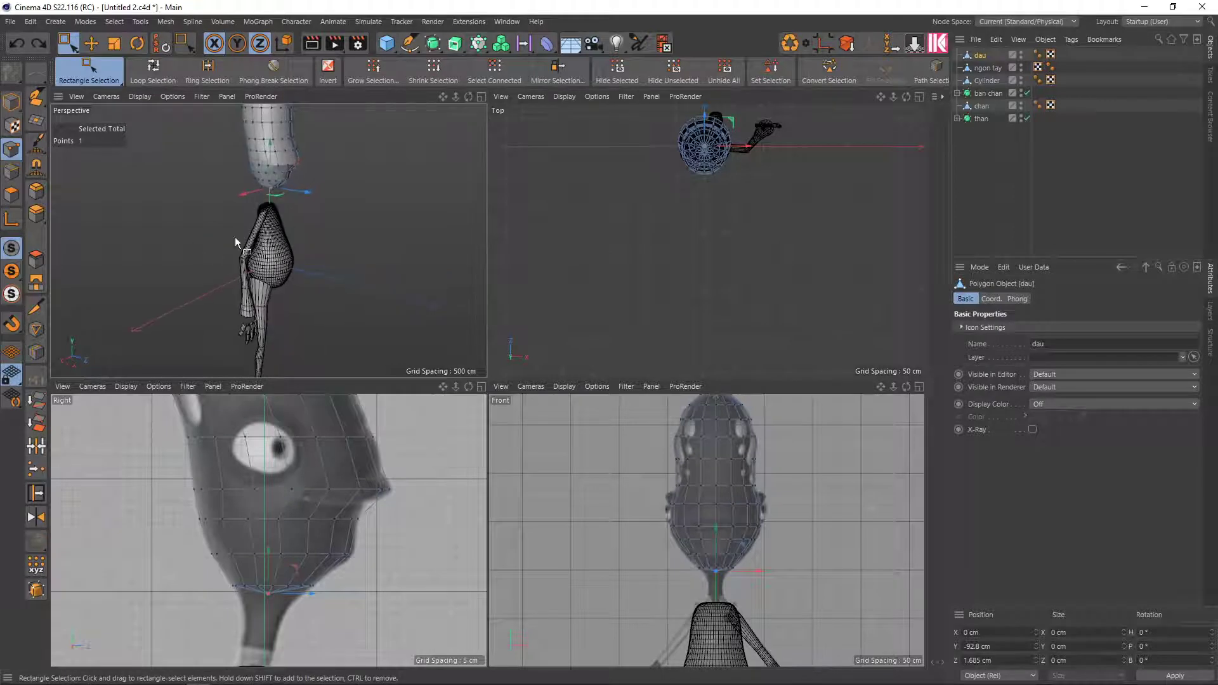
mouse_move(313, 223)
left_mouse_down("alt")
mouse_move(307, 239)
mouse_move(235, 188)
mouse_move(318, 225)
left_mouse_up("alt")
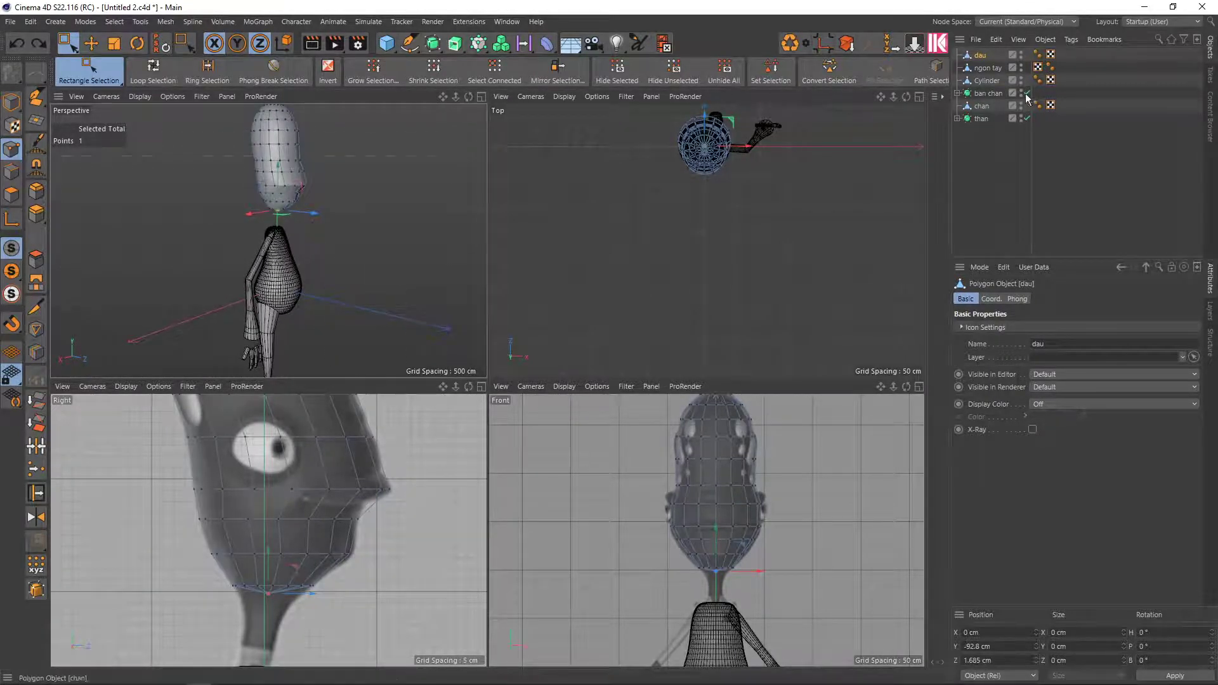
middle_click(298, 242)
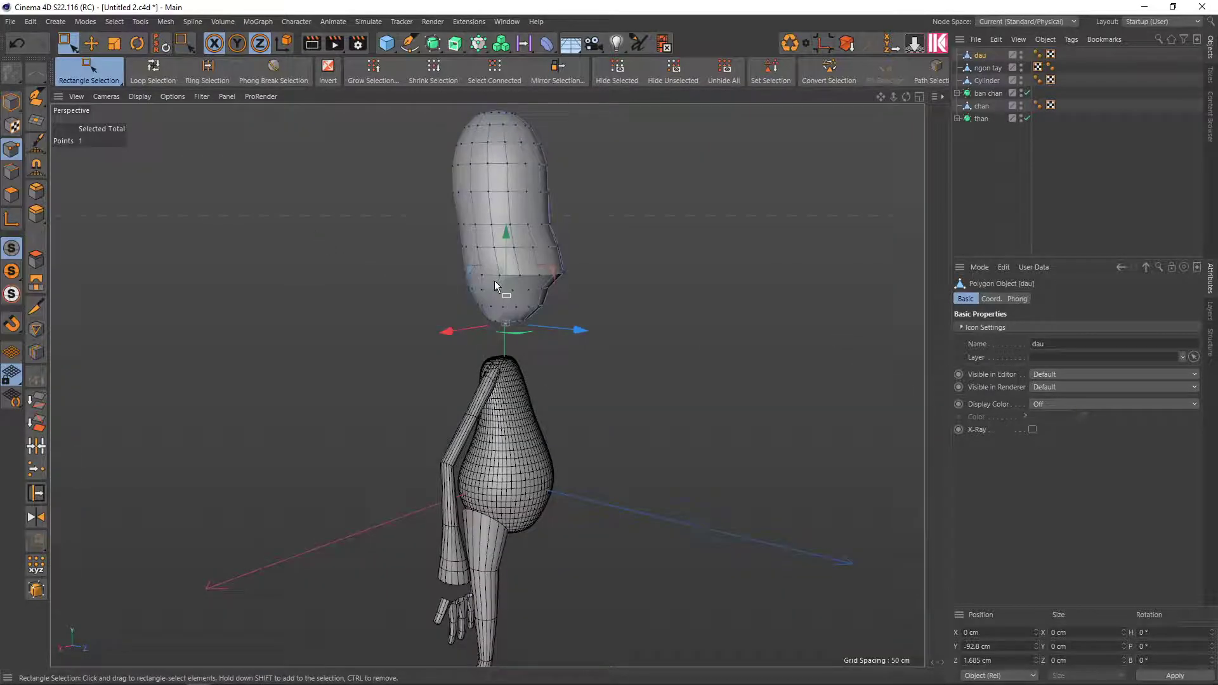
key("9")
middle_click_drag(494, 280, 502, 414, "alt")
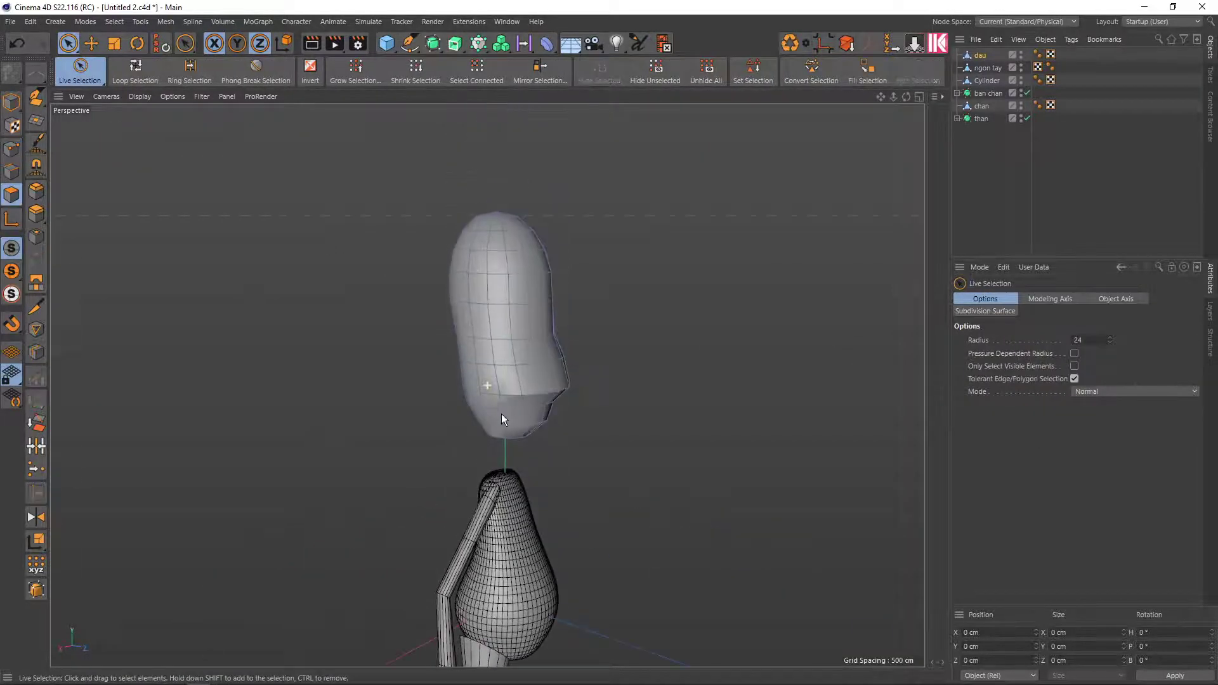
scroll(501, 414, "up", 3)
left_click(504, 432)
scroll(504, 432, "up", 3)
left_click_drag(502, 387, 532, 367, "alt")
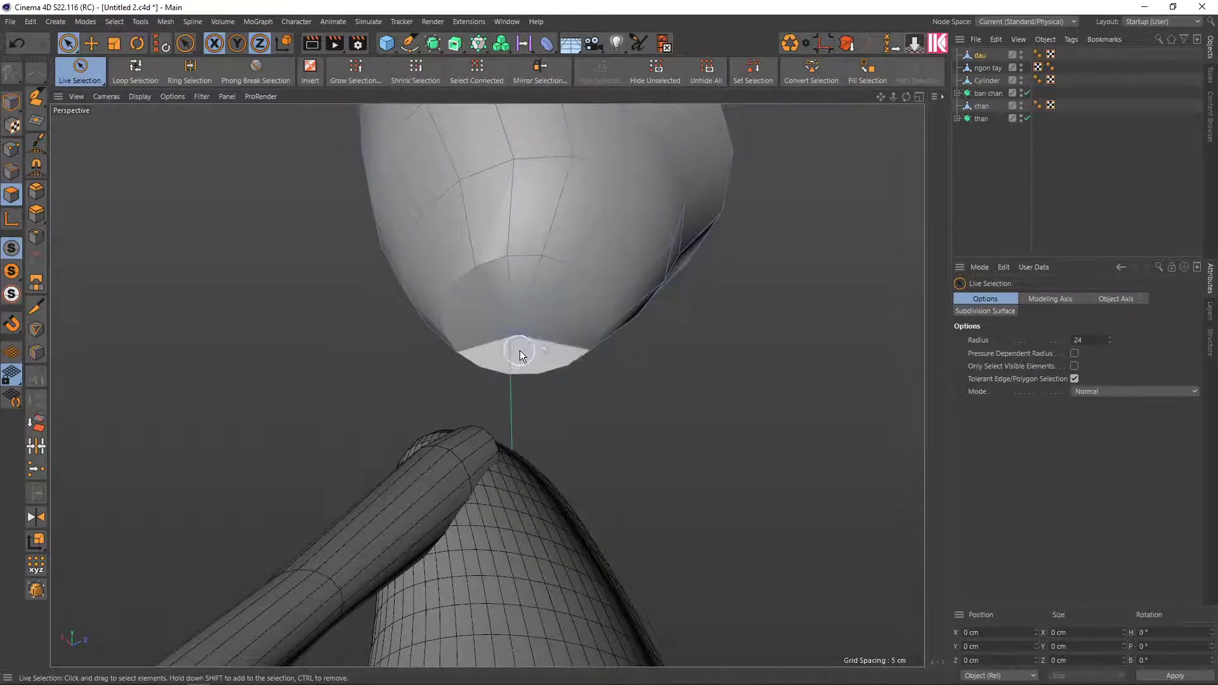
Orbit close to the underside in the four-view layout and select the head's bottom cap polygons
middle_click(531, 368)
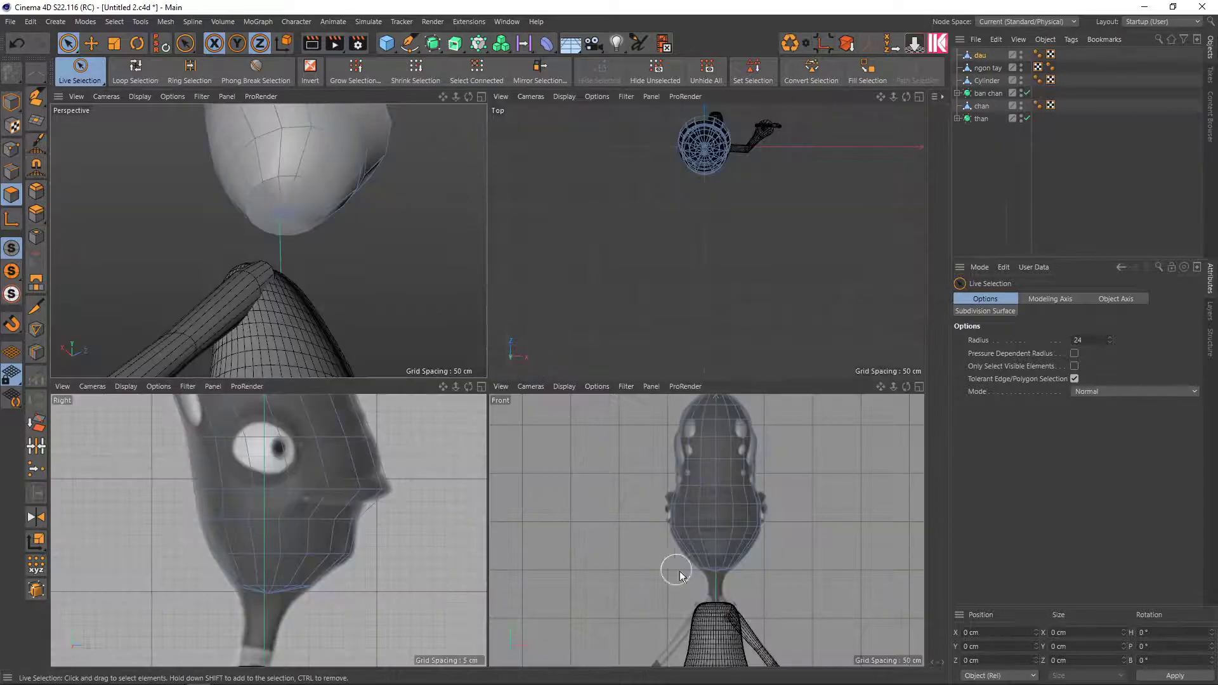
scroll(729, 603, "up", 2)
scroll(729, 590, "up", 3)
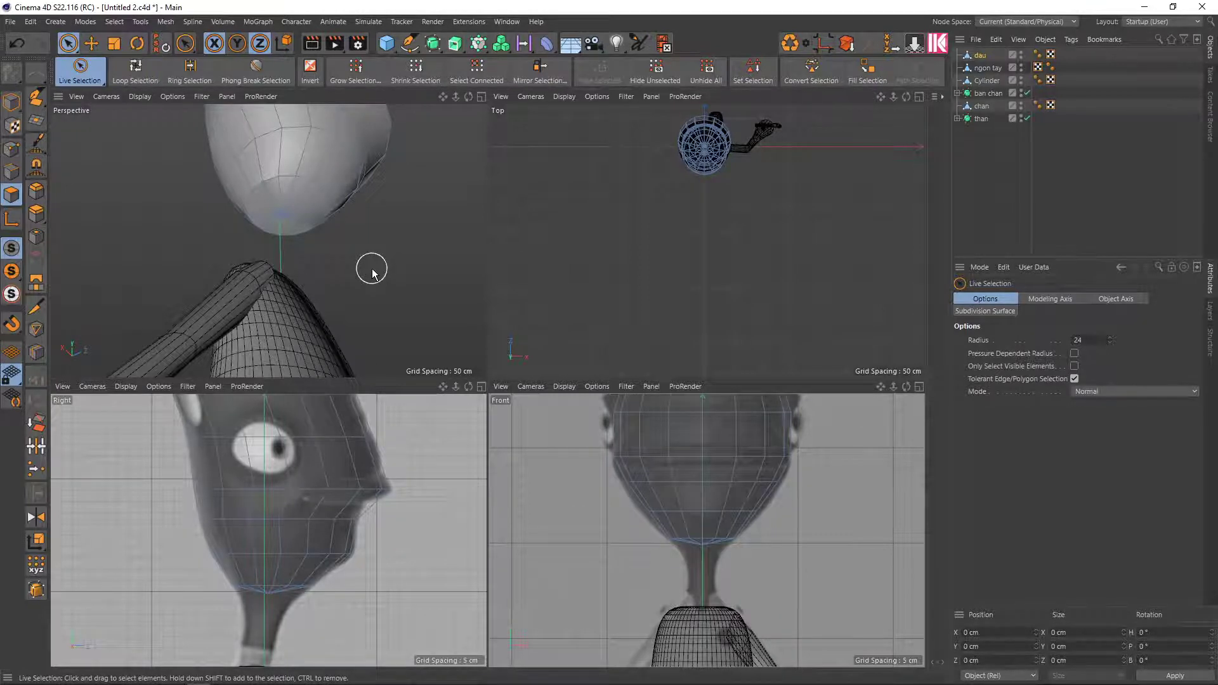
left_click_drag(311, 244, 330, 288, "alt")
scroll(288, 238, "up", 3)
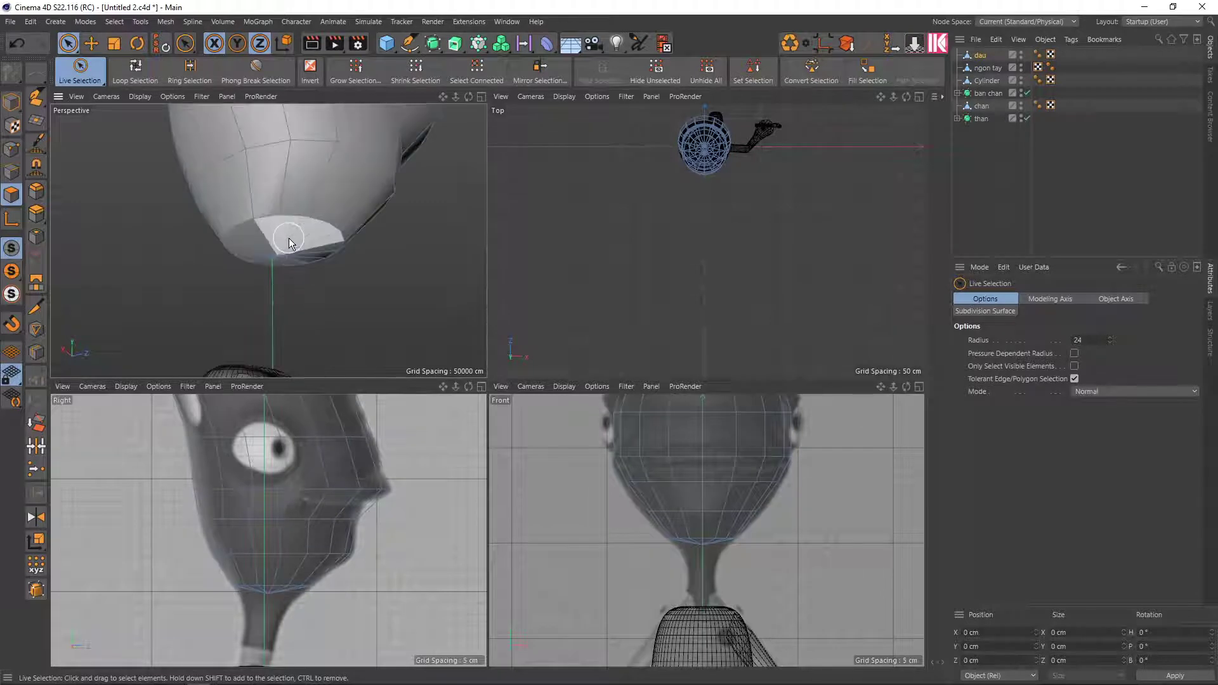
left_click_drag(288, 238, 286, 257, "alt")
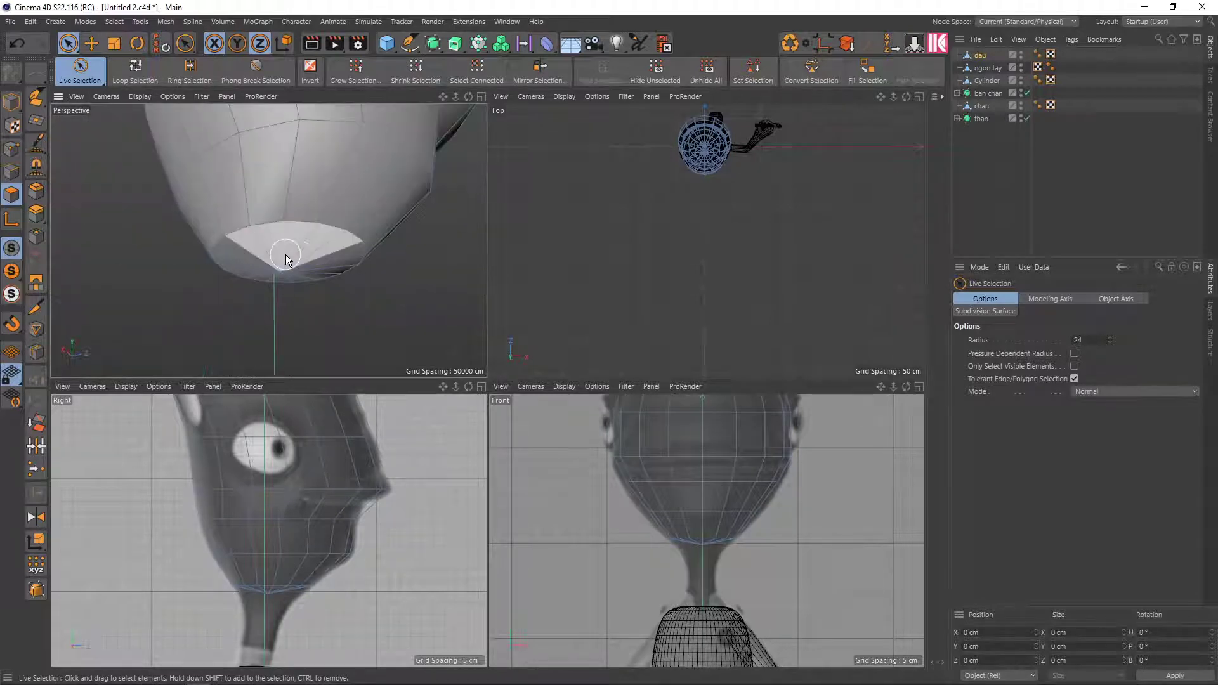
left_click(286, 257)
Enable Only Select Visible Elements and select the 16 cap polygons under the head
left_click(362, 74)
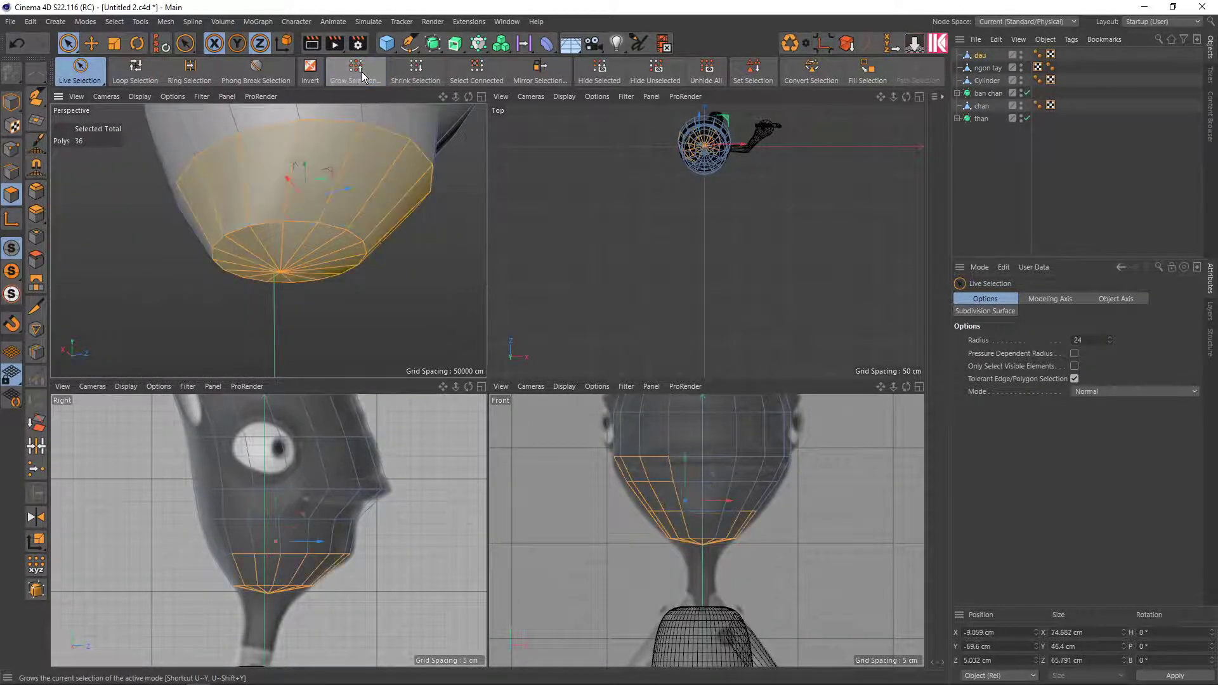
key("ctrl+z")
mouse_move(298, 254)
left_mouse_down()
mouse_move(326, 269)
mouse_move(344, 214)
left_mouse_up()
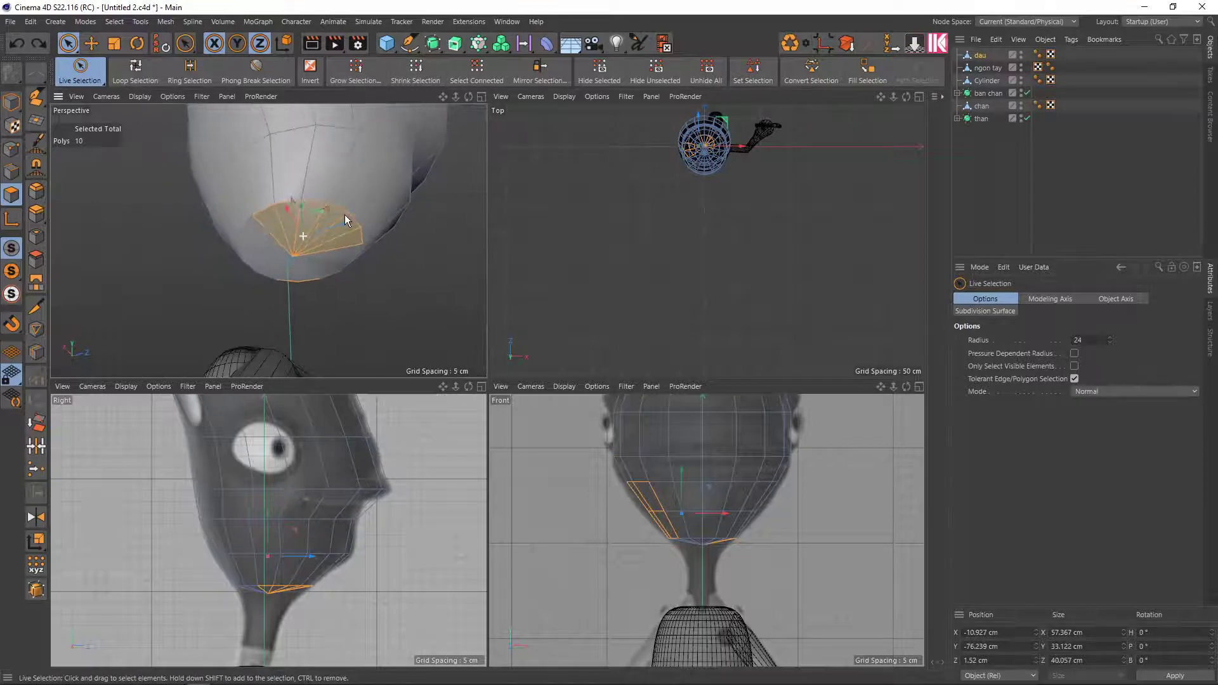
left_click(1074, 367)
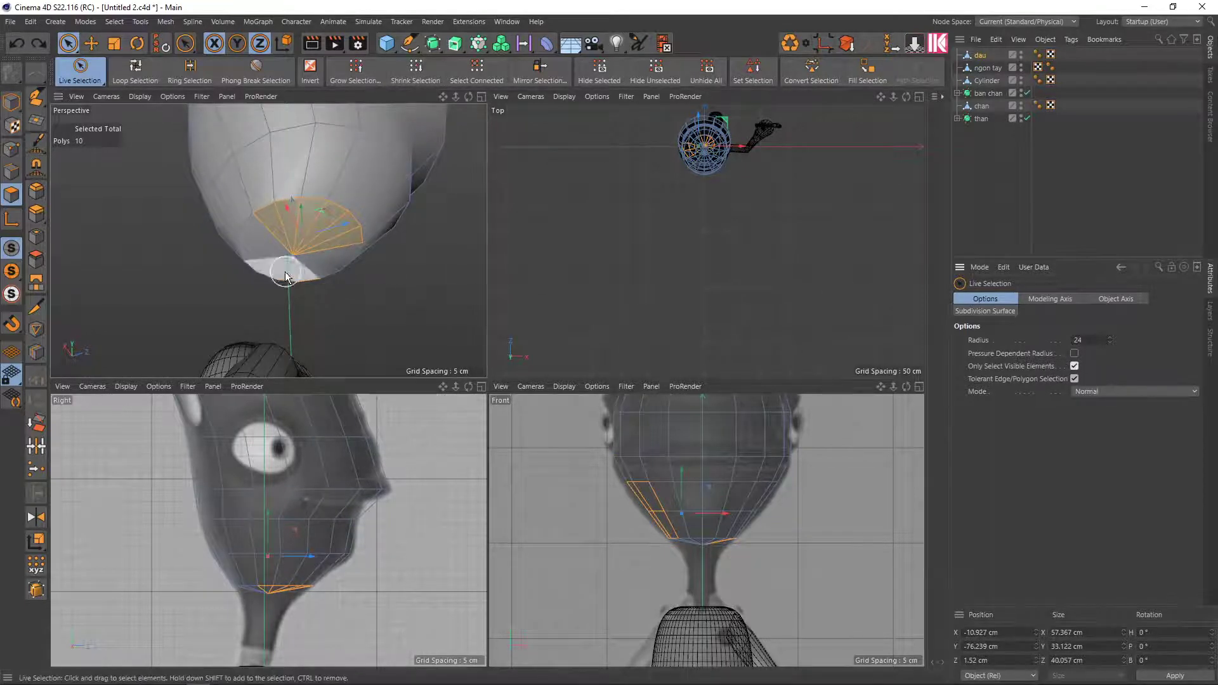
left_click(413, 300)
left_click(299, 248)
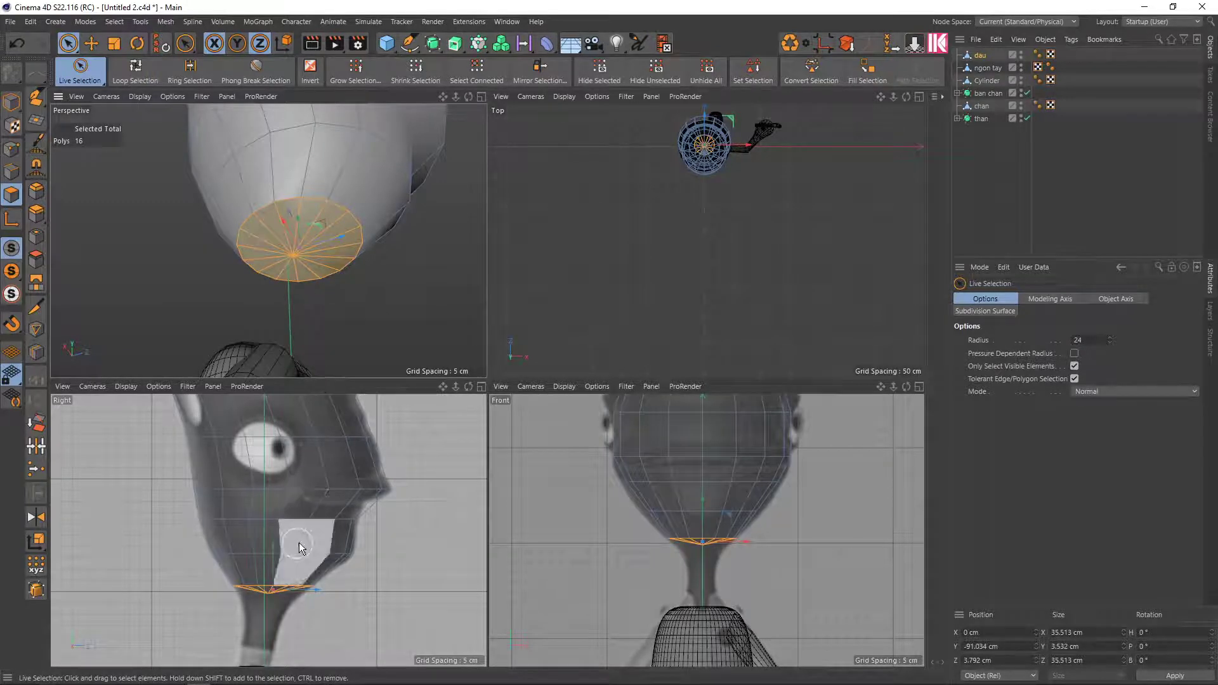
Drag the cap polygons down along Y onto the body, then switch to Points mode
key("e")
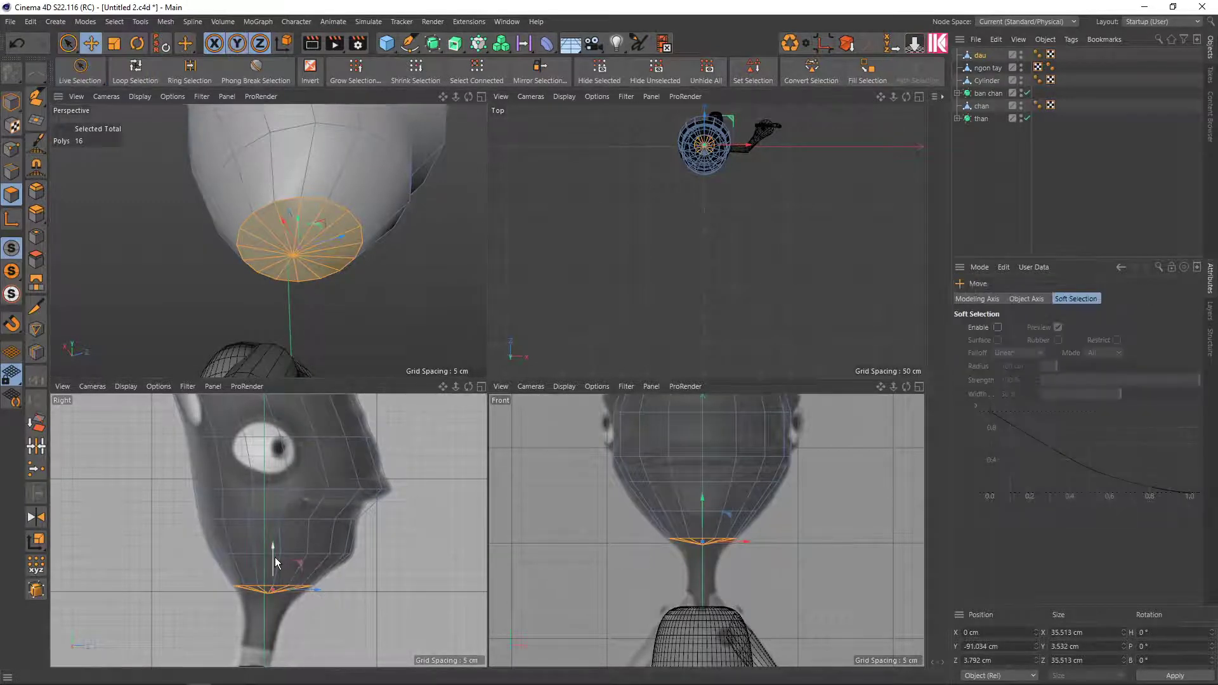
left_click_drag(271, 554, 268, 606)
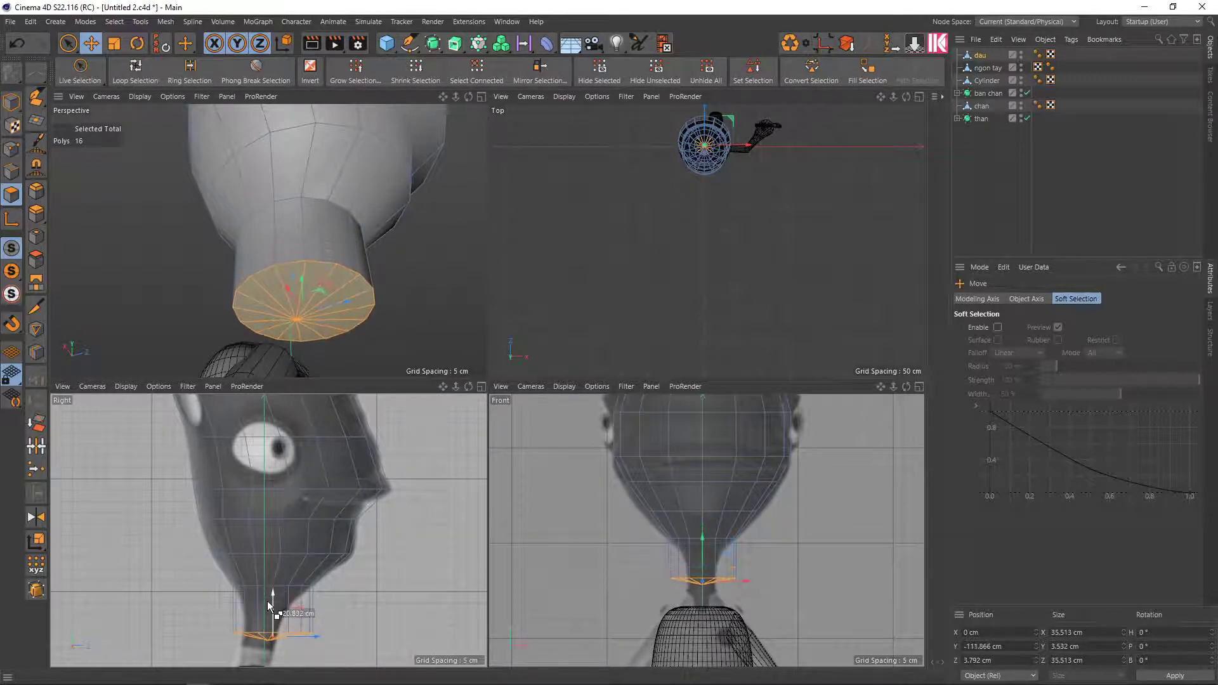
middle_click_drag(267, 606, 342, 479, "alt")
mouse_move(343, 479)
left_mouse_down()
mouse_move(314, 496)
mouse_move(303, 532)
left_mouse_up()
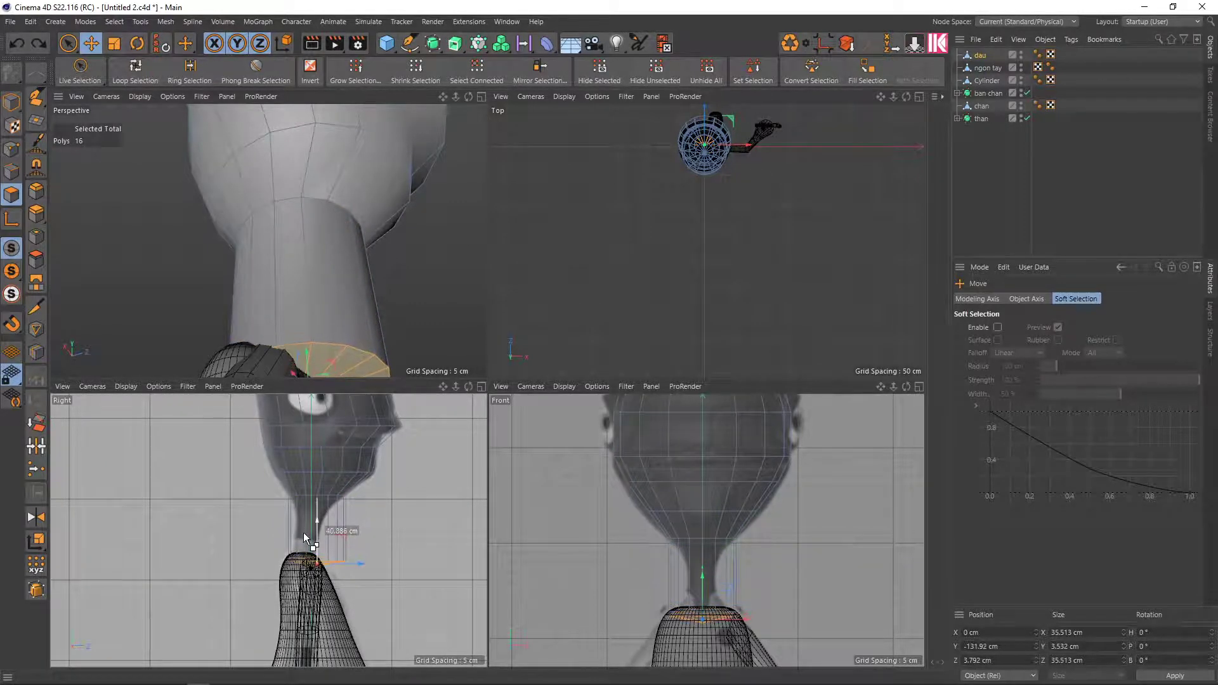
middle_click(340, 539)
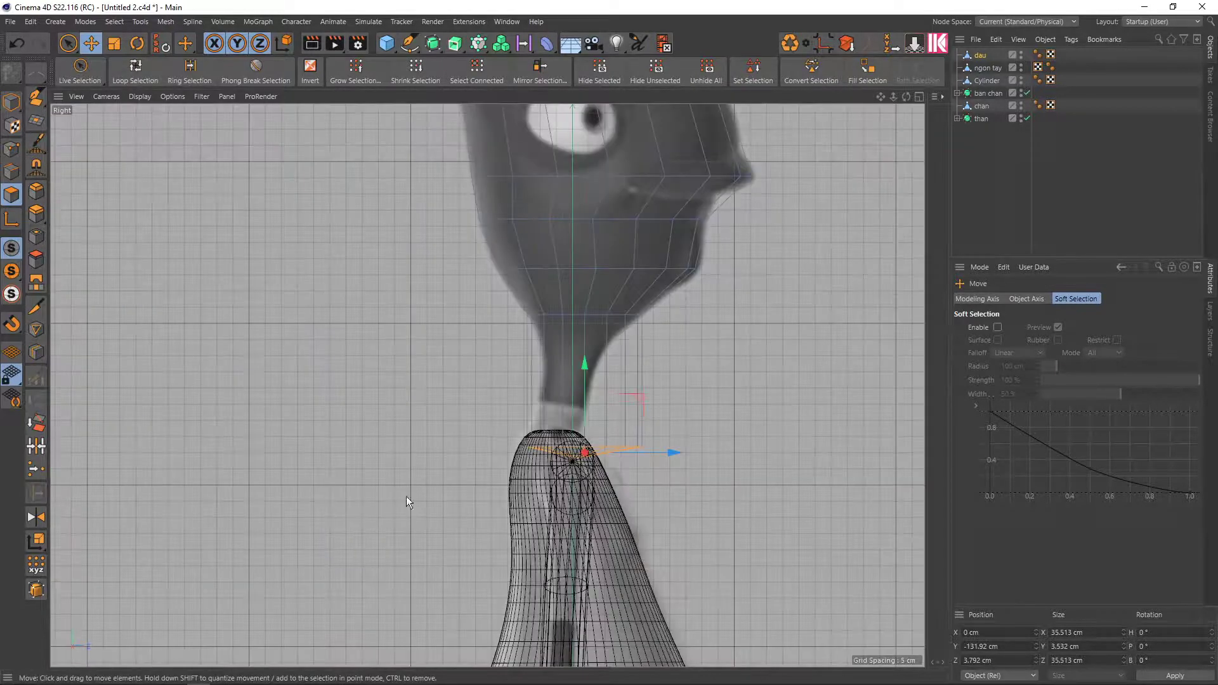
scroll(549, 347, "up", 1)
key("Return")
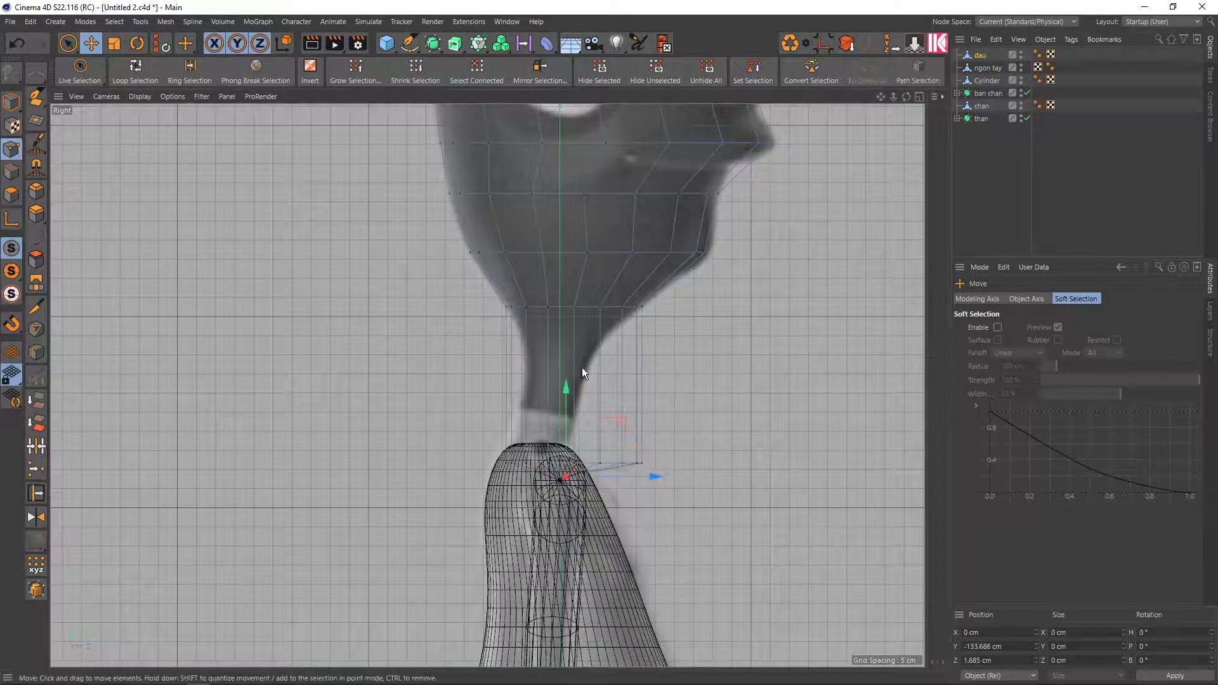
scroll(582, 369, "up", 1)
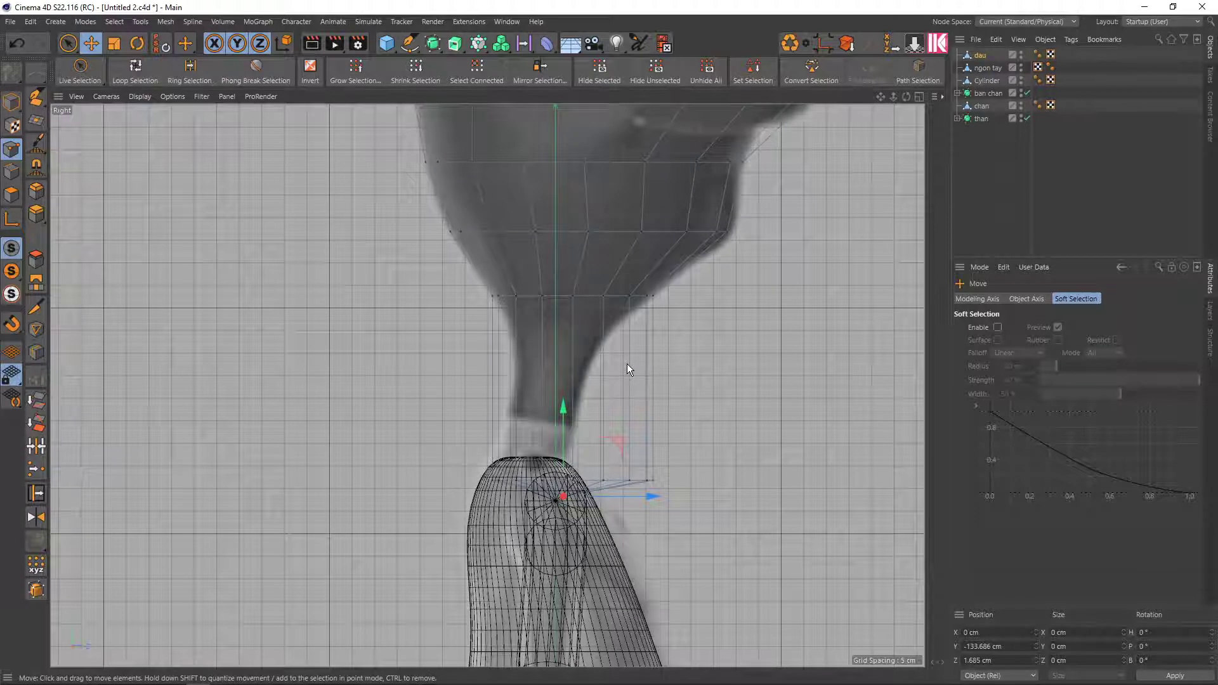
Cut two edge loops around the neck, one upper and one lower, with Loop/Path Cut
key("k")
key("l")
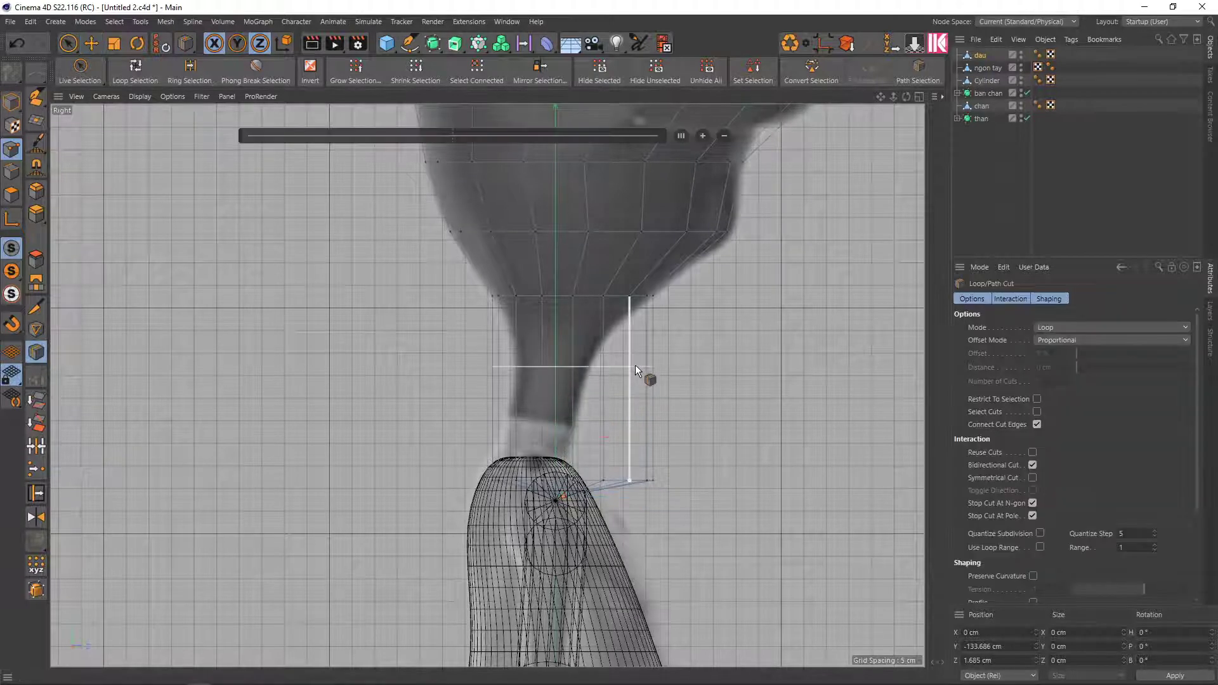
left_click(634, 360)
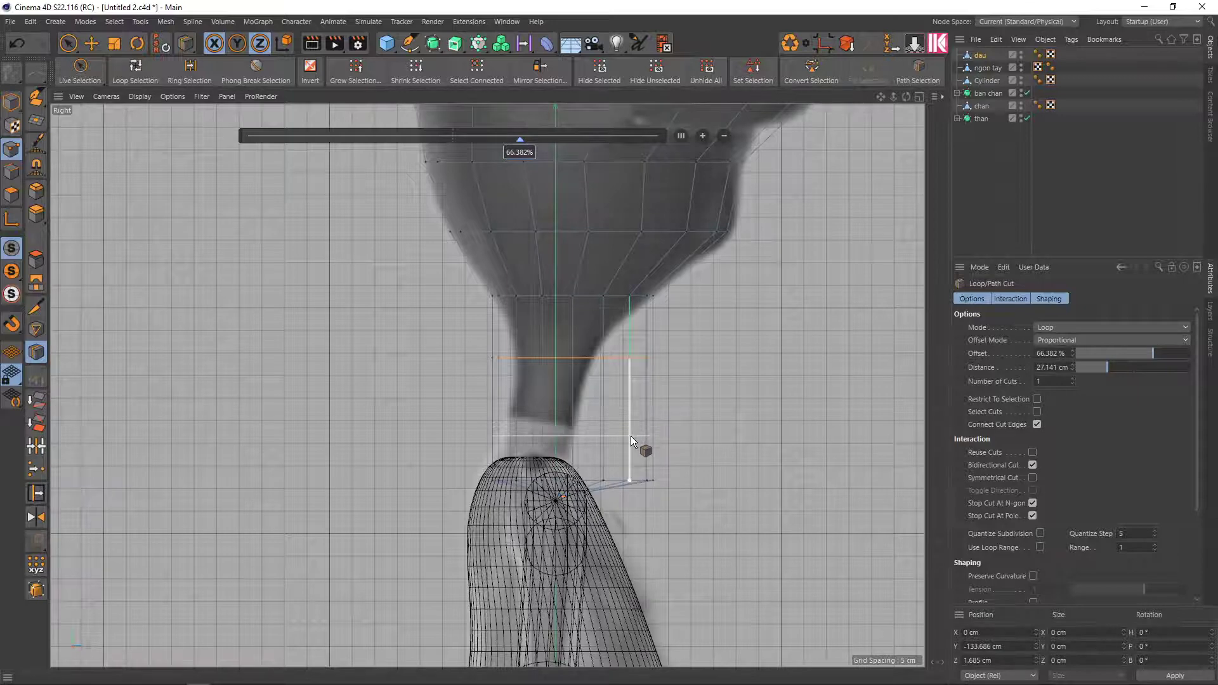
left_click(630, 428)
key("0")
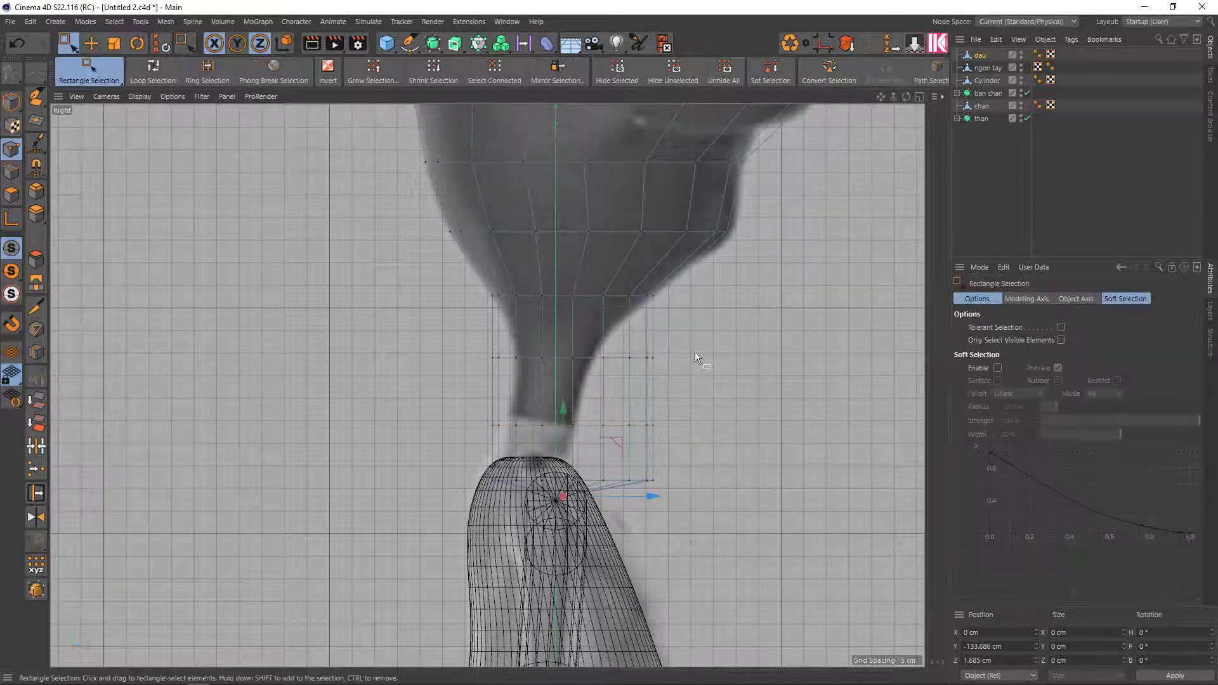
In the front view, narrow the upper neck loop to about 40%, raise it slightly, then widen it a little
left_click_drag(686, 379, 435, 329)
middle_click(649, 360)
middle_click(723, 564)
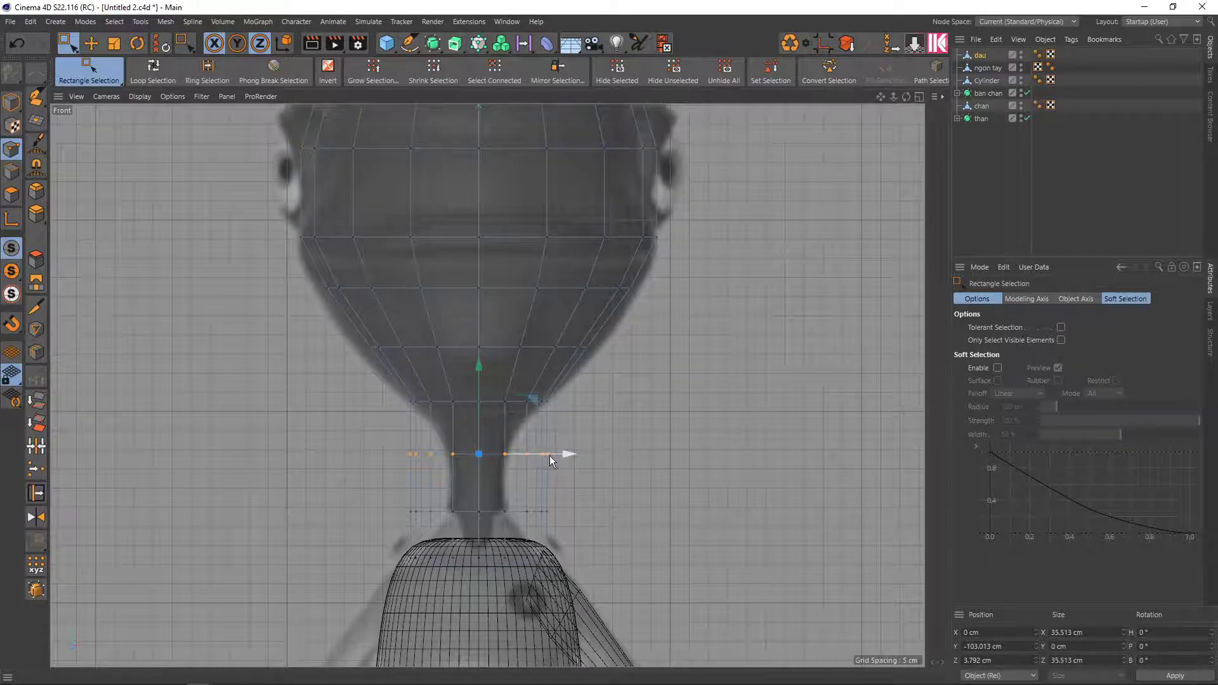
key("t")
left_click_drag(555, 453, 511, 454)
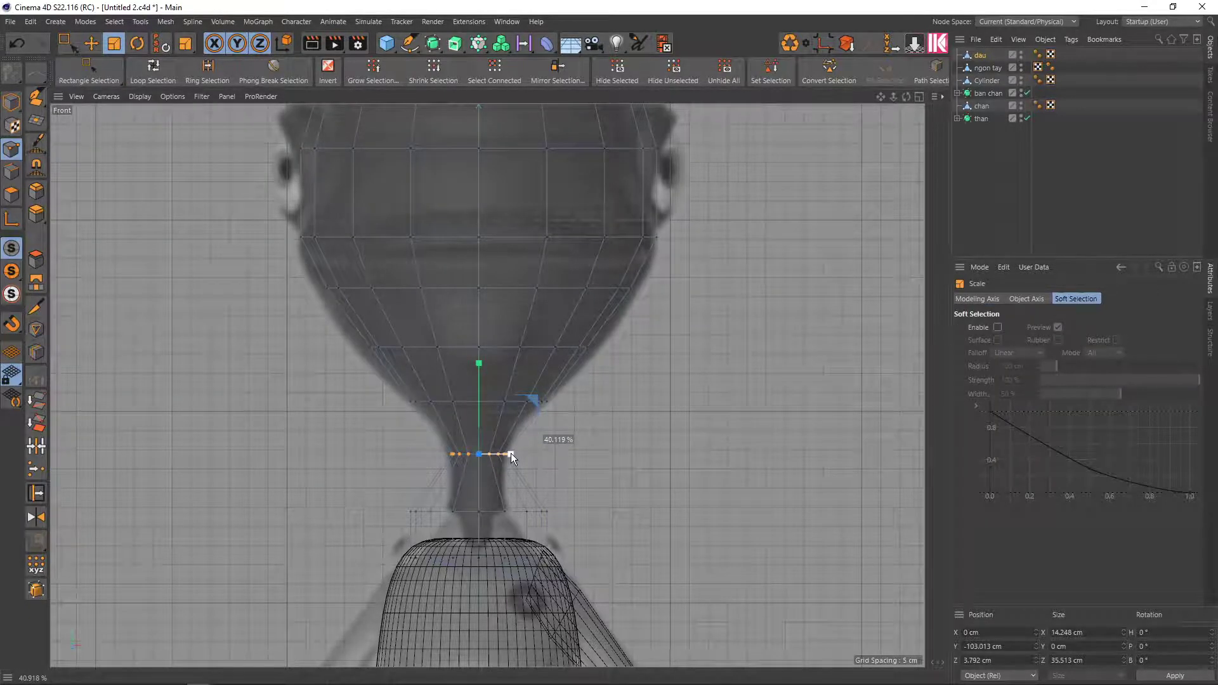
left_click_drag(511, 453, 510, 453)
key("e")
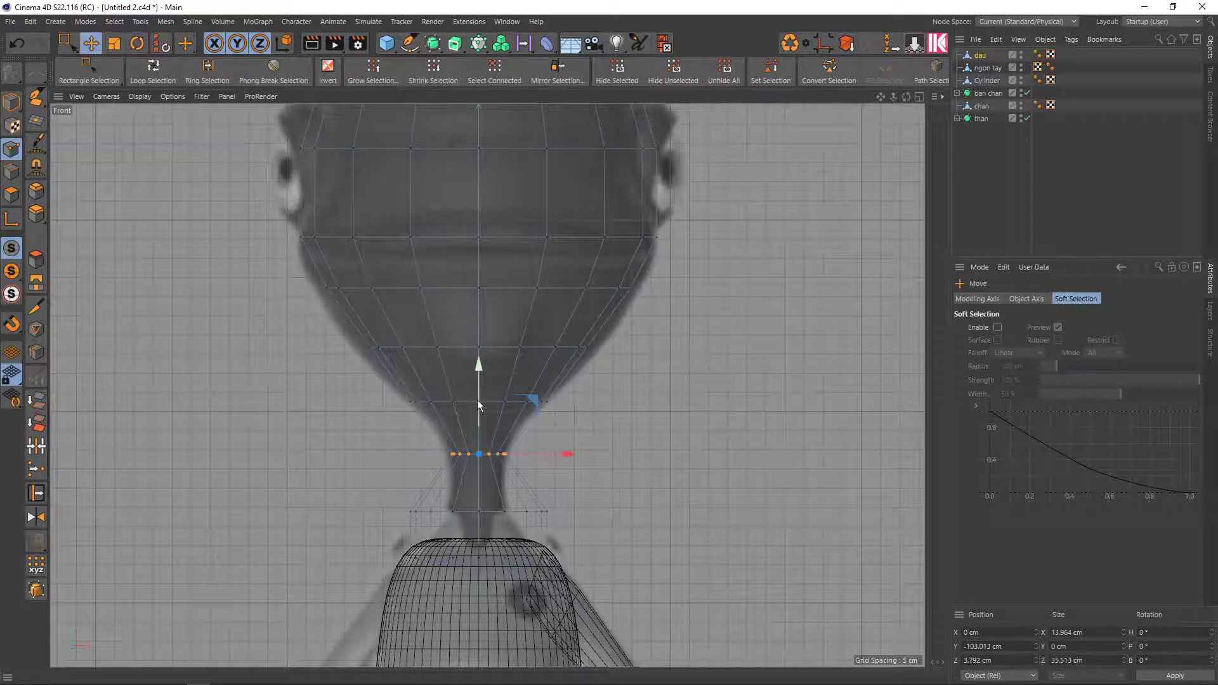
left_click_drag(477, 399, 478, 390)
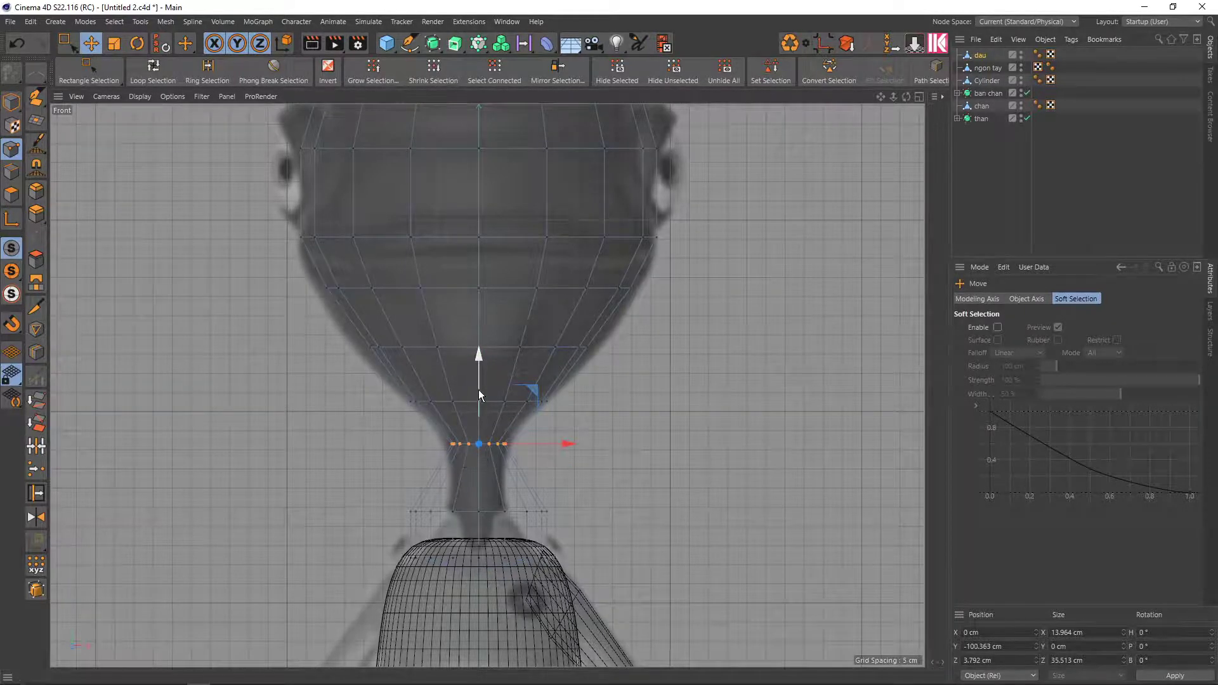
scroll(515, 465, "up", 2)
key("t")
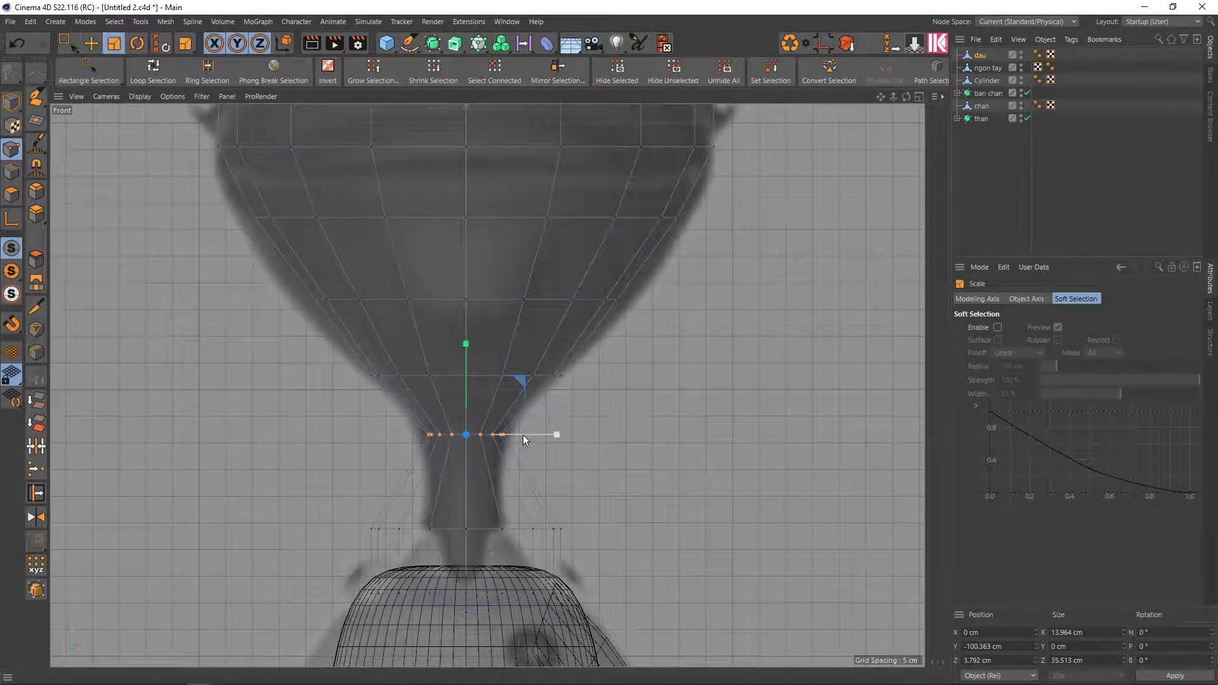
left_click_drag(524, 436, 686, 437)
Shrink the bottom neck ring to about 44%, then raise it and narrow it slightly
key("0")
left_click_drag(605, 545, 343, 484)
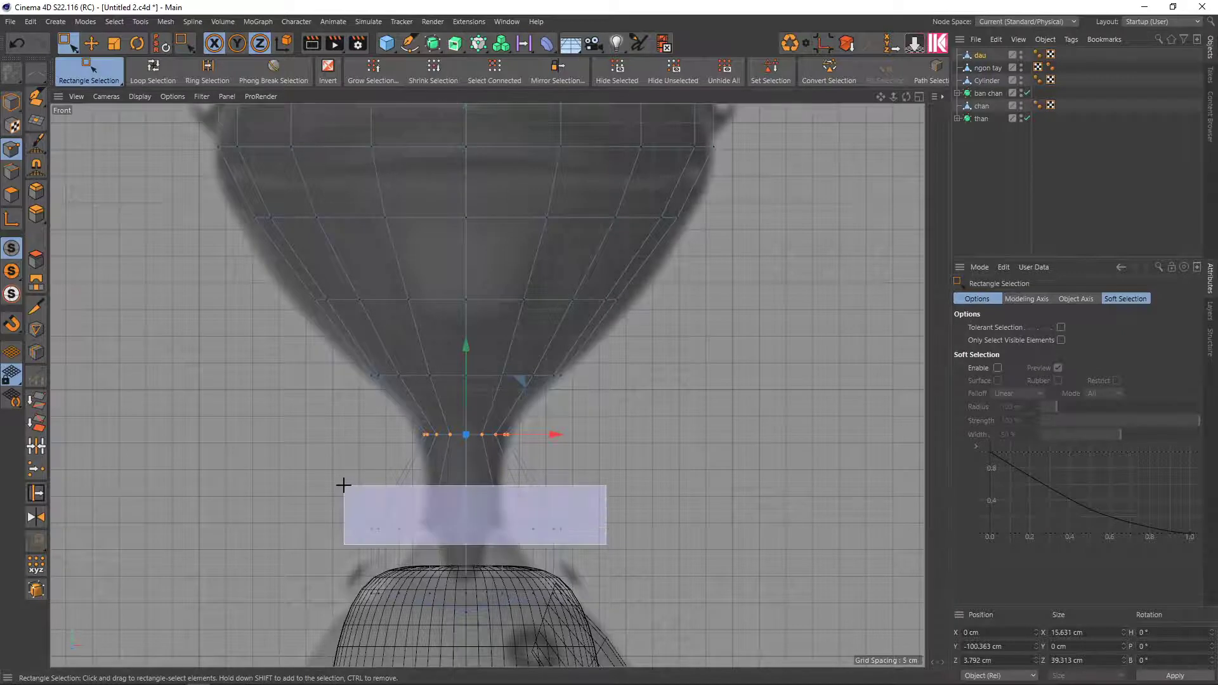
key("t")
left_click_drag(737, 496, 382, 489)
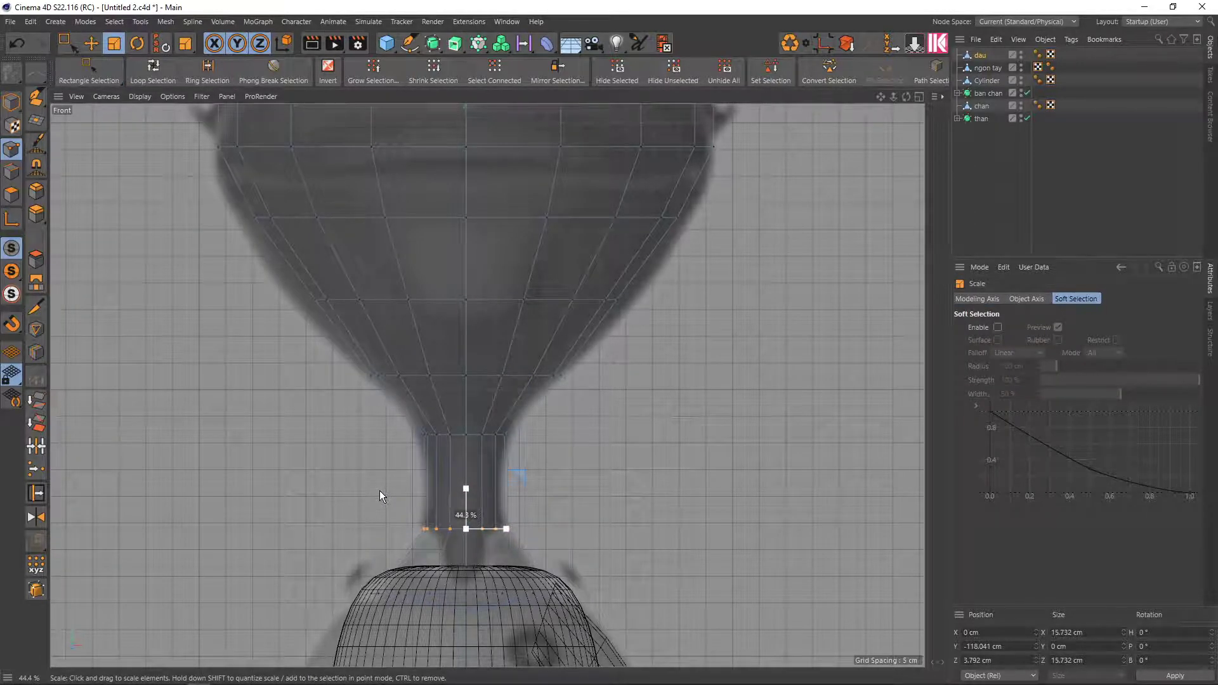
left_click_drag(371, 495, 373, 496)
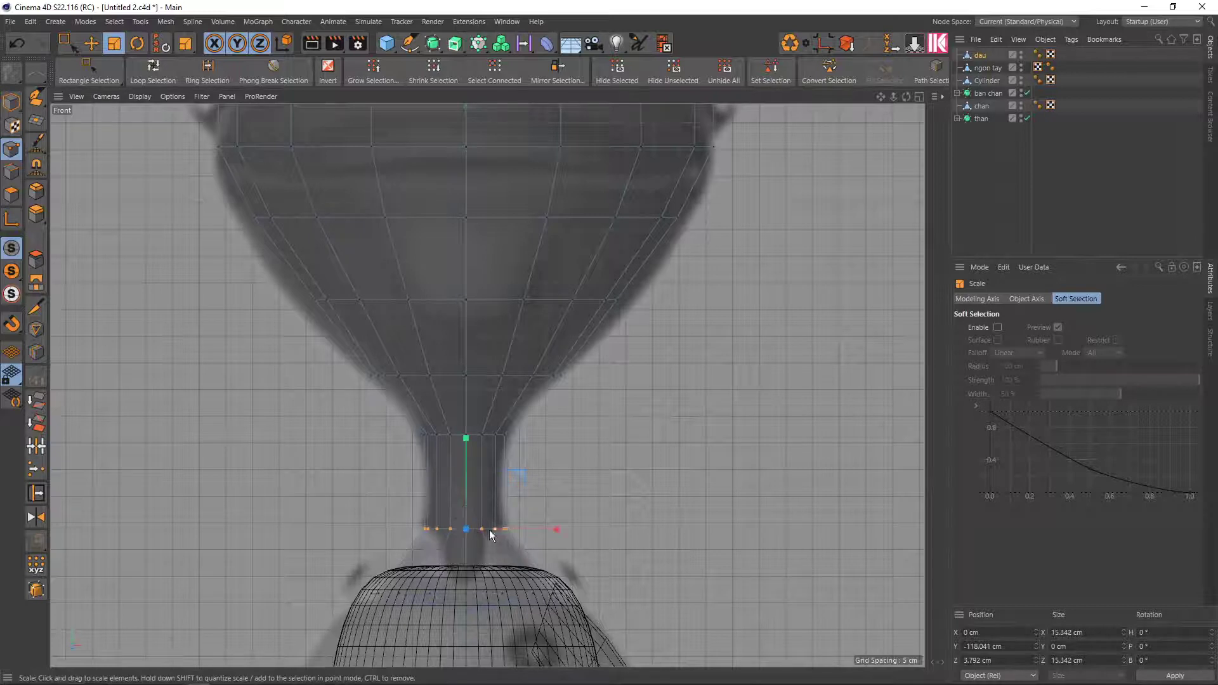
key("e")
left_click_drag(469, 490, 464, 421)
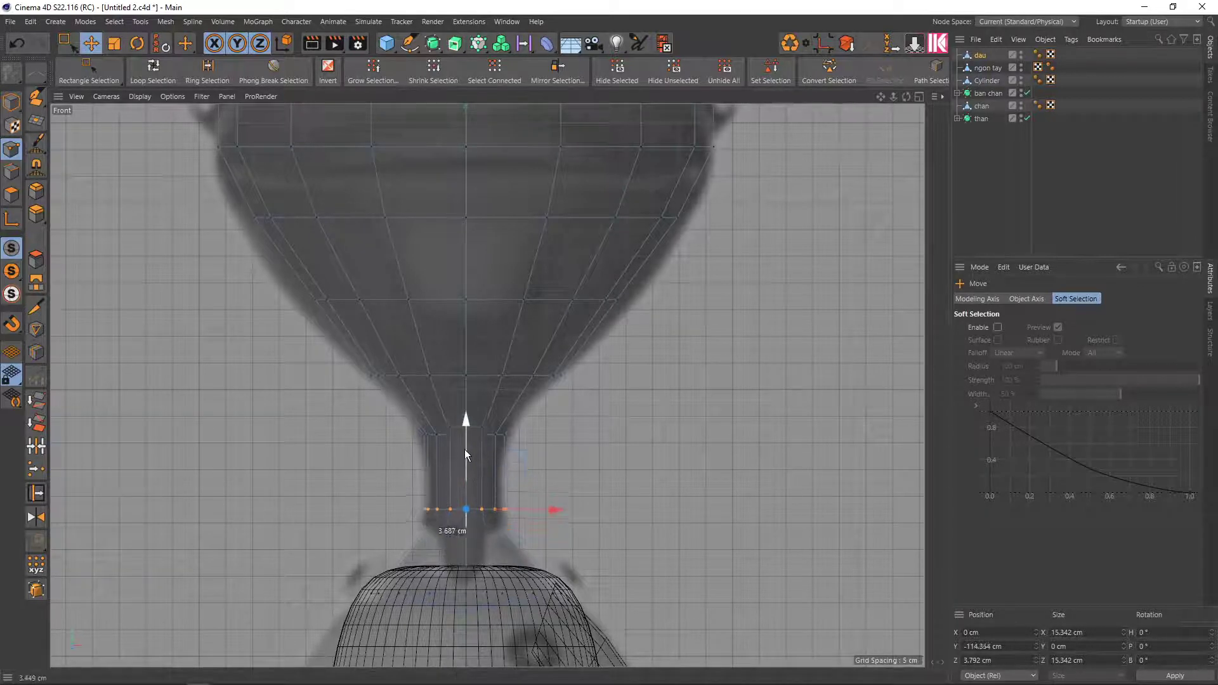
key("t")
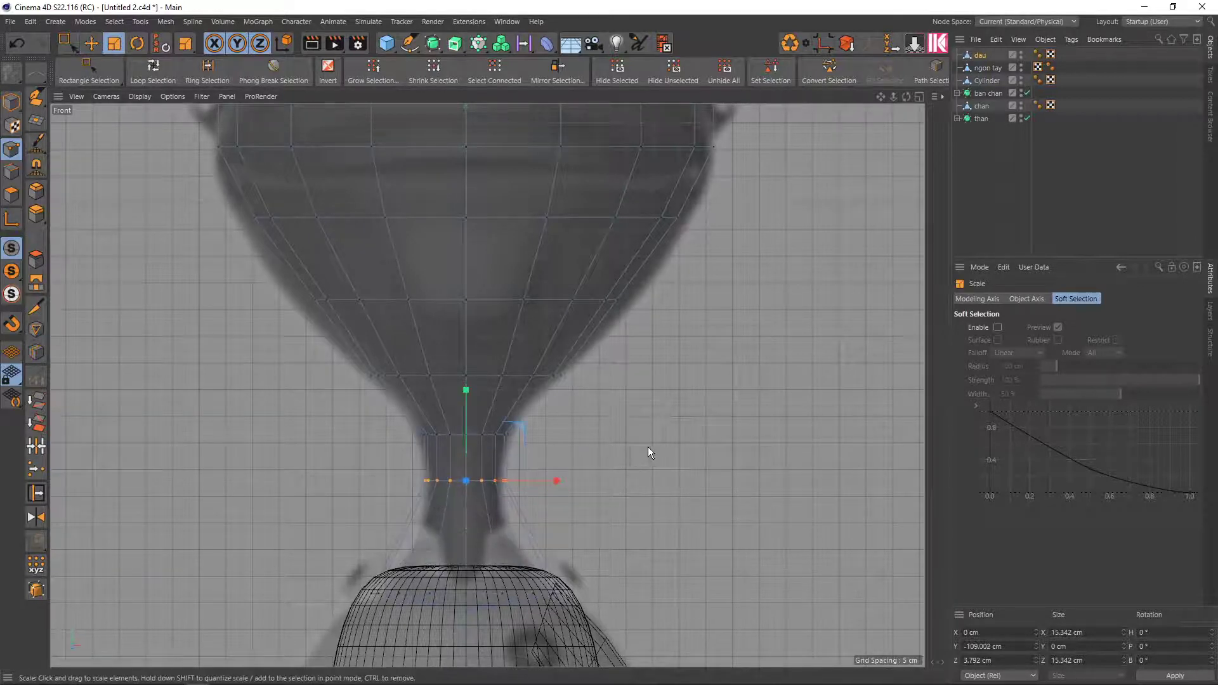
left_click_drag(649, 447, 594, 447)
scroll(463, 526, "up", 1)
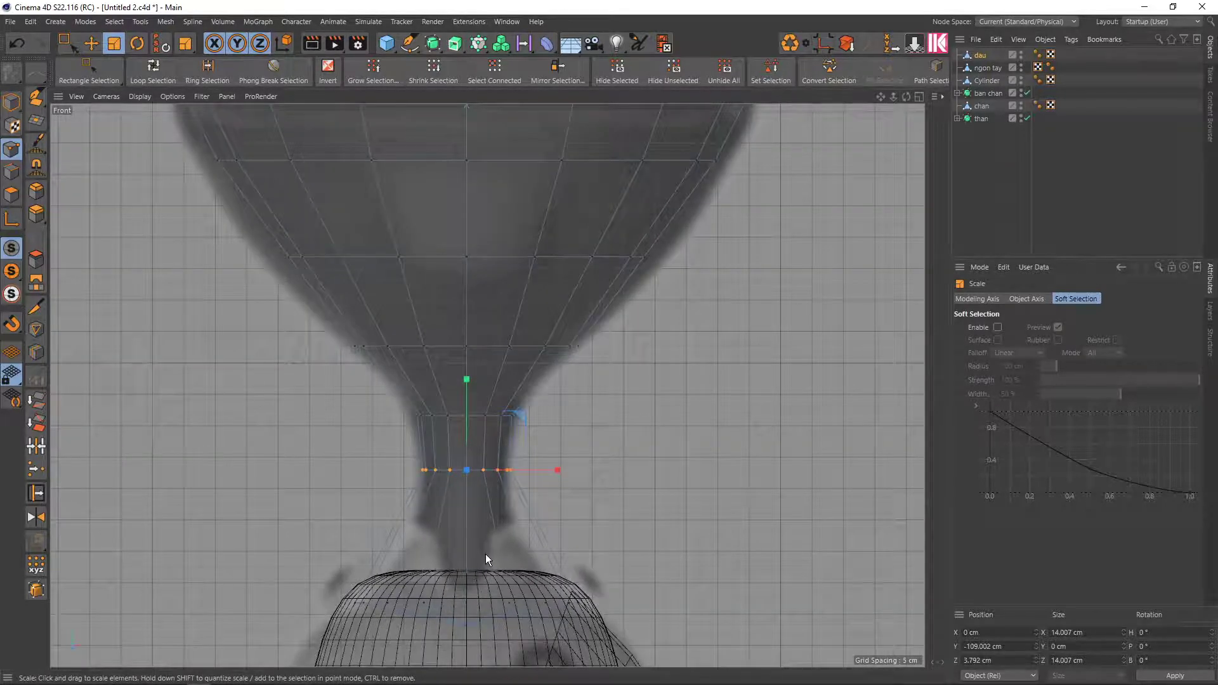
Add a new edge loop across the lower neck and shrink it to about two-thirds width
key("k")
key("l")
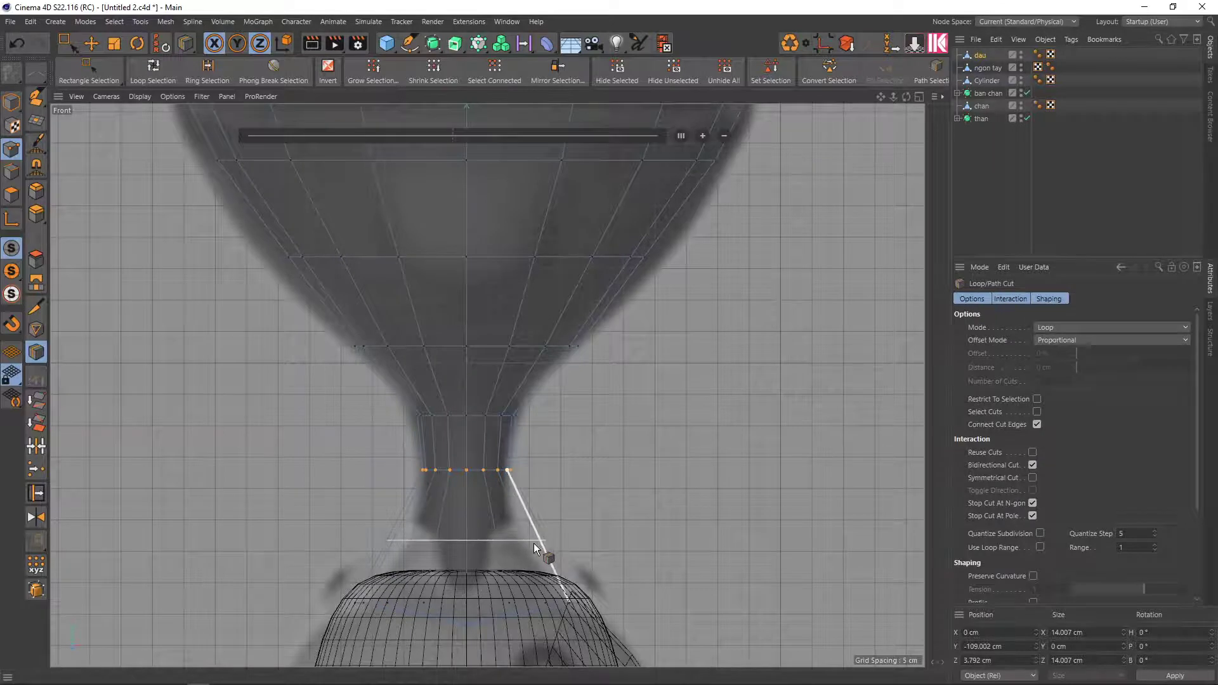
left_click(536, 532)
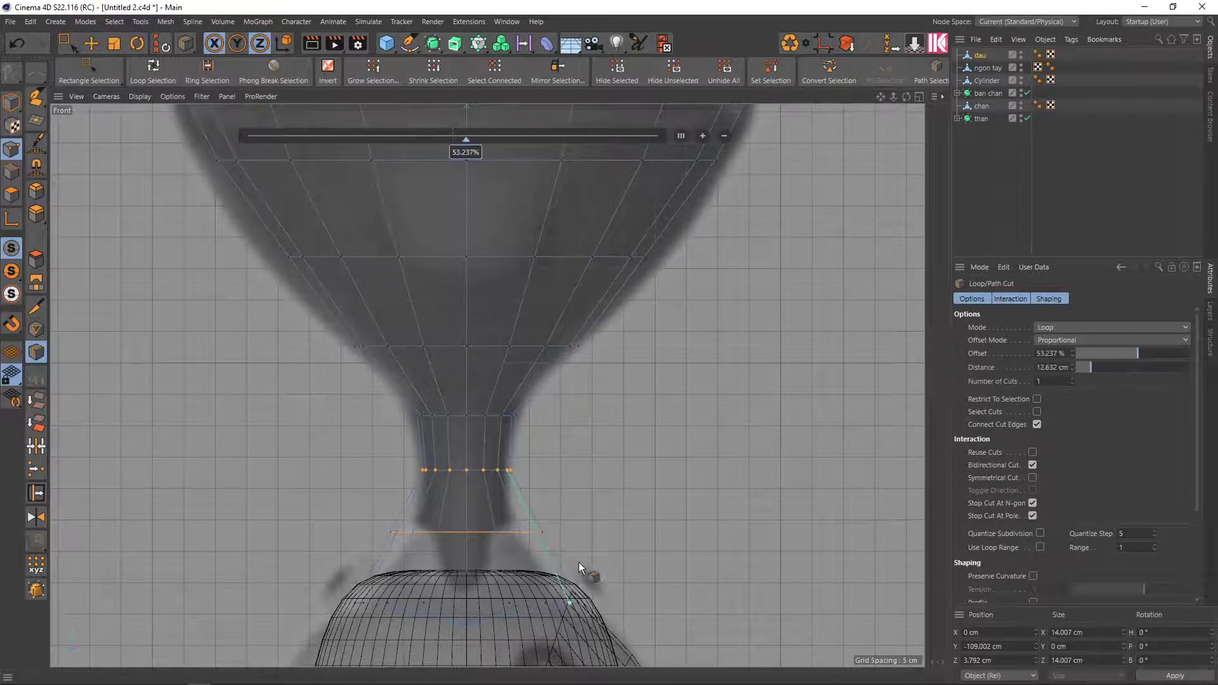
key("0")
left_click_drag(595, 552, 343, 508)
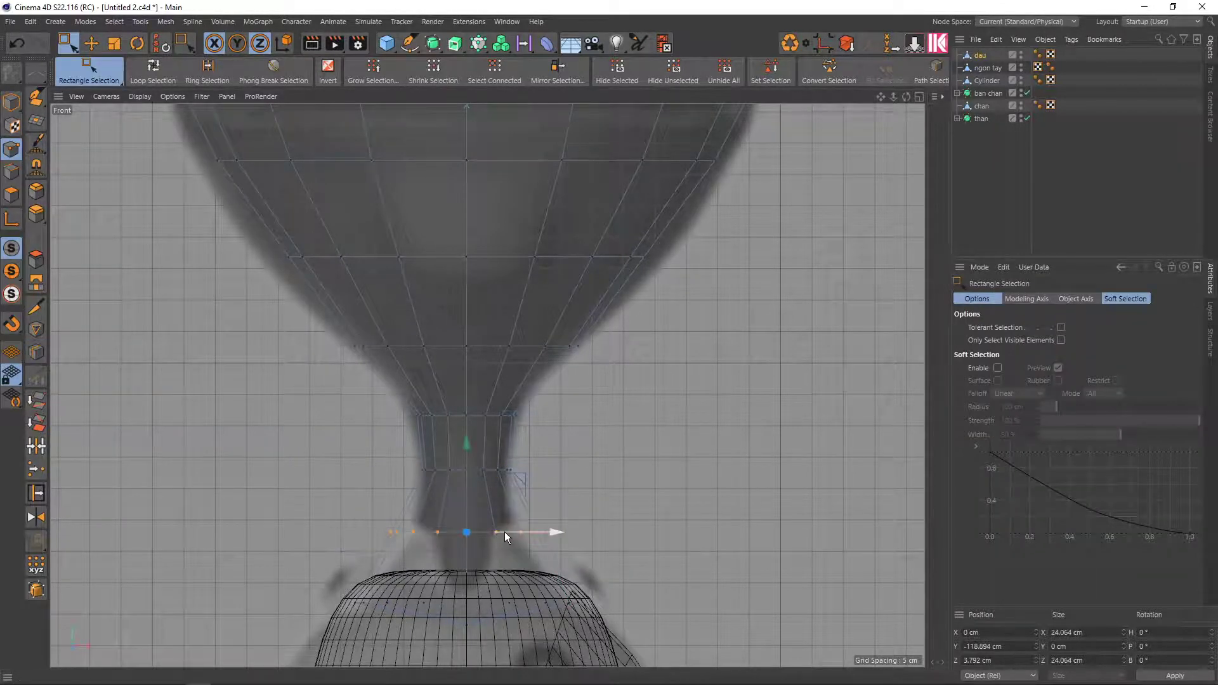
key("t")
left_click_drag(613, 511, 516, 483)
In the maximized side view, narrow the upper row of neck points front to back
middle_click(515, 482)
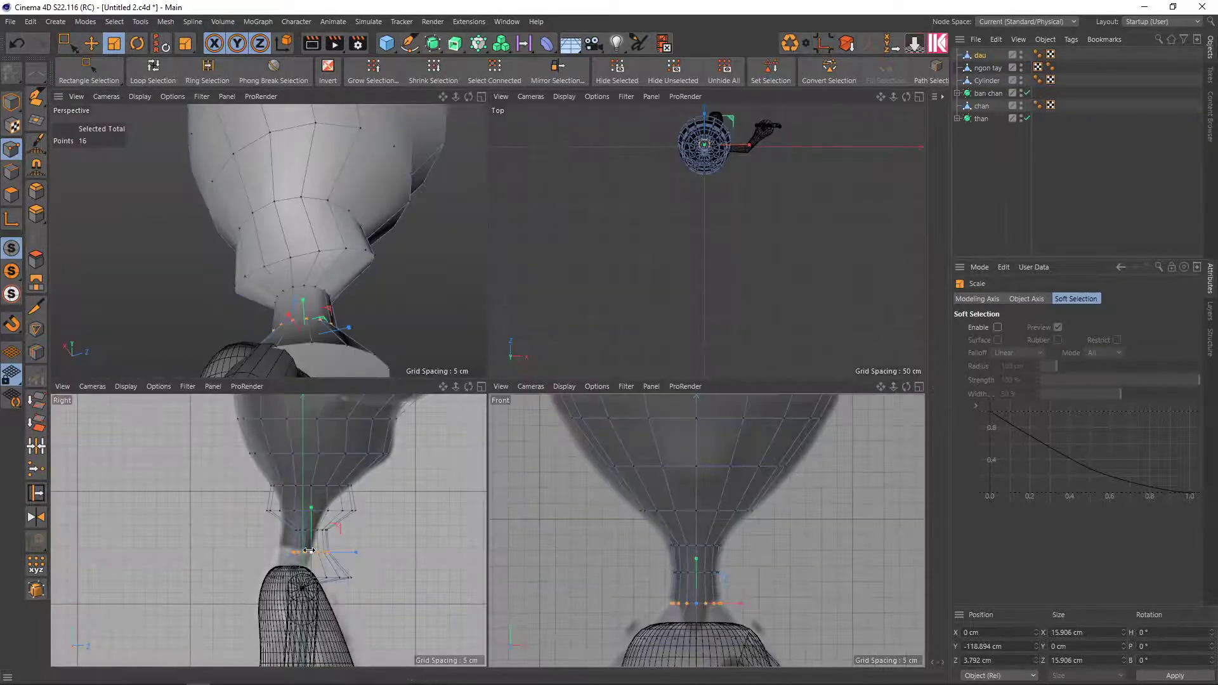
middle_click(329, 547)
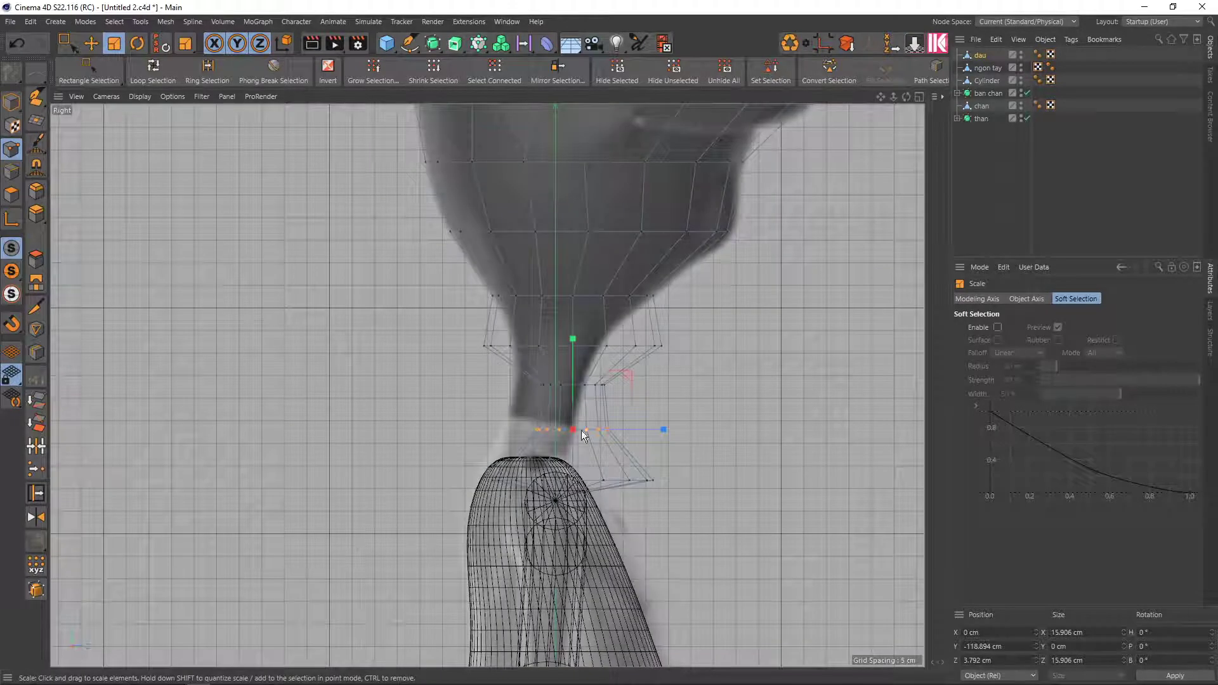
middle_click_drag(583, 436, 532, 446)
key("0")
left_click_drag(664, 401, 418, 366)
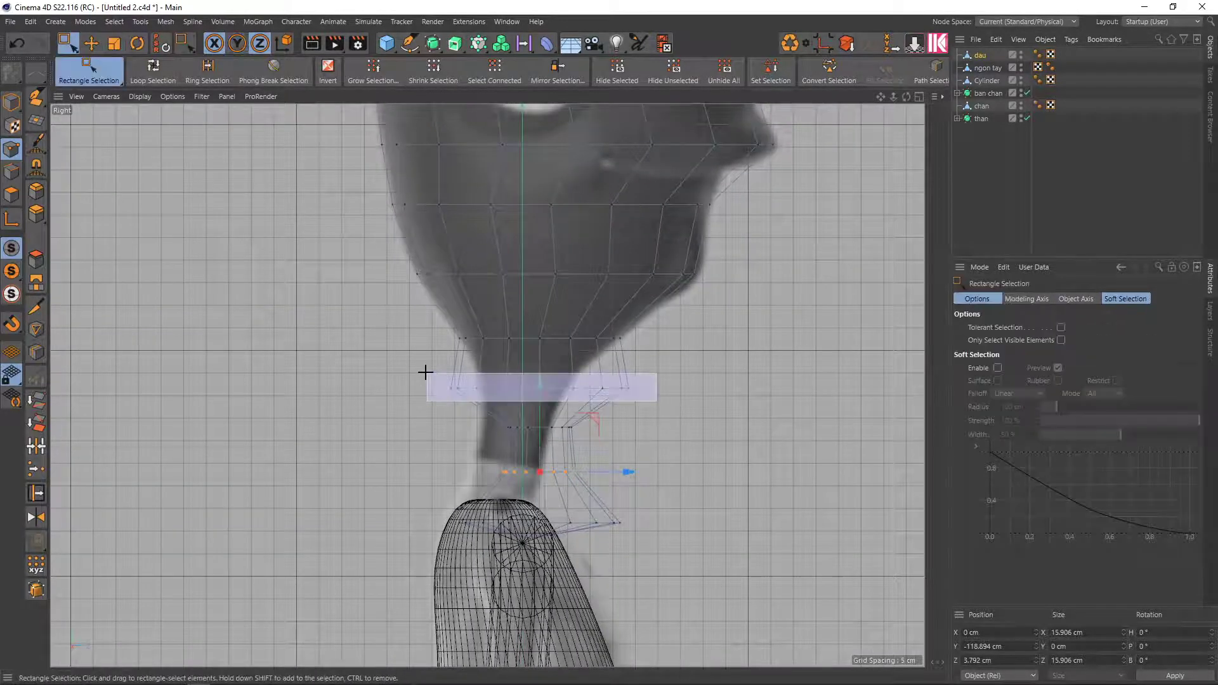
key("t")
mouse_move(607, 392)
left_mouse_down()
mouse_move(569, 387)
mouse_move(601, 389)
left_mouse_up()
key("e")
key("t")
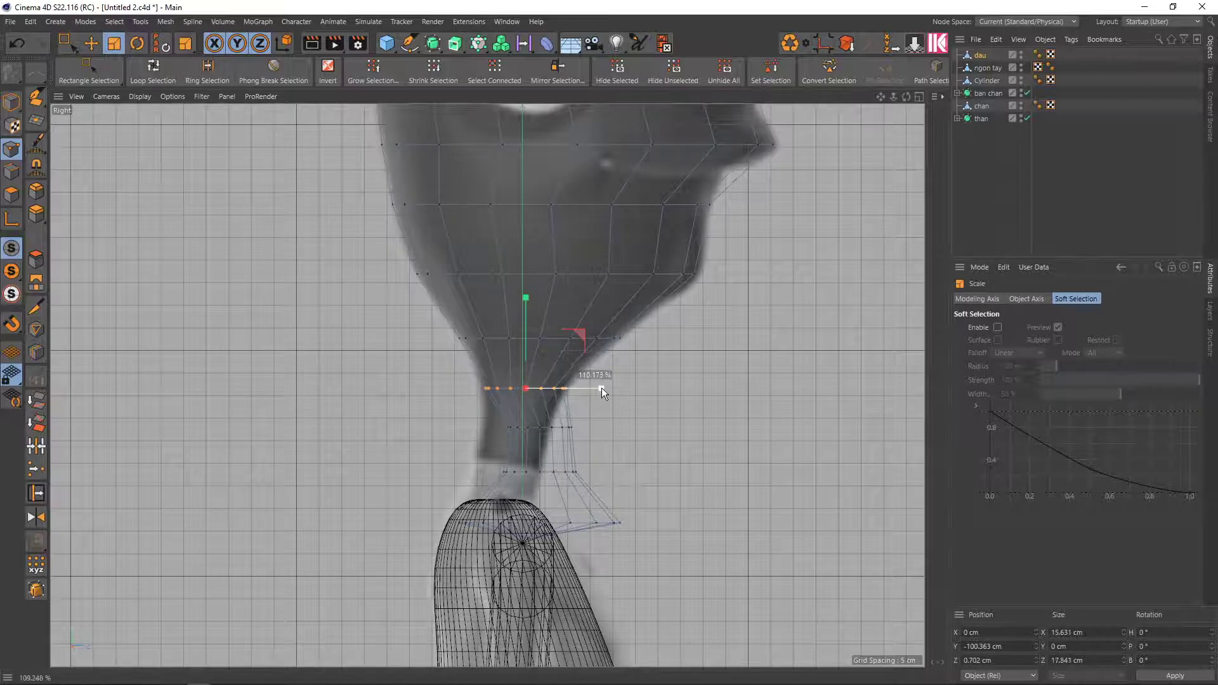
Shift the lower rows of neck points back to follow the side reference's curve
key("0")
mouse_move(468, 406)
left_mouse_down()
mouse_move(603, 436)
mouse_move(585, 424)
left_mouse_up()
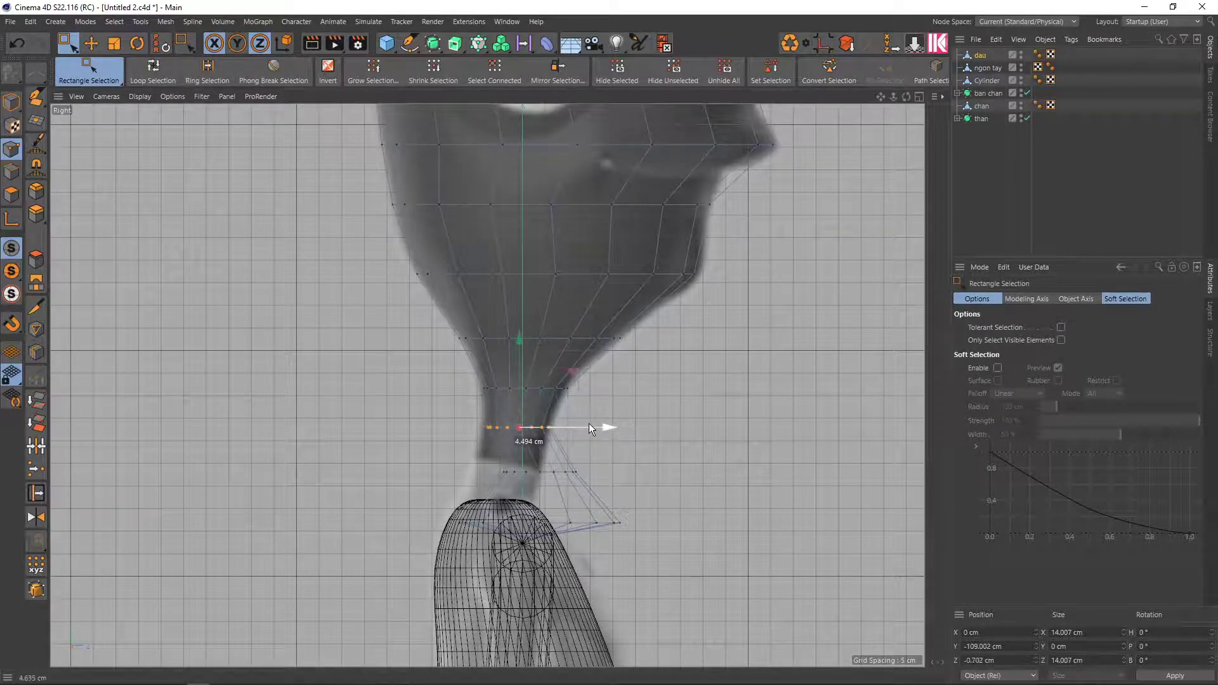
left_click_drag(629, 493, 463, 453)
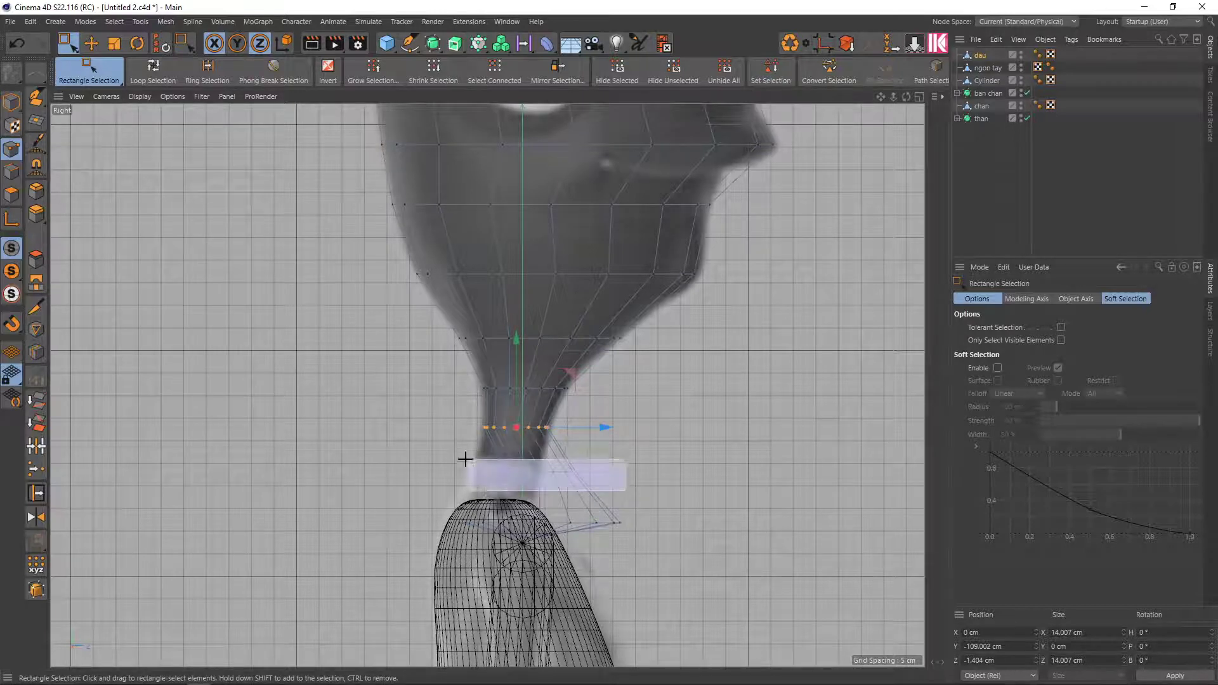
left_click_drag(607, 473, 574, 472)
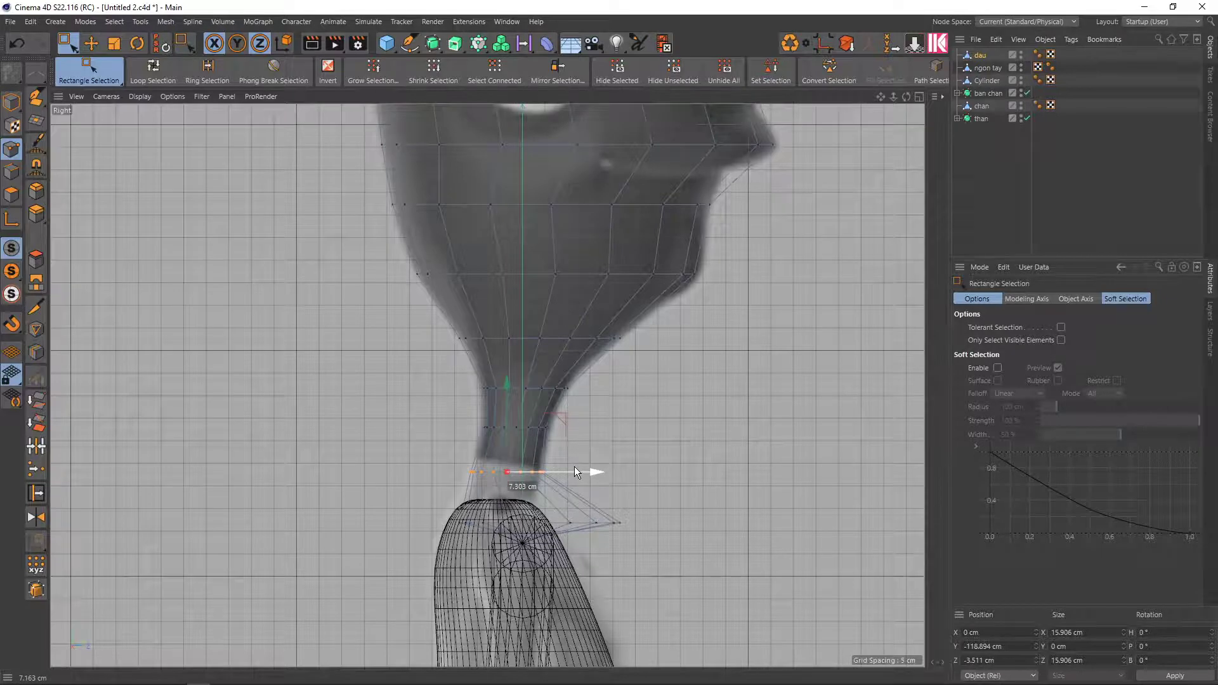
scroll(511, 447, "up", 2)
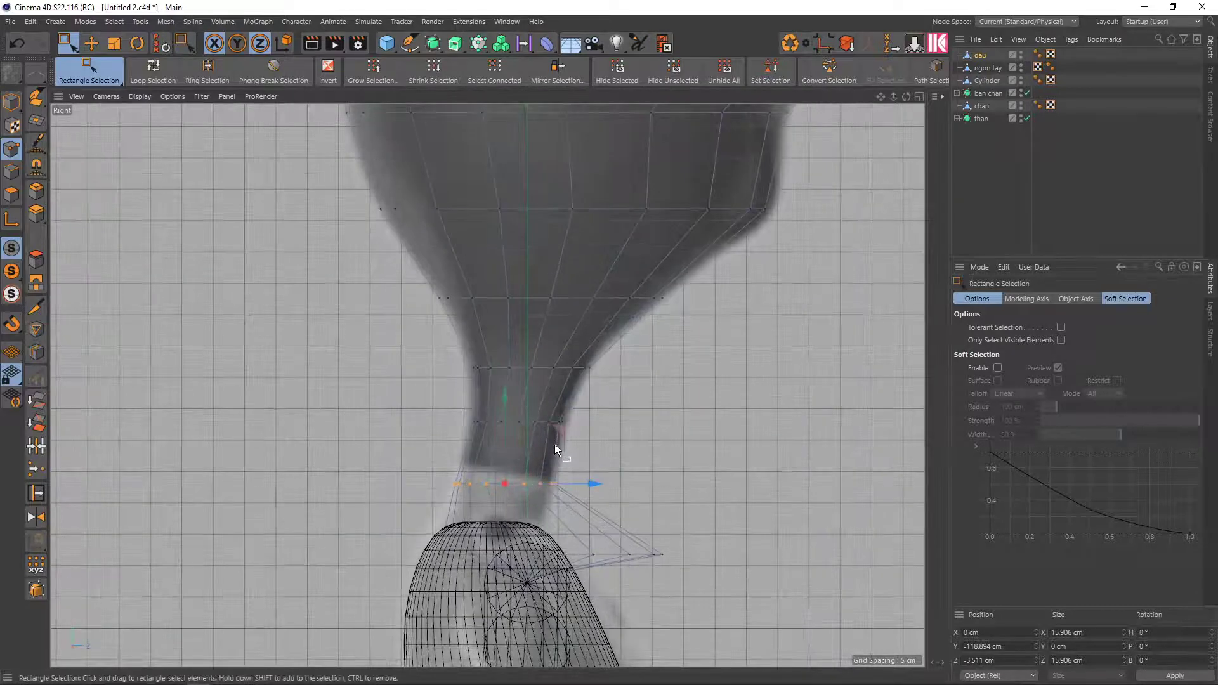
middle_click_drag(580, 454, 587, 394)
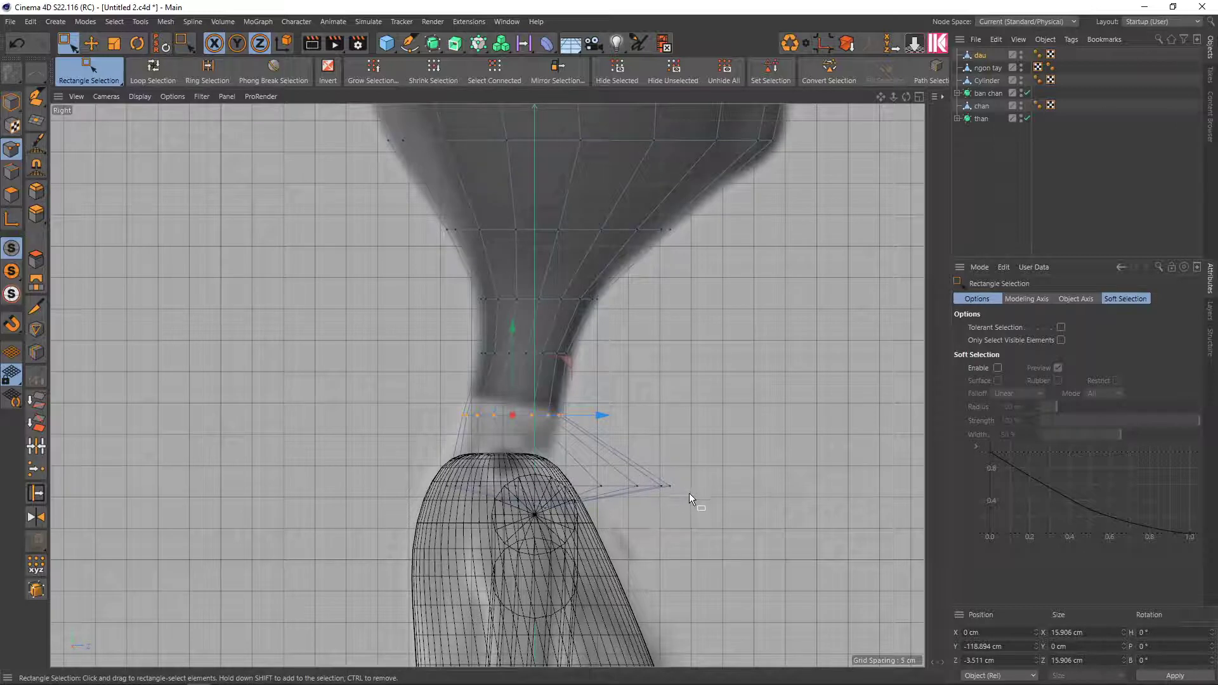
Shrink the bottom neck ring to about half size, shift it back onto the body, and nudge a stray point
left_click_drag(453, 469, 716, 493)
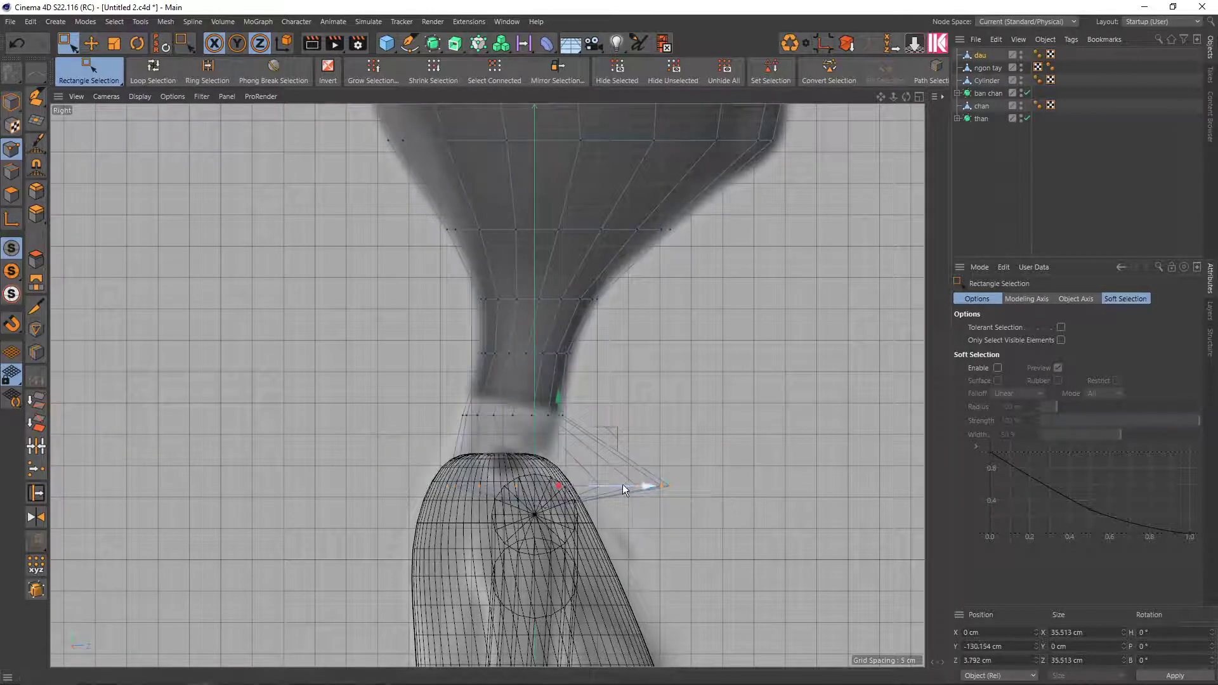
left_click_drag(623, 485, 600, 489)
middle_click(598, 486)
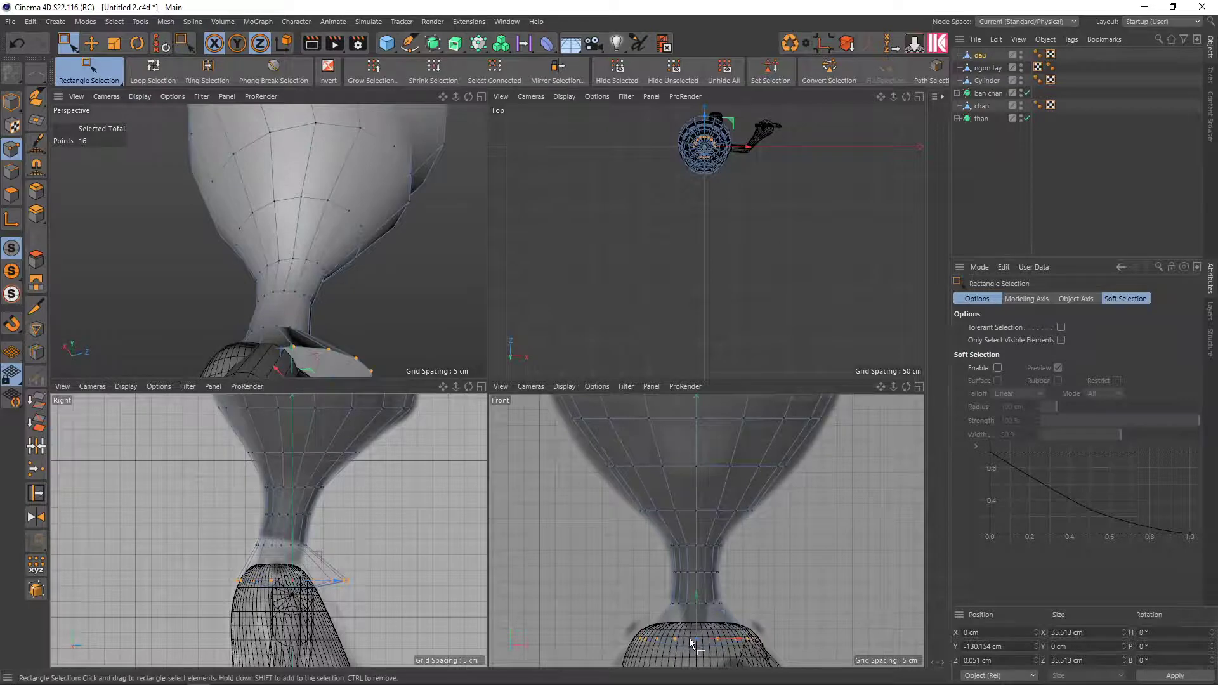
middle_click(287, 574)
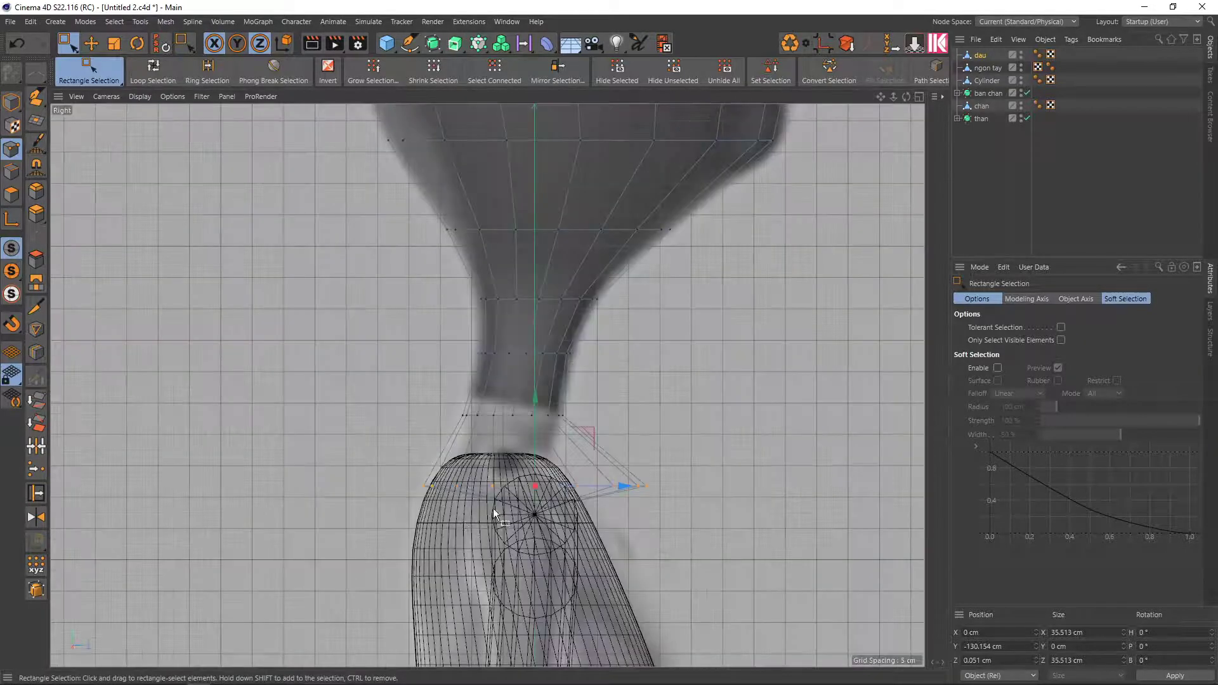
key("t")
left_click_drag(676, 473, 351, 474)
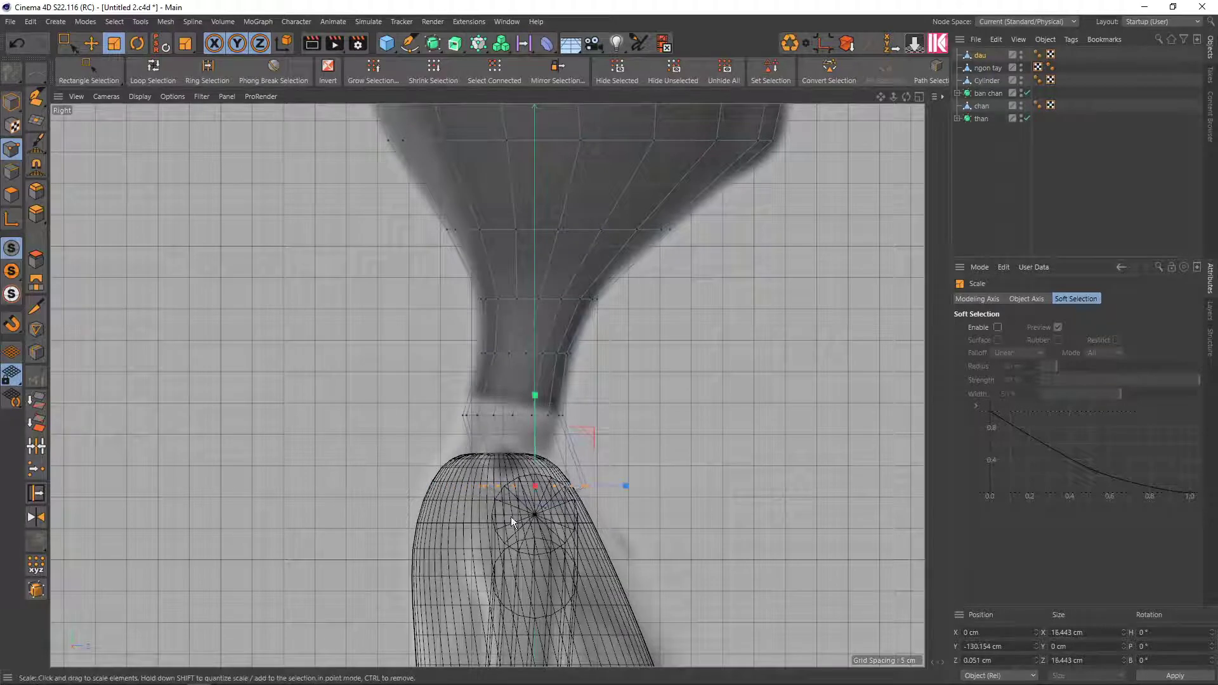
key("e")
left_click_drag(612, 486, 562, 488)
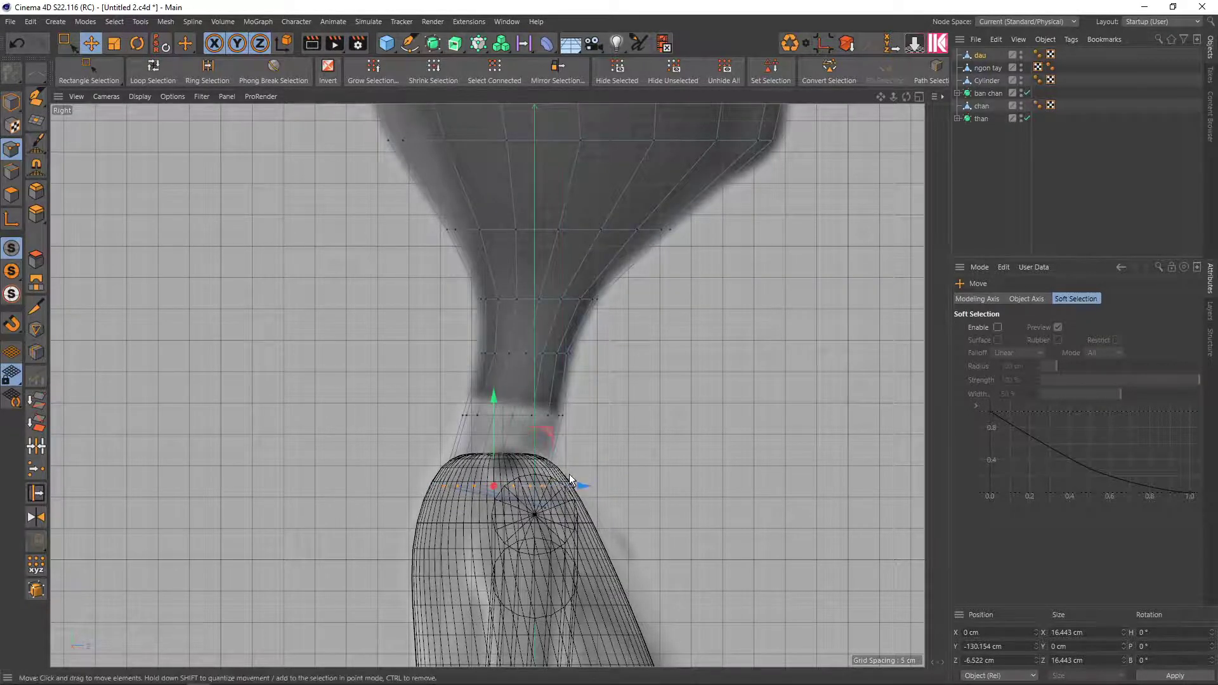
scroll(534, 512, "up", 3)
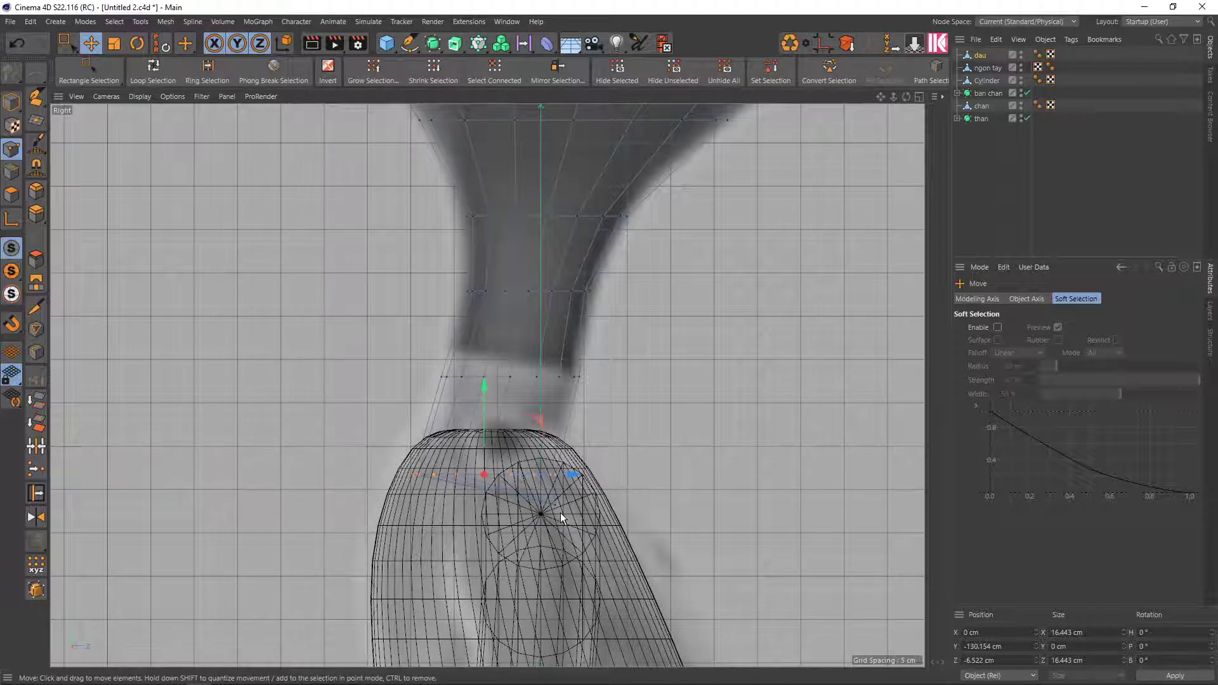
key("9")
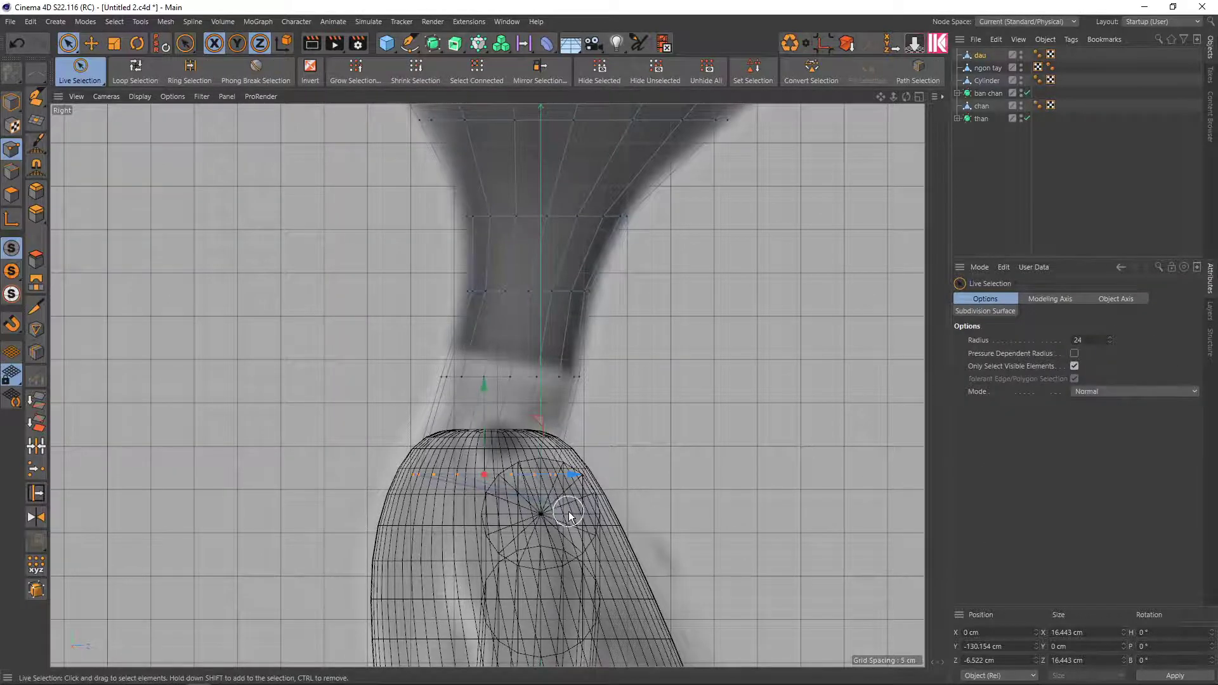
left_click_drag(544, 504, 503, 476)
middle_click(504, 476)
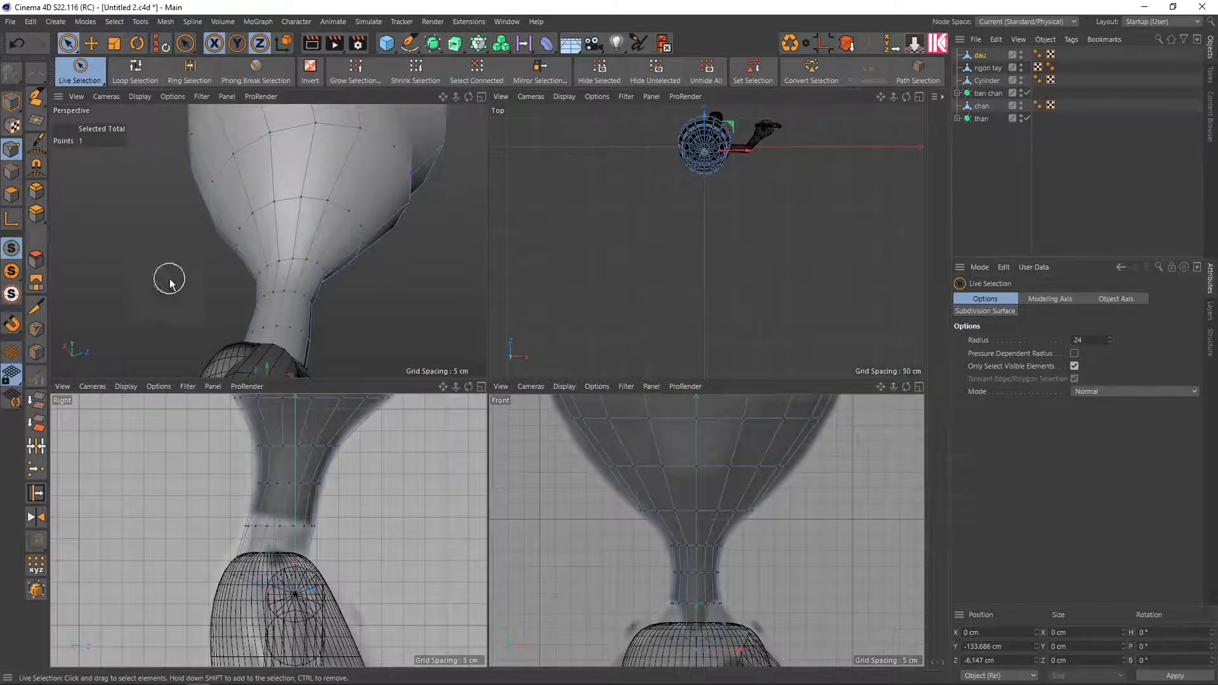
Isolate the head, orbit under the neck, and lift the bottom centre point slightly
left_click_drag(298, 295, 306, 318, "alt")
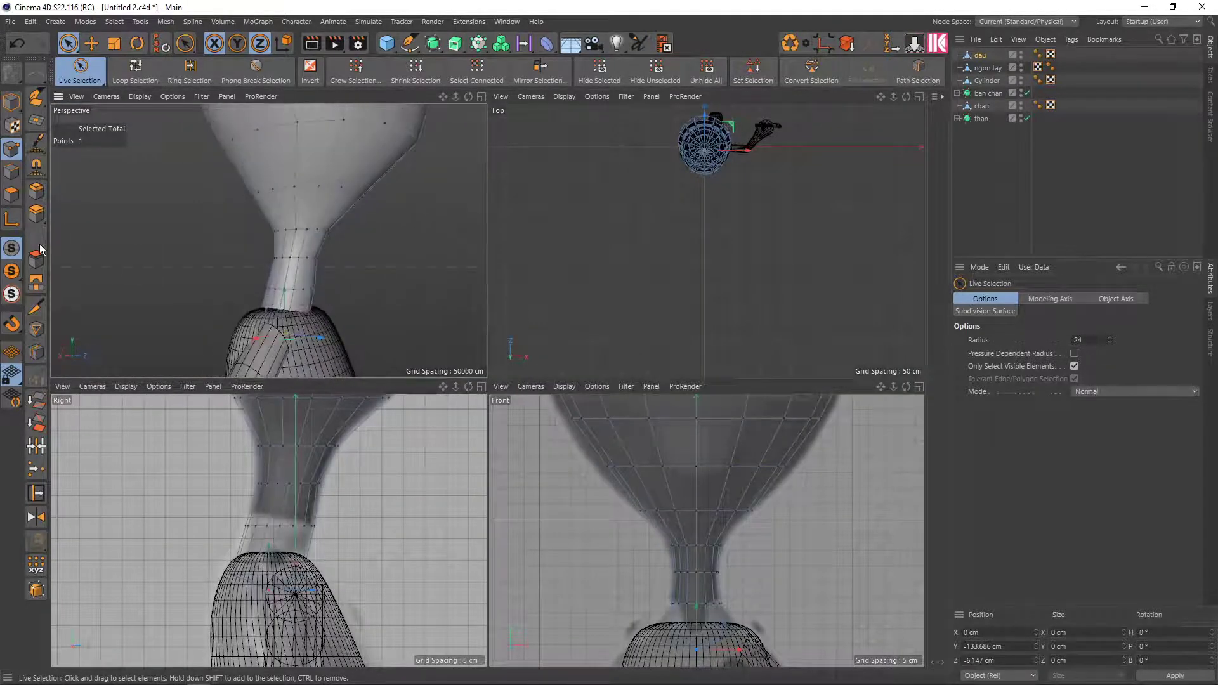
left_click(14, 295)
mouse_move(257, 327)
left_mouse_down("alt")
mouse_move(296, 294)
mouse_move(315, 203)
mouse_move(269, 329)
left_mouse_up("alt")
left_click_drag(279, 279, 279, 265)
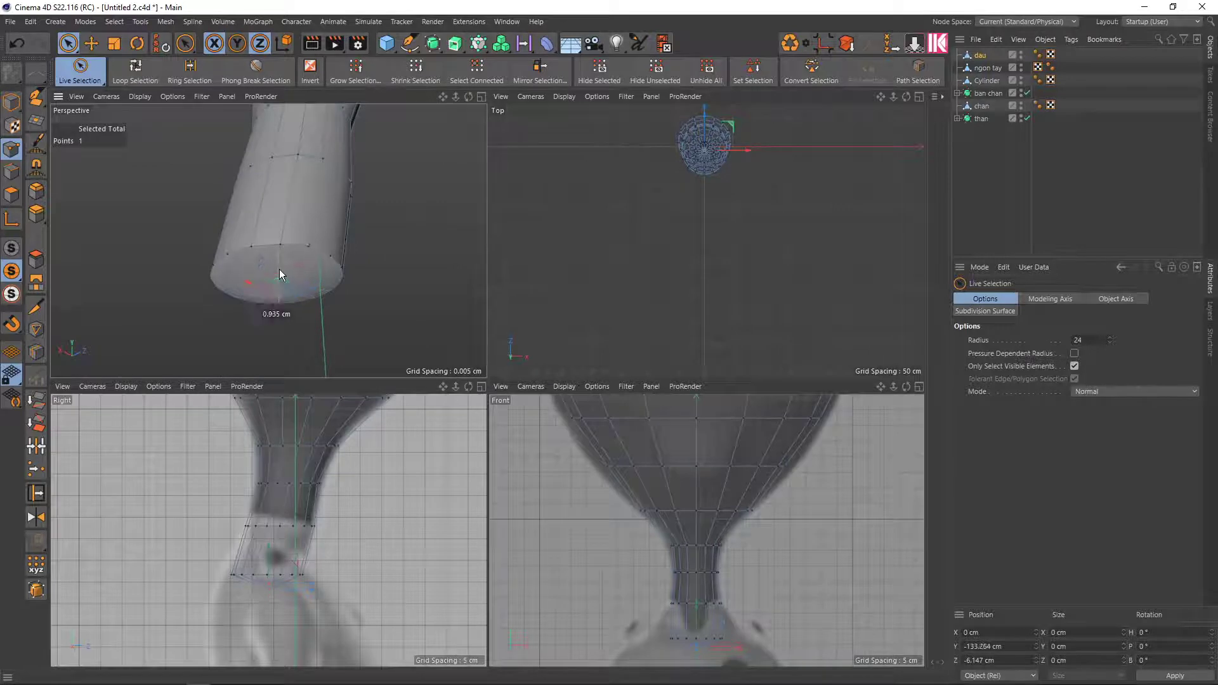
scroll(281, 291, "down", 5)
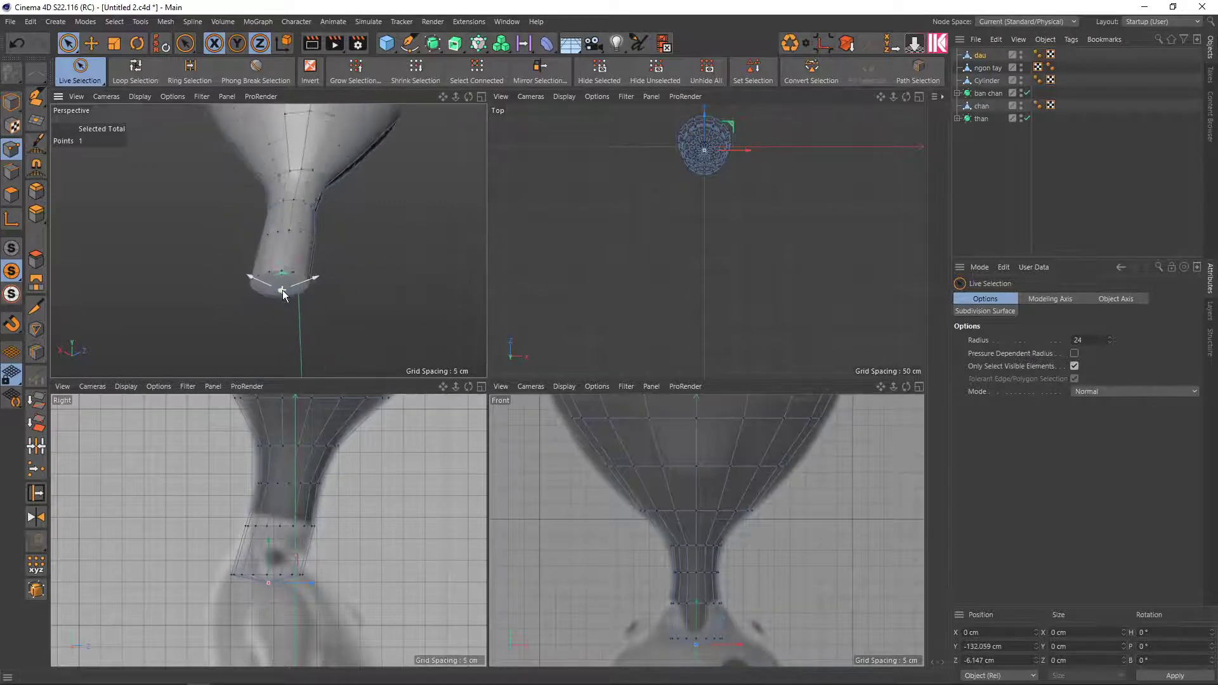
Maximize the perspective view, select all six character objects, and orbit around the whole character
middle_click(312, 286)
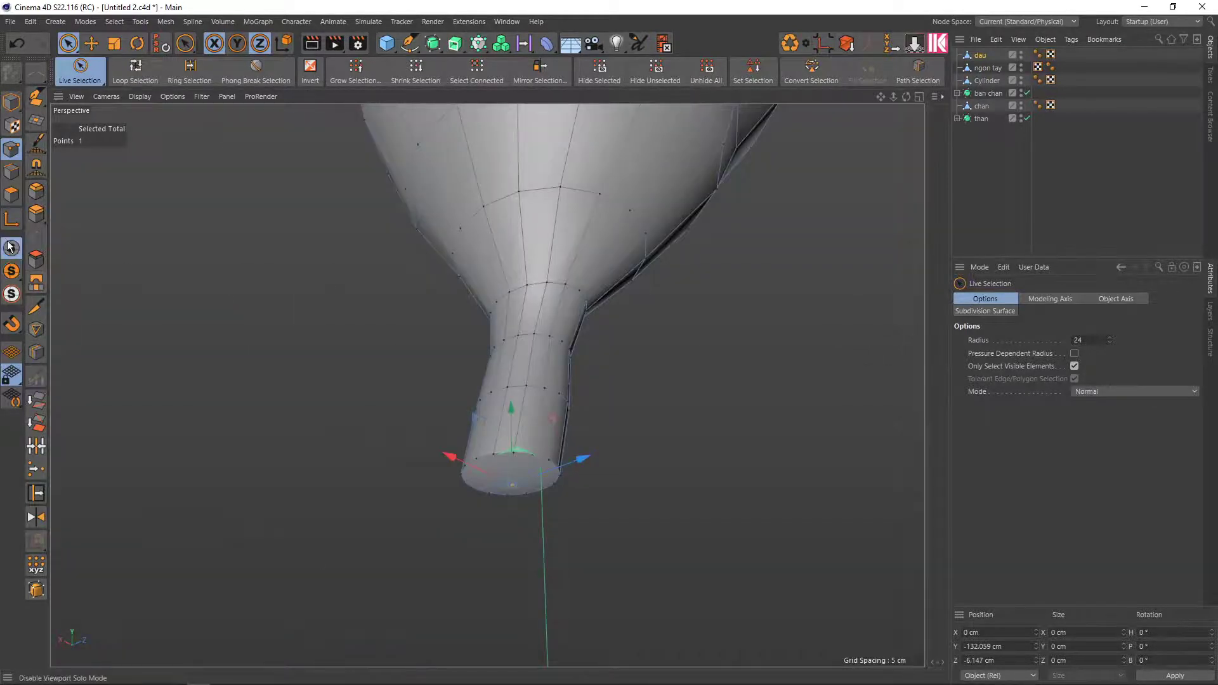
scroll(502, 409, "up", 3)
scroll(502, 409, "down", 1)
scroll(491, 511, "down", 1)
scroll(507, 470, "down", 1)
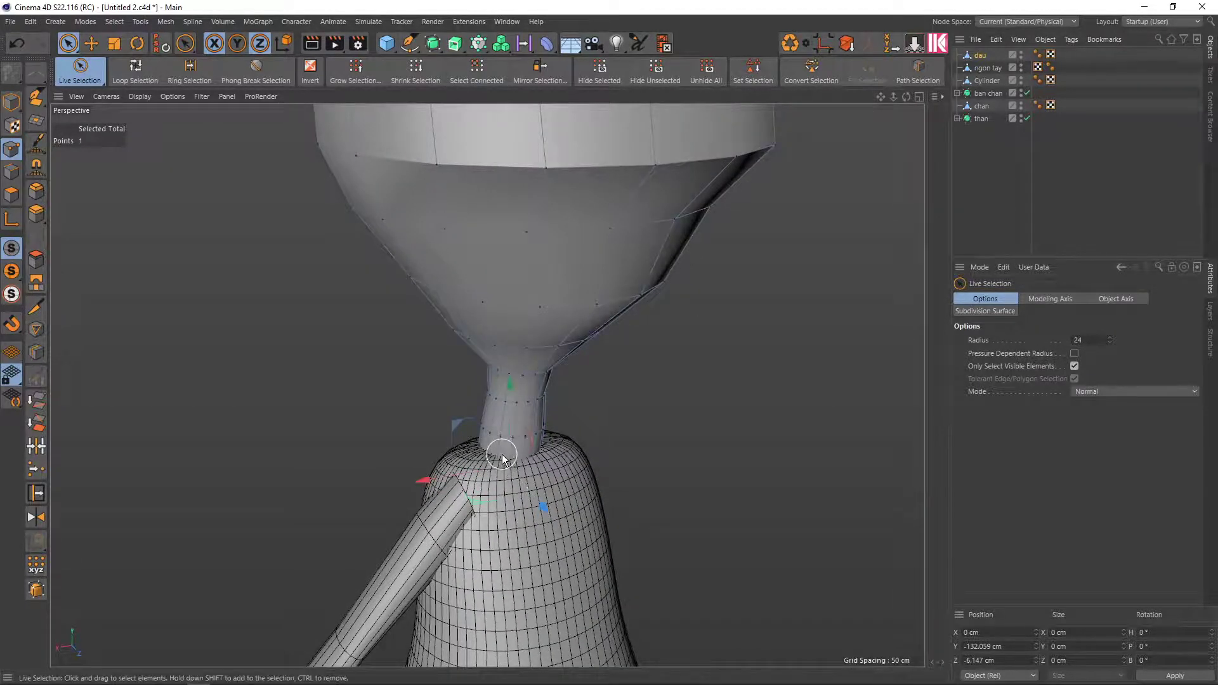
scroll(502, 454, "down", 1)
scroll(517, 422, "up", 1)
scroll(525, 406, "down", 1)
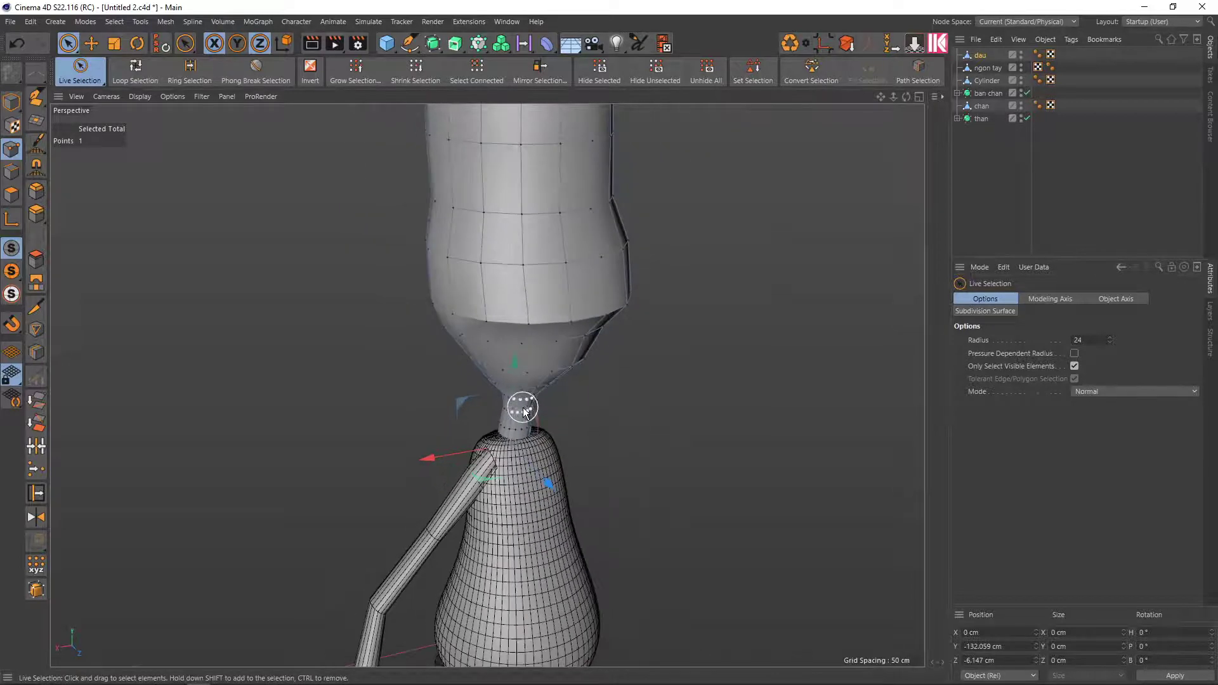
scroll(517, 406, "down", 1)
scroll(524, 398, "down", 1)
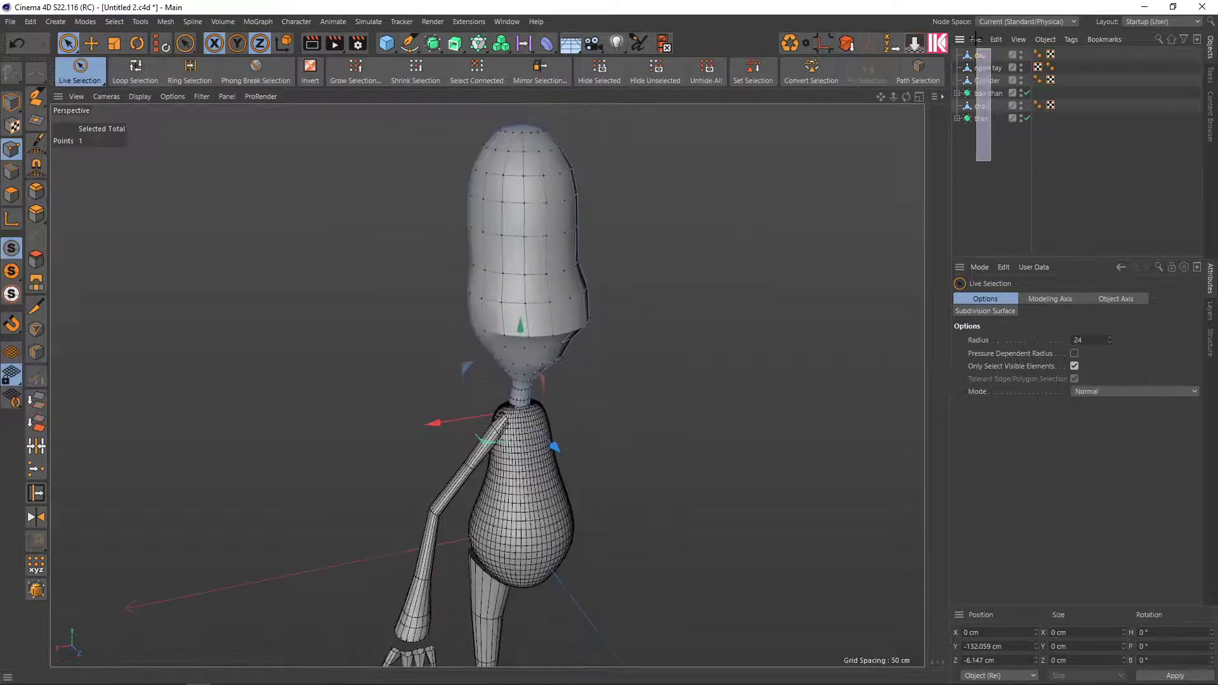
left_click_drag(997, 160, 964, 48)
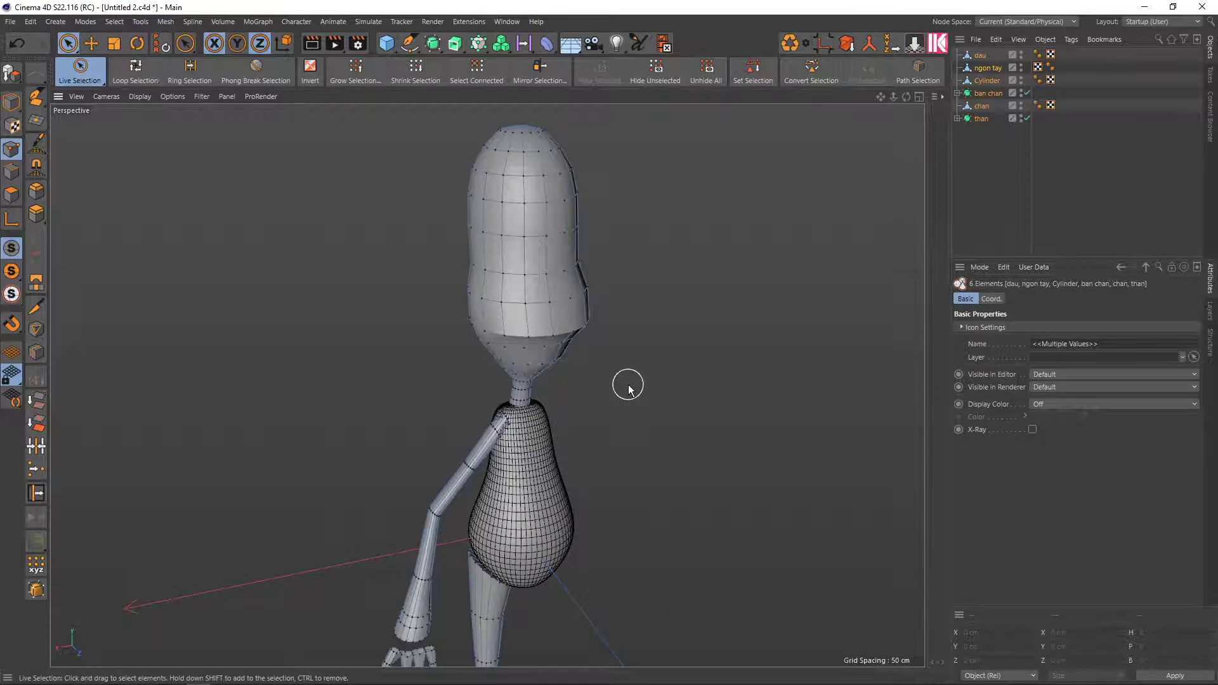
scroll(634, 384, "down", 2)
mouse_move(619, 387)
left_mouse_down("alt")
mouse_move(508, 320)
mouse_move(587, 326)
mouse_move(563, 326)
mouse_move(523, 354)
left_mouse_up("alt")
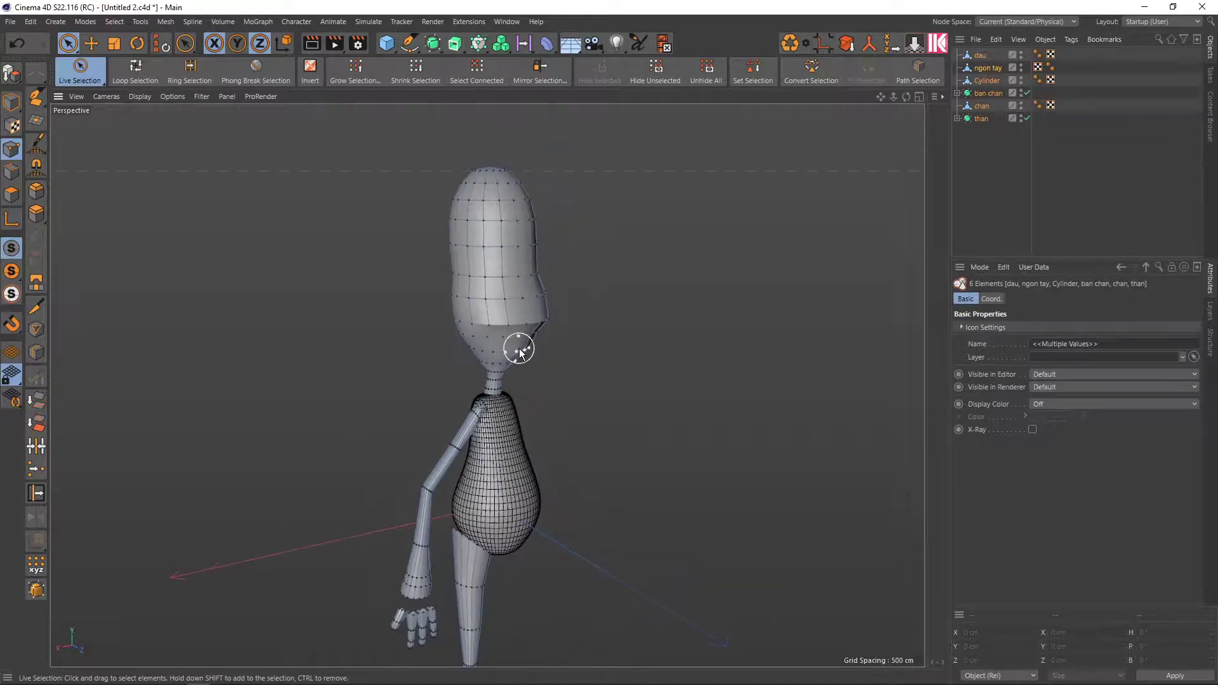
Maximize the side view and zoom to frame the whole figure against the side reference
middle_click(623, 361)
scroll(719, 475, "down", 5)
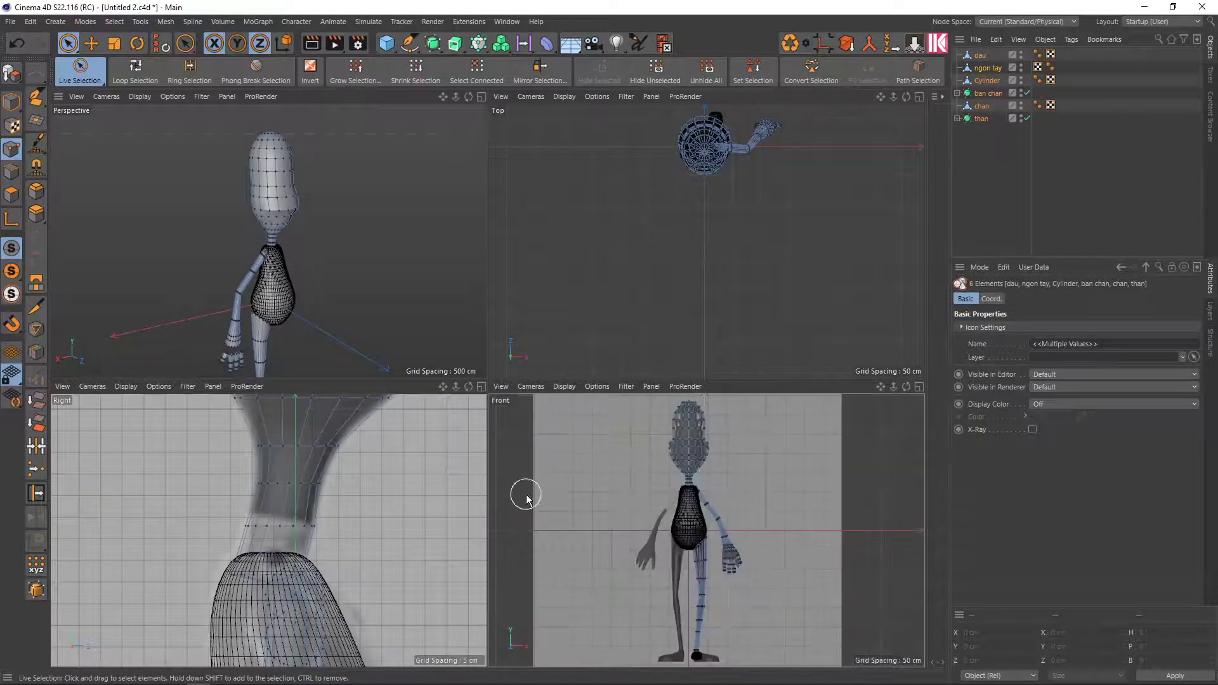
scroll(669, 435, "up", 2)
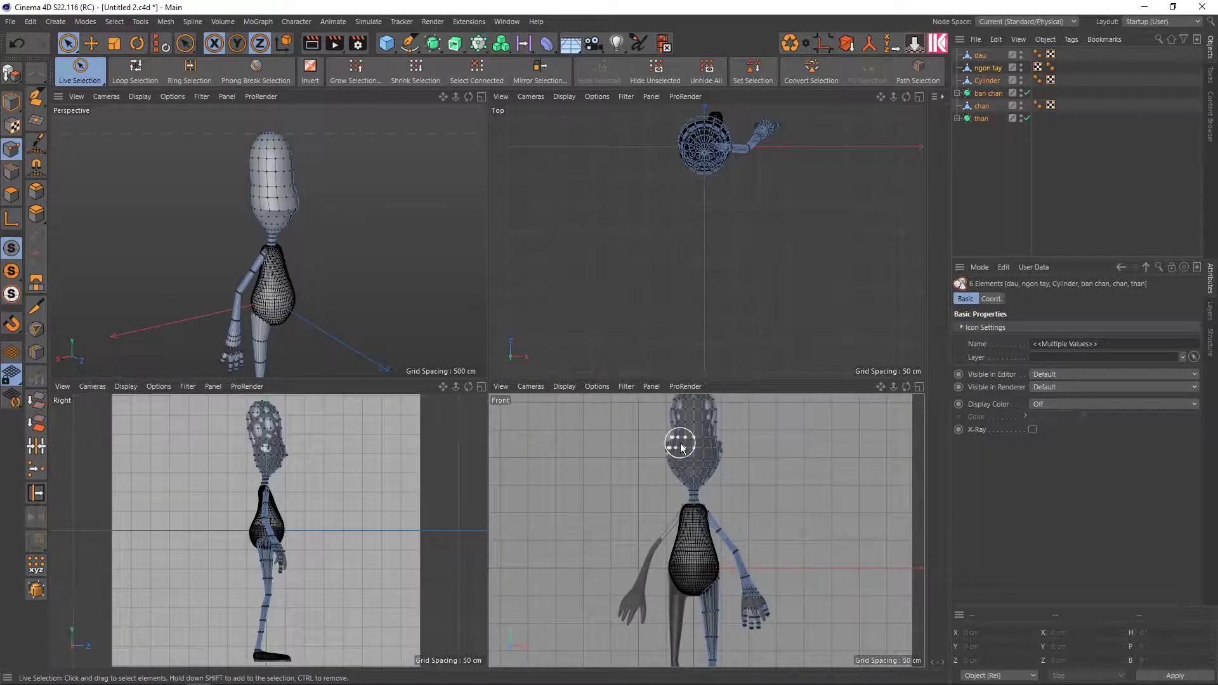
middle_click(274, 454)
scroll(486, 417, "down", 2)
scroll(429, 380, "down", 2)
scroll(429, 379, "up", 3)
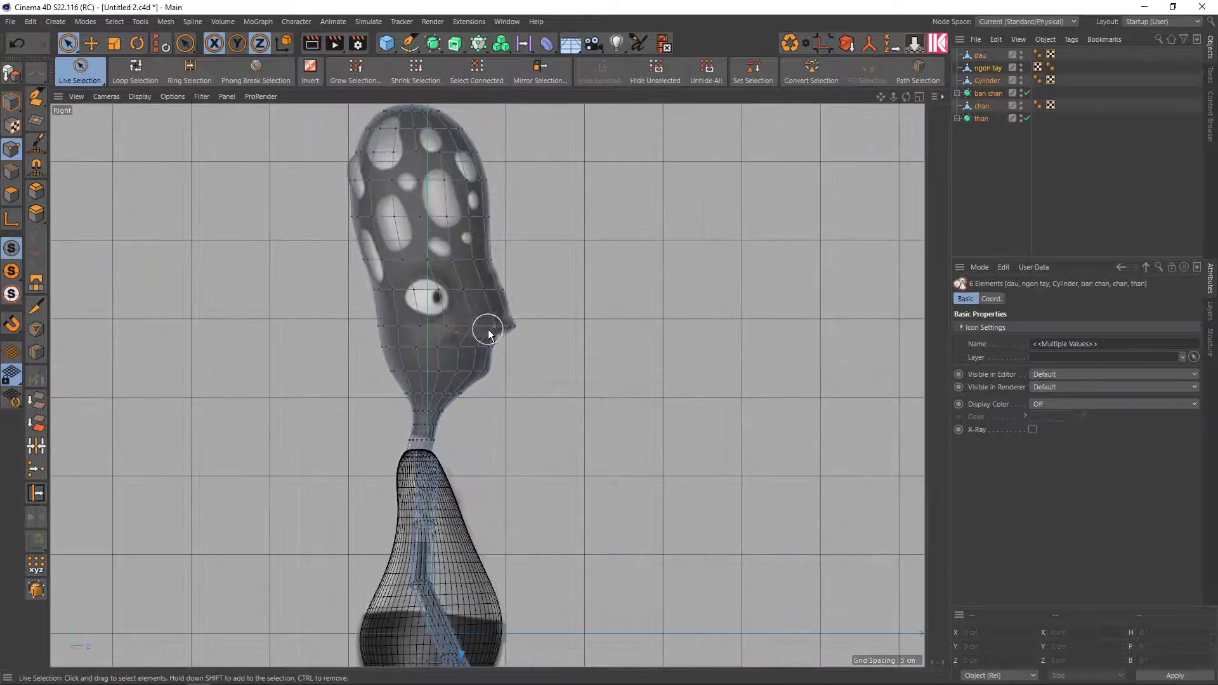
scroll(457, 403, "down", 2)
scroll(457, 403, "down", 3)
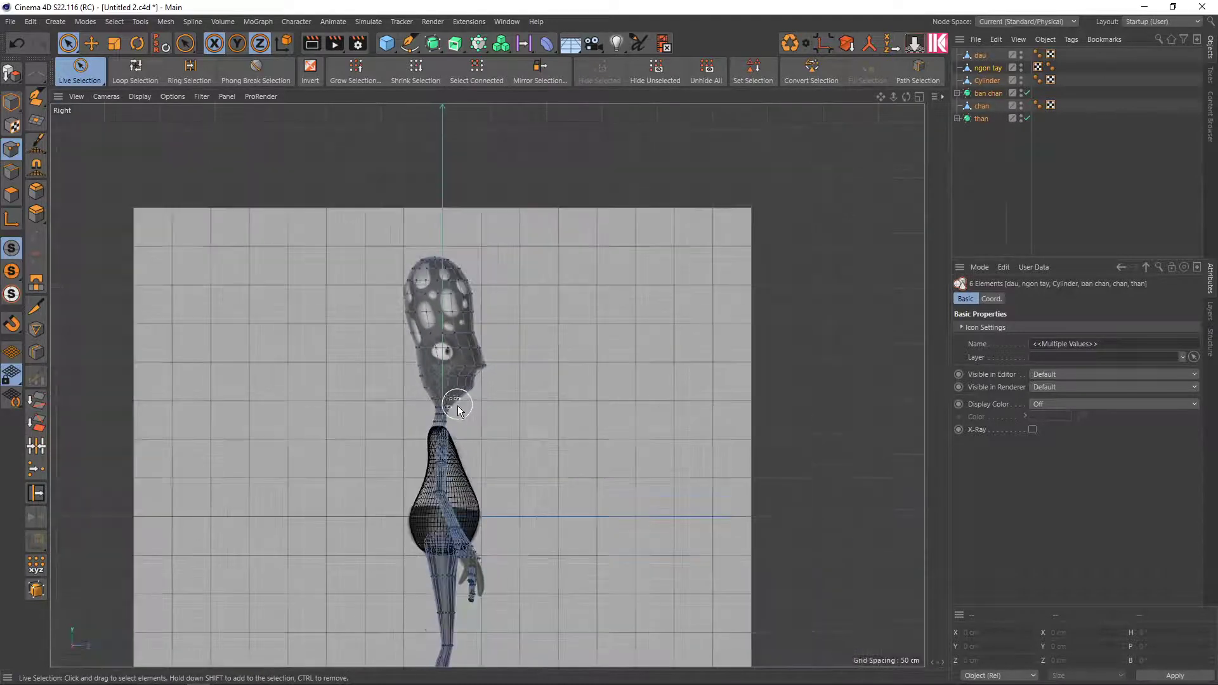
key("v")
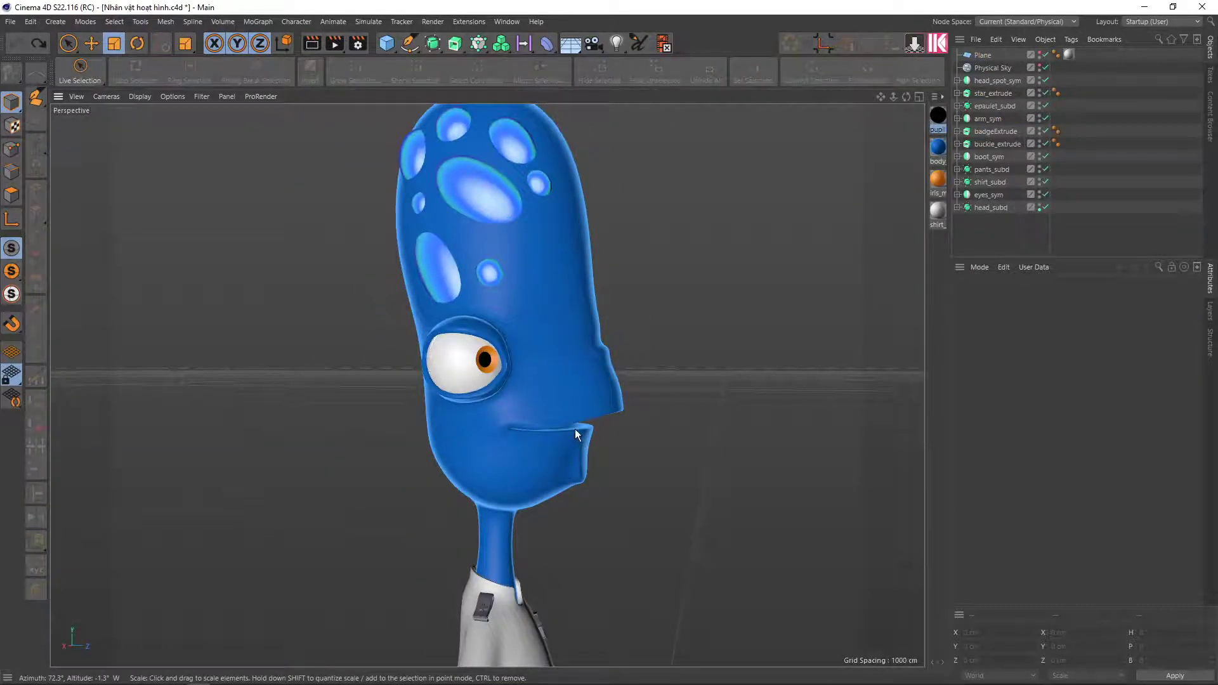
middle_click_drag(575, 429, 562, 336, "alt")
middle_click_drag(553, 407, 524, 314, "alt")
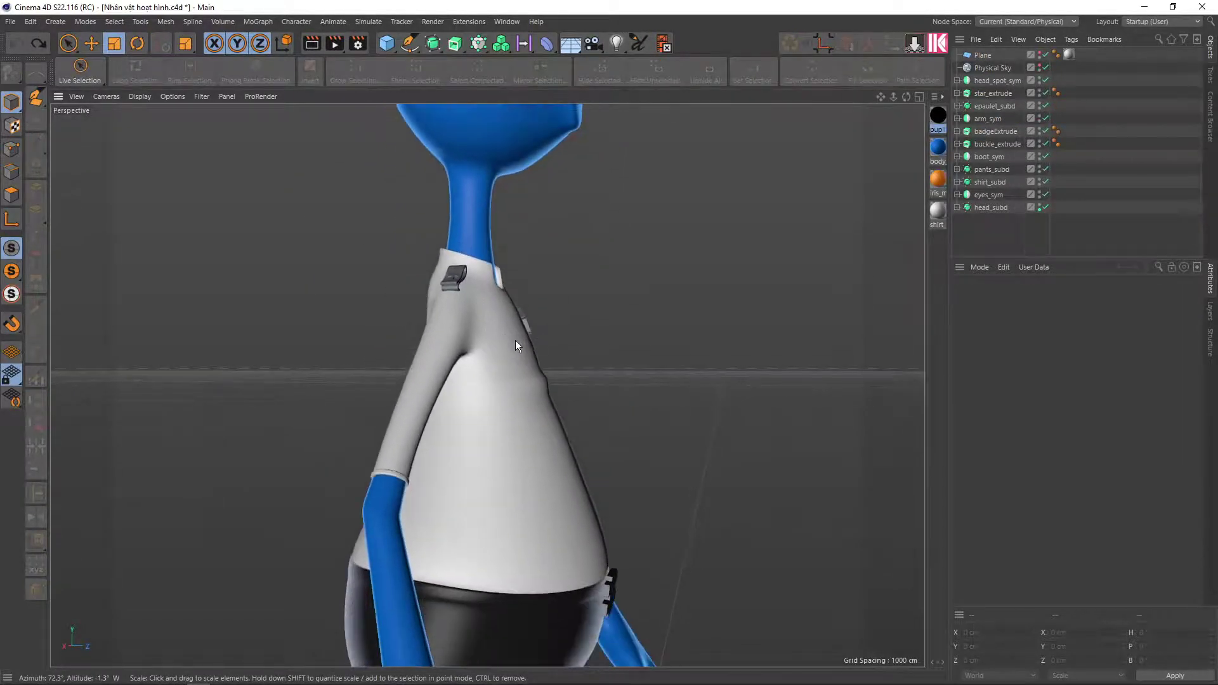
scroll(523, 429, "down", 2)
middle_click_drag(570, 398, 571, 265, "alt")
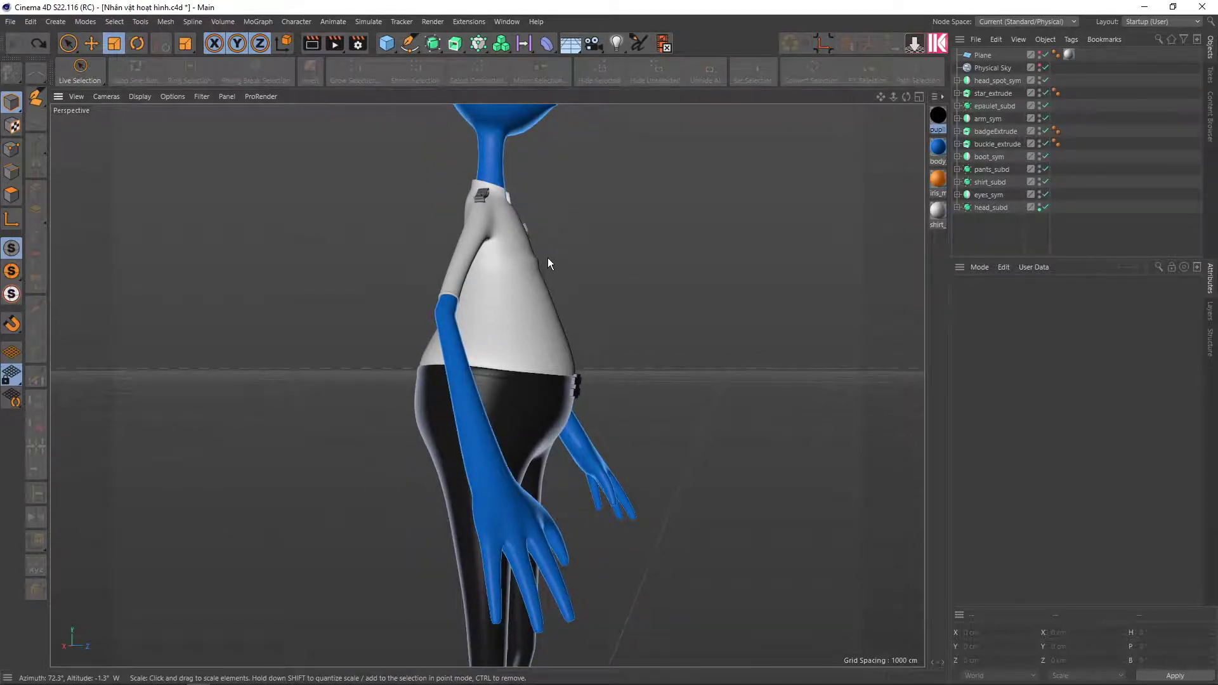
left_click_drag(547, 257, 554, 283, "alt")
middle_click_drag(554, 283, 545, 500, "alt")
left_click_drag(524, 414, 495, 406, "alt")
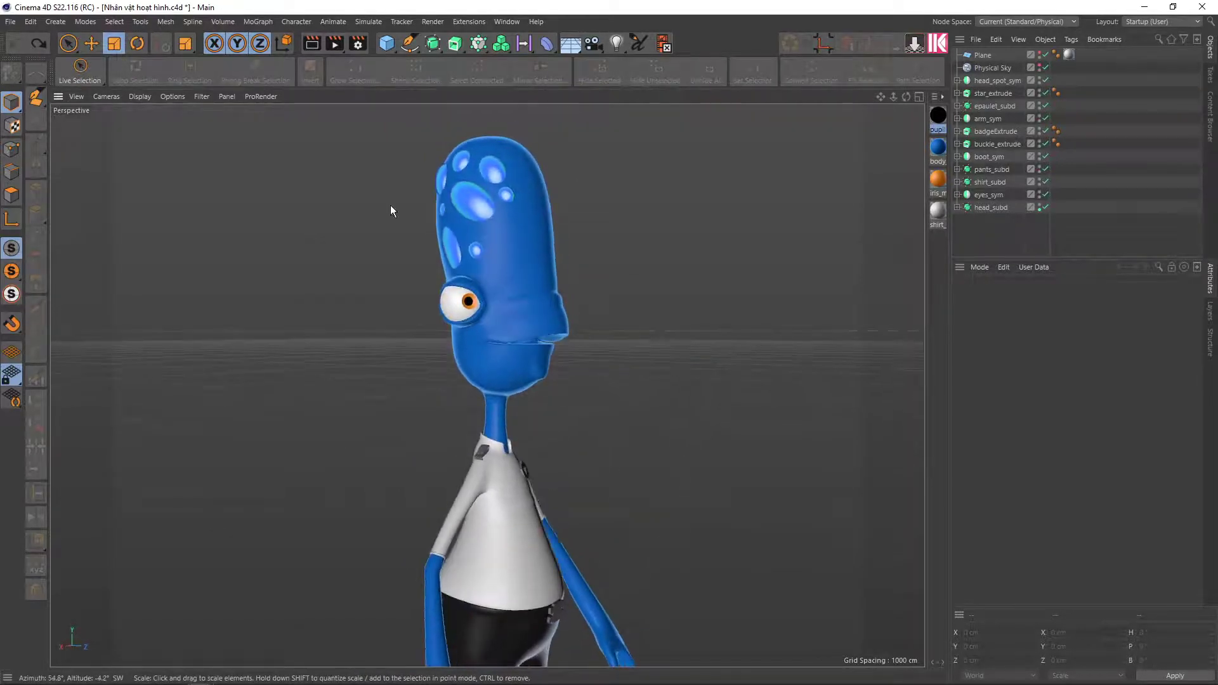
left_click(437, 45)
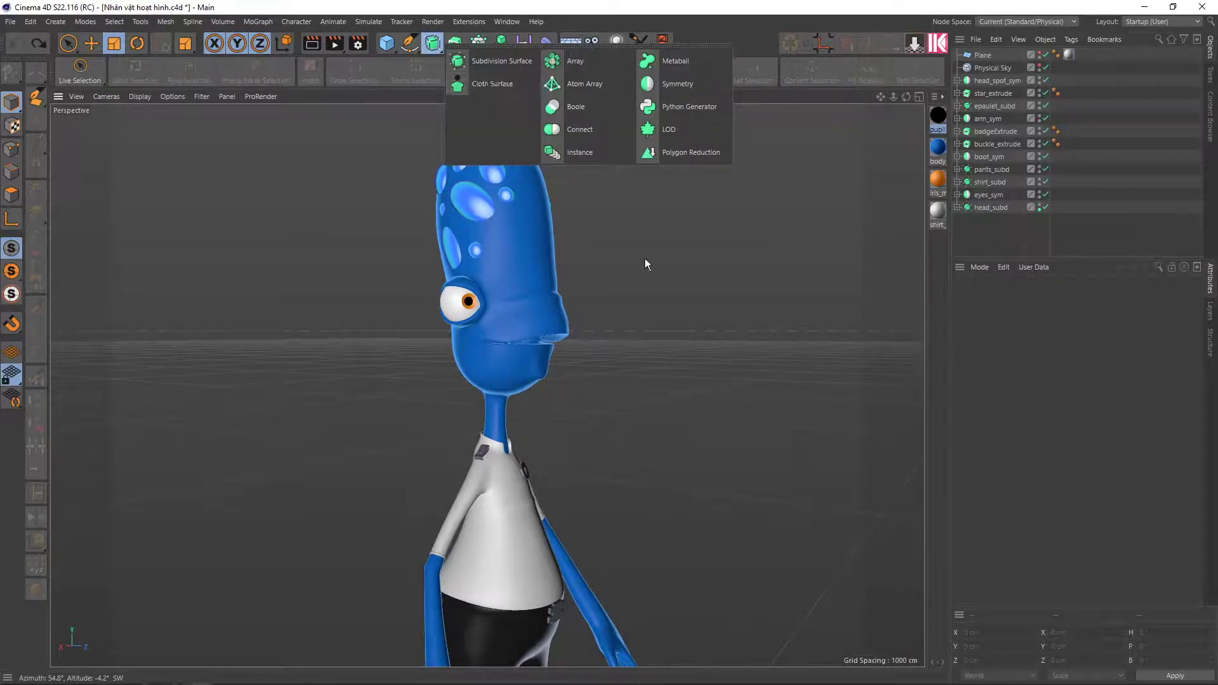
right_click_drag(505, 283, 553, 326, "alt")
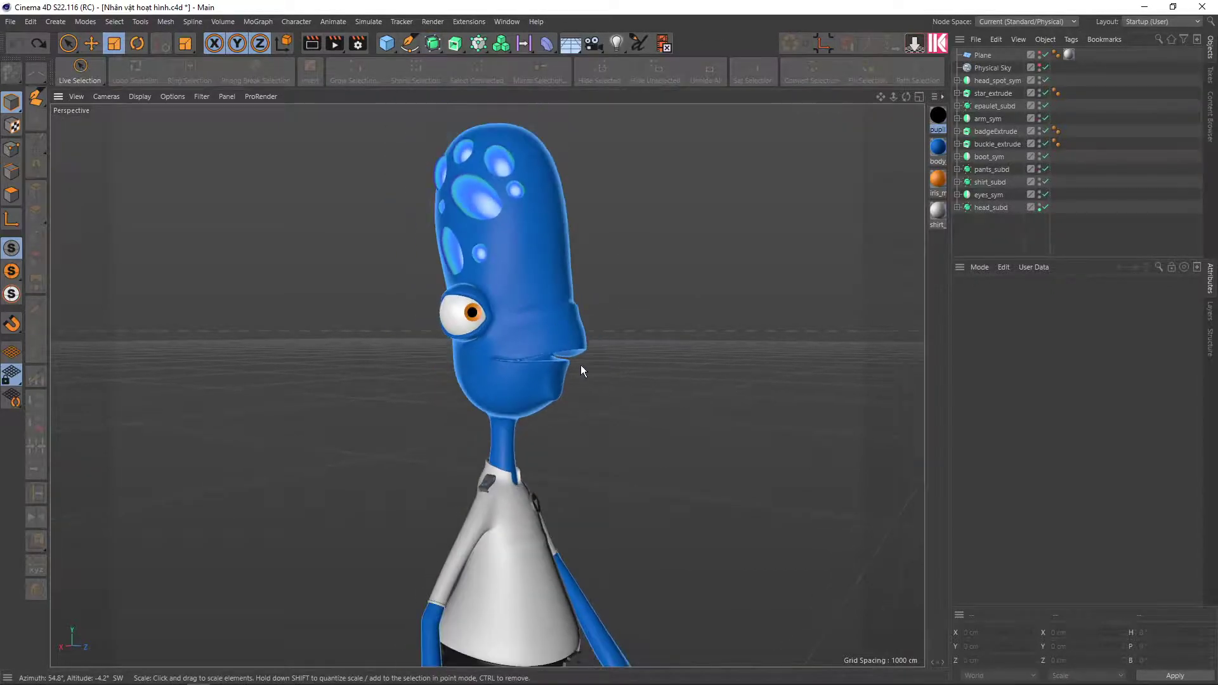
right_click_drag(580, 370, 548, 318, "alt")
middle_click(561, 364)
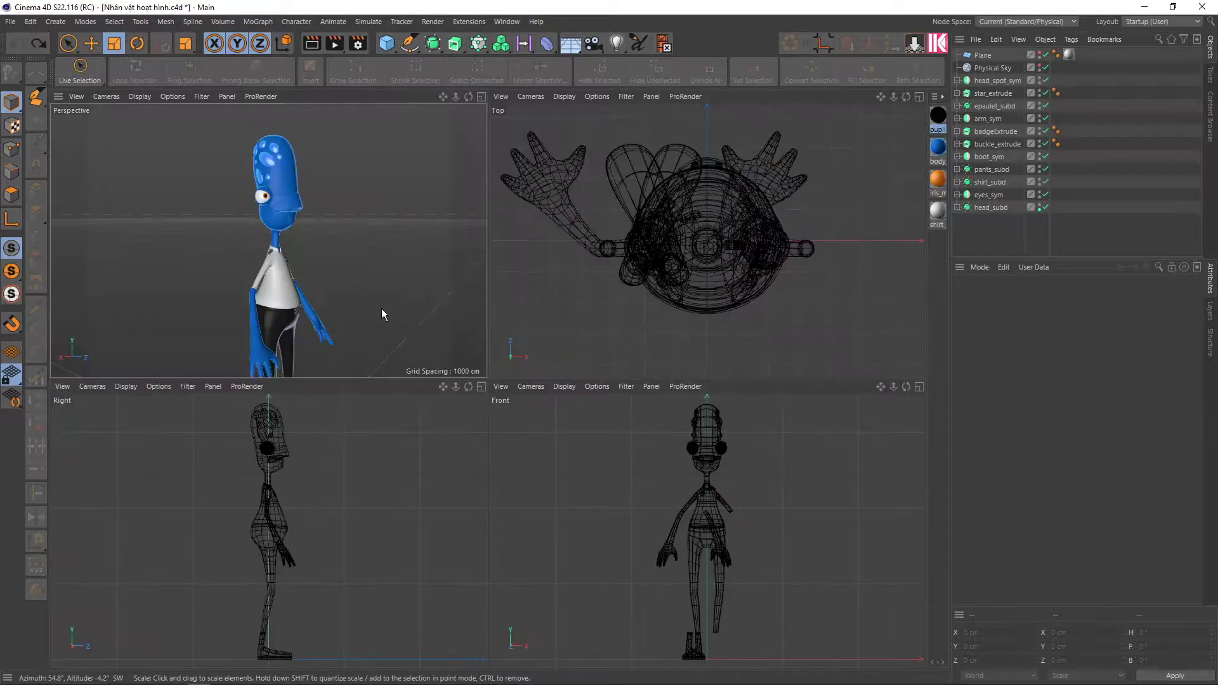
key("v")
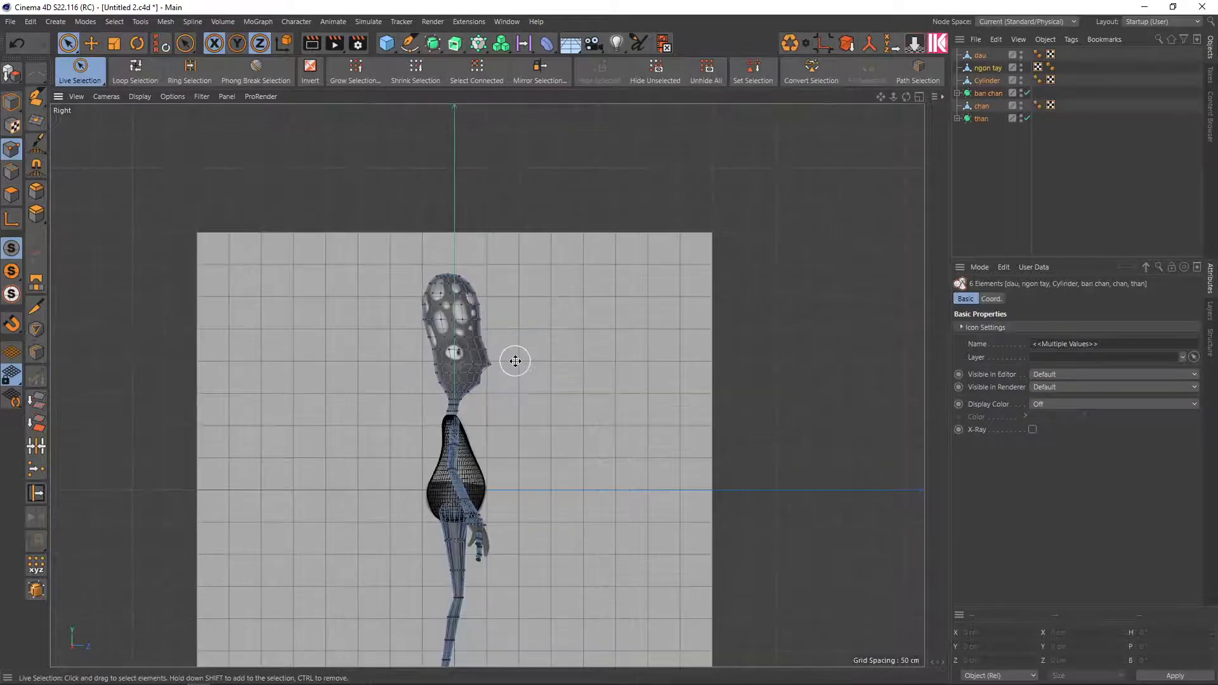
middle_click(516, 361)
middle_click(342, 299)
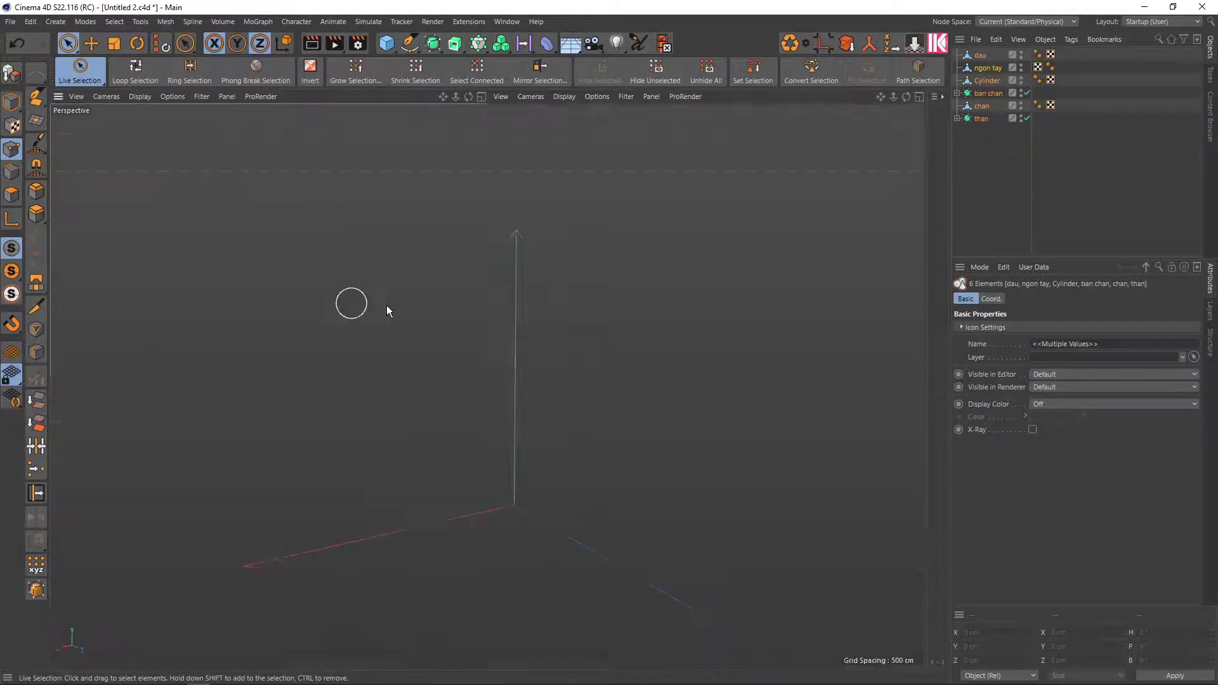
mouse_move(558, 398)
left_mouse_down("alt")
mouse_move(421, 301)
mouse_move(537, 321)
mouse_move(536, 332)
mouse_move(478, 342)
mouse_move(457, 384)
mouse_move(566, 340)
mouse_move(541, 304)
mouse_move(555, 342)
left_mouse_up("alt")
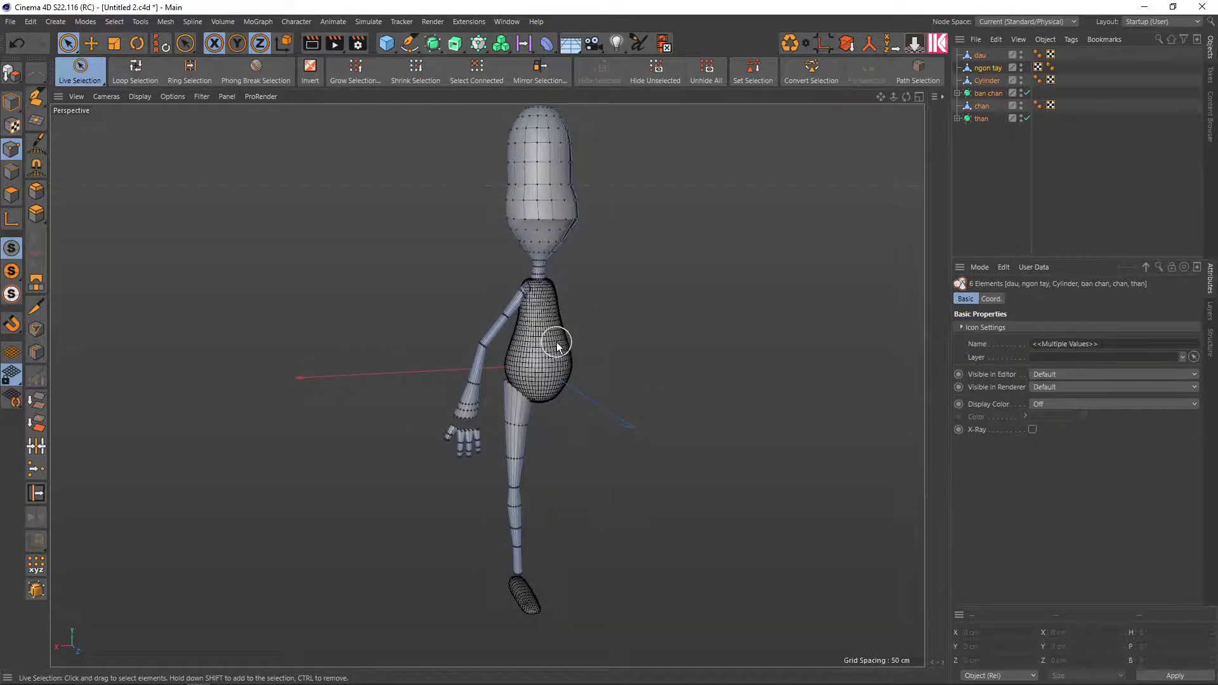
middle_click_drag(557, 346, 521, 376, "alt")
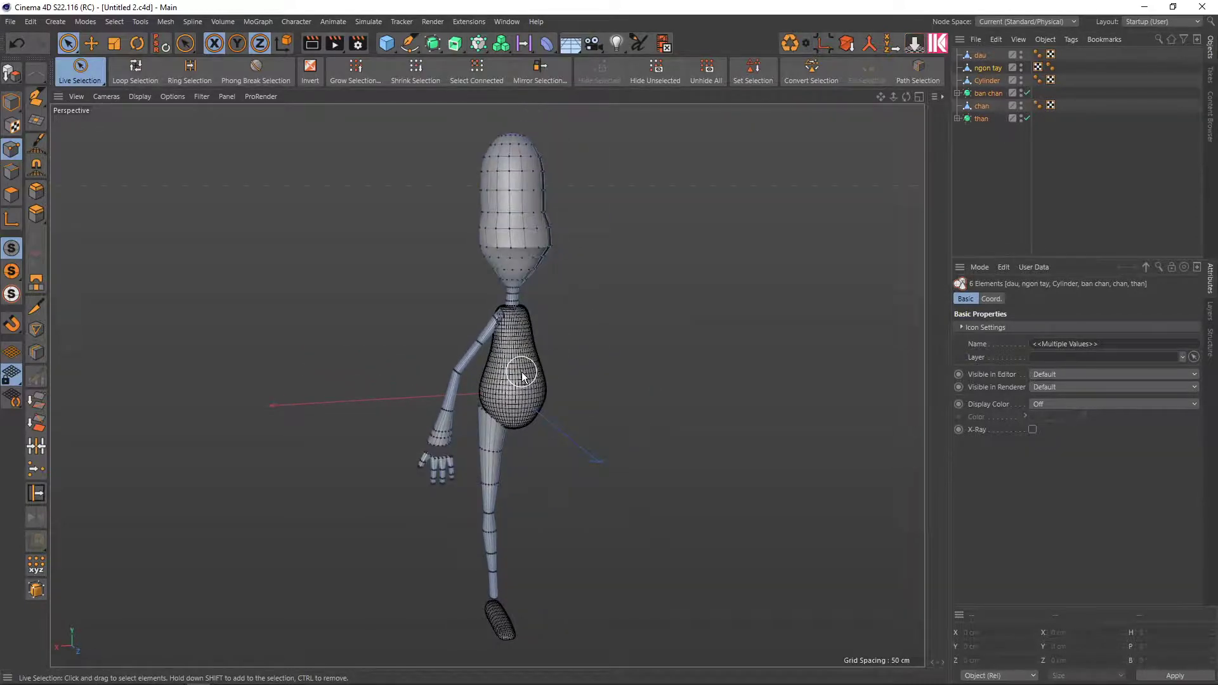
scroll(522, 376, "up", 1)
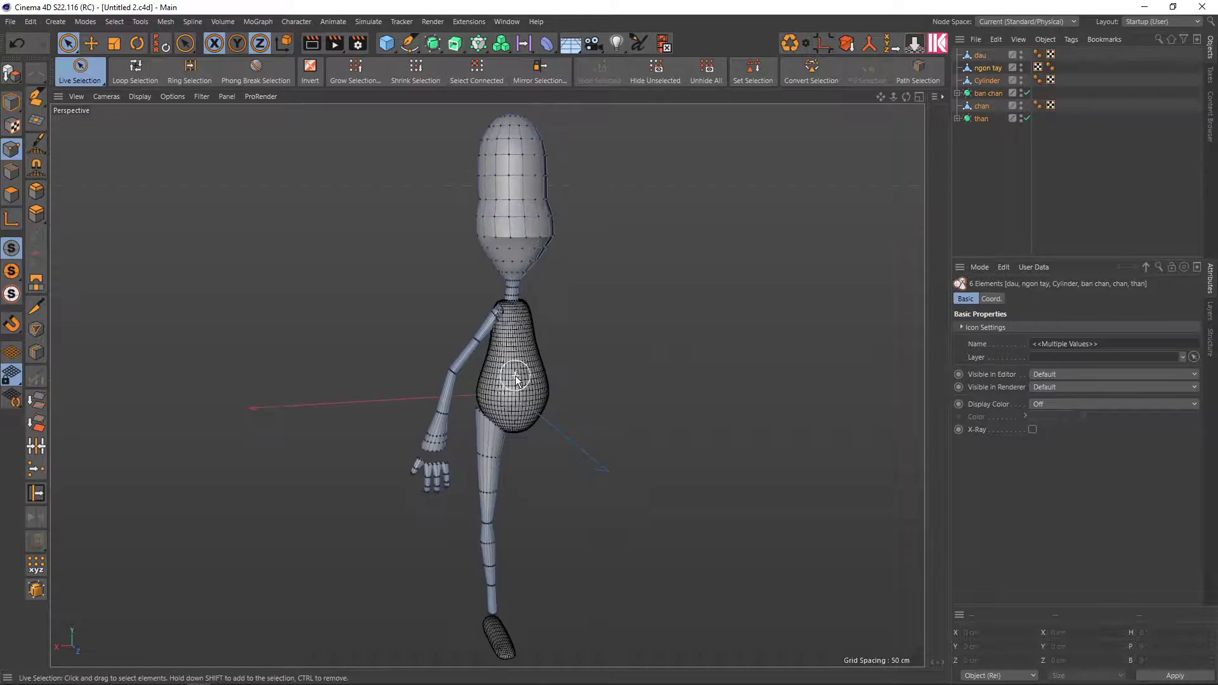
scroll(515, 375, "up", 1)
mouse_move(512, 375)
left_mouse_down("alt")
mouse_move(526, 355)
mouse_move(503, 429)
mouse_move(499, 363)
left_mouse_up("alt")
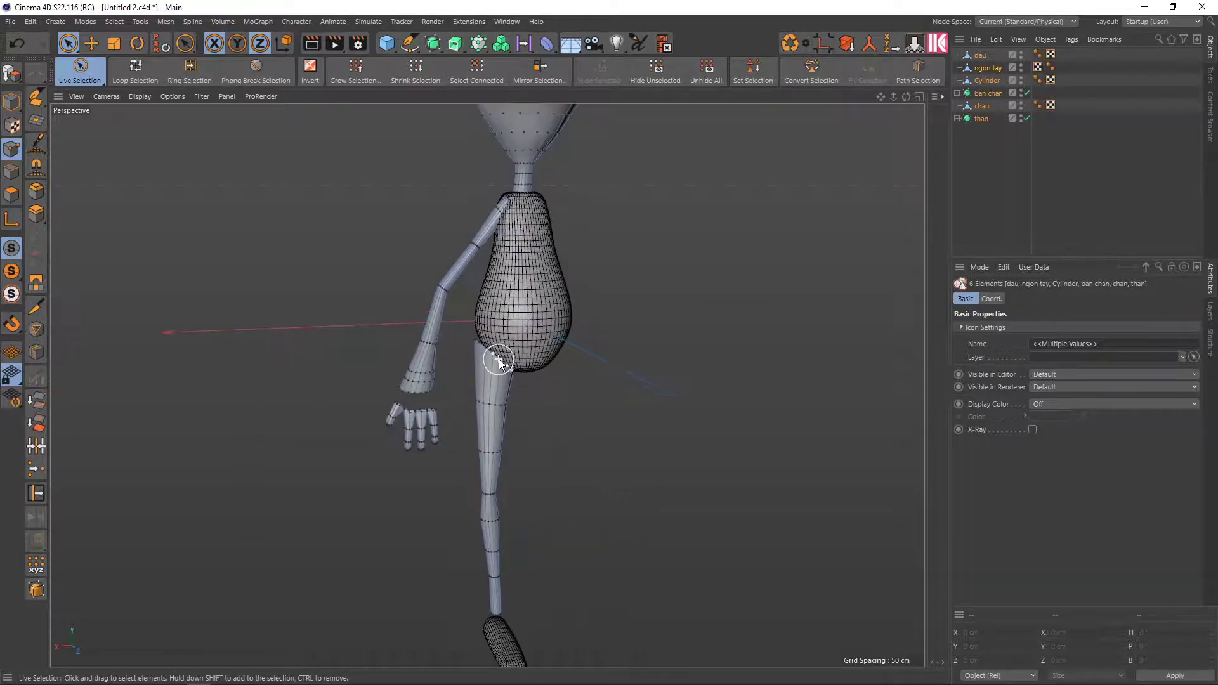
scroll(497, 516, "up", 2)
scroll(473, 501, "up", 2)
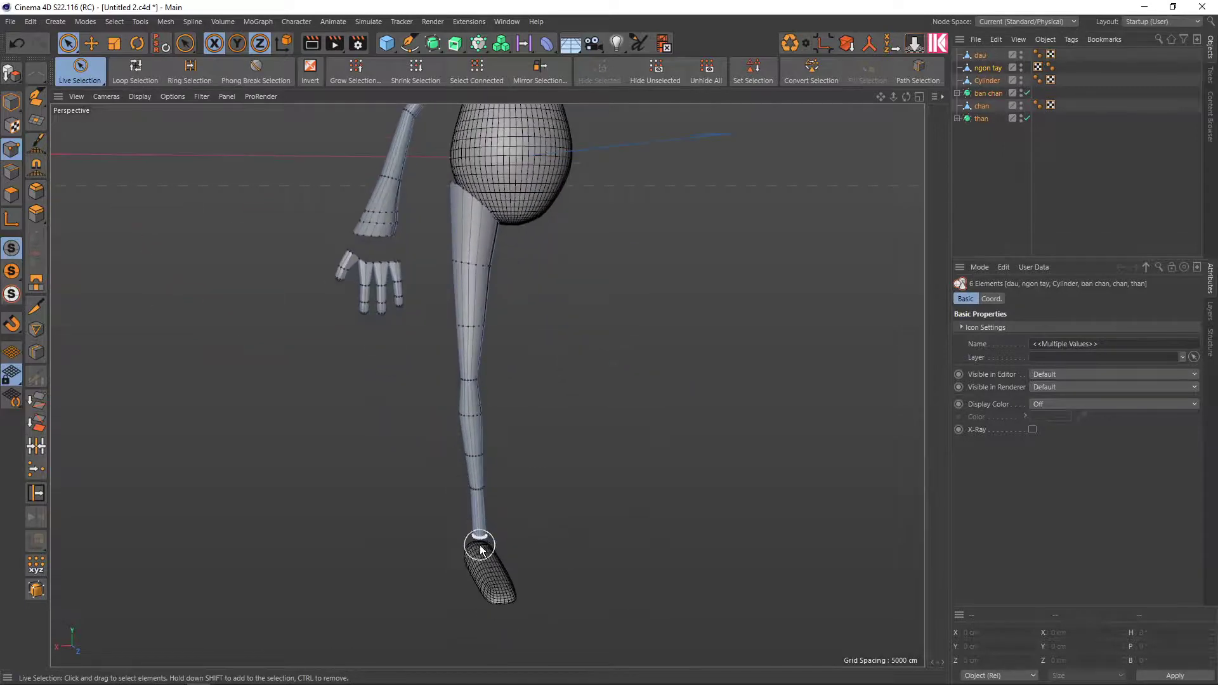
scroll(480, 544, "up", 2)
scroll(474, 433, "down", 3)
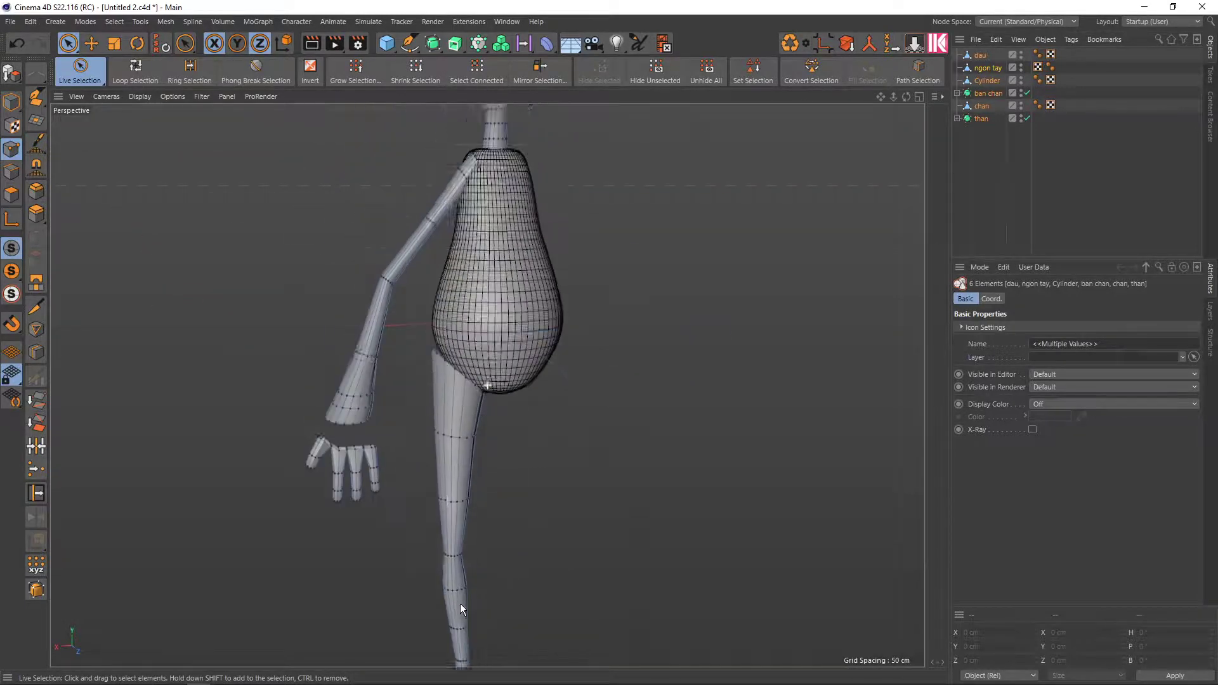
scroll(450, 403, "up", 1)
scroll(476, 427, "up", 1)
scroll(380, 533, "up", 1)
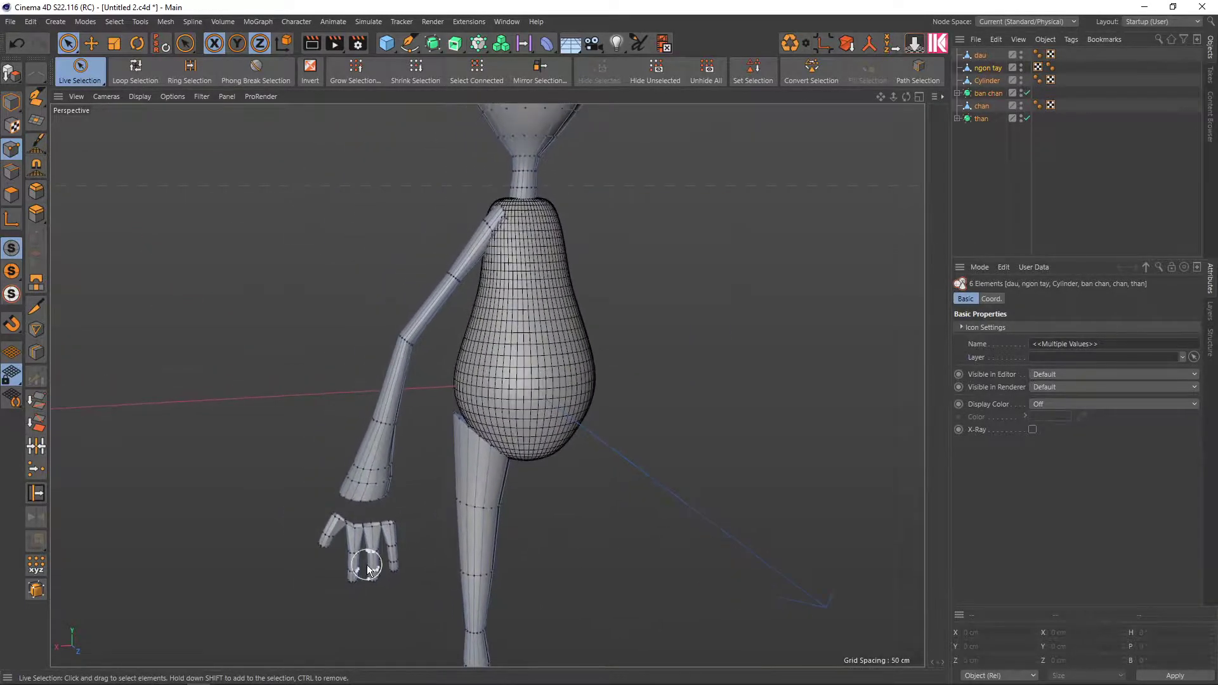
scroll(365, 525, "up", 1)
middle_click_drag(400, 468, 335, 598, "alt")
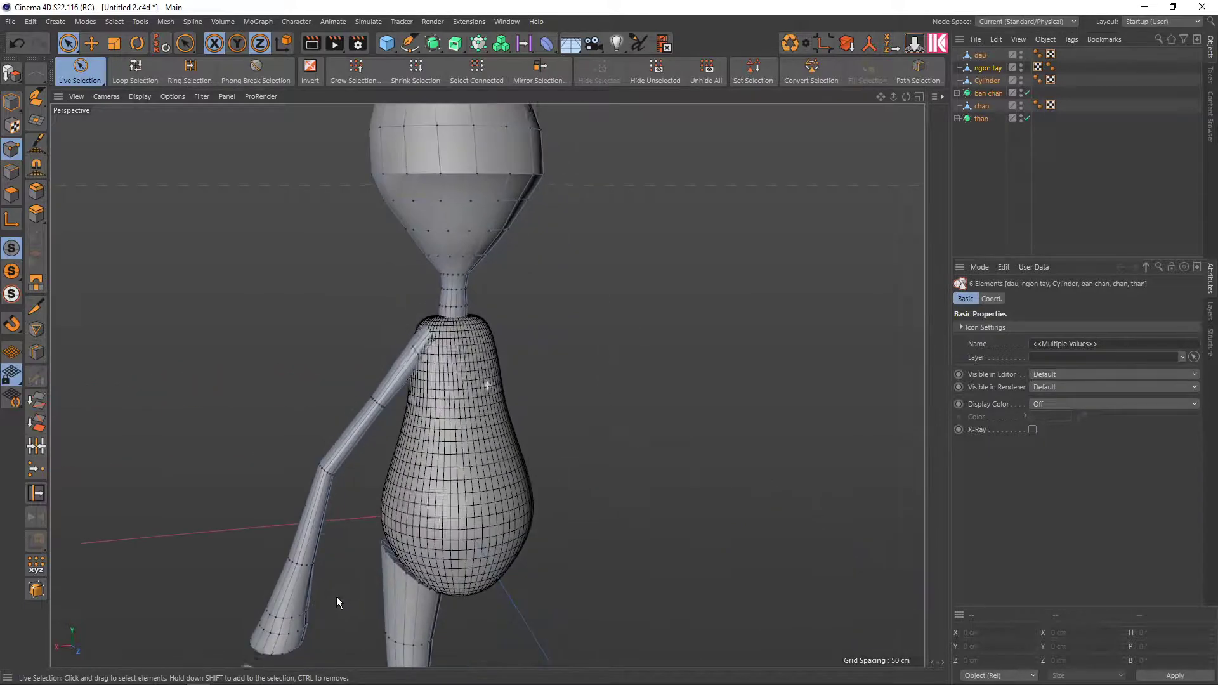
scroll(435, 330, "up", 2)
mouse_move(433, 345)
middle_mouse_down("alt")
mouse_move(430, 416)
mouse_move(410, 443)
middle_mouse_up("alt")
scroll(417, 448, "down", 2)
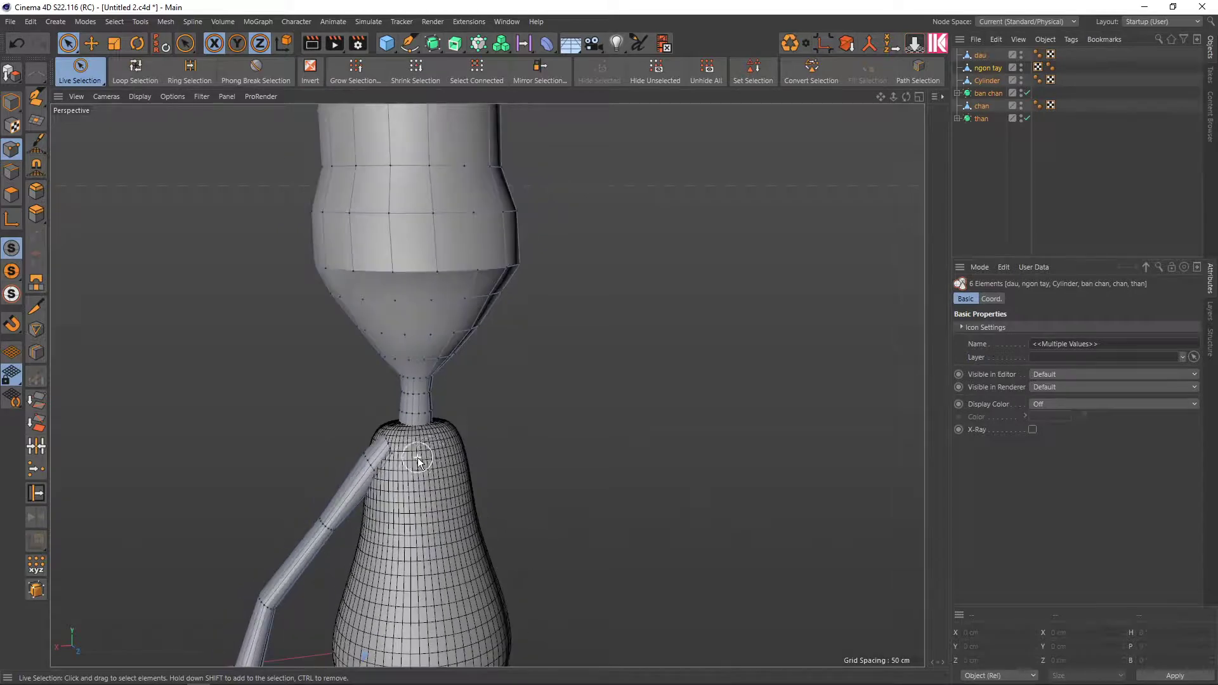
scroll(432, 454, "down", 2)
scroll(432, 454, "down", 2)
scroll(427, 489, "down", 1)
scroll(436, 474, "down", 1)
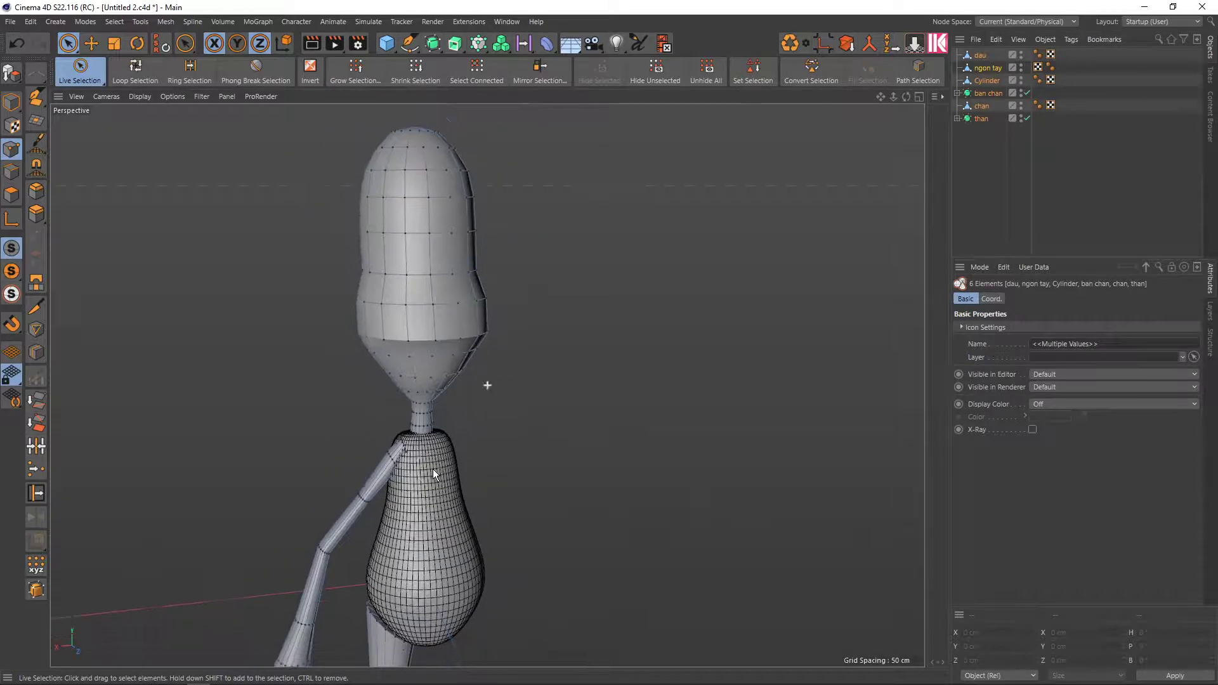
scroll(432, 470, "down", 1)
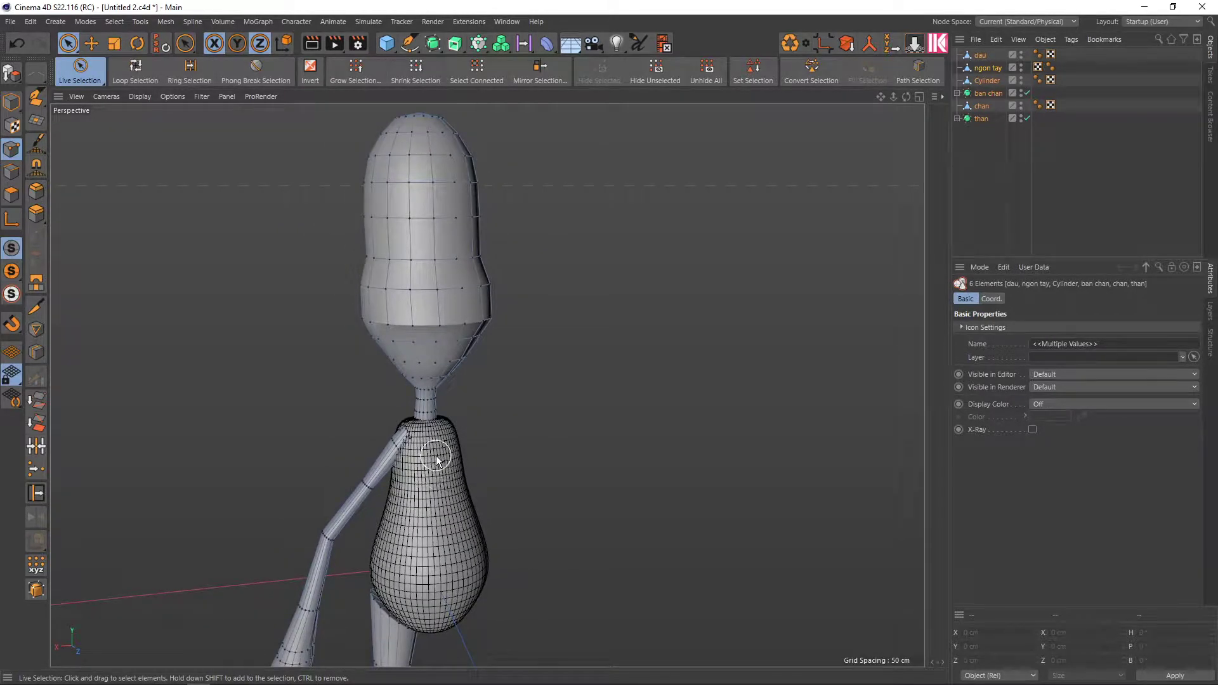
scroll(436, 456, "down", 1)
mouse_move(439, 452)
middle_mouse_down("alt")
mouse_move(474, 452)
mouse_move(448, 456)
mouse_move(461, 406)
mouse_move(460, 421)
mouse_move(520, 455)
middle_mouse_up("alt")
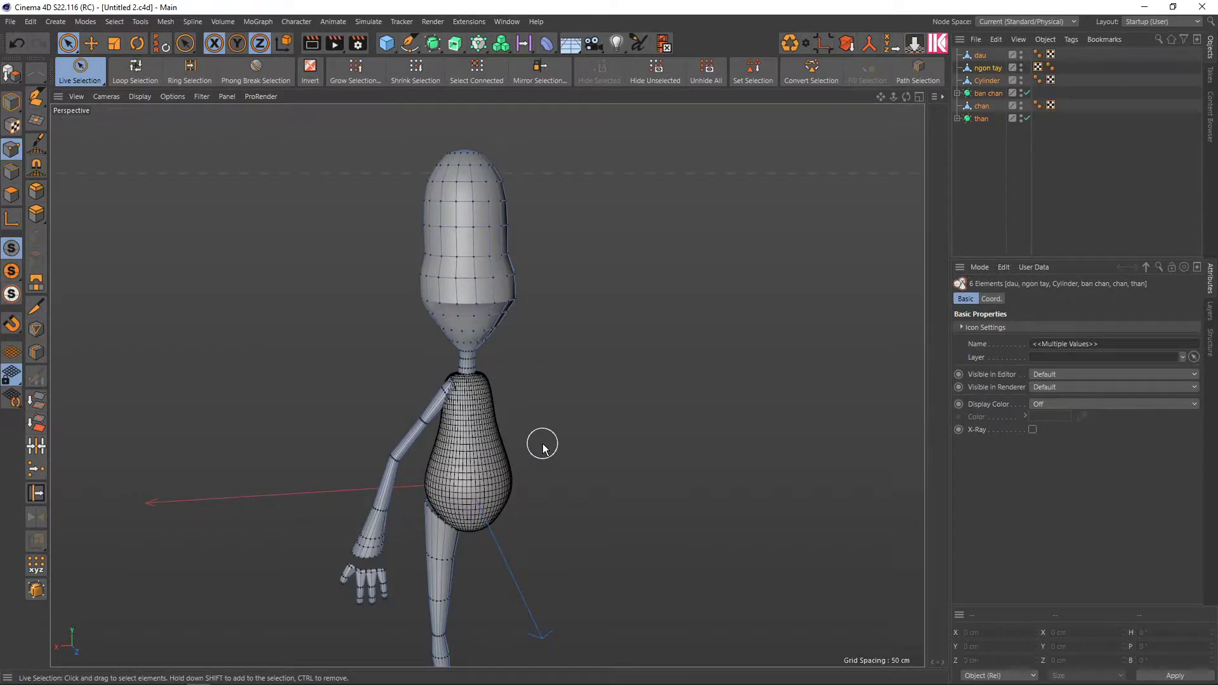
scroll(541, 425, "down", 2)
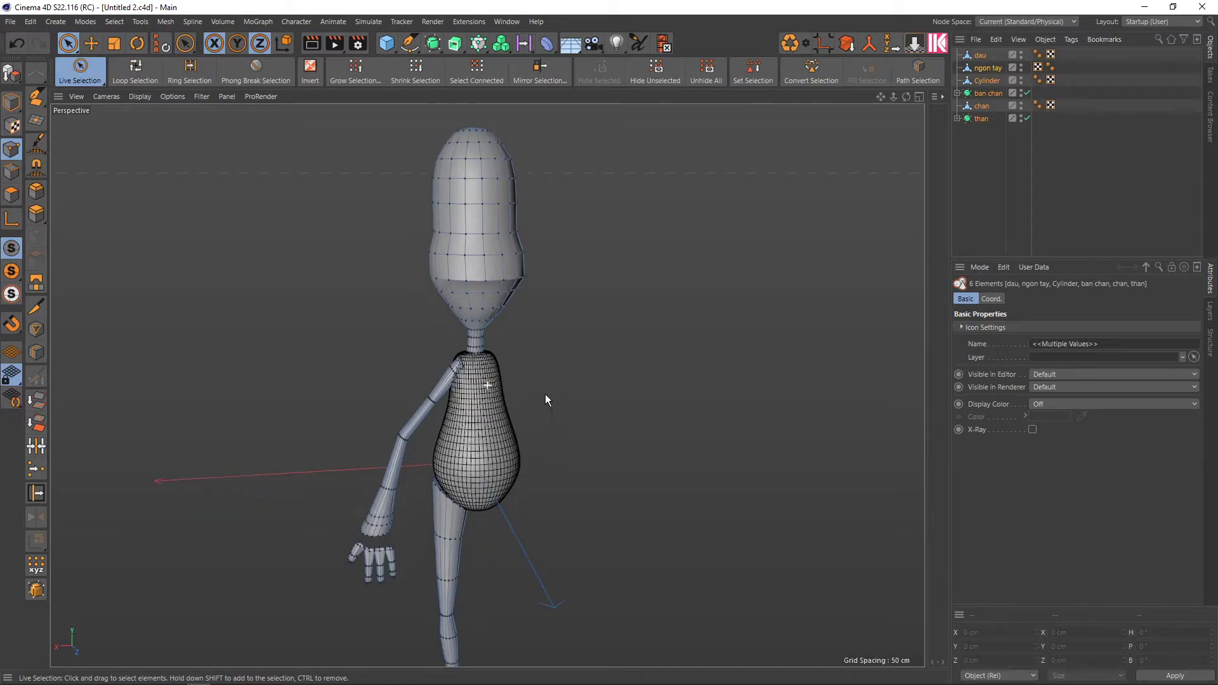
scroll(544, 398, "down", 2)
scroll(543, 392, "down", 2)
scroll(538, 368, "down", 2)
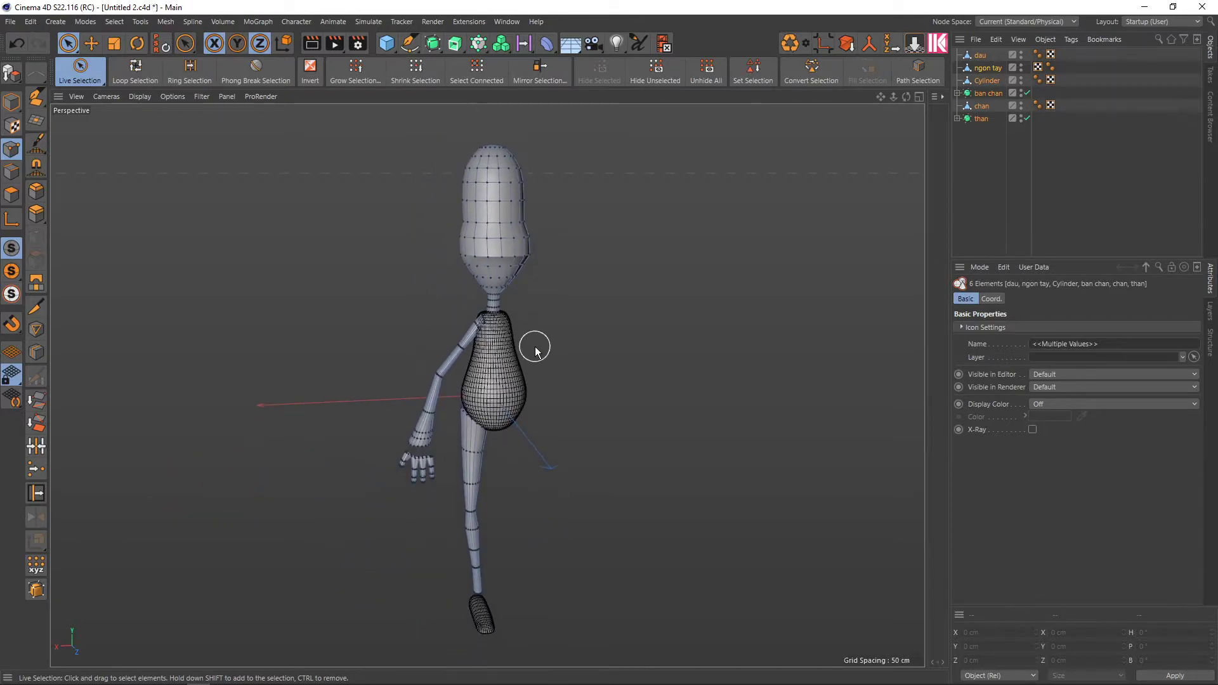